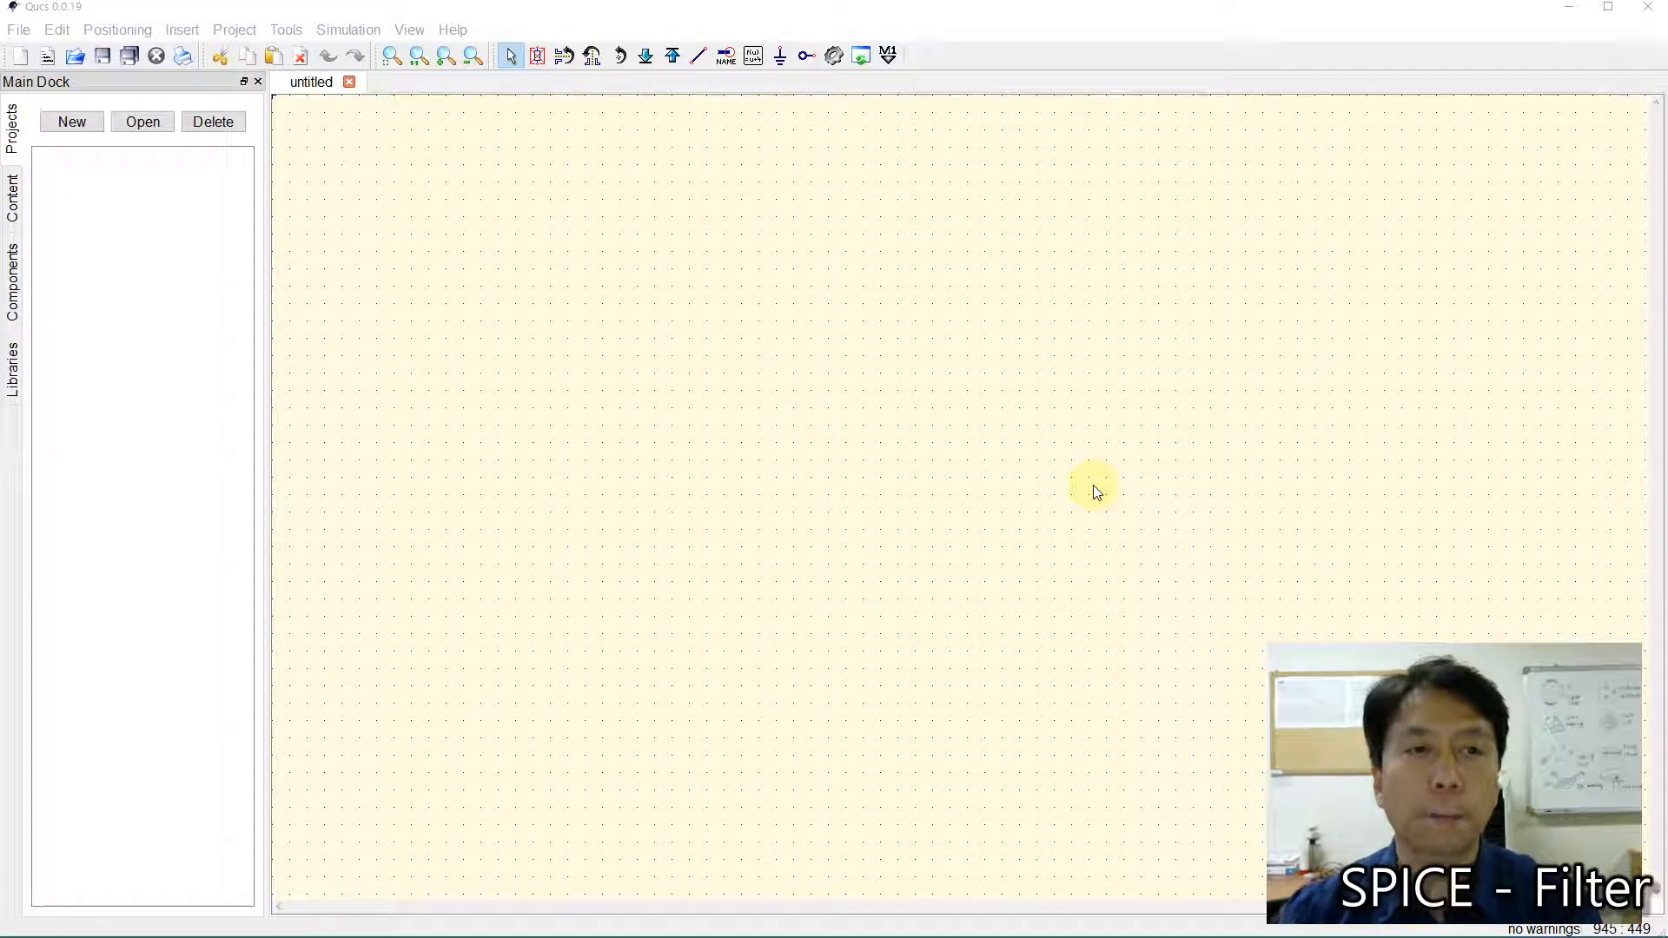
click(13, 292)
click(80, 152)
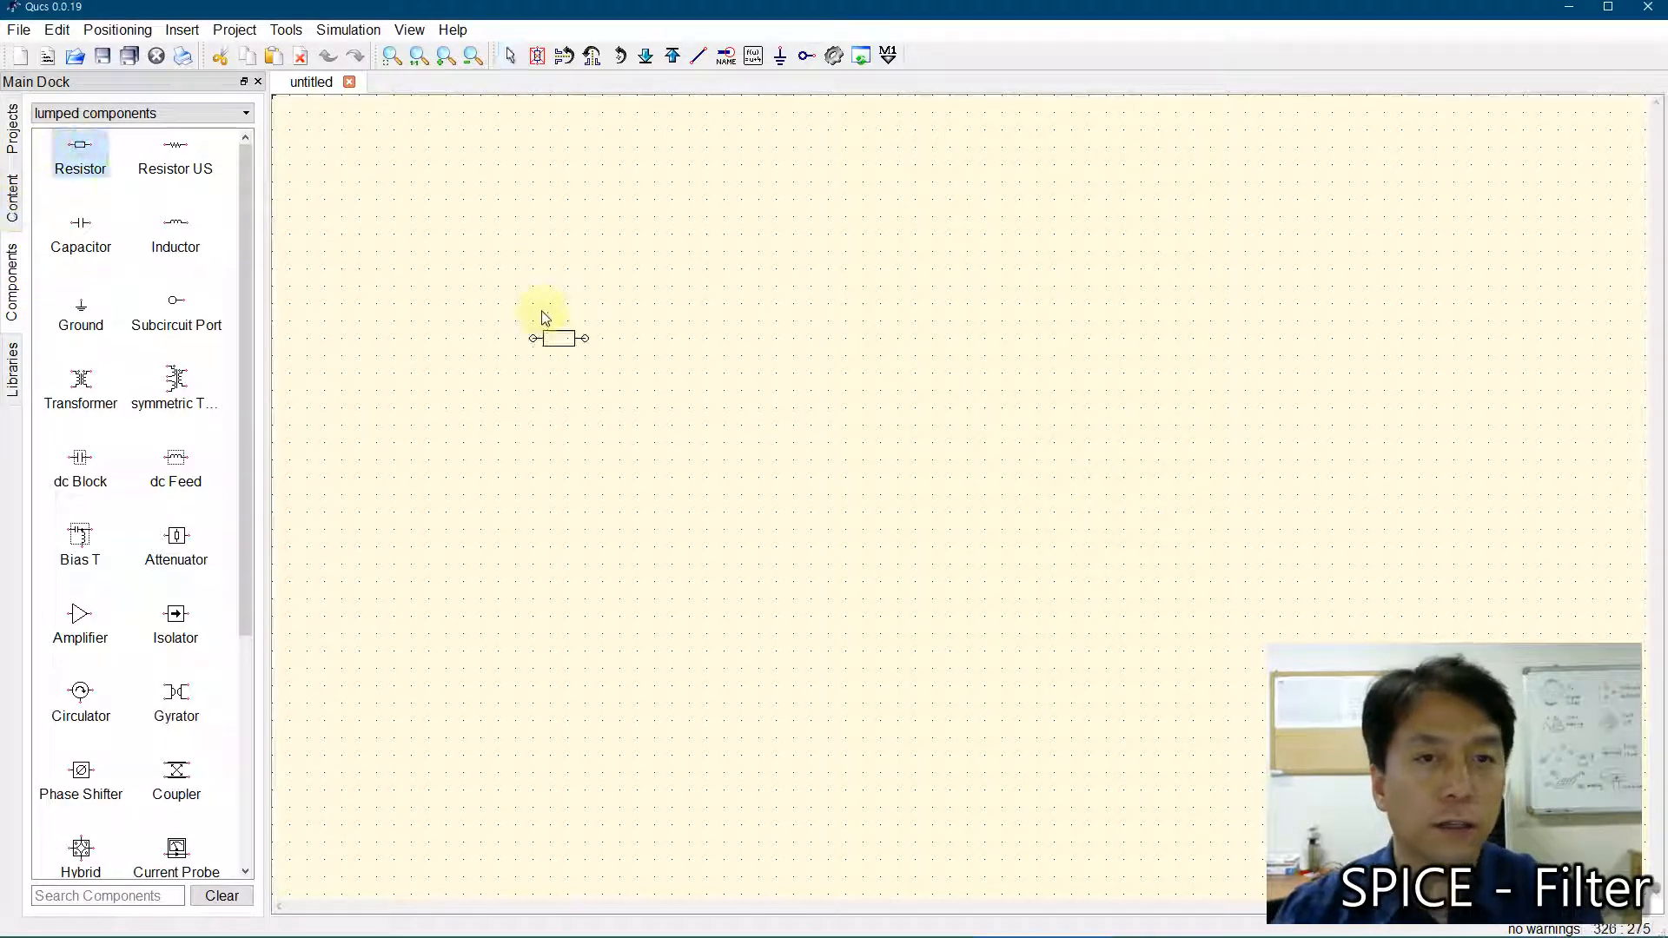
click(603, 261)
key(Escape)
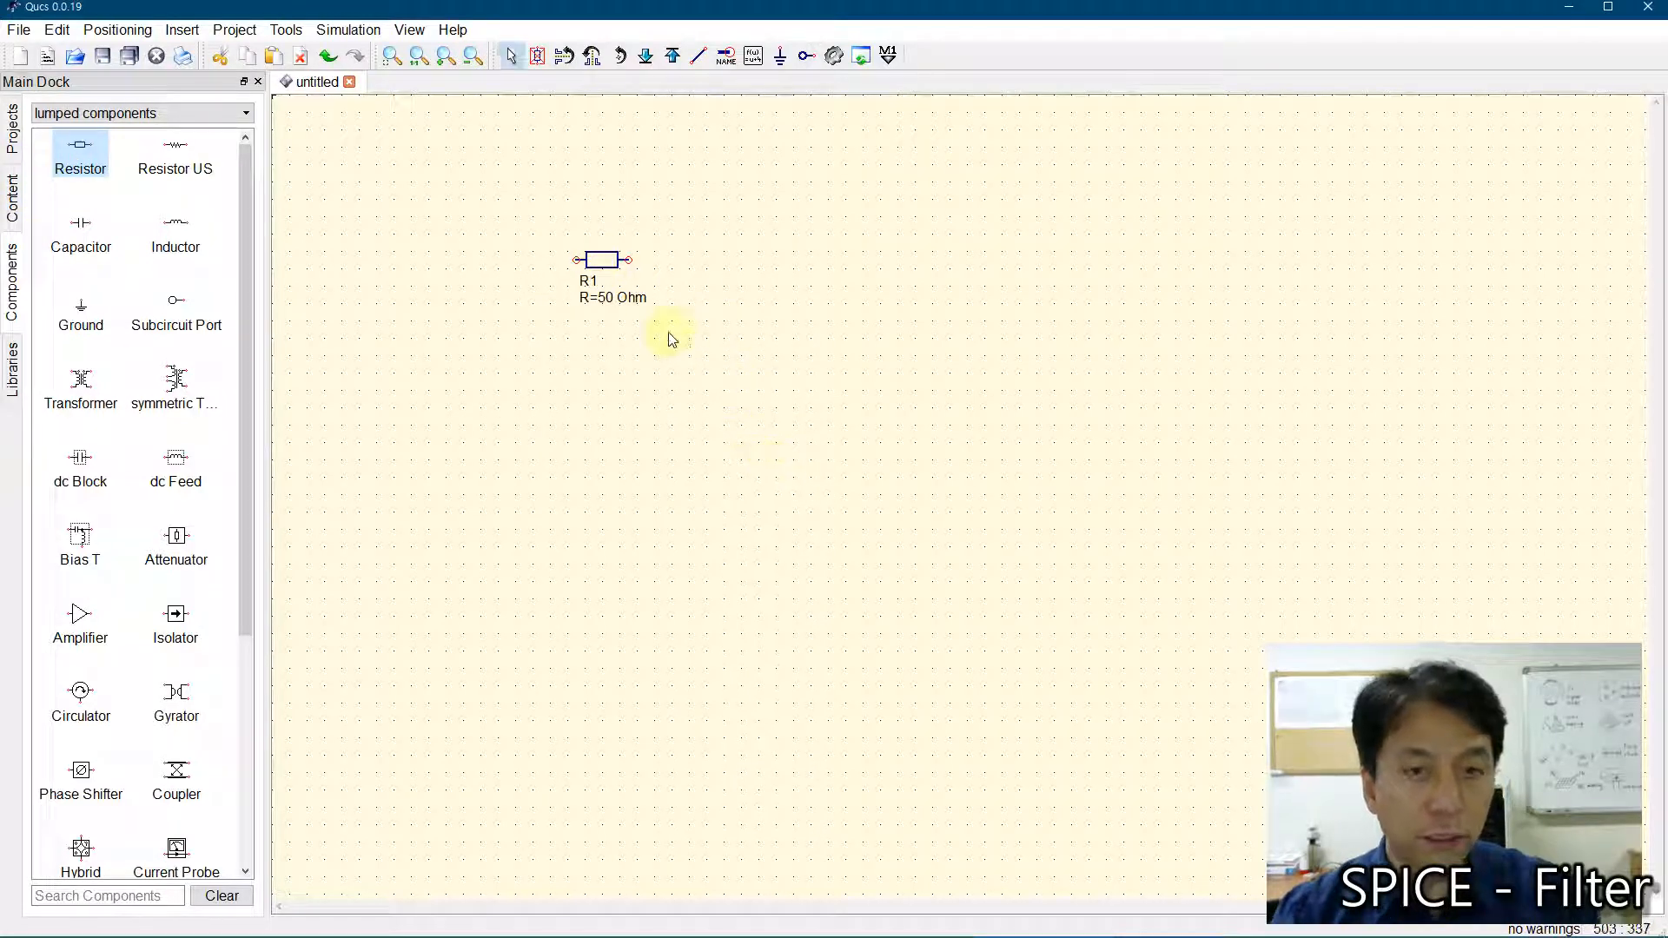
click(603, 276)
key(Delete)
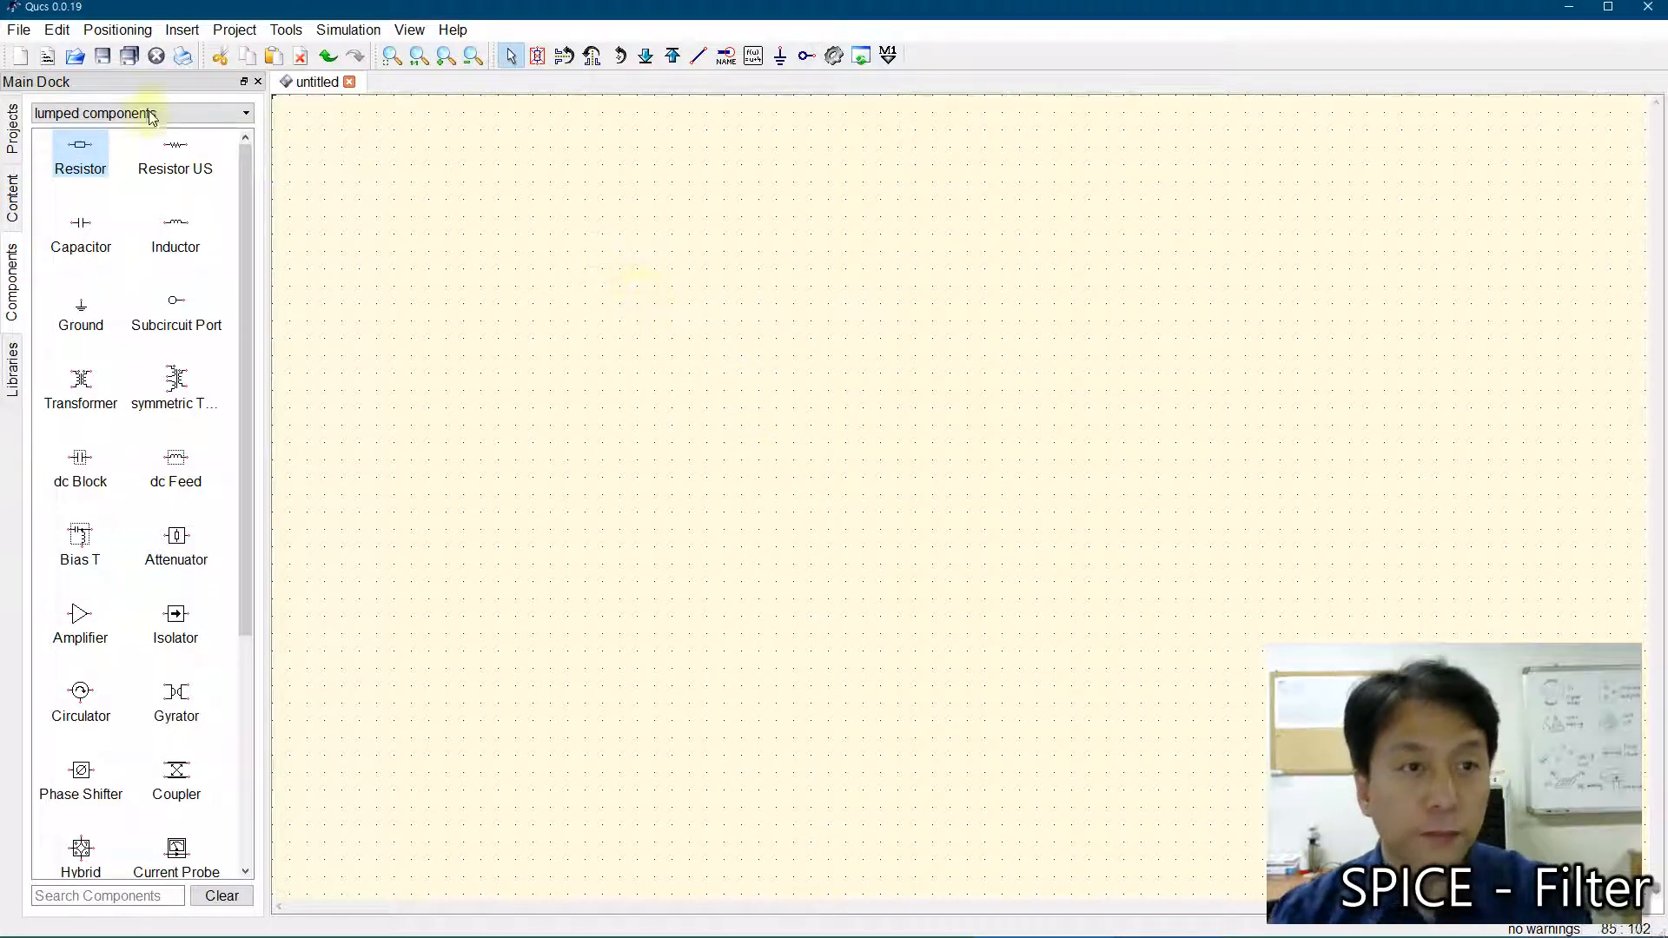
- Place a US-style resistor horizontally in the upper part of the empty schematic
click(175, 152)
click(653, 321)
key(Escape)
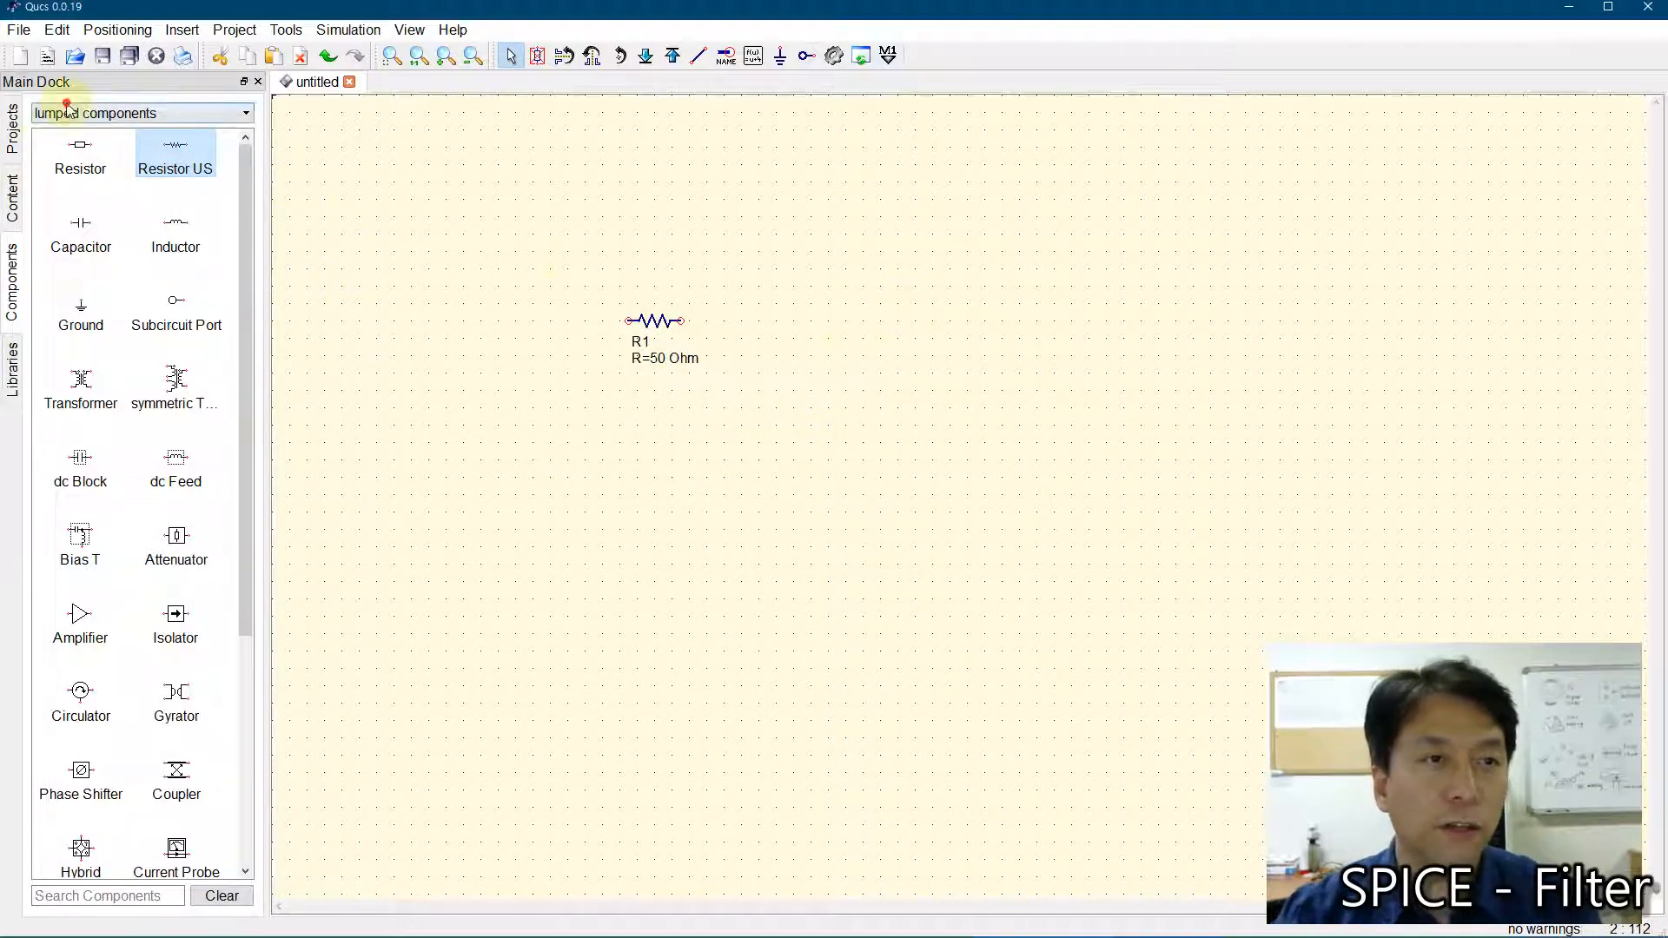
- Place an ac voltage source with its positive terminal on the resistor's left terminal
click(68, 114)
click(57, 148)
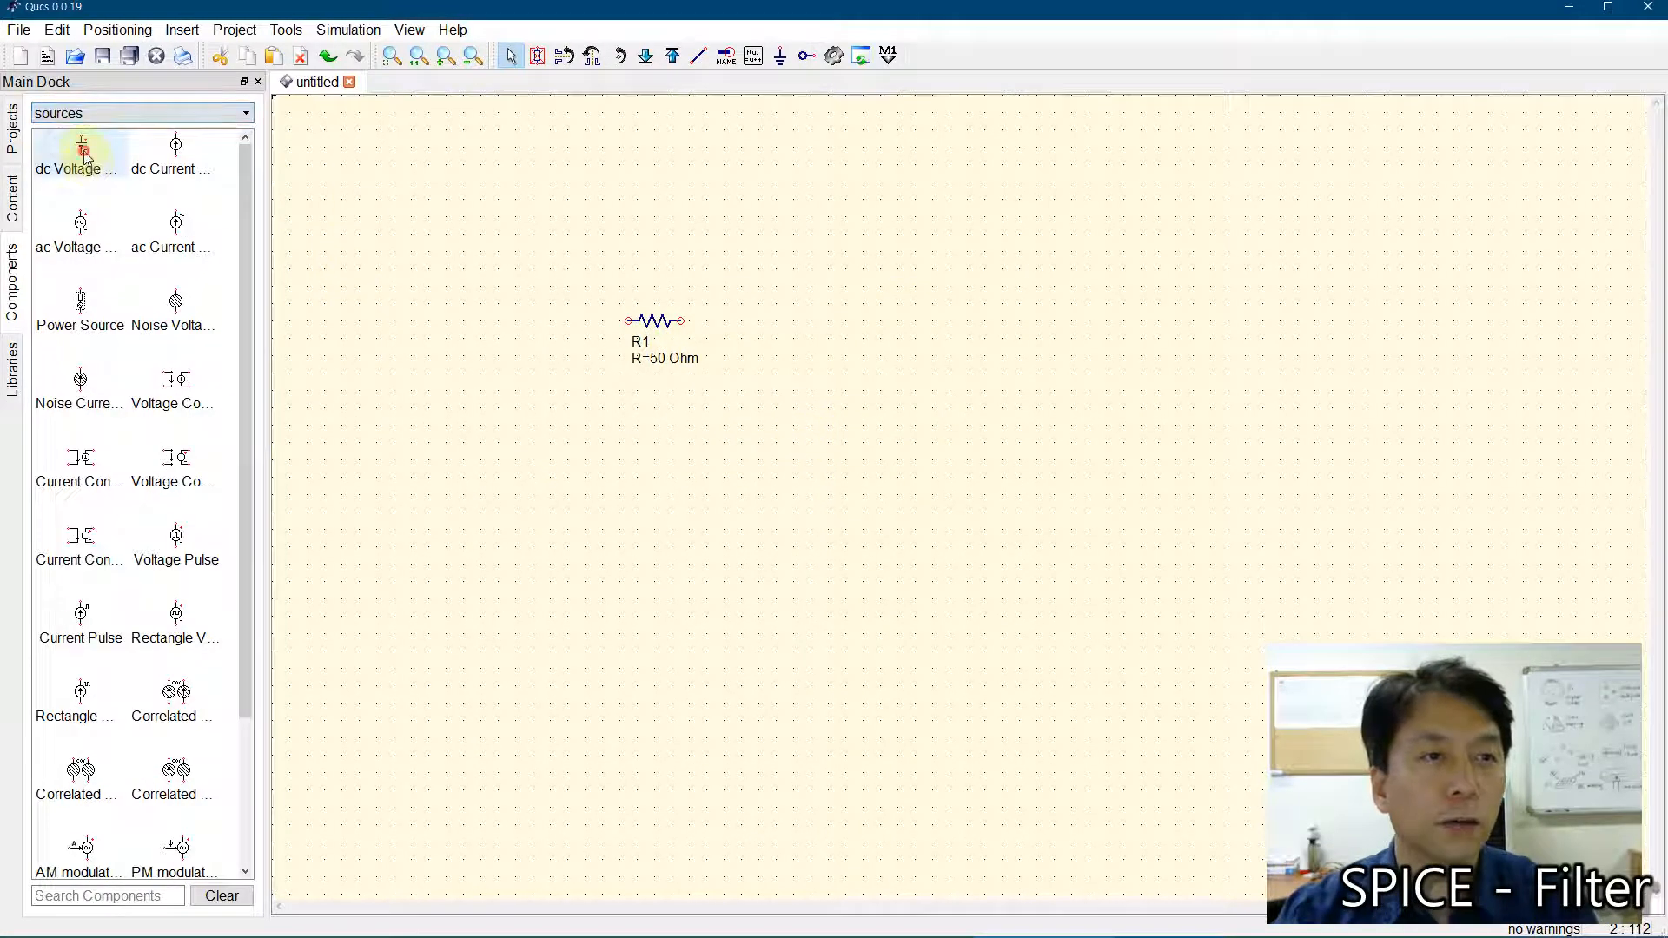
click(89, 170)
click(81, 227)
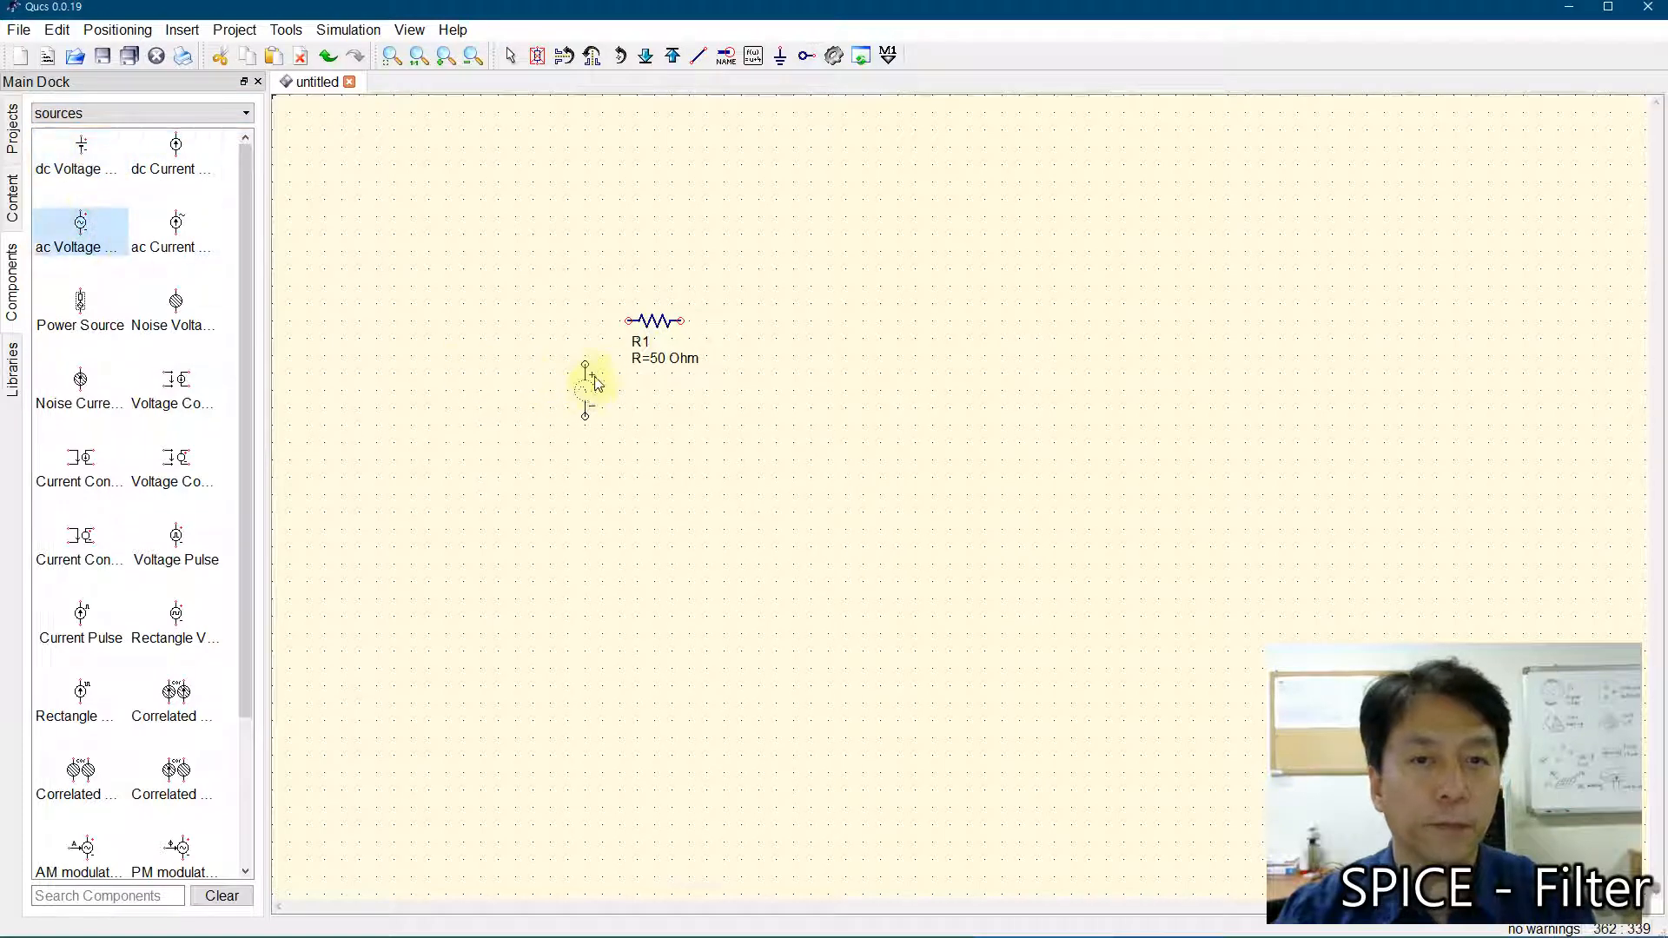
click(627, 348)
key(Escape)
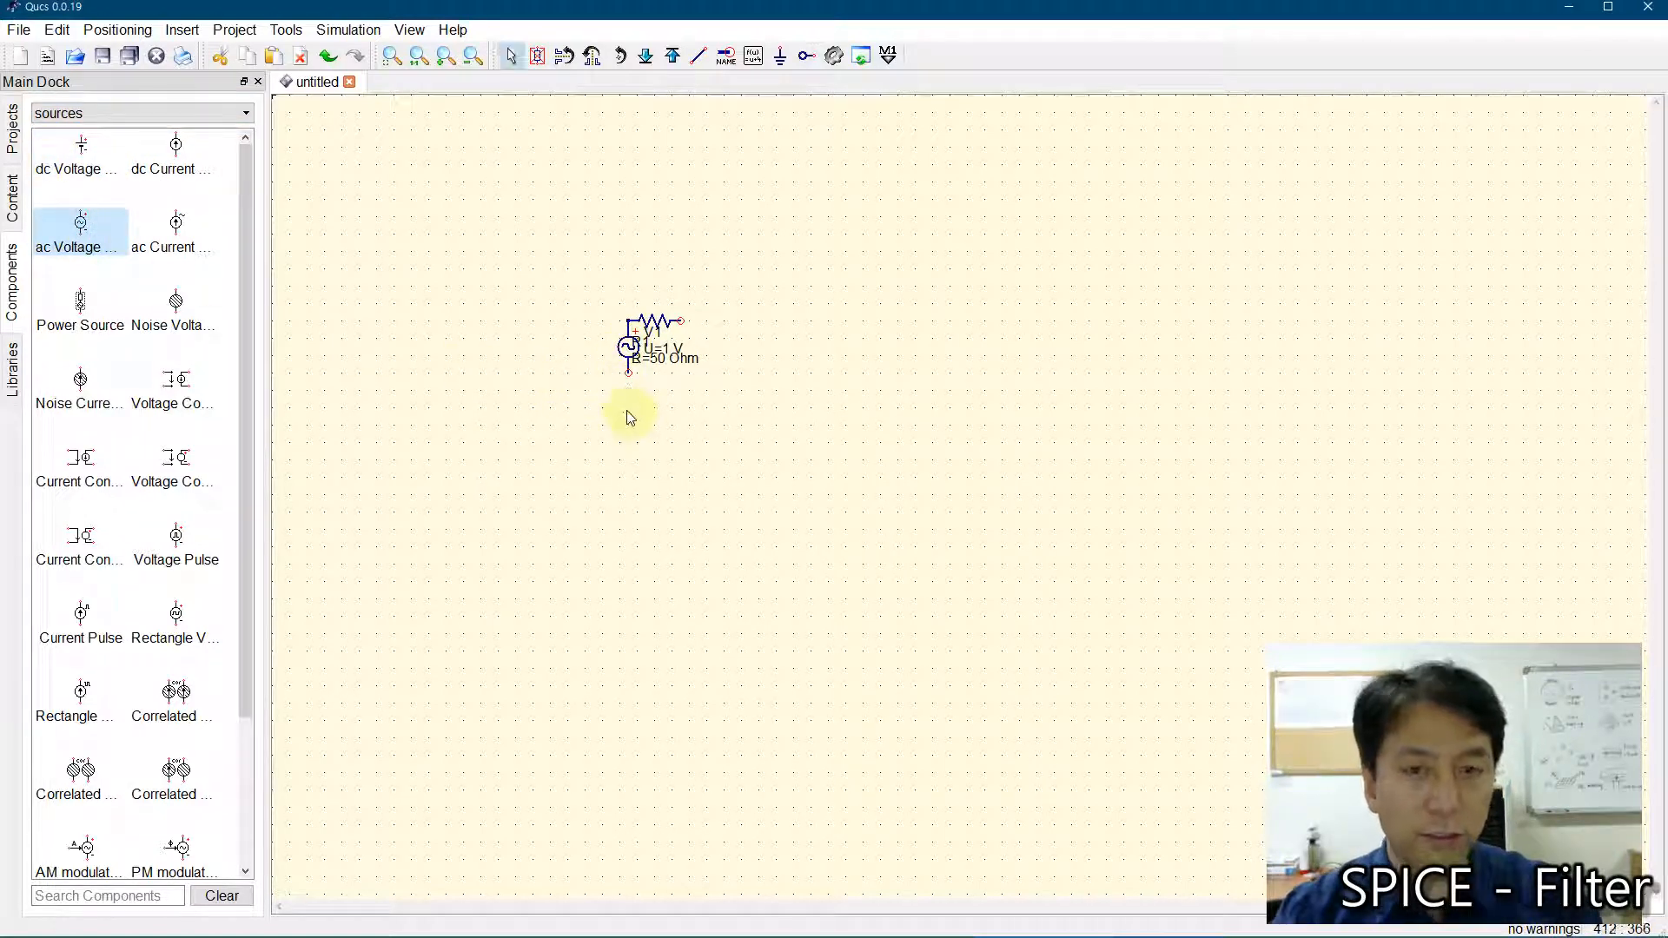
- Separate source V1 and resistor R1 horizontally, leaving a straight wire between V1's positive terminal and R1
drag(619, 352, 565, 346)
drag(656, 319, 682, 320)
click(687, 418)
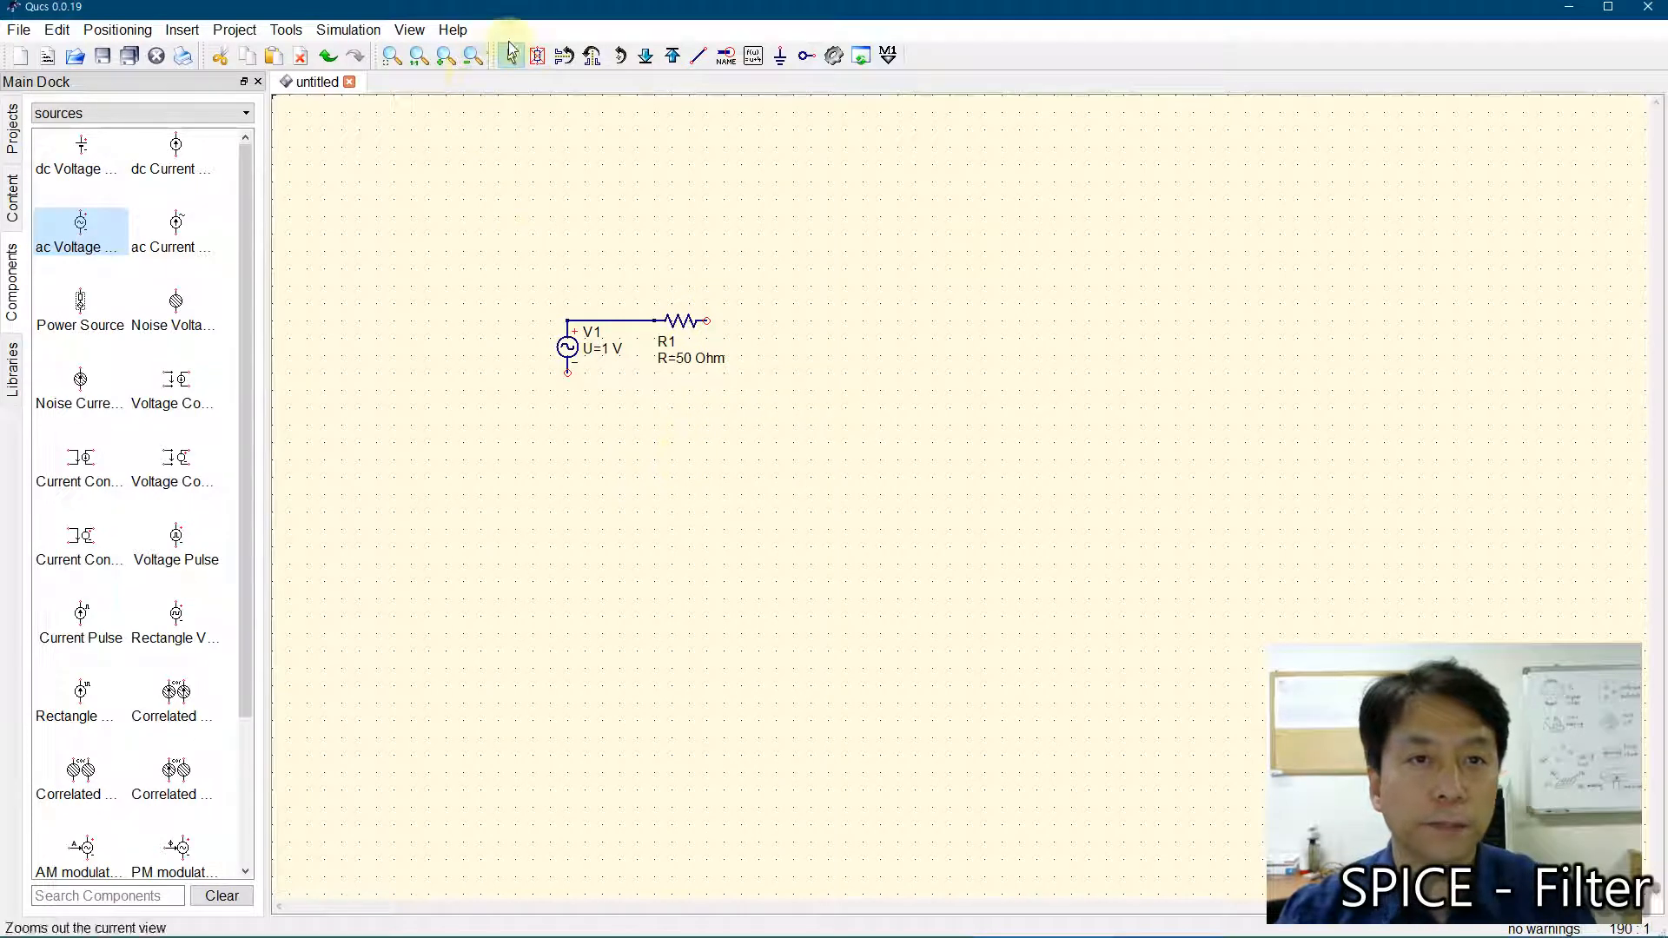
click(392, 58)
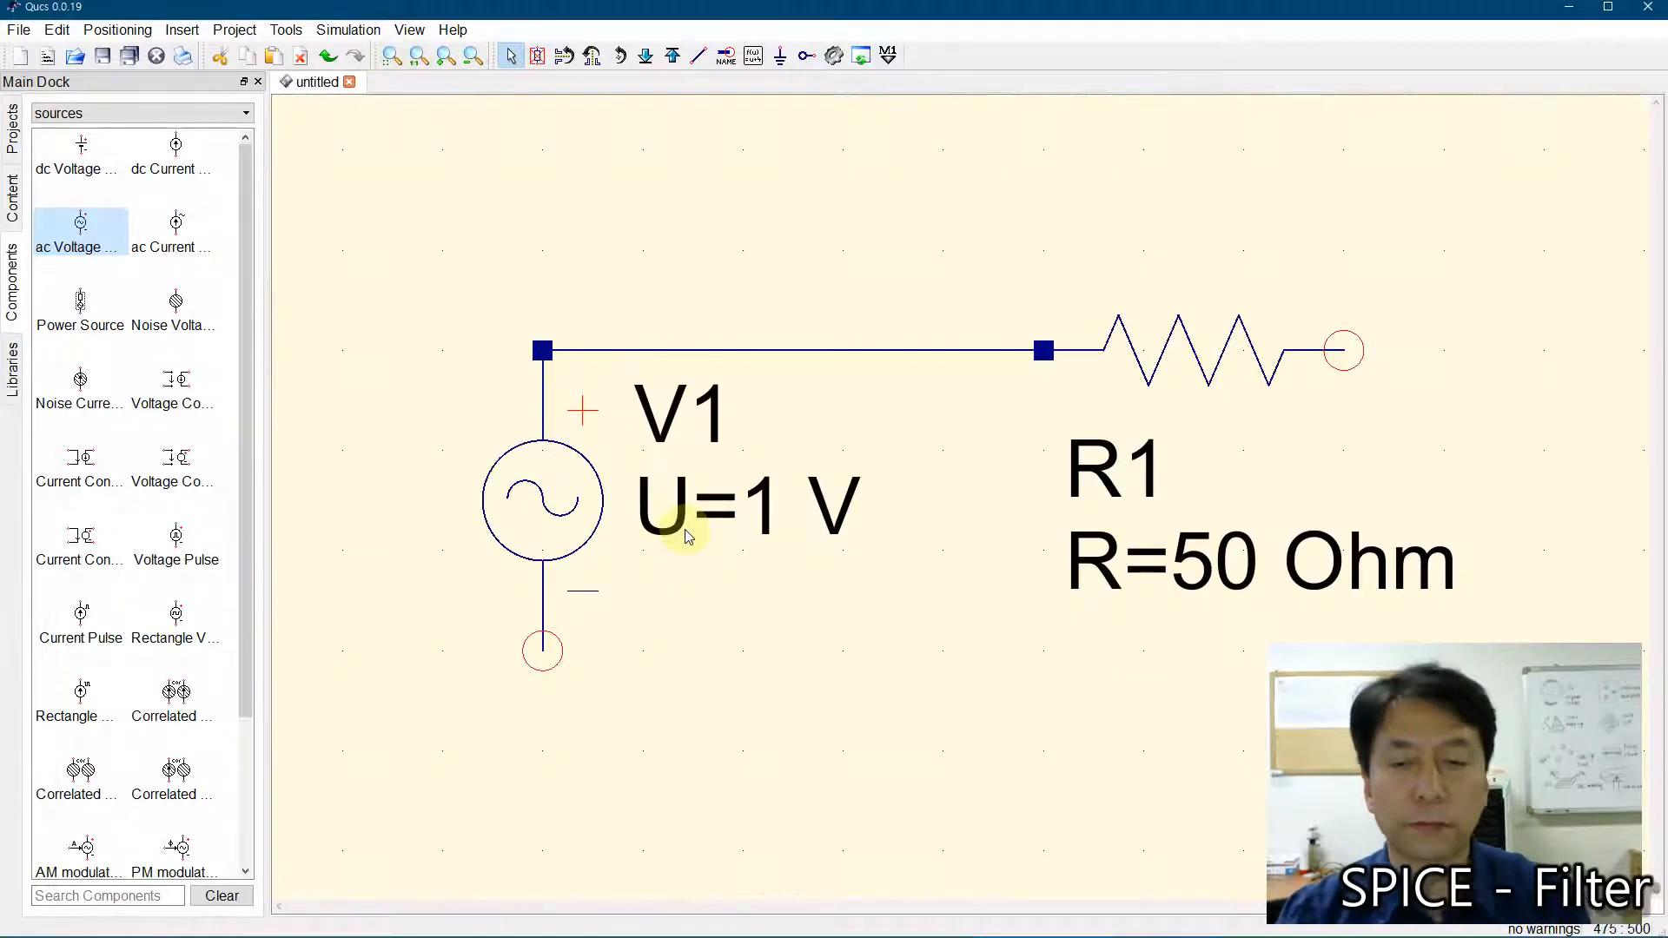
click(1177, 354)
drag(1176, 354, 1074, 354)
click(862, 743)
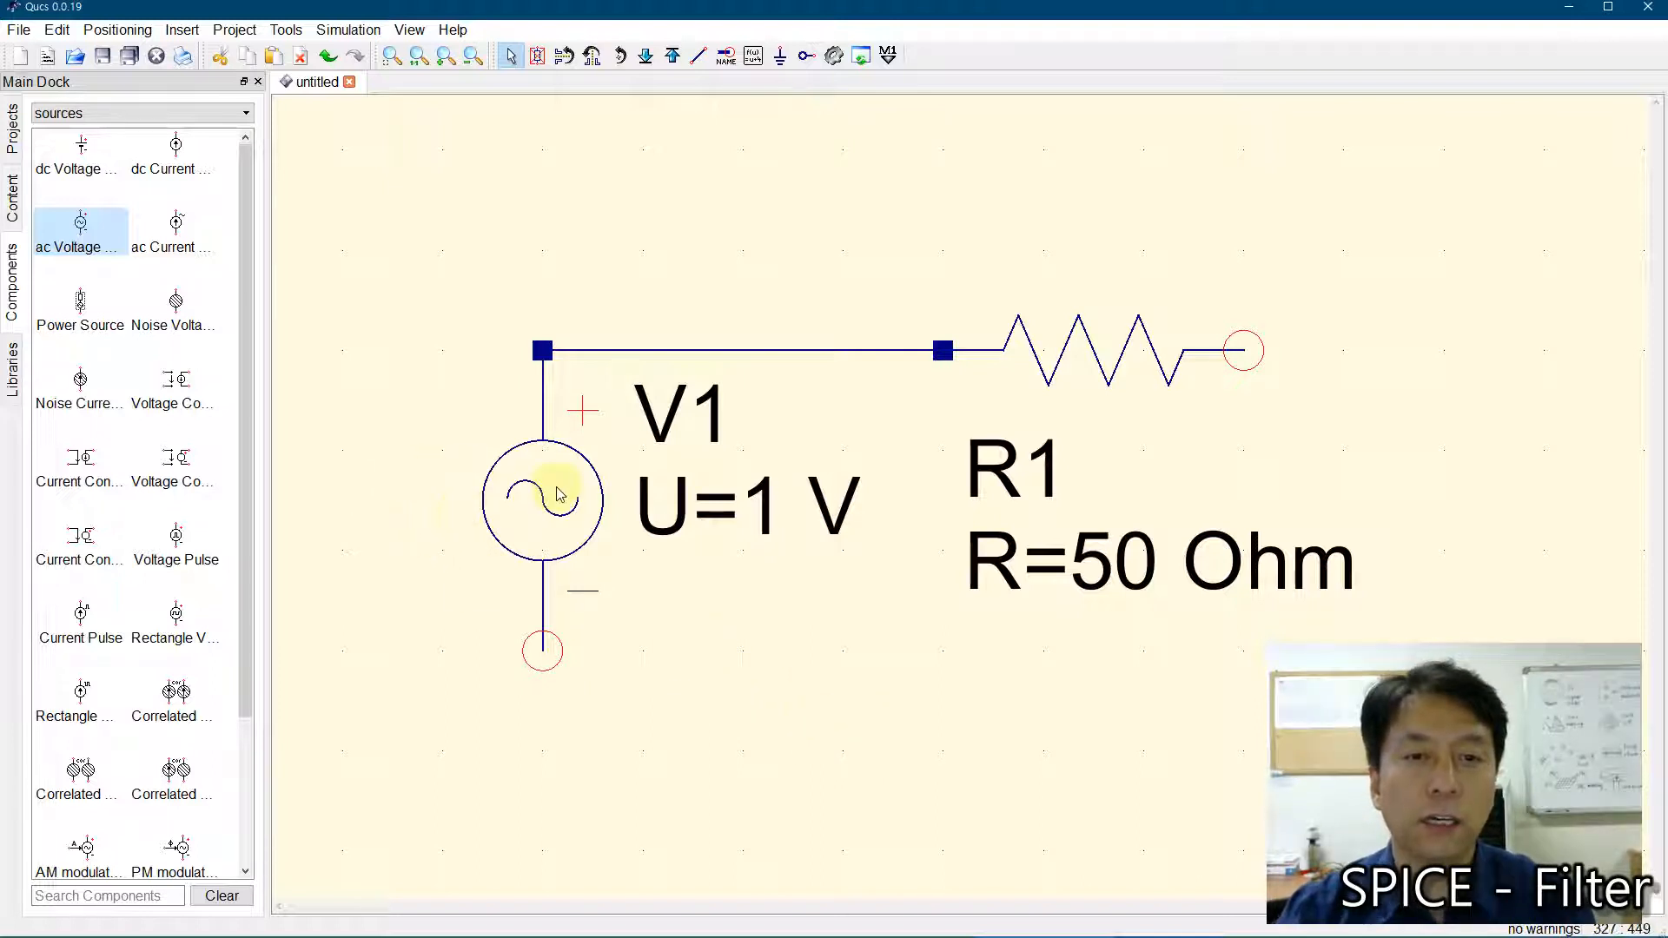
- Set V1's frequency to 1 kHz and display the frequency in the schematic
double_click(528, 503)
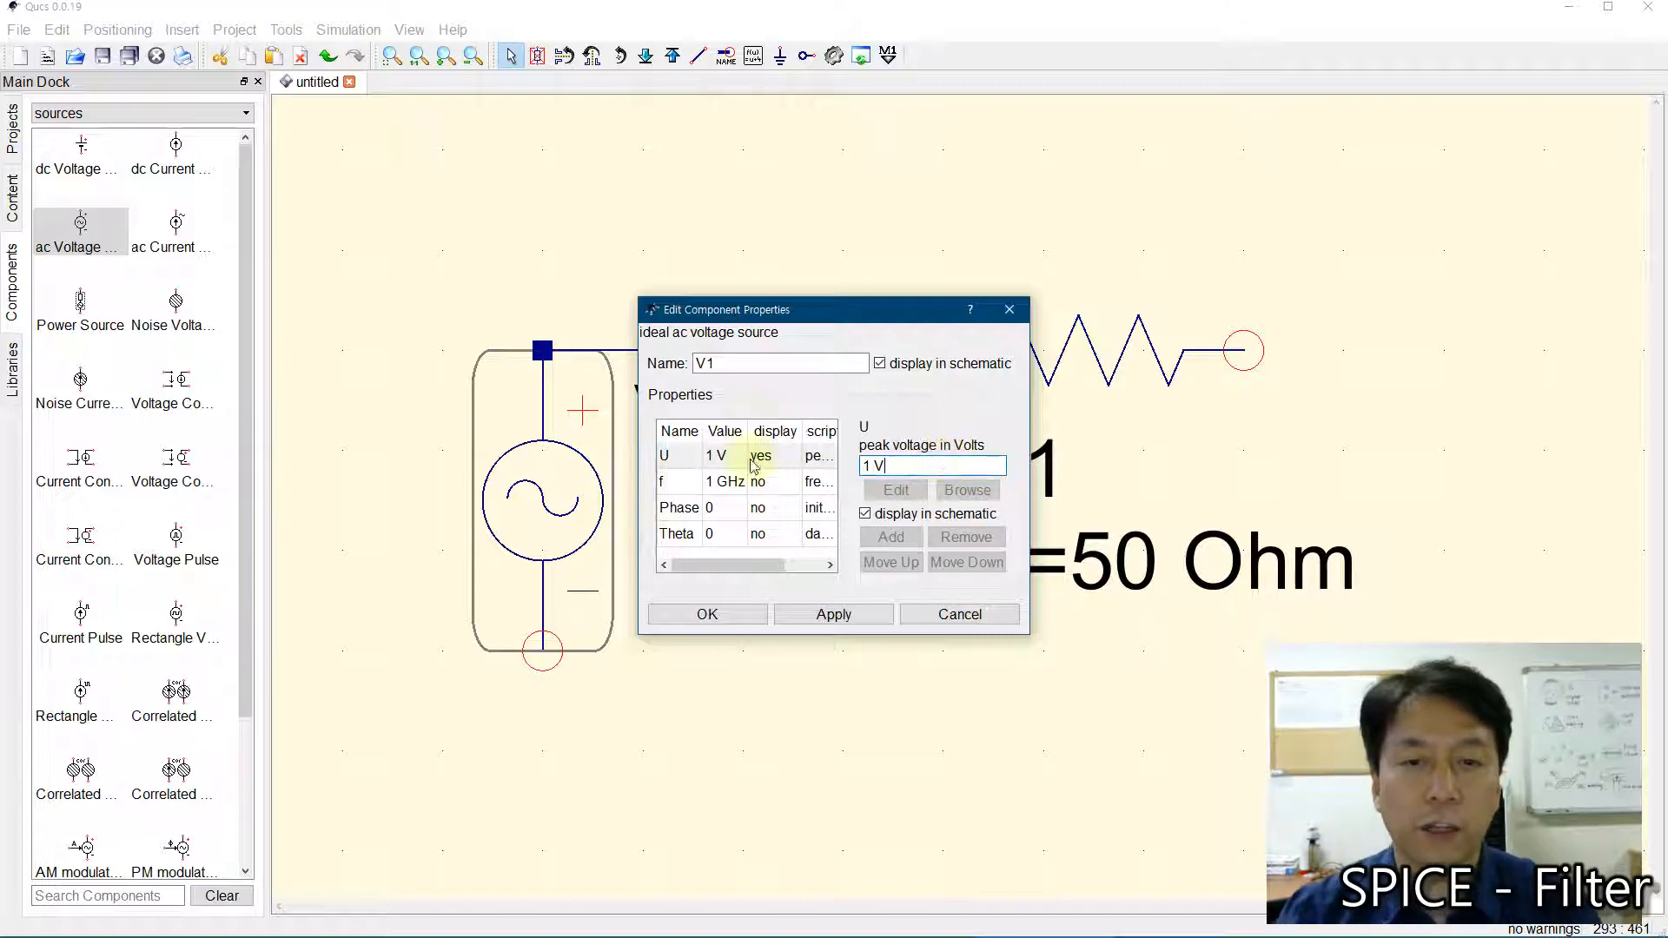
click(682, 483)
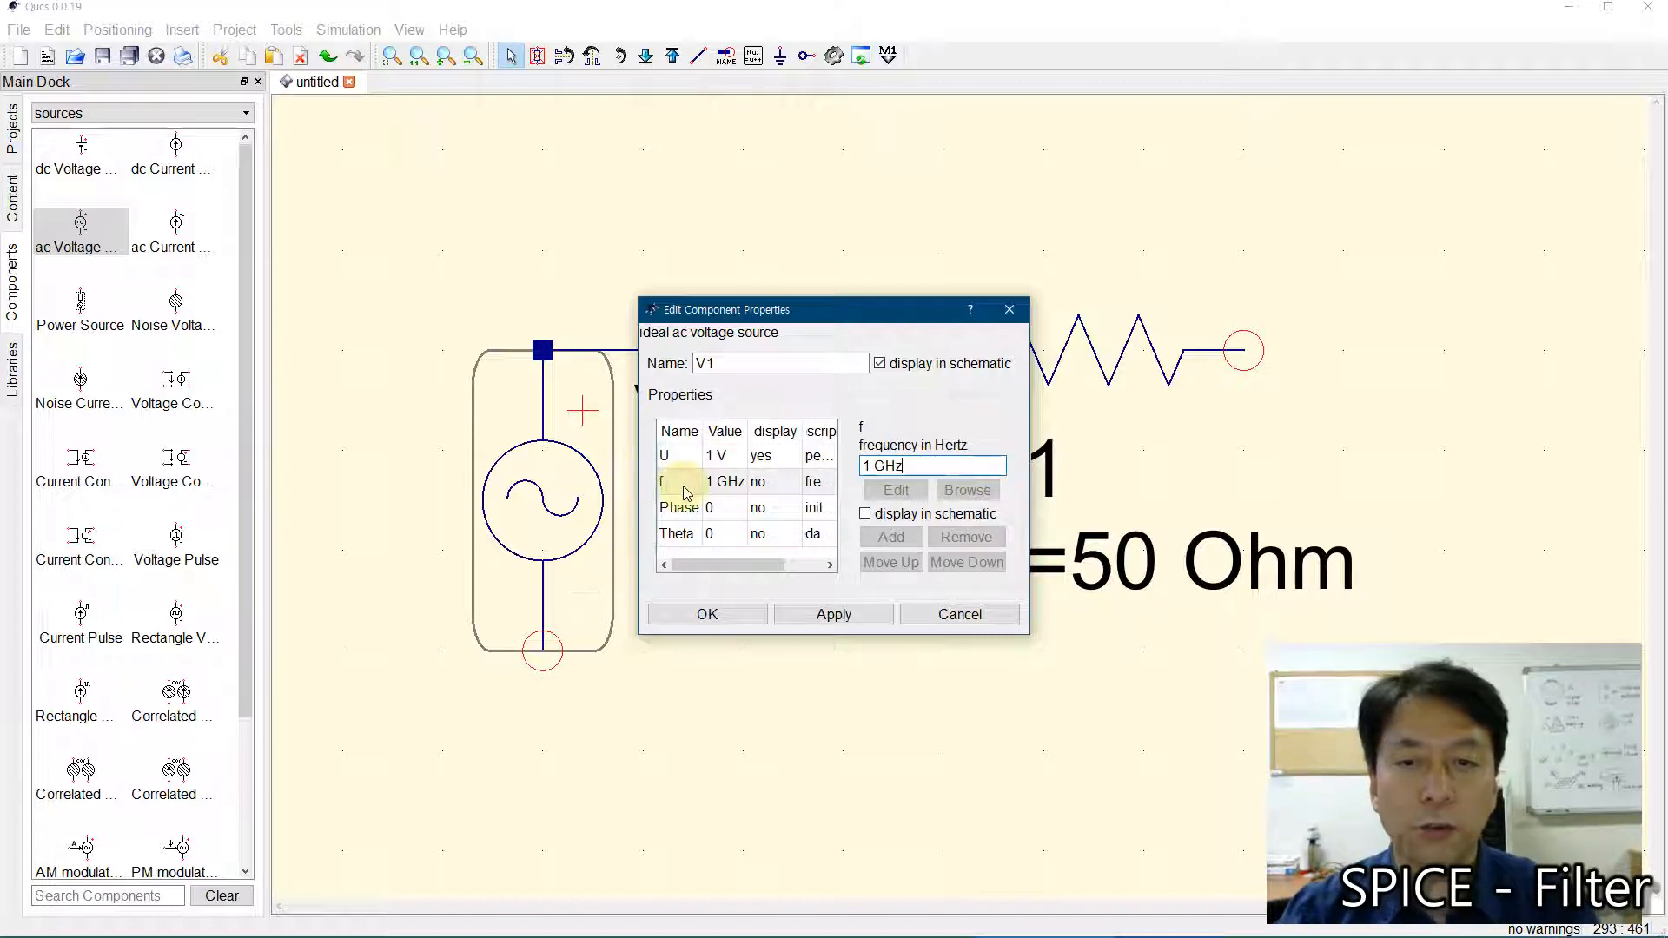
click(870, 465)
key(Right)
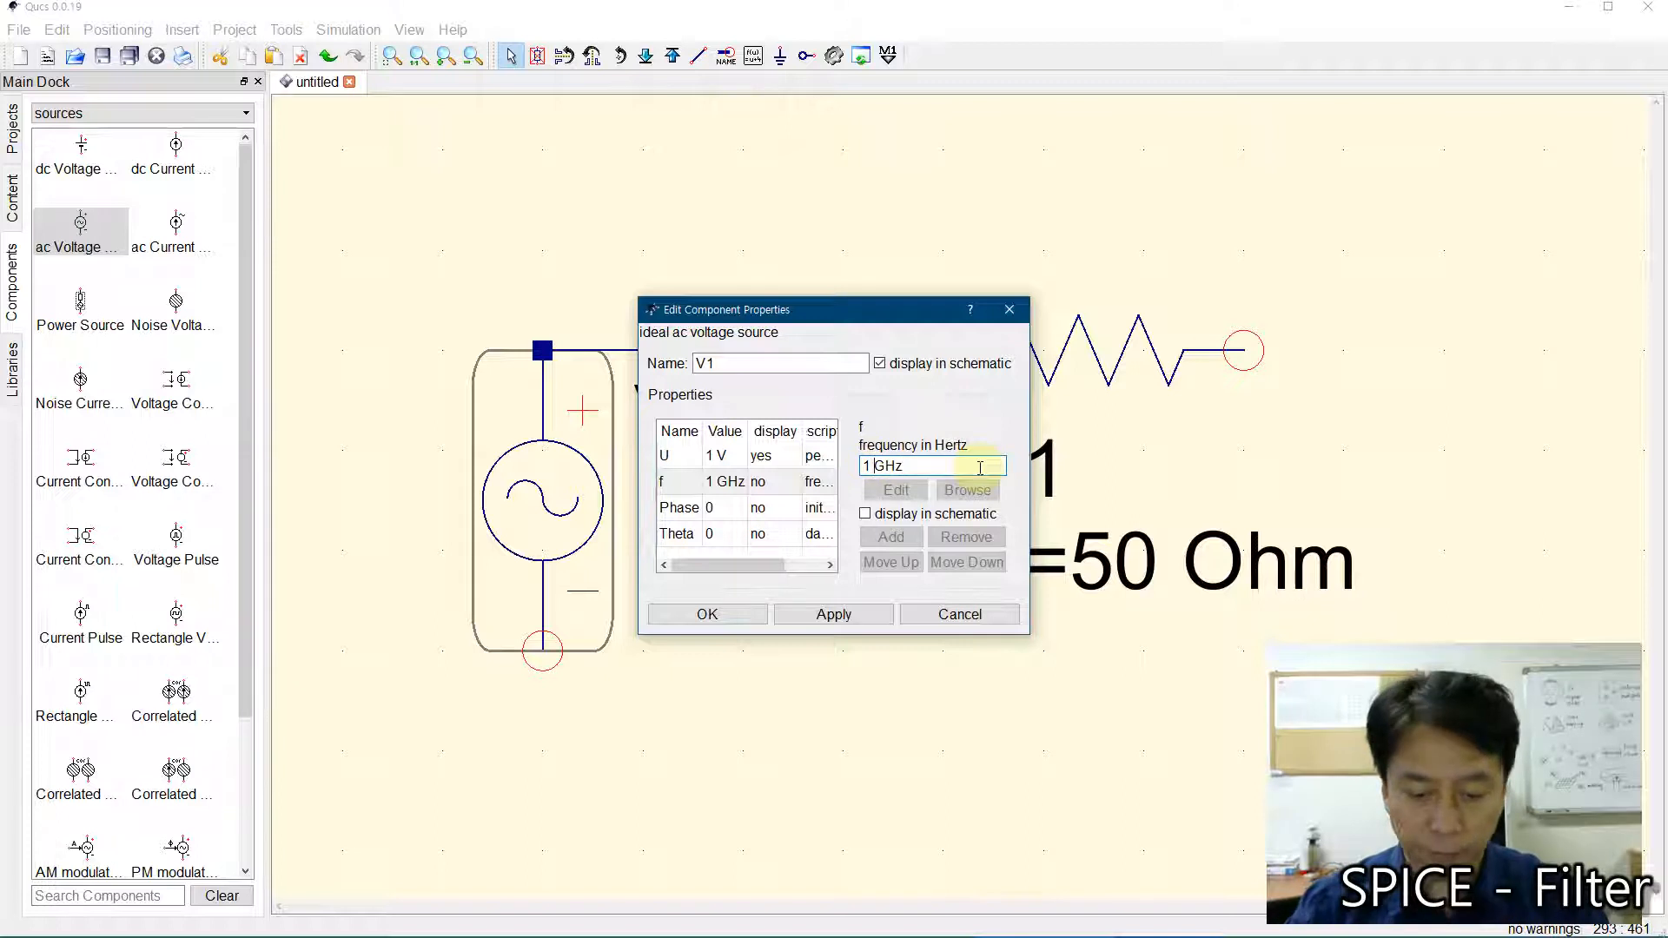
text(k)
key(Delete)
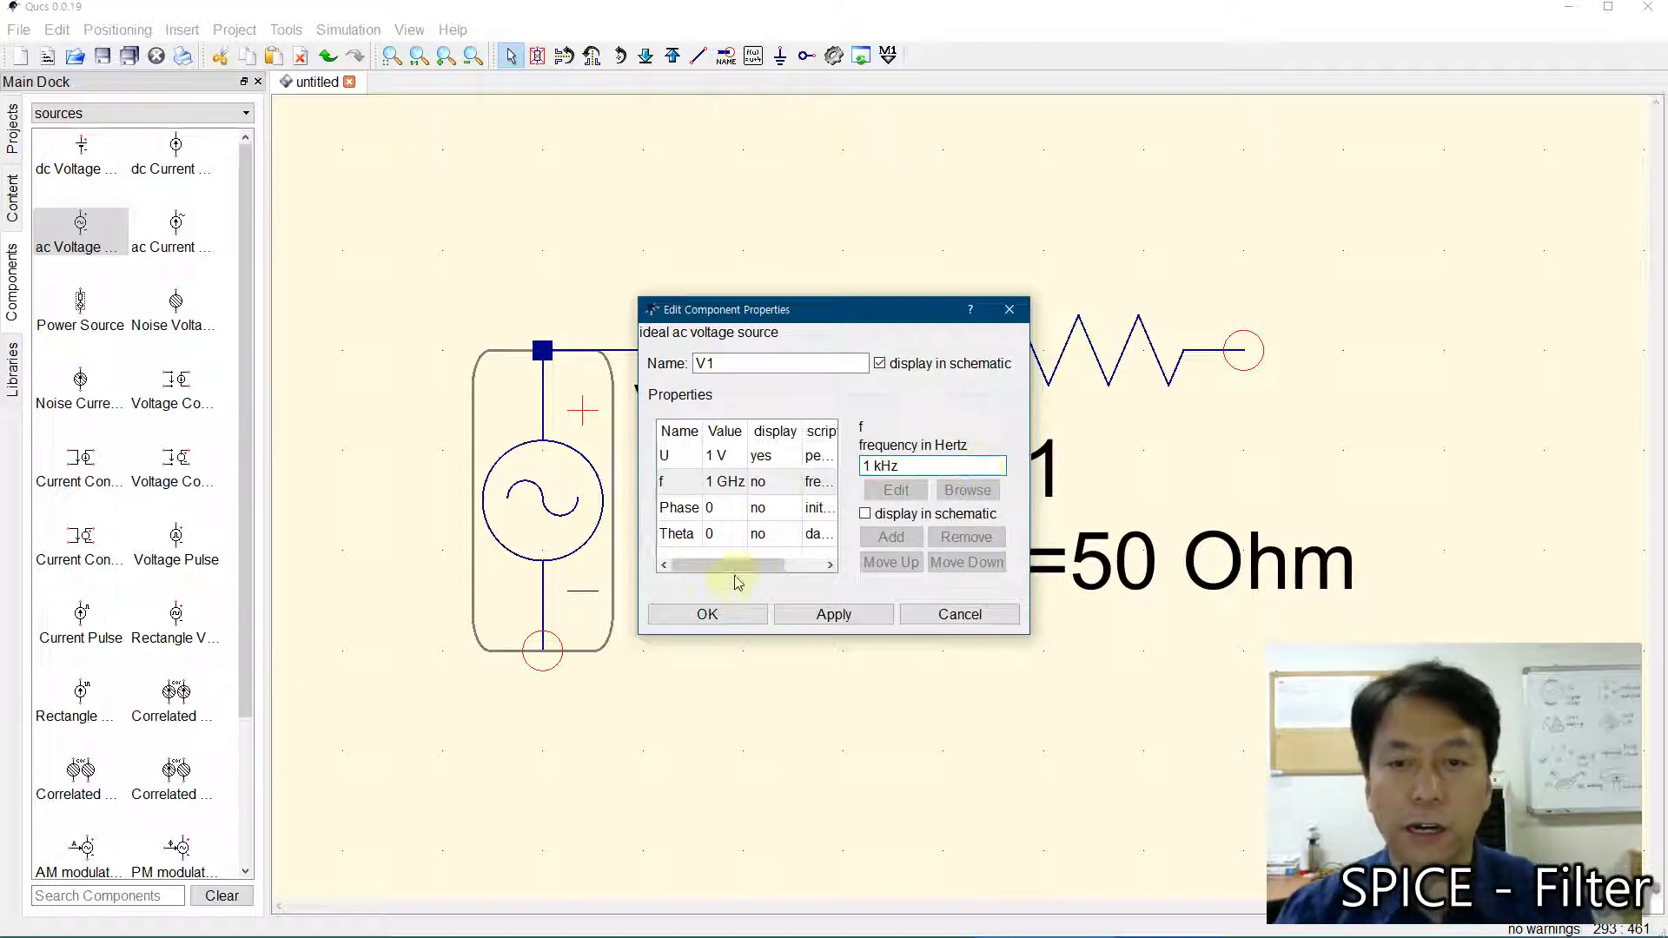
click(865, 514)
click(707, 614)
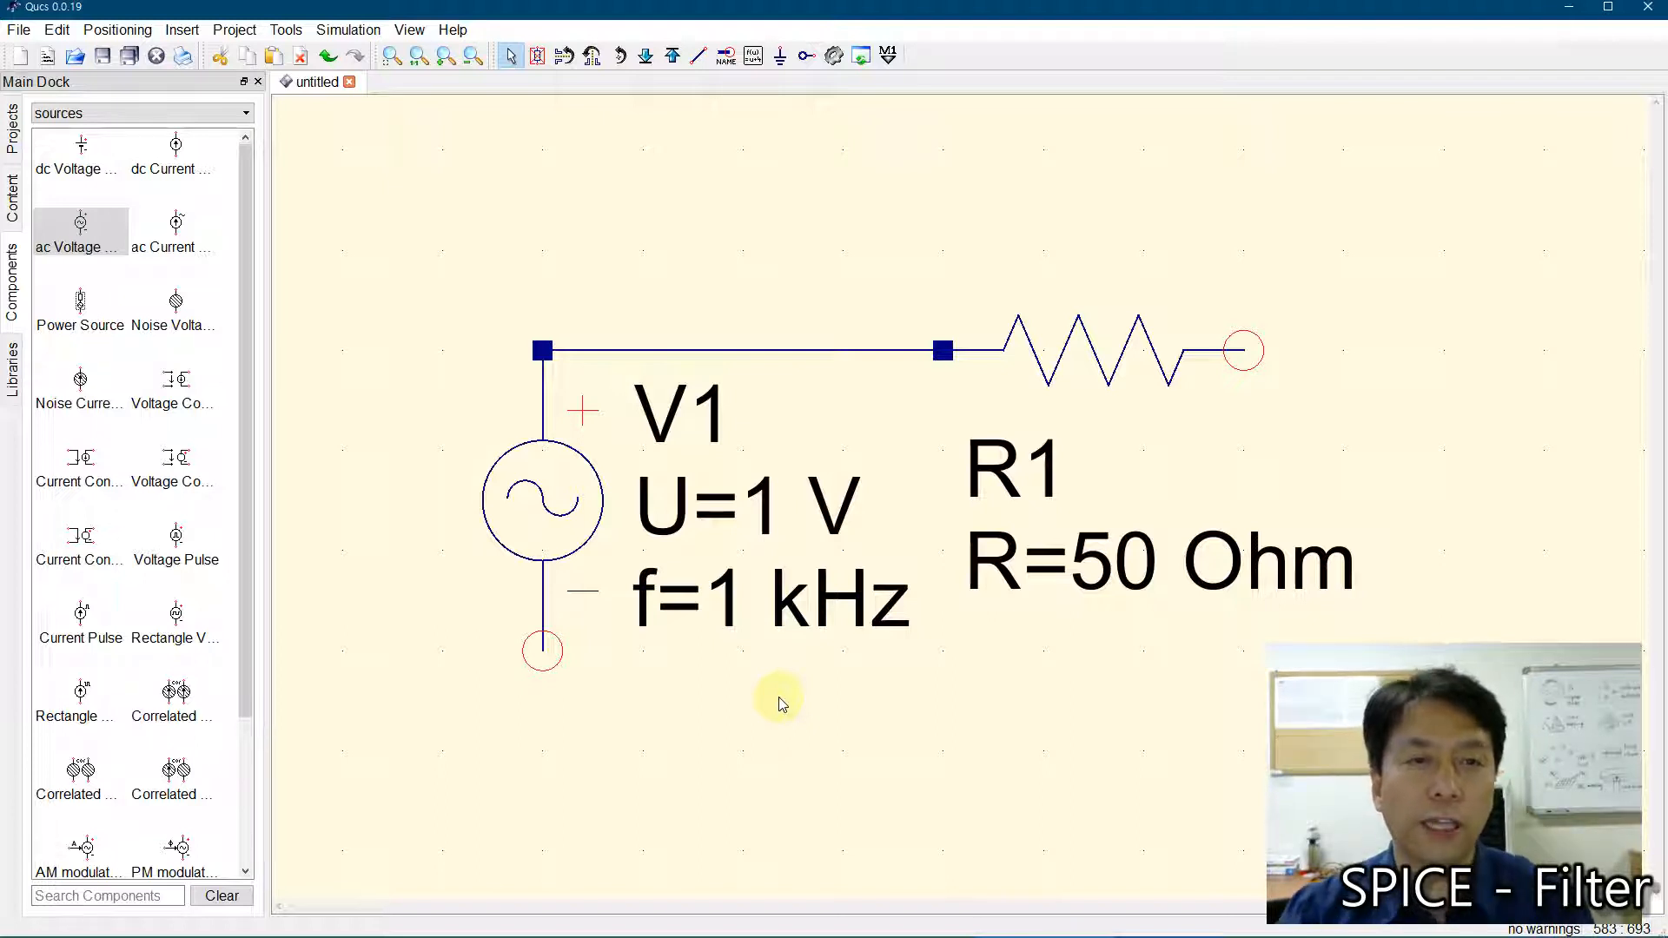
- Attach a ground symbol to the negative terminal of source V1
click(780, 55)
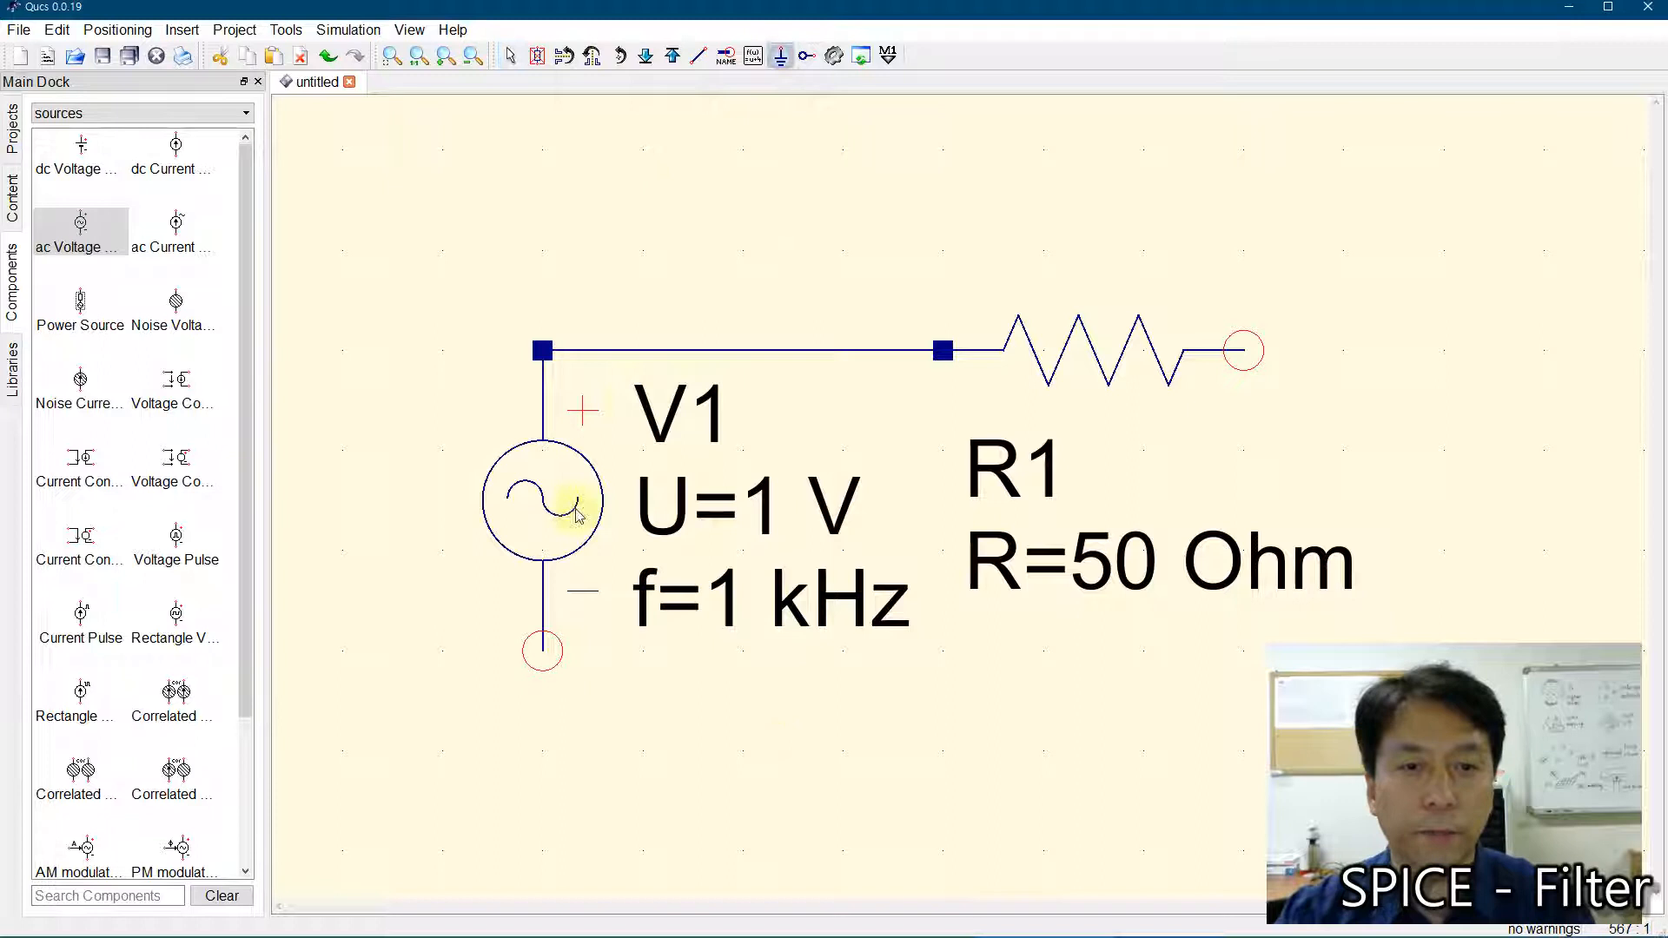
click(542, 651)
key(Escape)
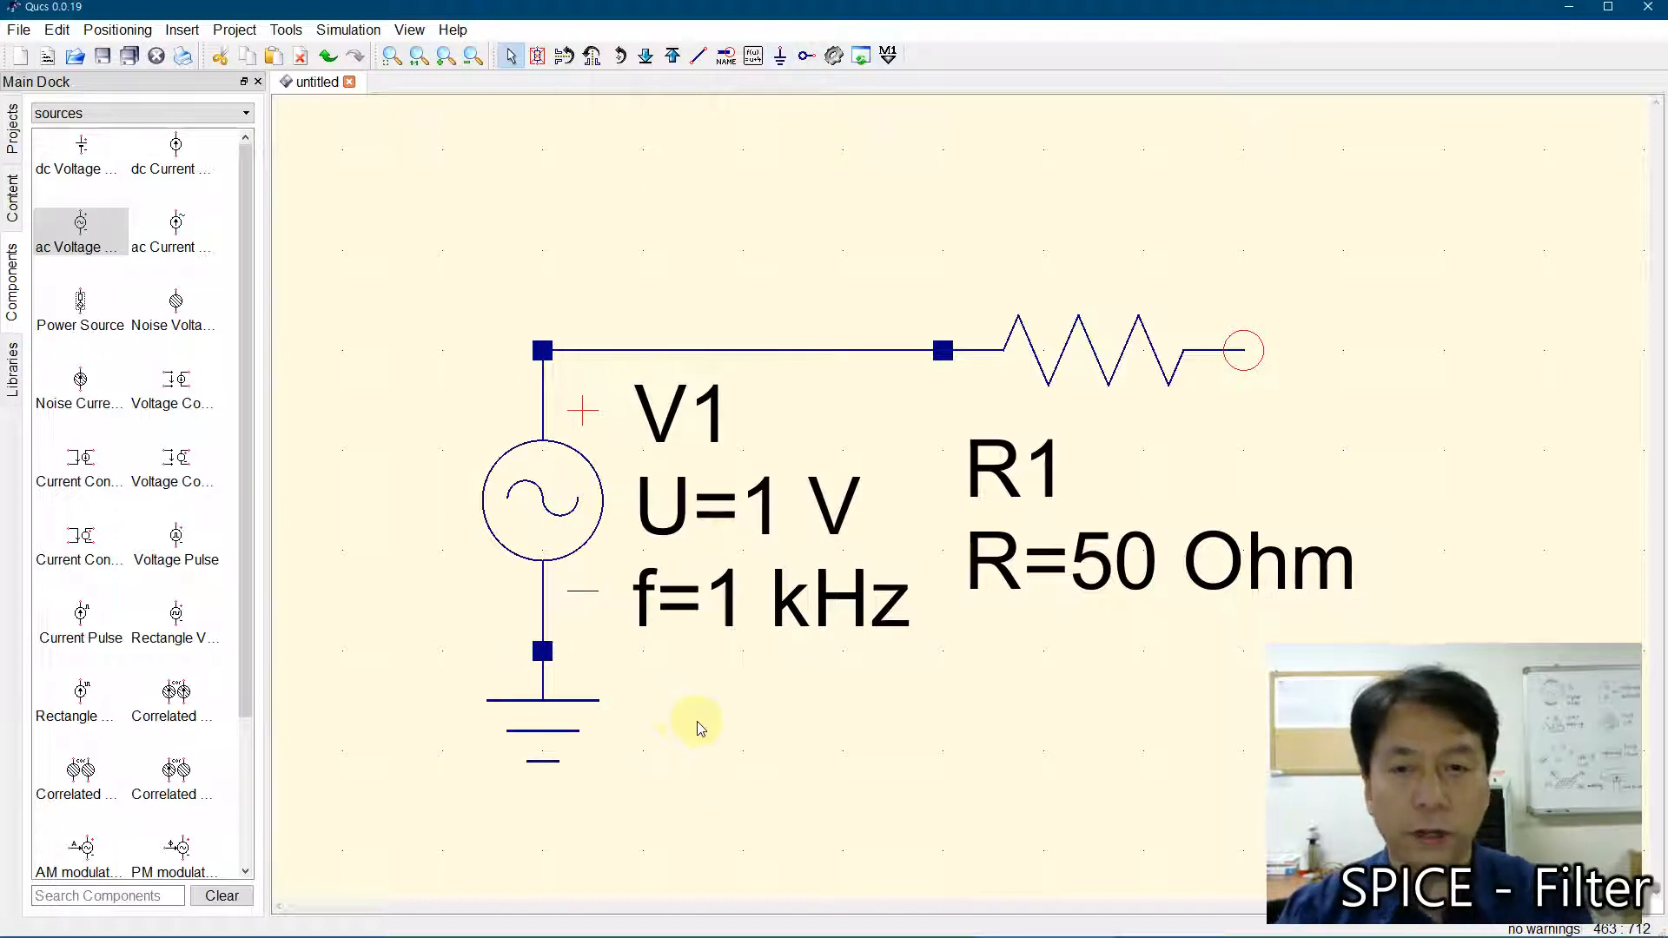
click(391, 57)
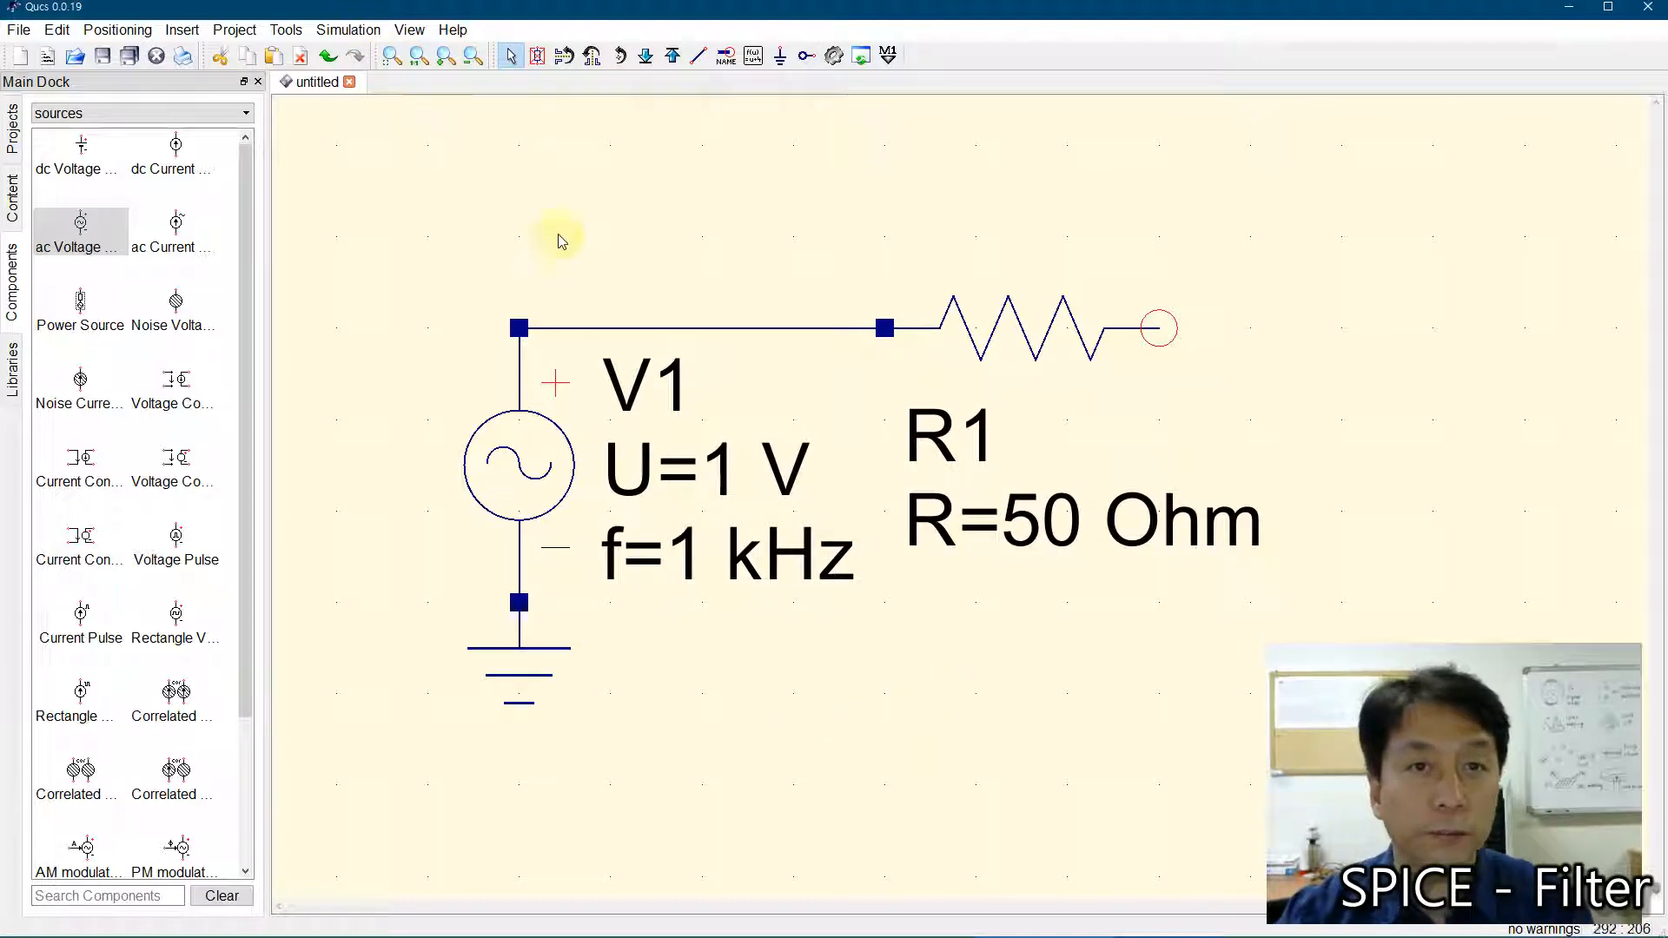
click(956, 734)
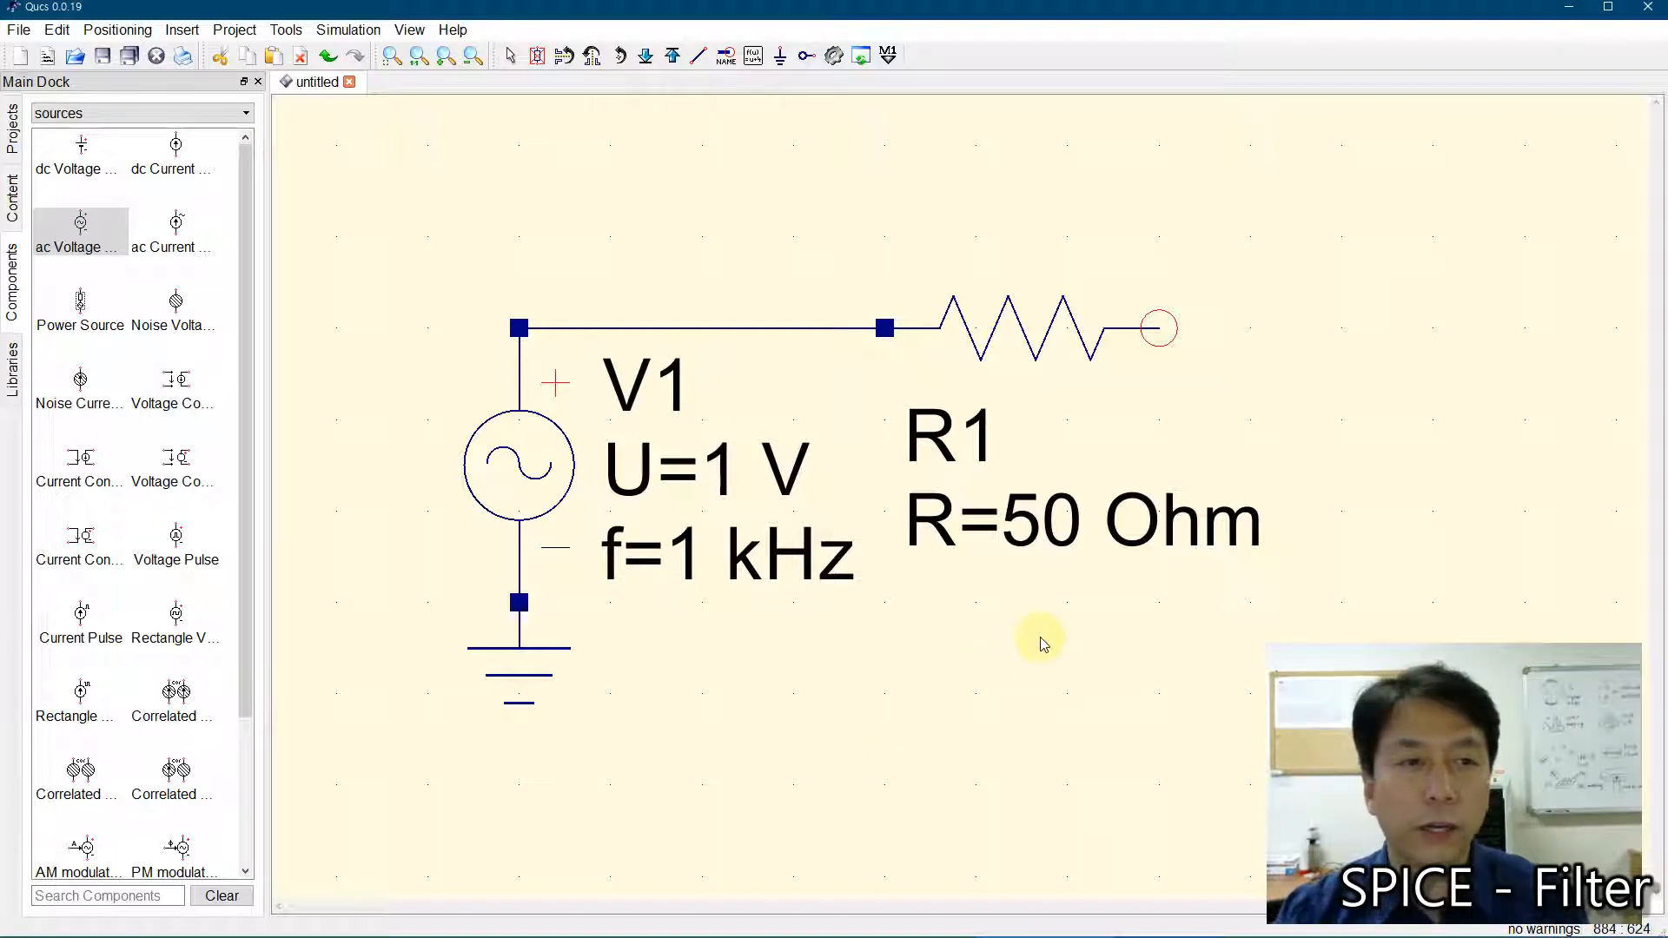
- Place a second US-style resistor to the right of R1 and rotate it to vertical
click(106, 118)
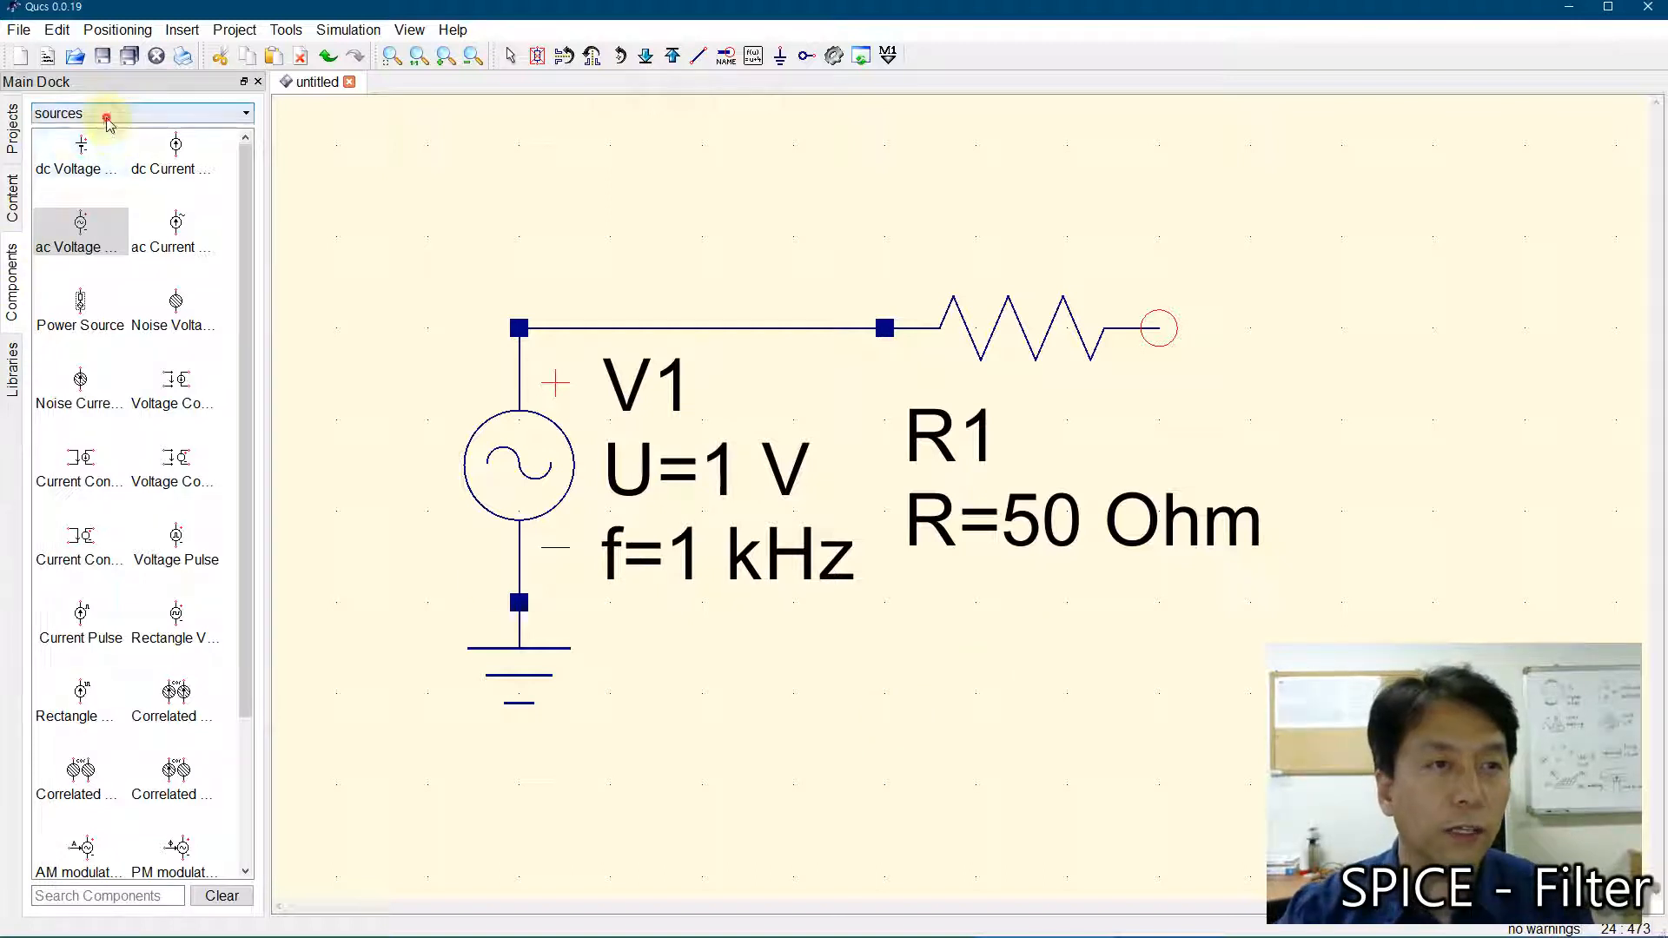
click(104, 129)
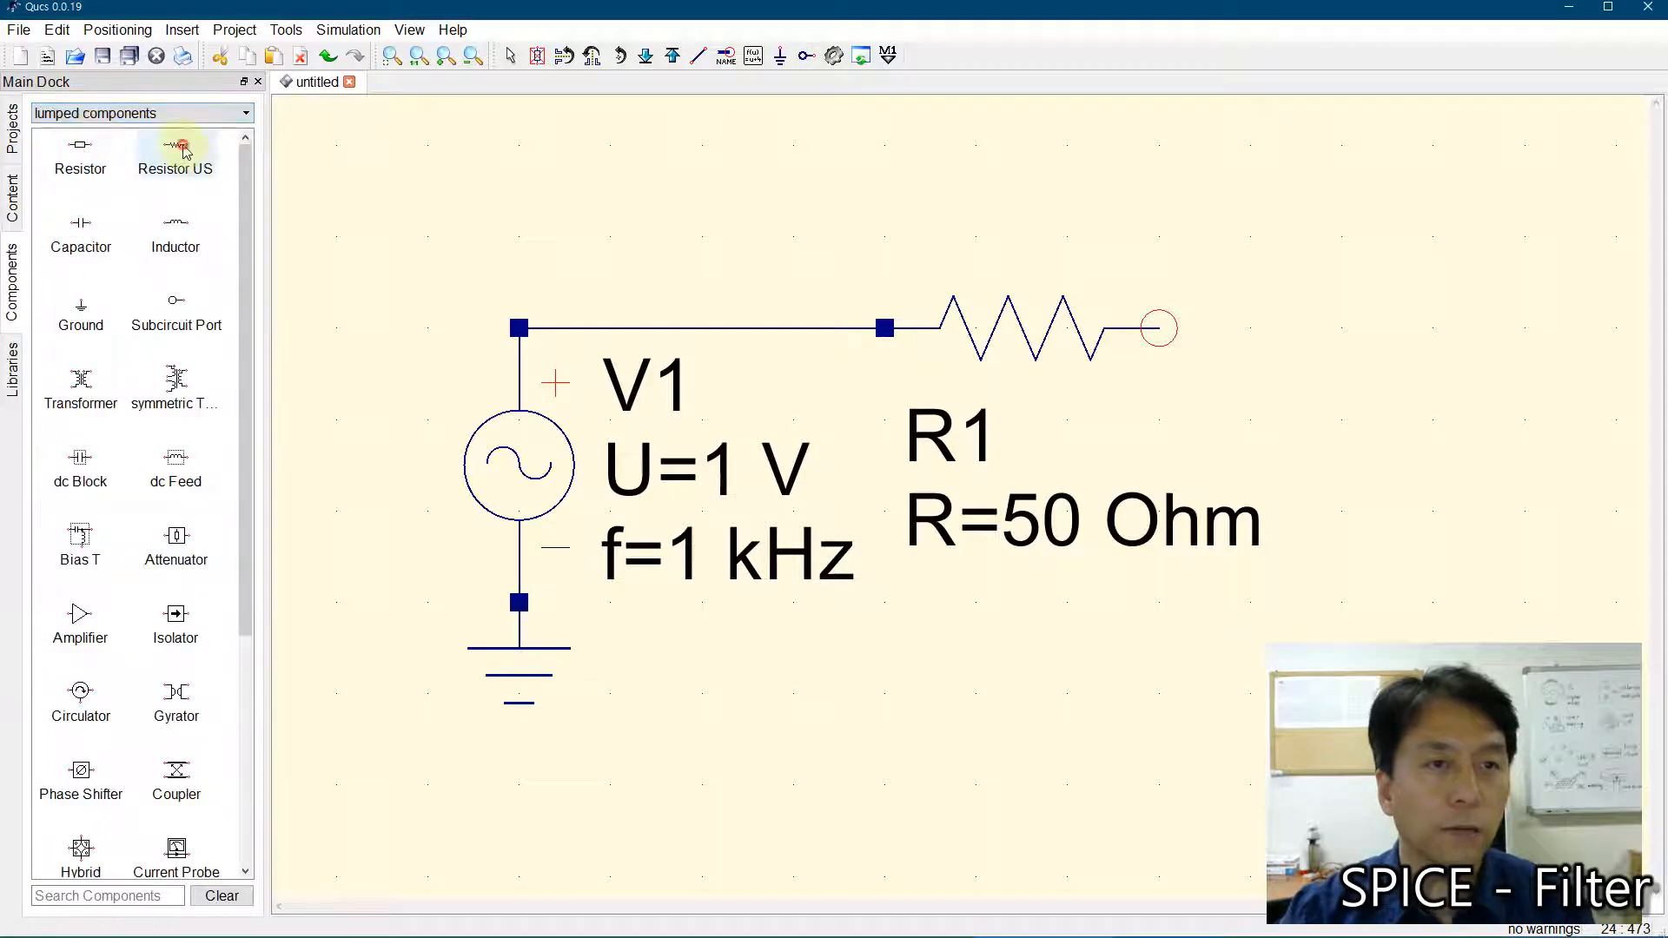
click(184, 150)
click(1448, 367)
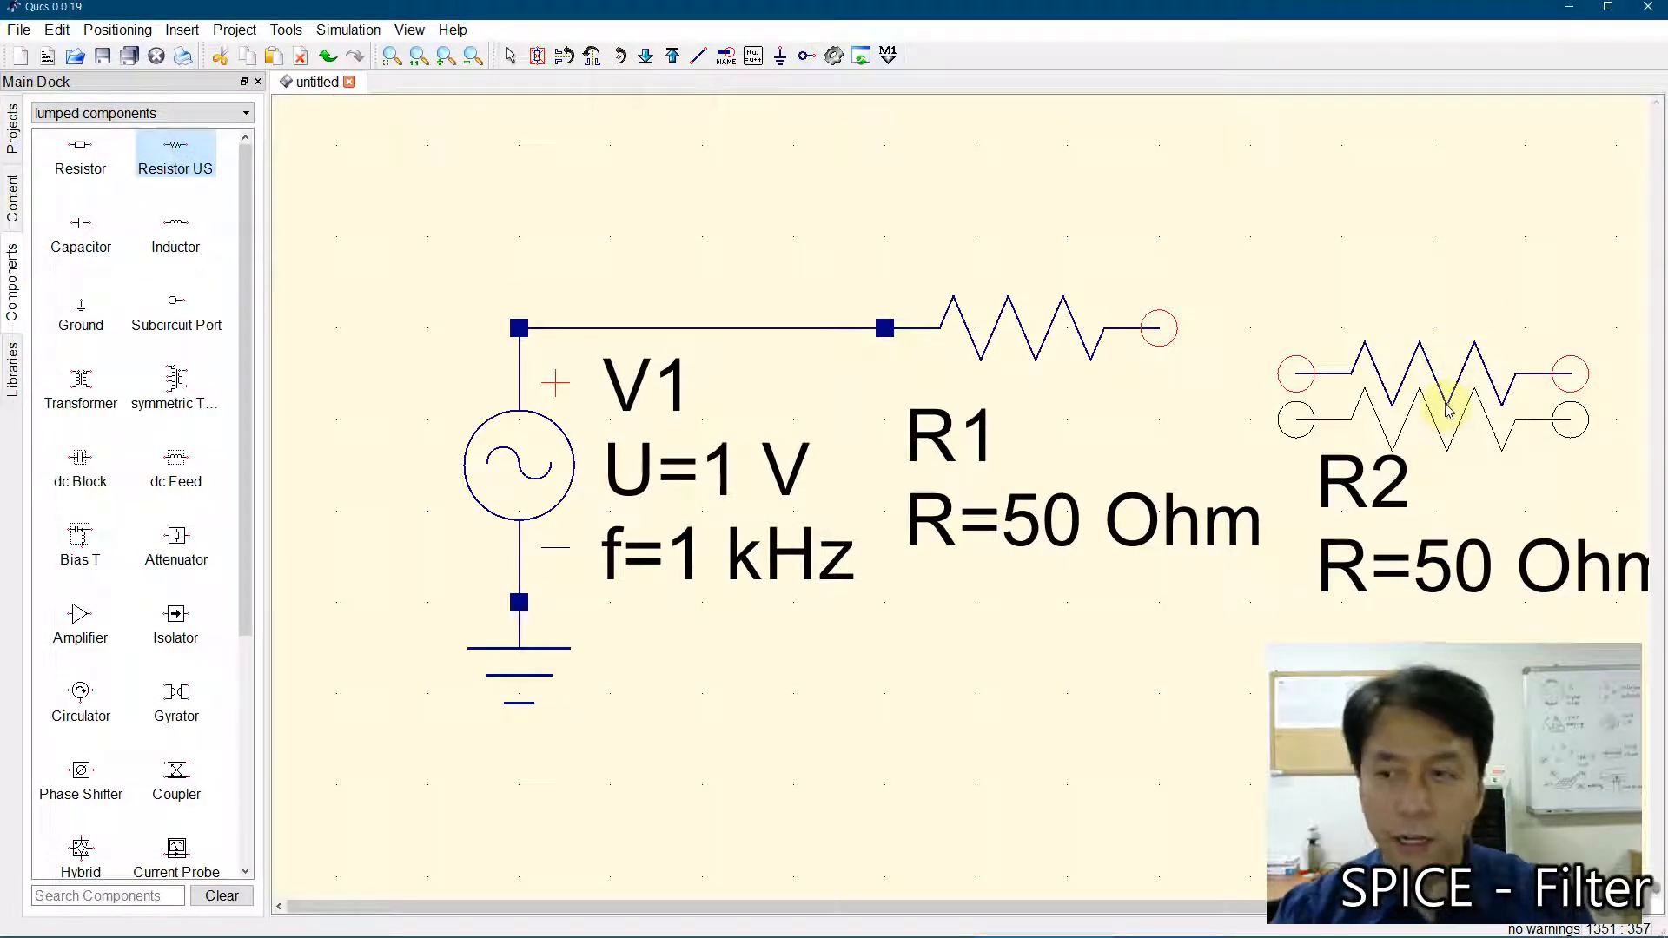
key(Escape)
click(1414, 361)
key(ctrl+r)
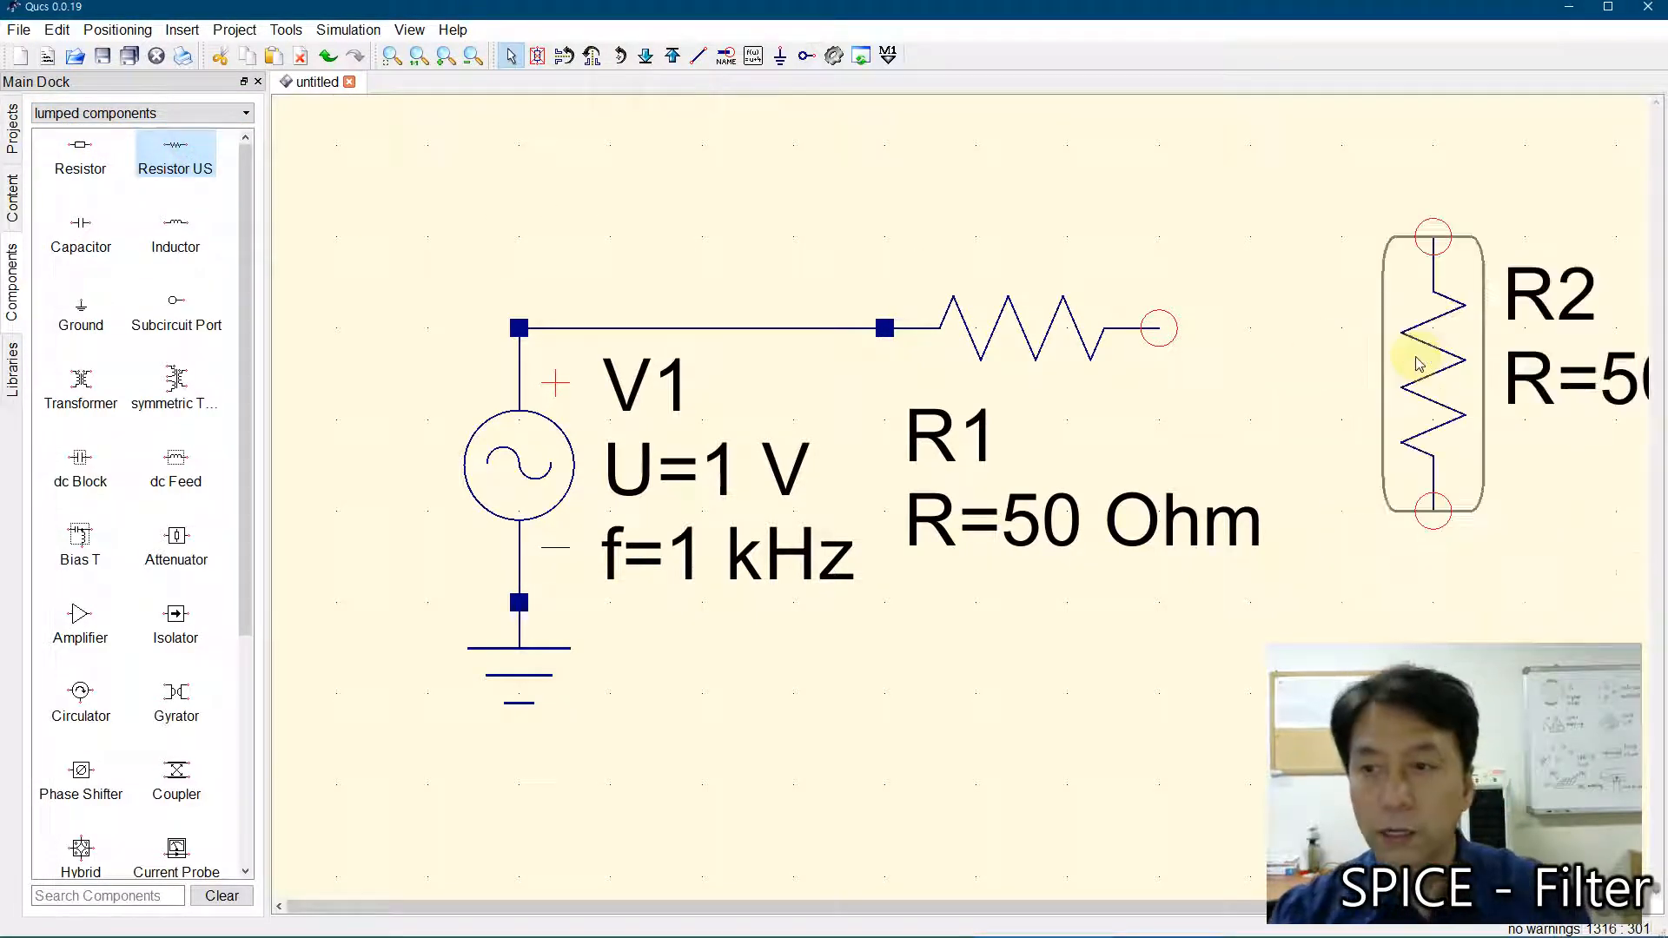
- Move vertical resistor R2 farther right of R1, with its upper terminal level with R1's line
drag(1418, 364, 1502, 484)
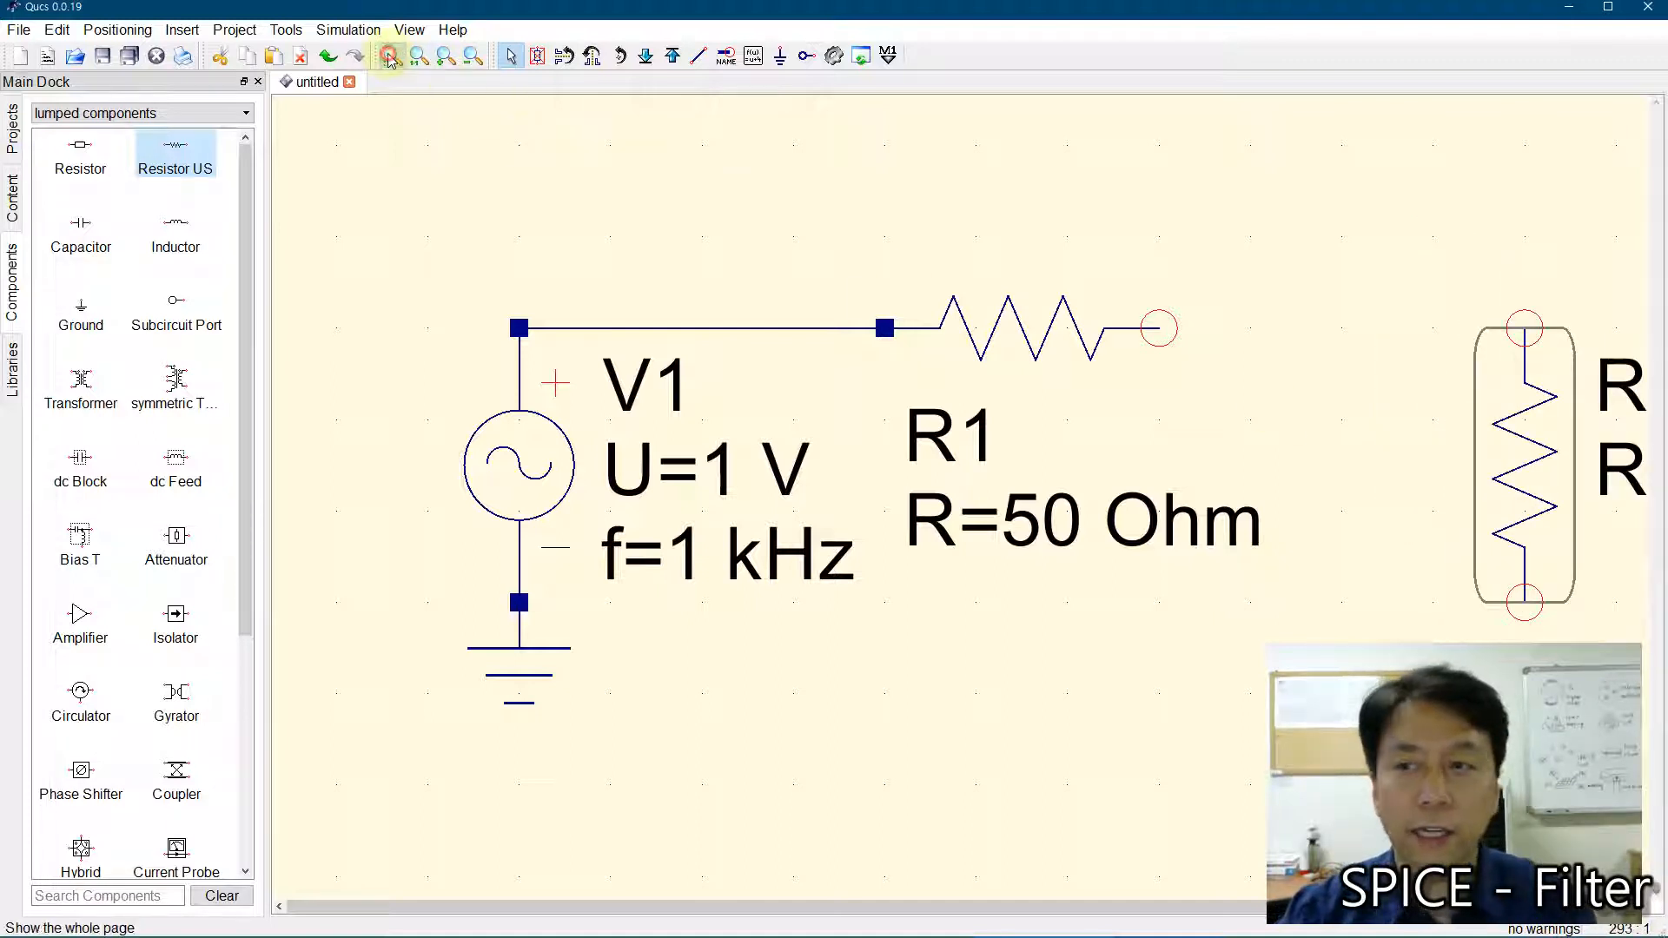
click(389, 57)
click(895, 589)
click(1225, 384)
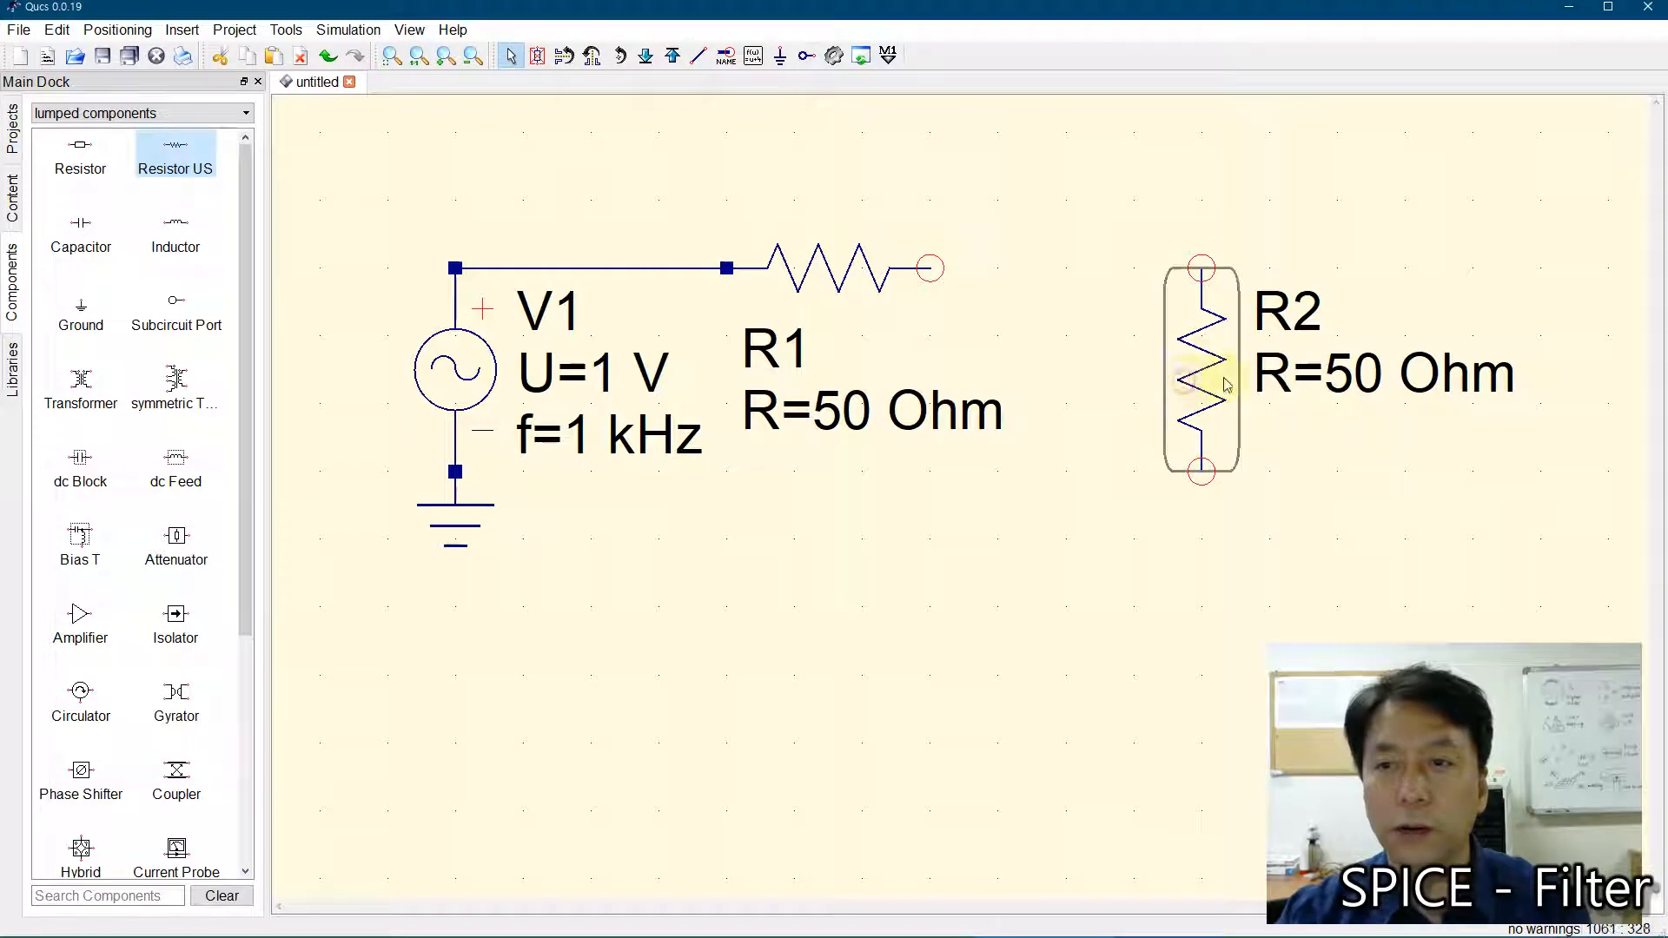
drag(1225, 384, 1303, 376)
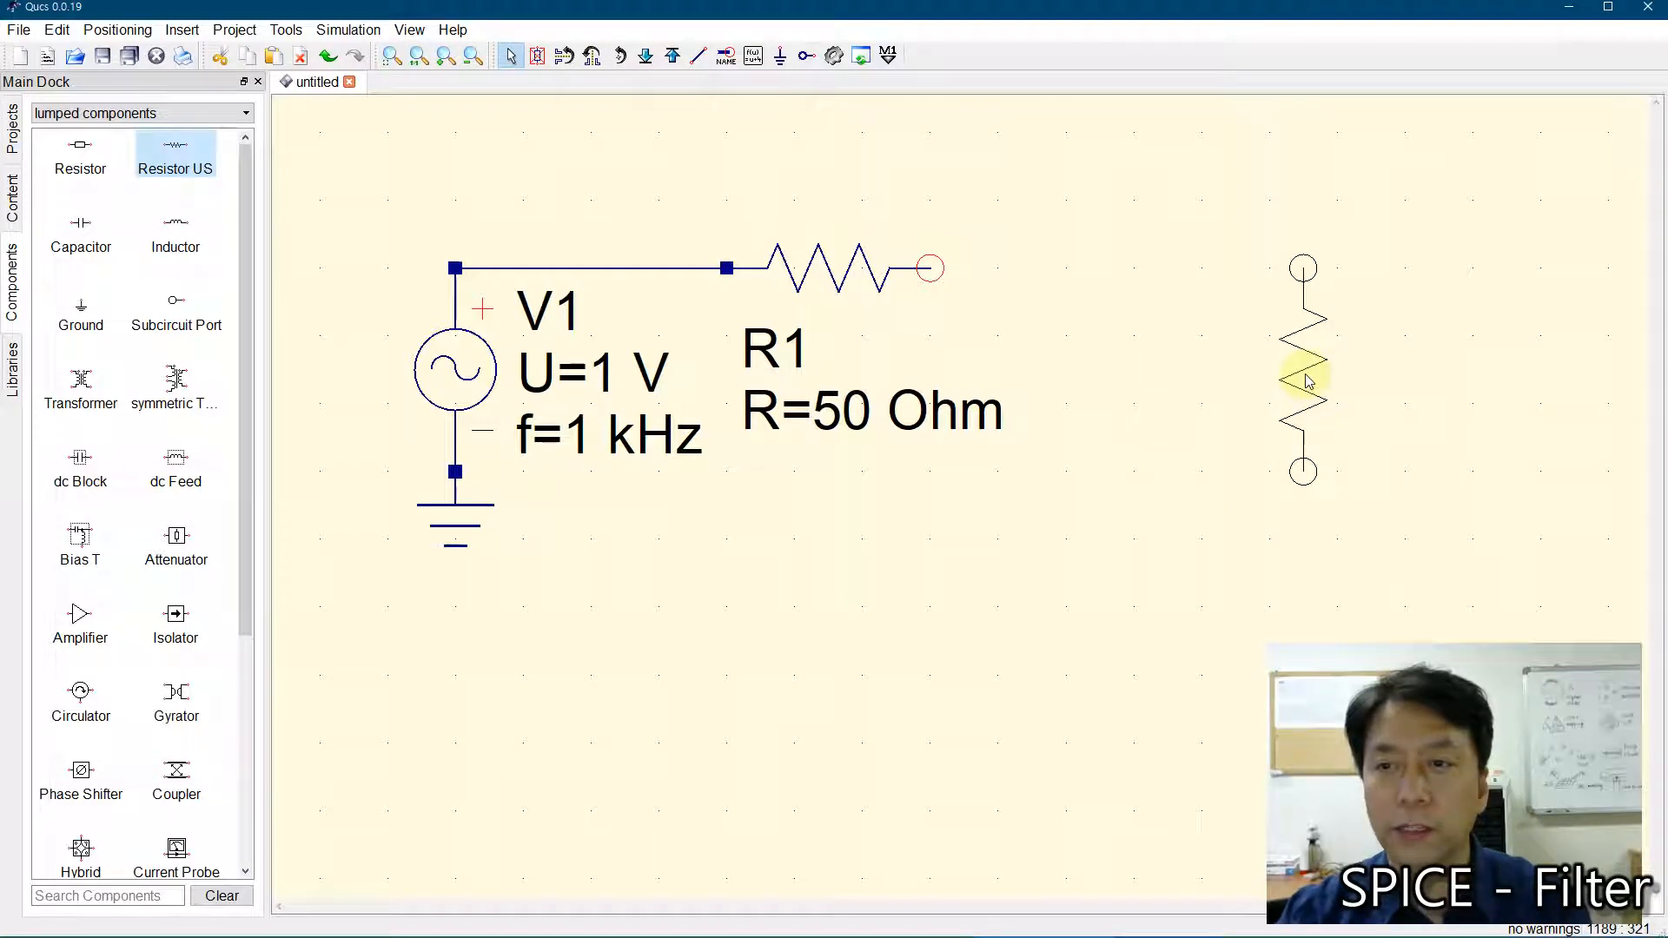
- Attach a ground symbol to the lower terminal of resistor R2
click(782, 52)
click(1304, 474)
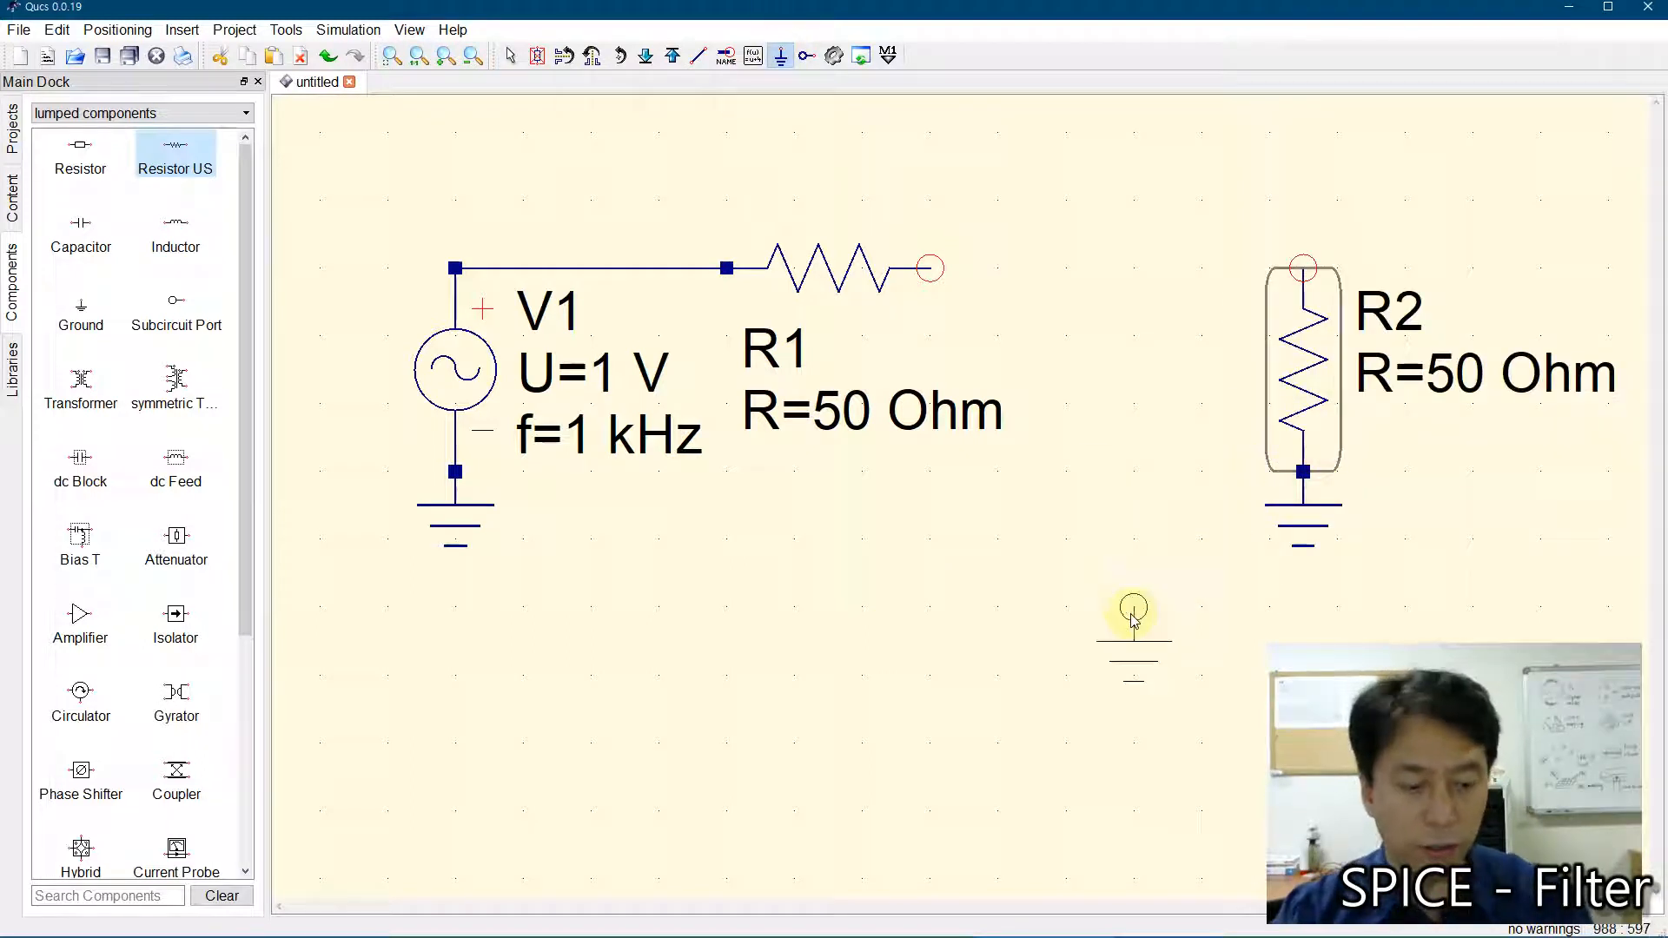
key(Escape)
click(996, 640)
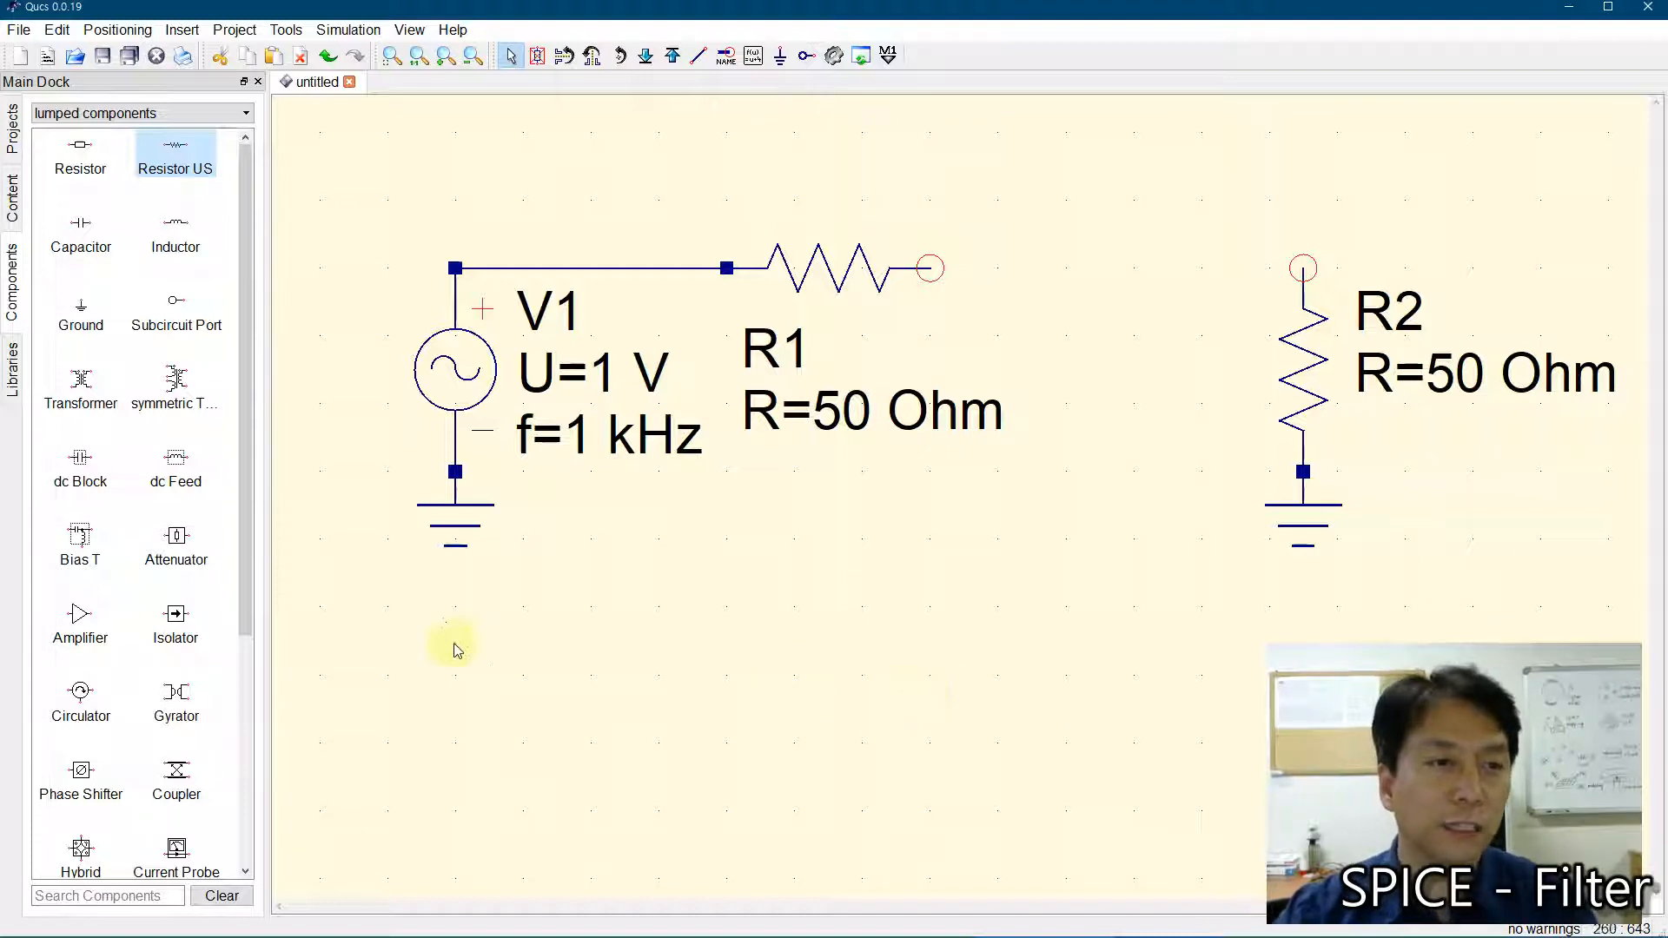
- Place a capacitor in line between R1 and R2's upper terminal and connect it in series with both resistors
click(80, 231)
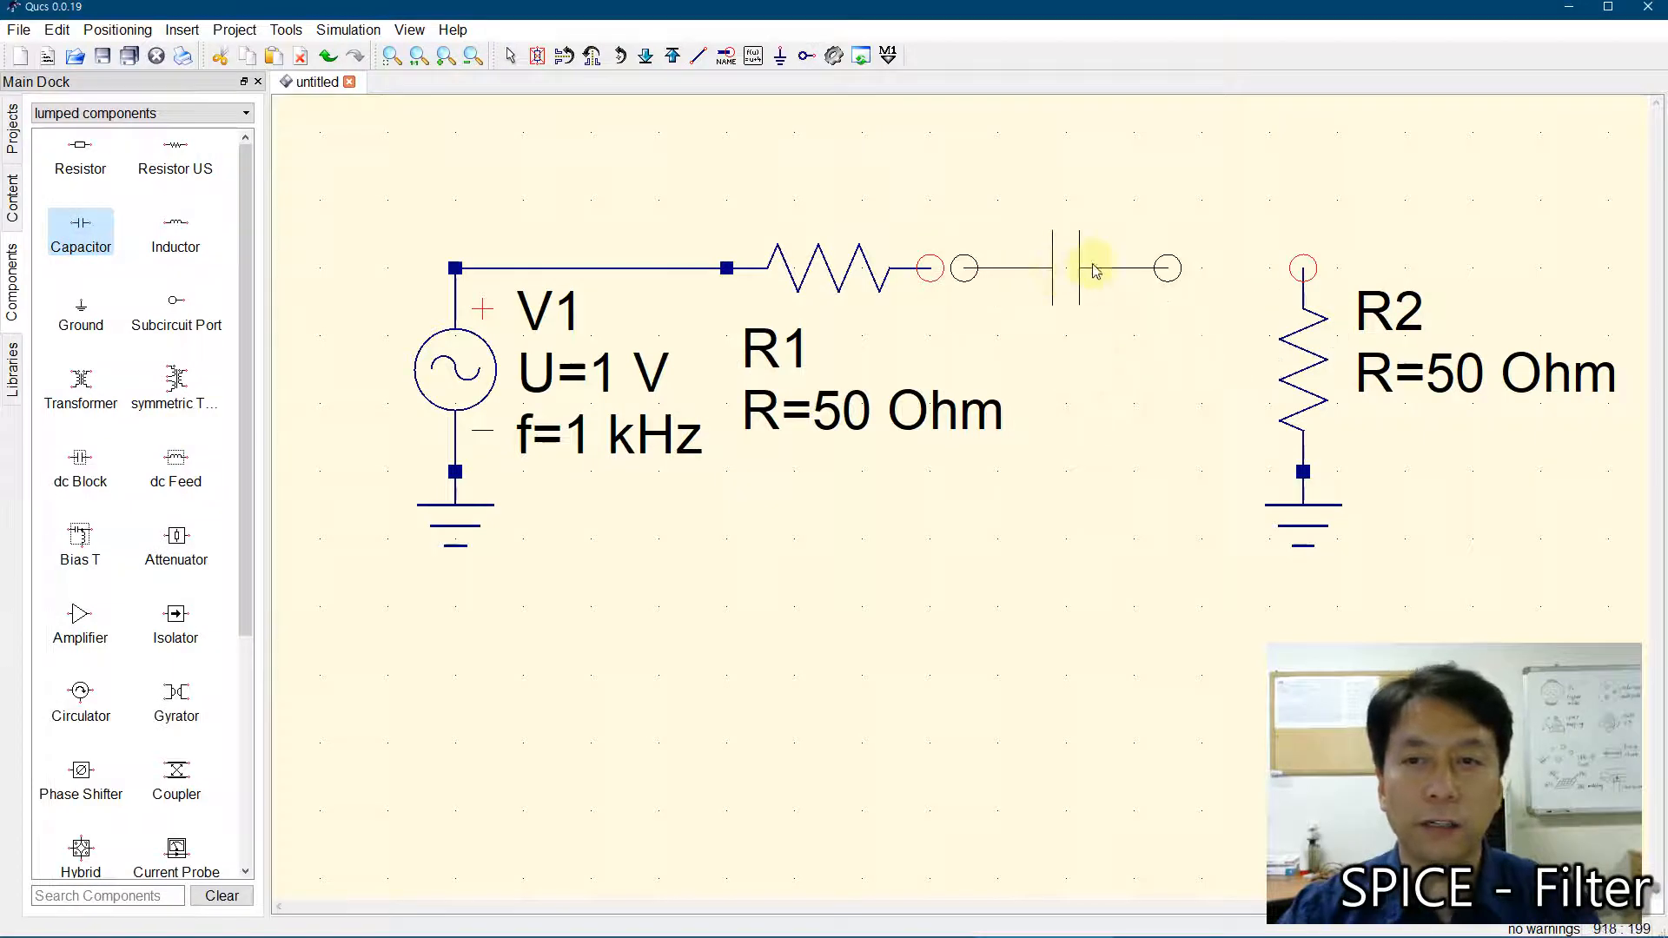
click(1105, 266)
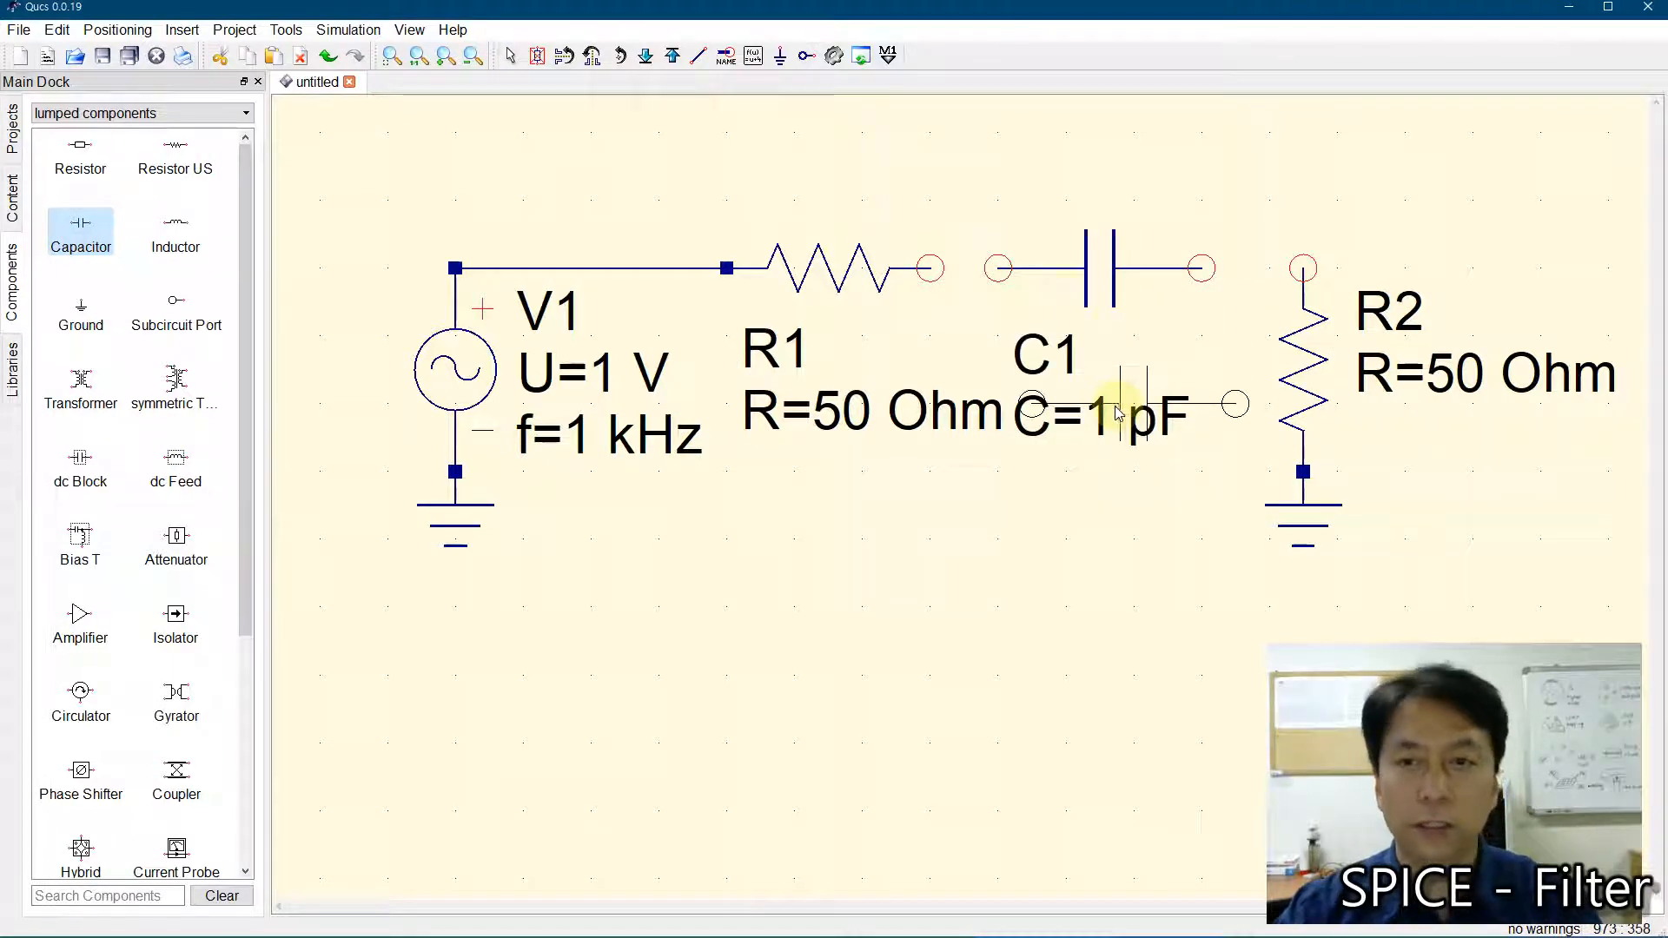
key(Escape)
click(1114, 271)
mouse_move(1115, 271)
mouse_down()
mouse_move(1045, 271)
mouse_move(1203, 268)
mouse_move(1127, 272)
mouse_up()
click(1072, 521)
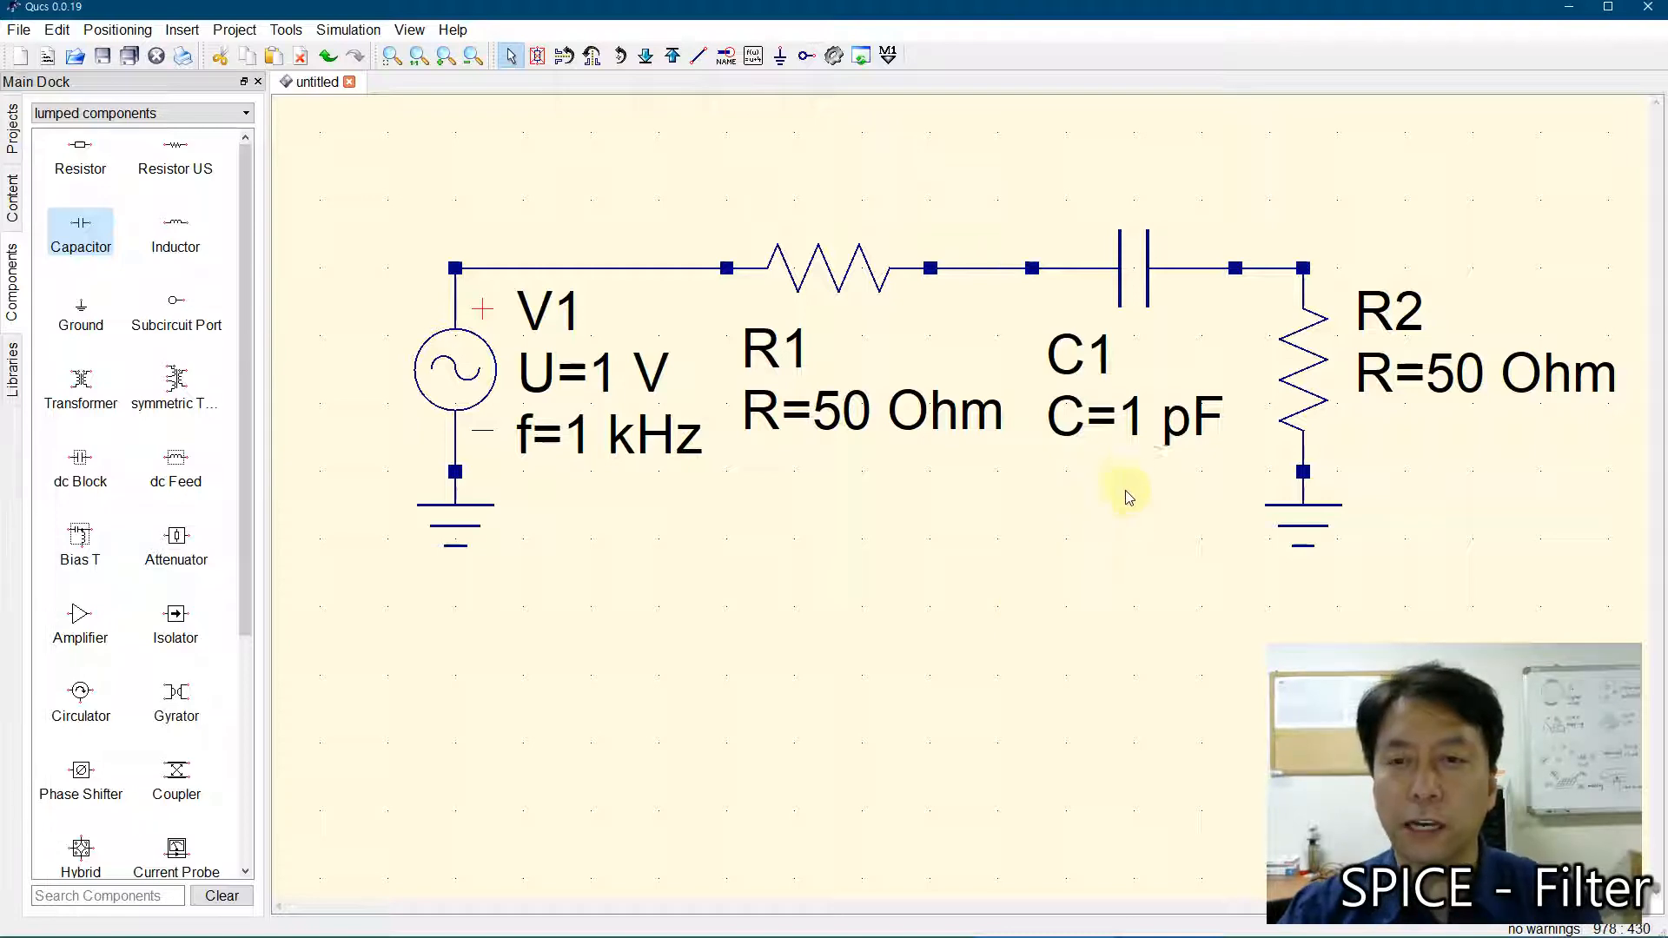
- Set the capacitance of C1 to 1 mF
click(1140, 263)
double_click(1140, 264)
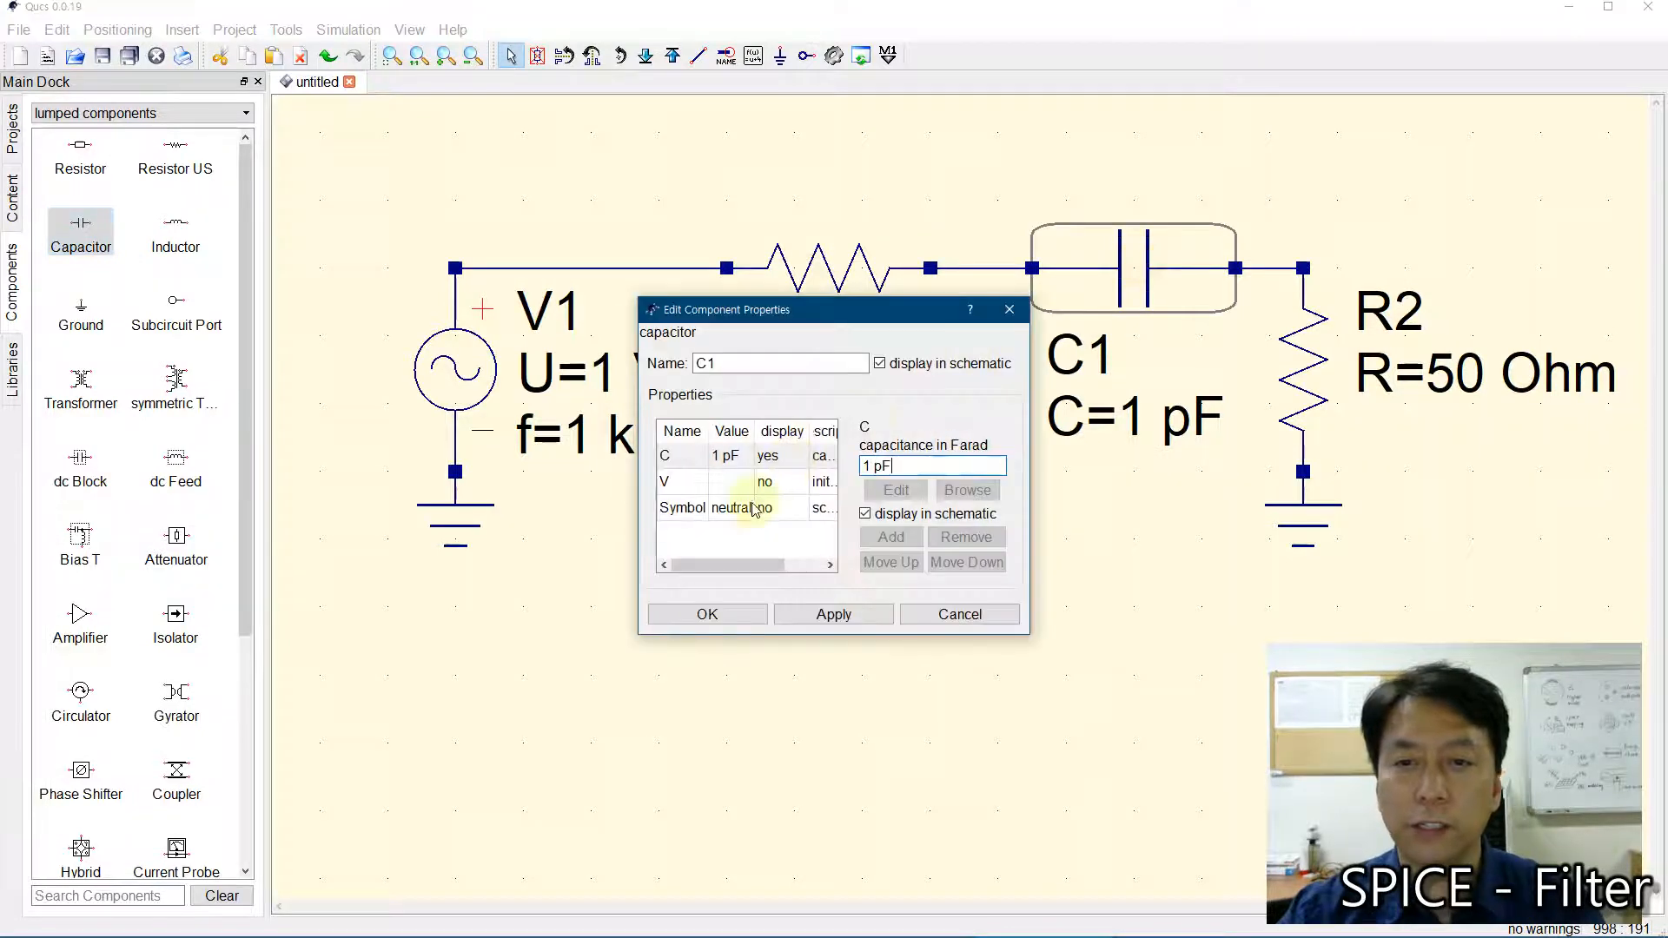
key(Left)
key(BackSpace)
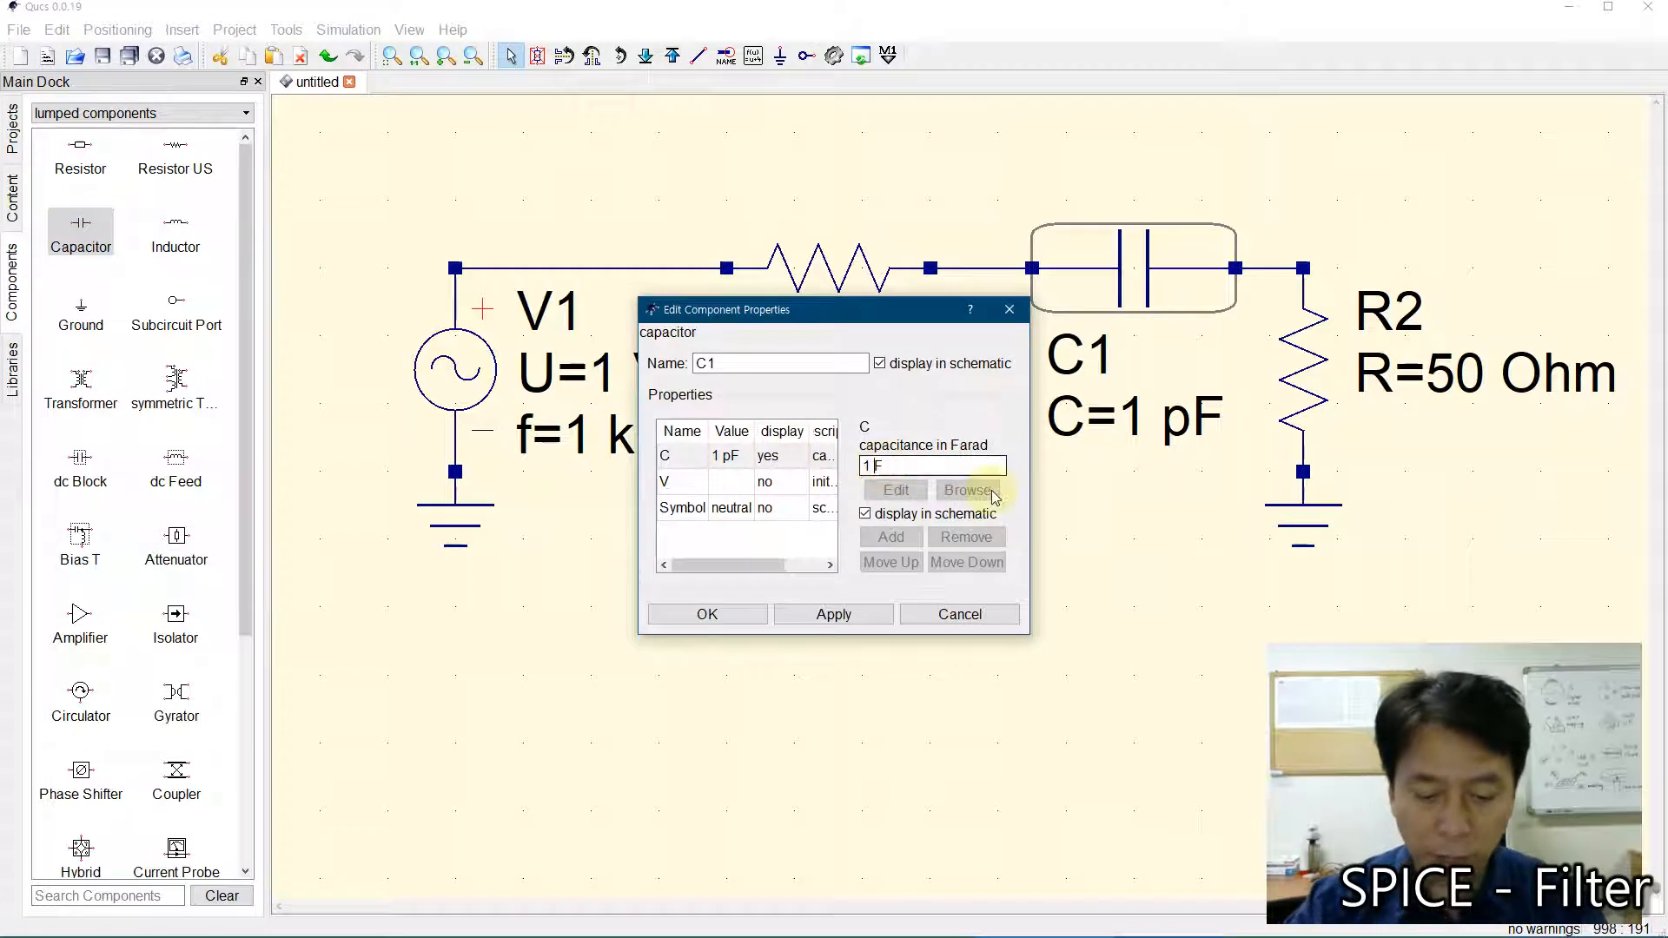
text(m)
click(704, 615)
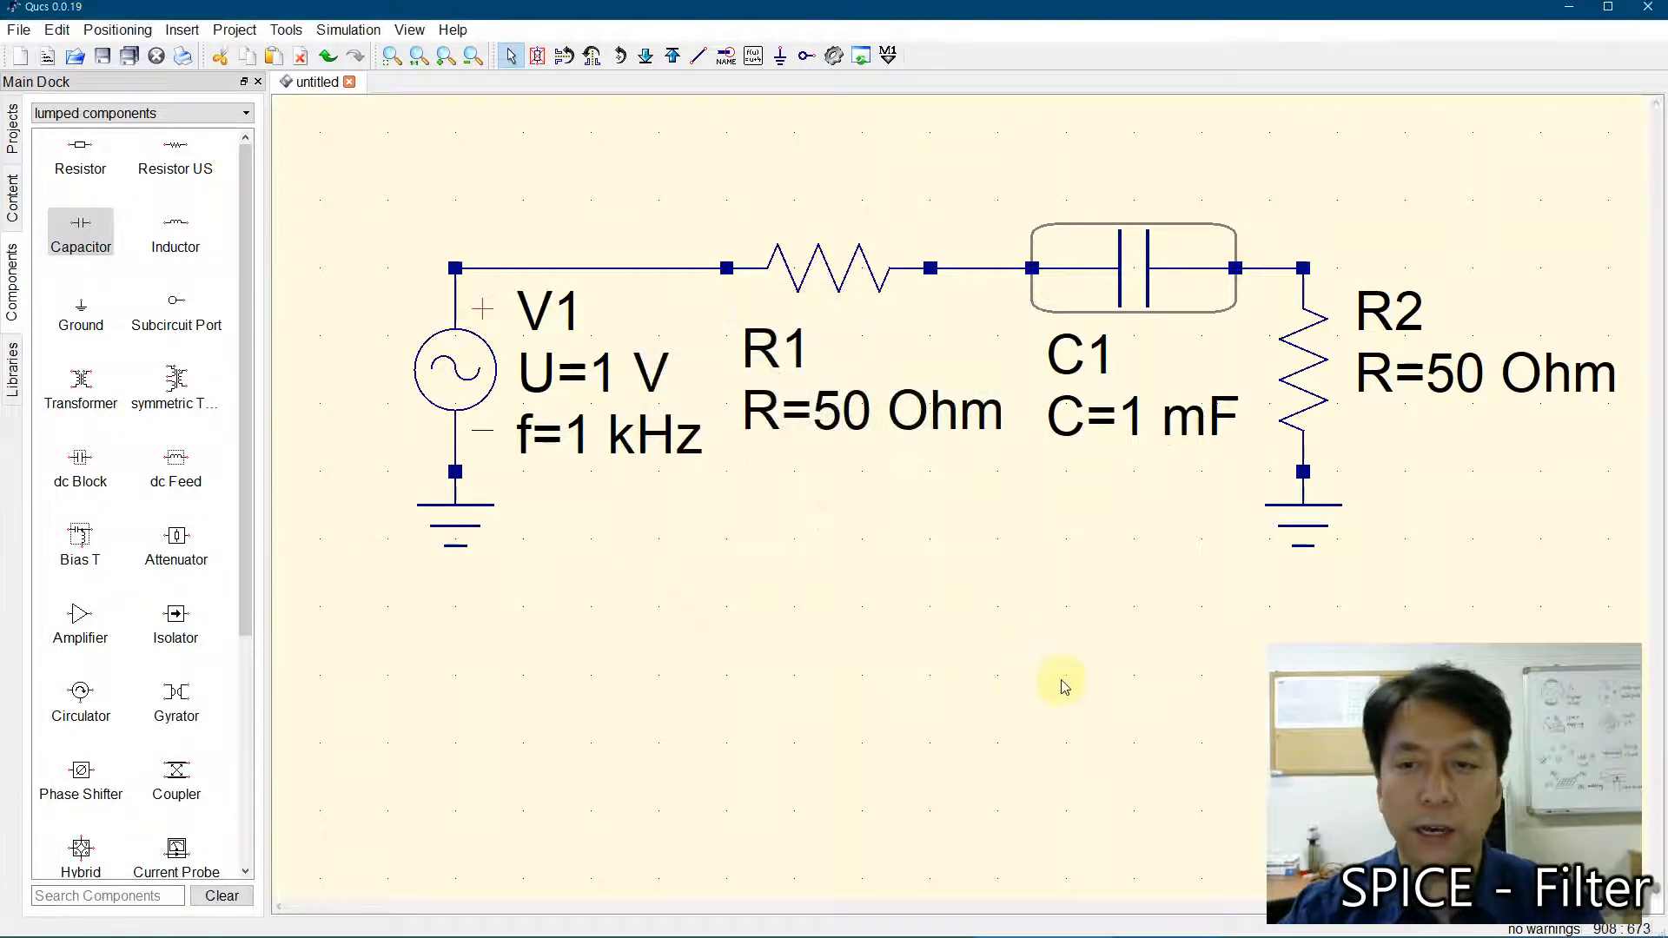
click(1062, 684)
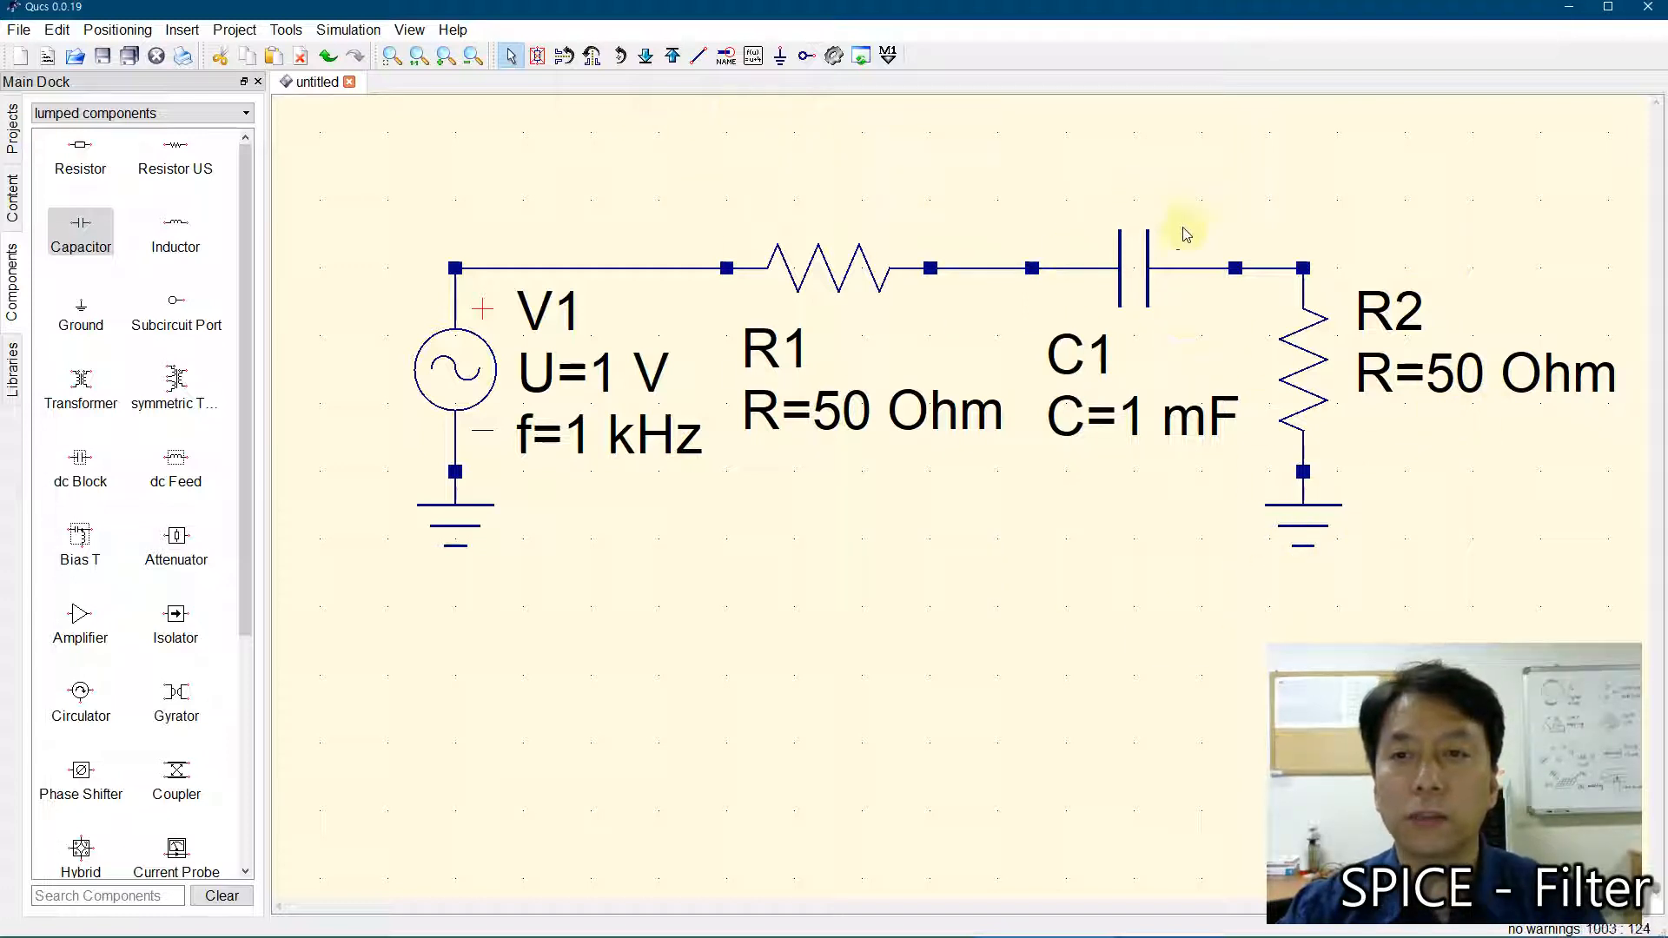
- Place an ac simulation block in the empty area below R1 and C1
click(392, 56)
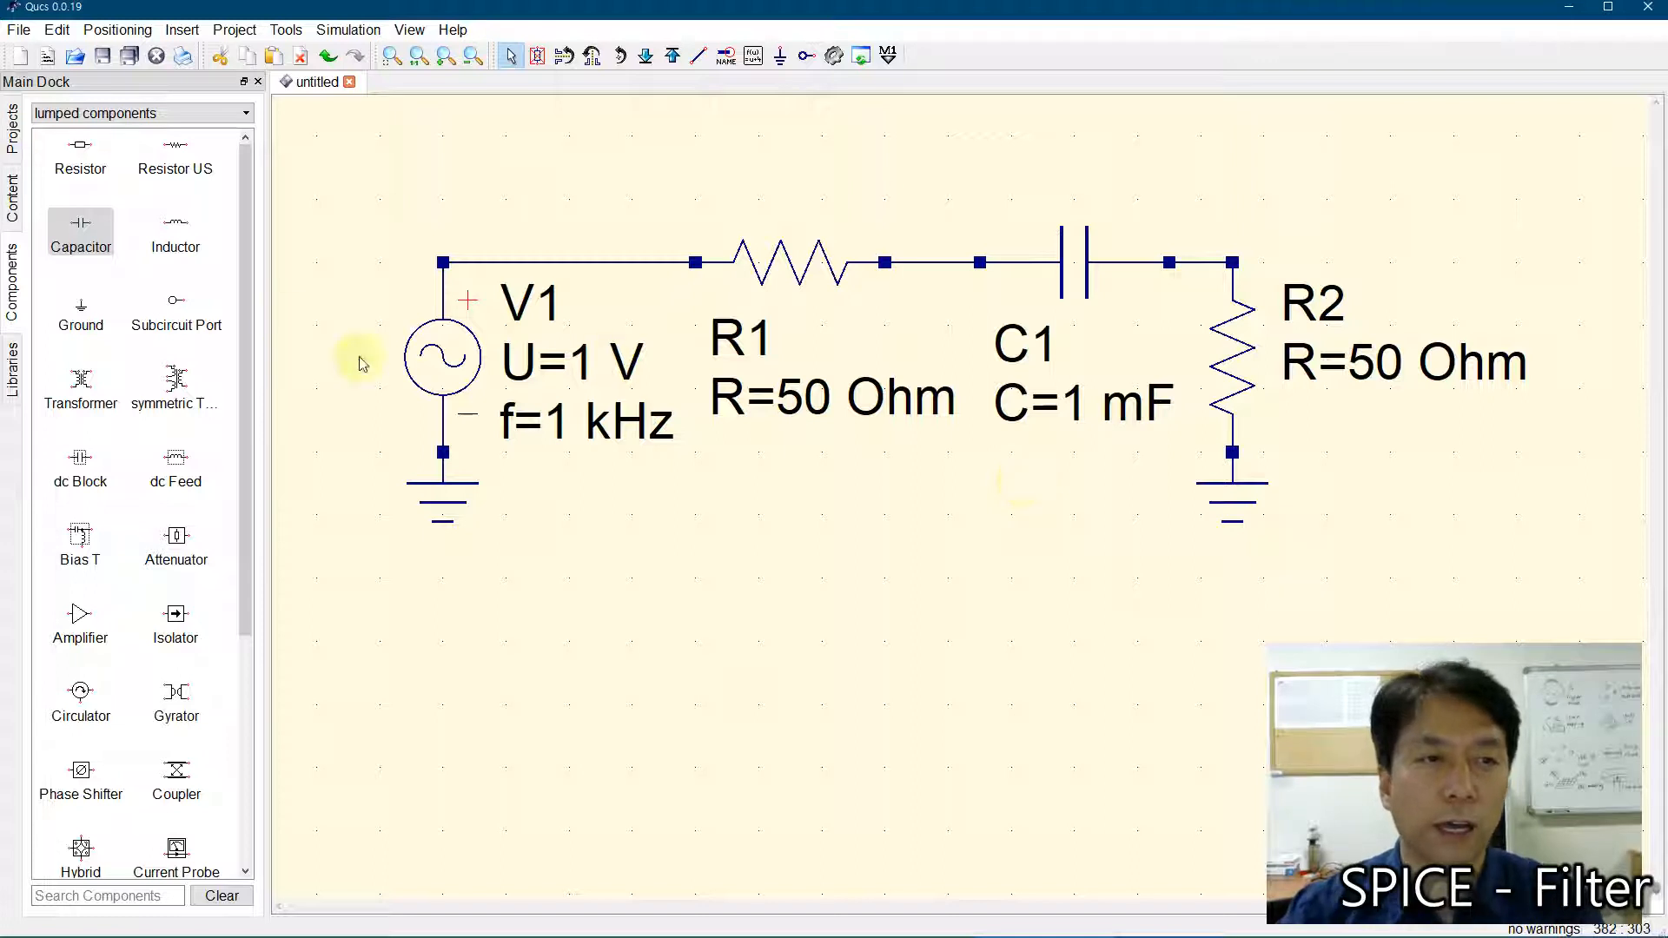
click(62, 117)
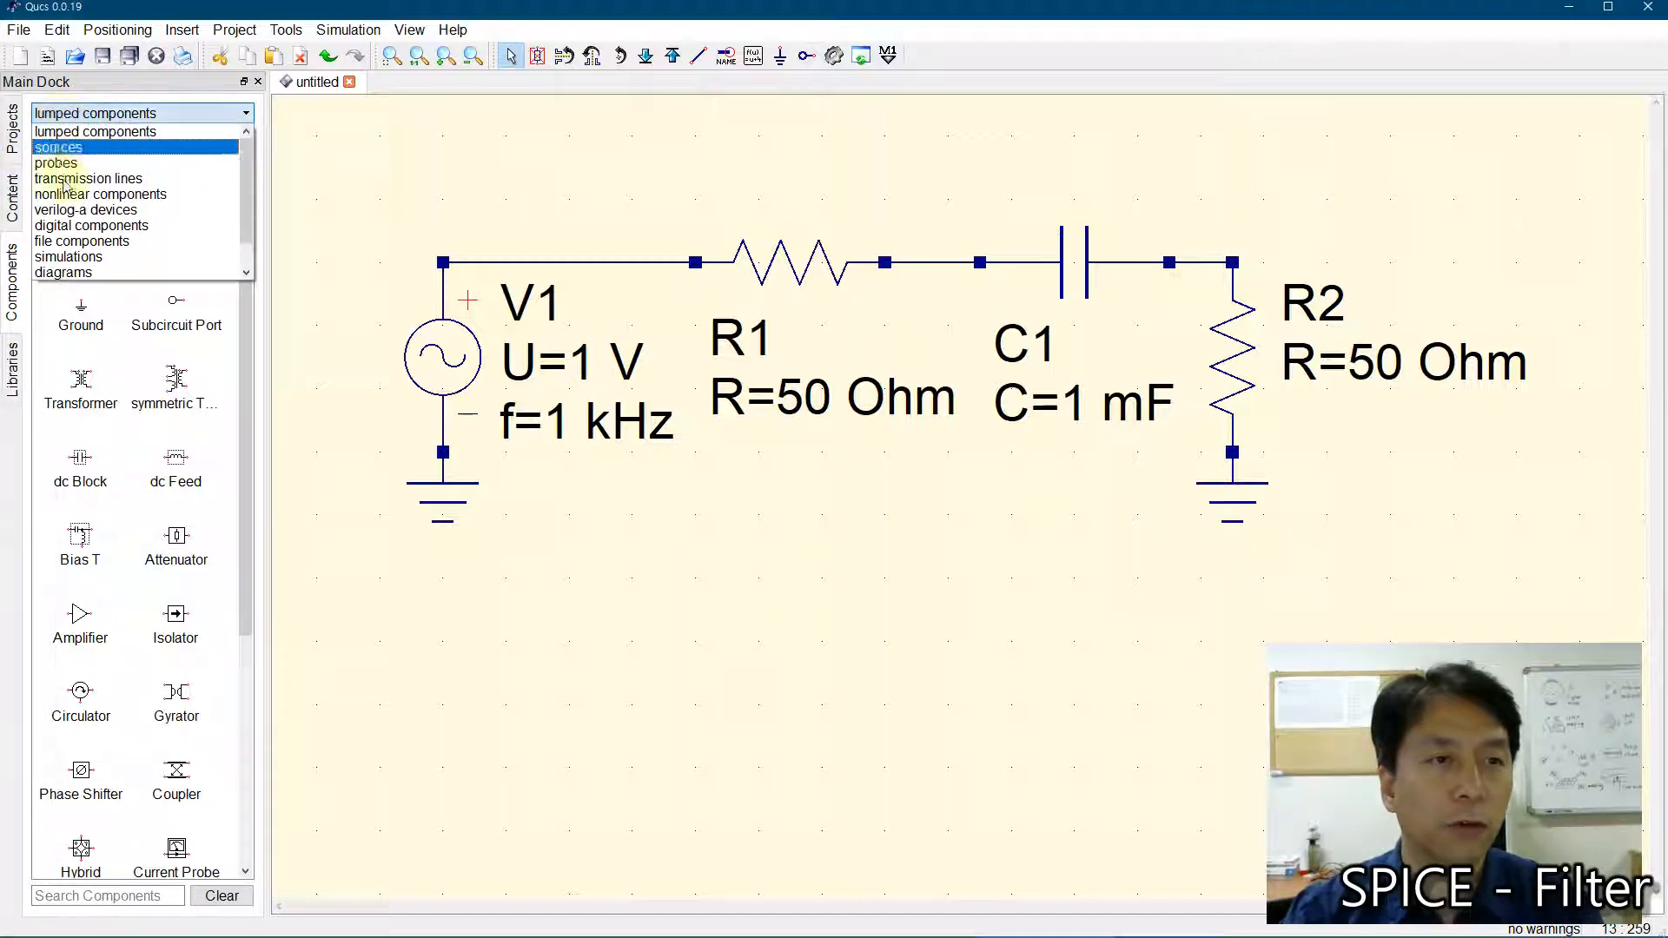
click(70, 256)
click(70, 241)
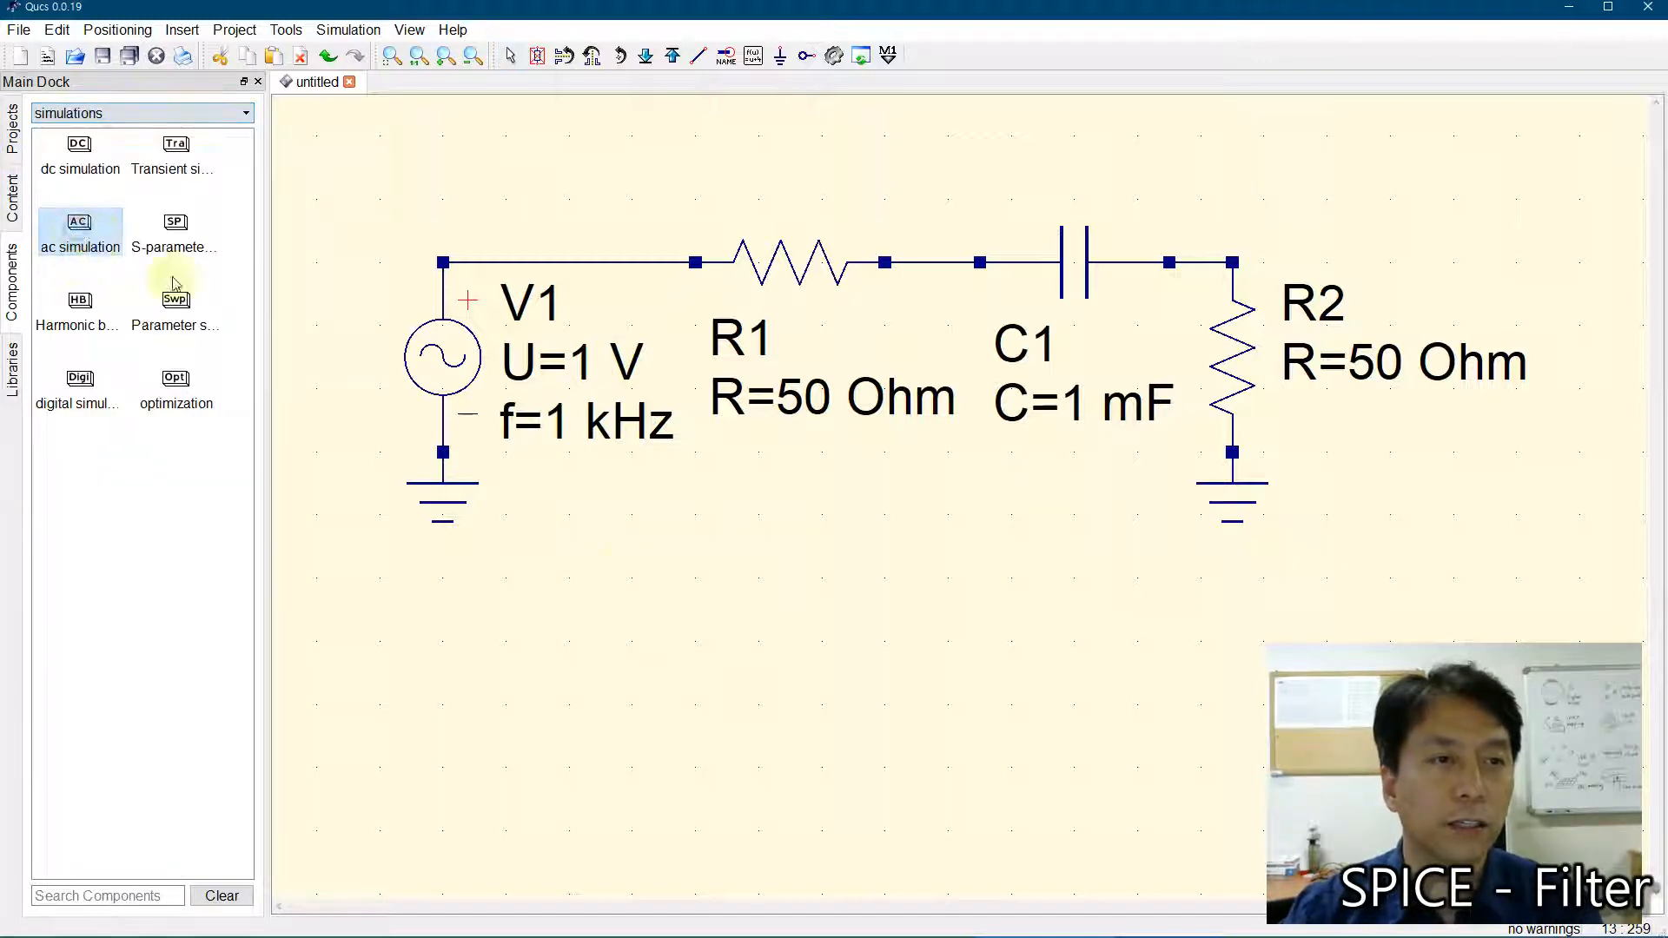
click(605, 483)
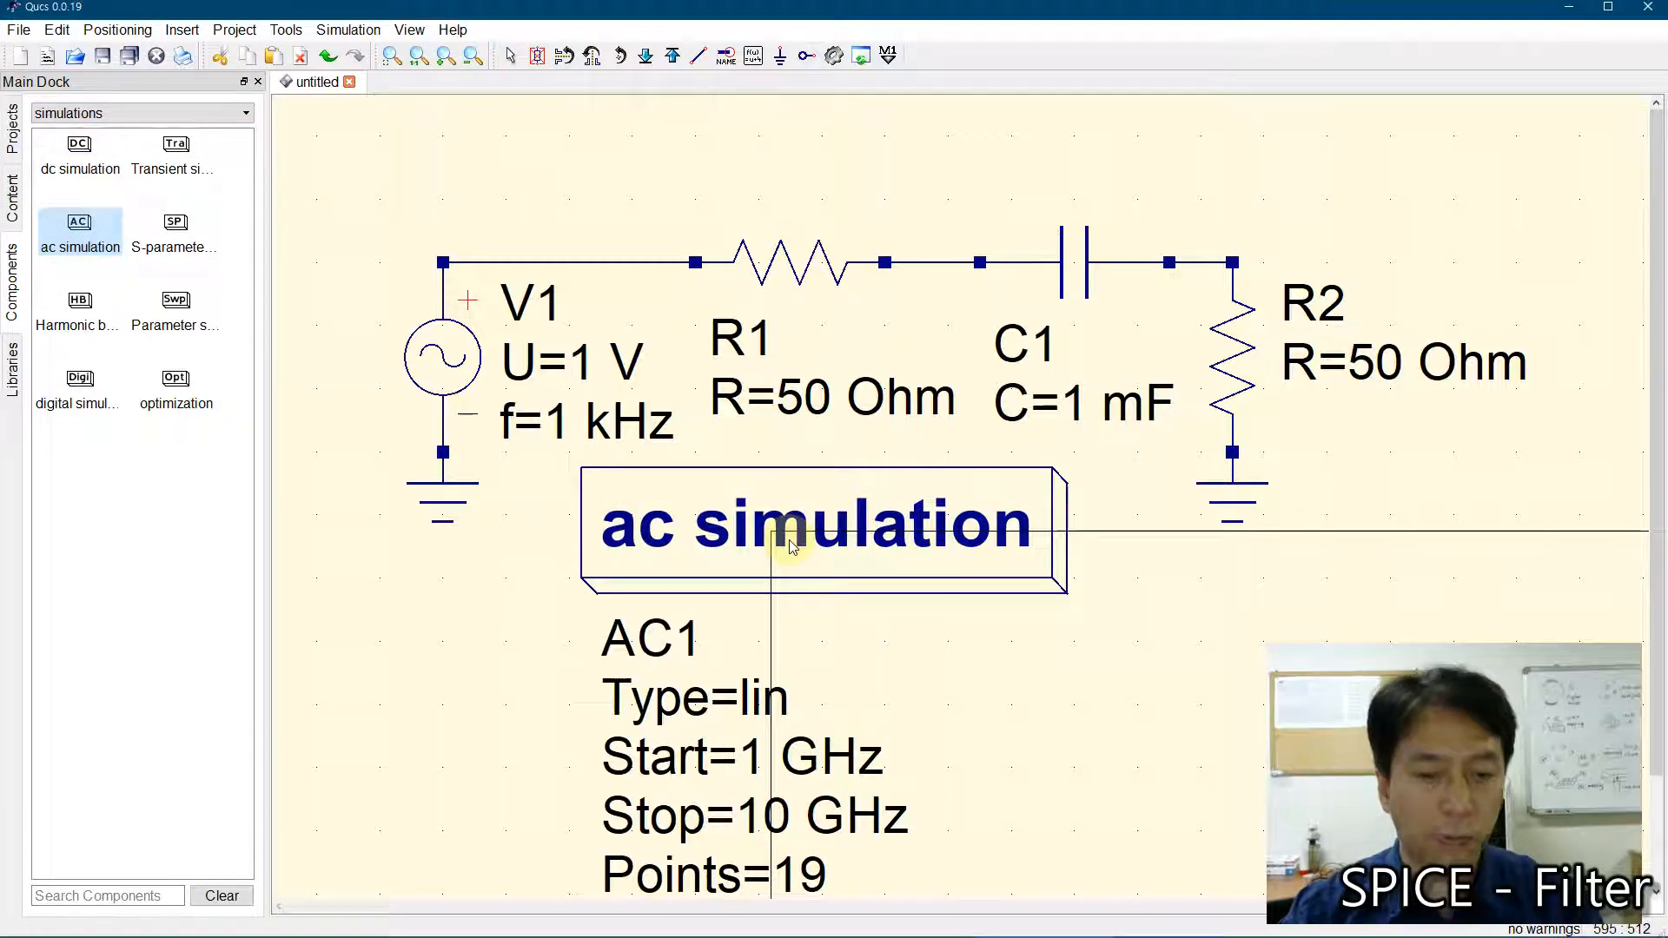
key(Escape)
click(392, 56)
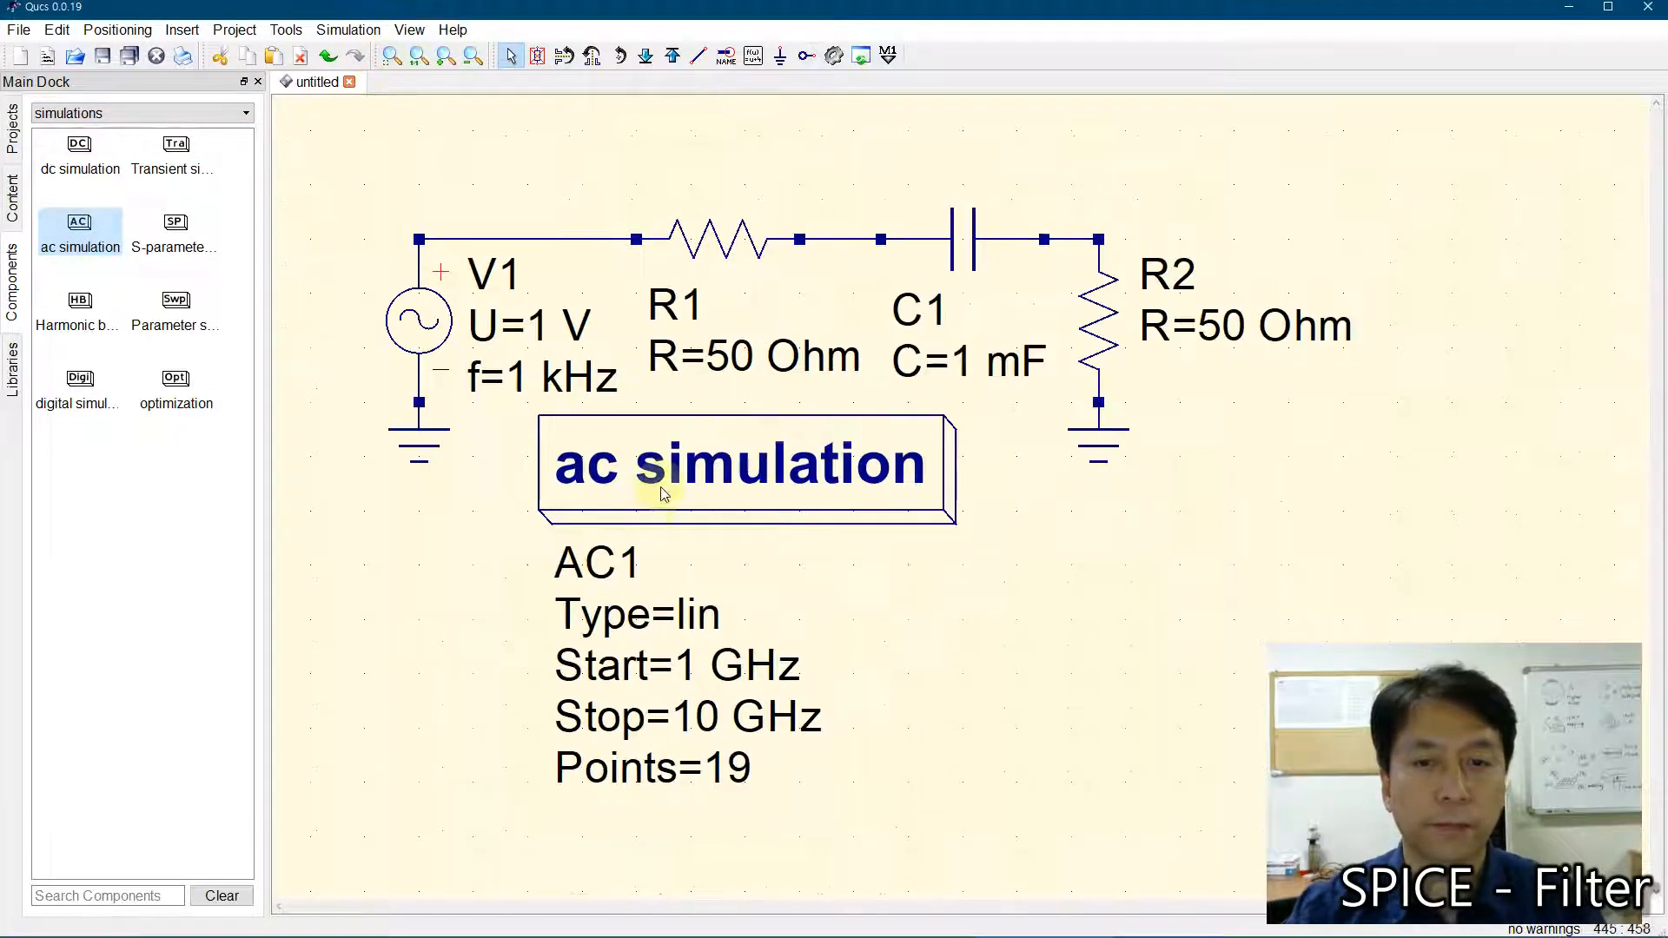
- Set the ac simulation's frequency sweep to start at 1 Hz and stop at 100 kHz
double_click(715, 477)
click(866, 511)
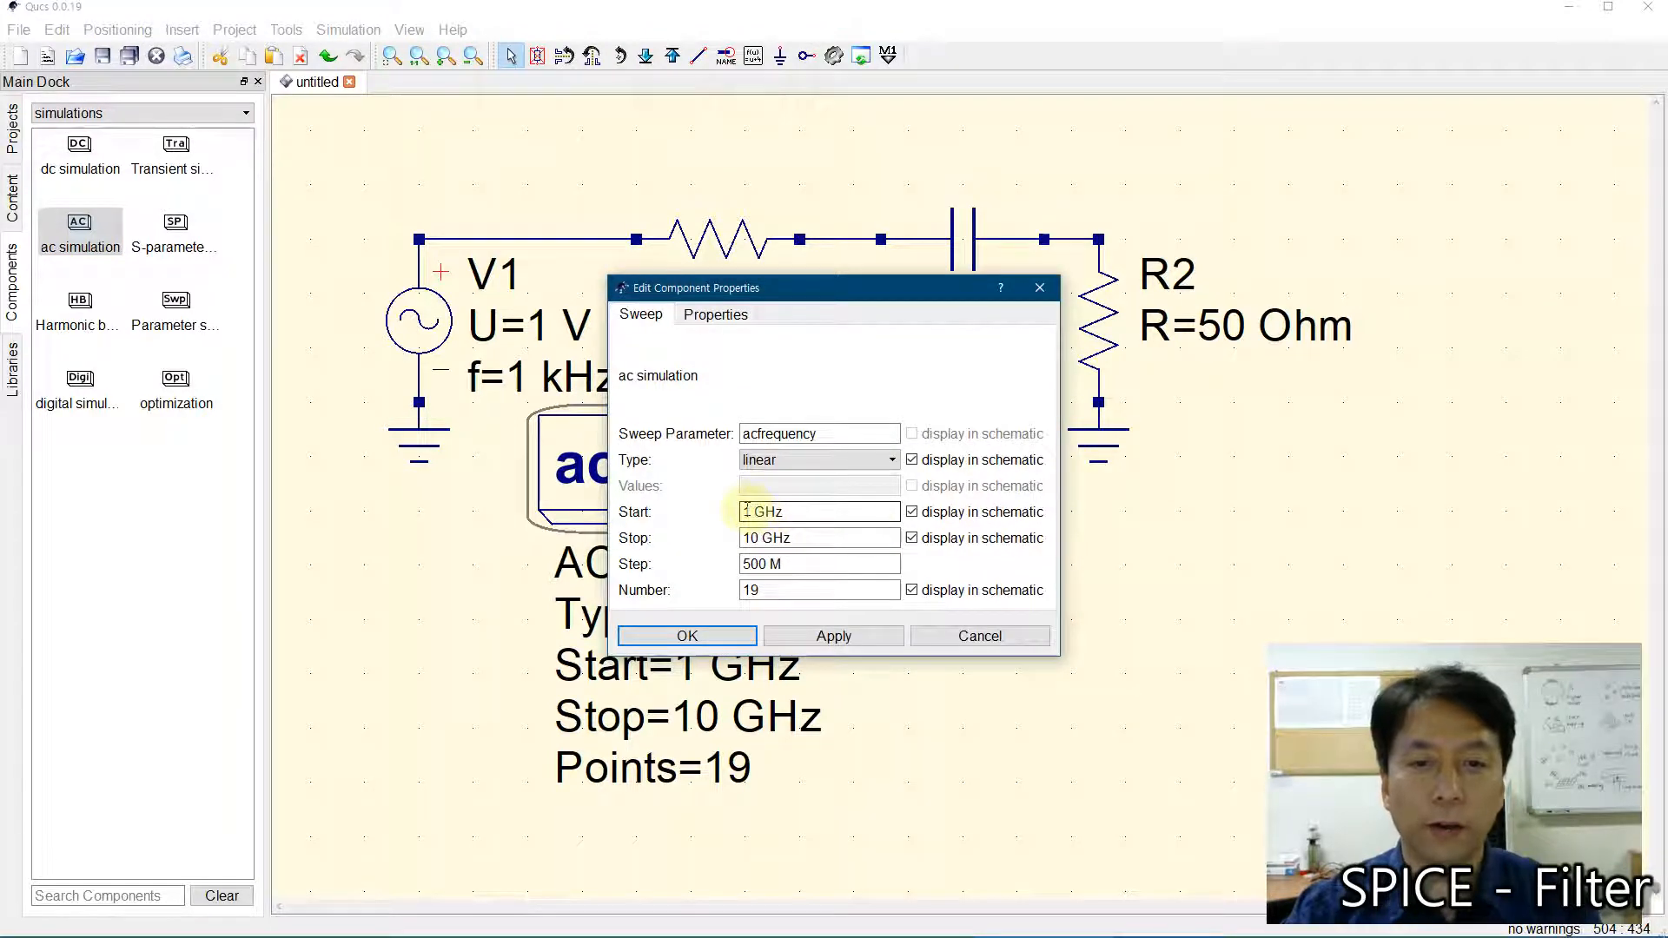
click(755, 509)
key(Delete)
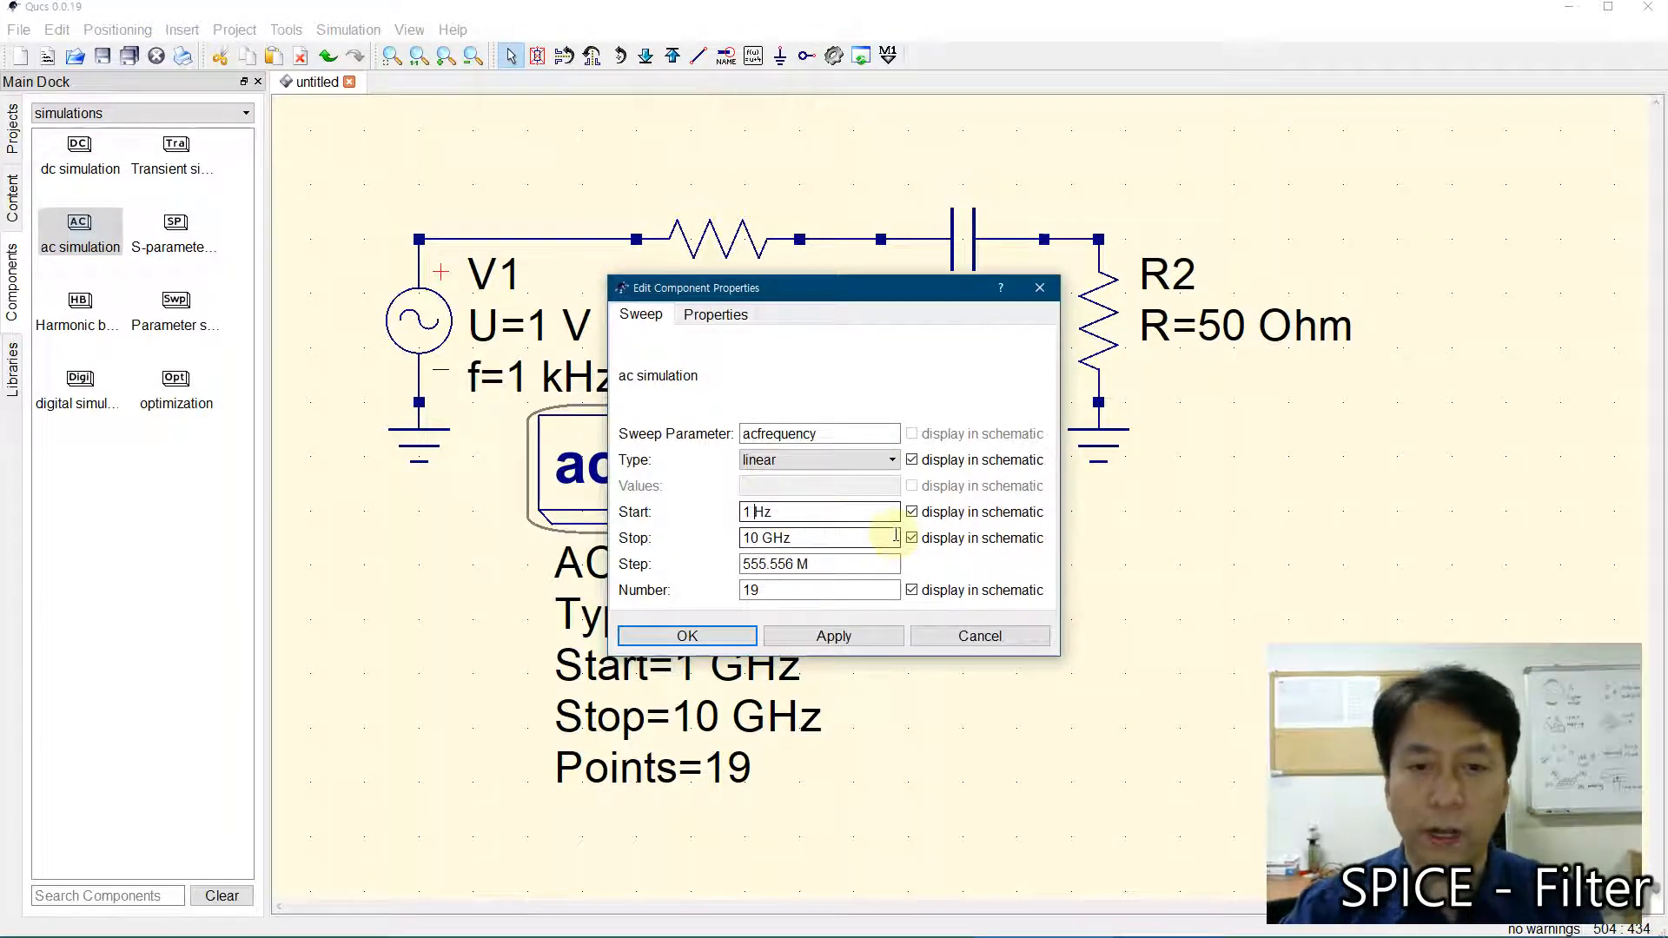
click(749, 538)
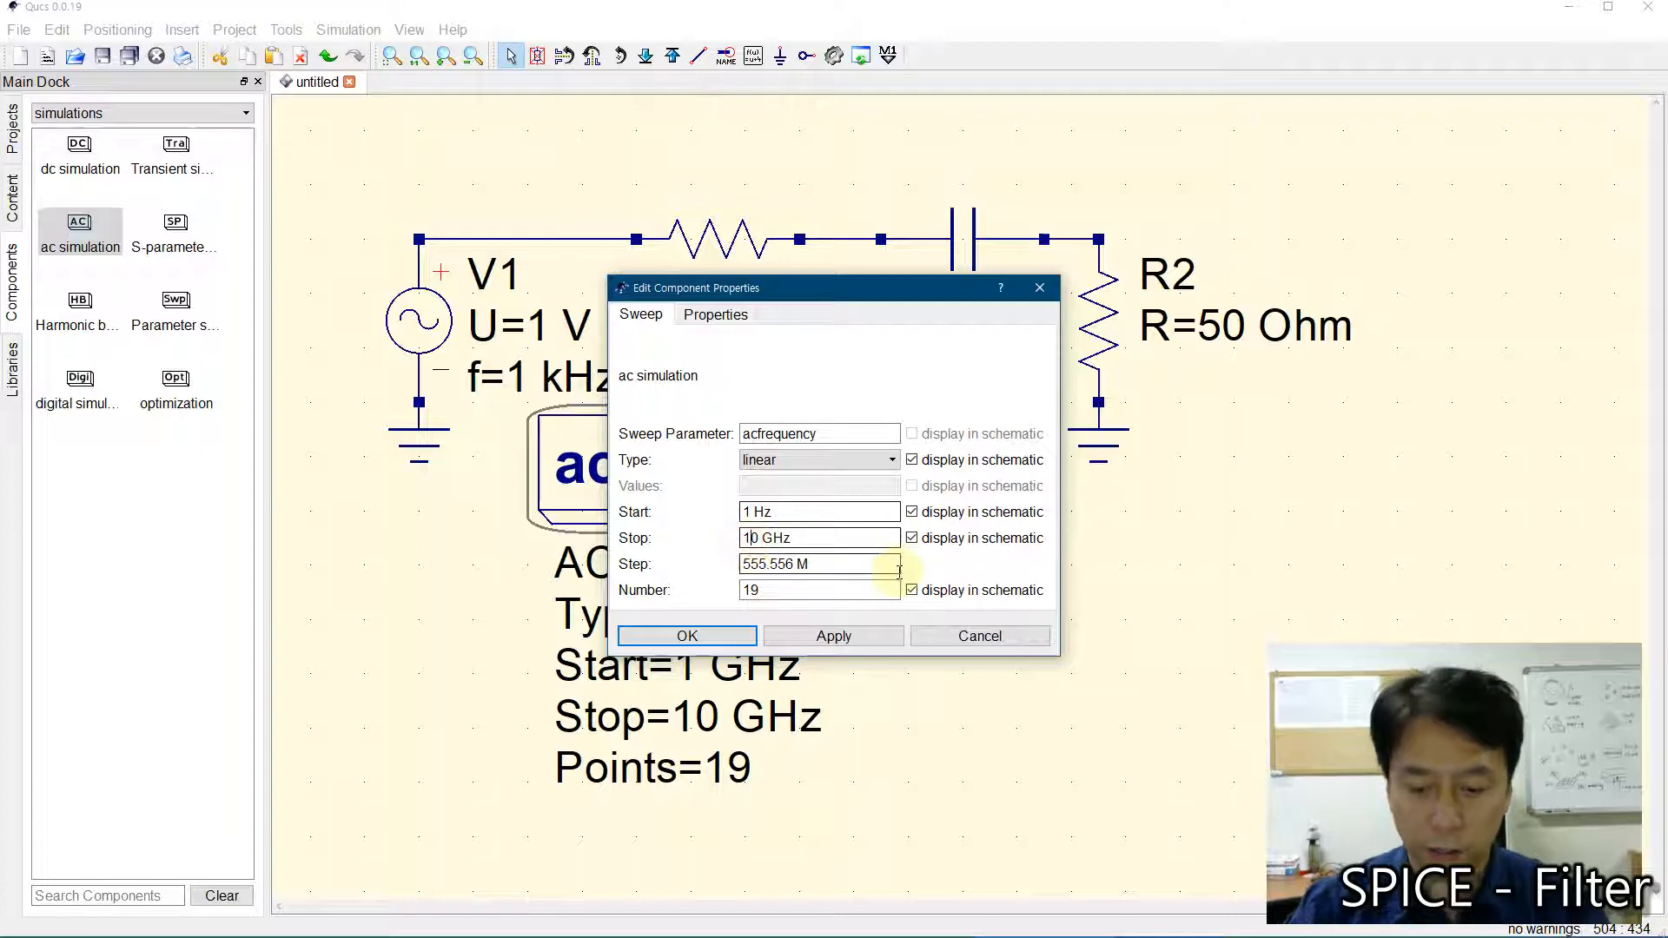
text(0)
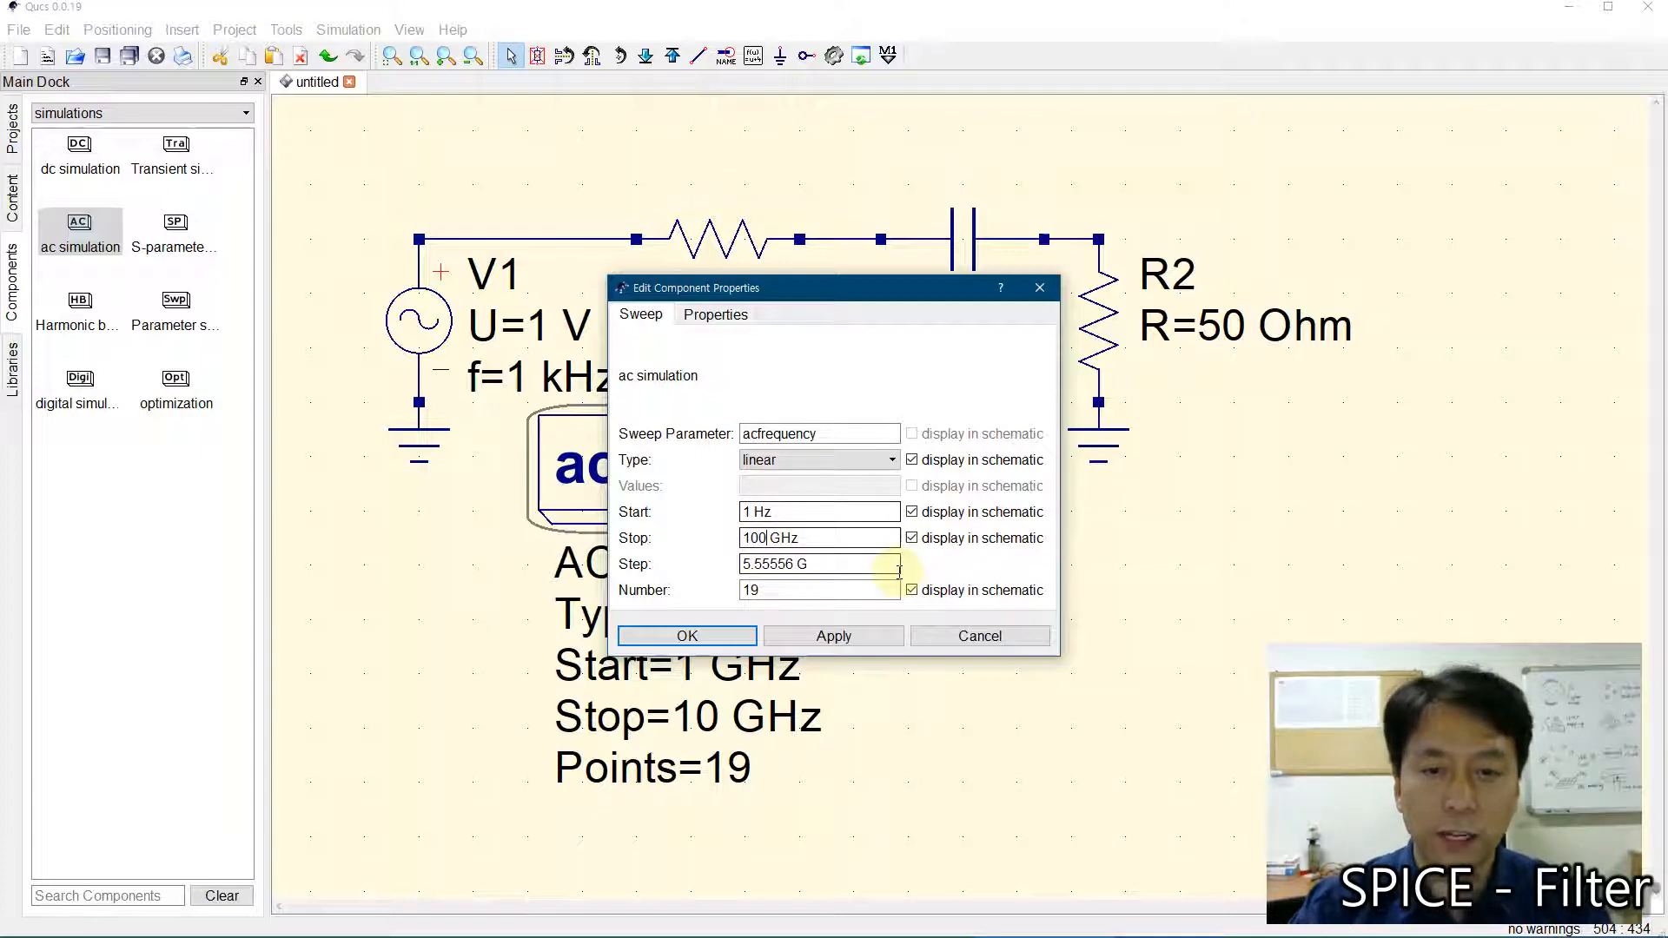
key(Right)
key(Delete)
text(k)
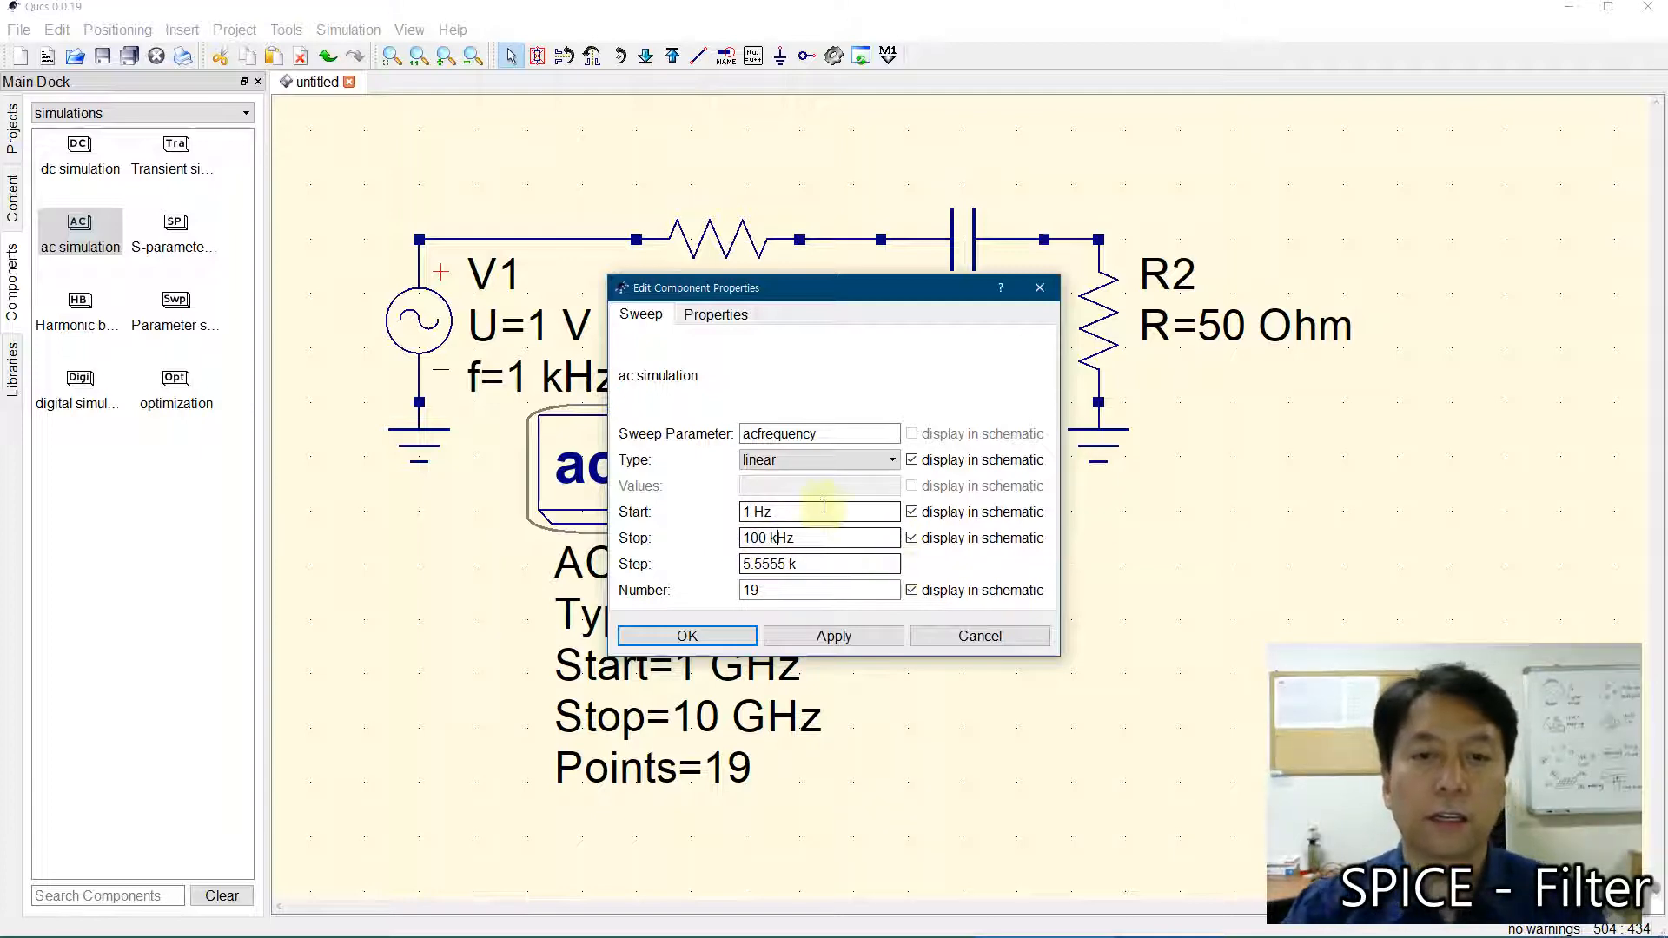
- Change the ac simulation's sweep type to logarithmic with 301 points and apply the sweep settings
click(795, 587)
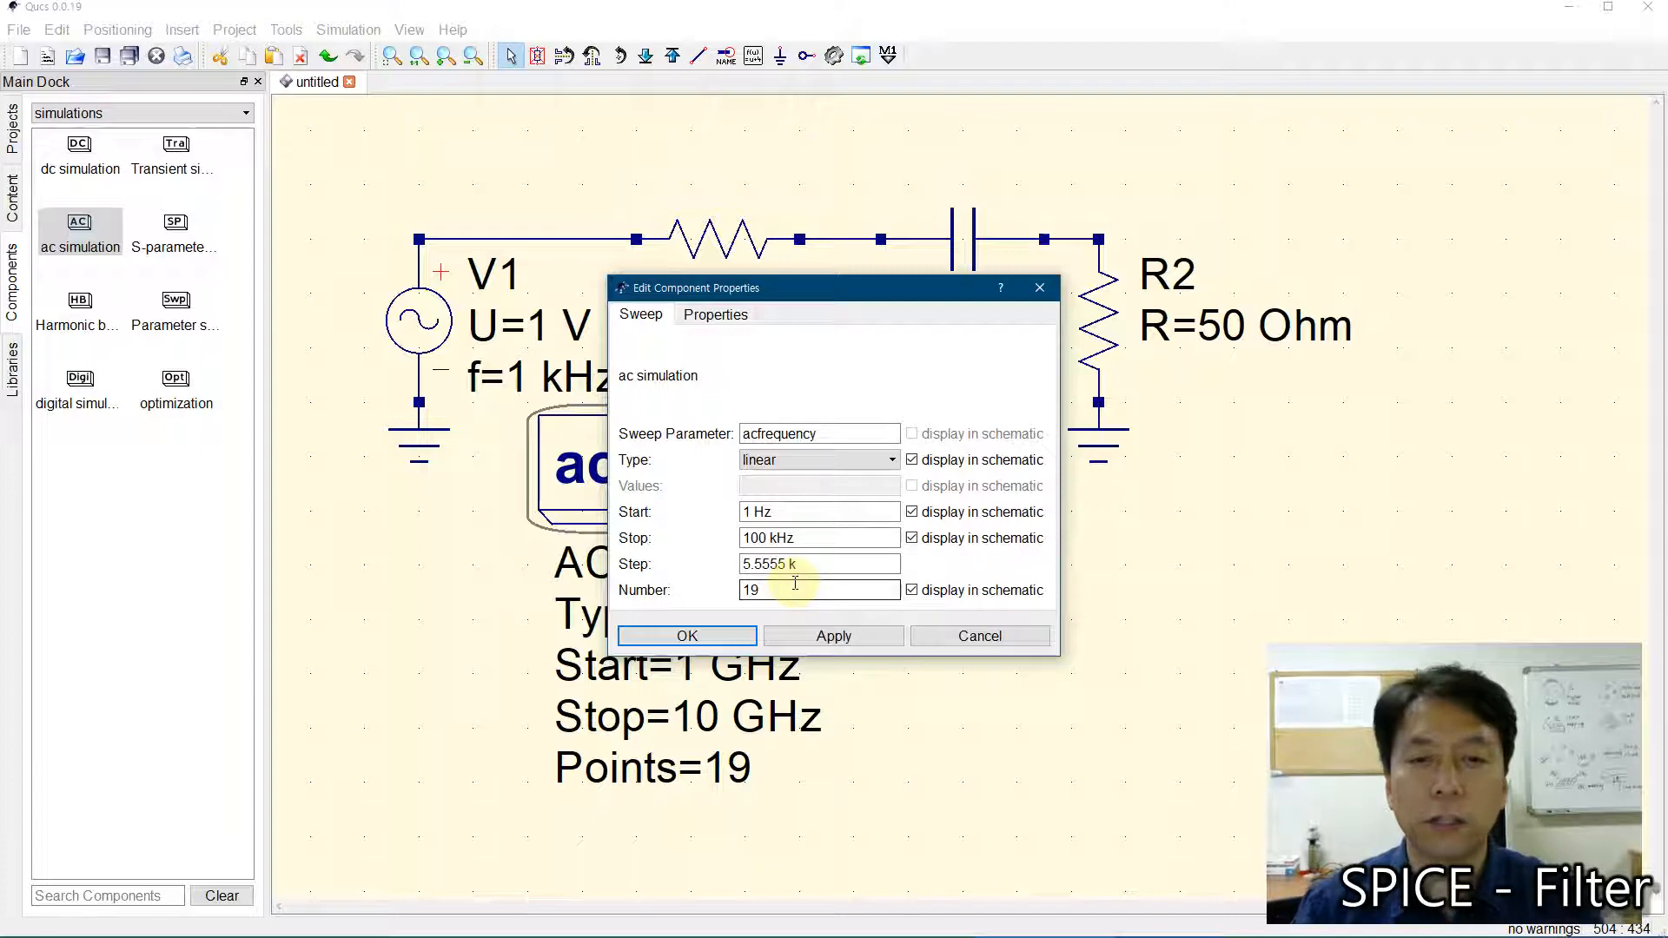
click(768, 461)
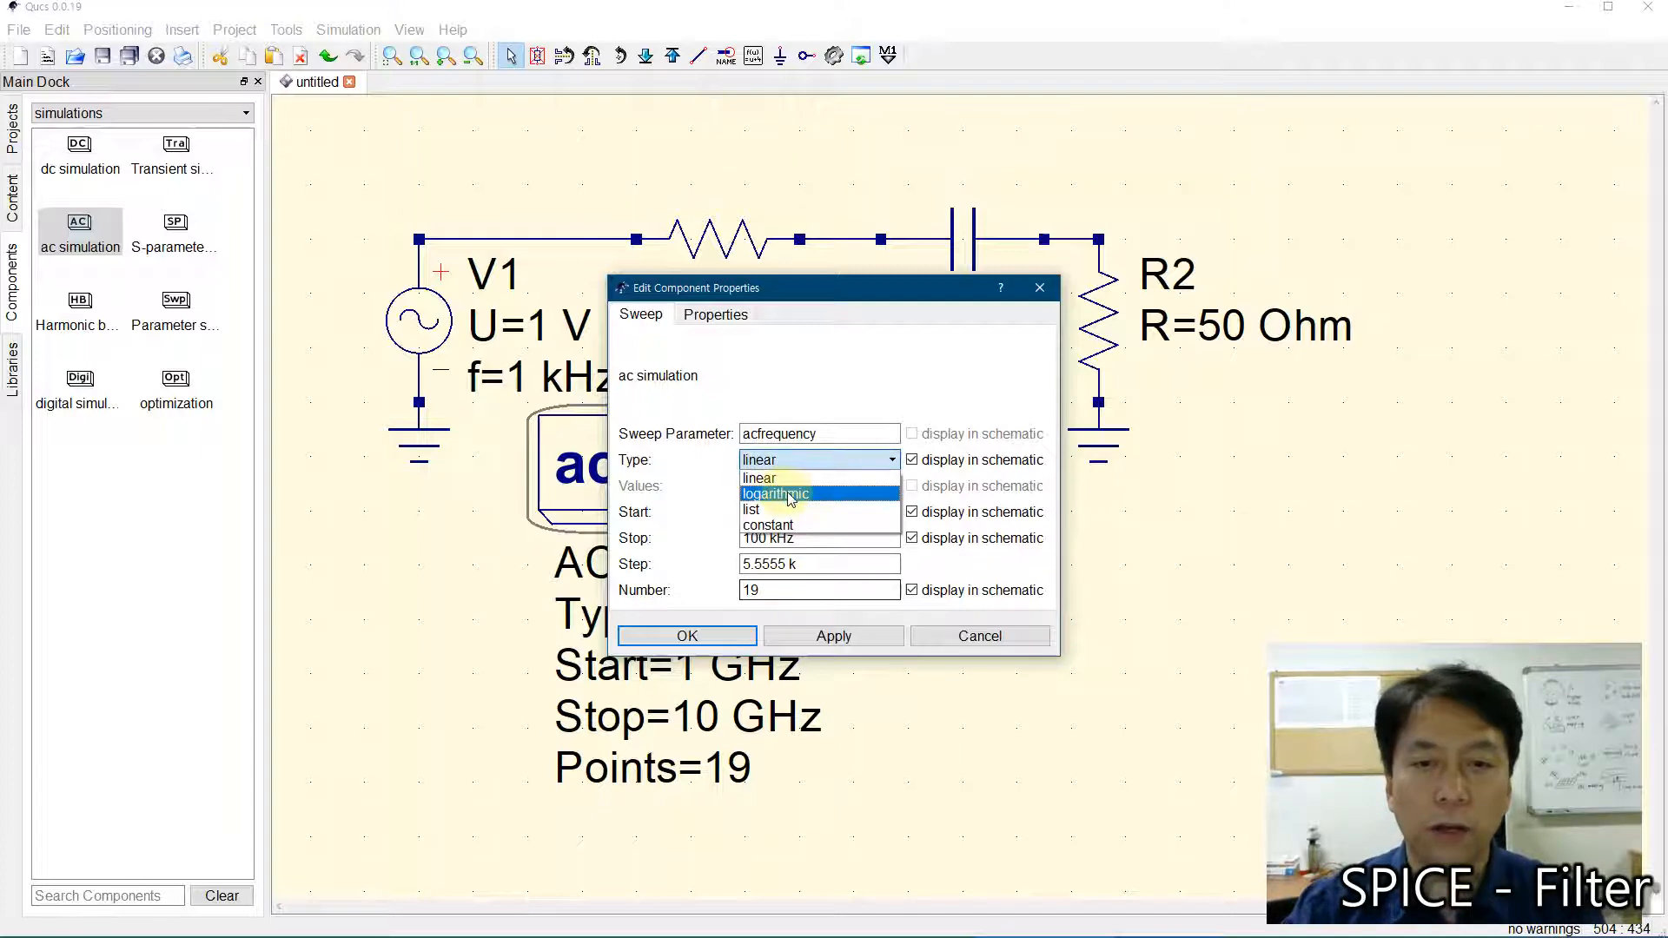
click(791, 495)
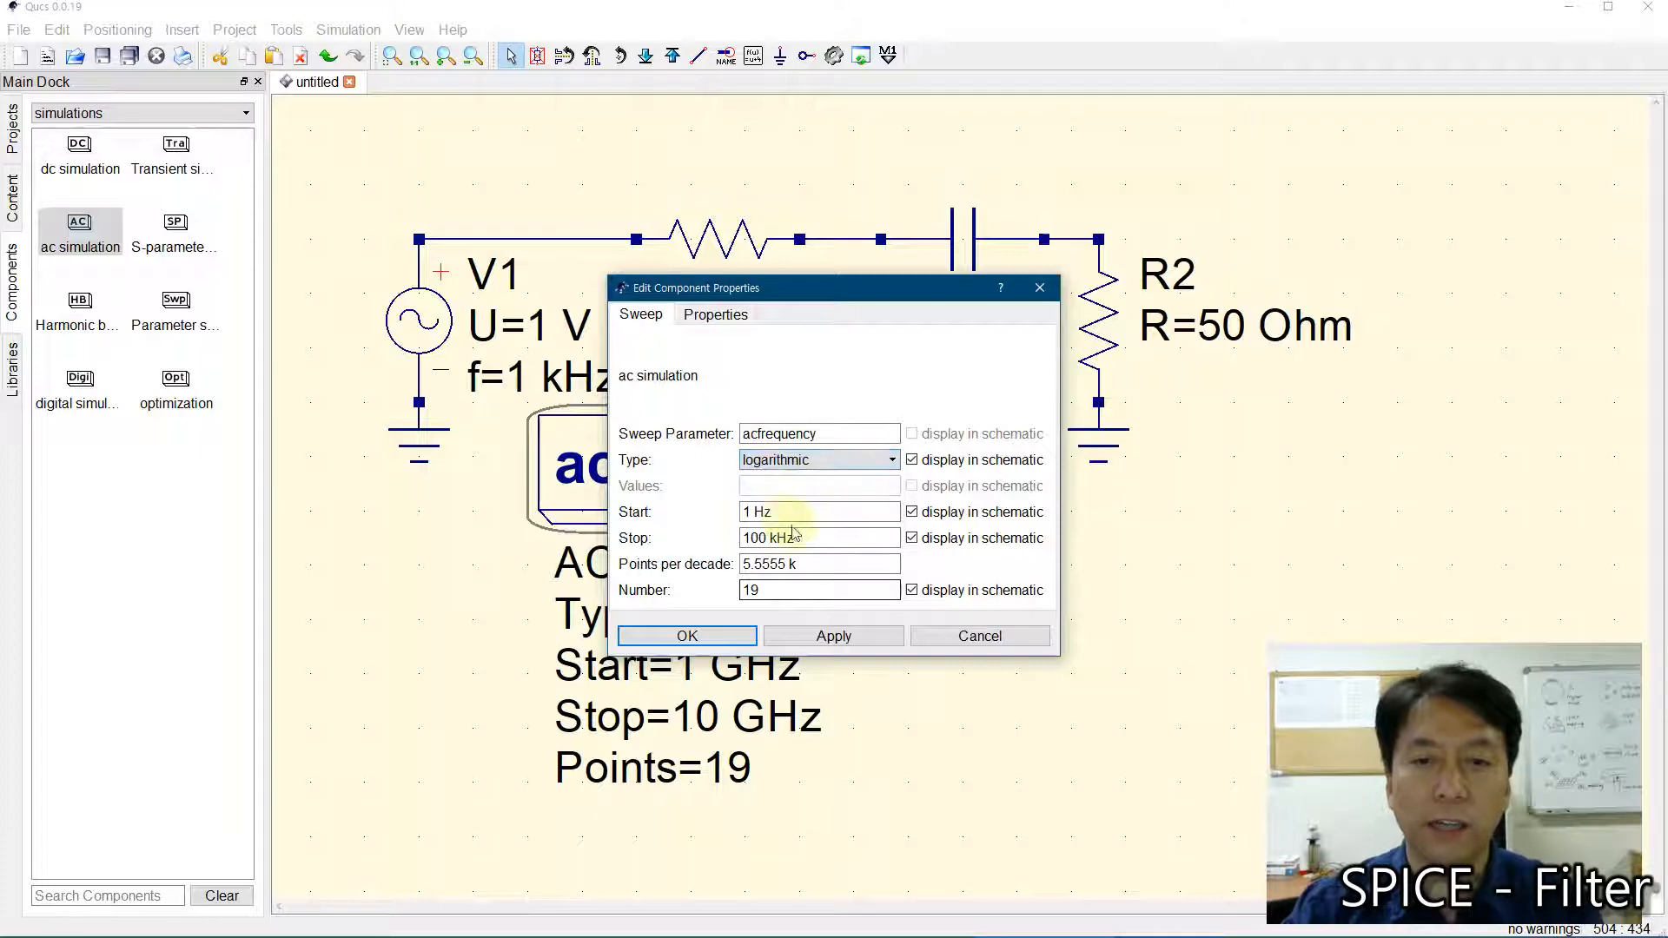
click(849, 563)
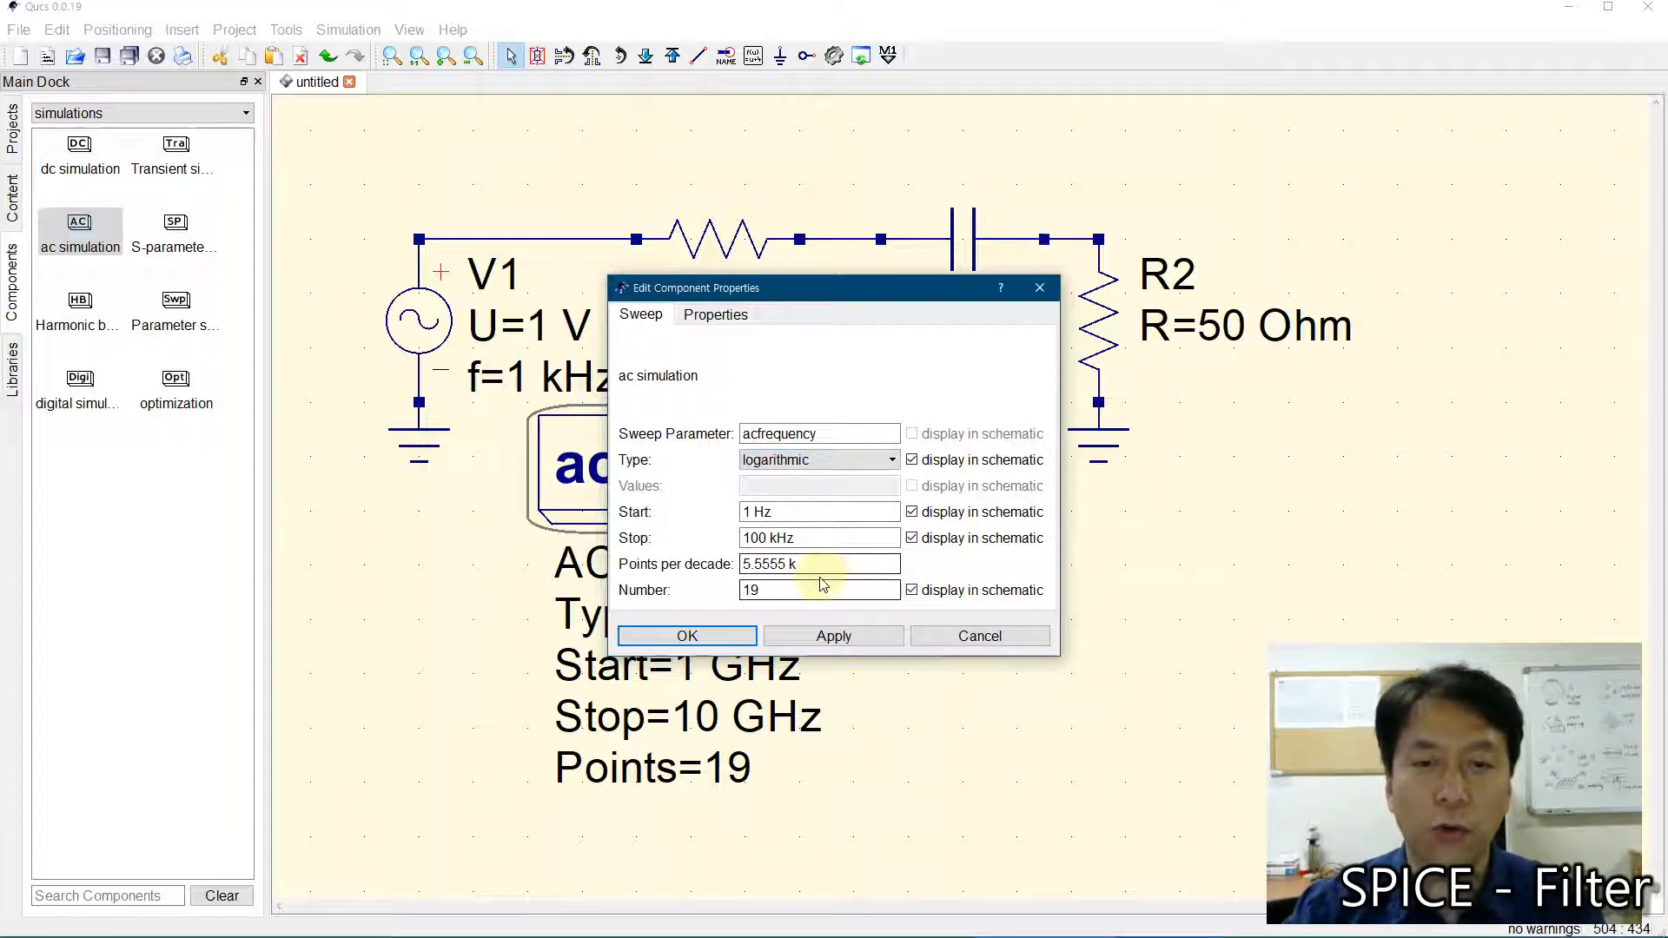
key(Tab)
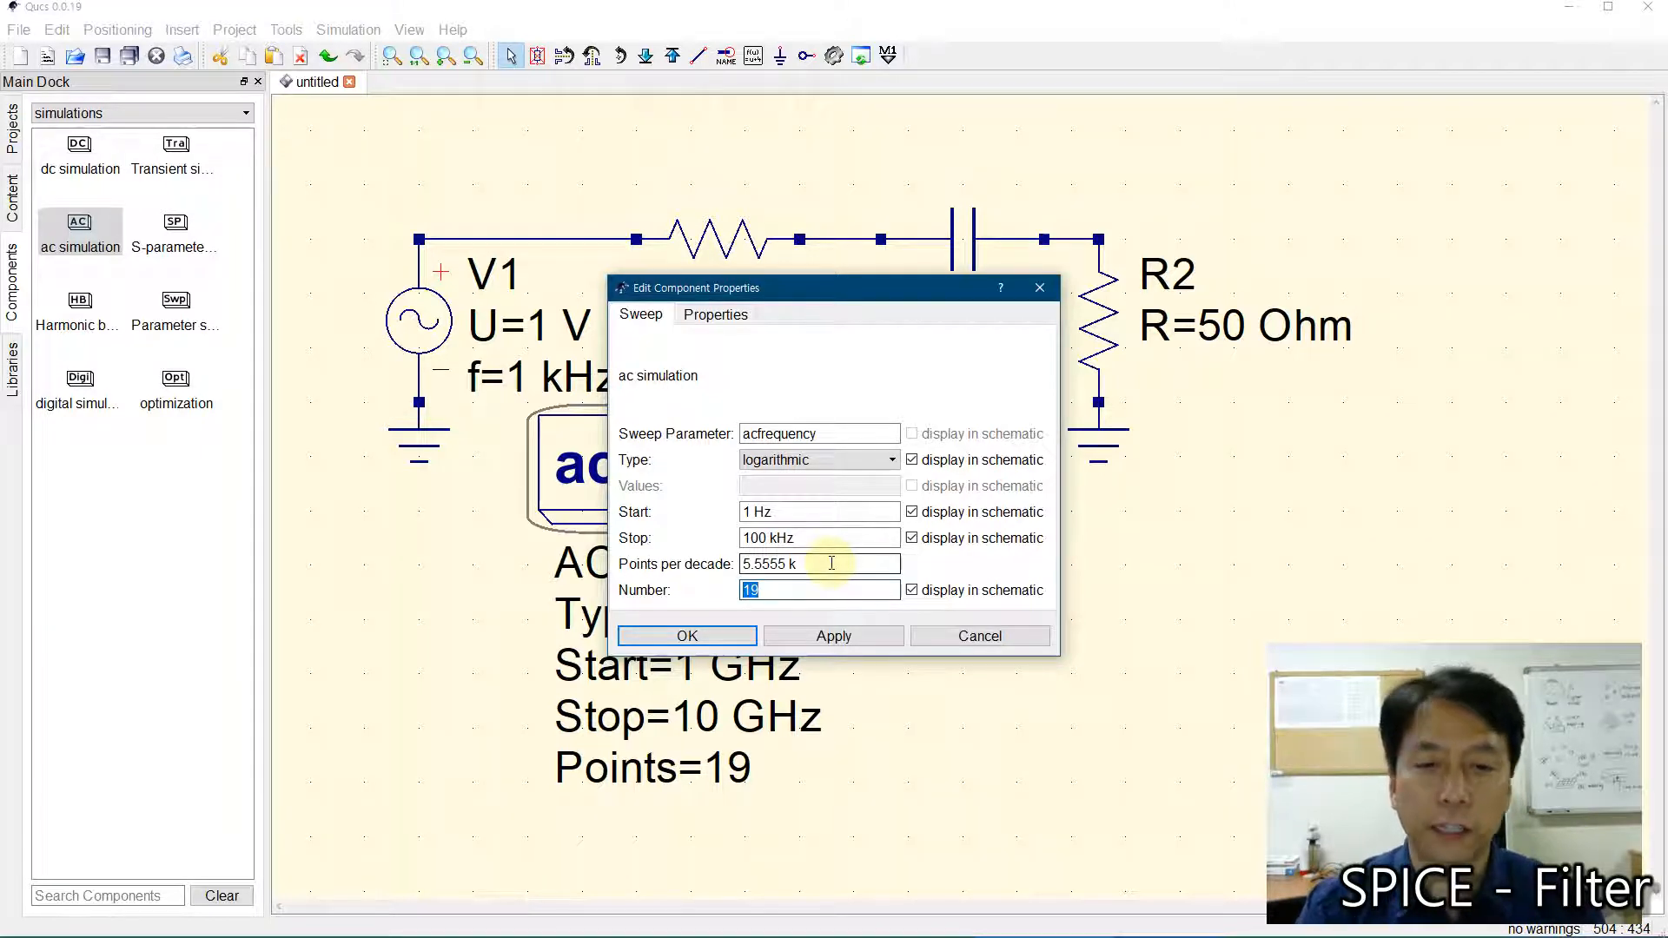
text(301)
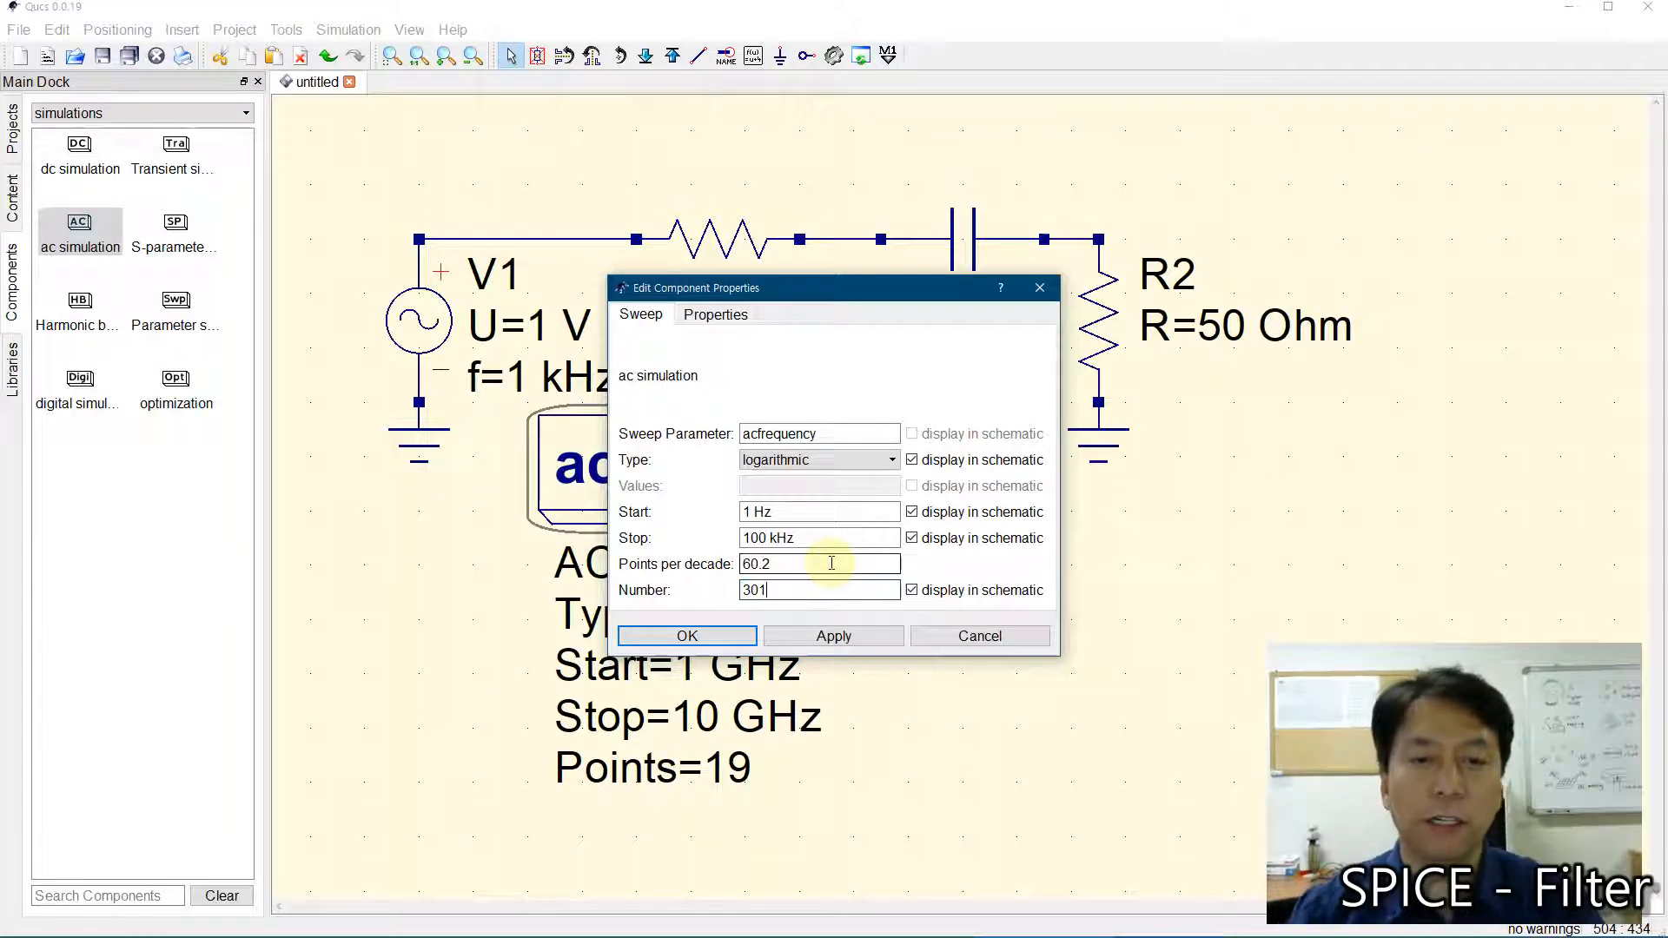
click(728, 643)
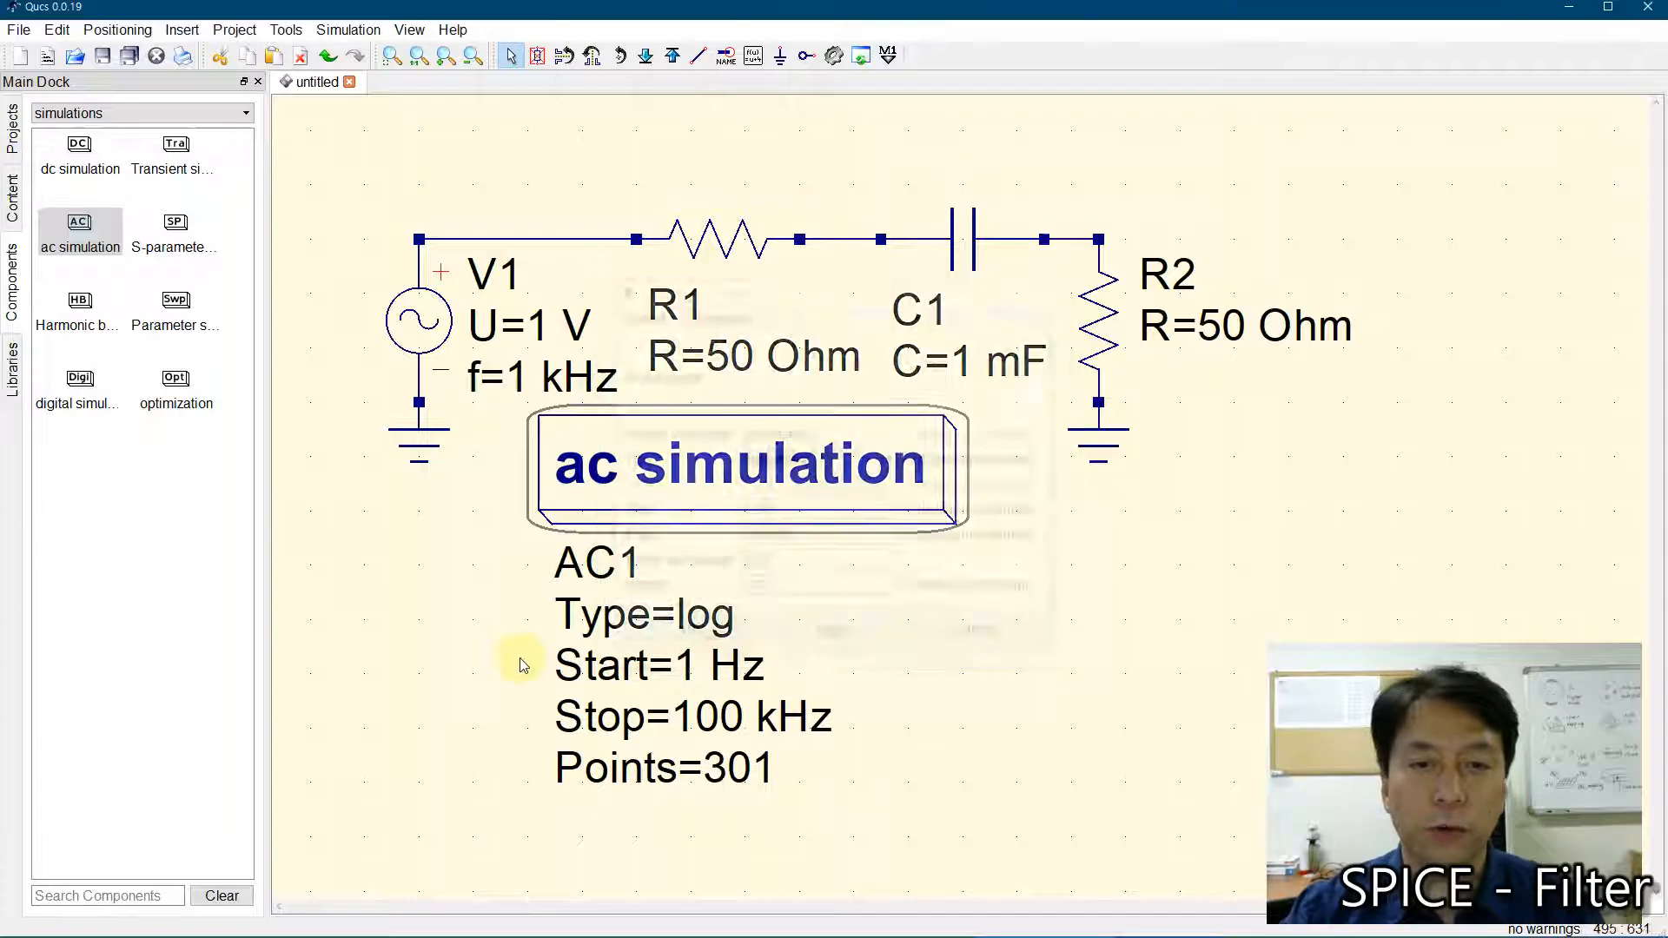
click(400, 684)
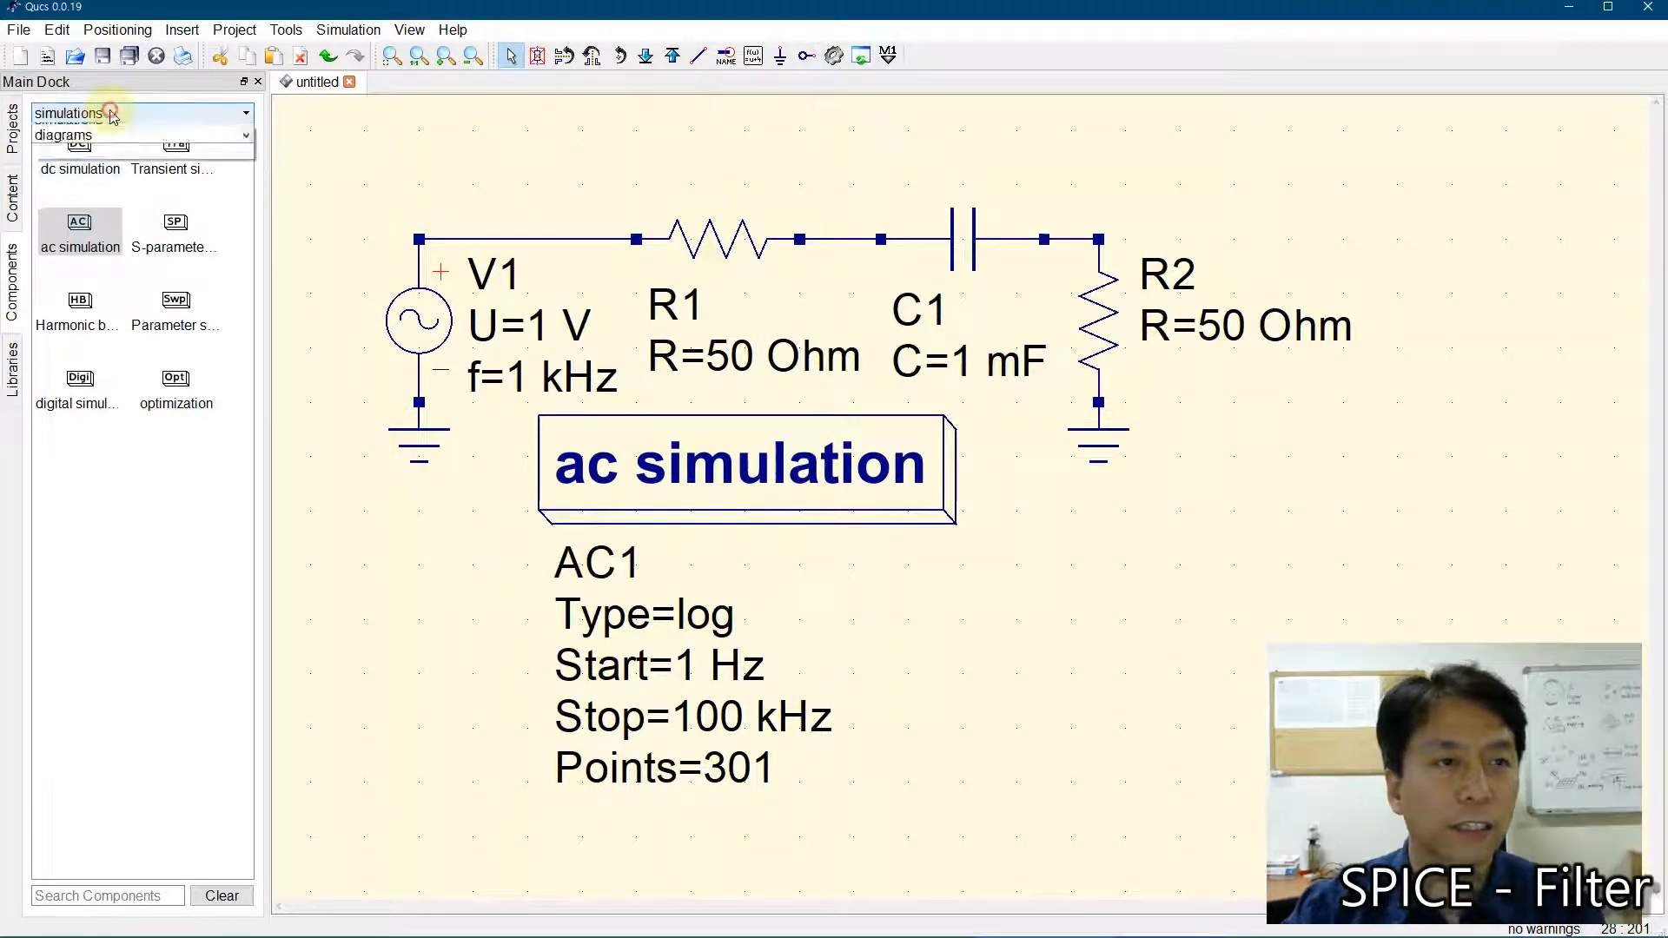
- Add a voltage probe and position it above the node between R1 and C1
click(103, 113)
click(57, 164)
click(176, 146)
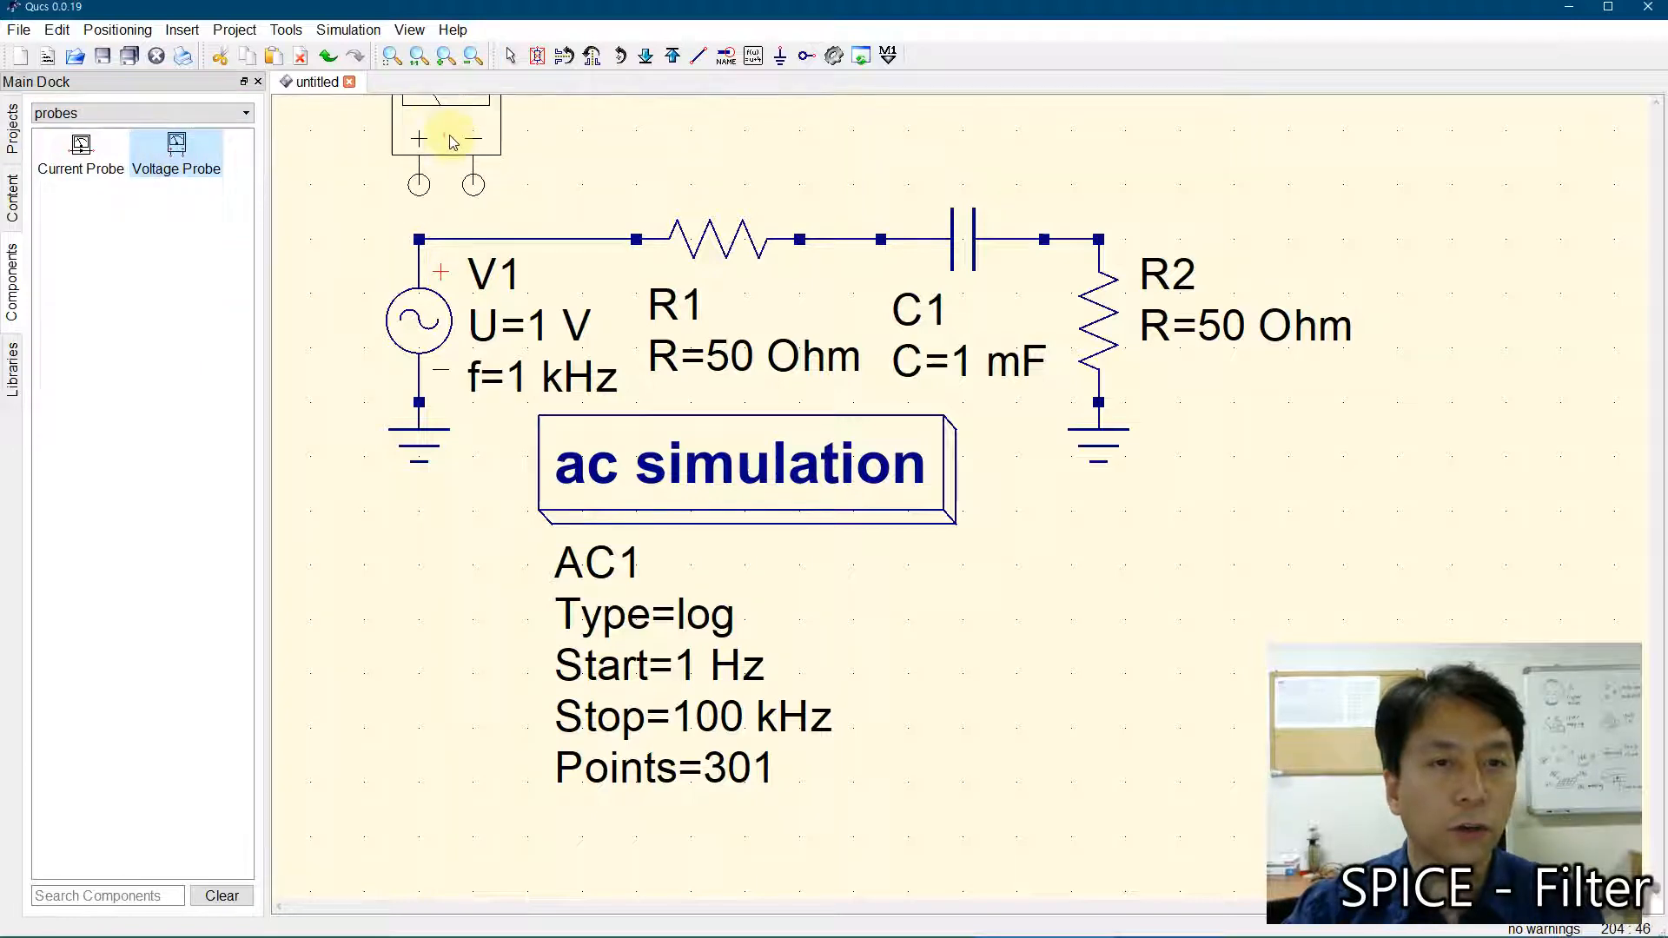
click(449, 127)
key(Escape)
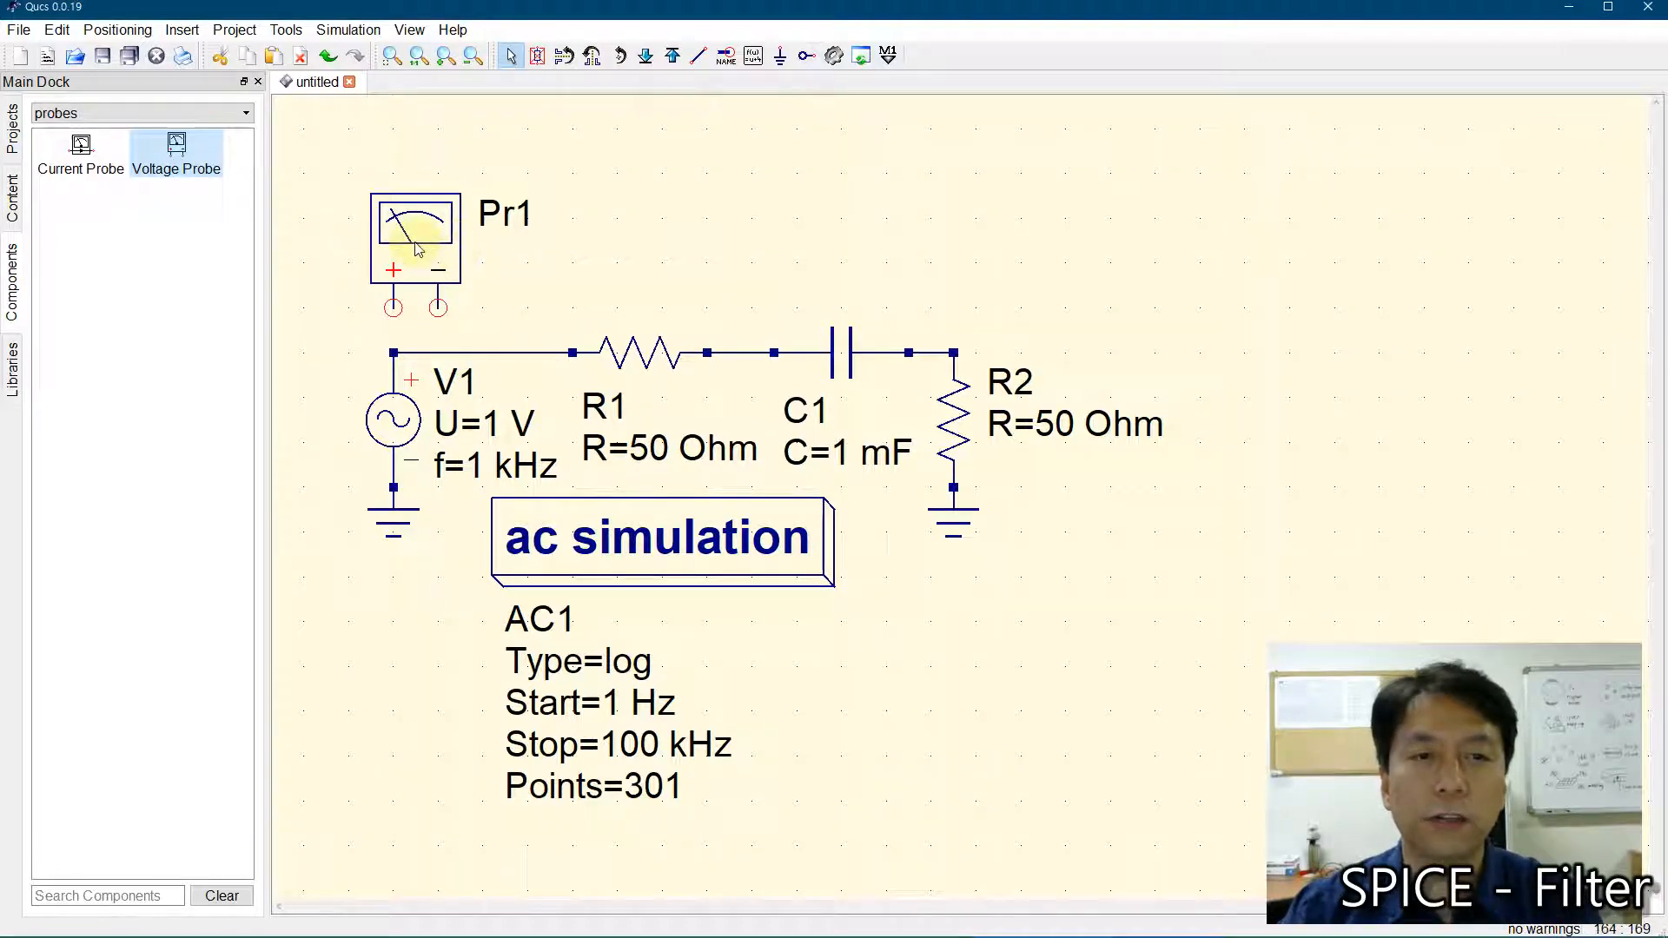
drag(435, 236, 734, 228)
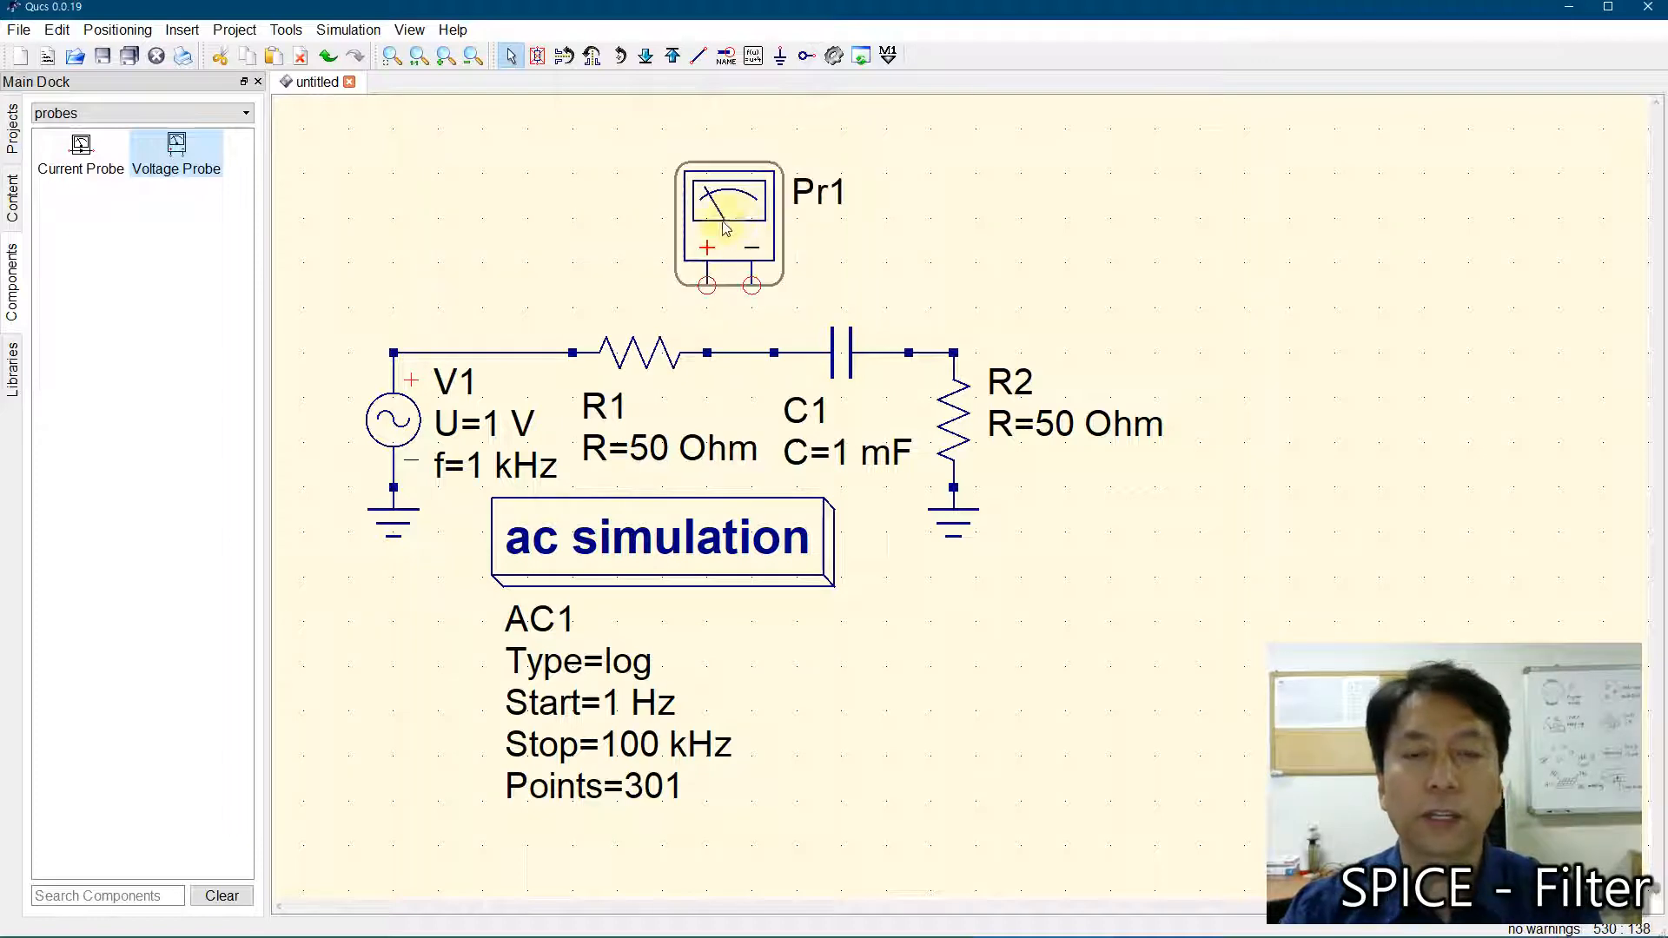
- Wire the probe's positive terminal to the node between R1 and C1 and attach a ground to its negative terminal
click(698, 56)
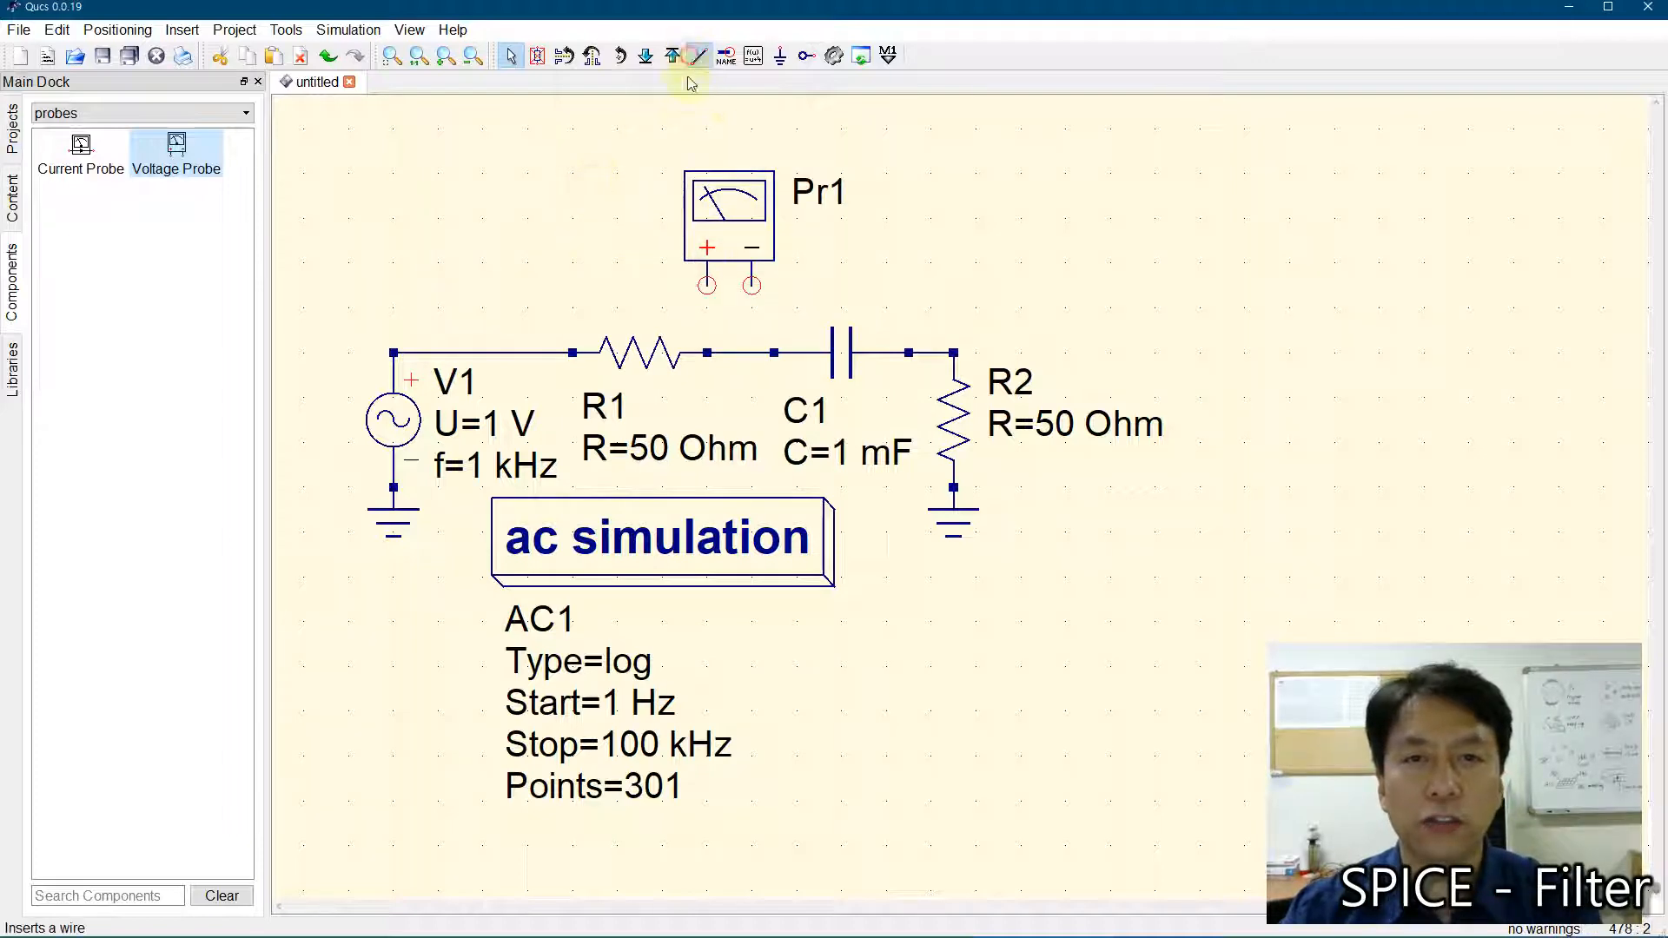
click(708, 286)
click(707, 353)
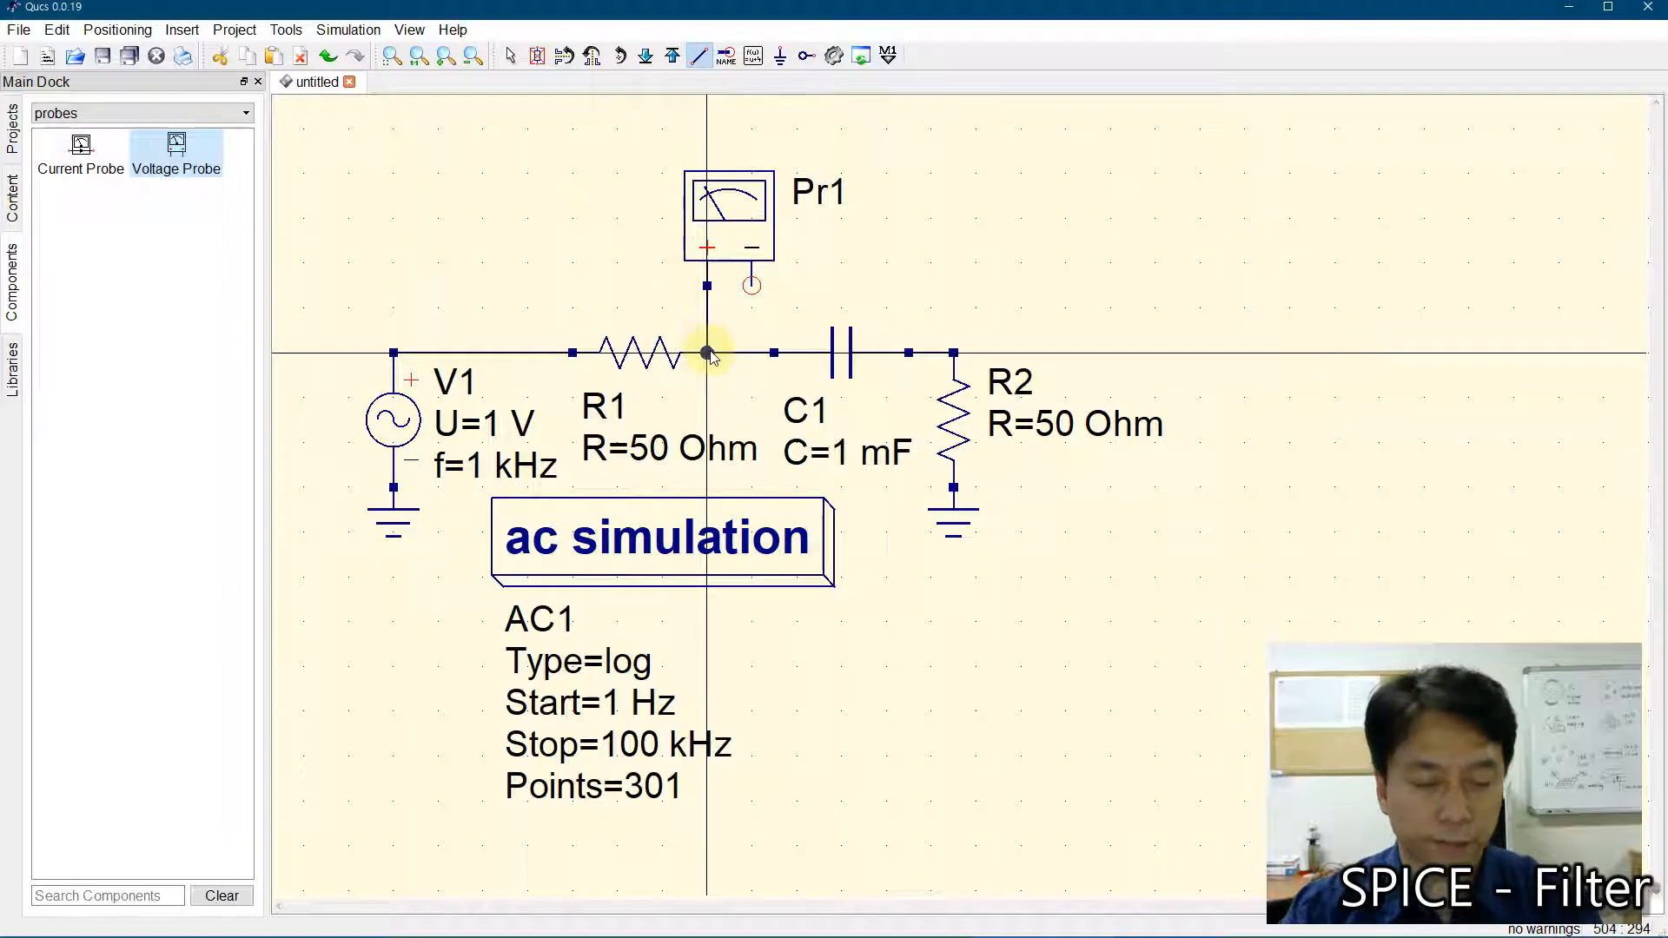
click(779, 55)
click(757, 286)
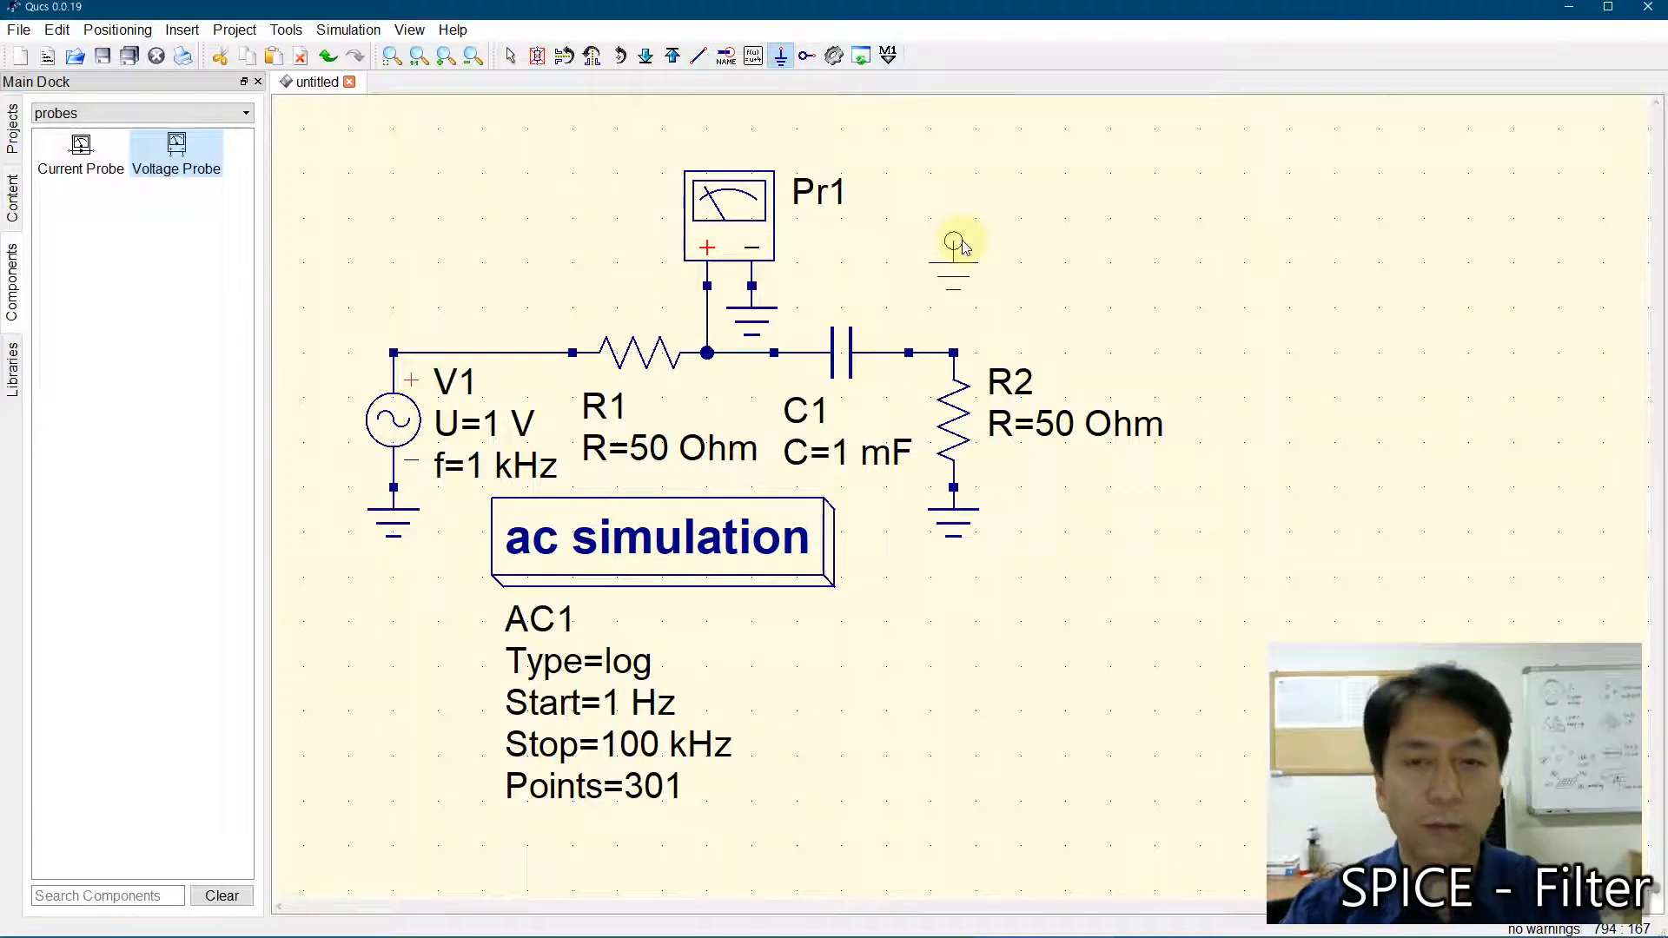
key(Escape)
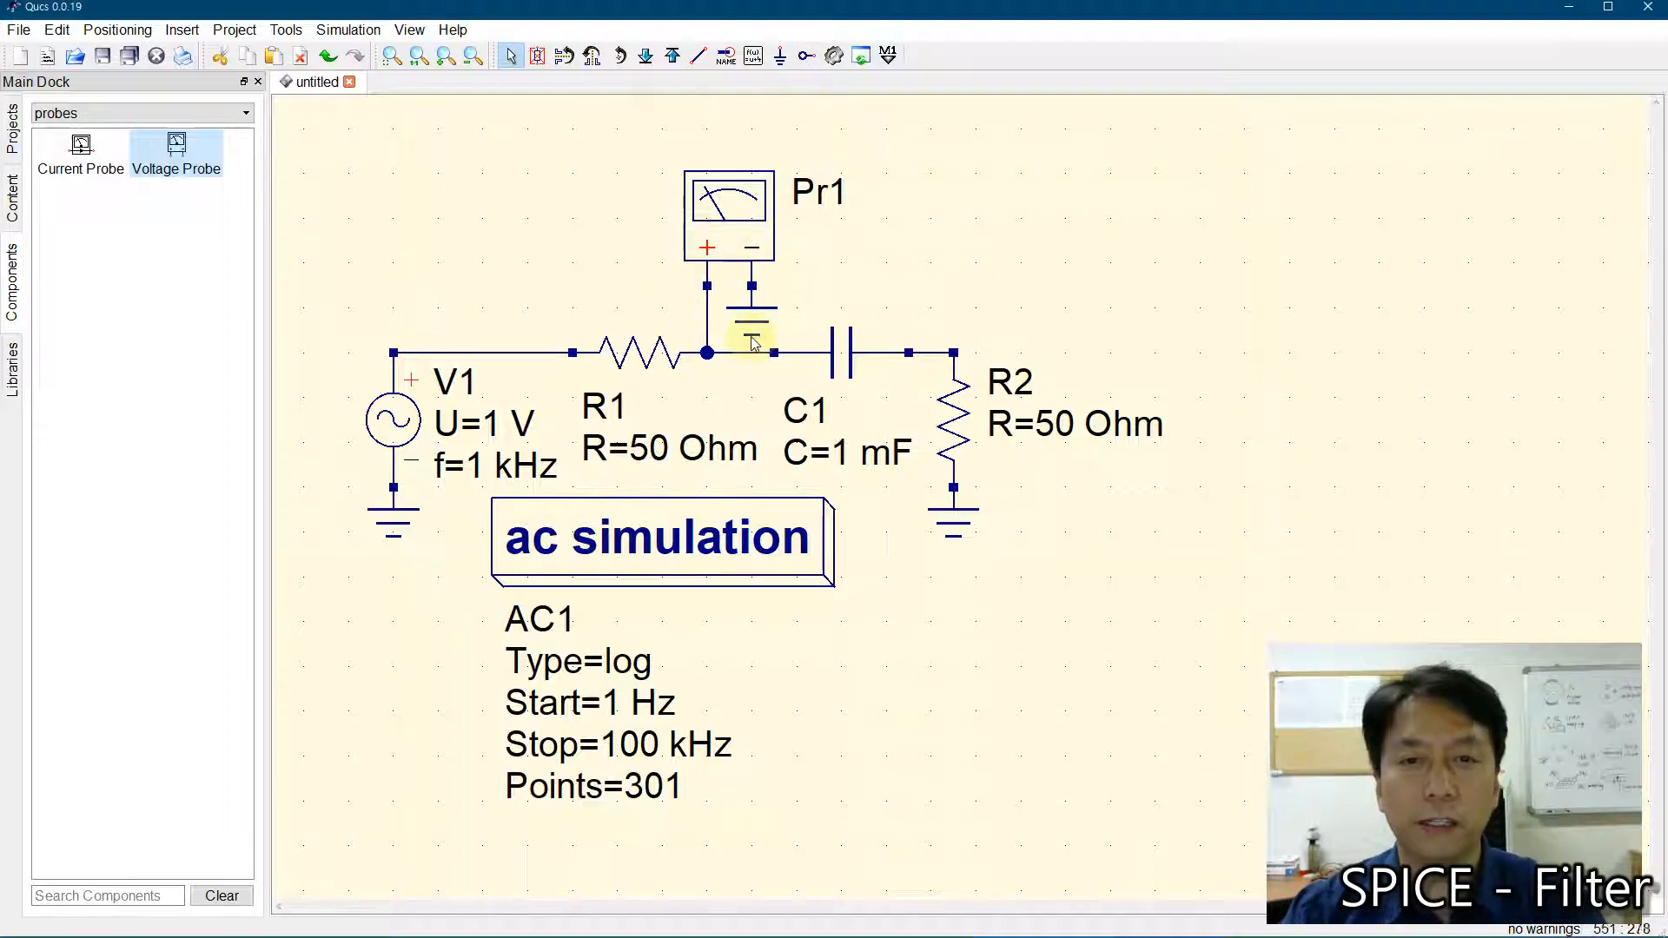
- Rename the voltage probe at the R1–C1 node as Vin
double_click(746, 213)
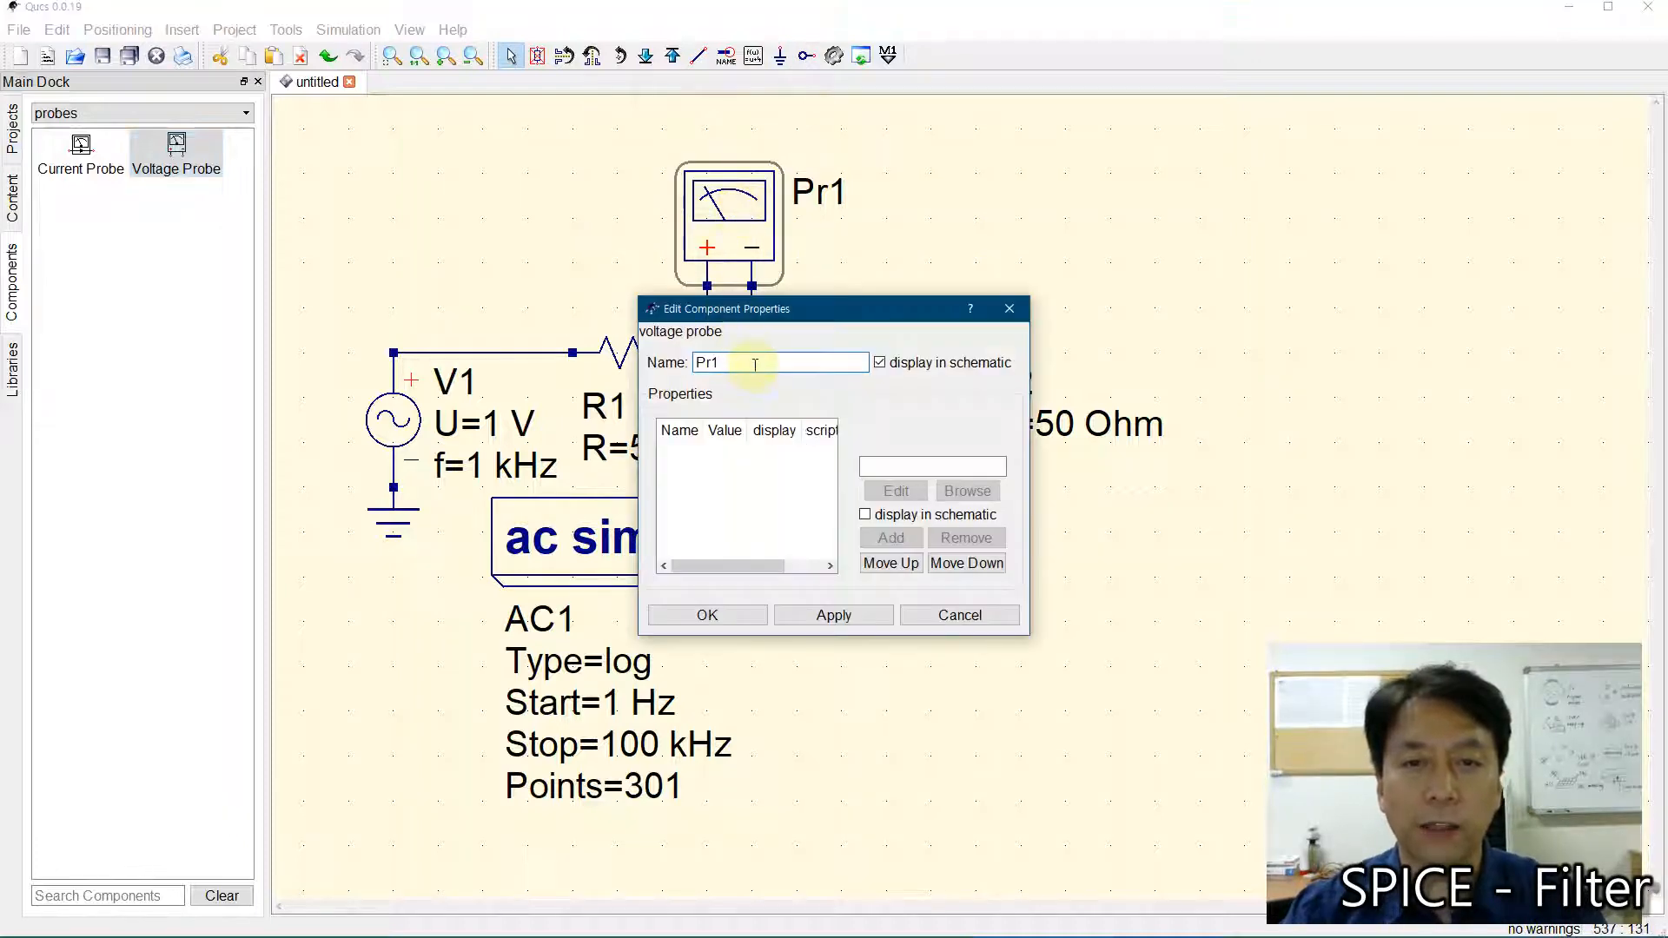
drag(758, 353, 598, 365)
text(Vin)
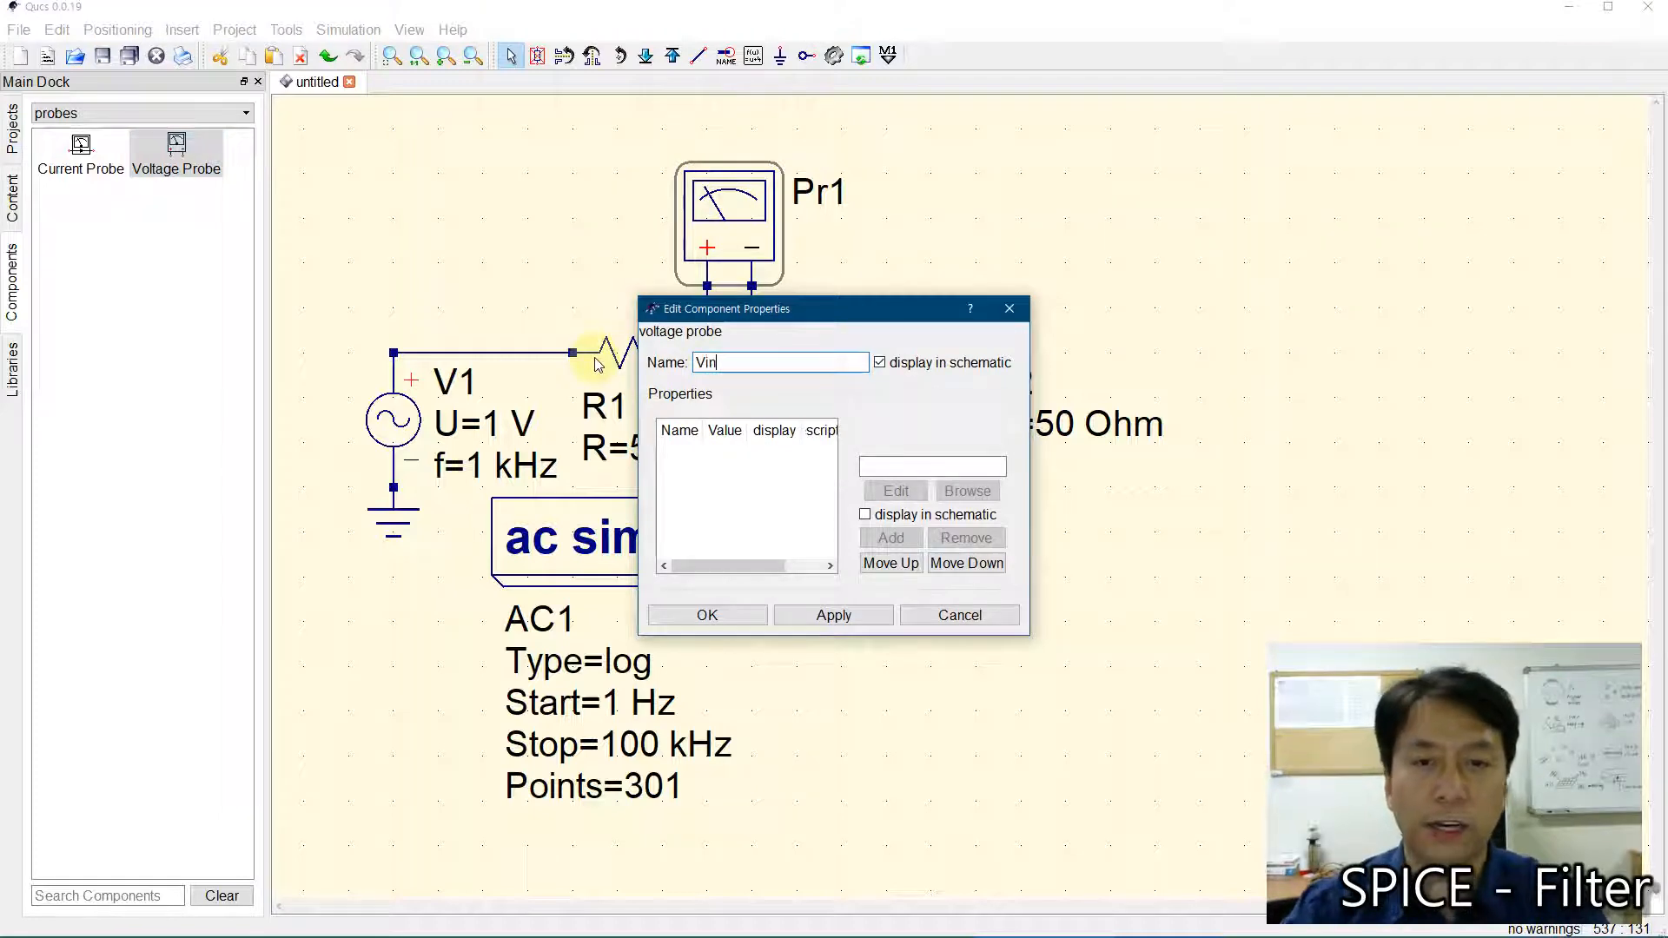
click(707, 615)
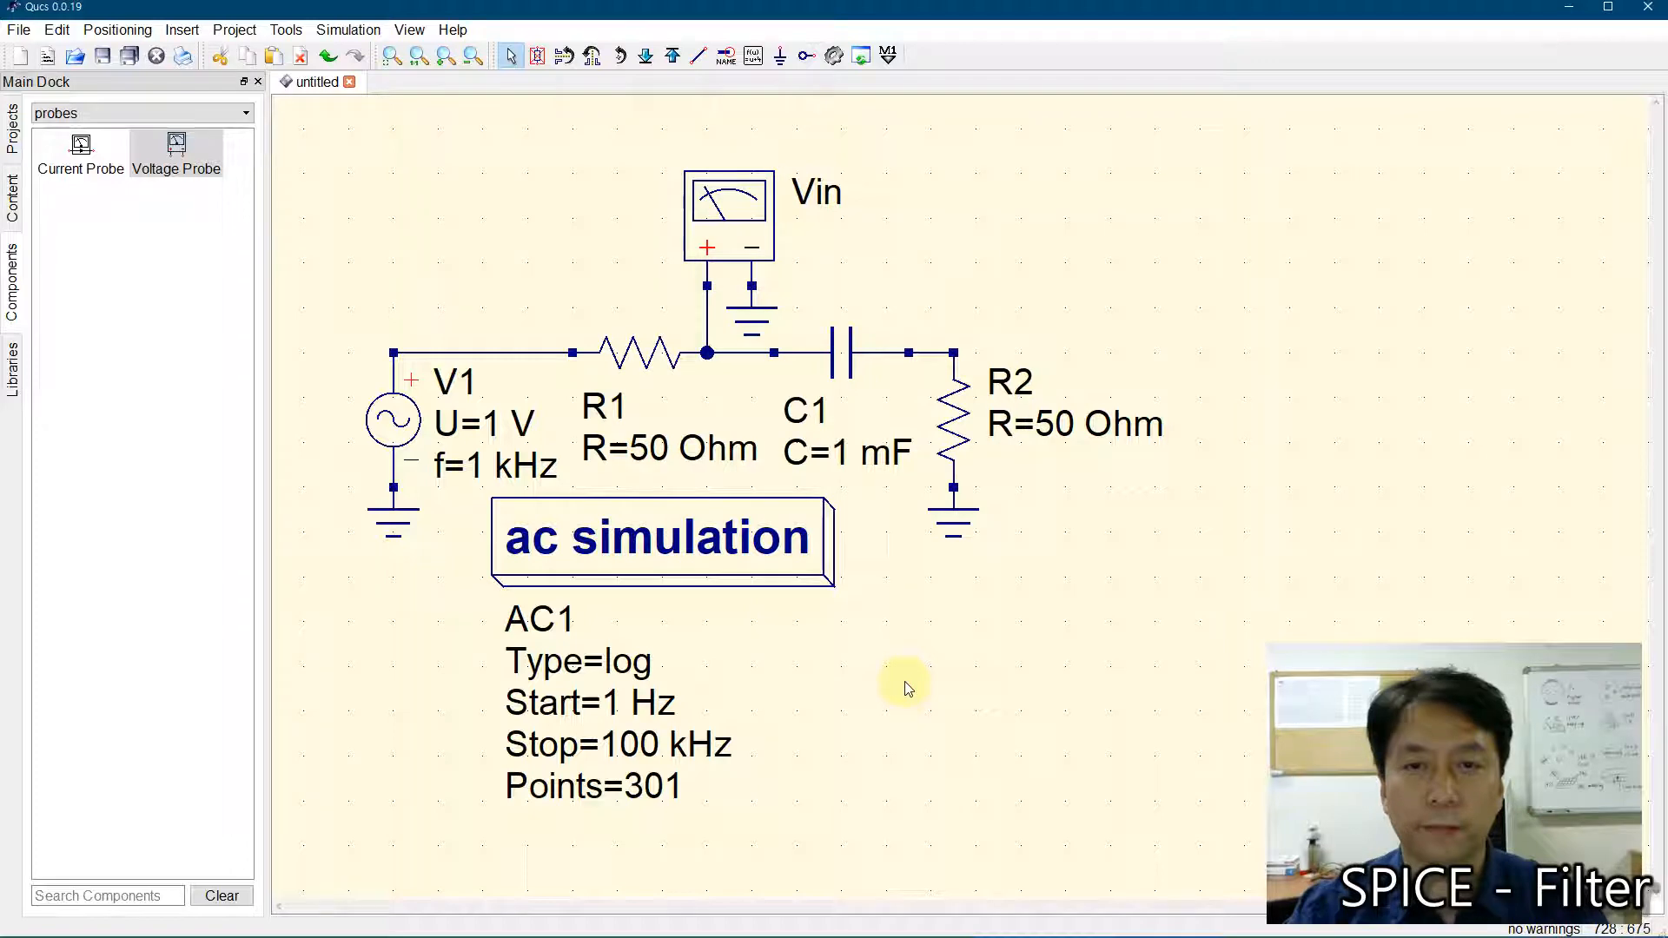
- Place a second voltage probe above R2 and wire its positive terminal to the node between C1 and R2
click(182, 167)
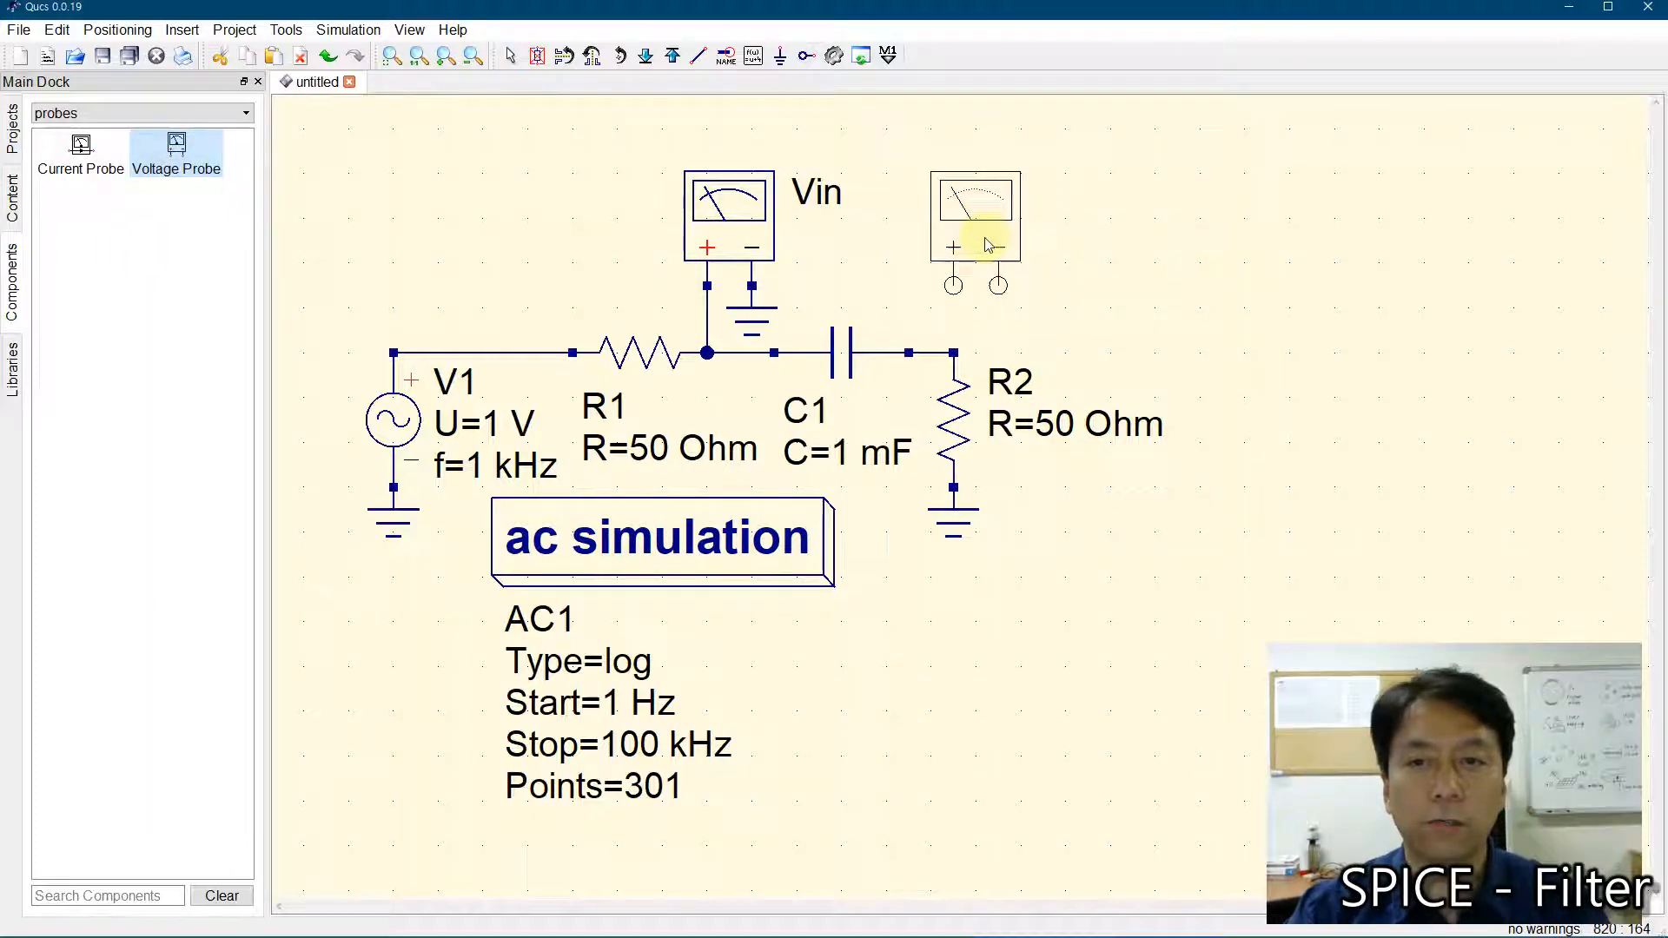
click(988, 246)
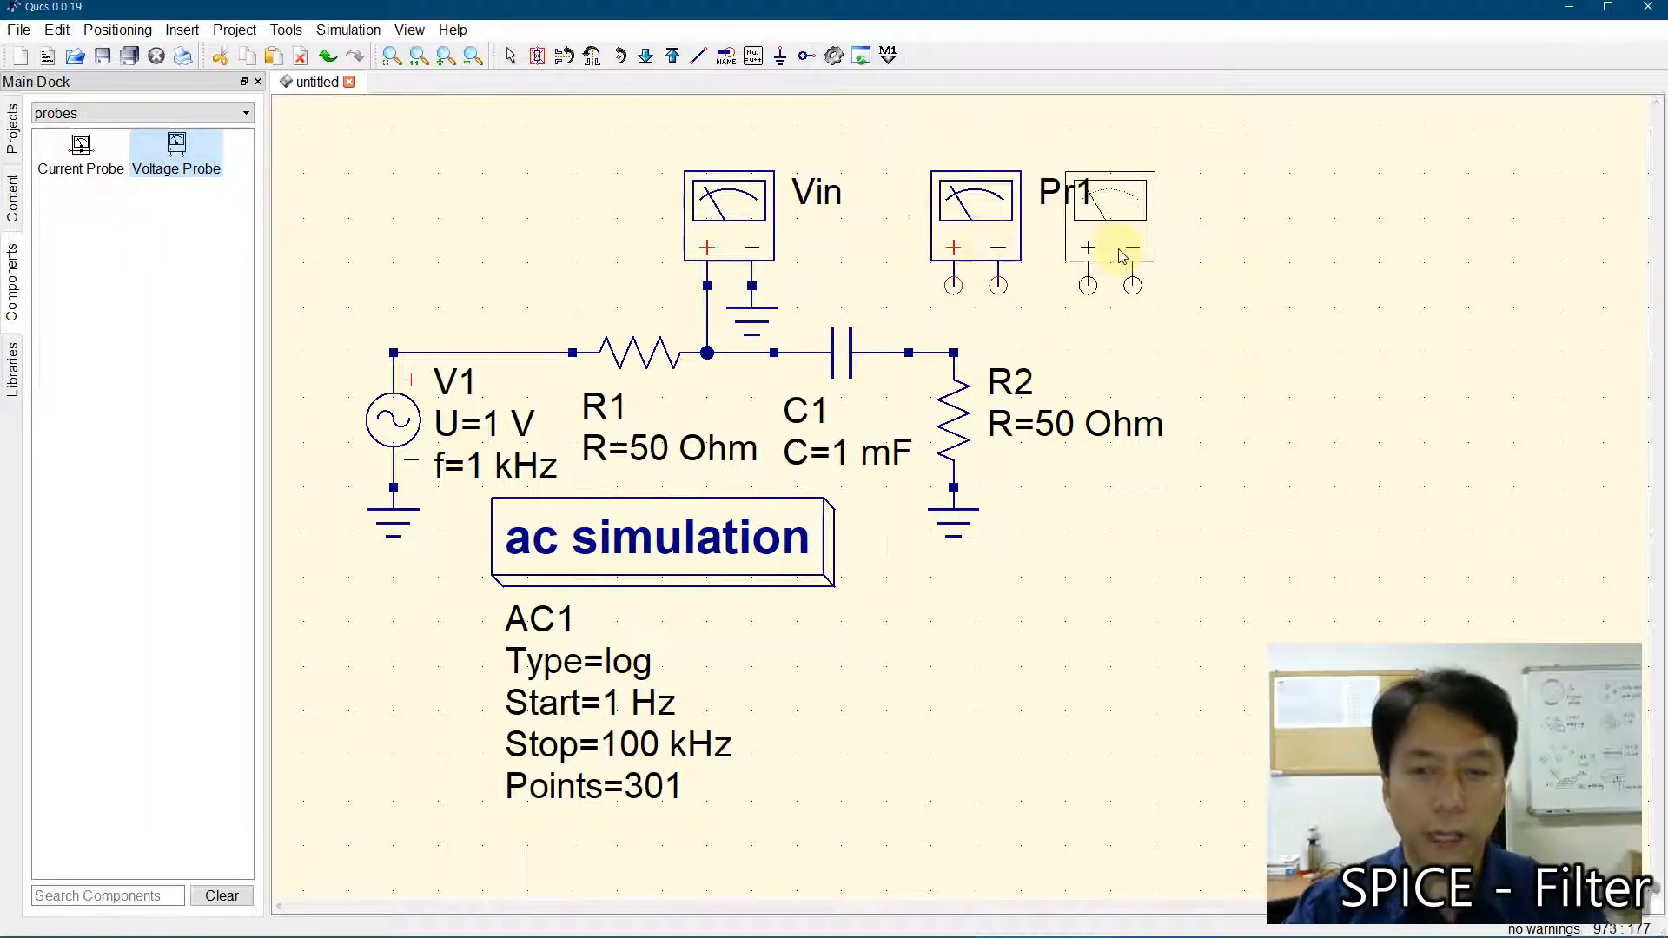
click(698, 56)
click(954, 285)
click(954, 352)
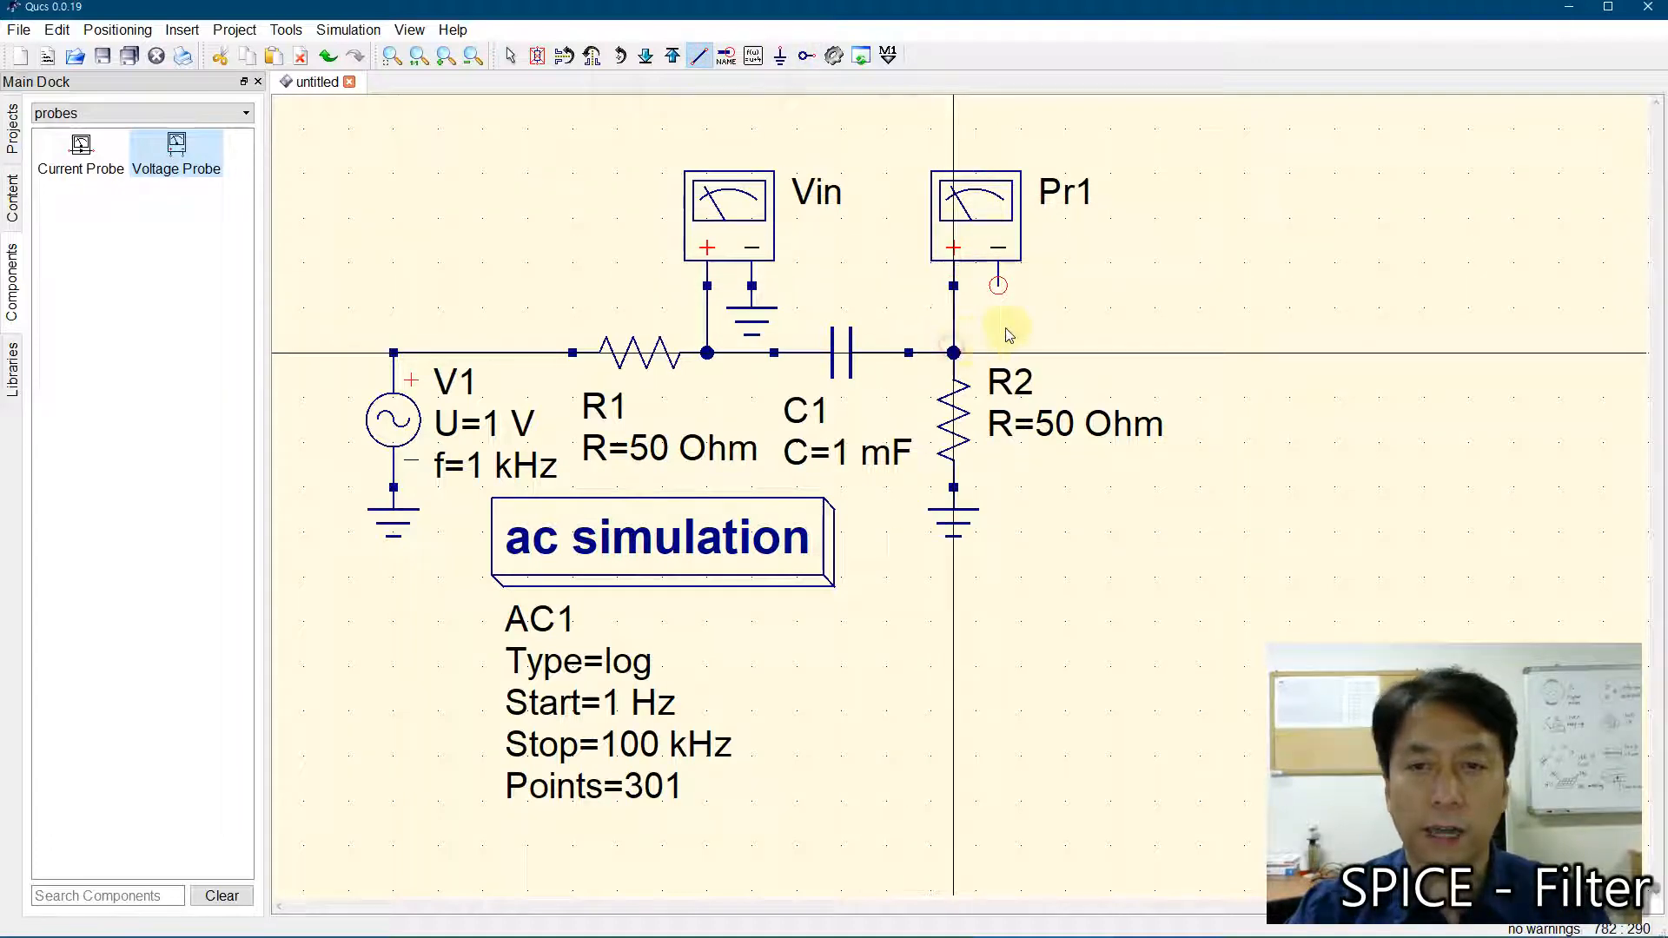
key(Escape)
- Attach a ground symbol to the negative terminal of the voltage probe above R2
click(781, 56)
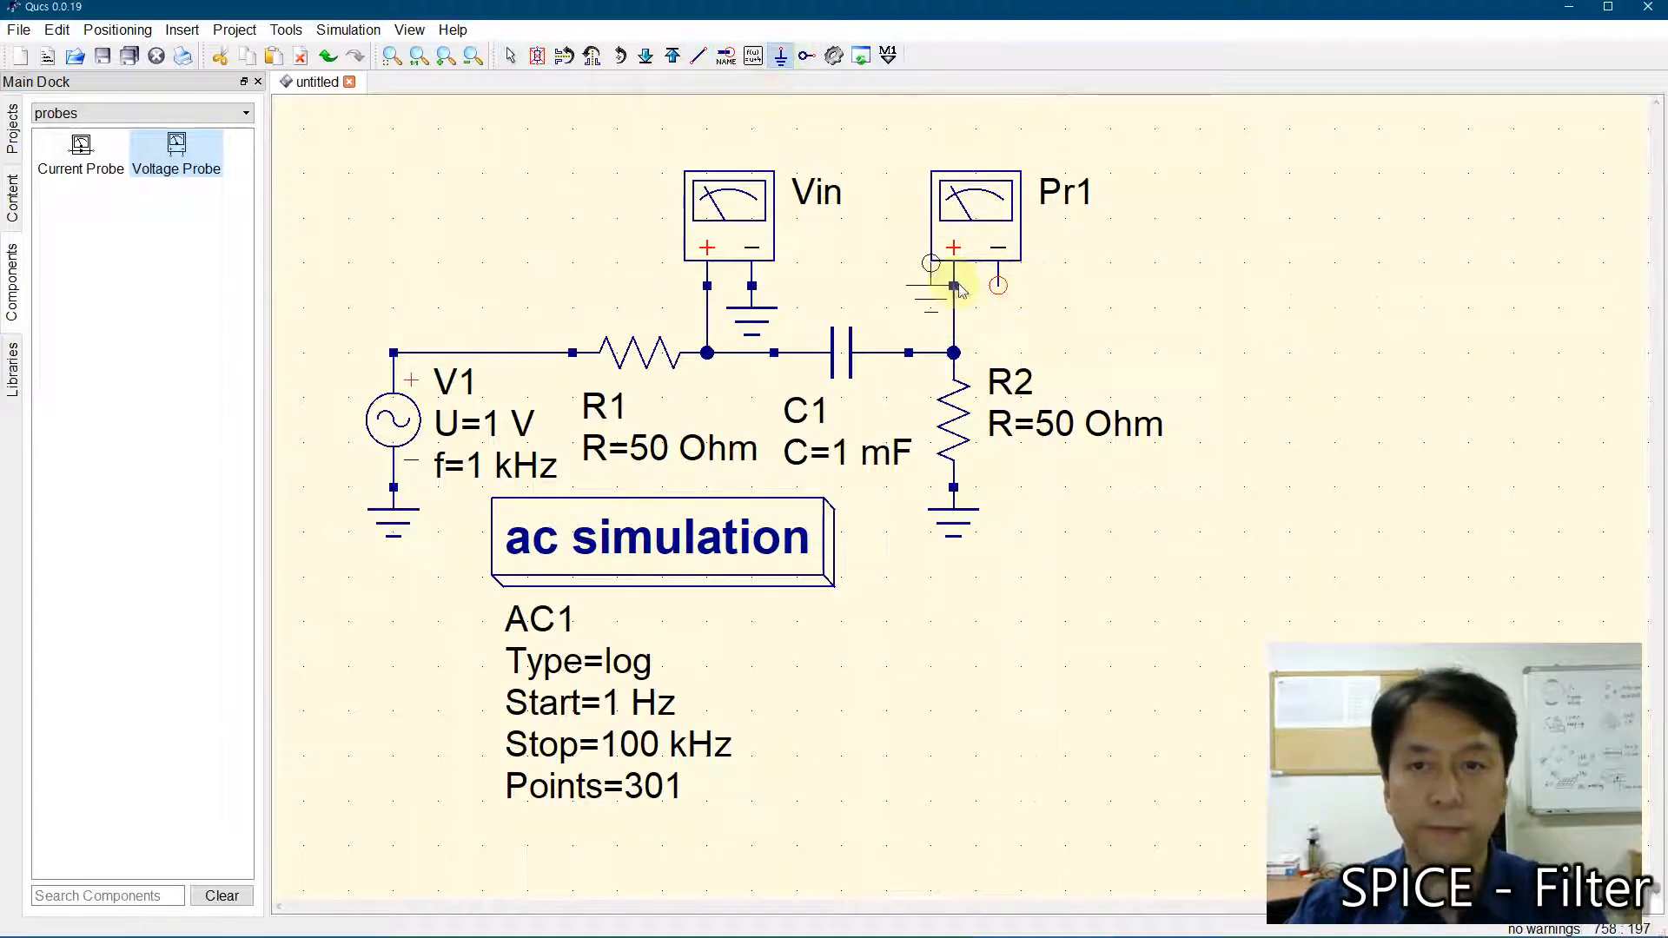
click(1000, 288)
key(Escape)
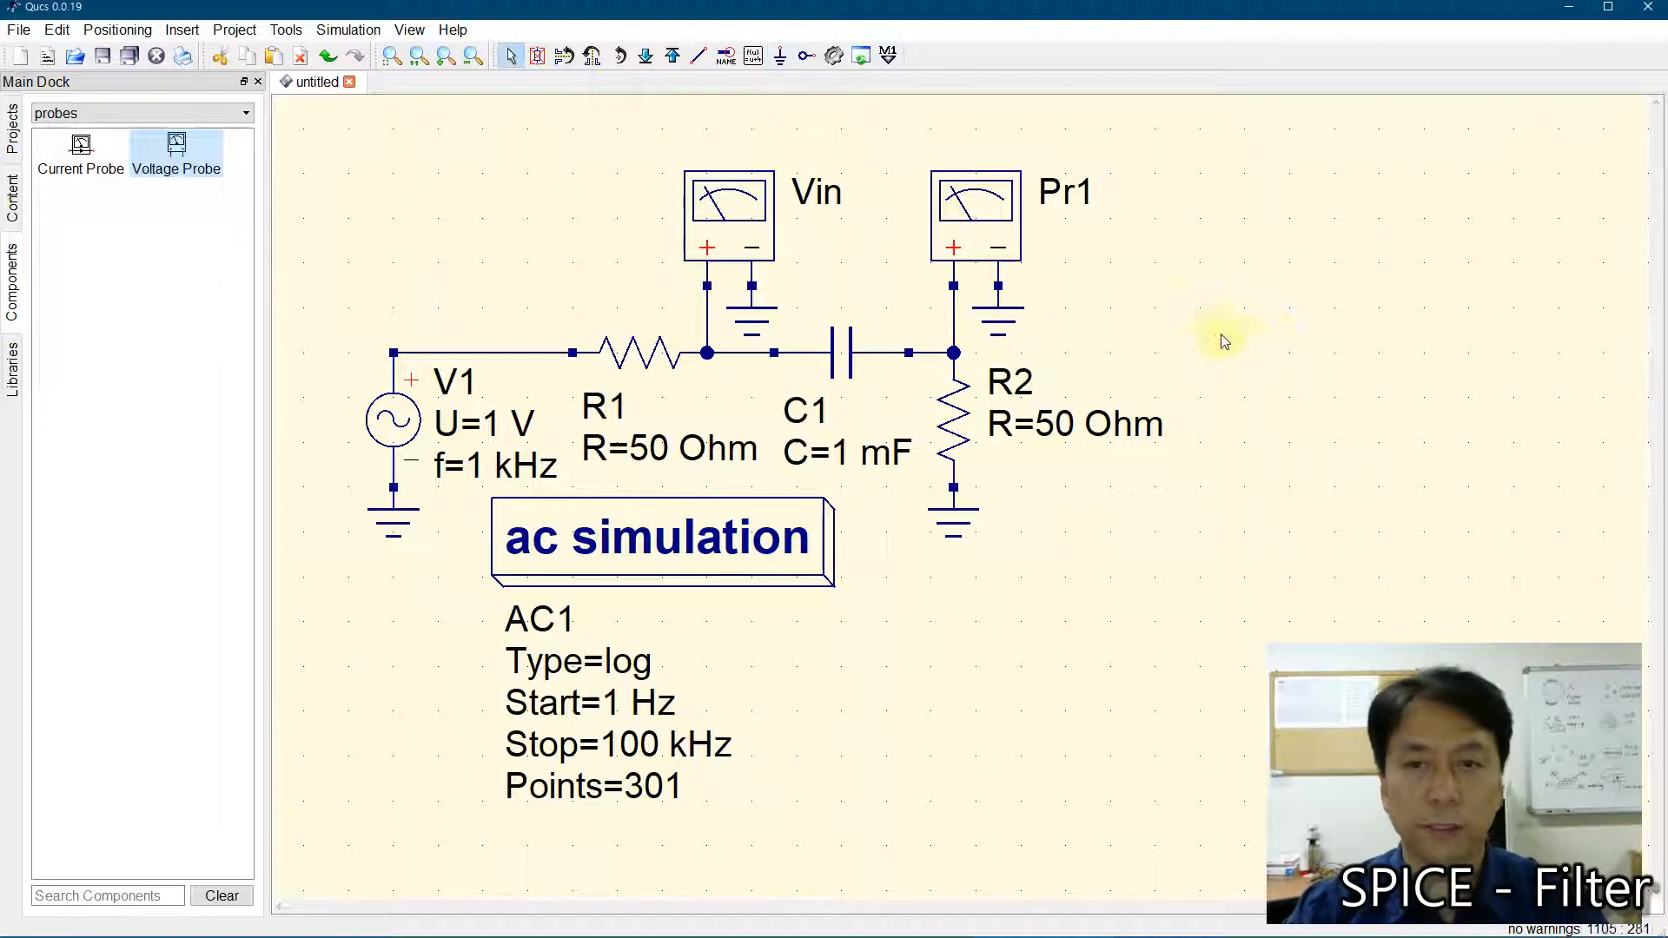
- Rename the voltage probe above R2 as Vout
click(977, 205)
double_click(976, 205)
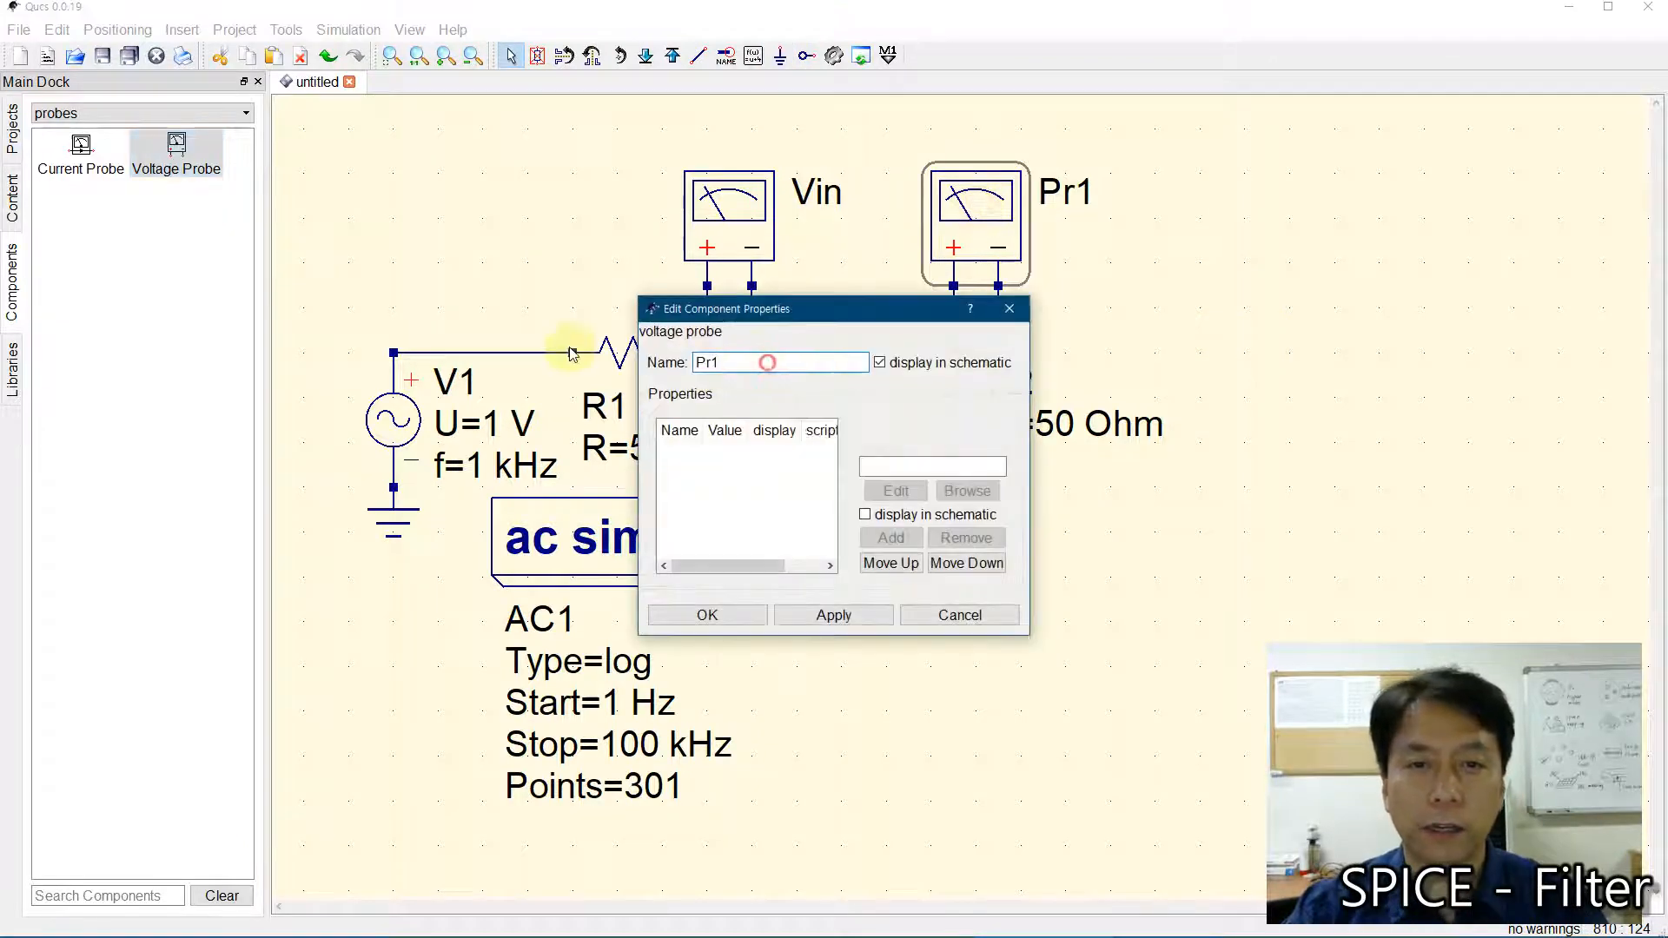
key(ctrl+a)
text(V)
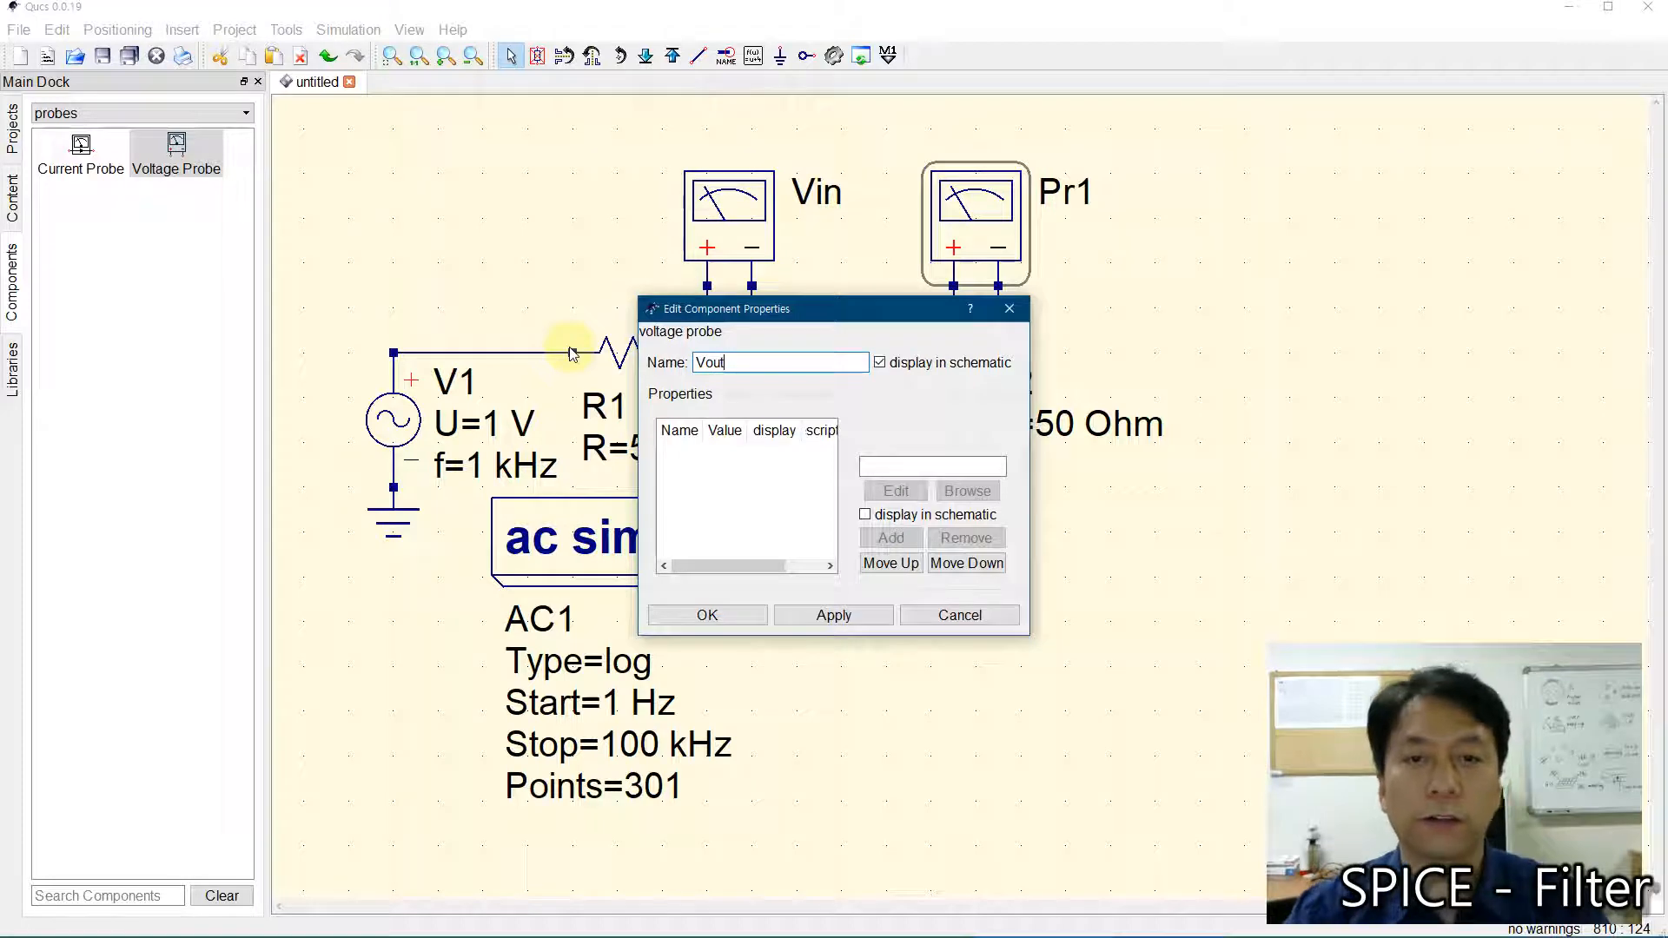
click(687, 616)
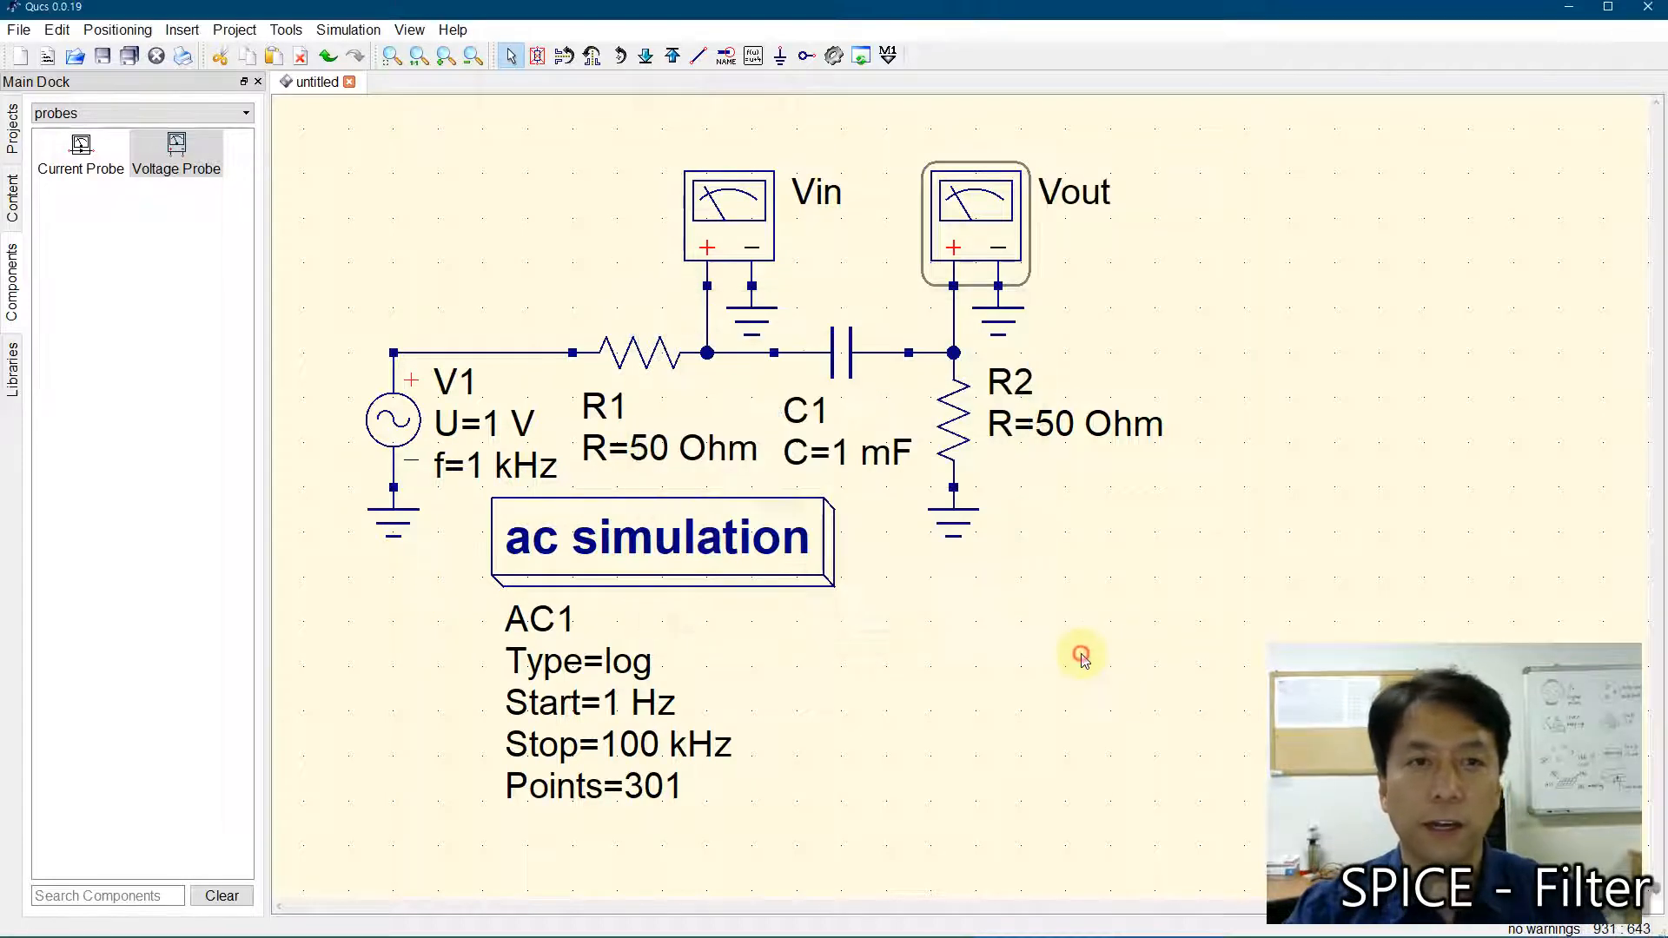
click(1082, 658)
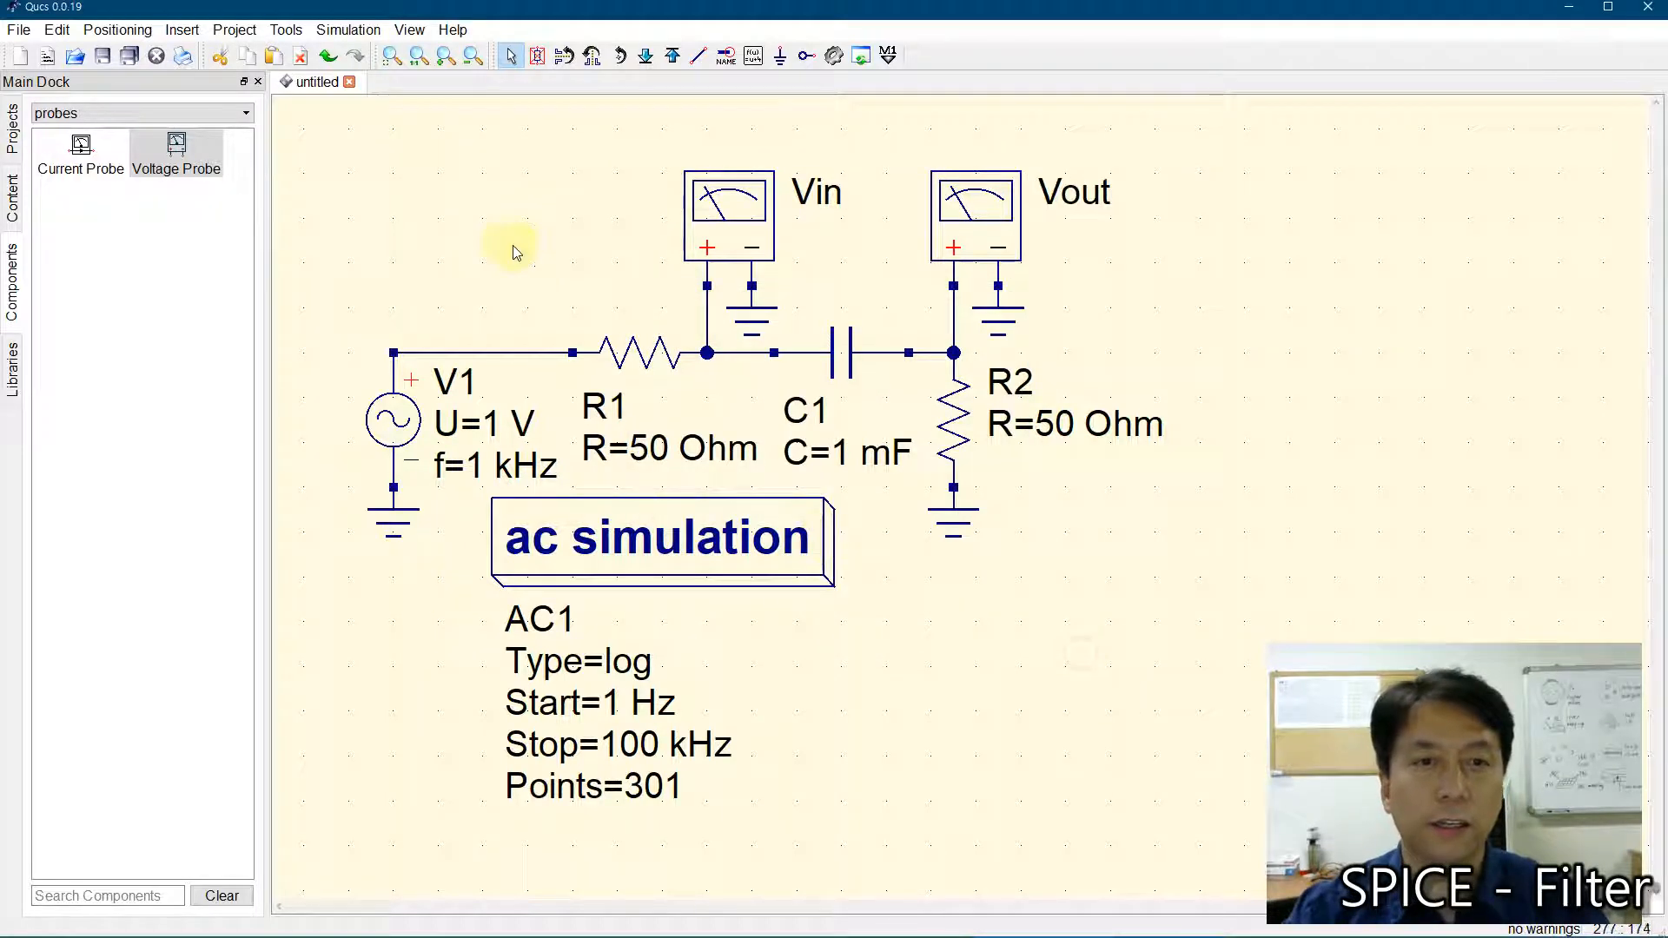
- Run the simulation, saving the schematic under the file name rc1
click(832, 65)
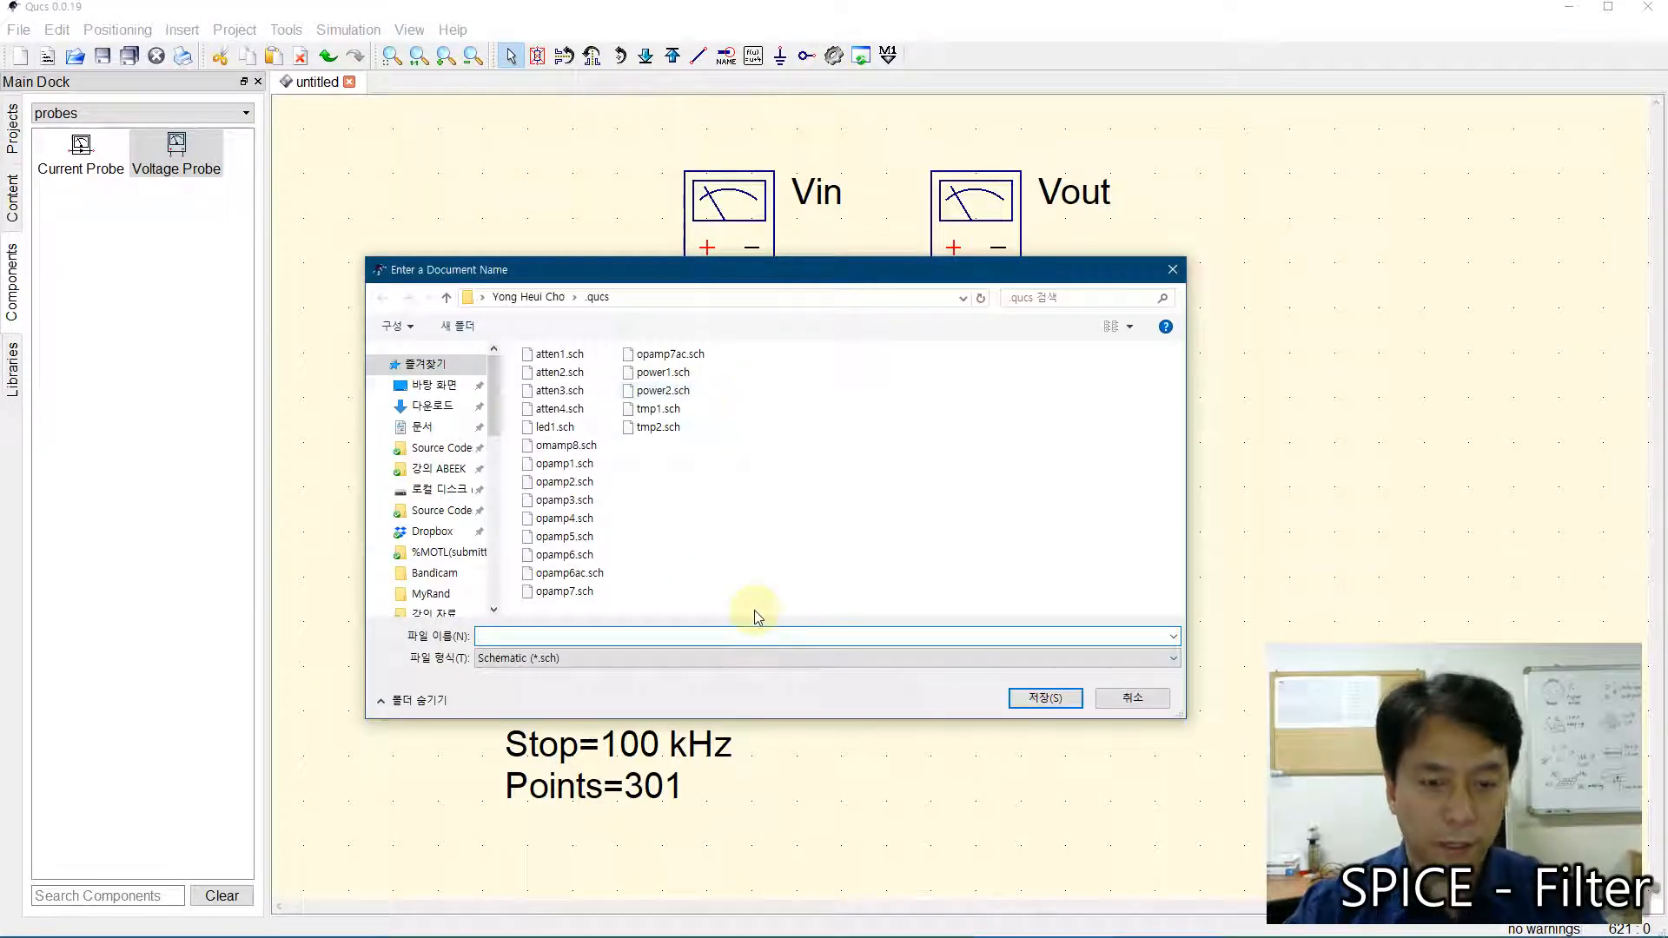
text(rc1)
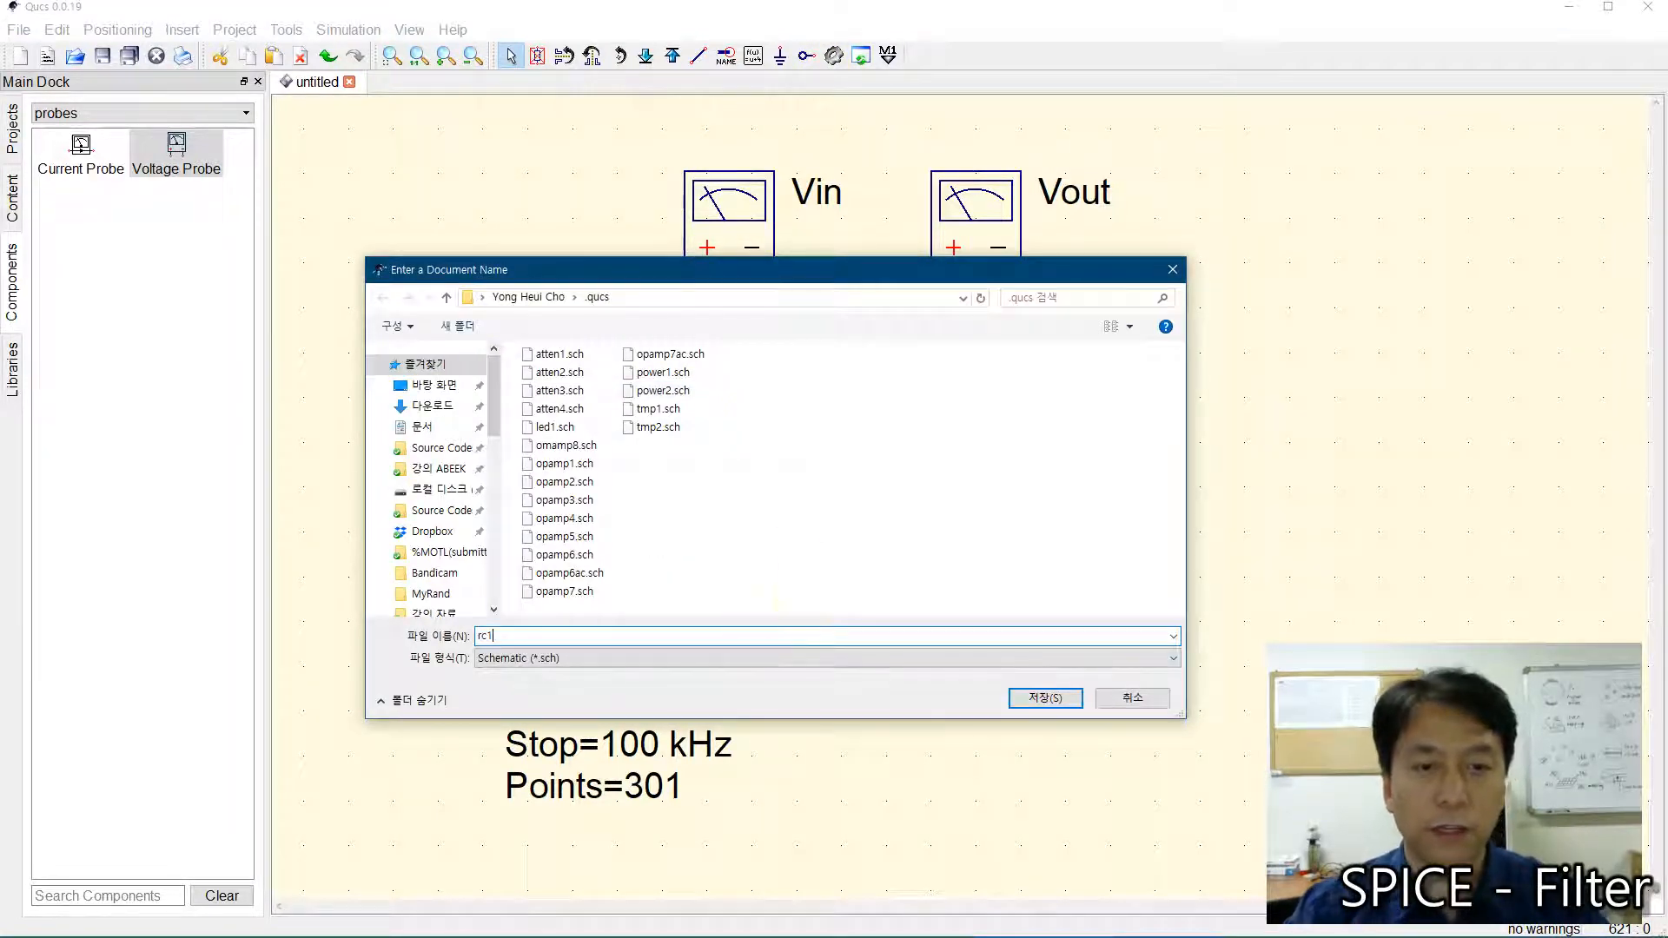
click(1045, 698)
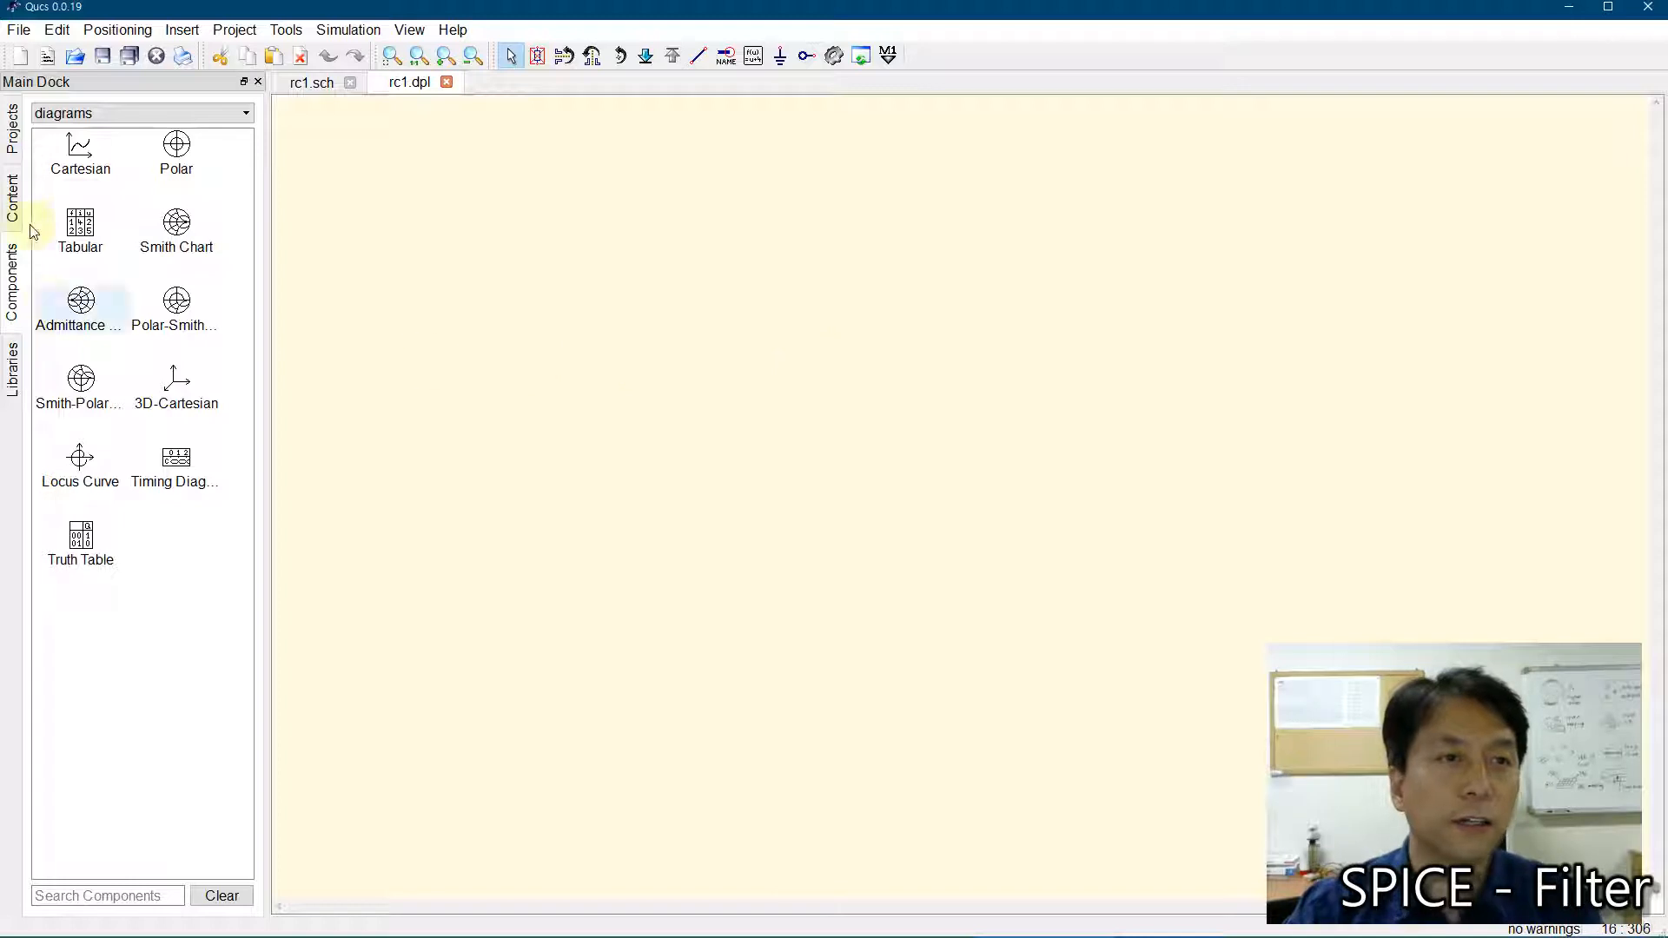
- Place one Cartesian diagram on the data display page and plot Vout.v from the rc1 dataset in it
click(81, 149)
click(387, 294)
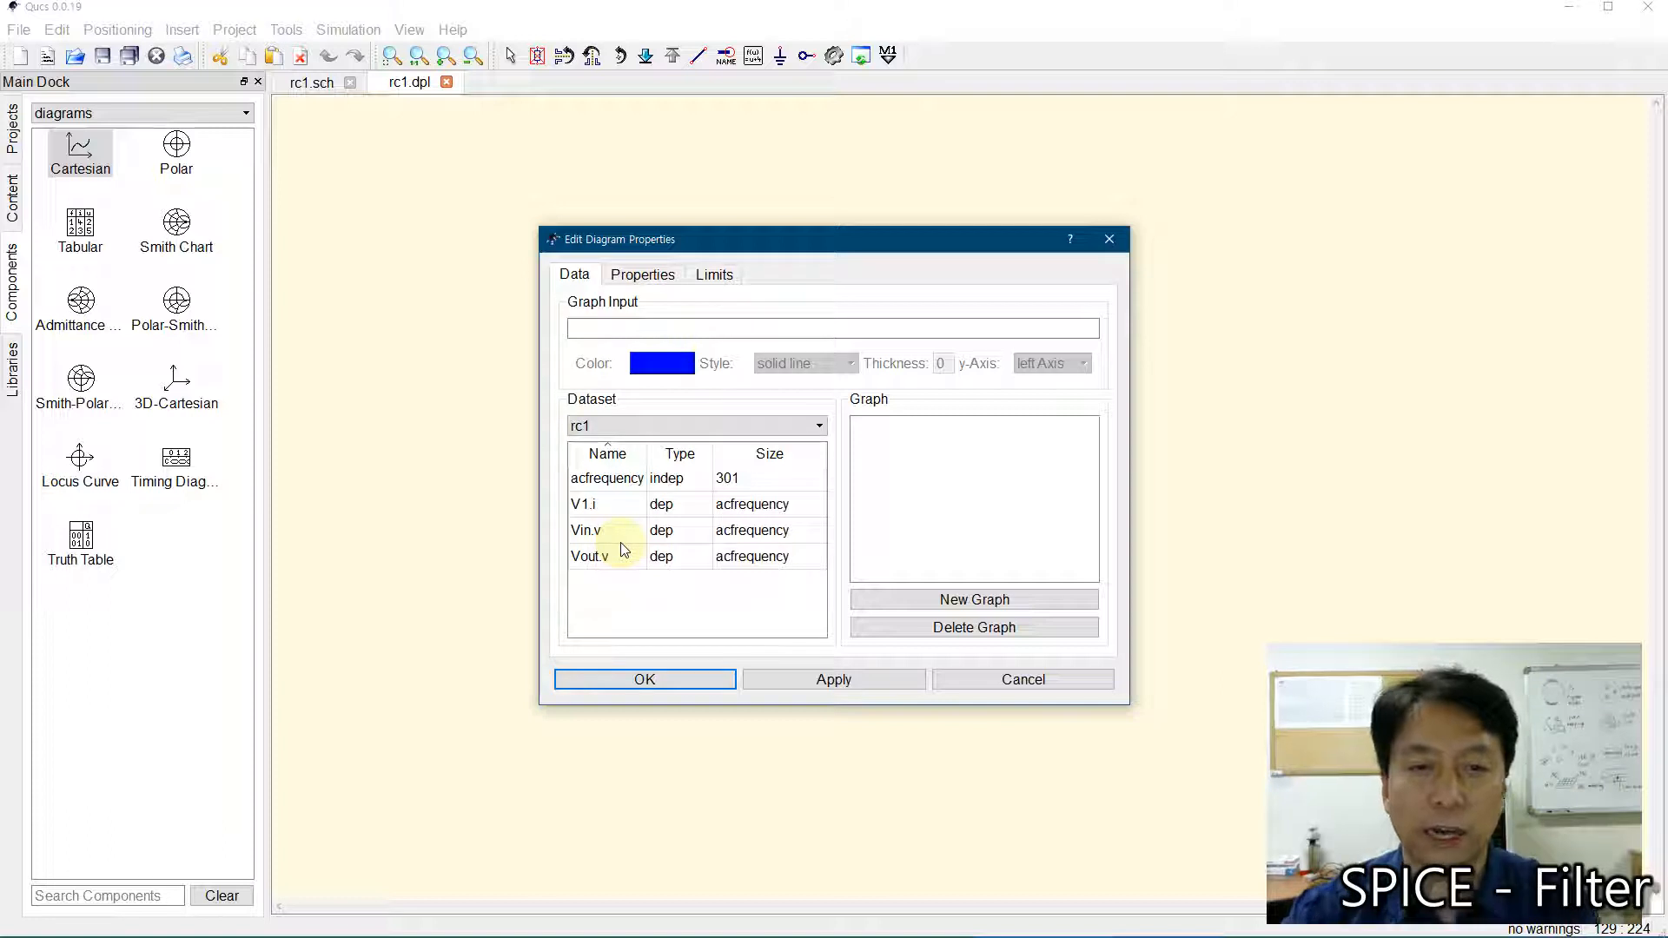
double_click(598, 563)
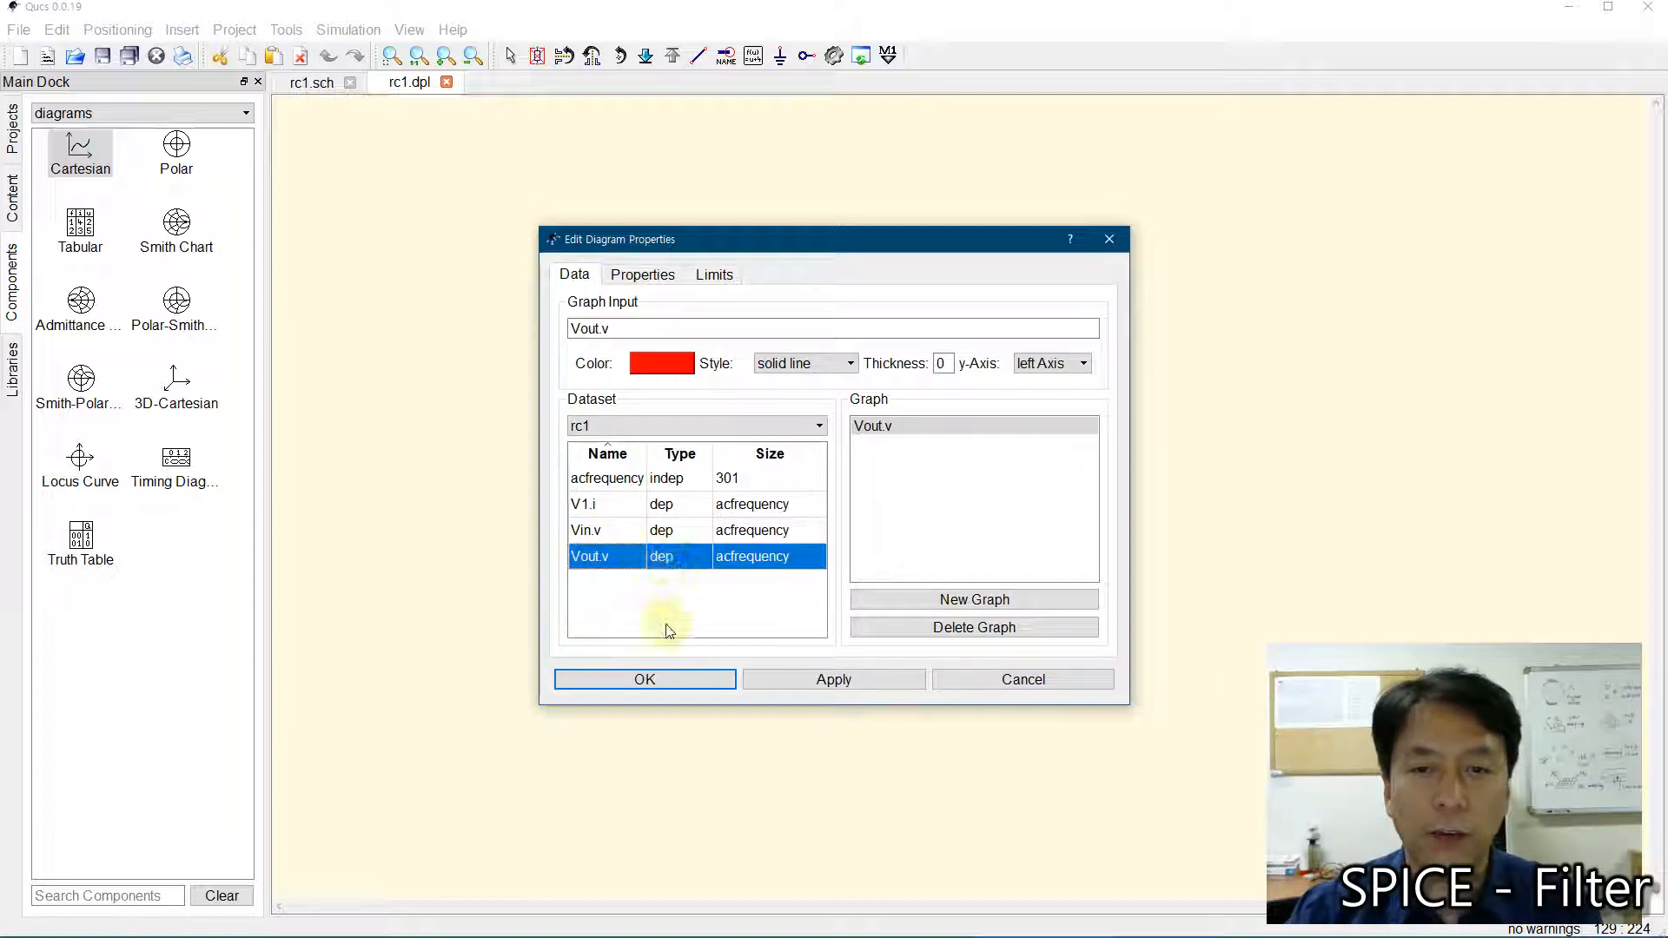
click(645, 680)
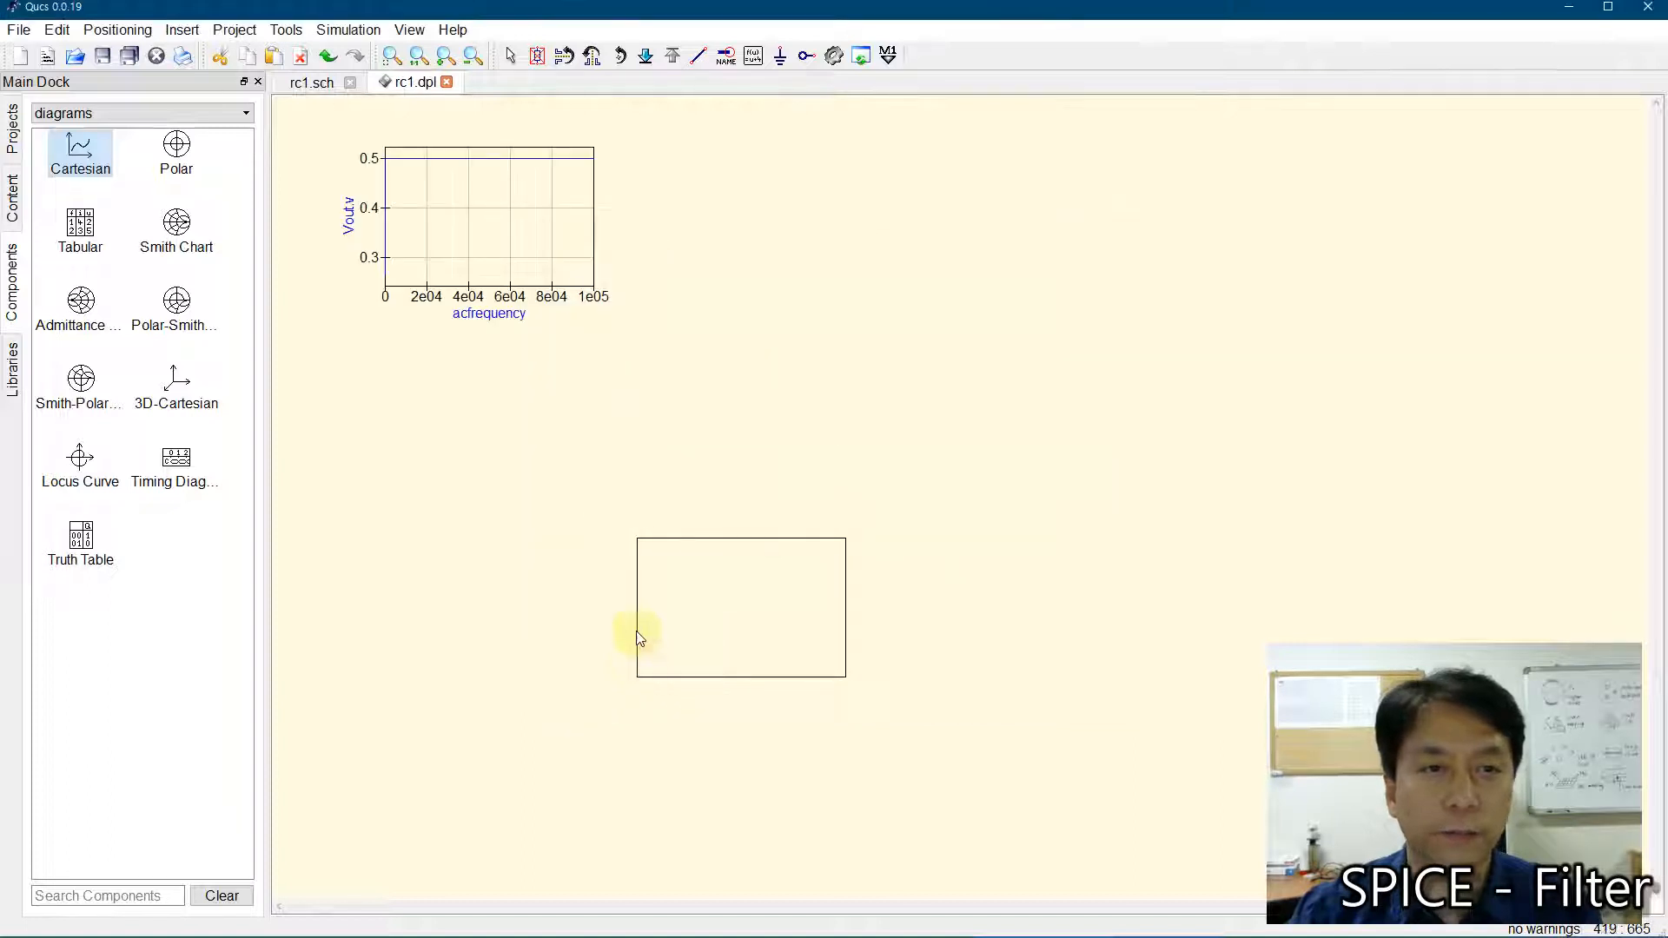
key(Escape)
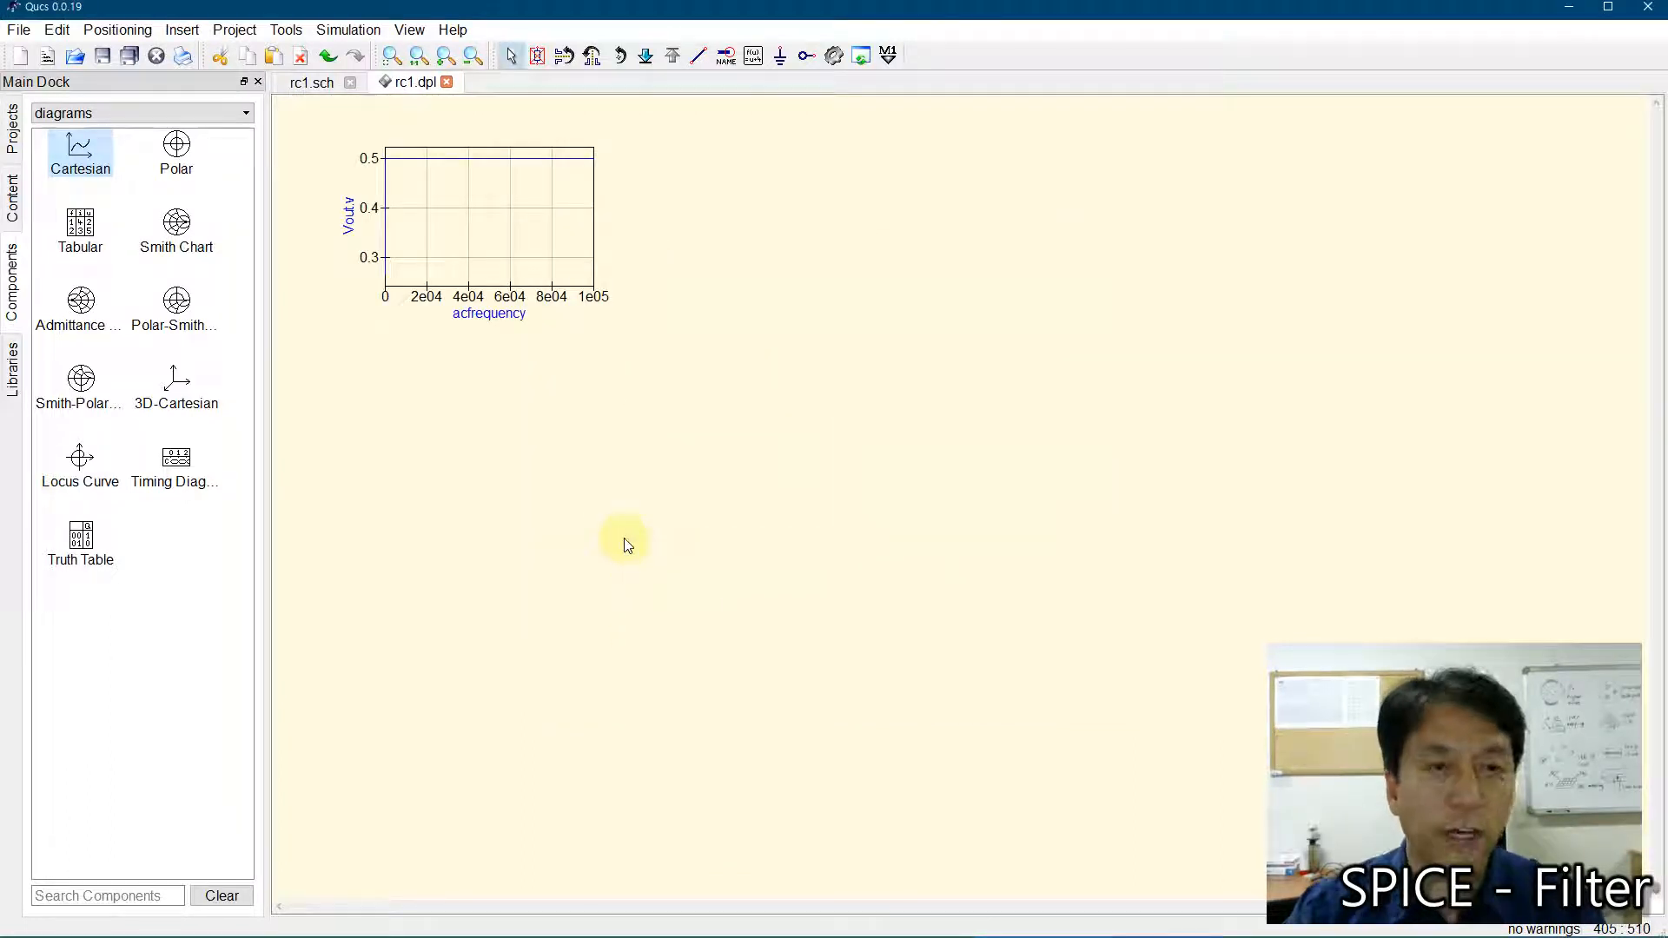
- Give the Vout.v diagram a logarithmic X axis grid and enlarge it to roughly two and a half times its width and height
double_click(471, 216)
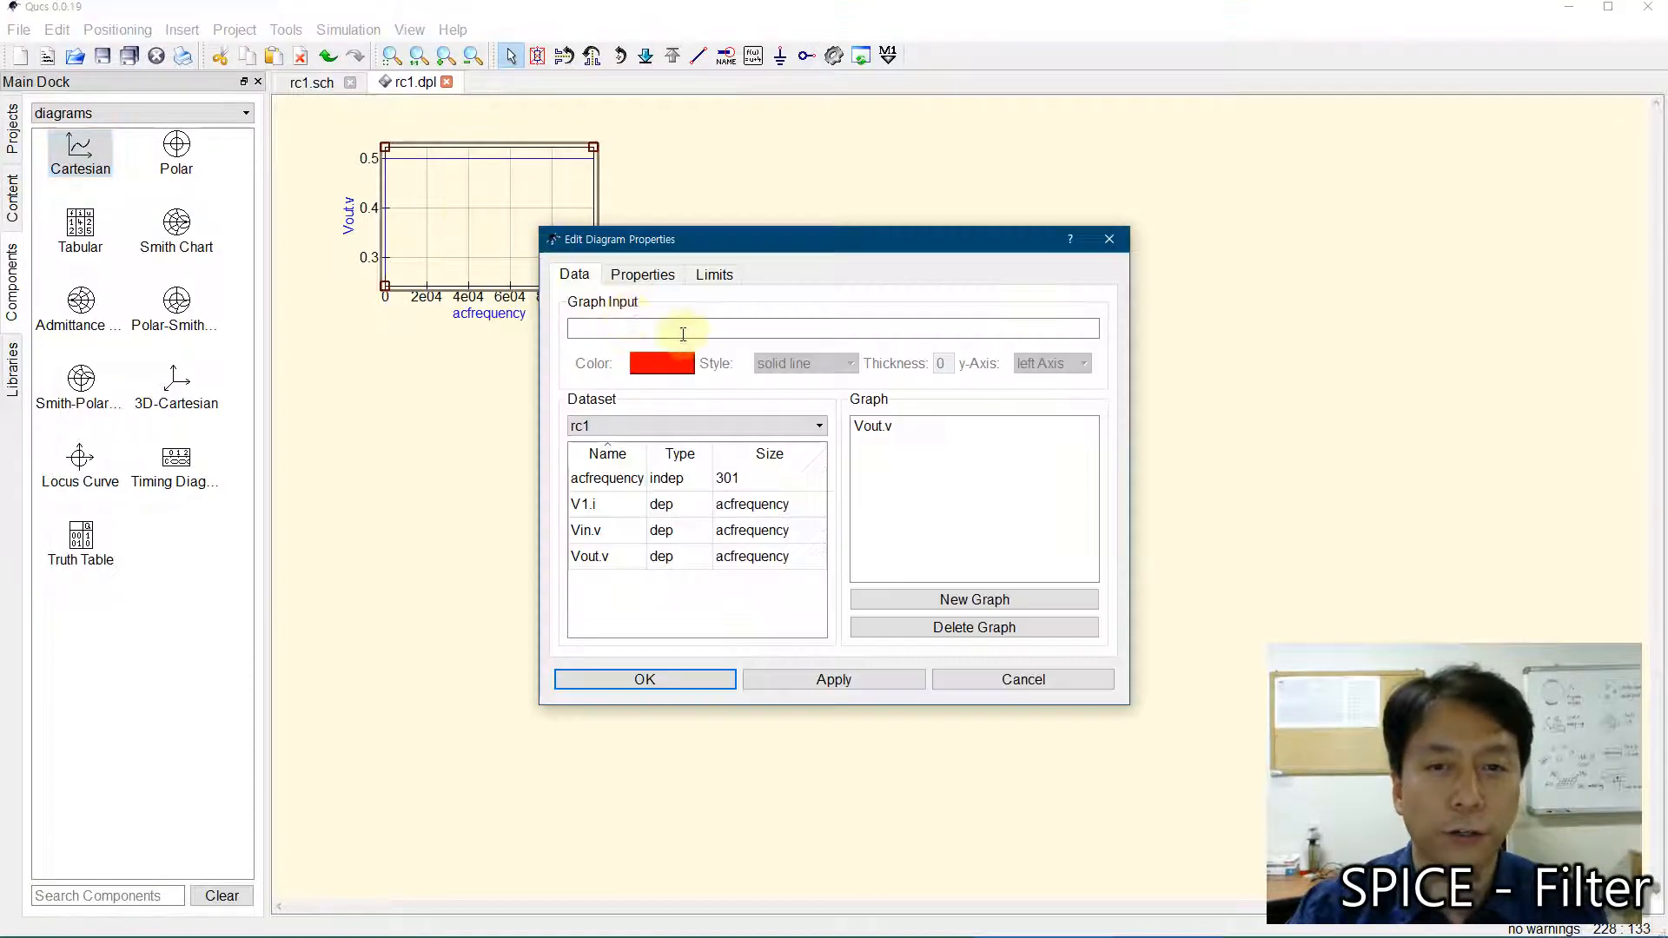
click(643, 277)
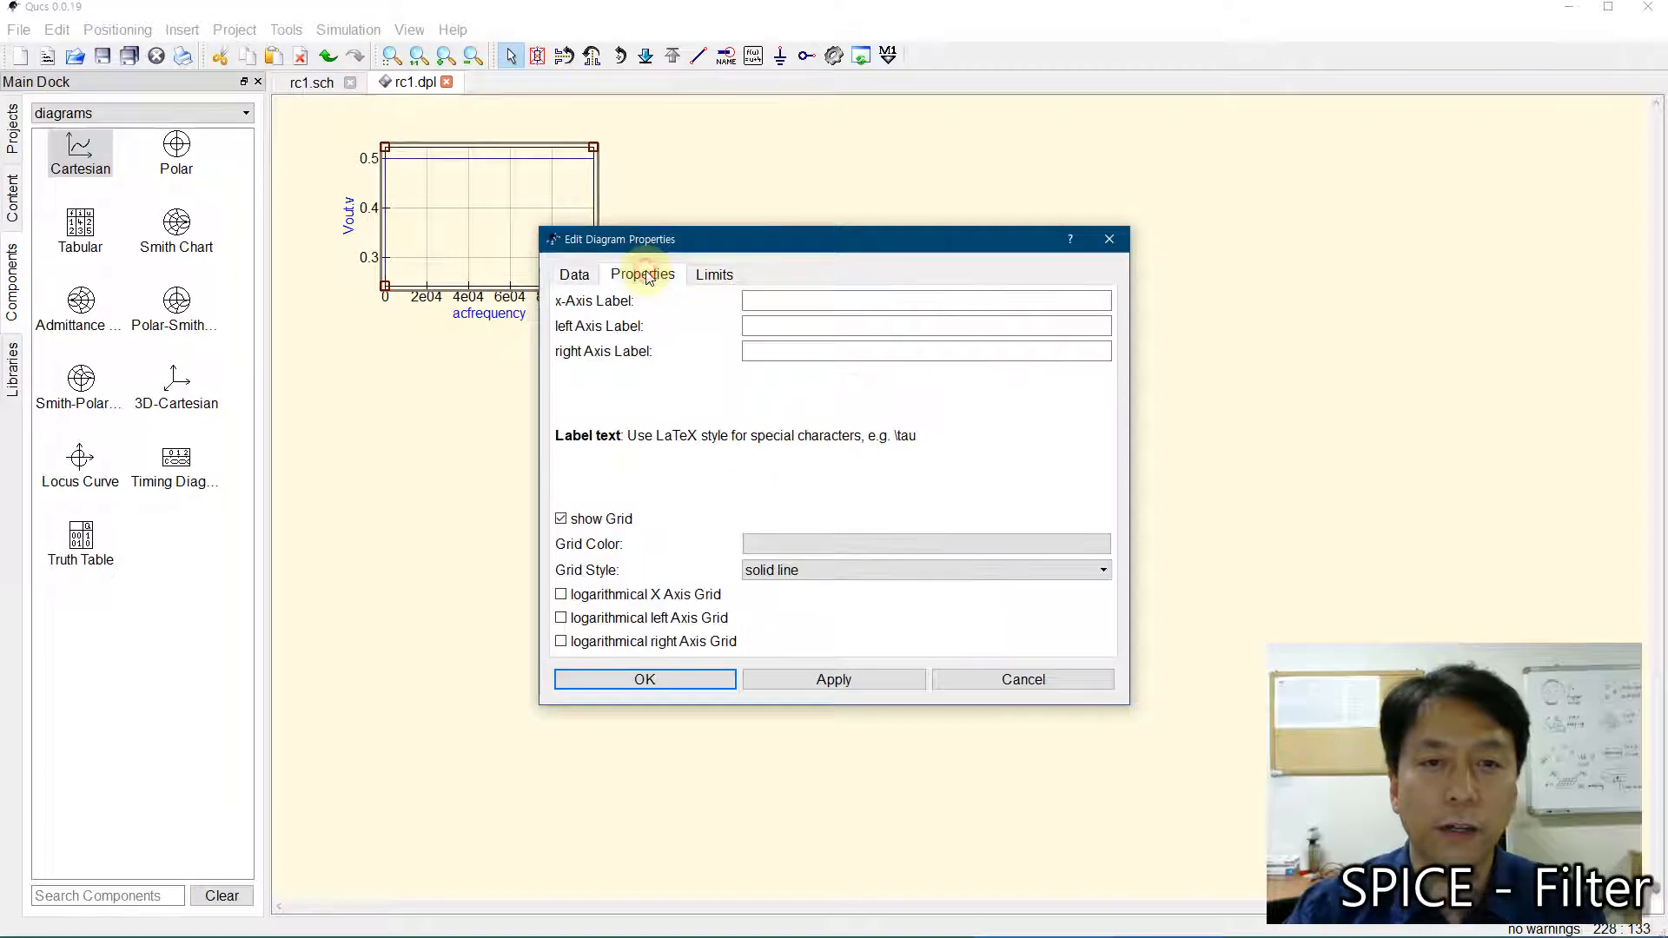
click(562, 596)
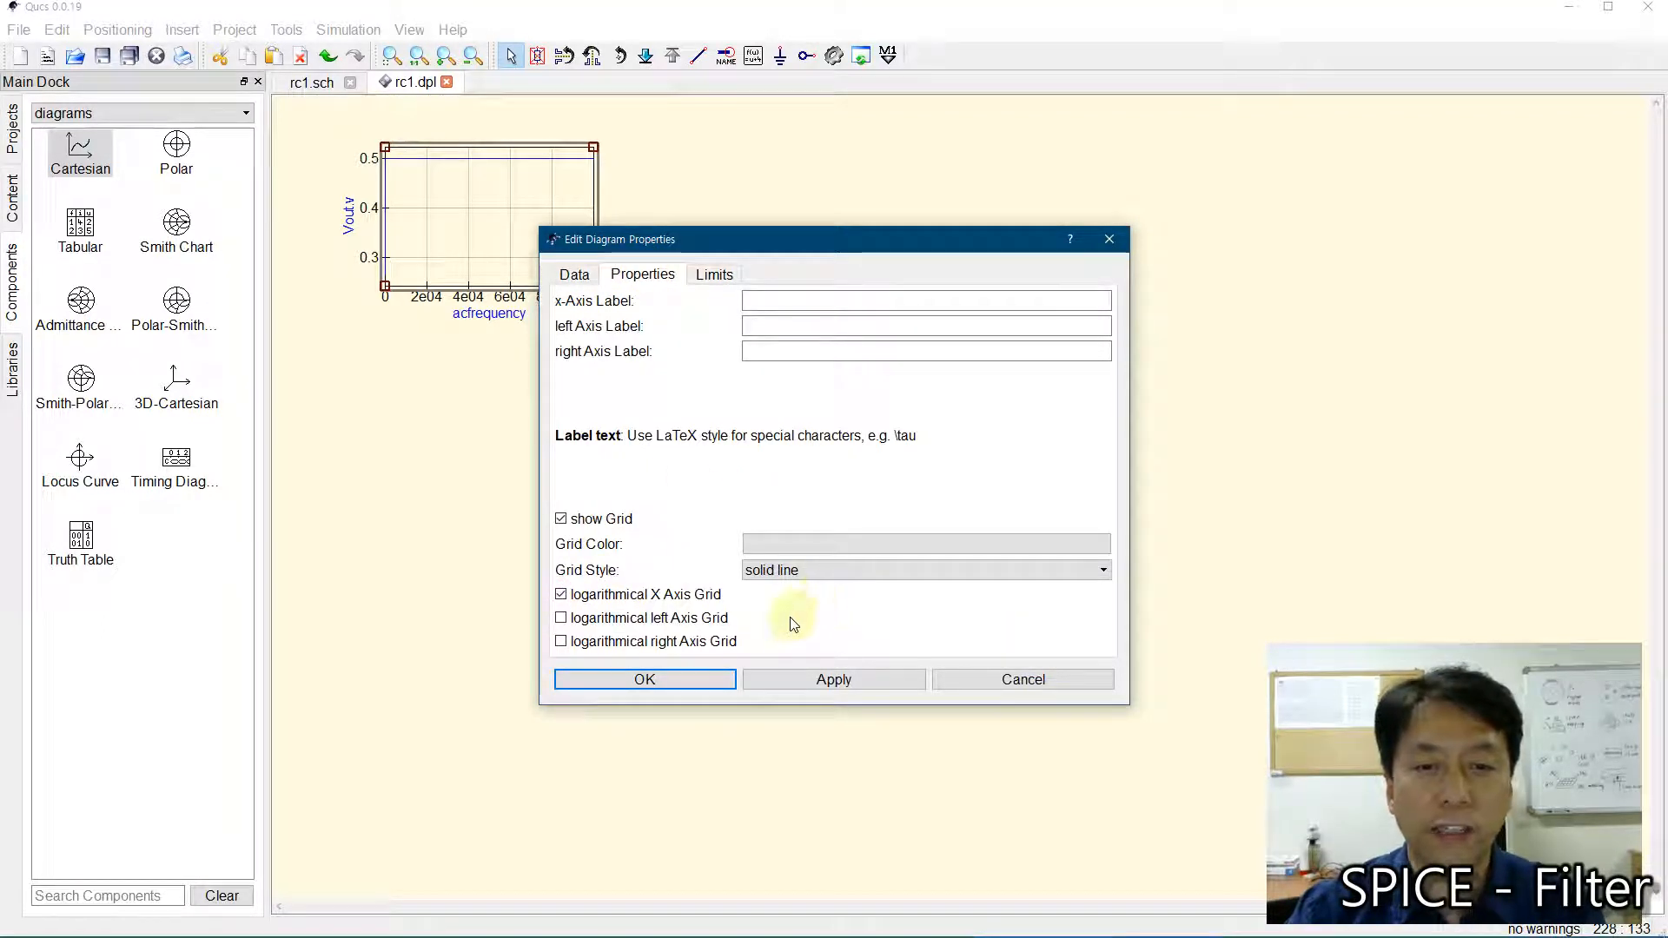
click(643, 679)
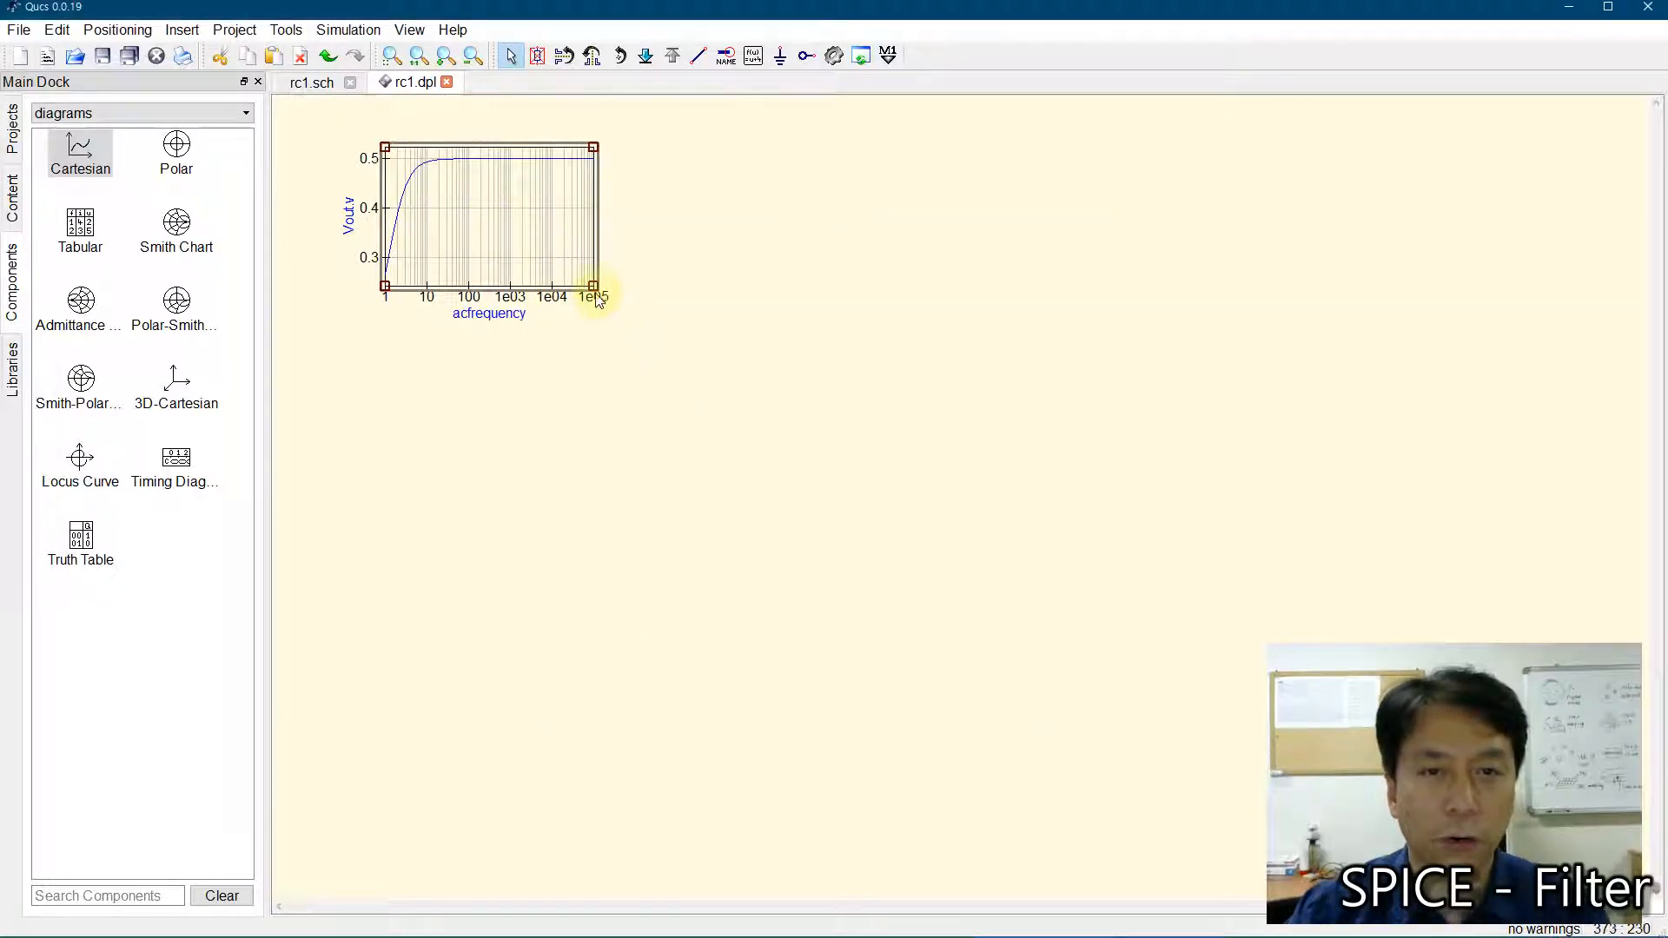
drag(591, 287, 914, 523)
drag(795, 420, 804, 428)
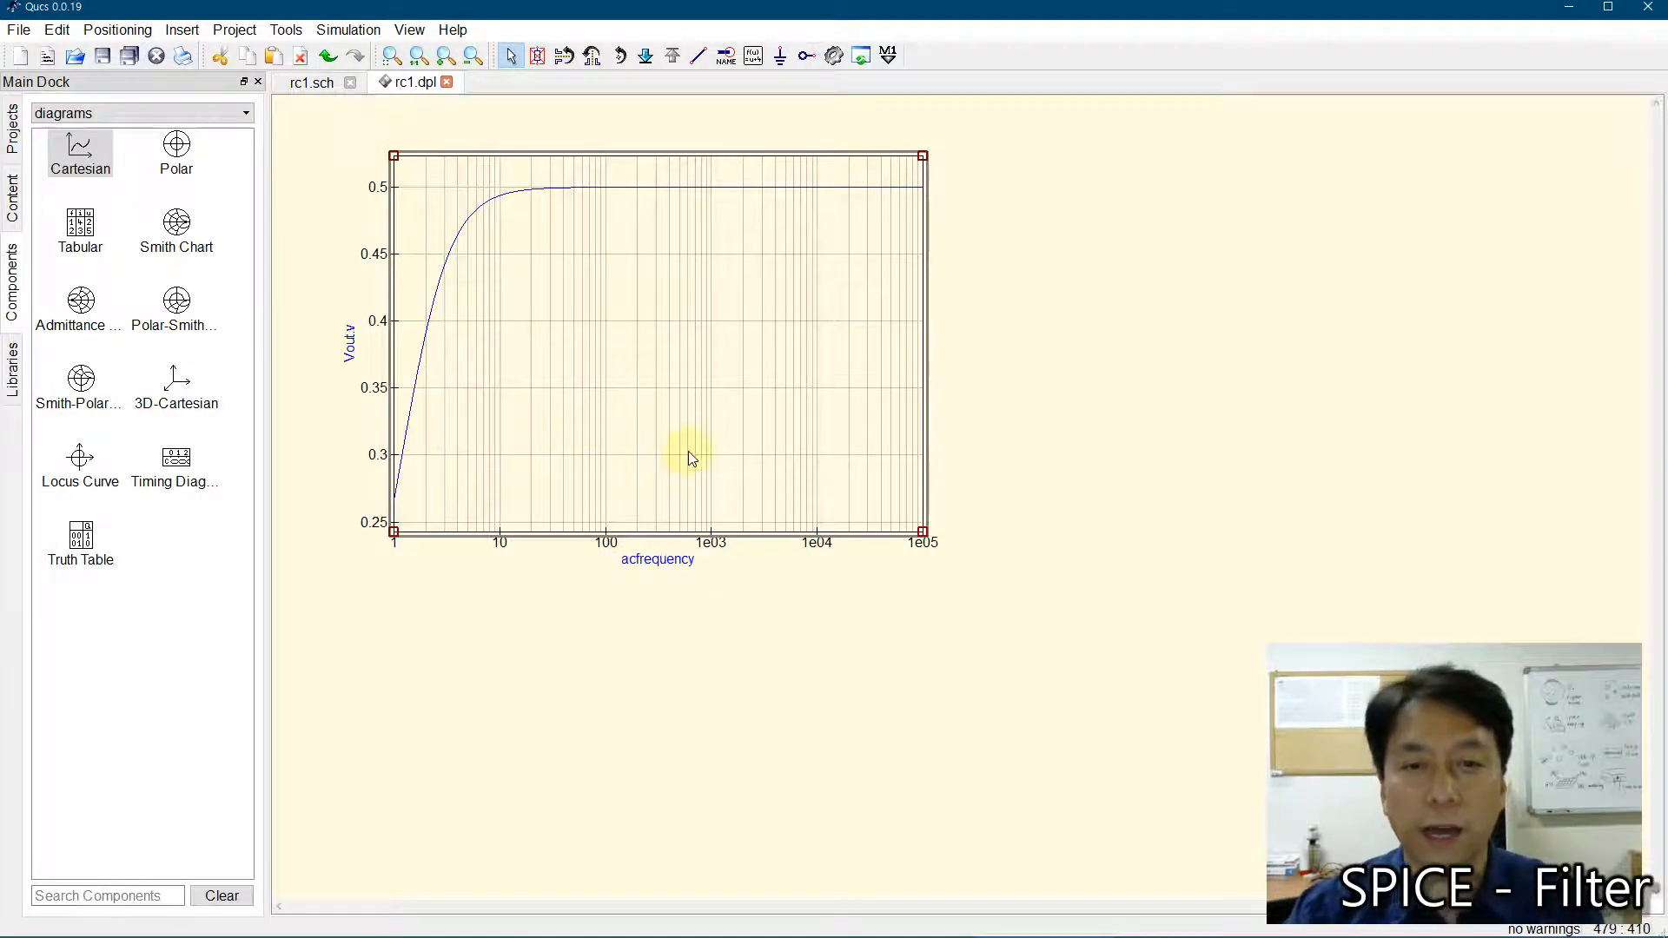
- Set capacitor C1 in the rc1 schematic to 1 uF and rerun the simulation
click(308, 82)
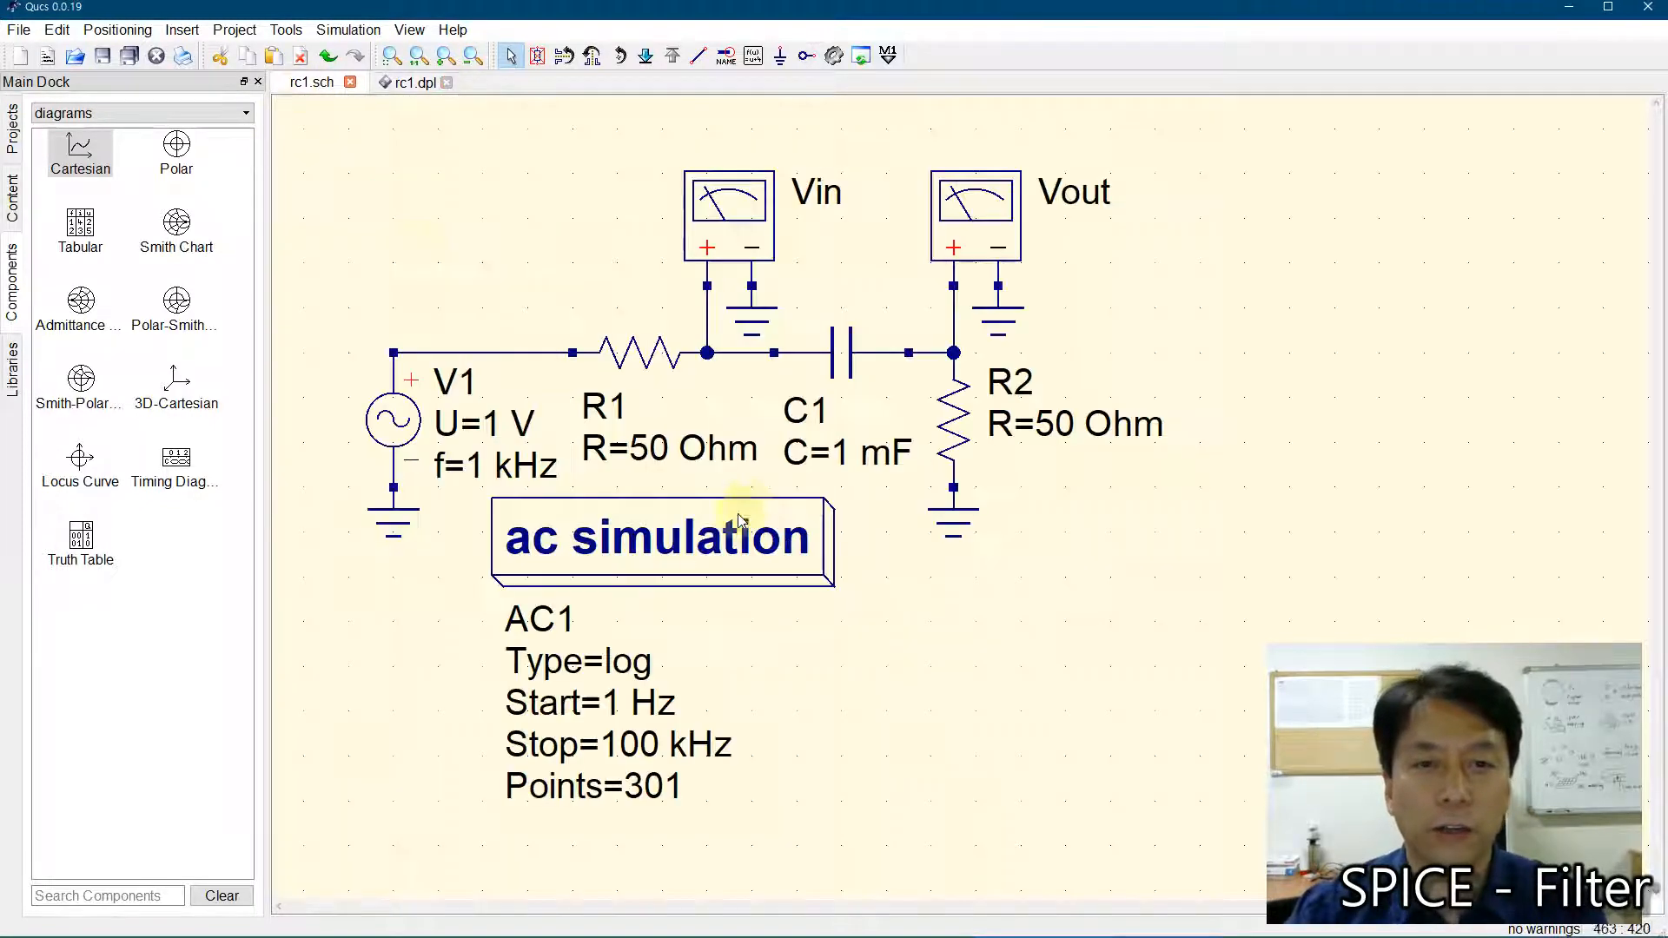
double_click(847, 365)
click(879, 467)
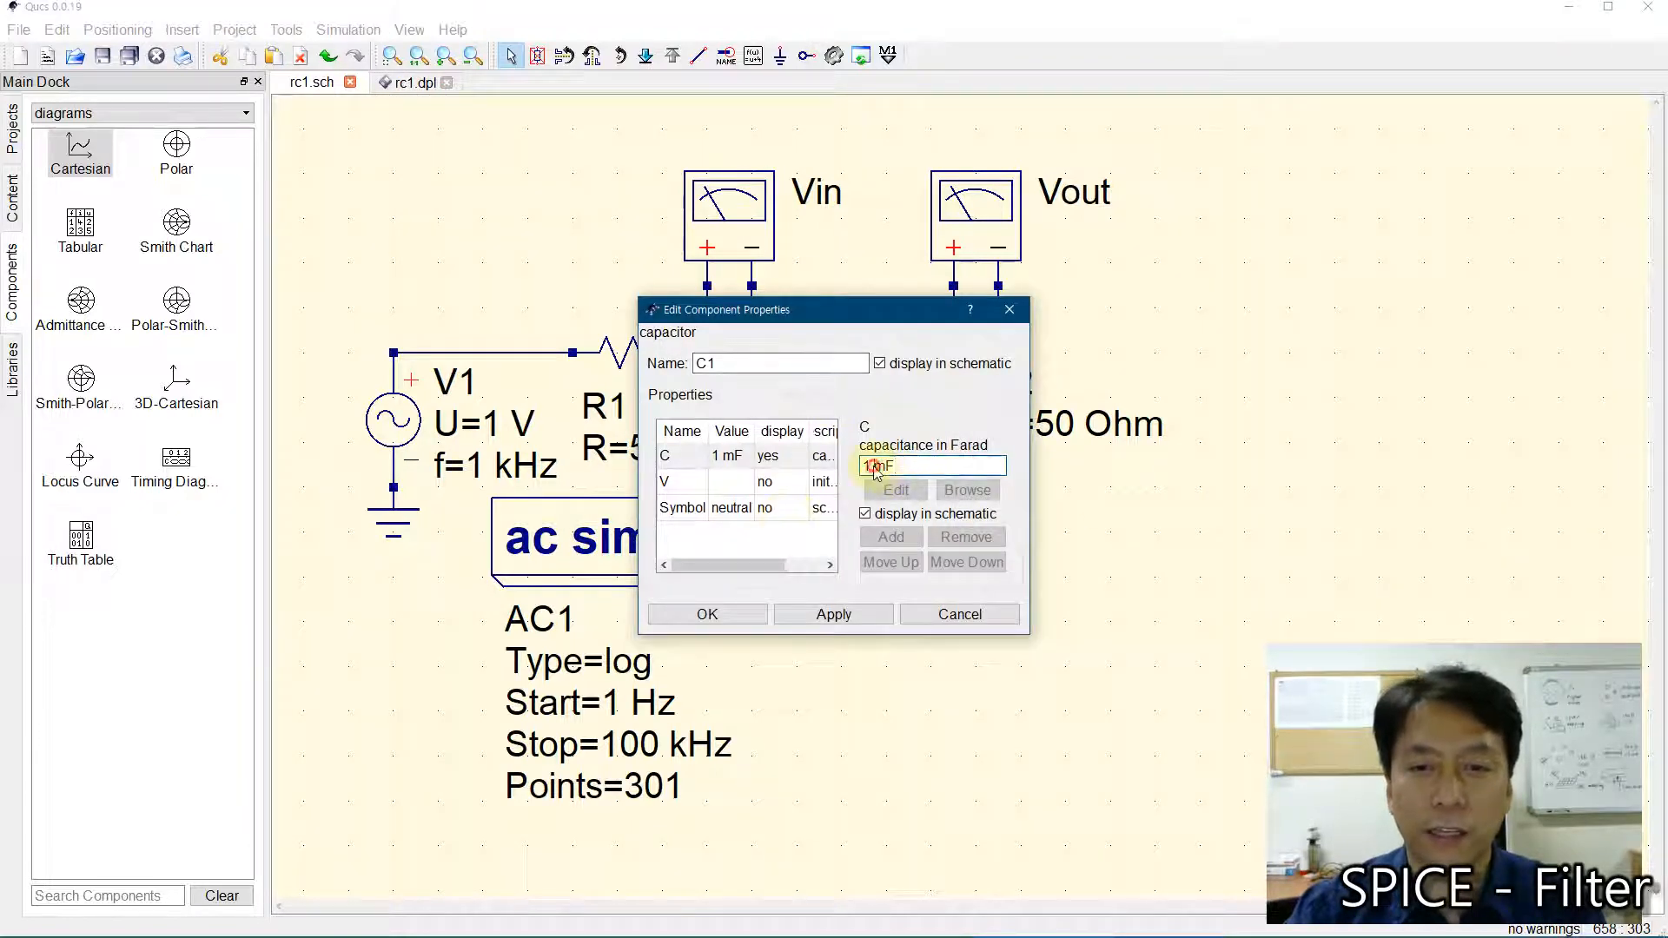
text(u)
key(Delete)
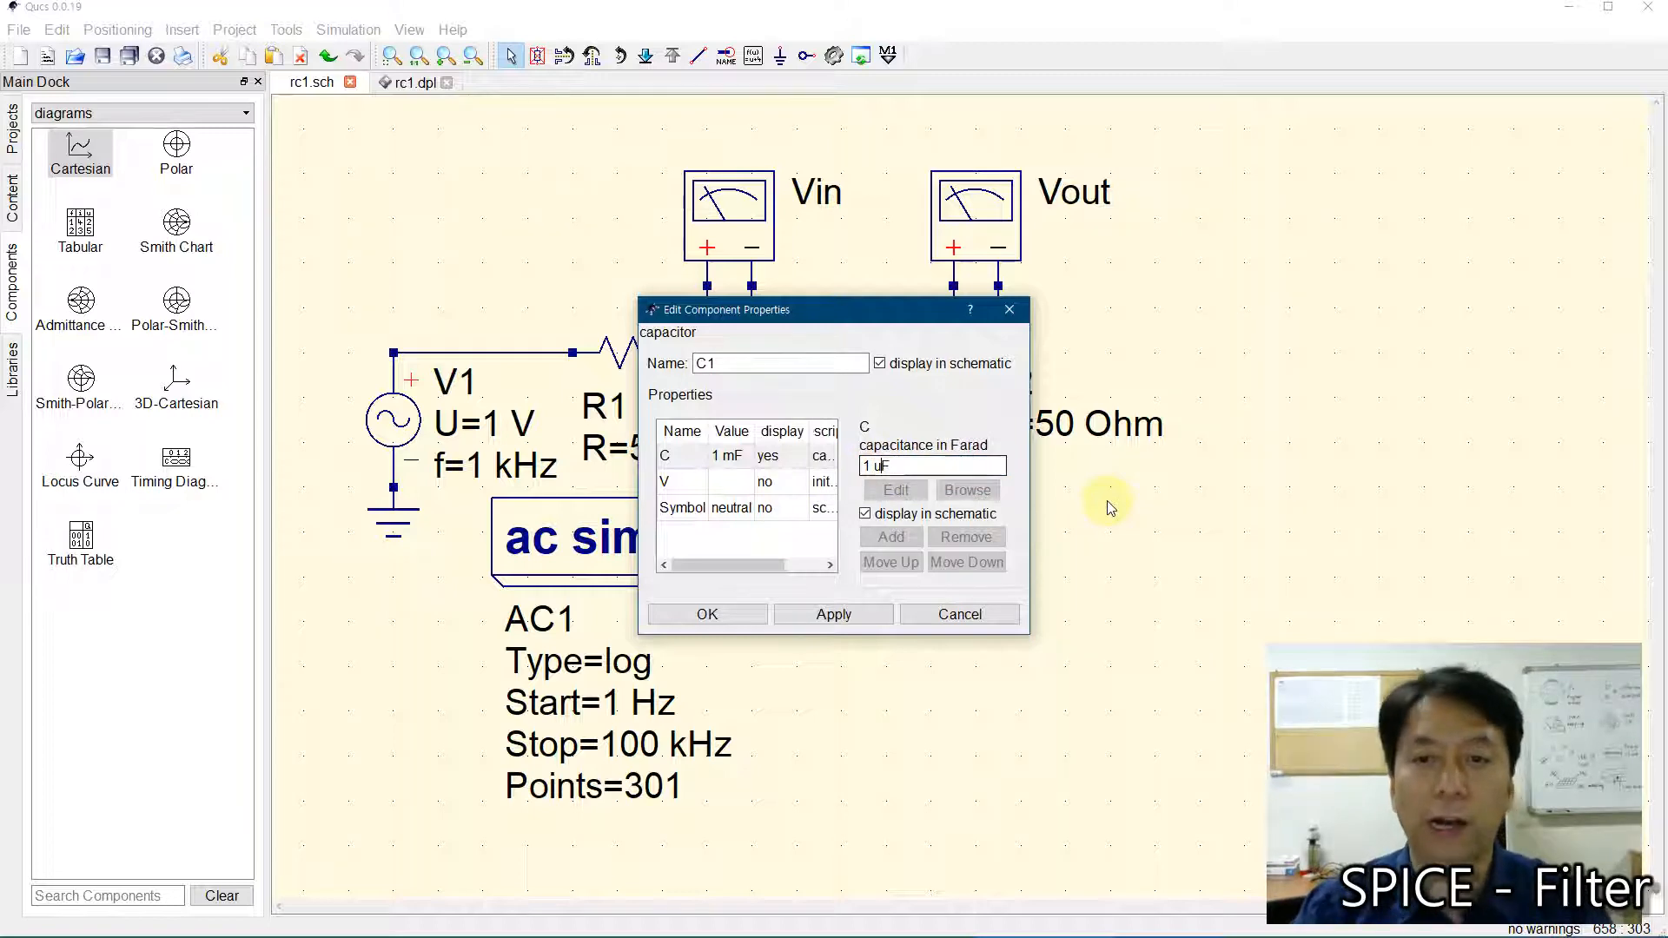
click(730, 619)
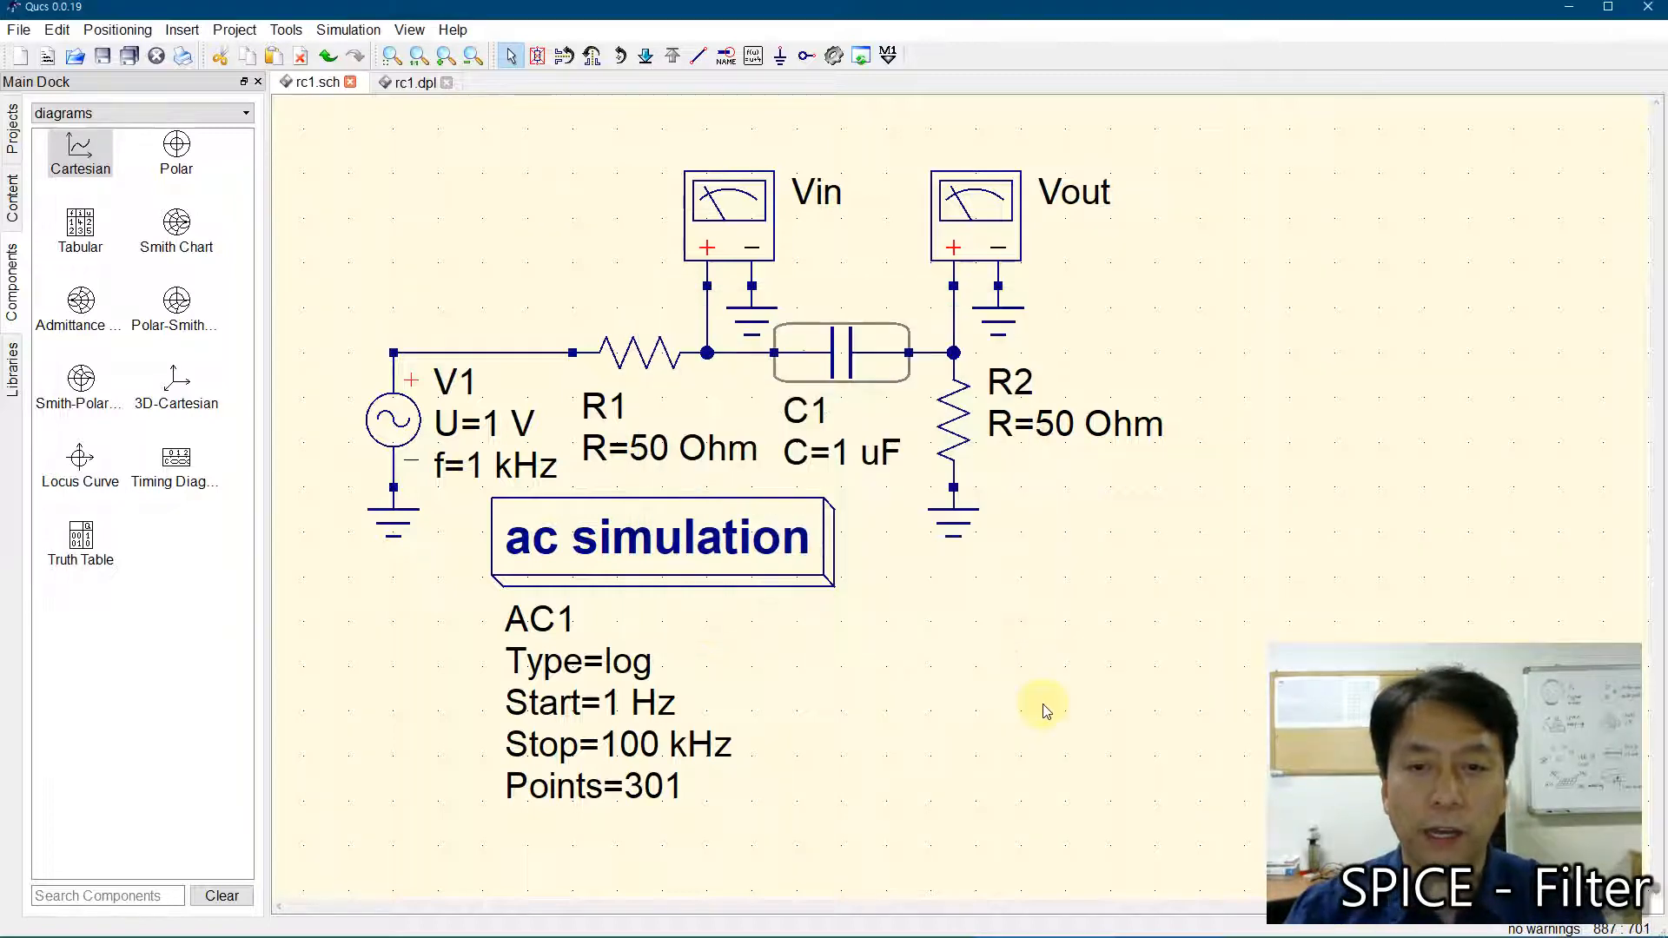
click(834, 57)
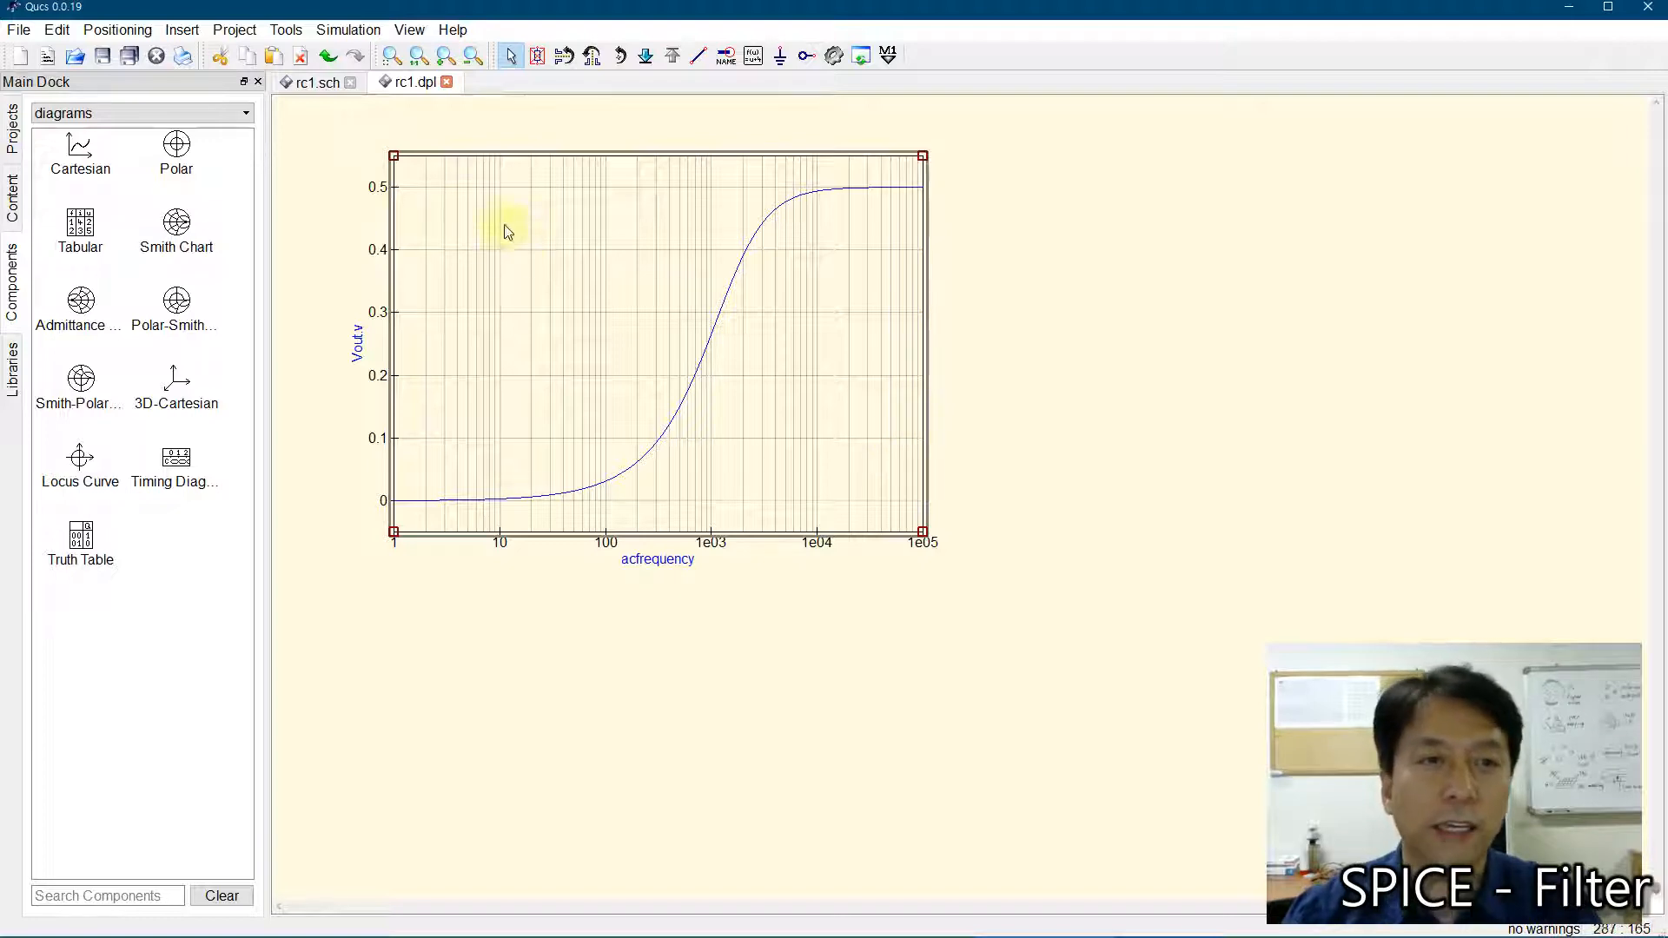
- Set capacitor C1 in the rc1 schematic to 10 uF and rerun the simulation
click(316, 87)
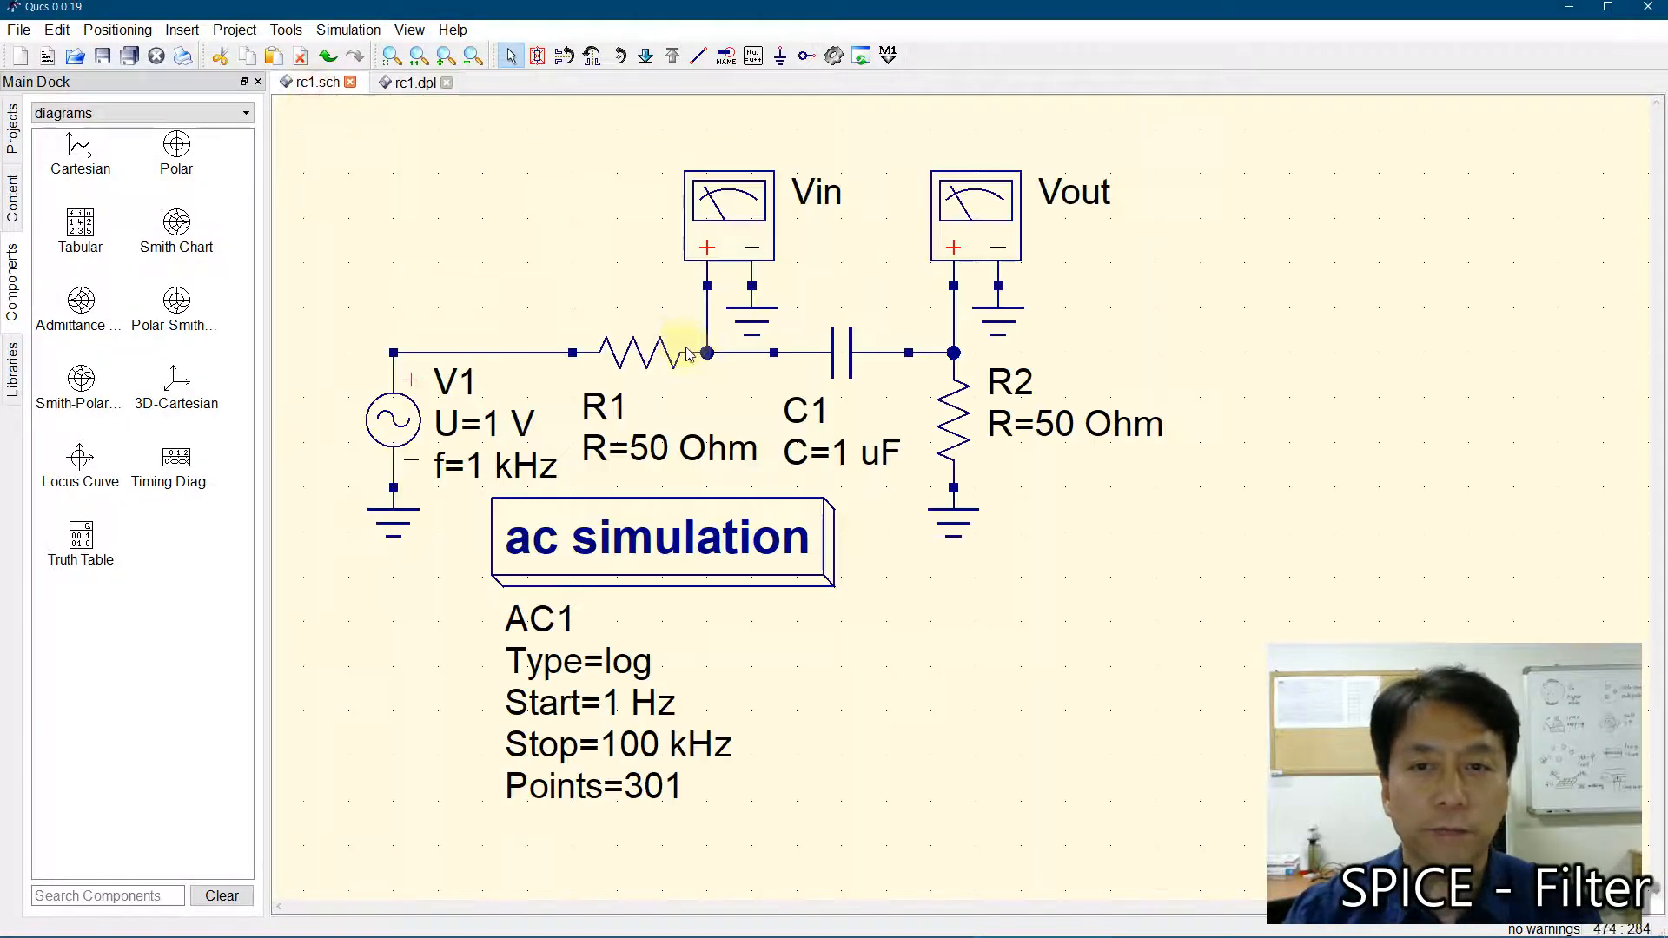
double_click(727, 223)
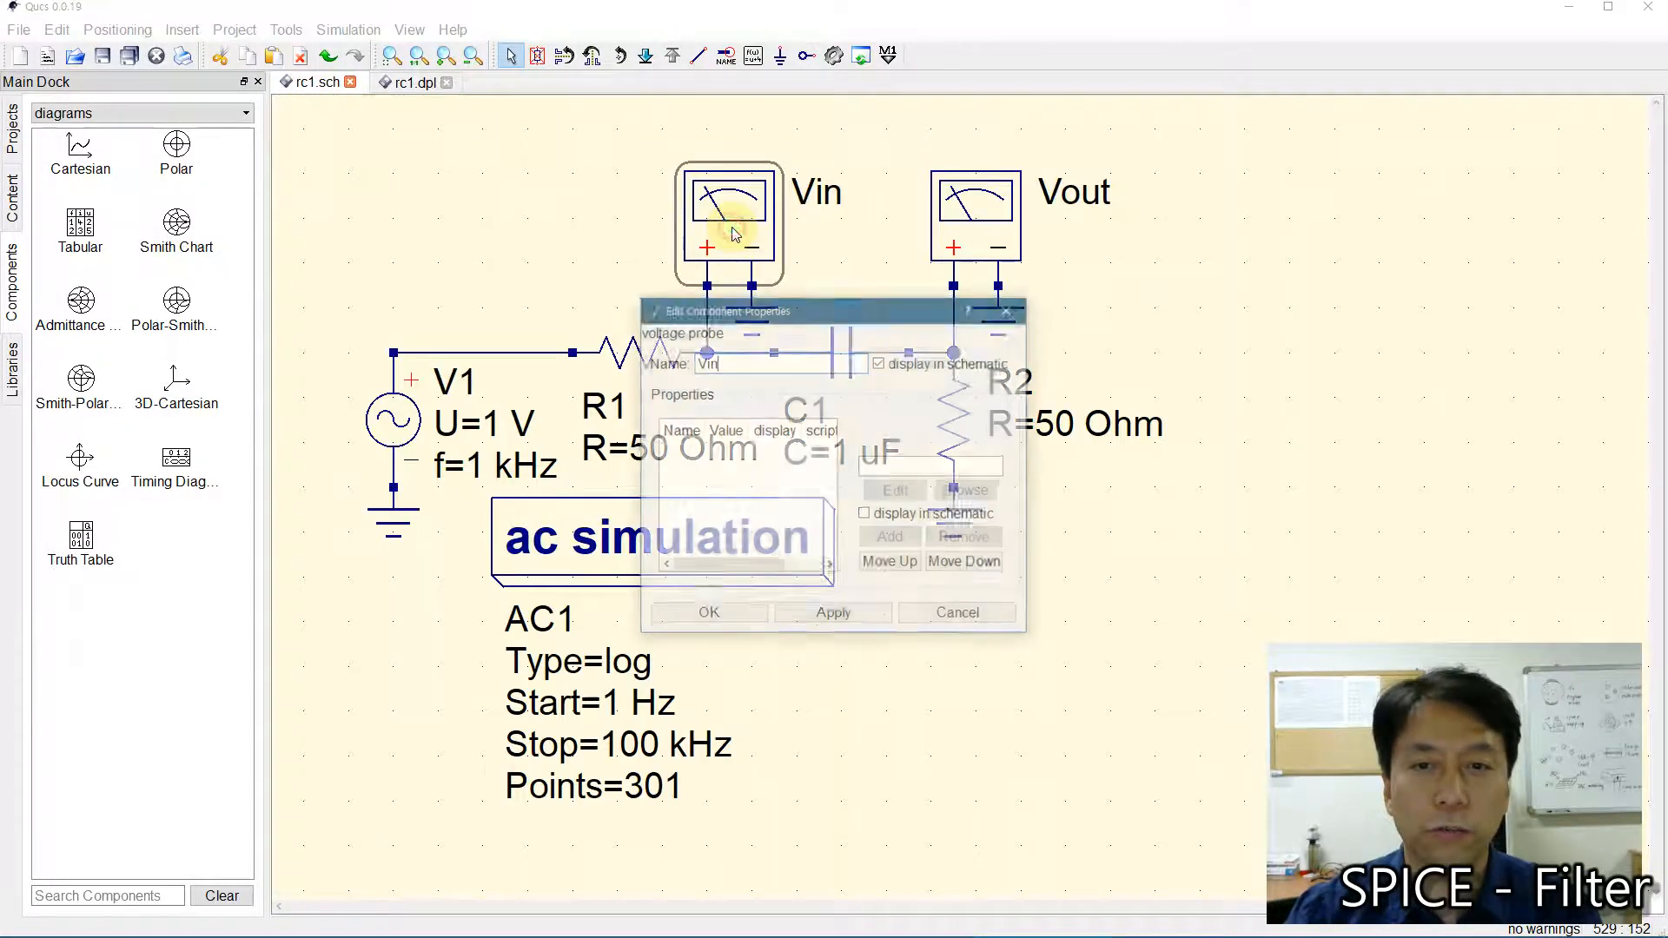
click(1009, 309)
click(830, 358)
double_click(829, 359)
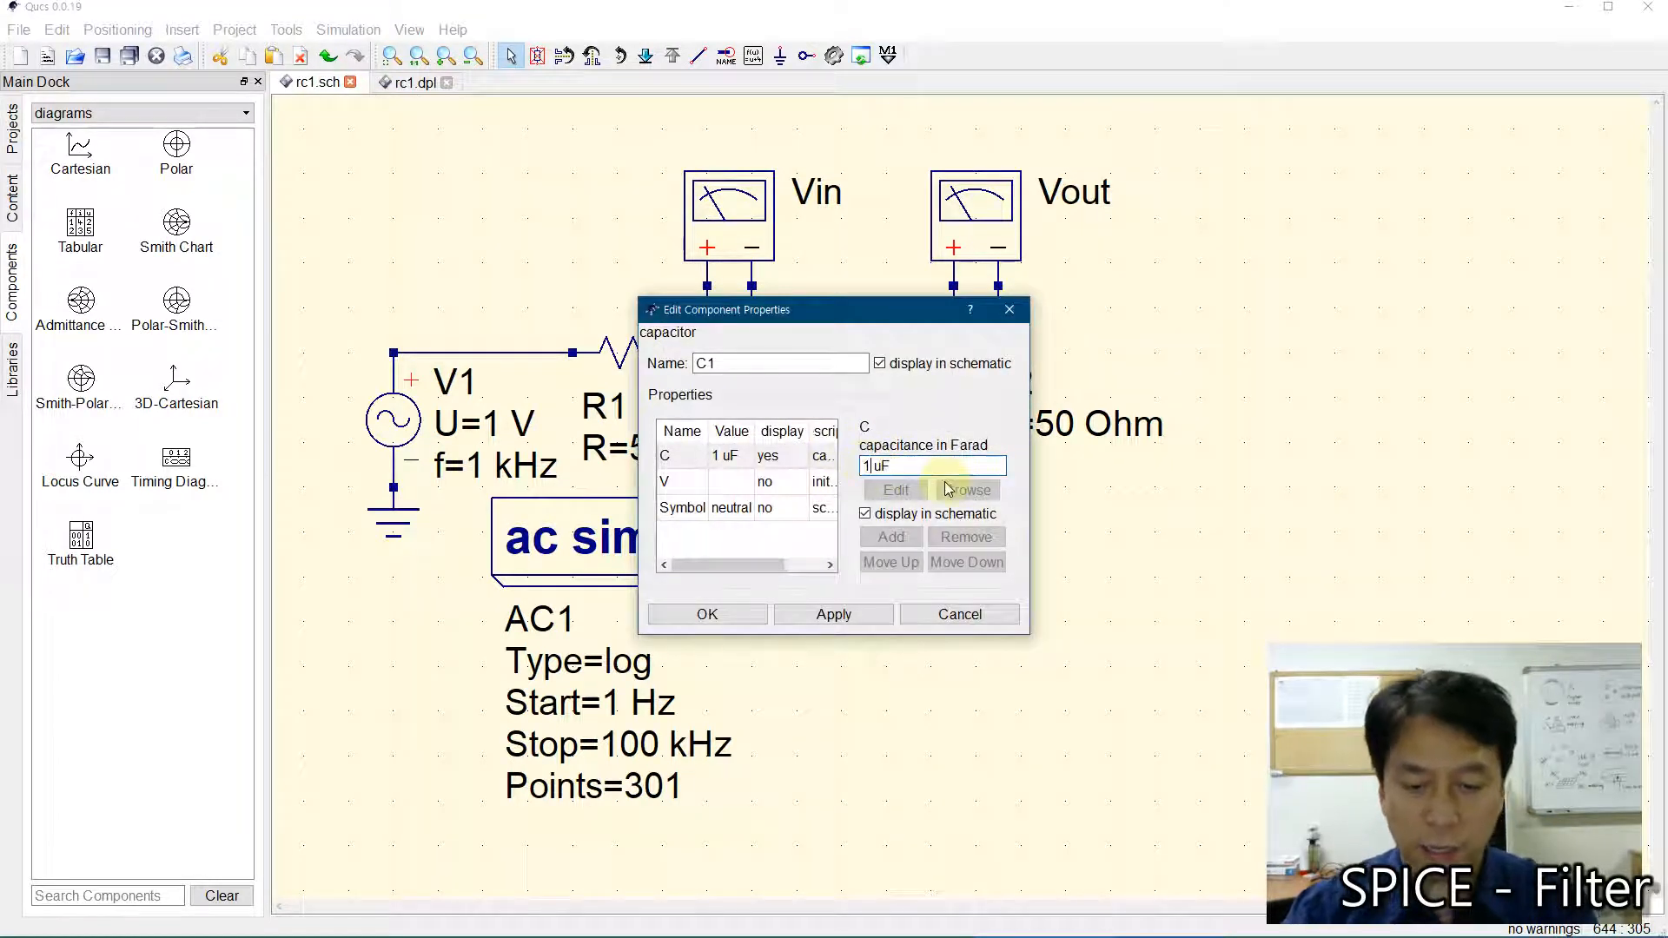
text(0)
click(708, 614)
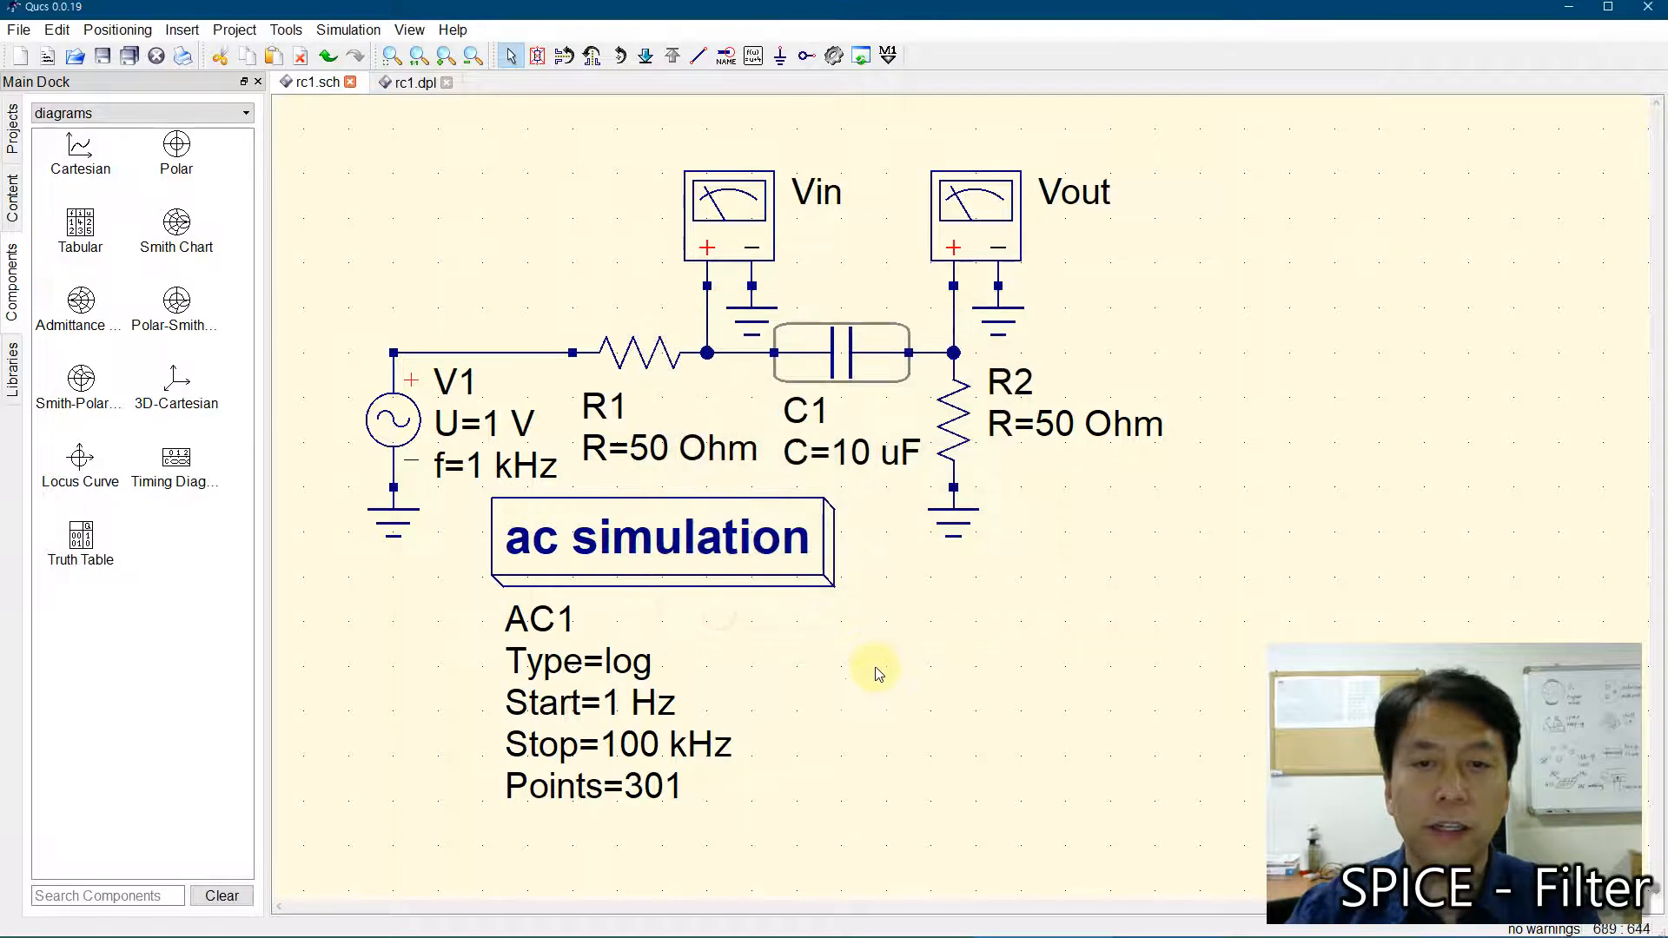
click(878, 673)
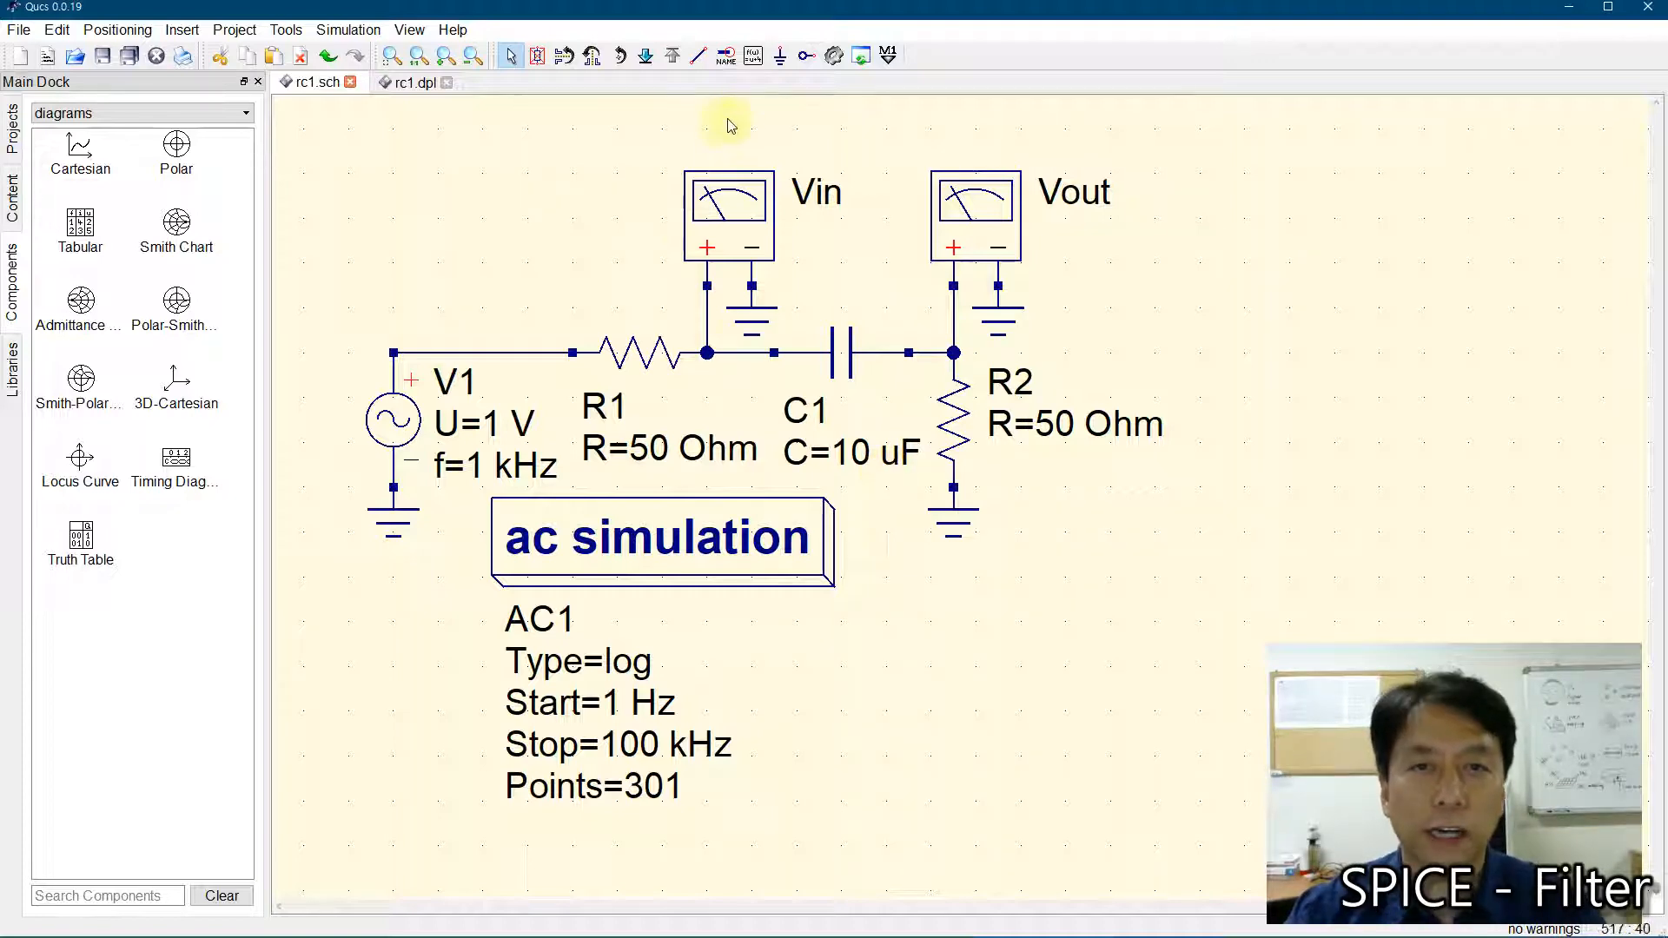
click(833, 59)
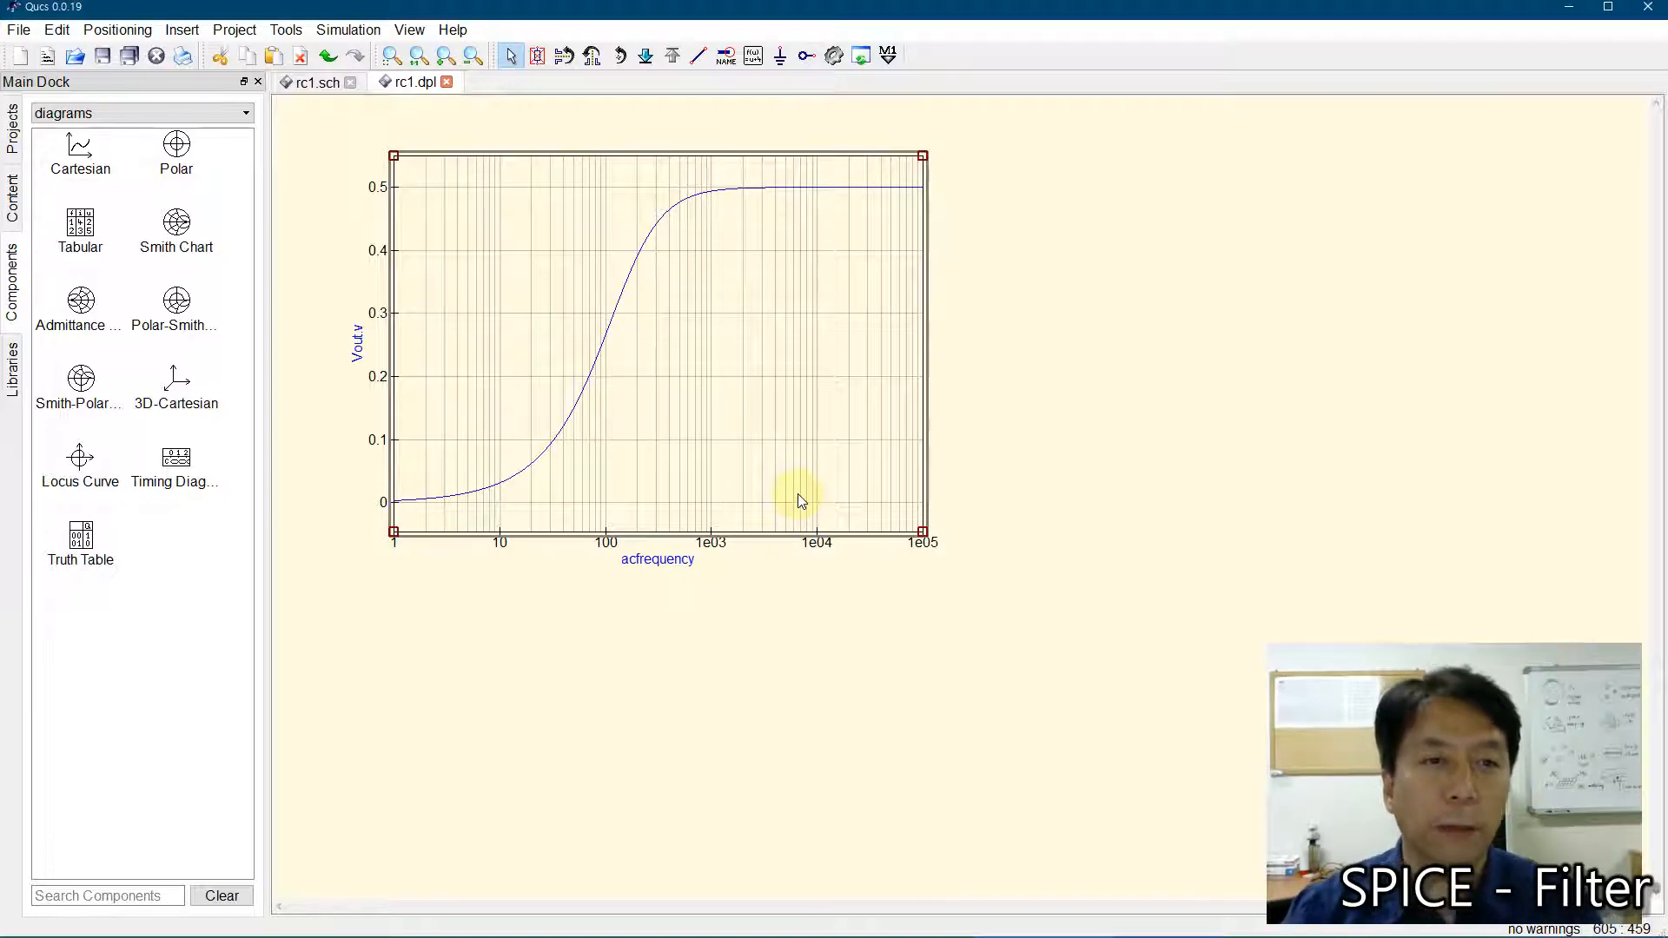
- Place an equation block in the rc1 schematic, to the right of the Vout probe
click(306, 87)
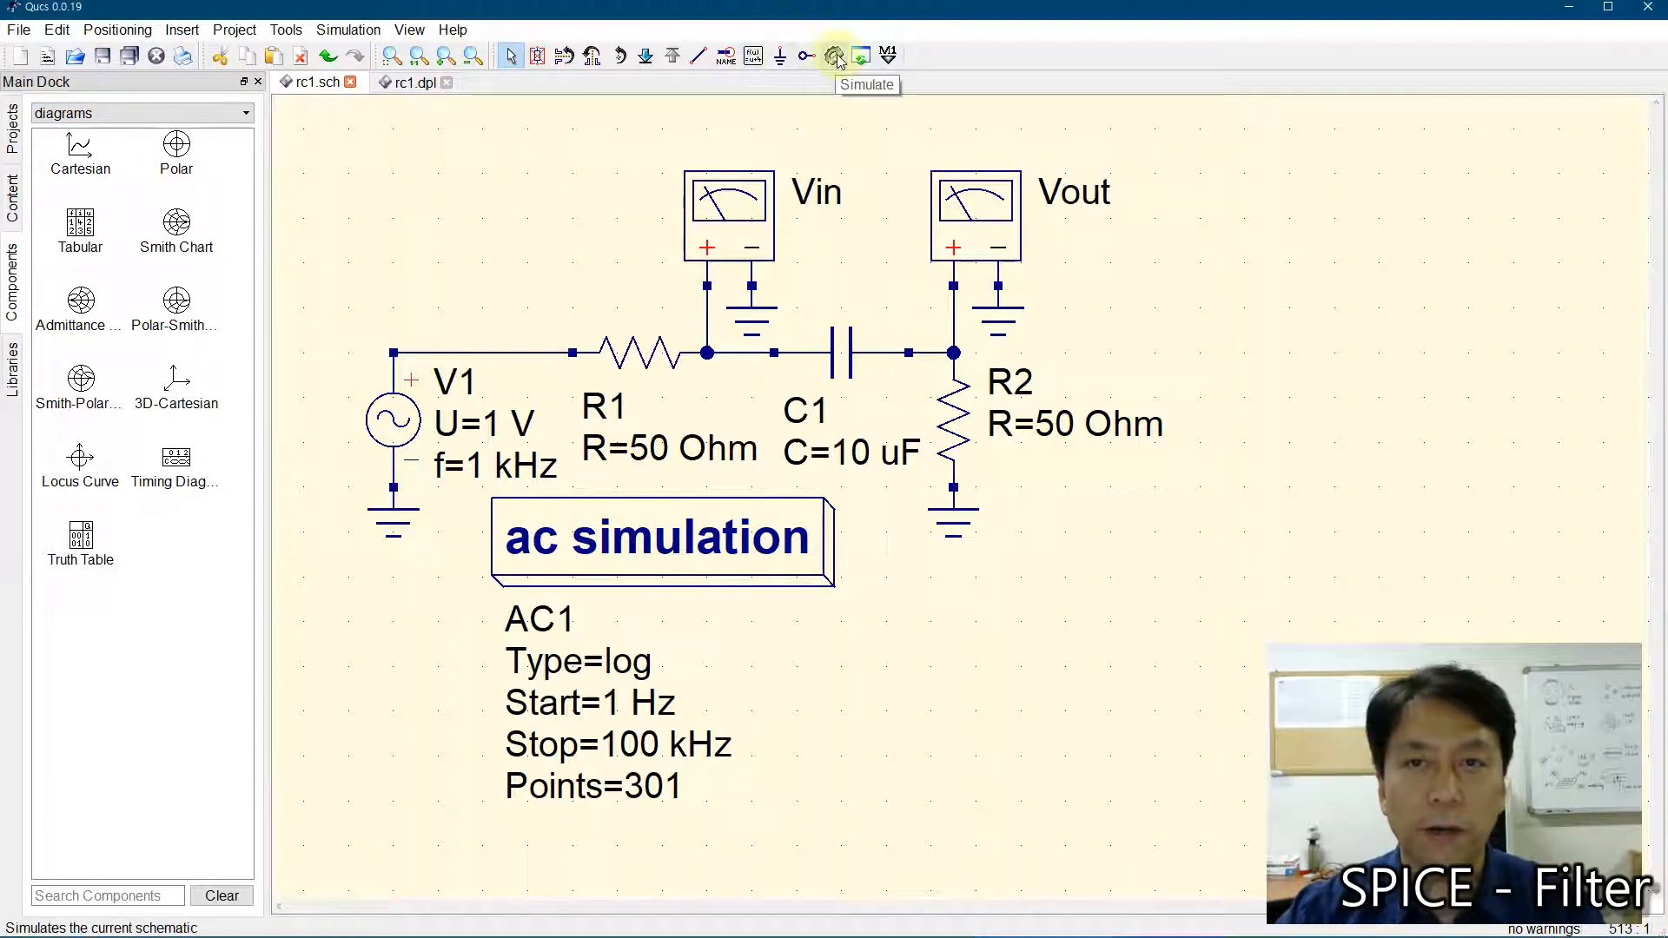
click(754, 56)
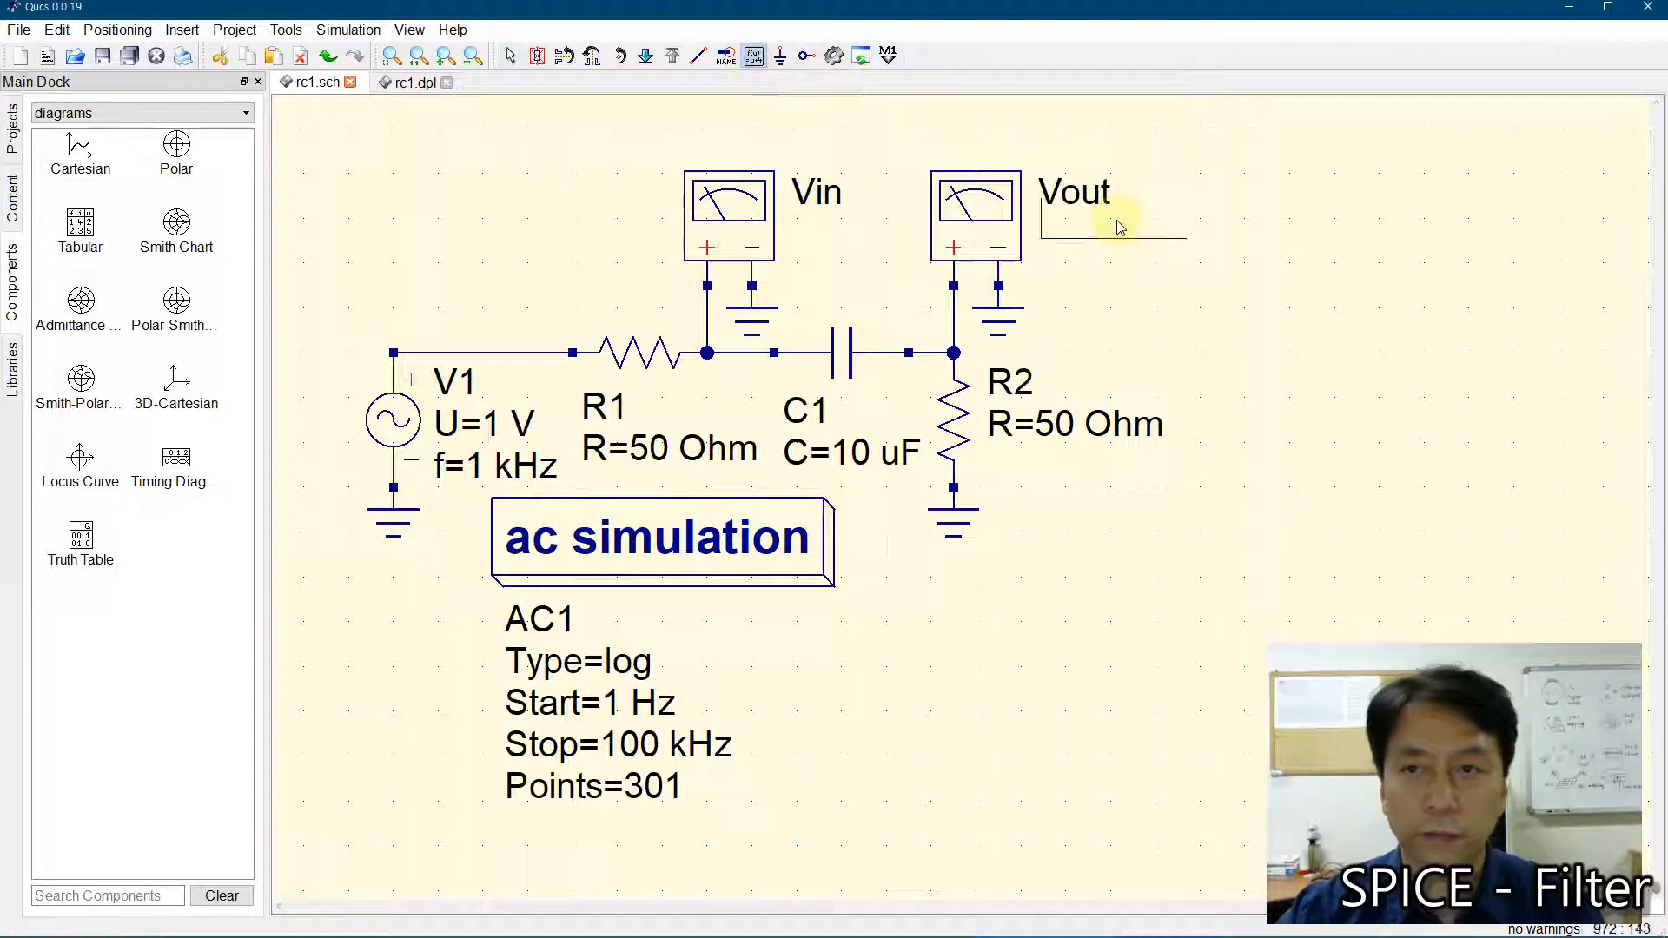
click(1341, 279)
key(Escape)
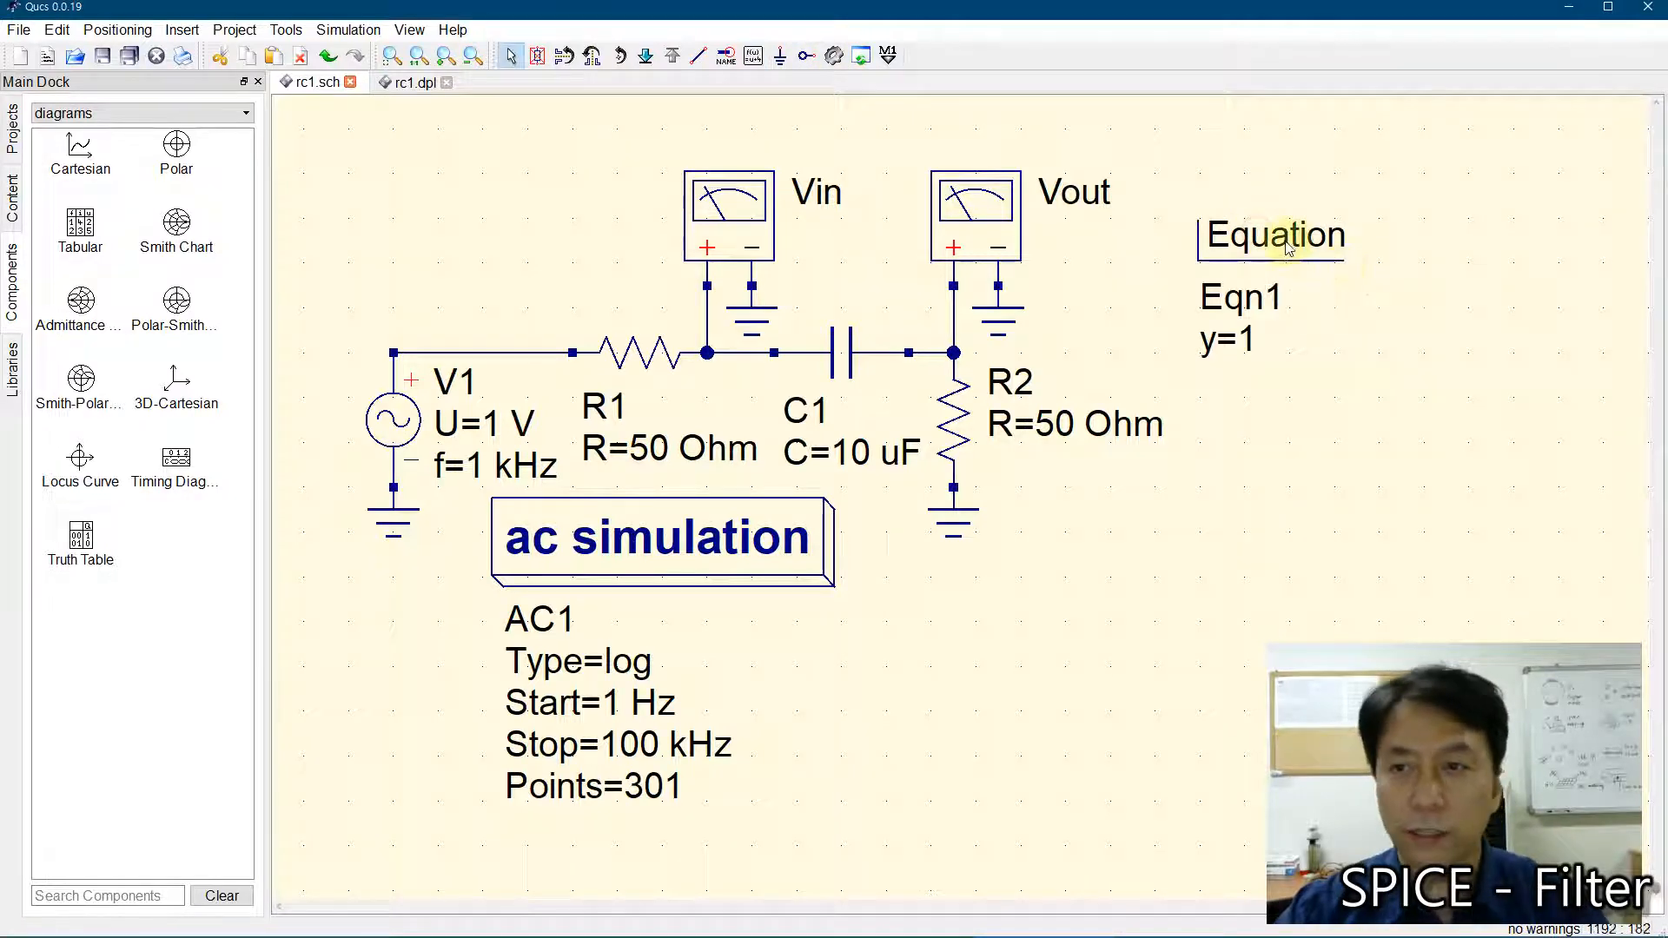
- Rename the equation block's variable y to vr and set its expression to Vout.v/Vin.v
double_click(1284, 258)
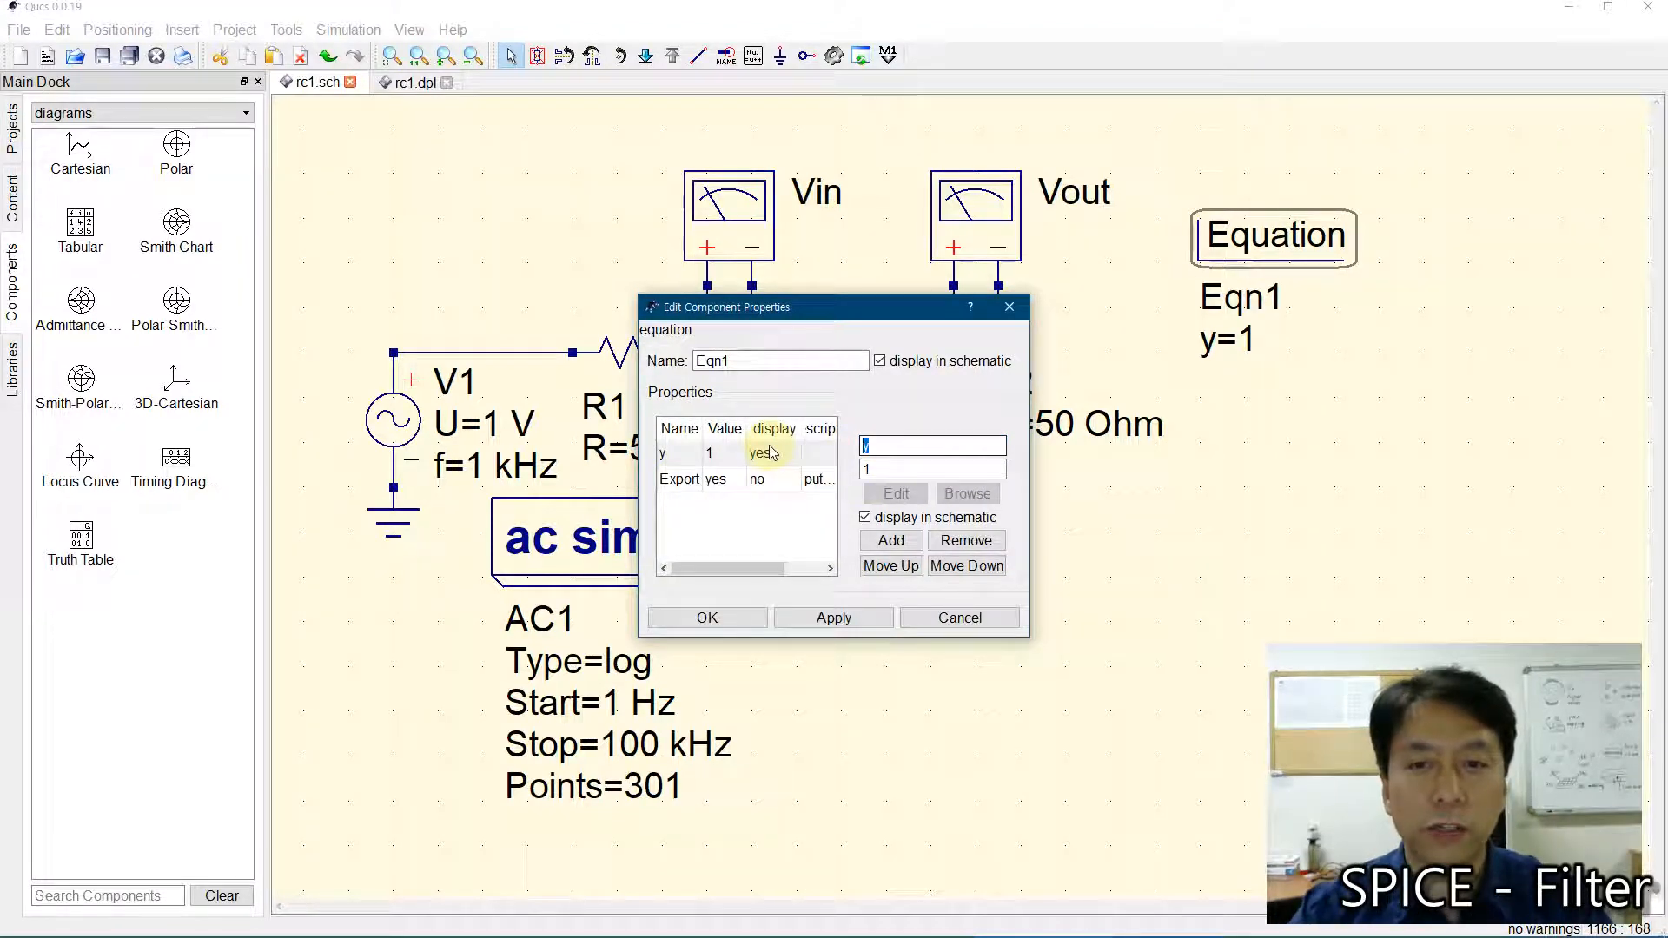
text(vr)
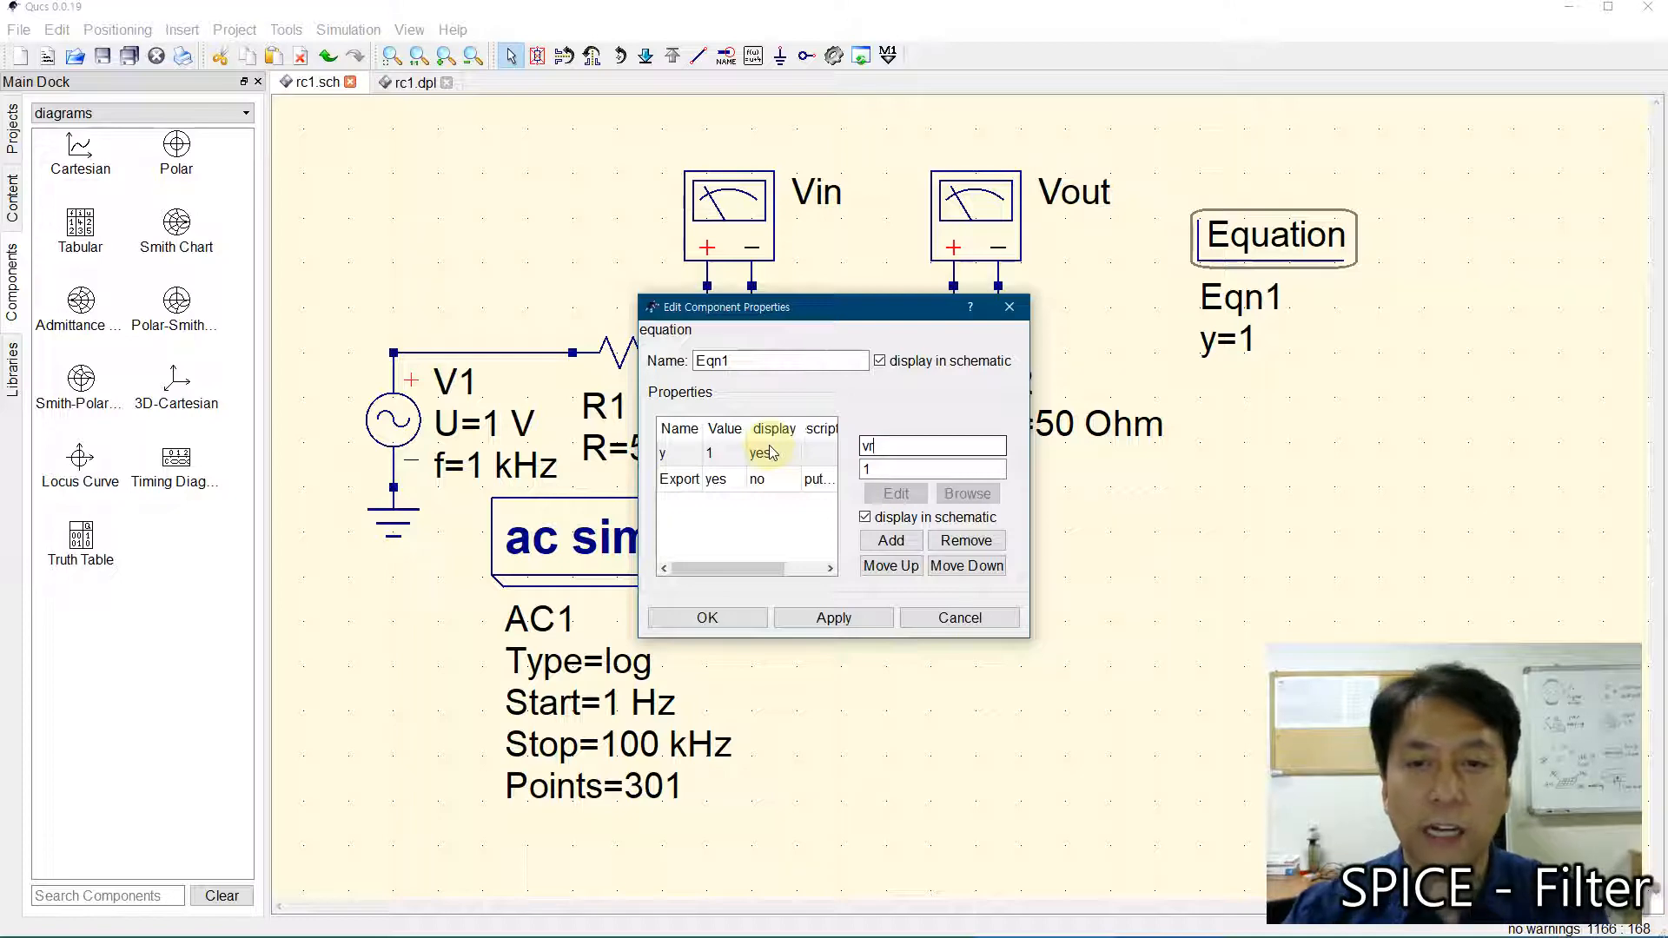
click(900, 467)
key(ctrl+a)
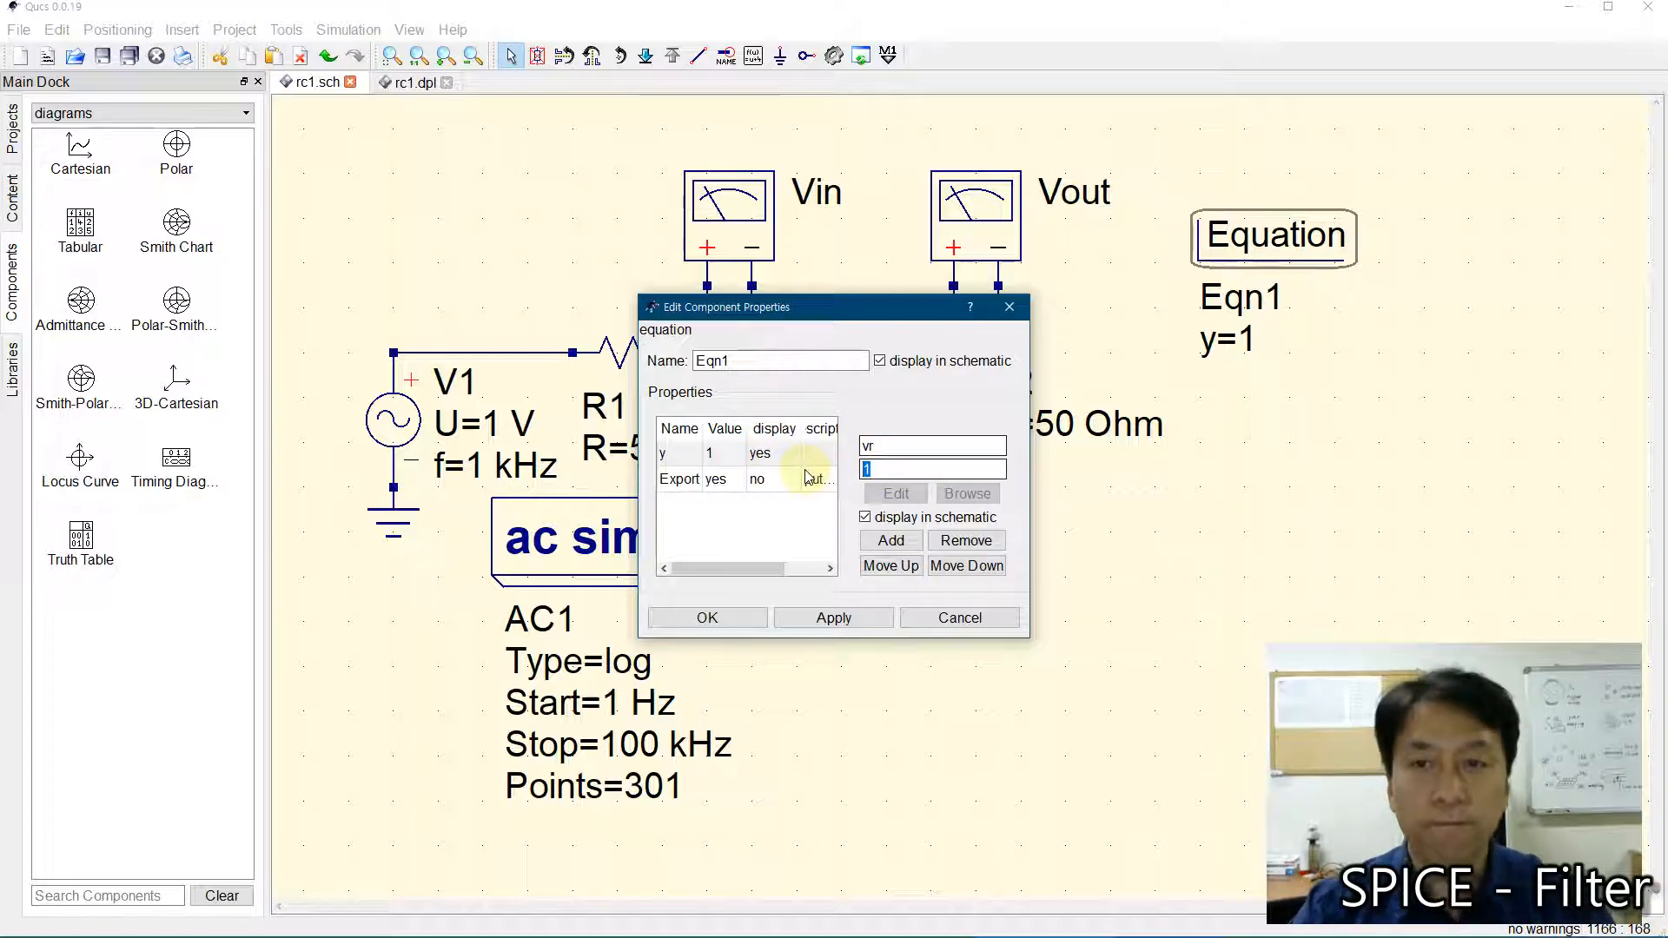
text(Vout)
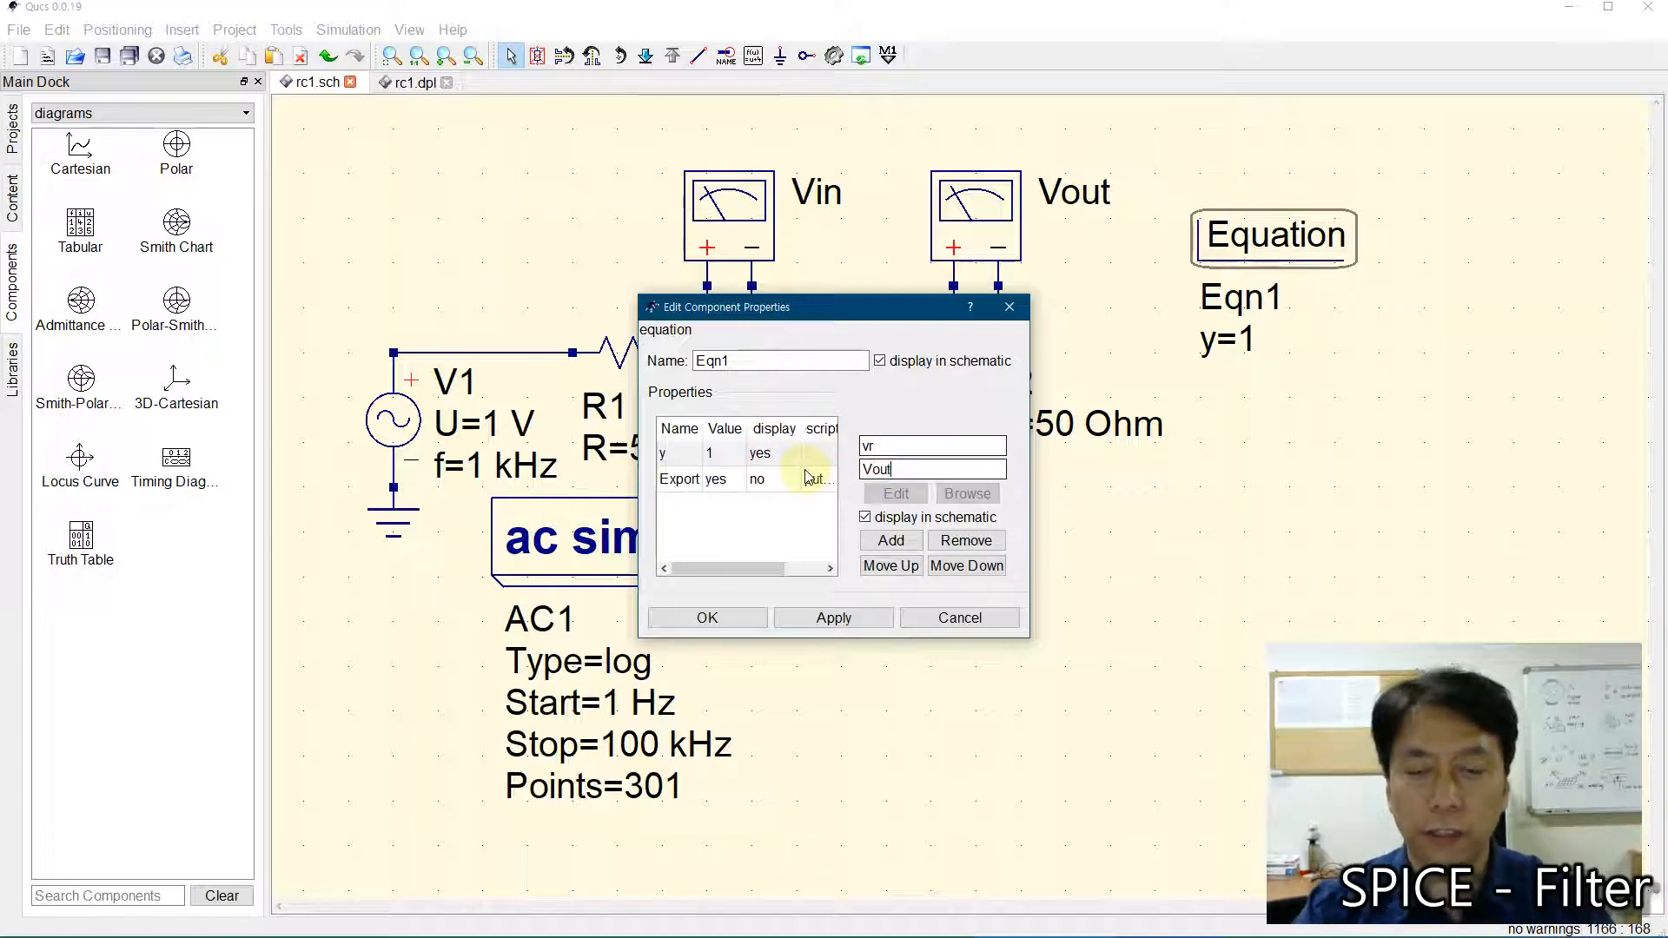
text(.v/)
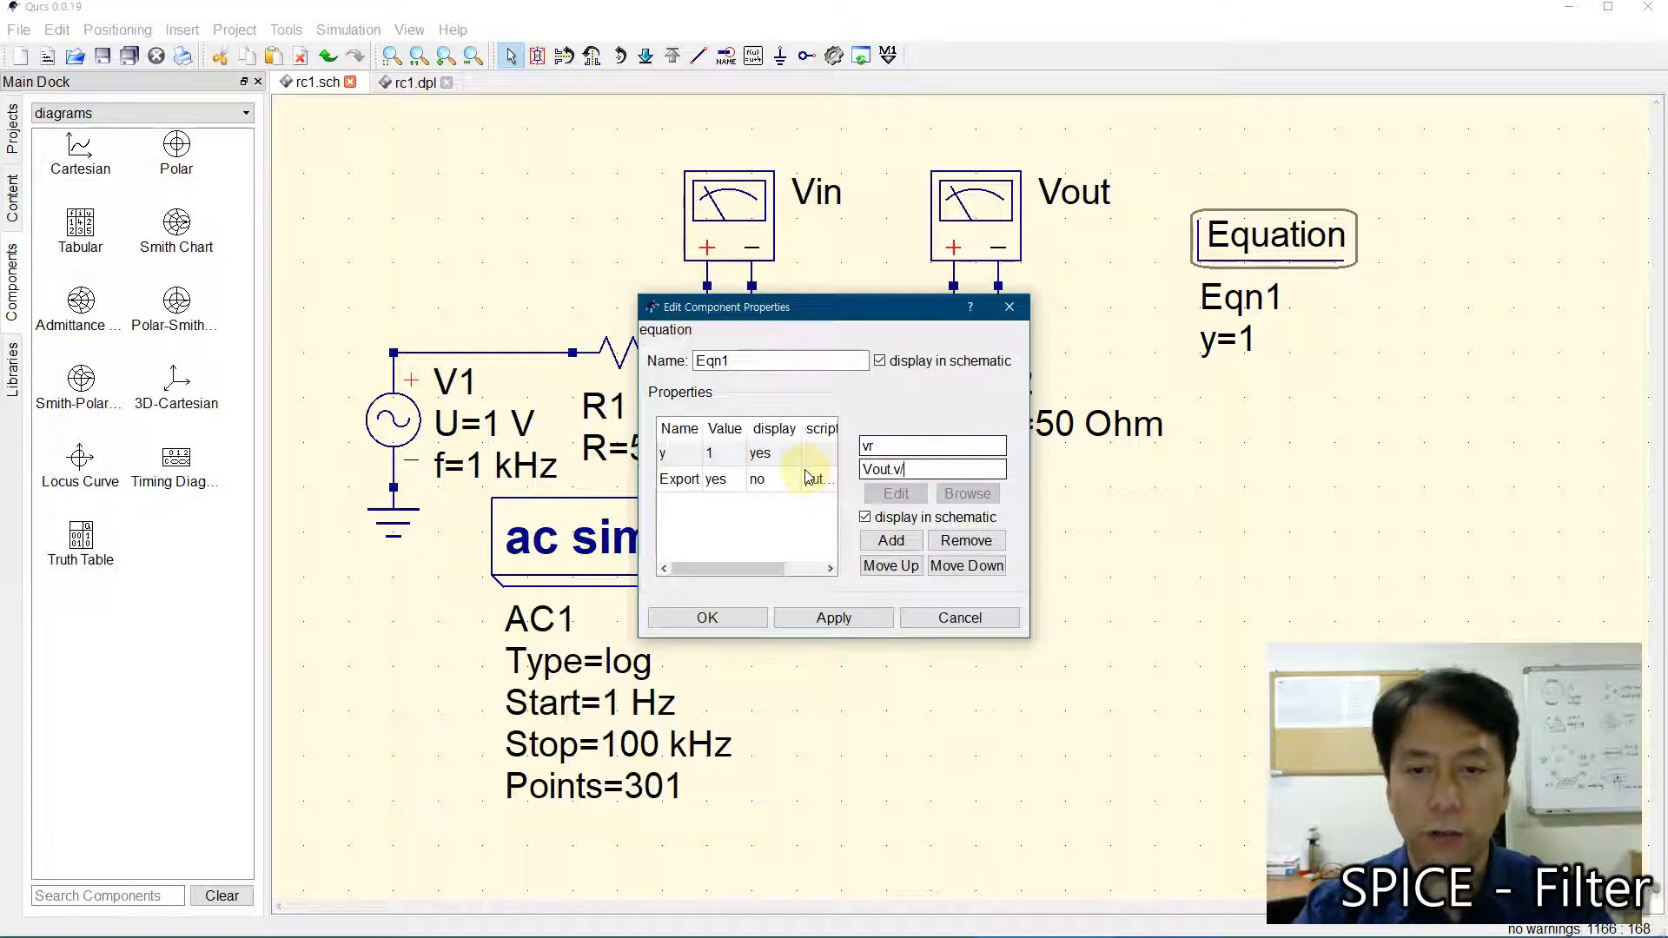
text(Vin.v)
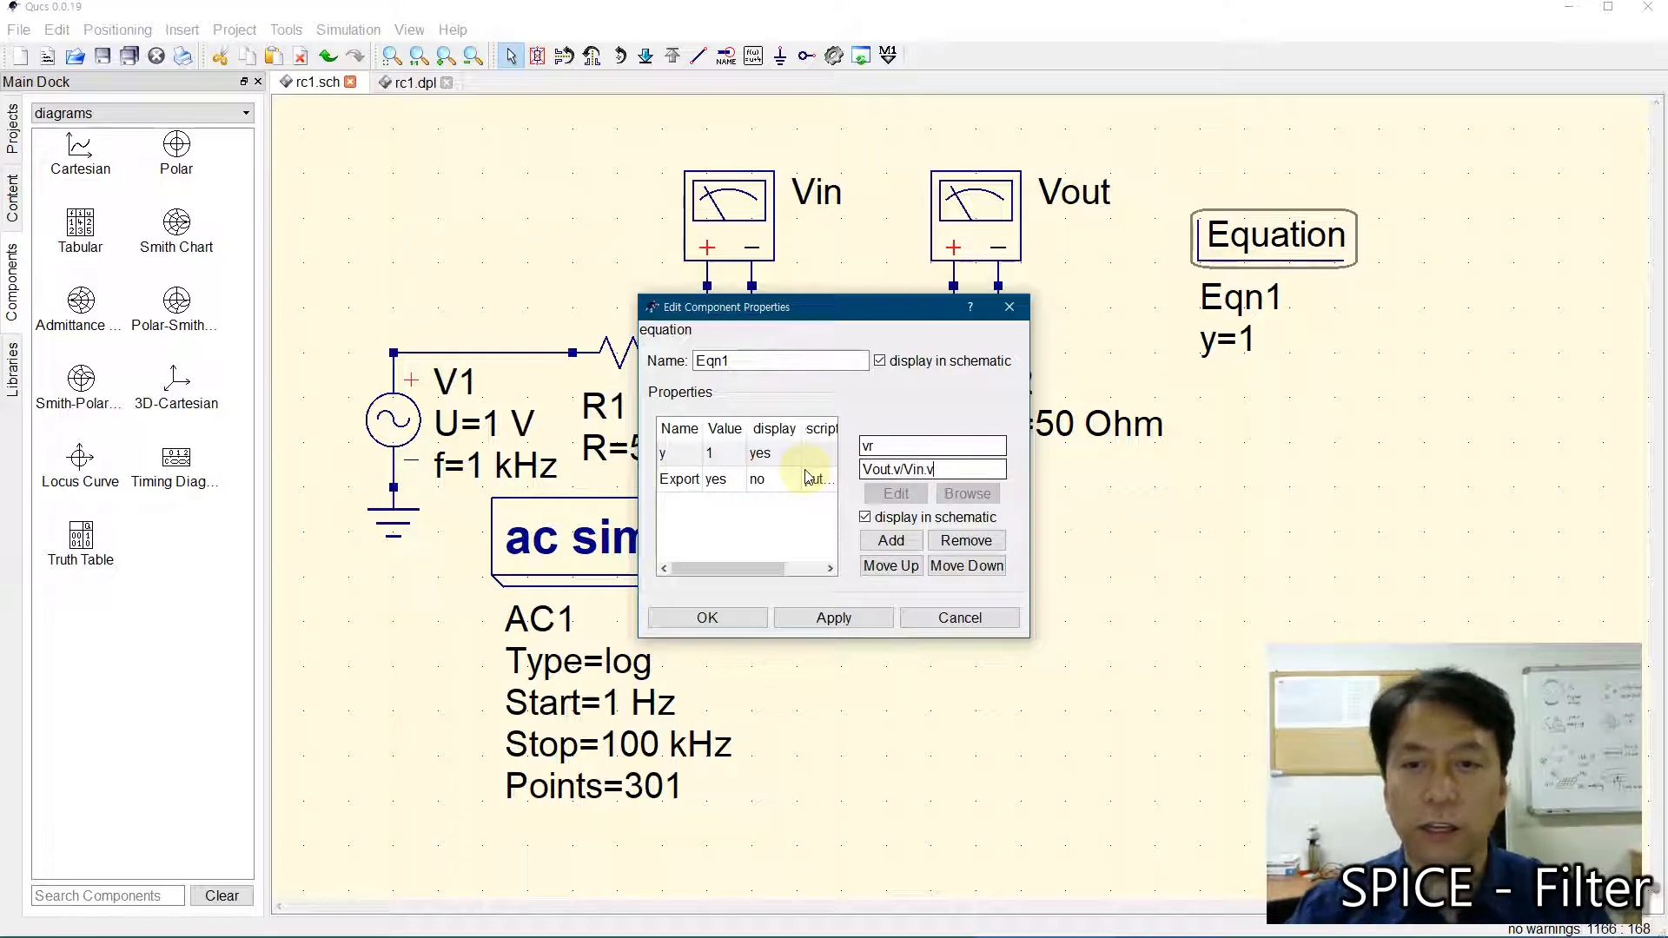
drag(862, 469, 895, 474)
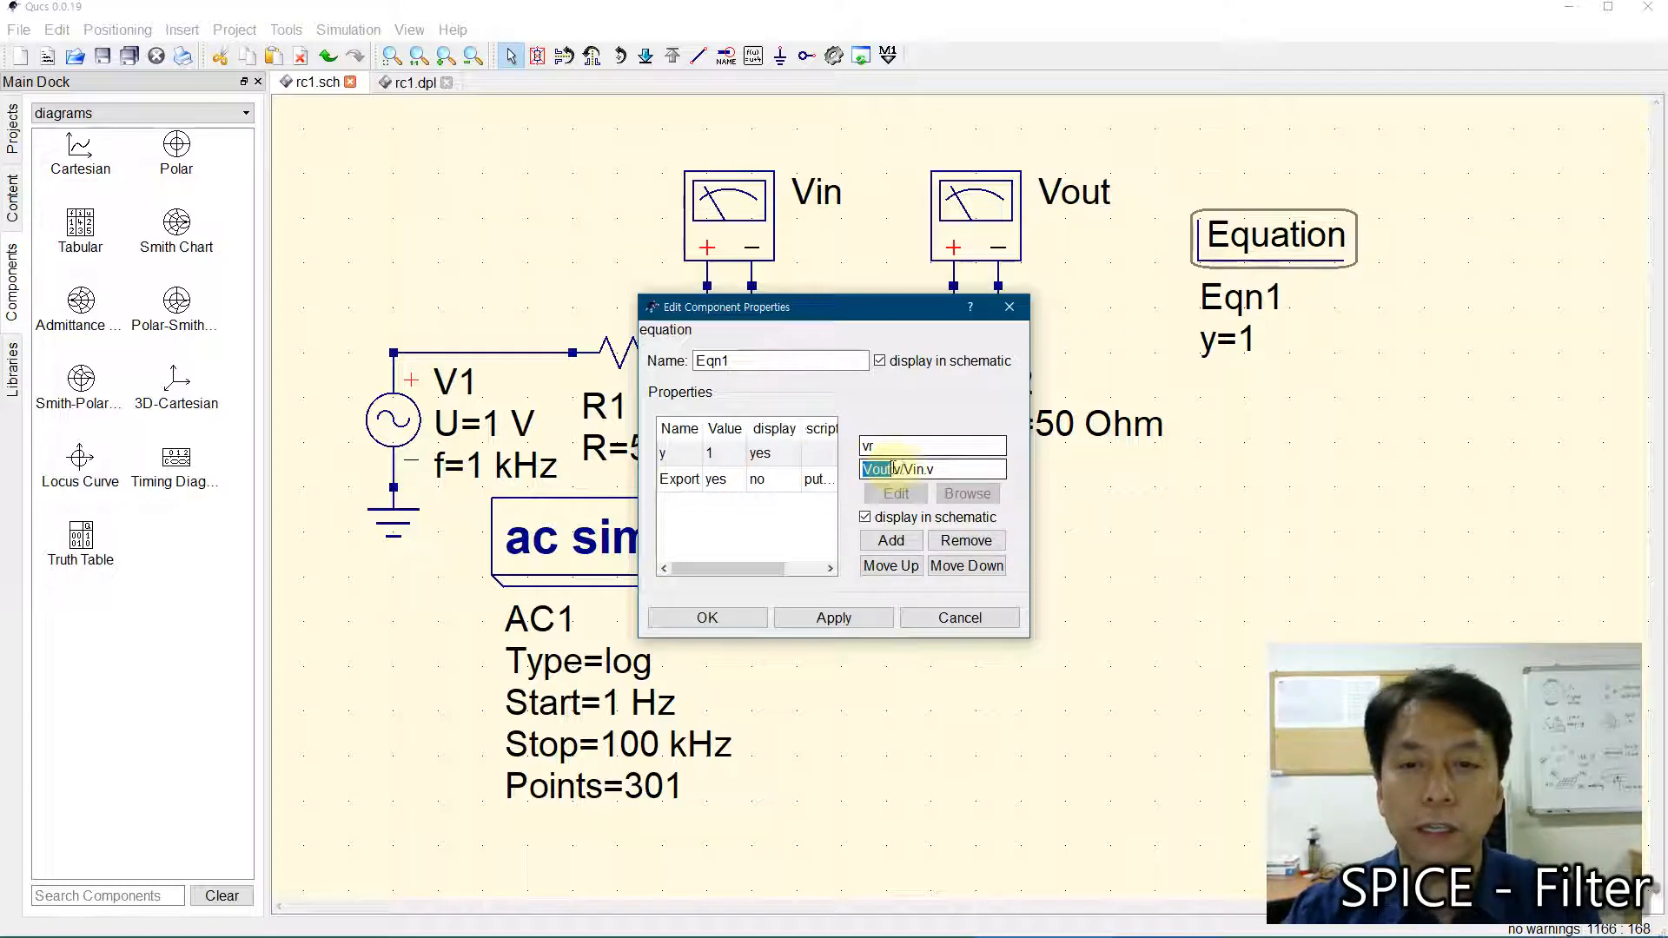
click(928, 469)
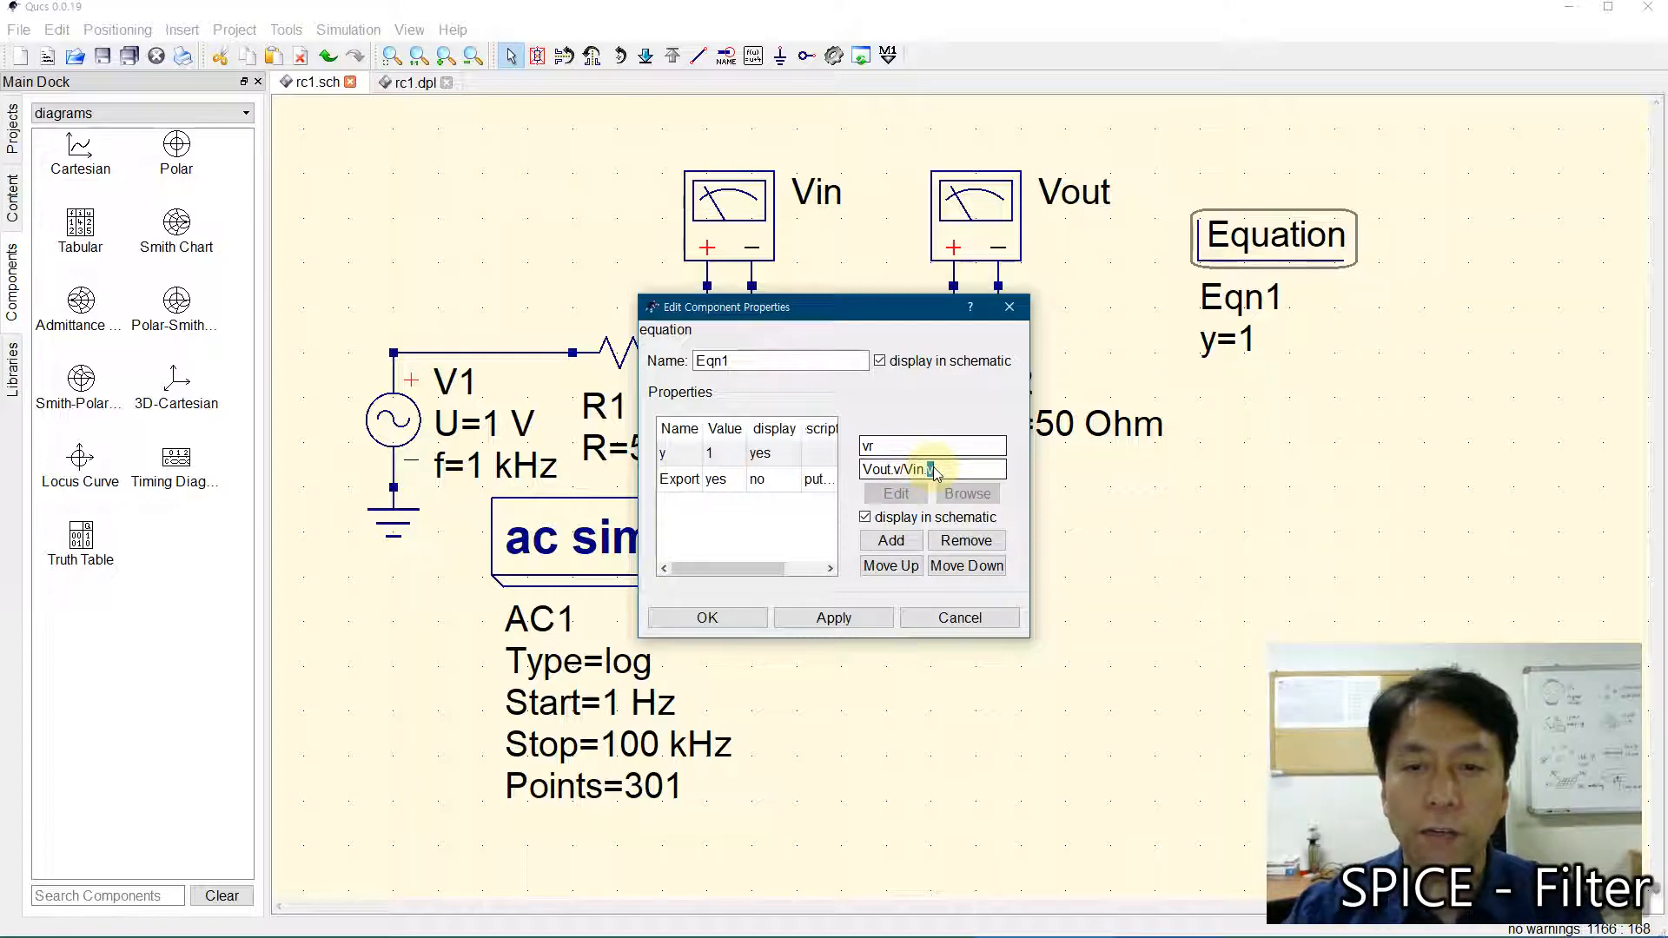
drag(928, 469, 972, 470)
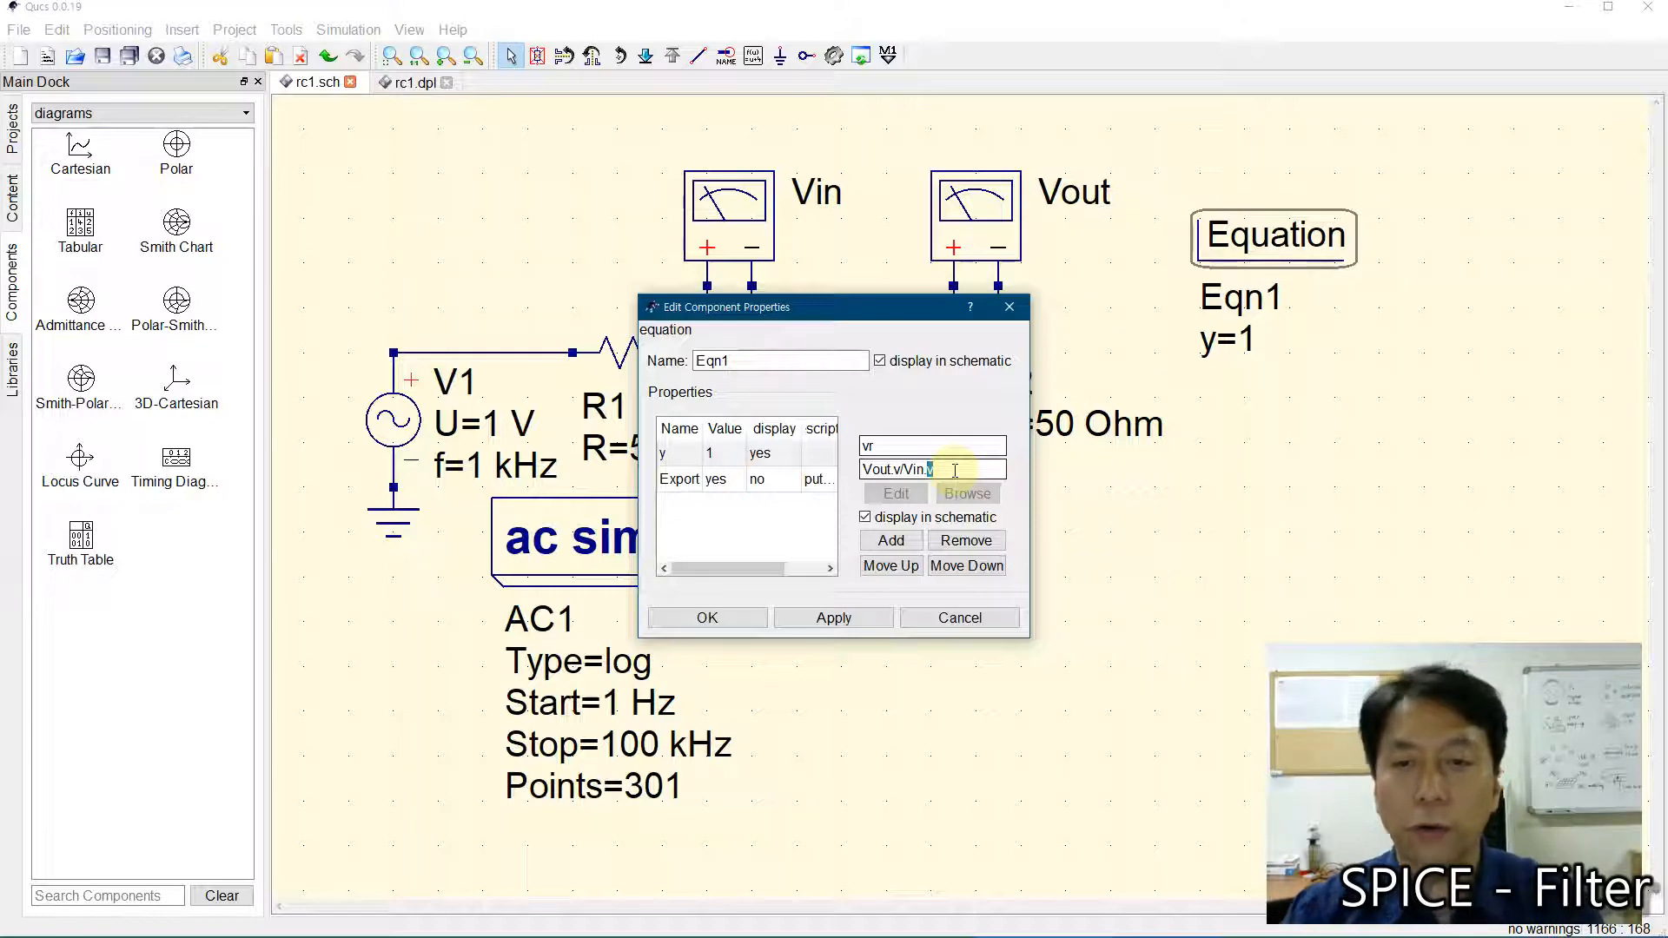
- Change the vr expression to 20*log10(abs(Vout.v/Vin.v)) and move the equation block up beside the Vout label
click(963, 469)
key(Left)
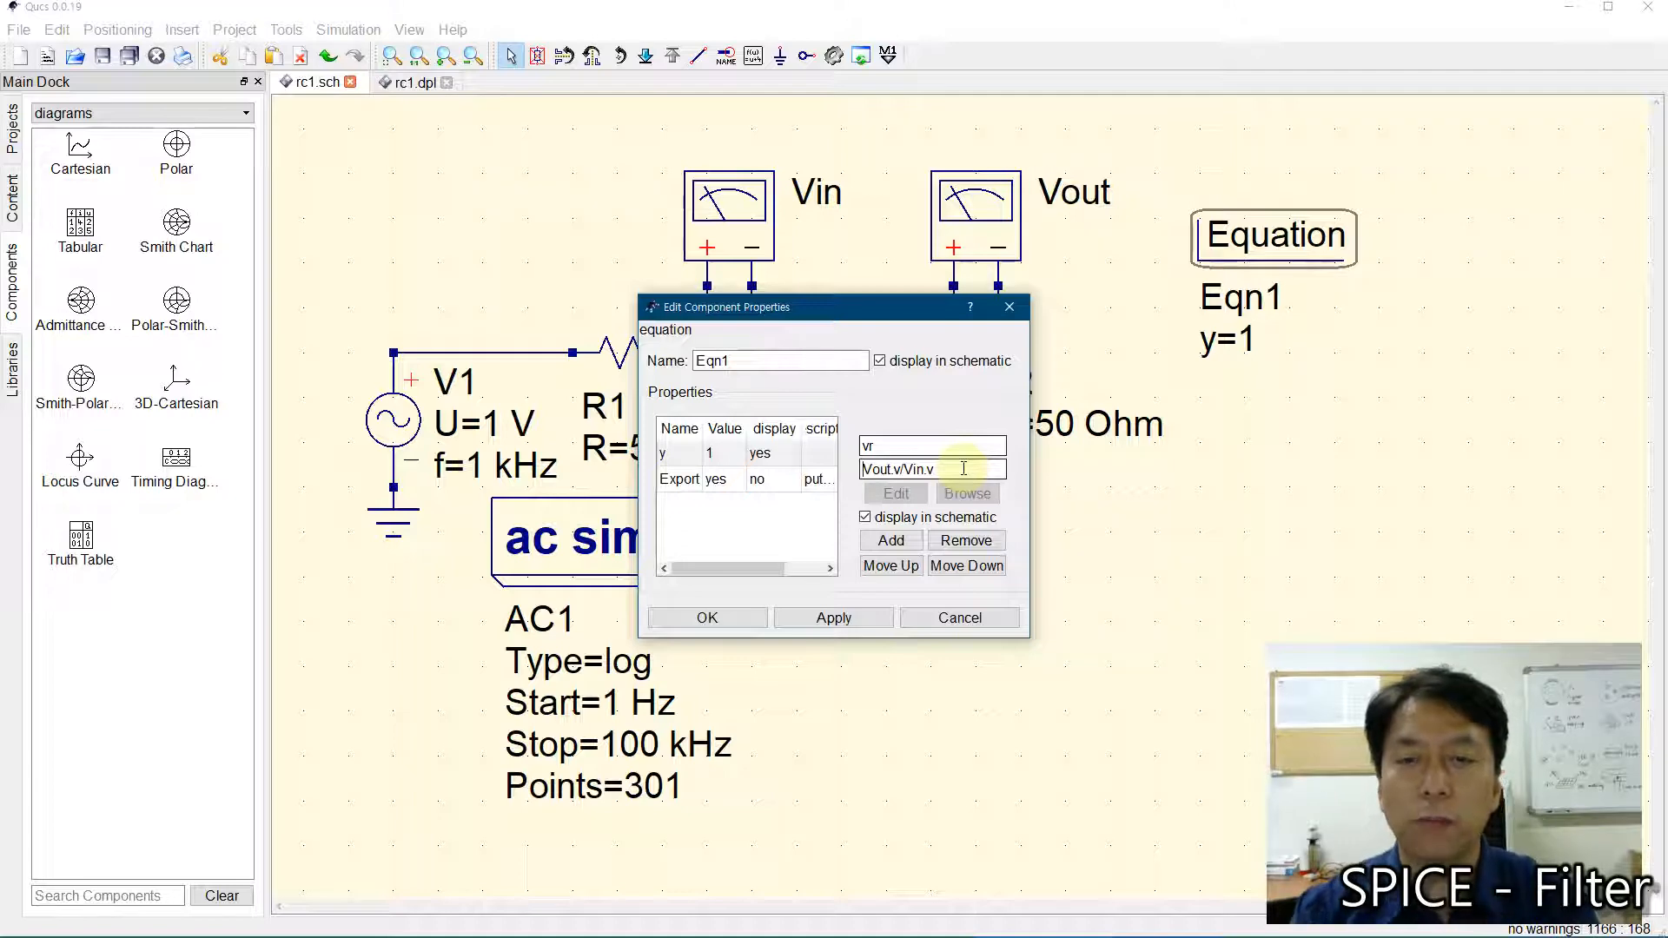
text(abs()
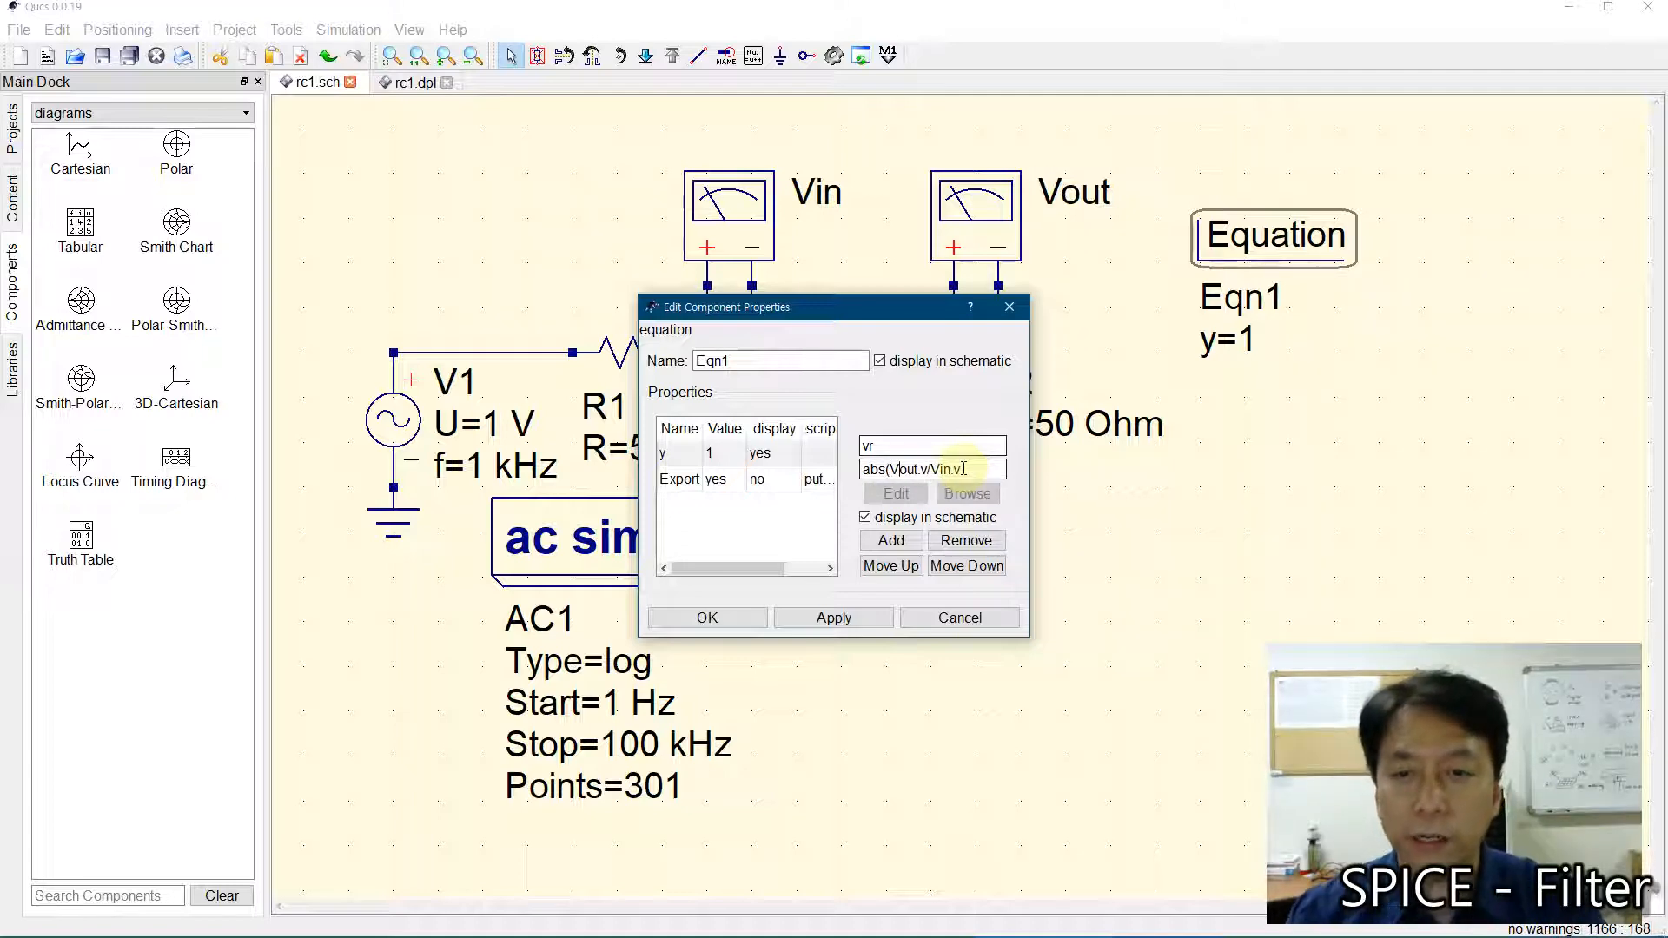
text())
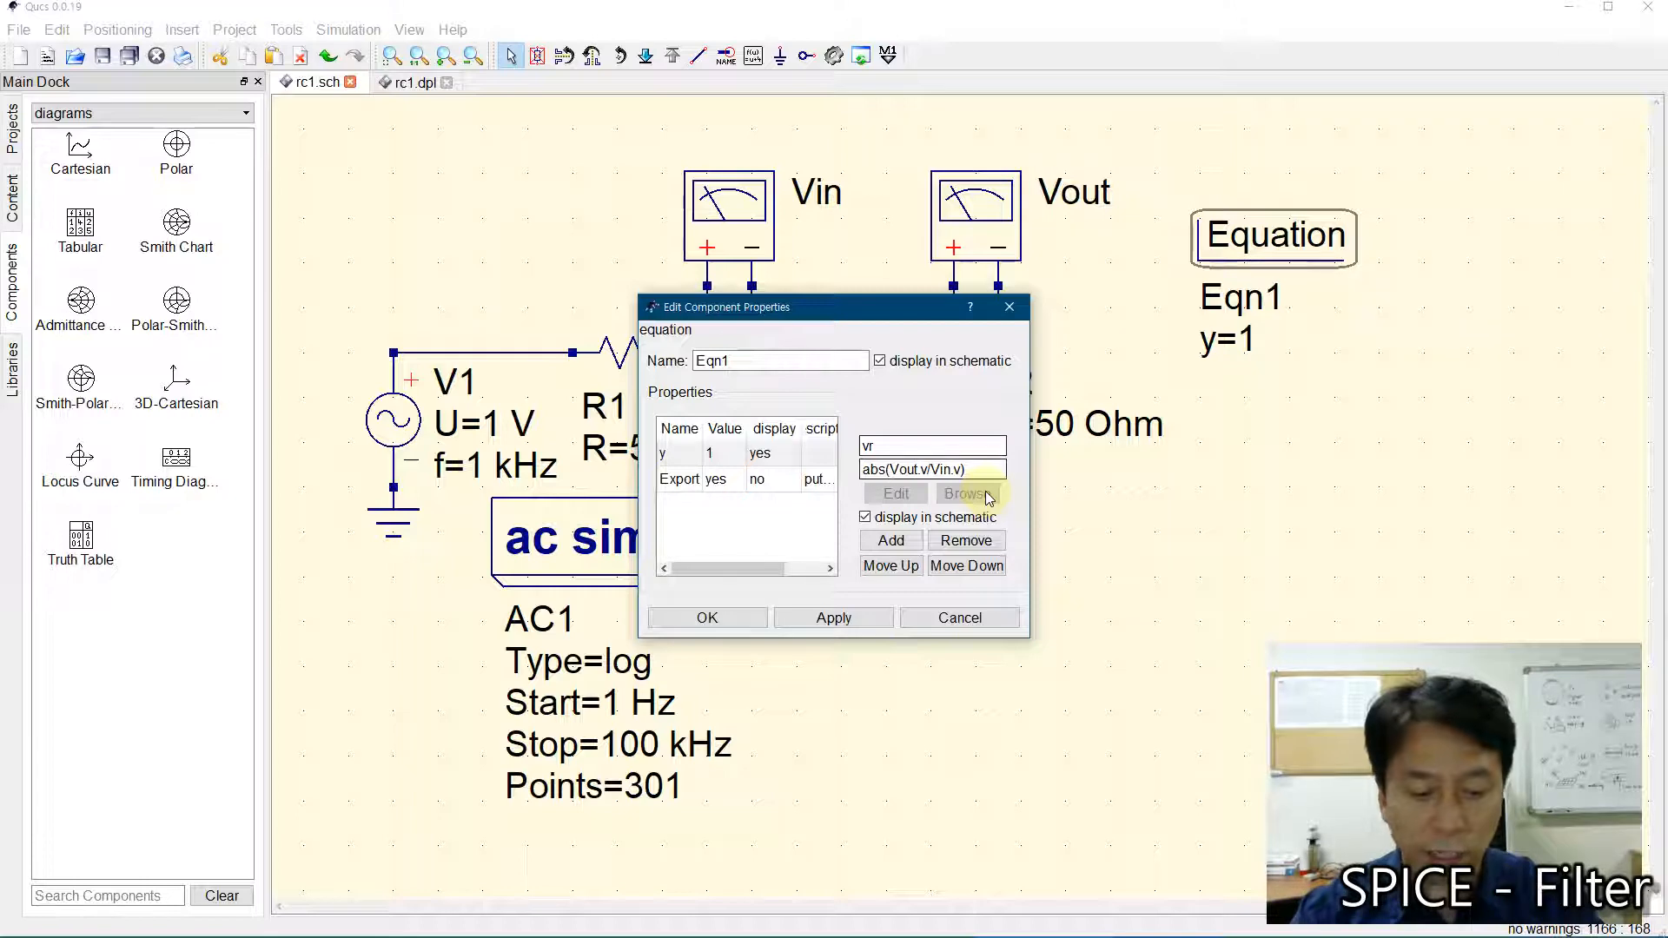
text(20*log1)
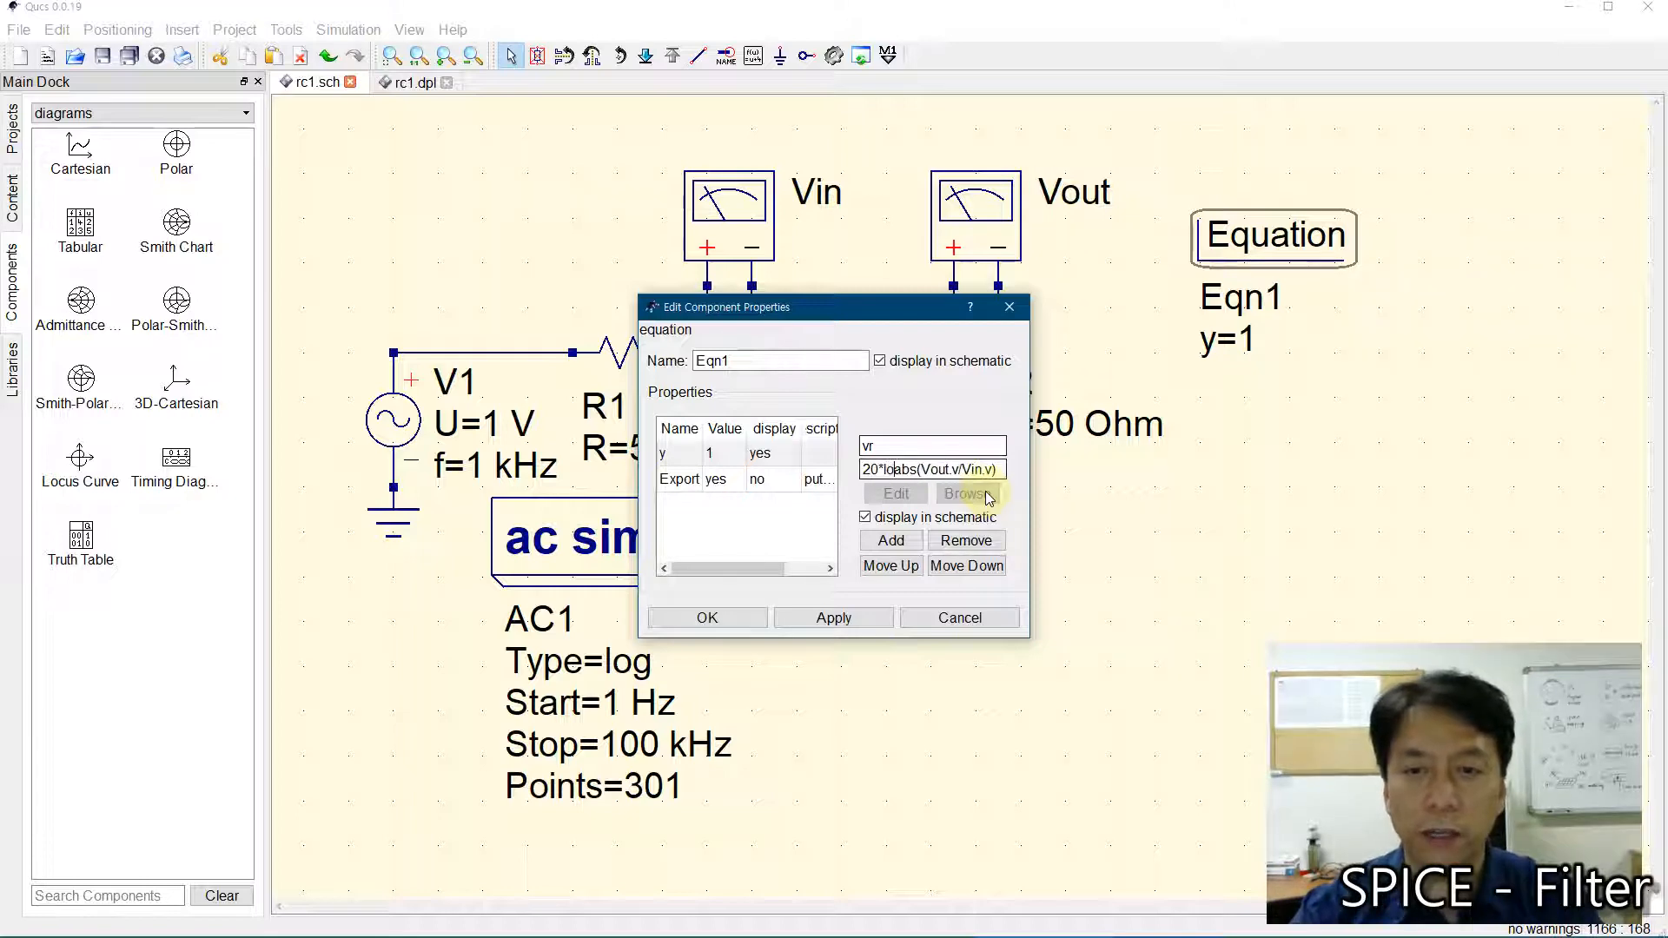
text(0()
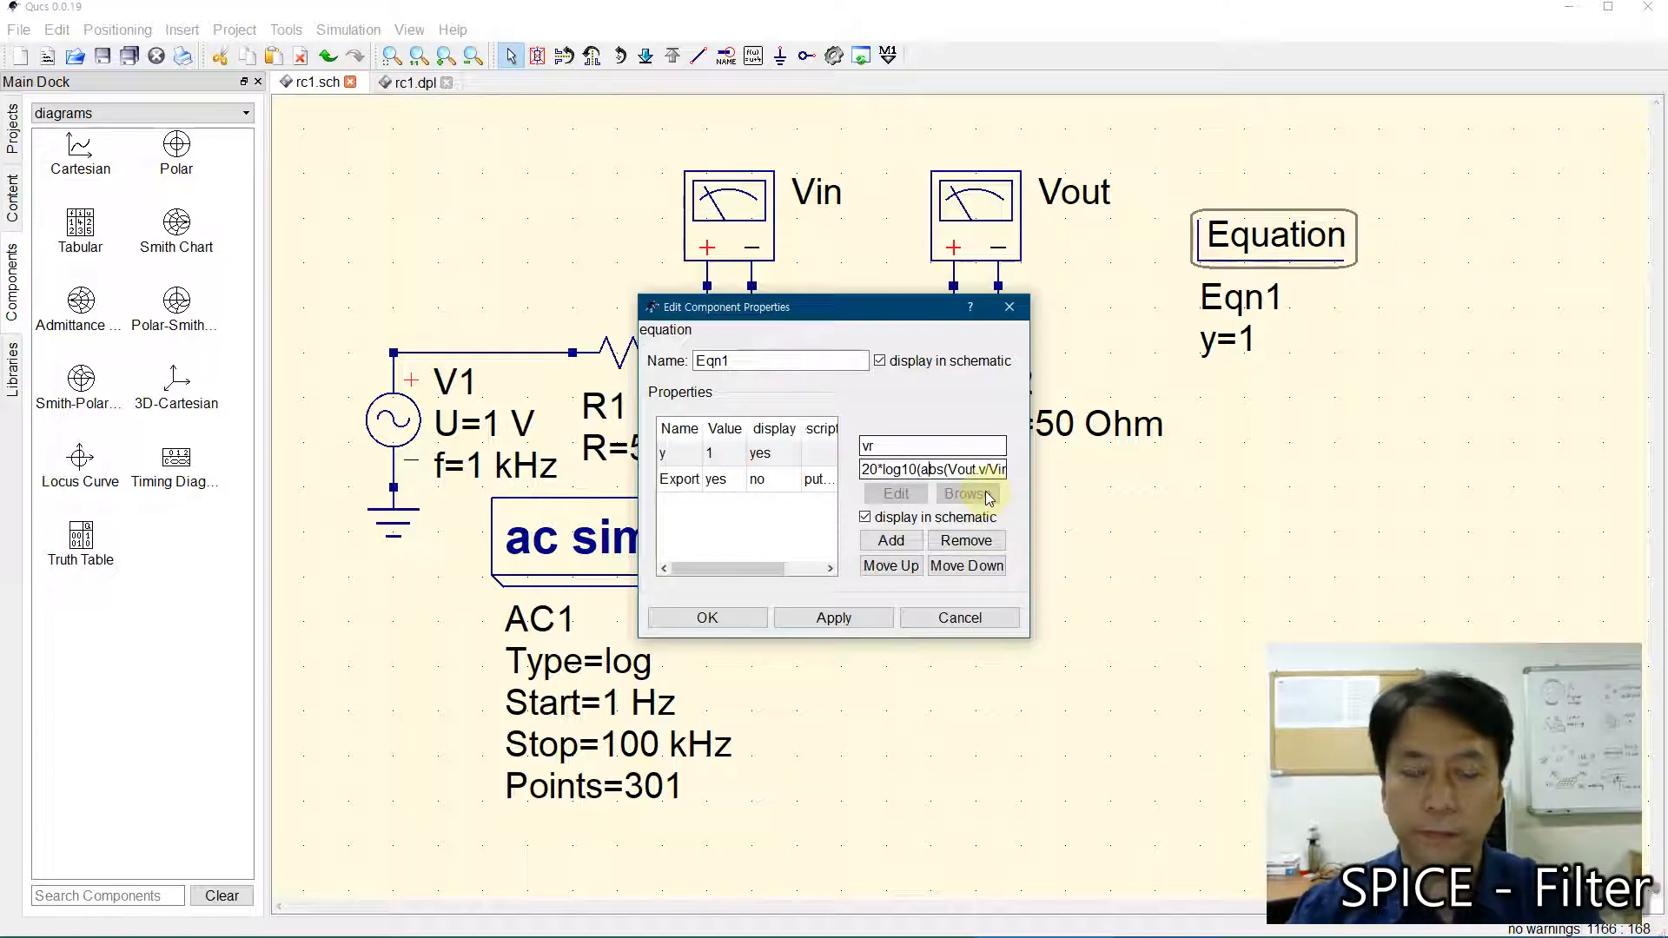
key(End)
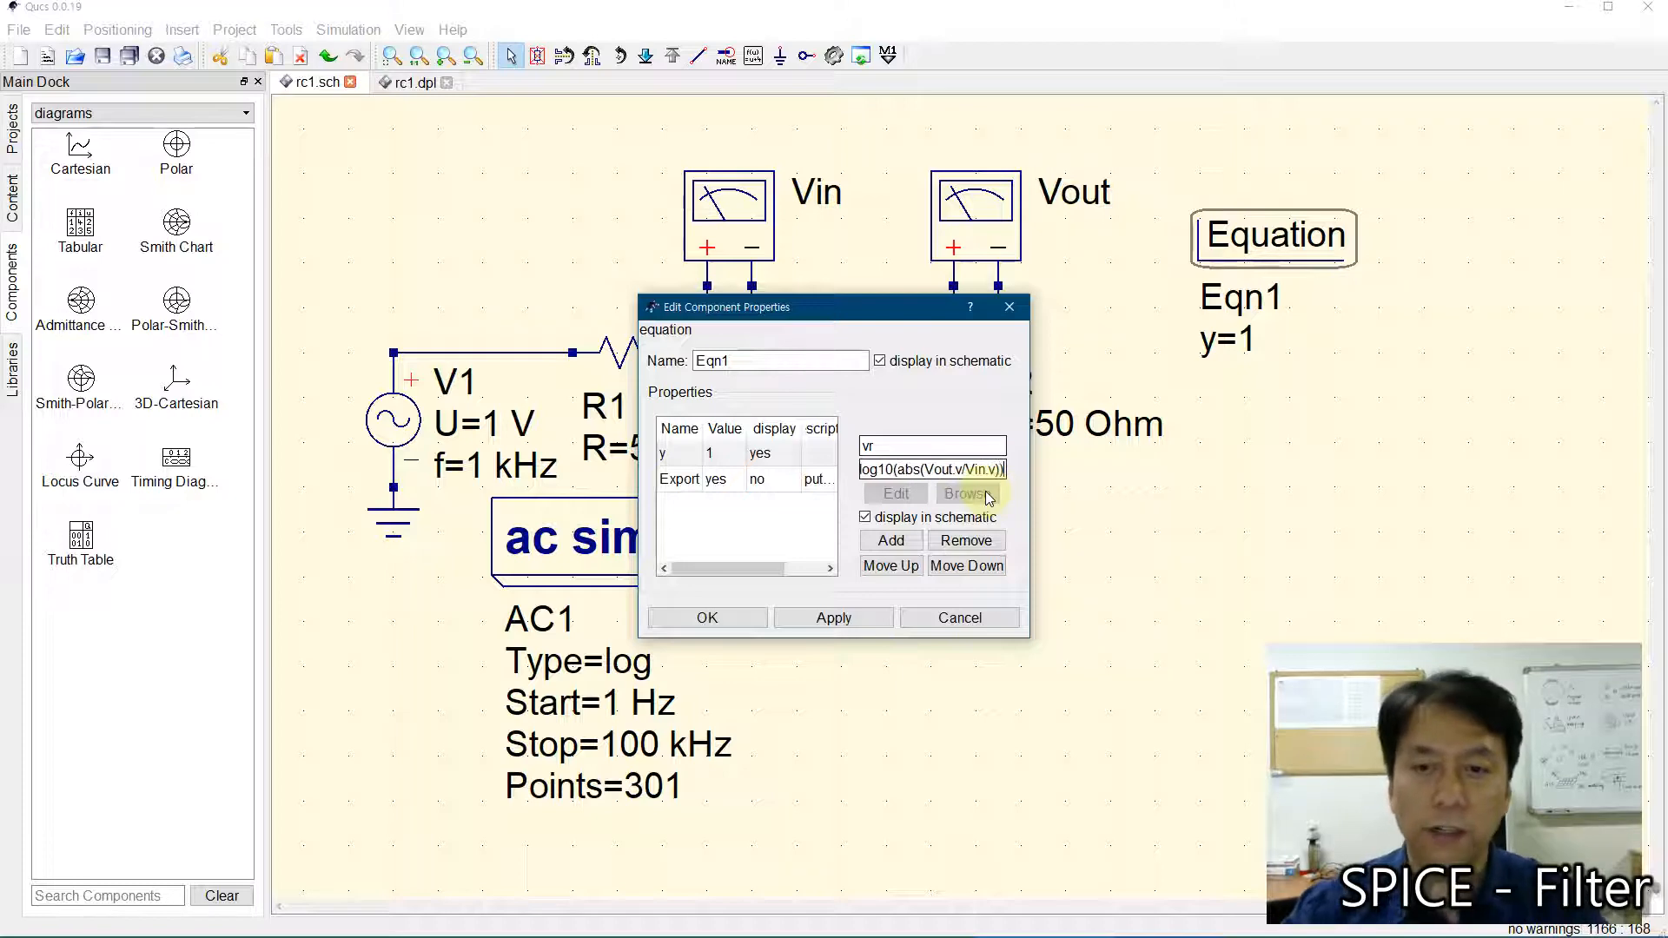
click(717, 619)
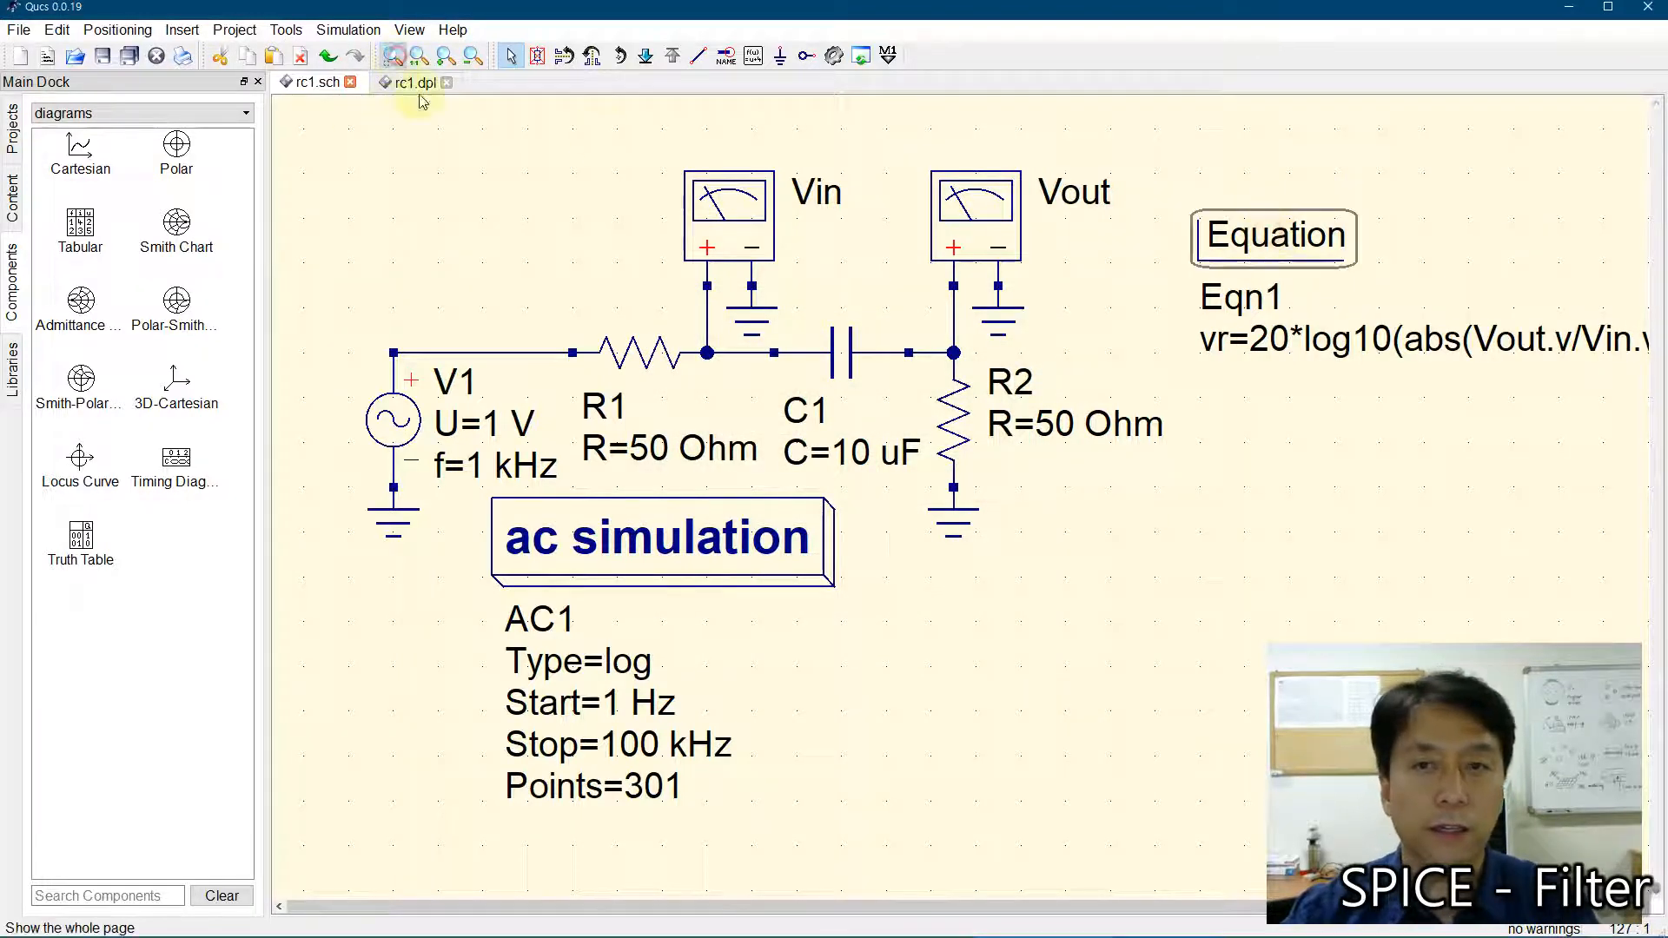
click(392, 58)
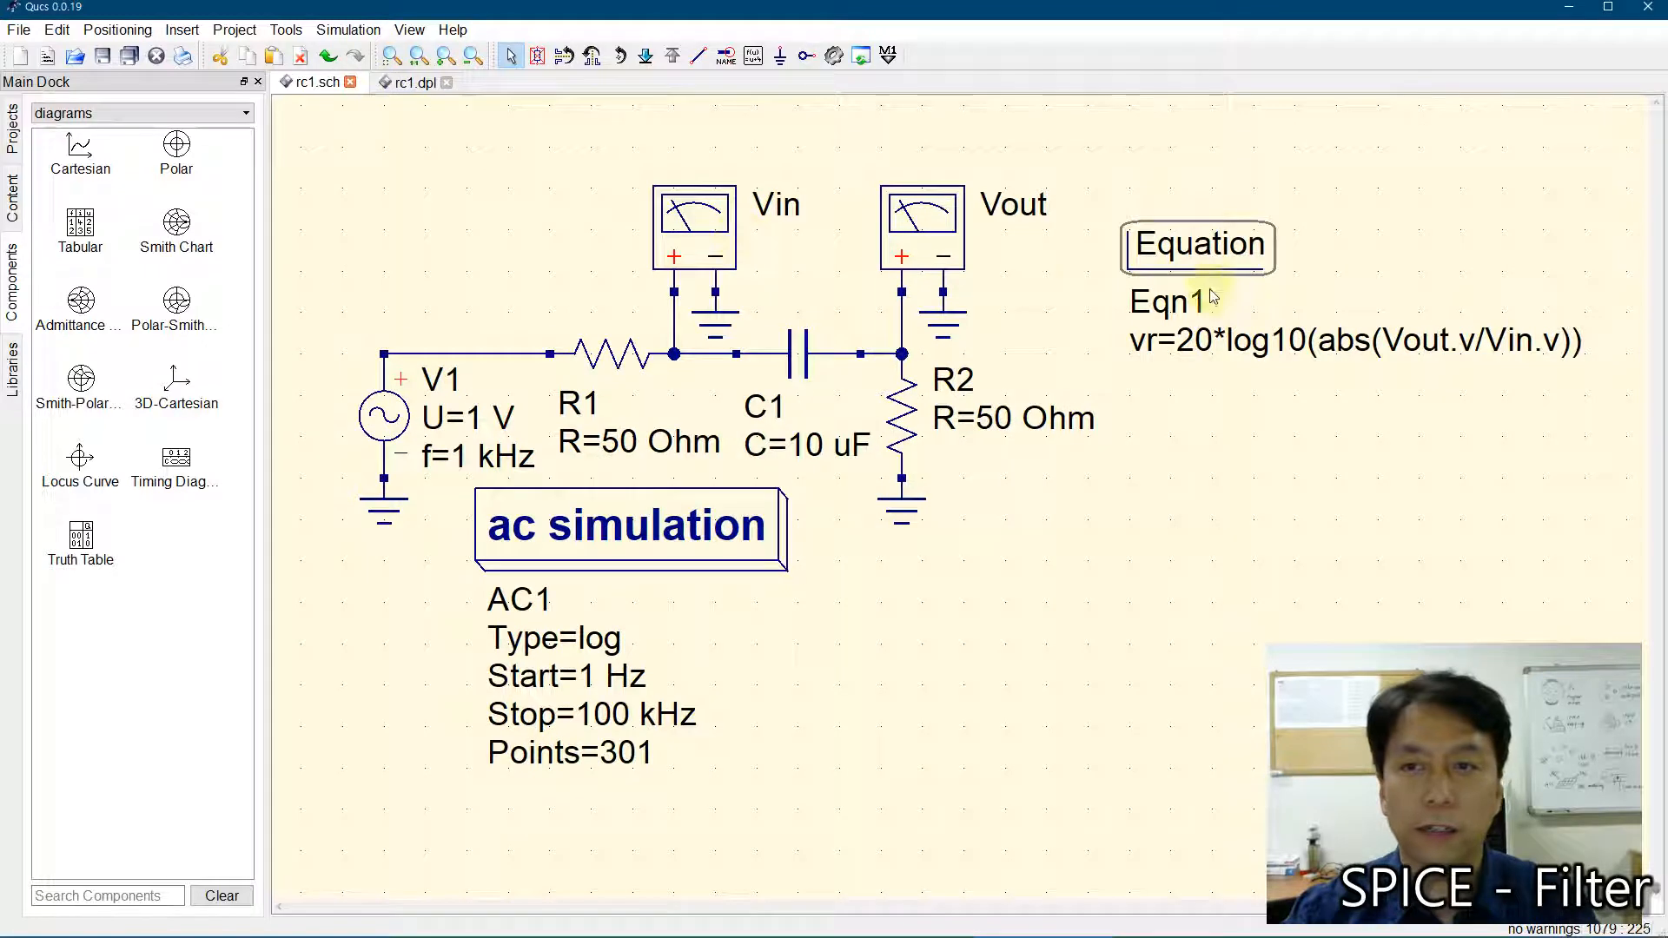
click(1163, 389)
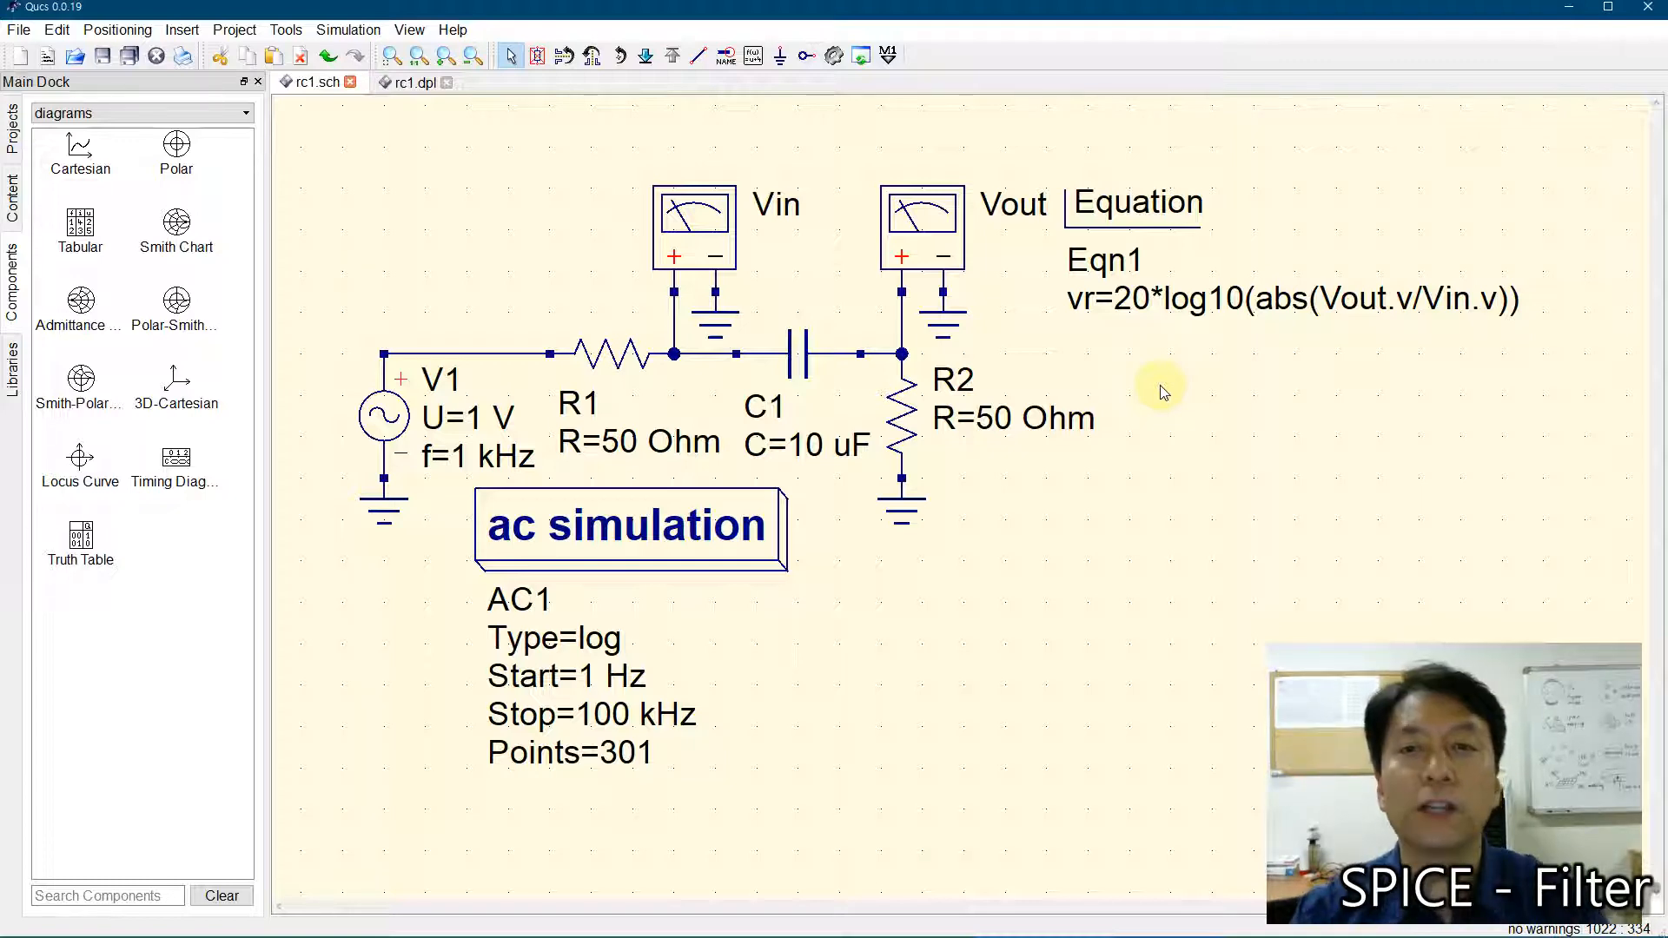
- Add a second variable vrDeg to the equation block, reducing the copied vr expression to (Vout.v/Vin.v))
double_click(1134, 217)
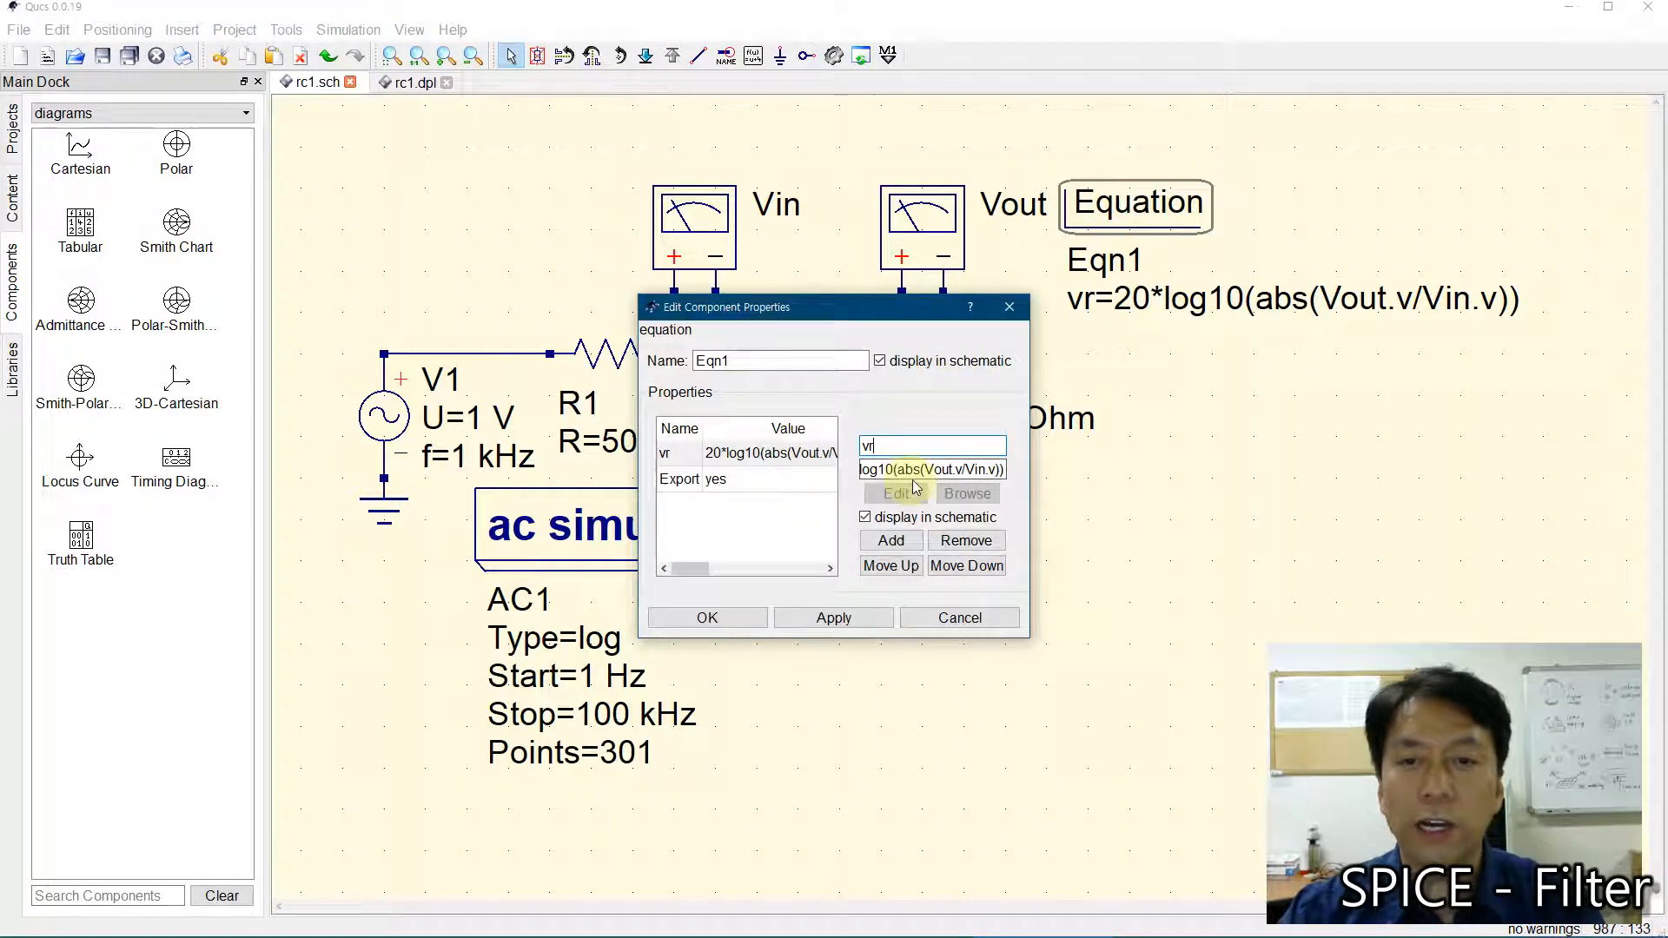
double_click(932, 443)
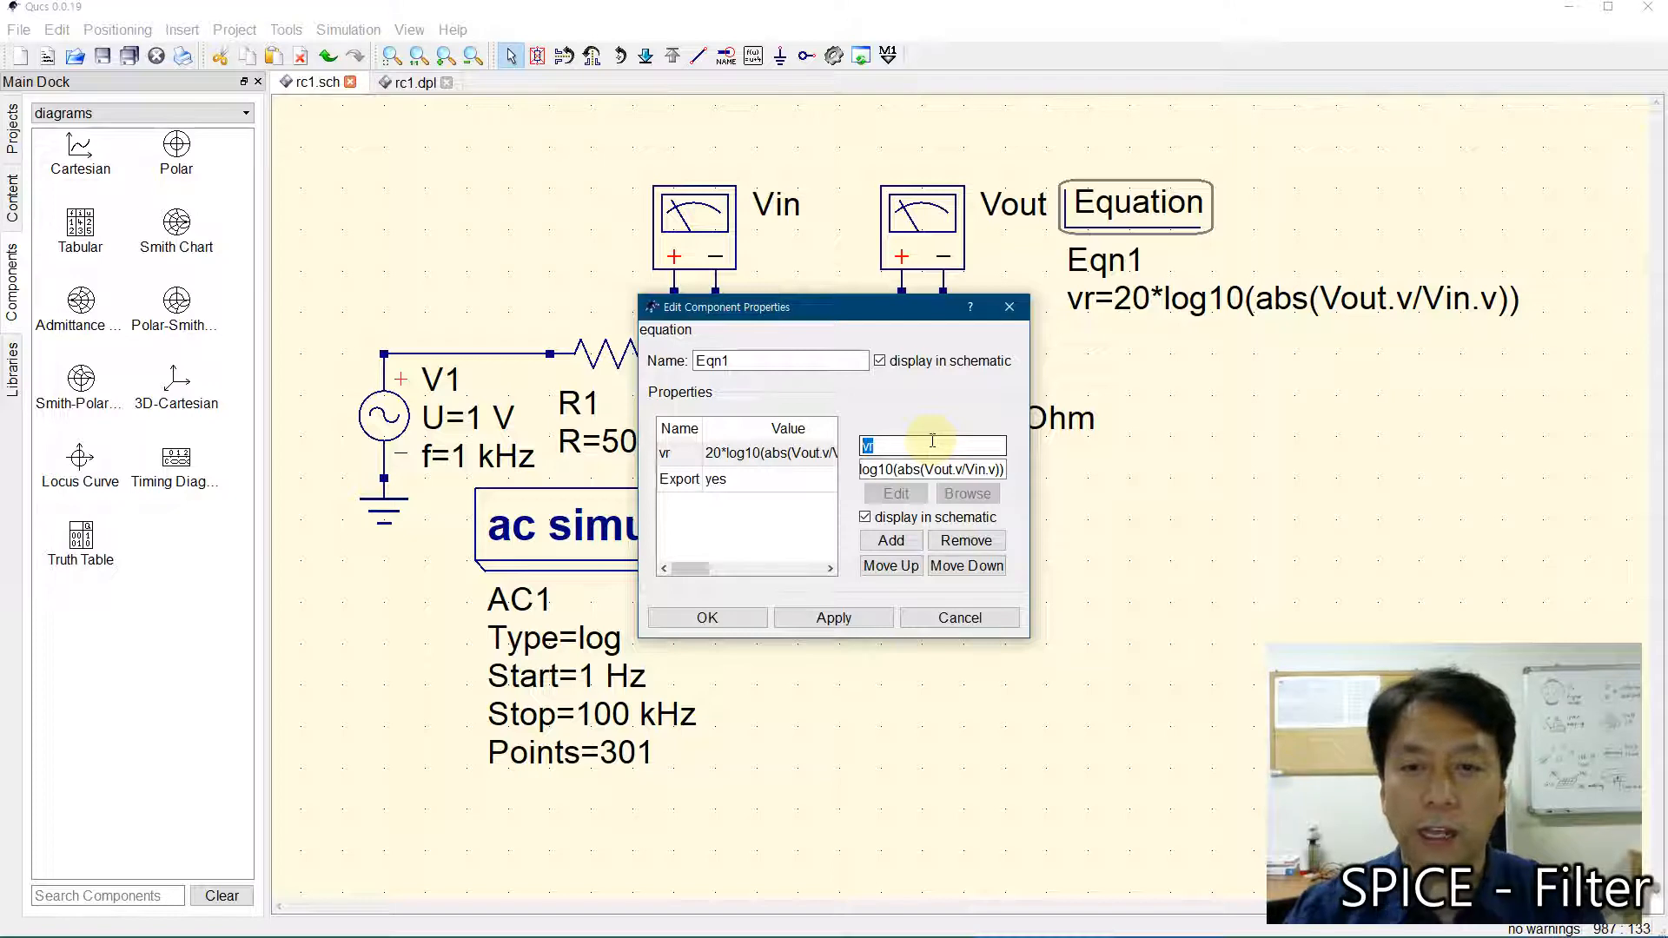
key(Left)
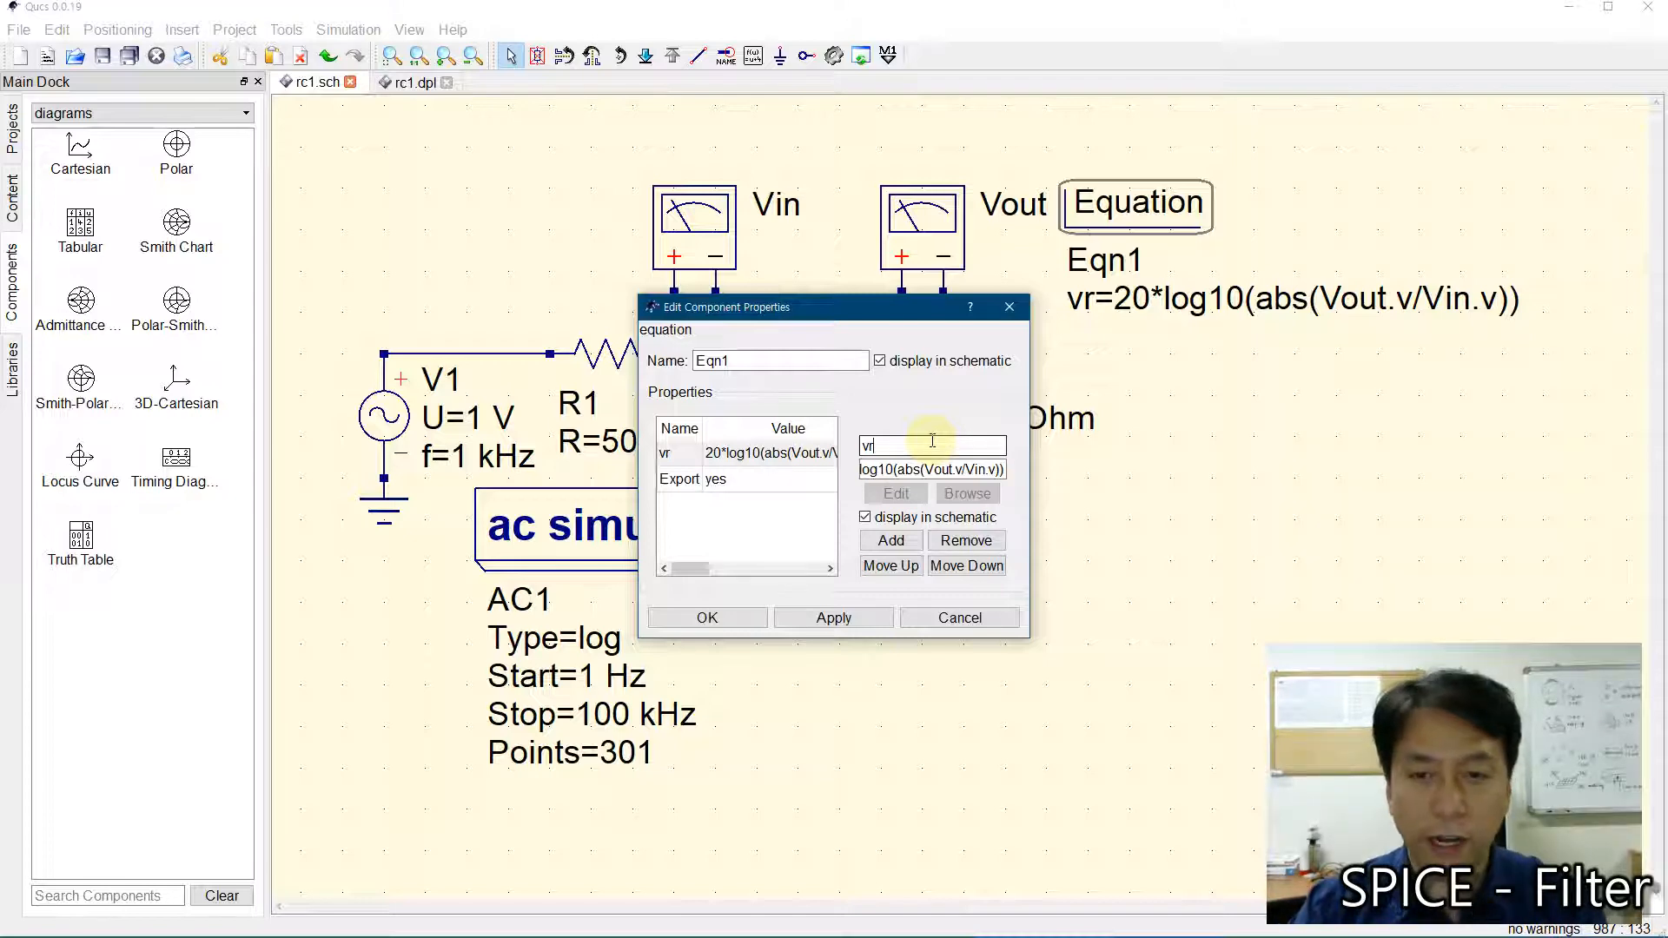
text(Deg)
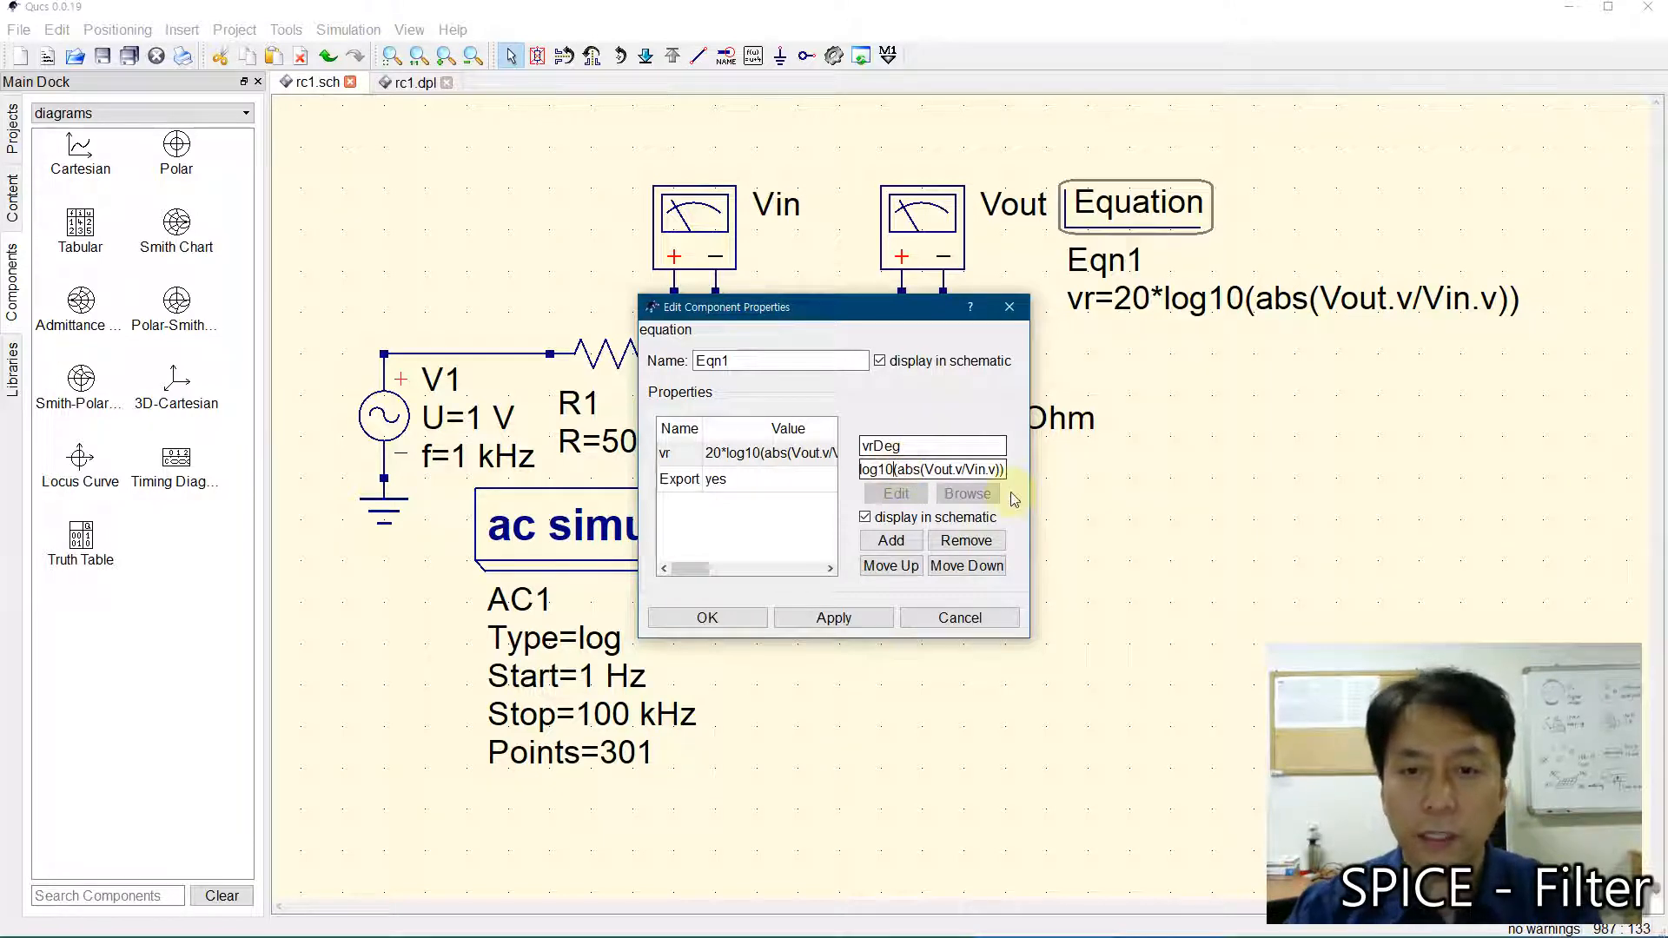
key(Home)
key(Delete)
key(Delete)
key(Delete)
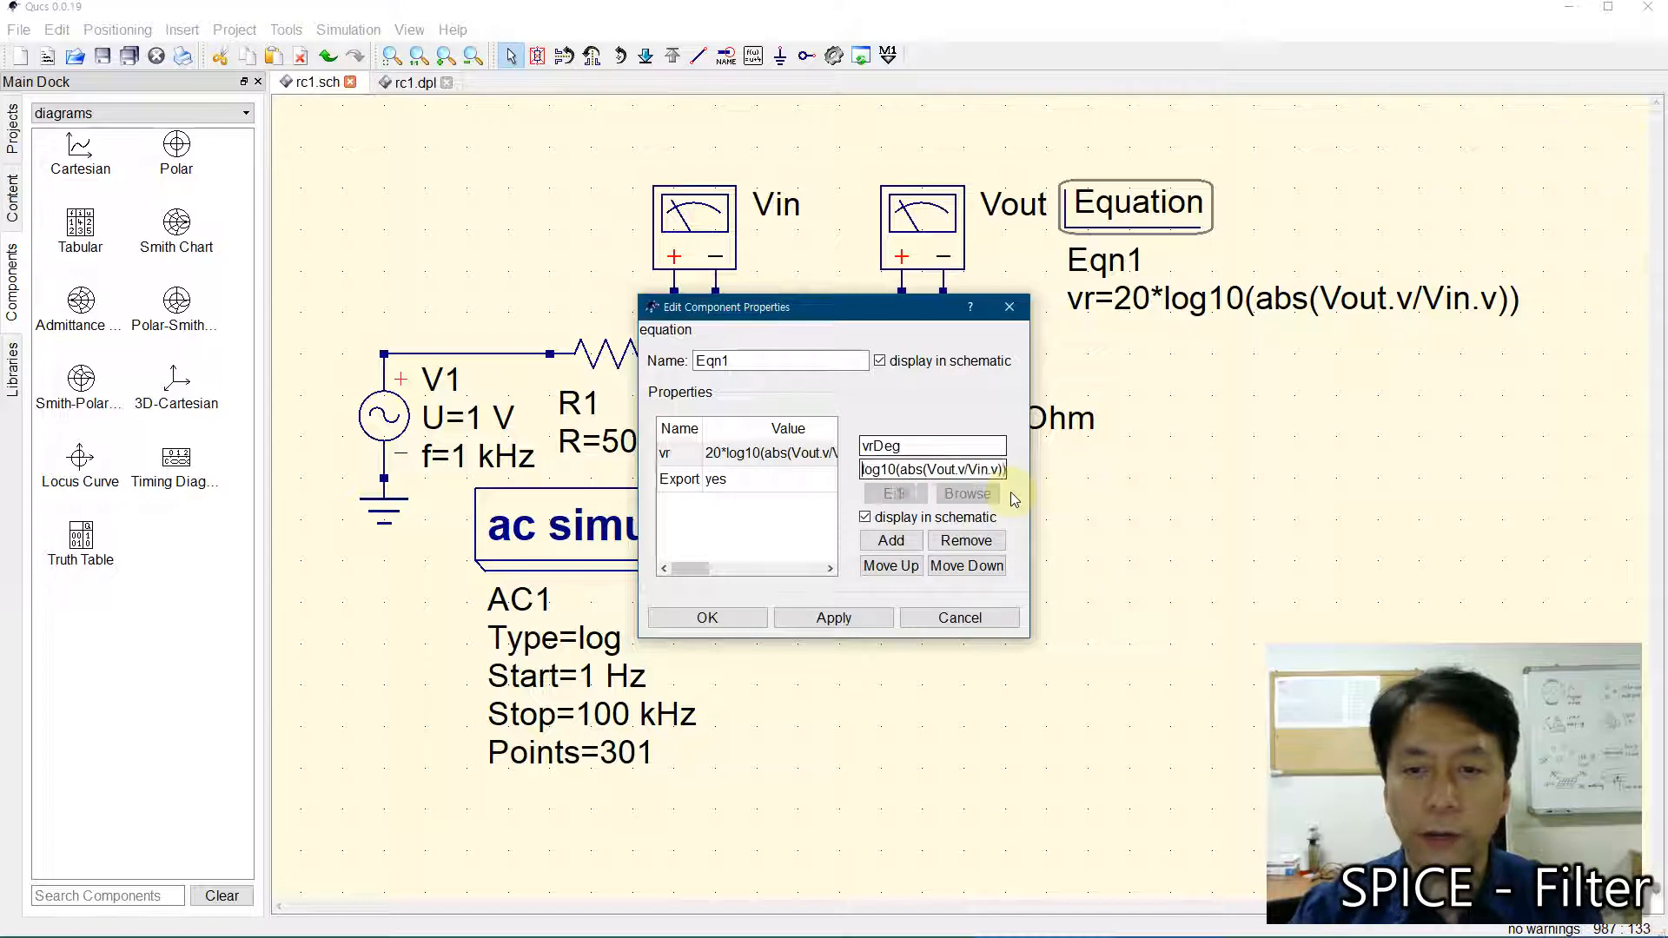
key(Delete)
key(Delete)
key(Delete)
key(Delete)
key(Delete)
key(Delete)
key(Delete)
key(Delete)
key(Delete)
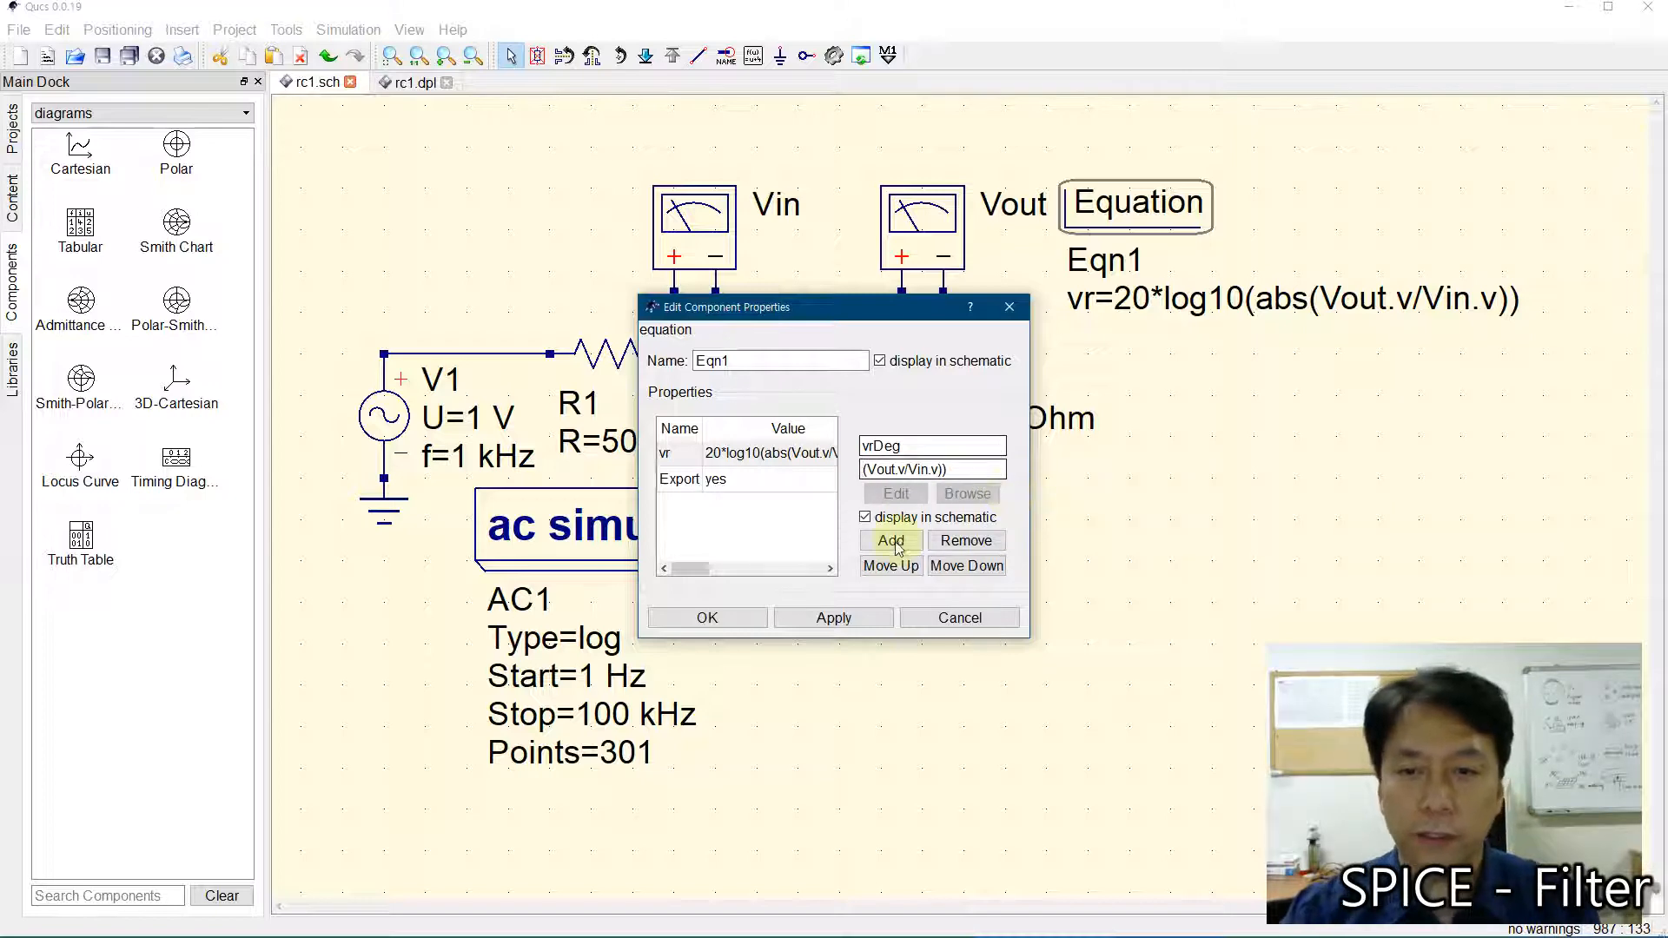
click(898, 545)
- Set the vrDeg expression to angle(Vout.v/Vin.v)*180/pi and rerun the simulation
click(897, 470)
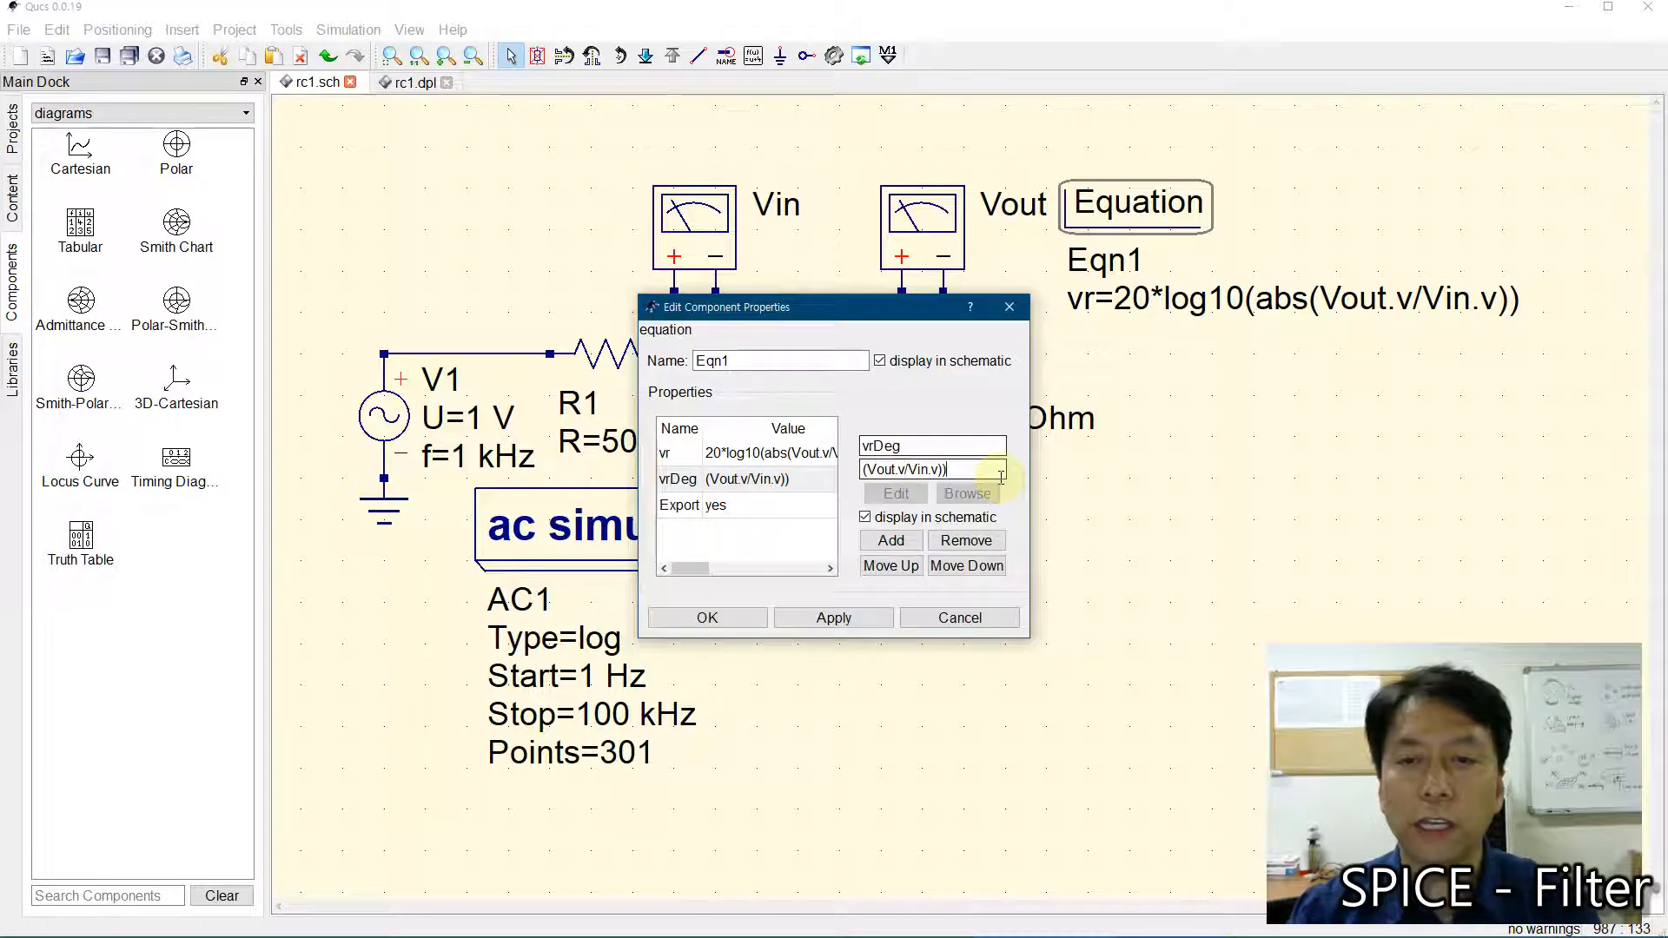
key(Left)
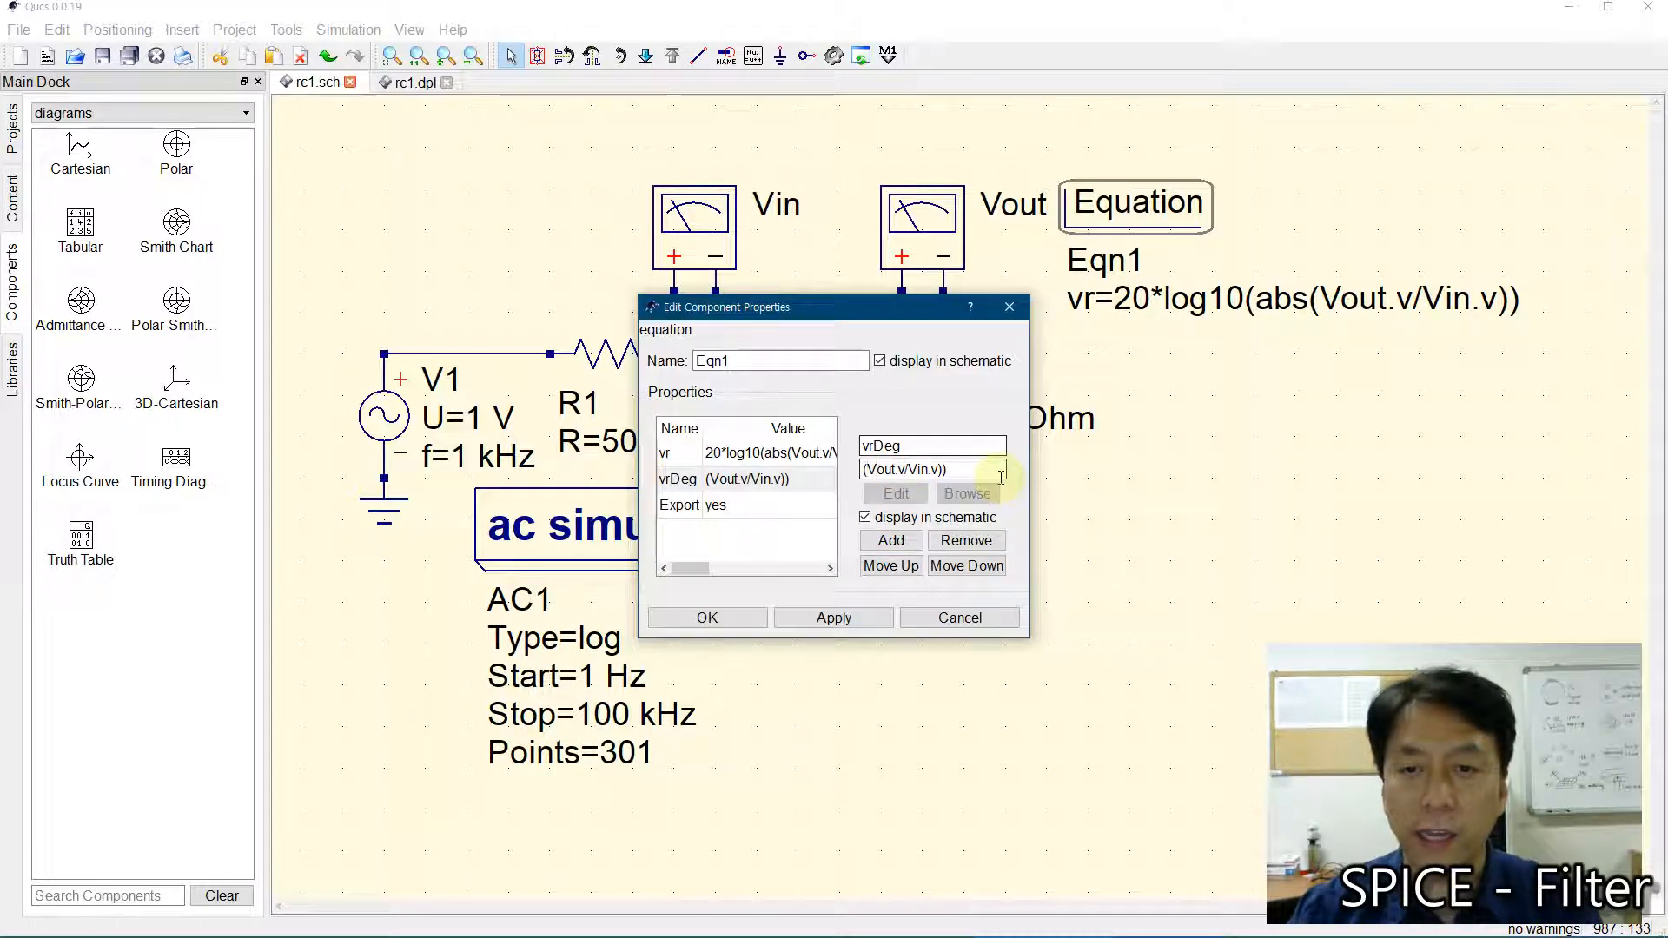
key(BackSpace)
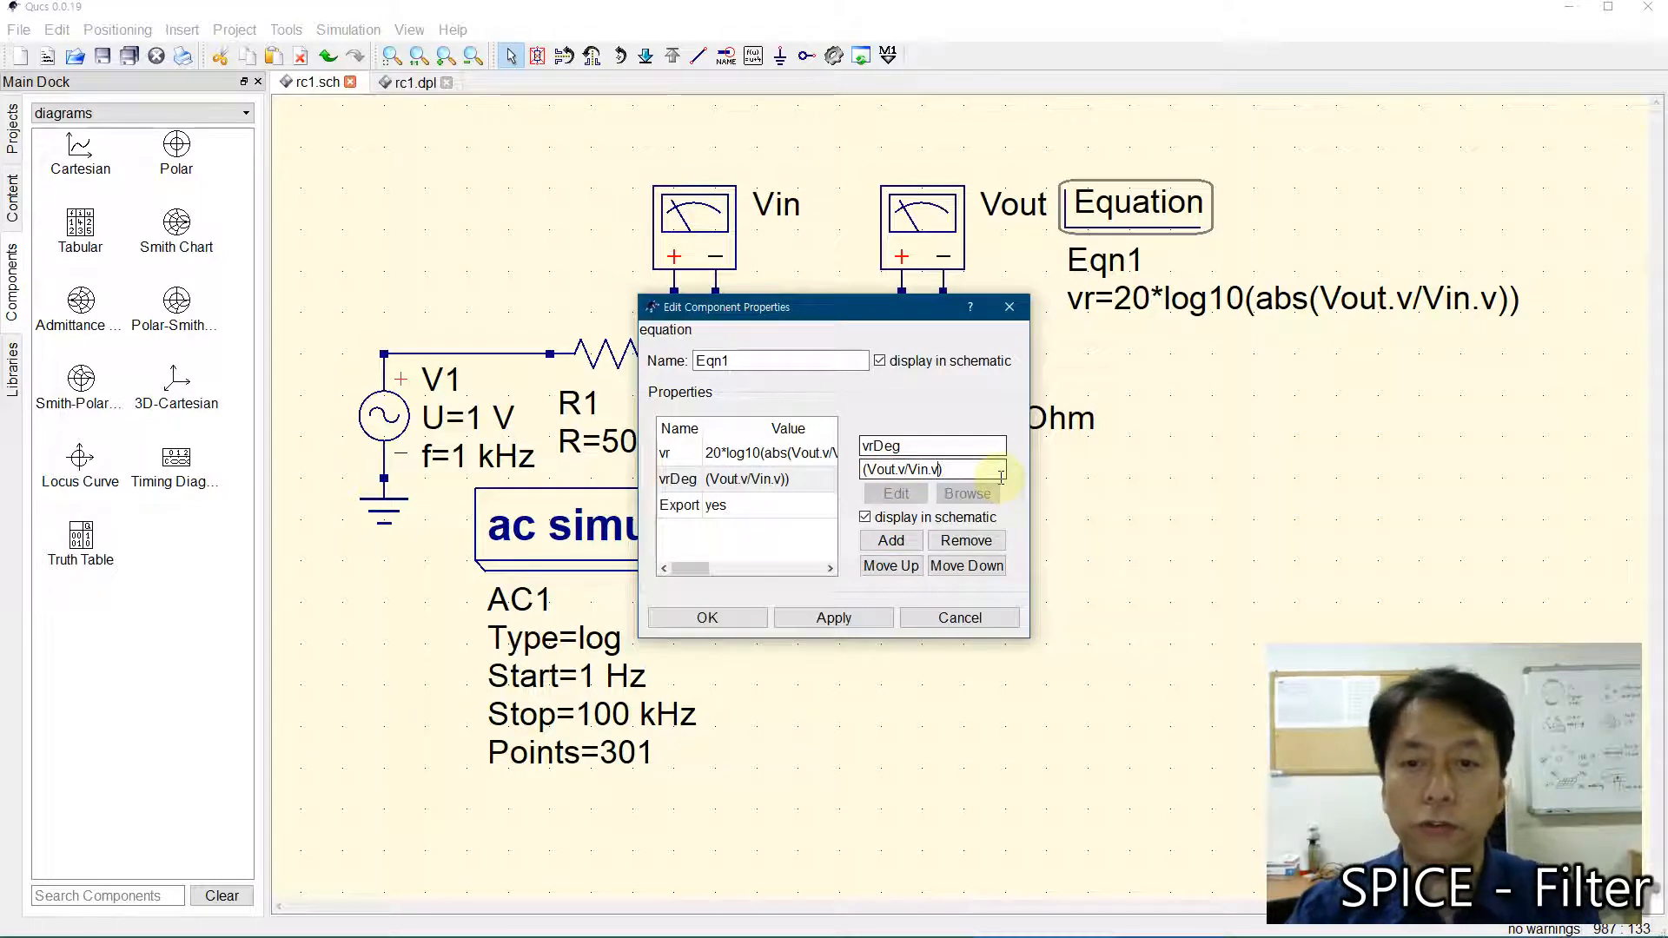
key(Left)
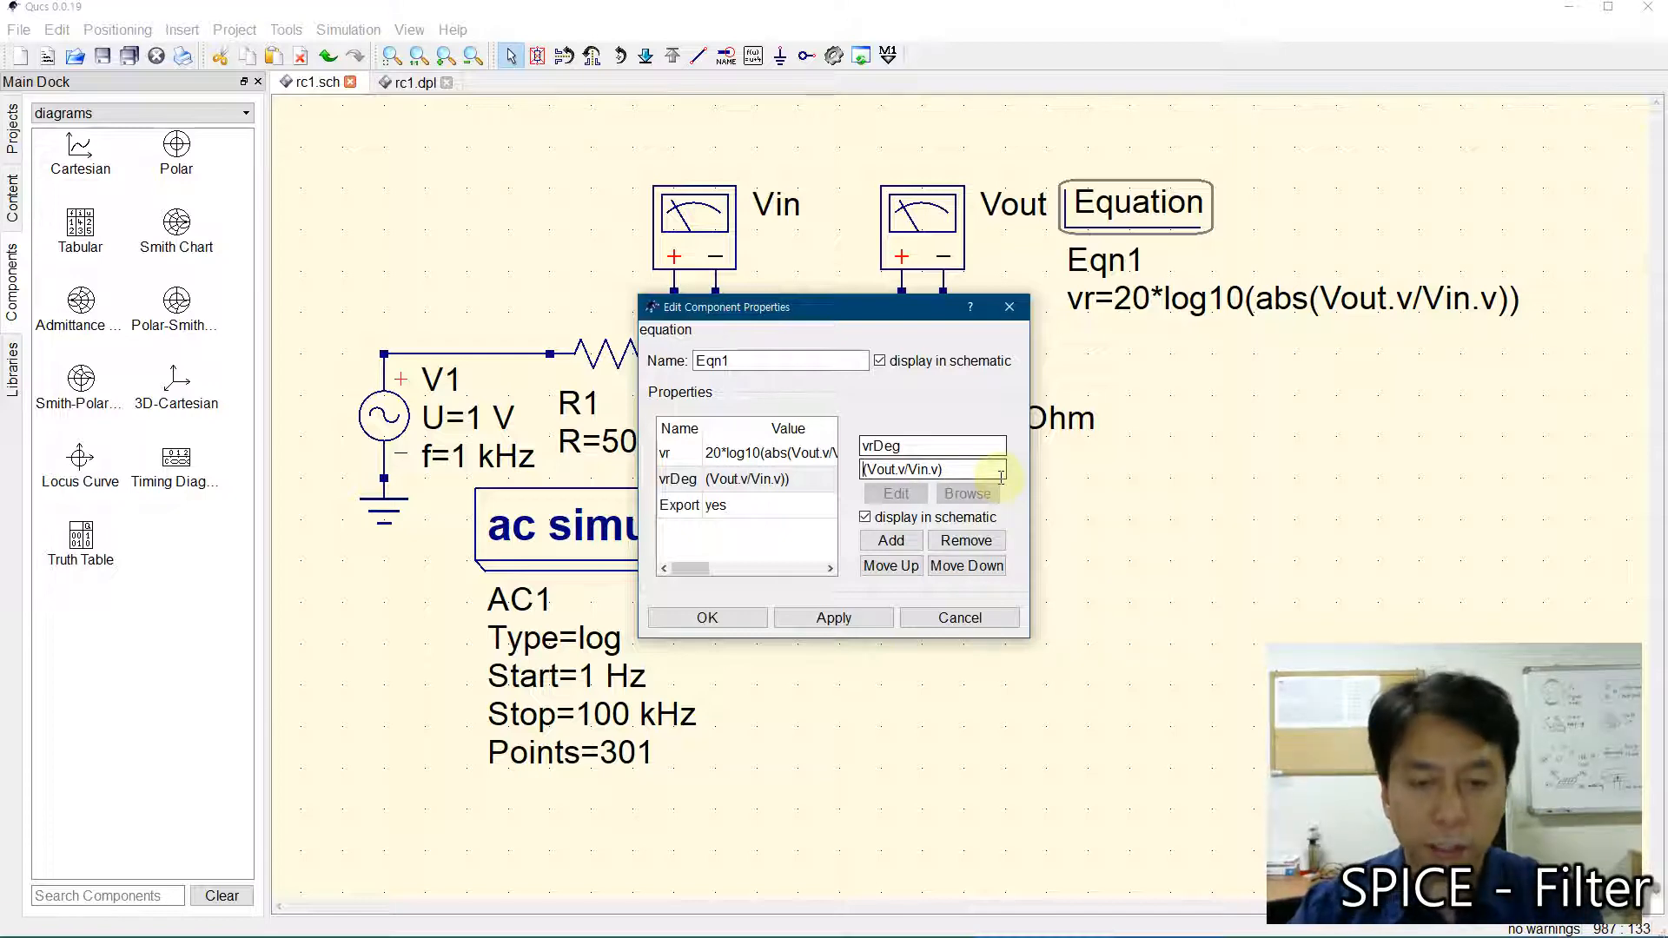
key(Home)
text(an)
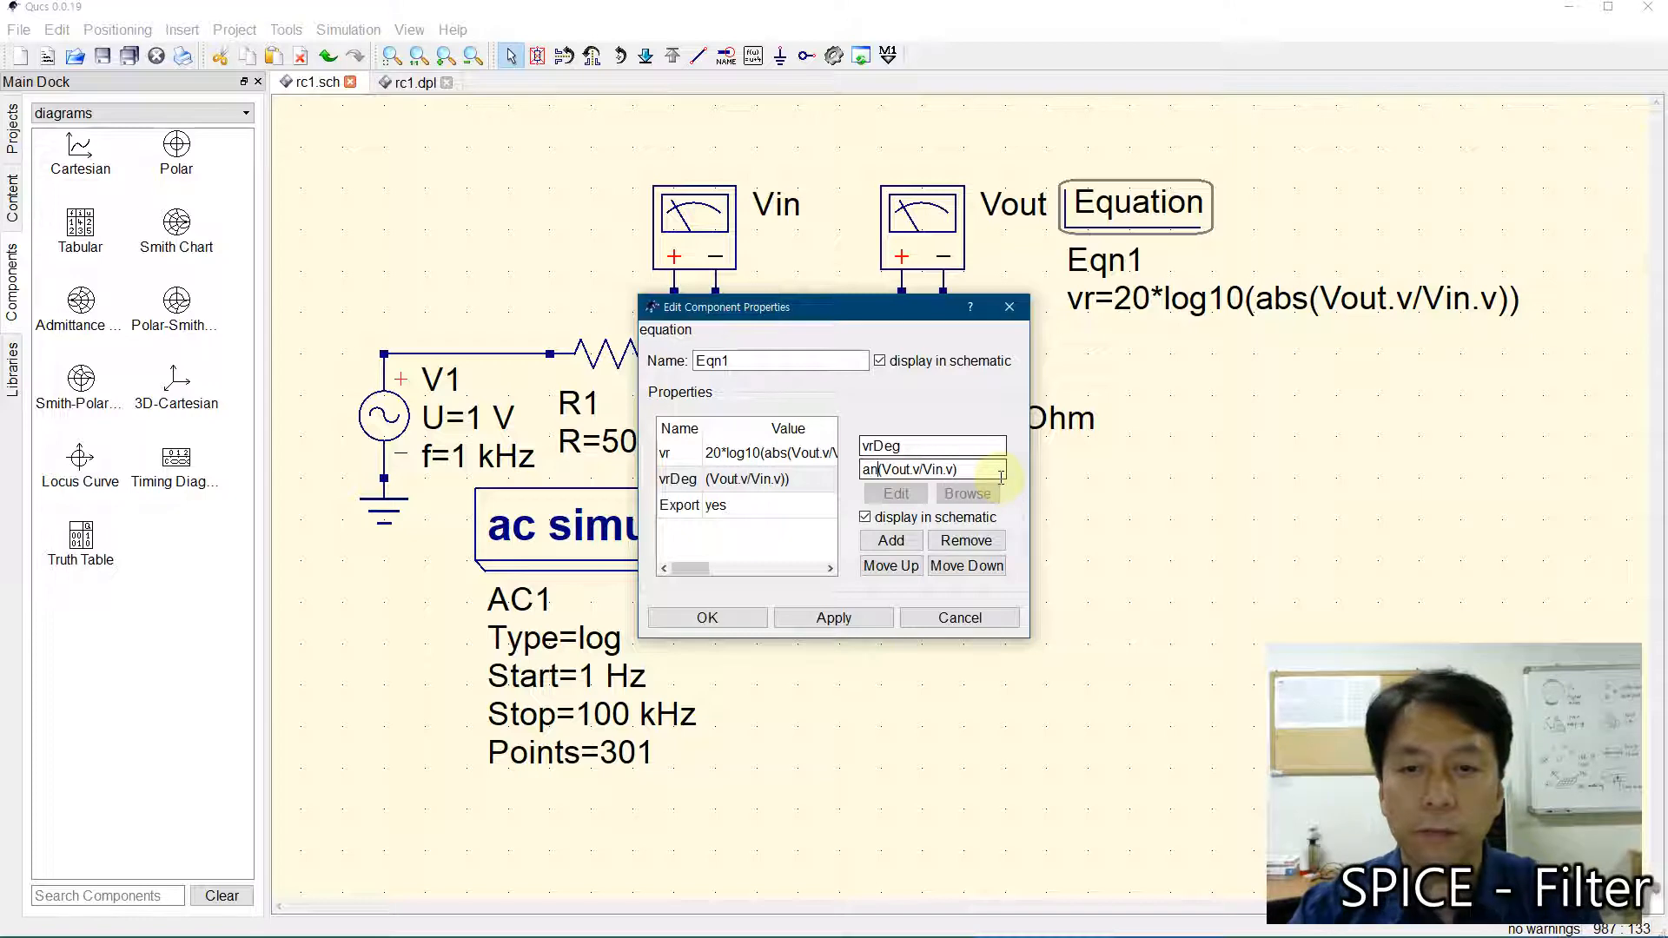
text(gle)
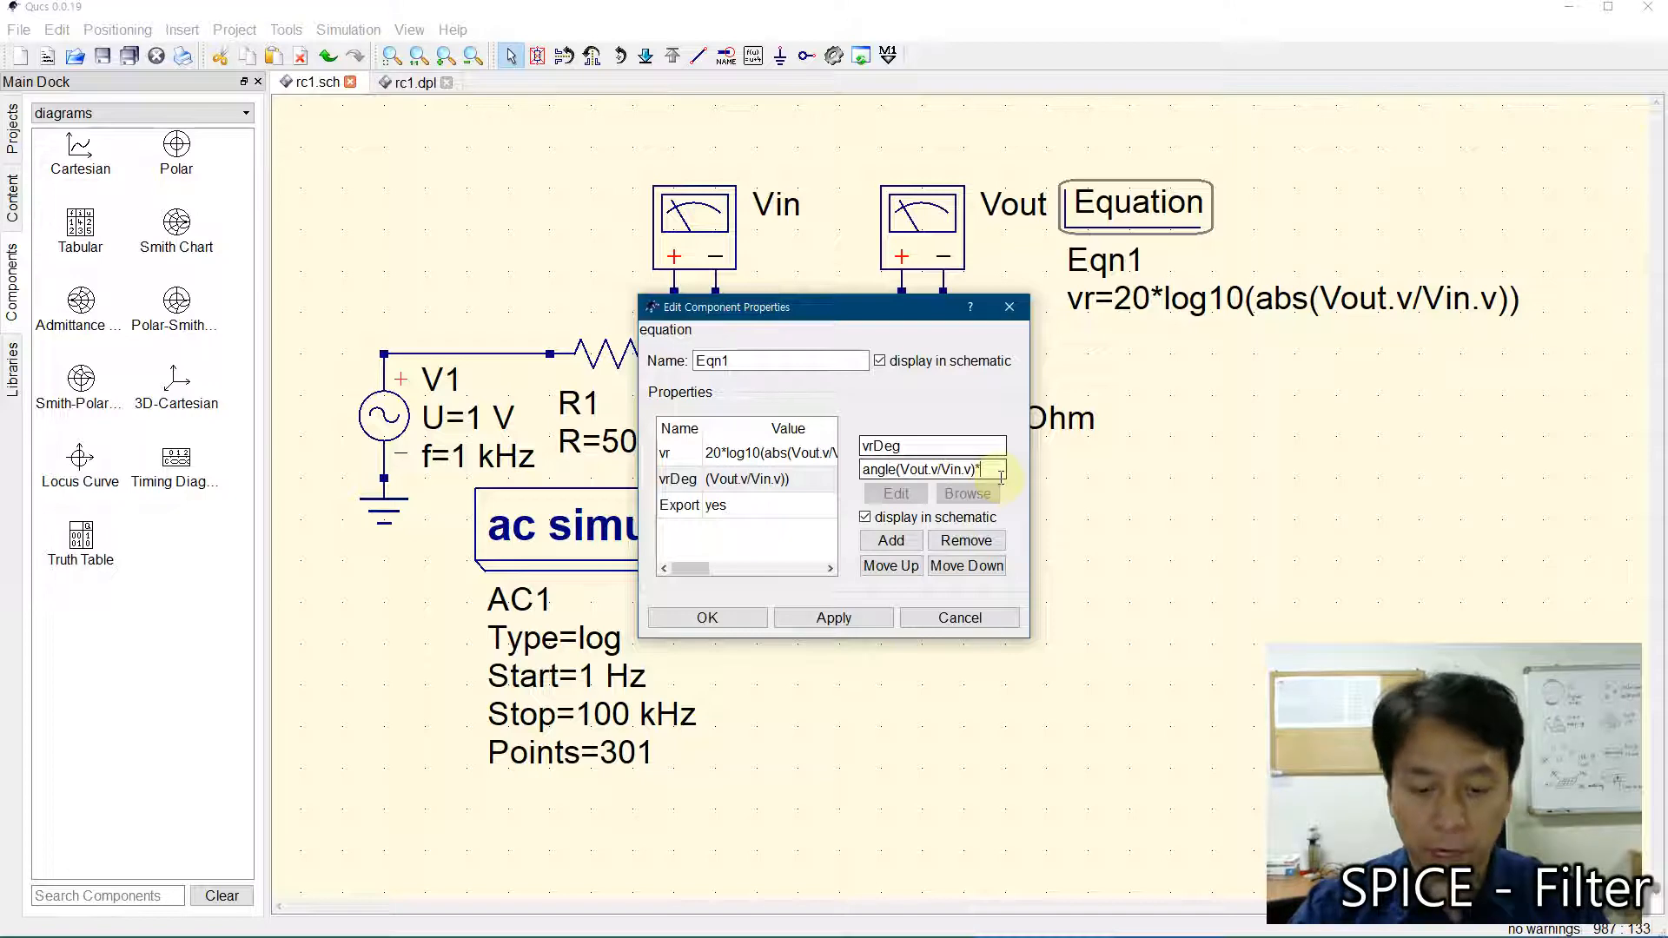
text(180/p)
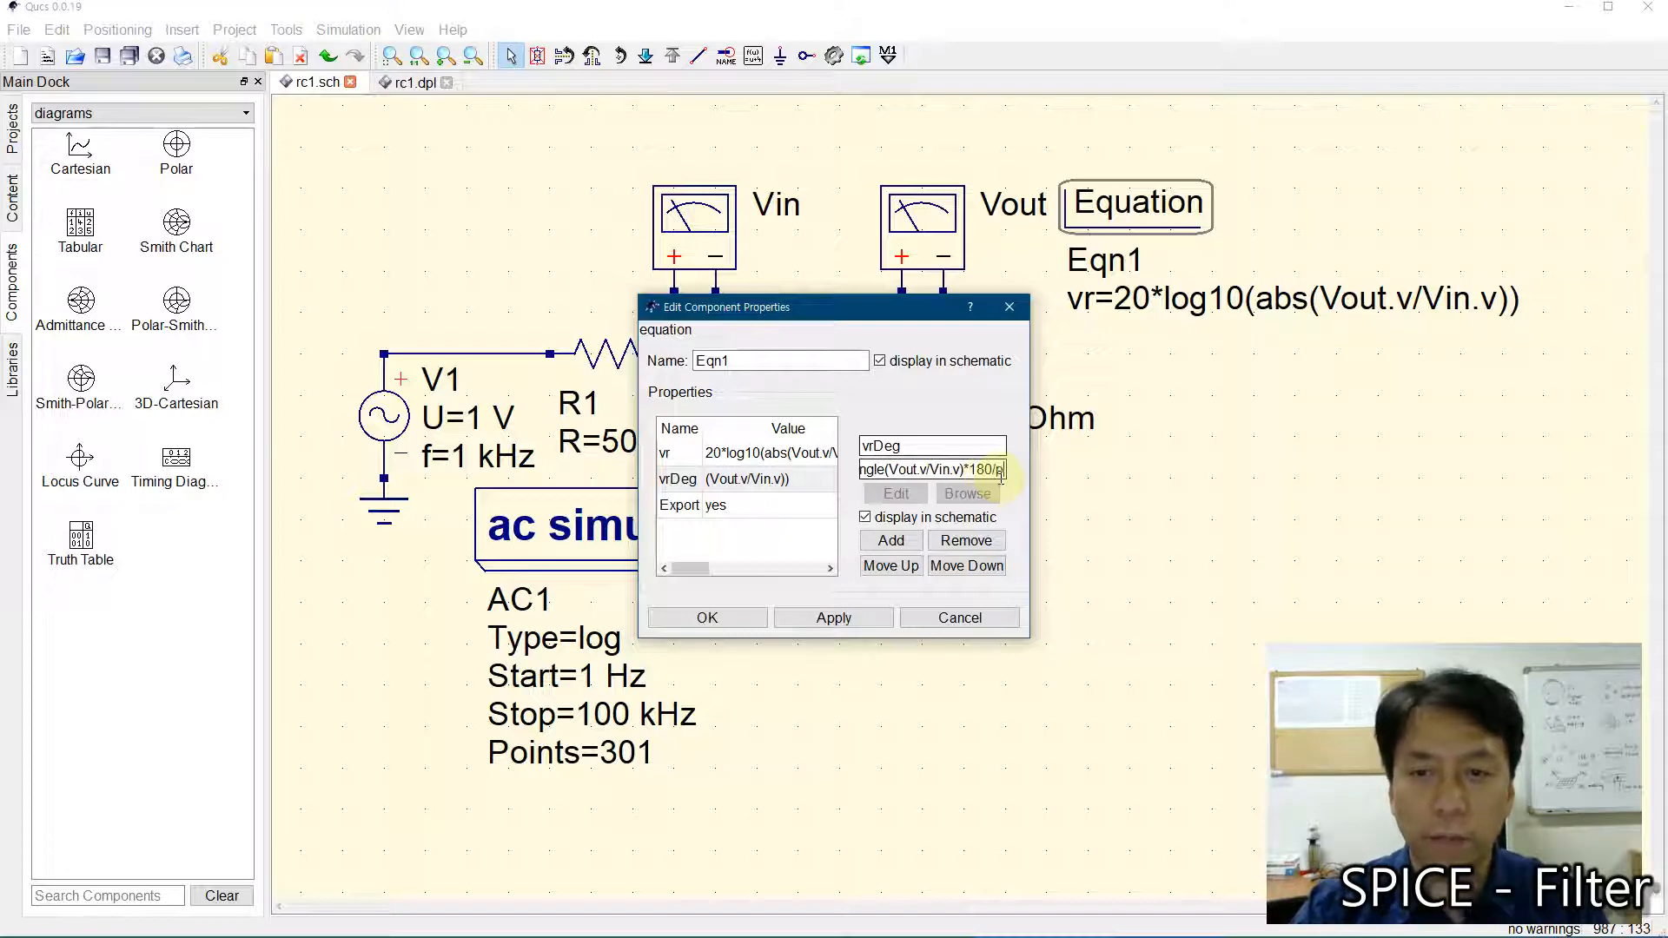
text(i)
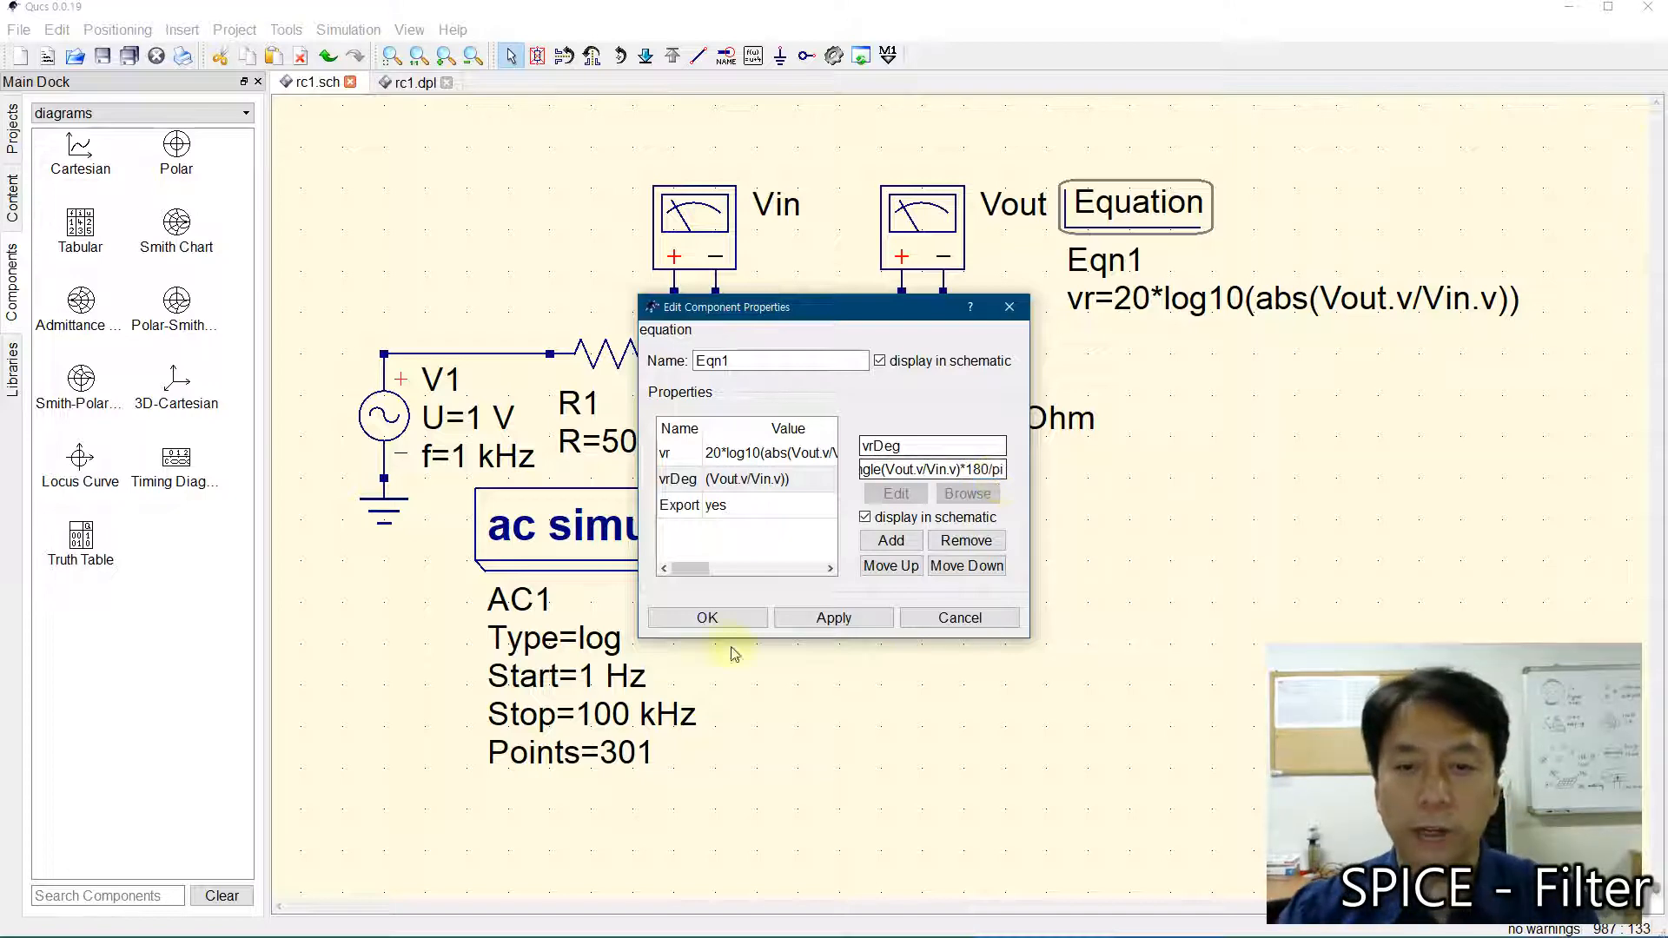
click(691, 617)
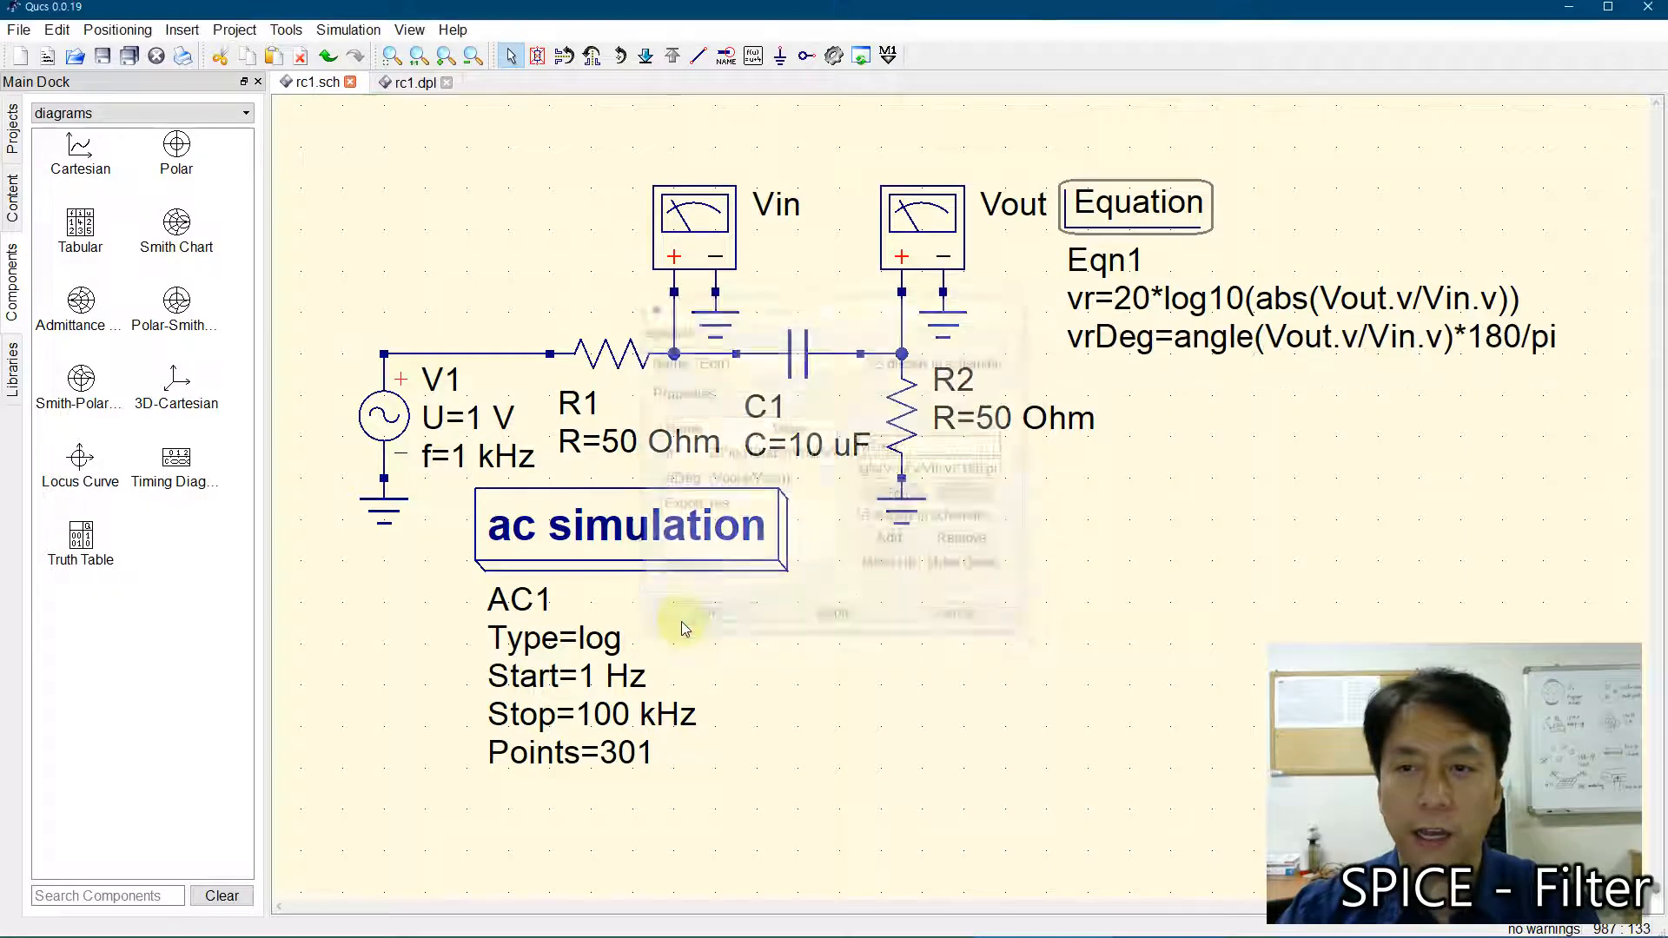
click(1049, 550)
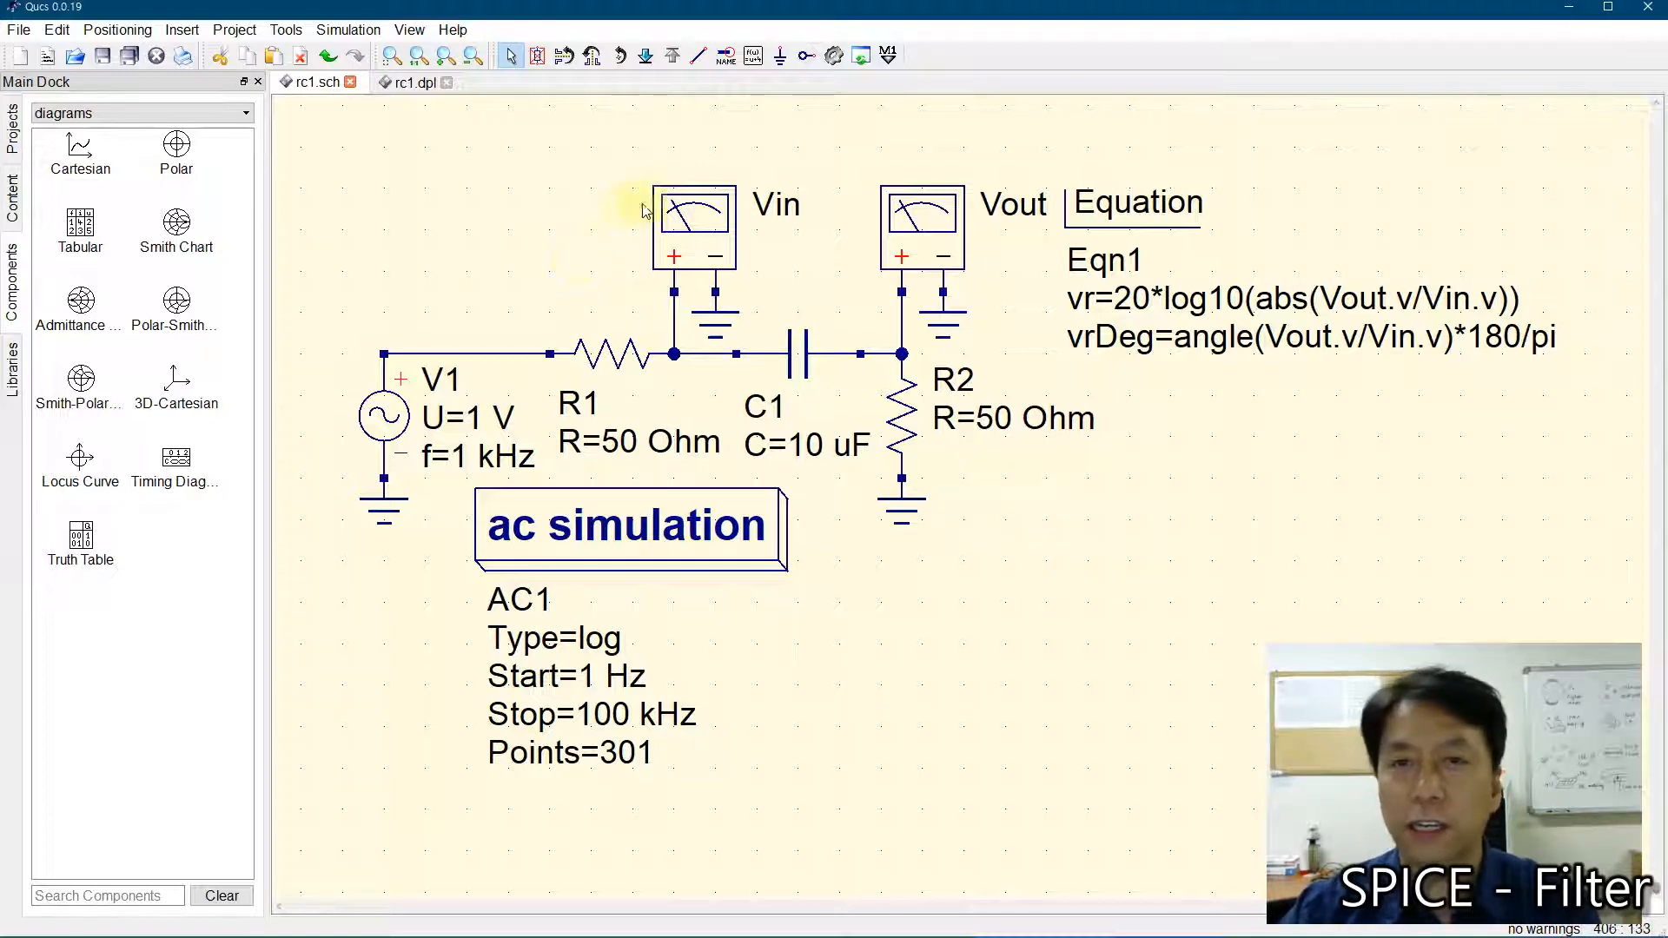
click(836, 56)
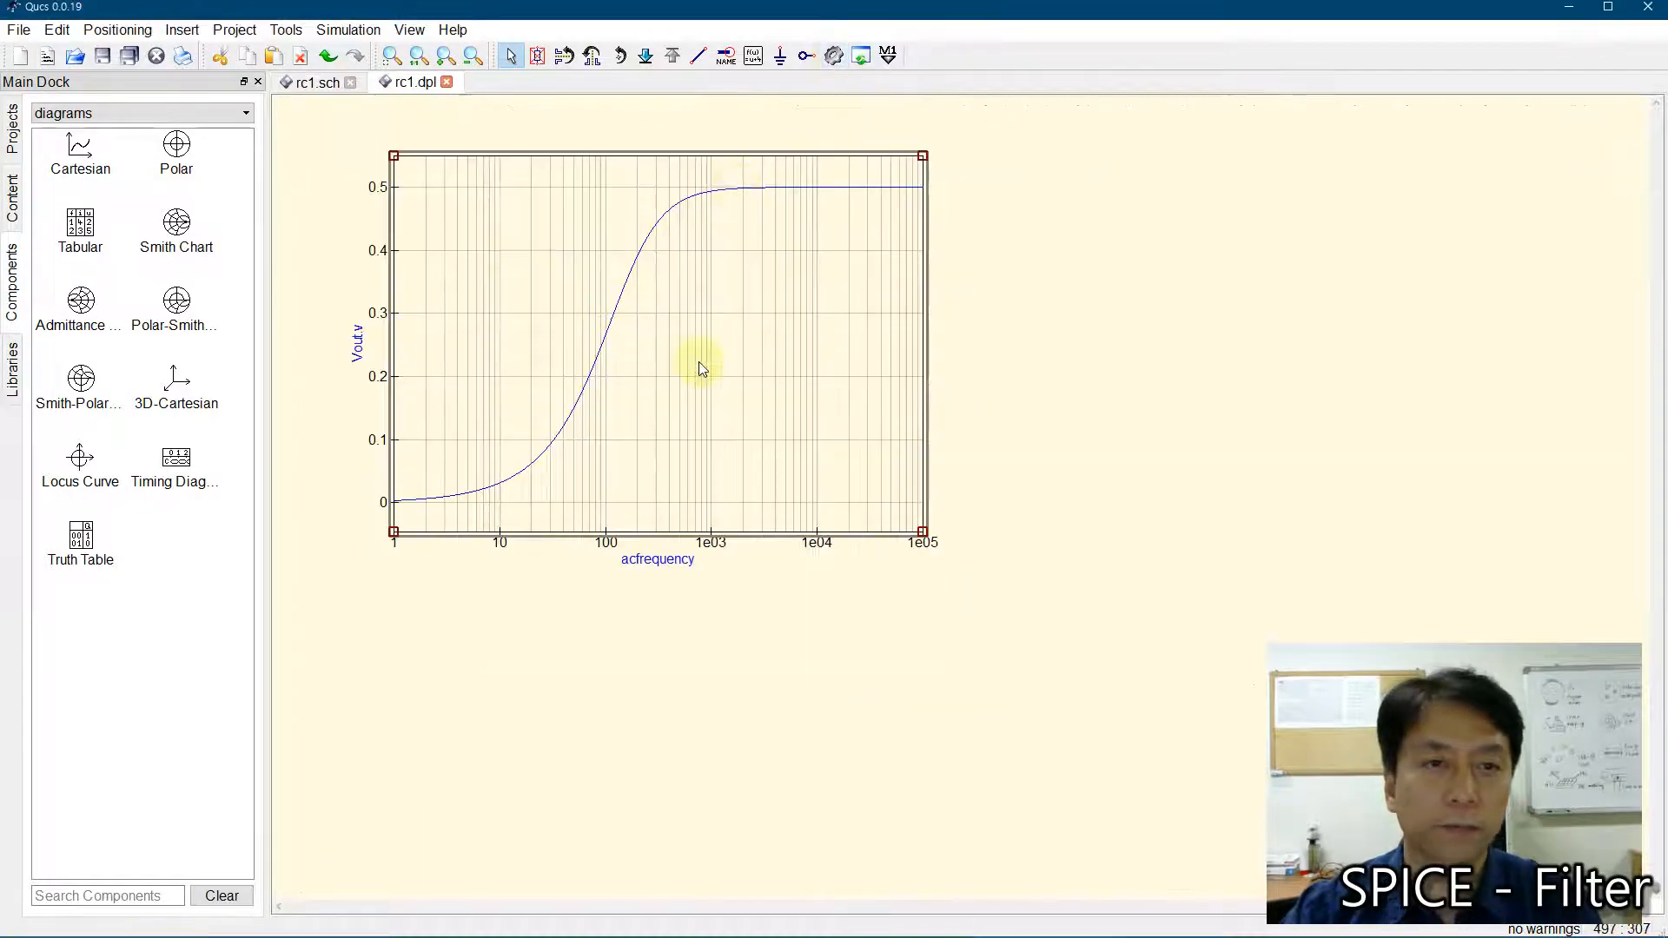
- Replace the Vout.v curve in the diagram with vr and move the diagram slightly up and left
double_click(498, 297)
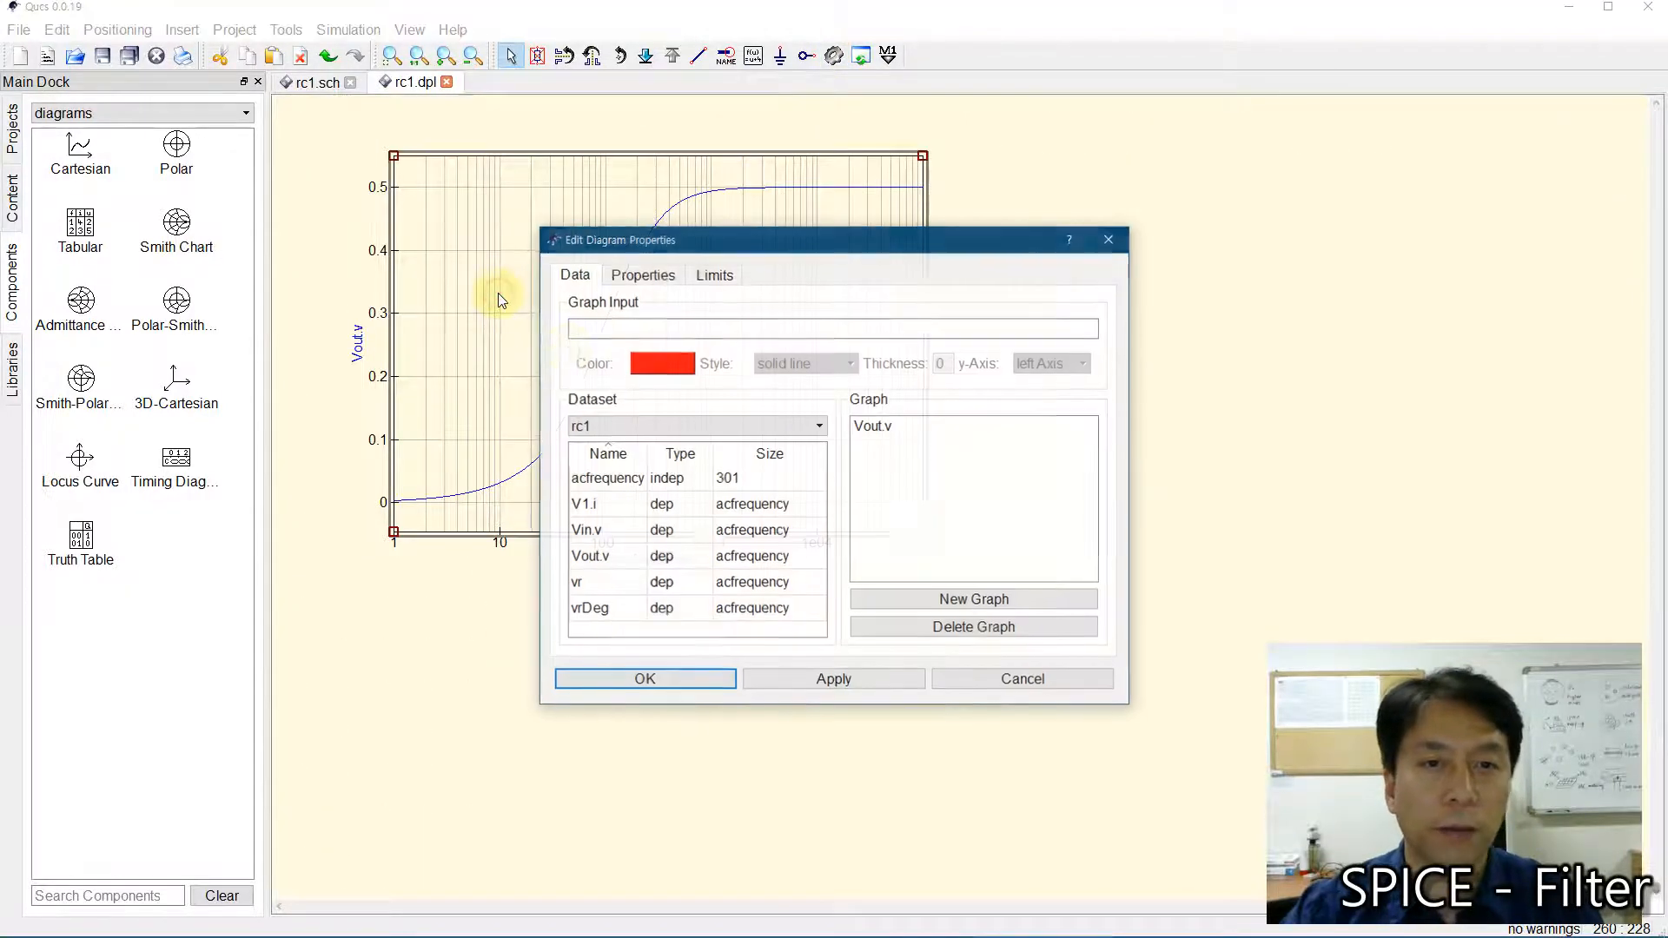
double_click(588, 583)
click(870, 427)
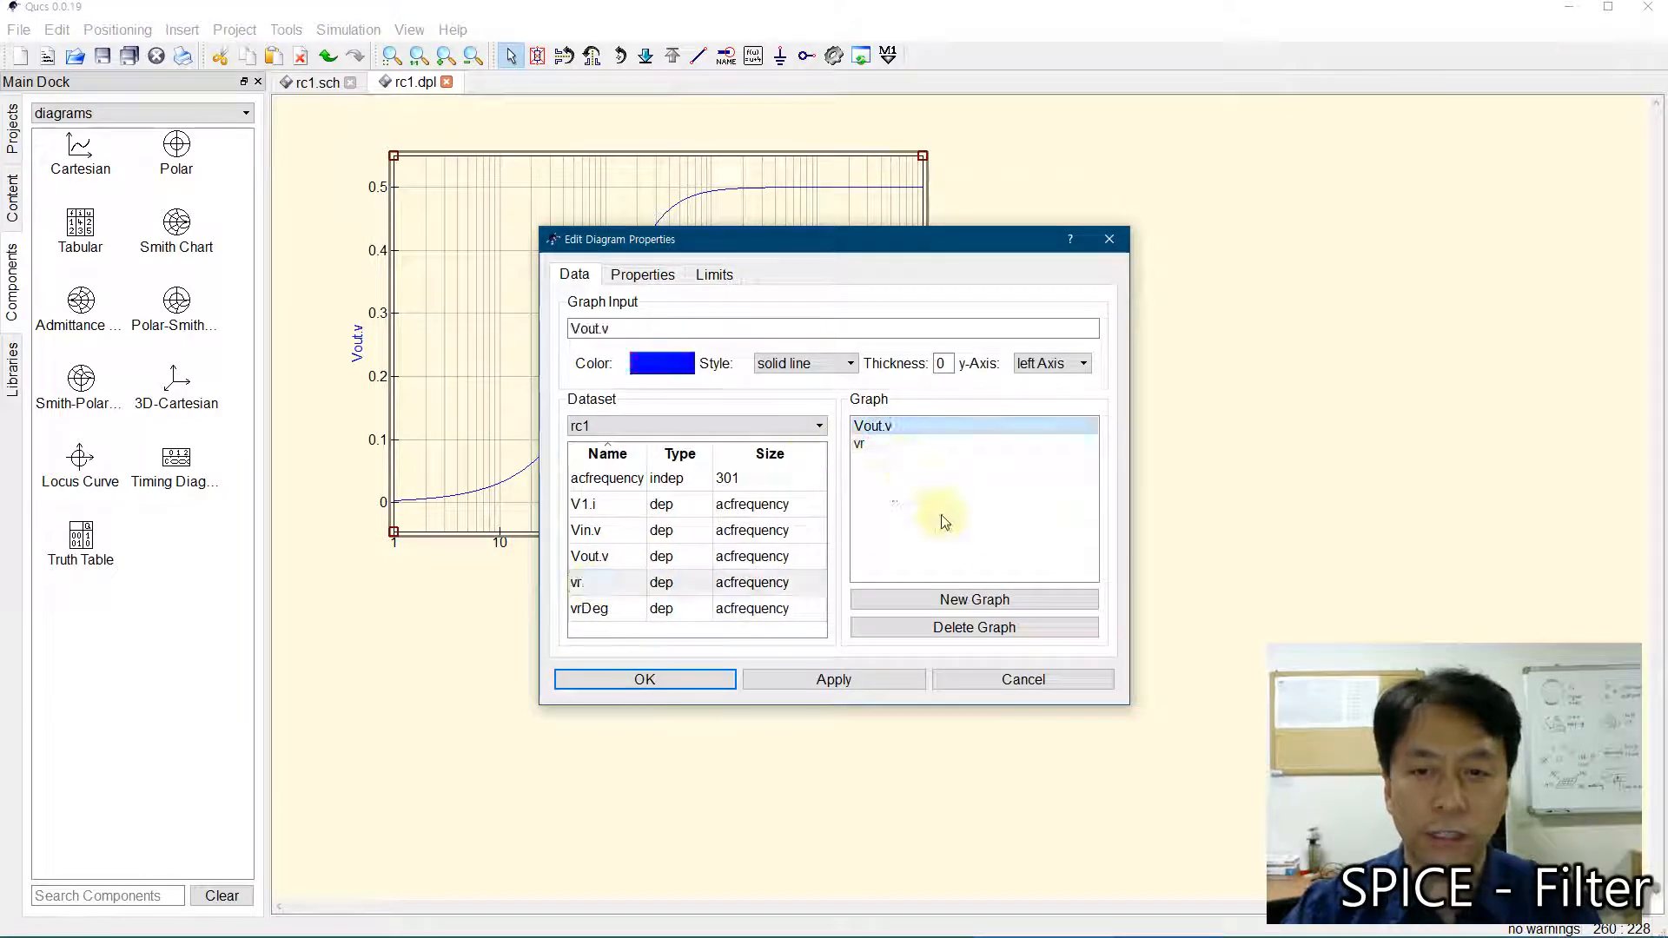
click(926, 628)
click(643, 680)
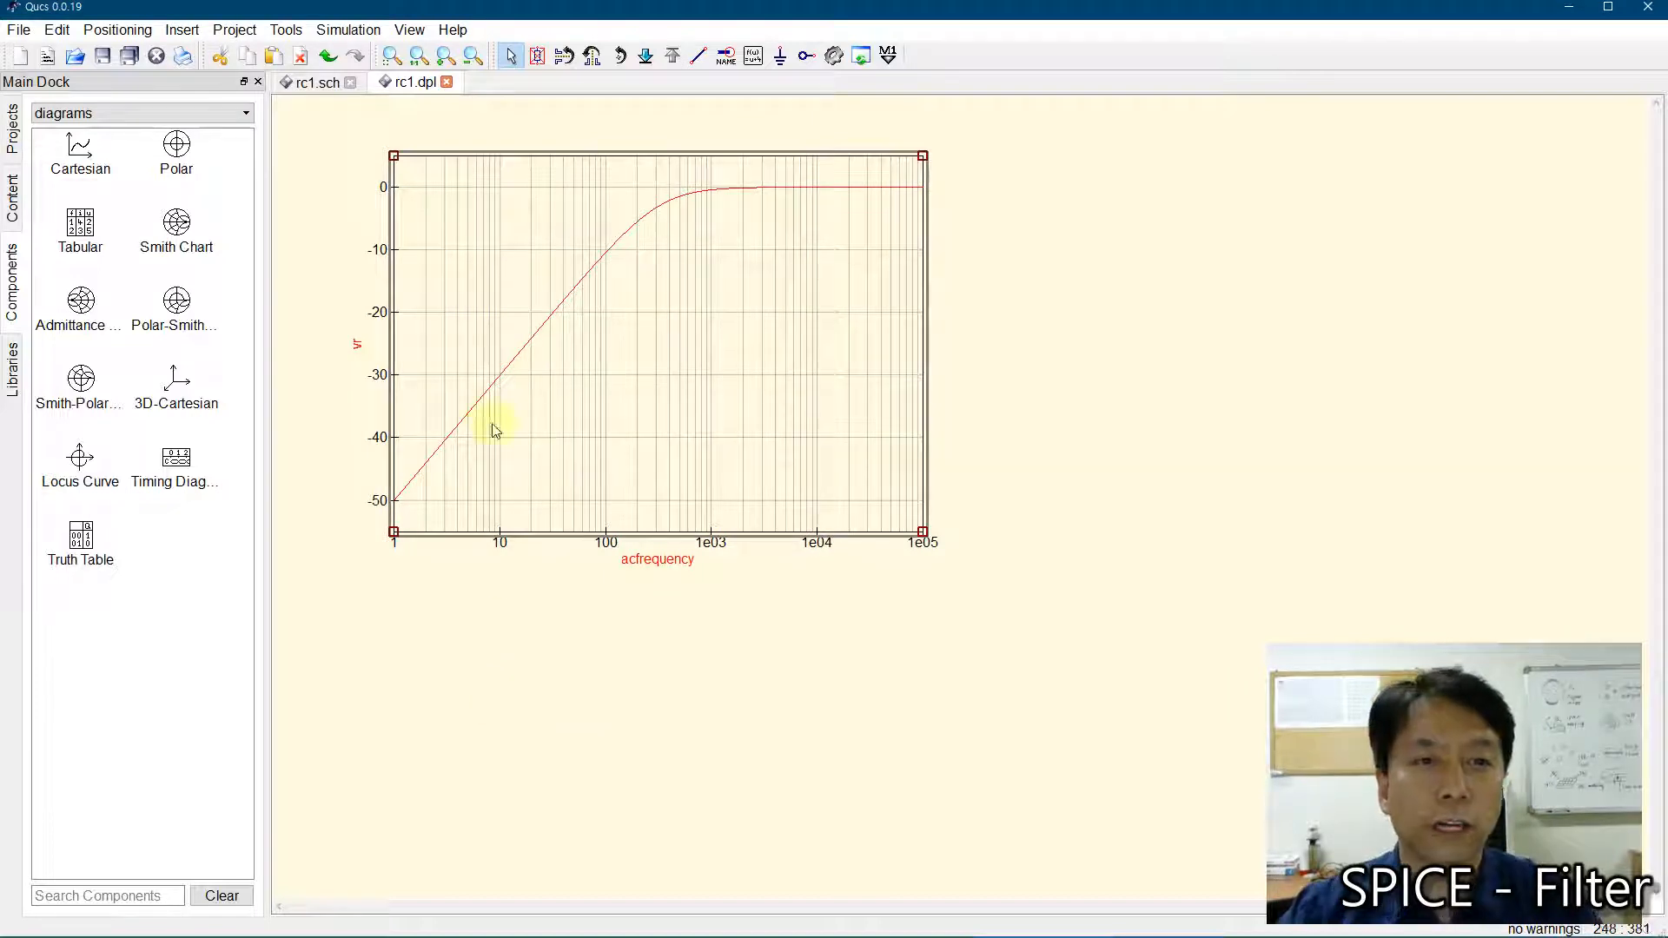
drag(607, 376, 539, 343)
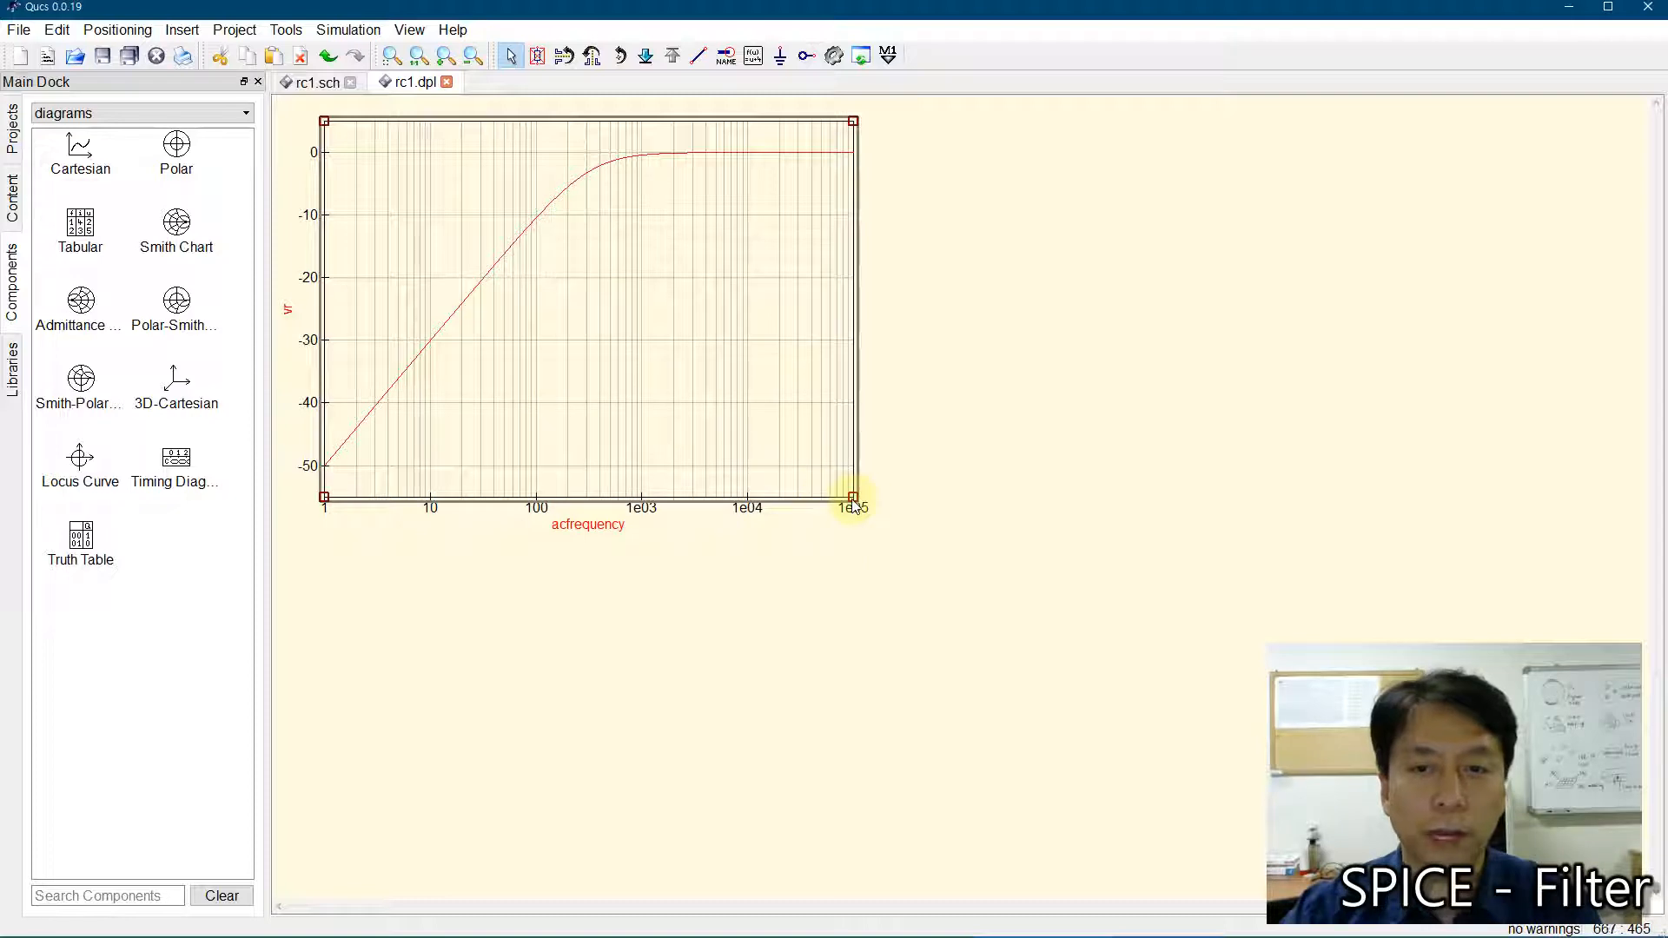
- Add a Cartesian diagram beside the vr plot showing vrDeg with a logarithmic X-axis grid
click(68, 149)
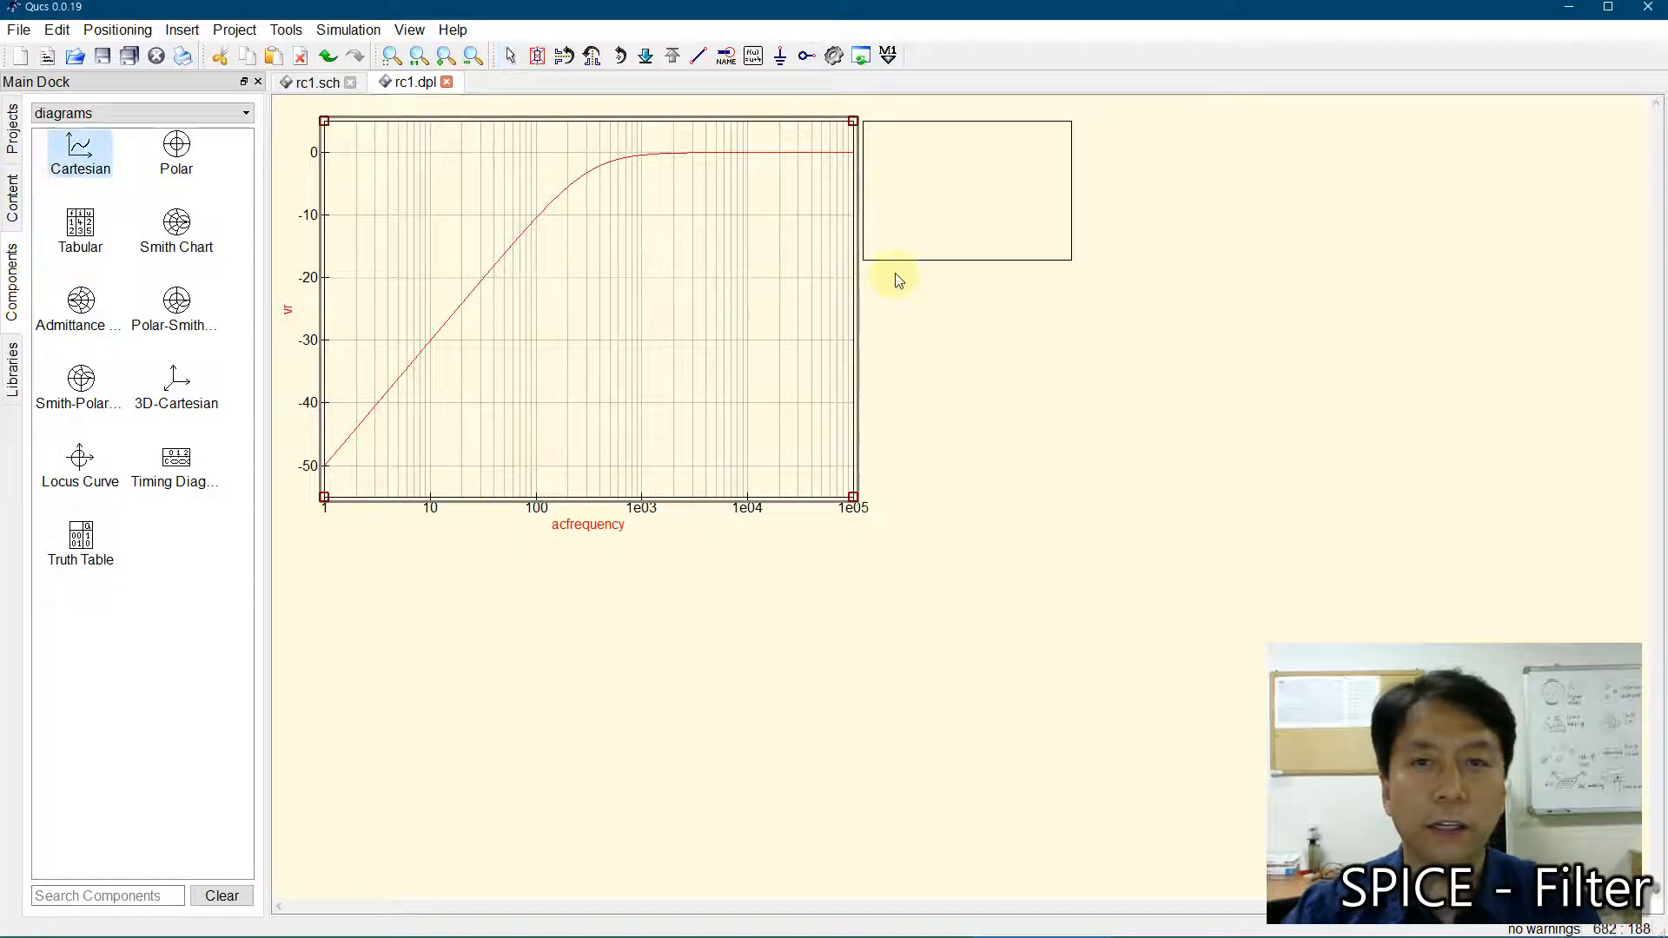
click(898, 259)
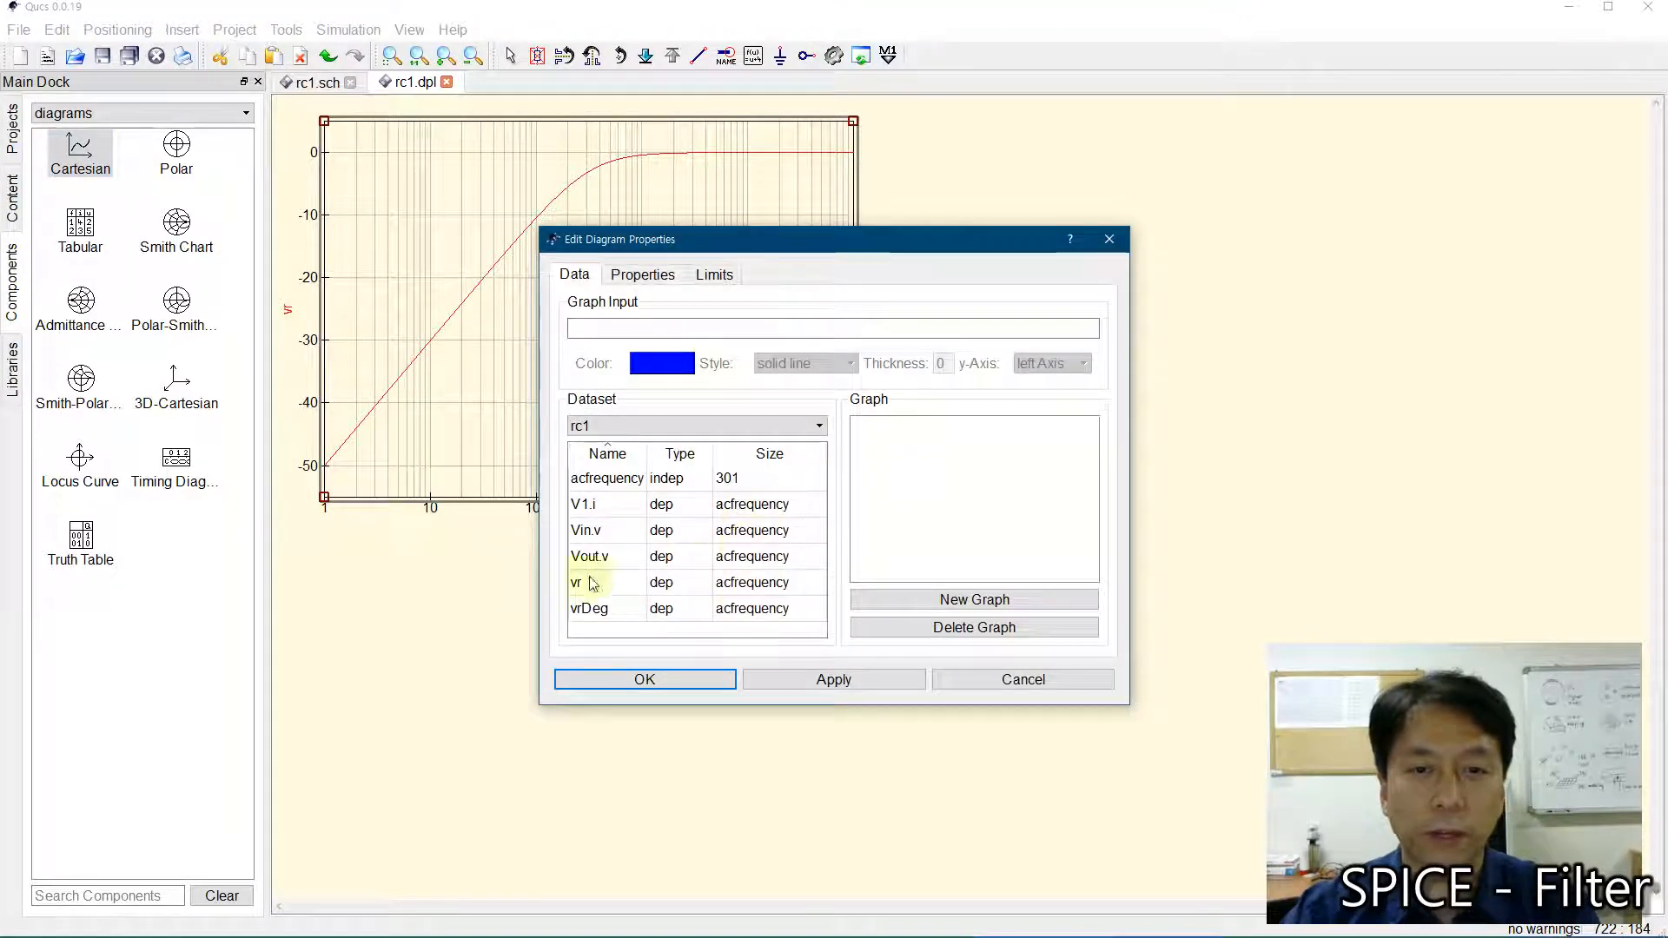
double_click(589, 608)
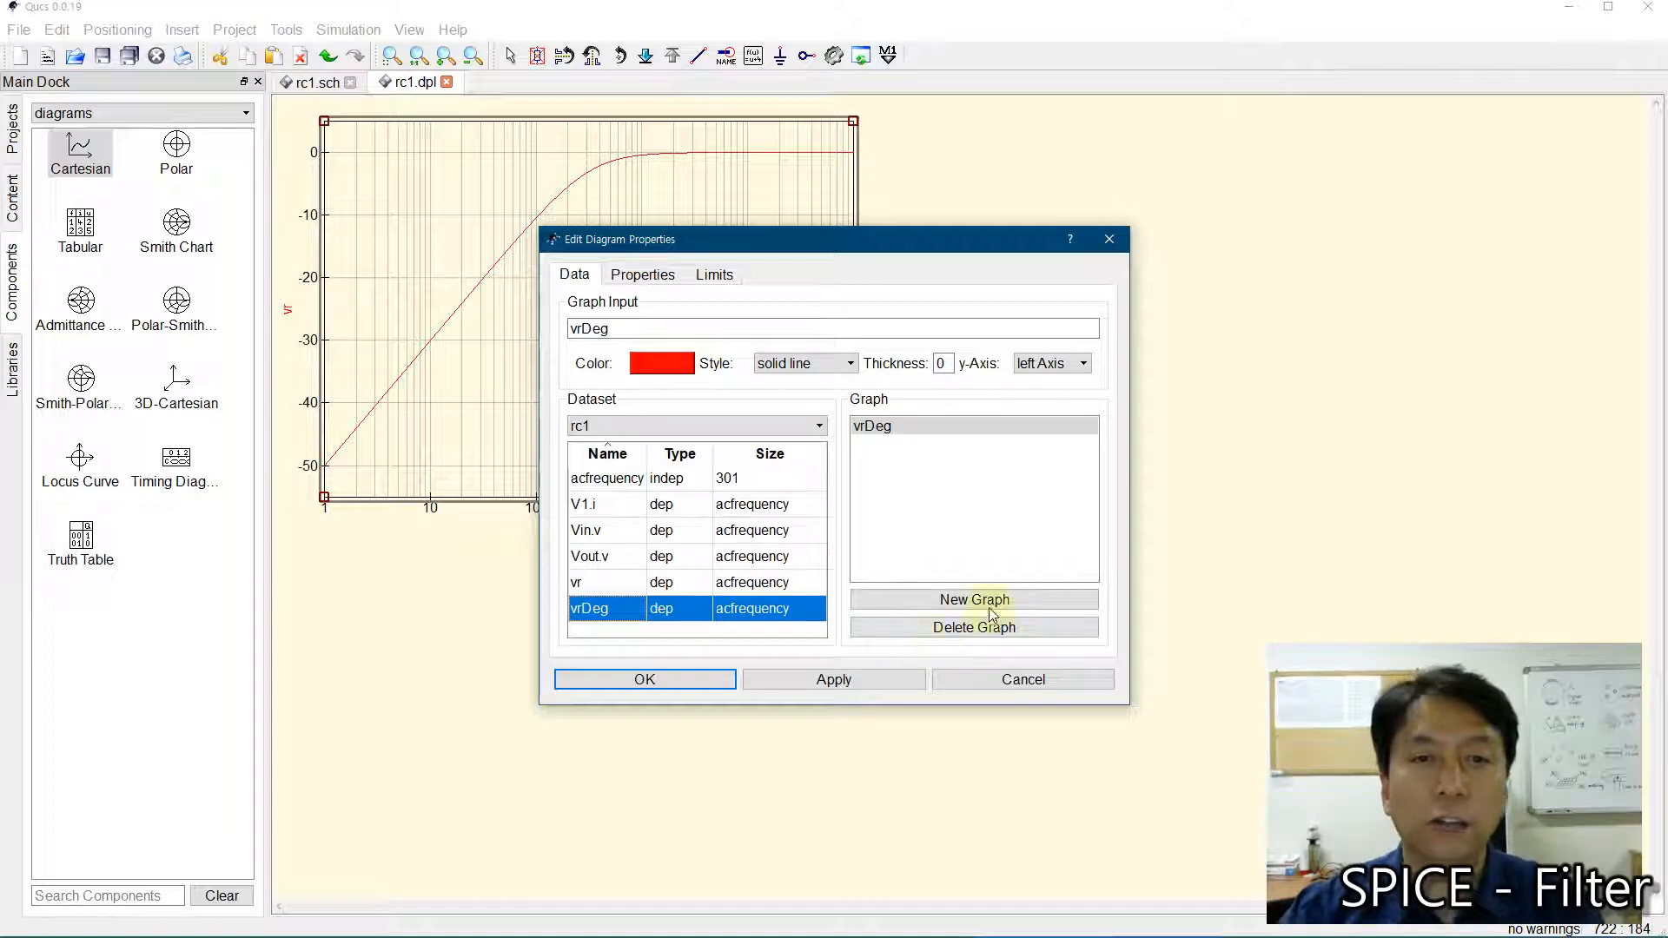
click(642, 275)
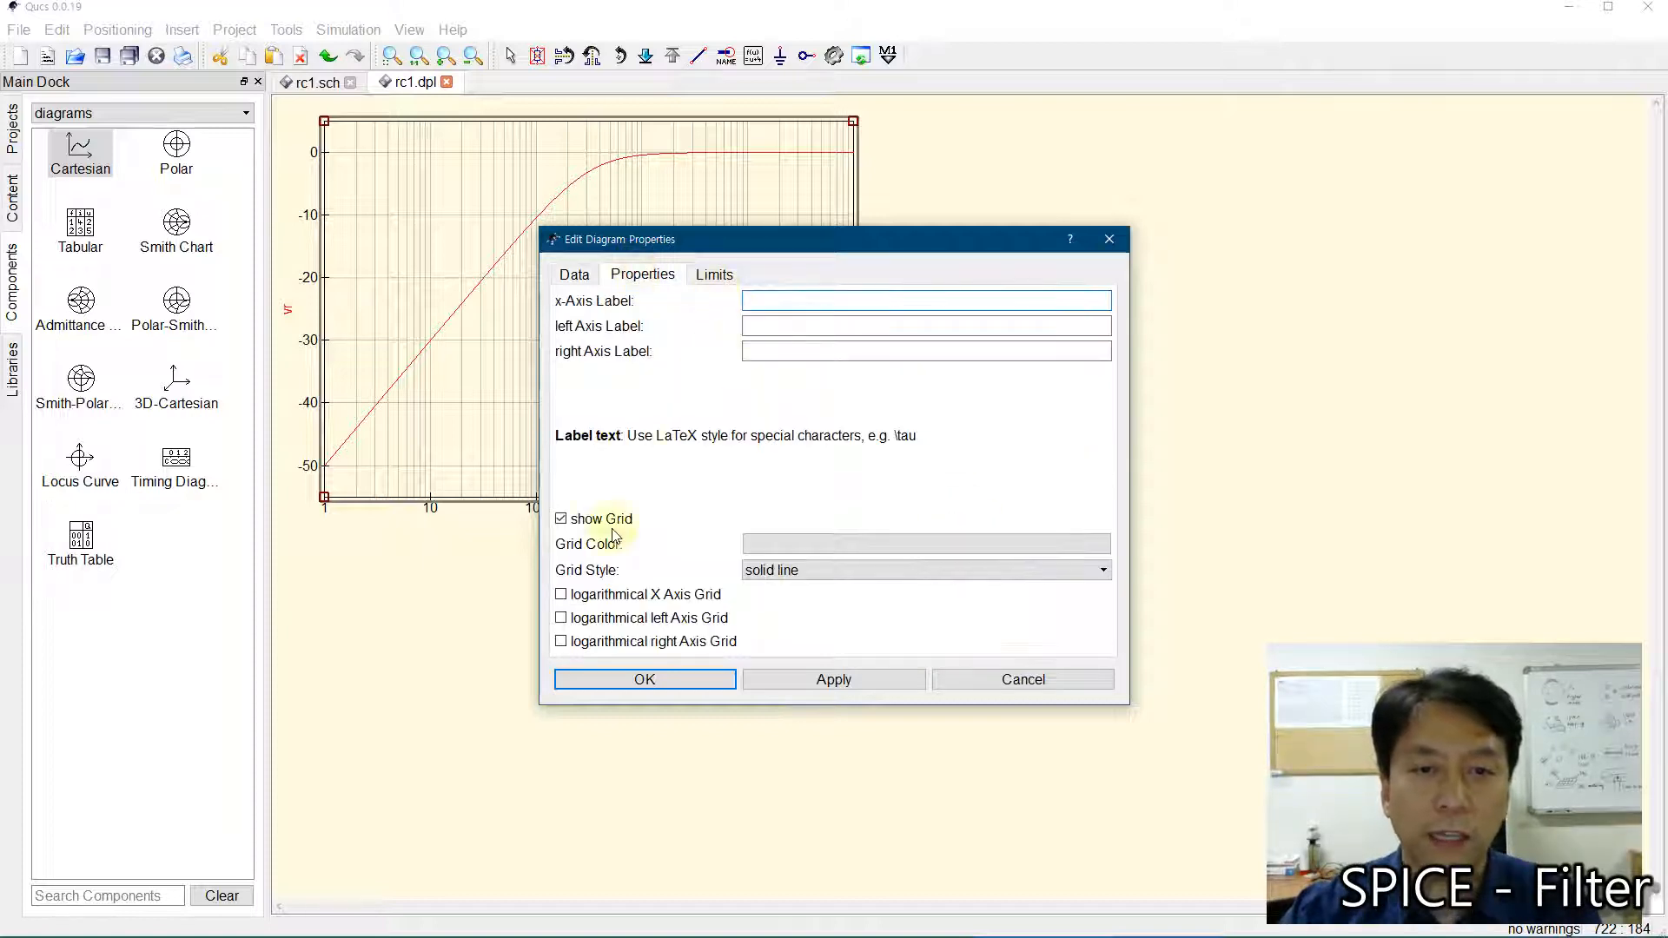
click(561, 596)
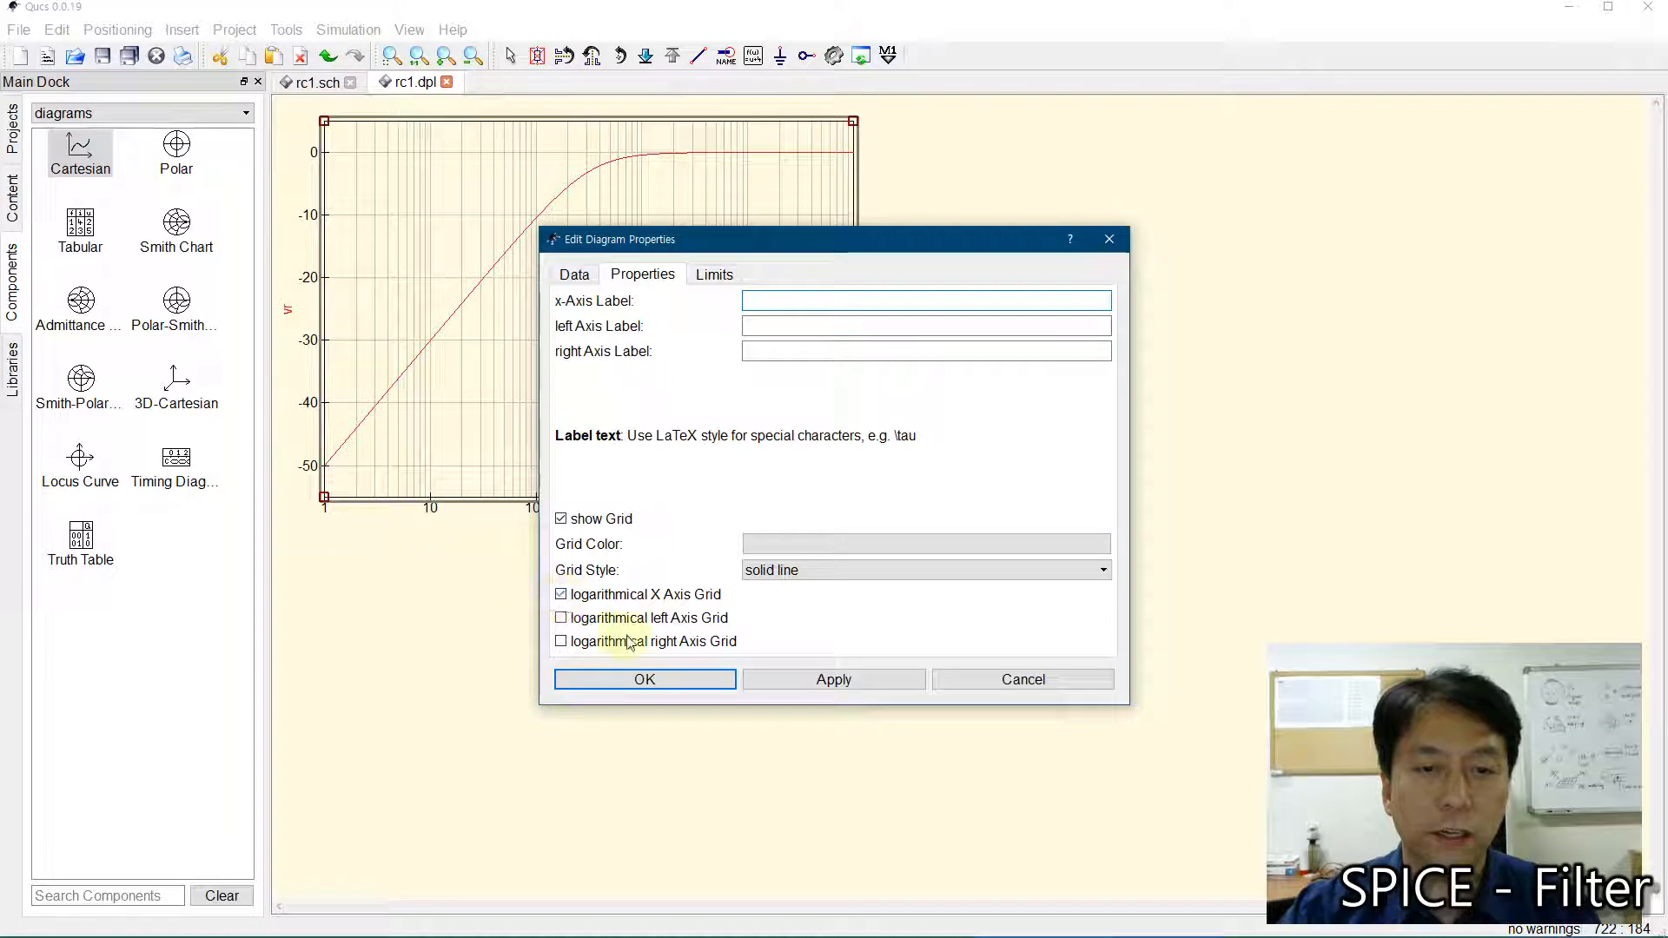
click(643, 678)
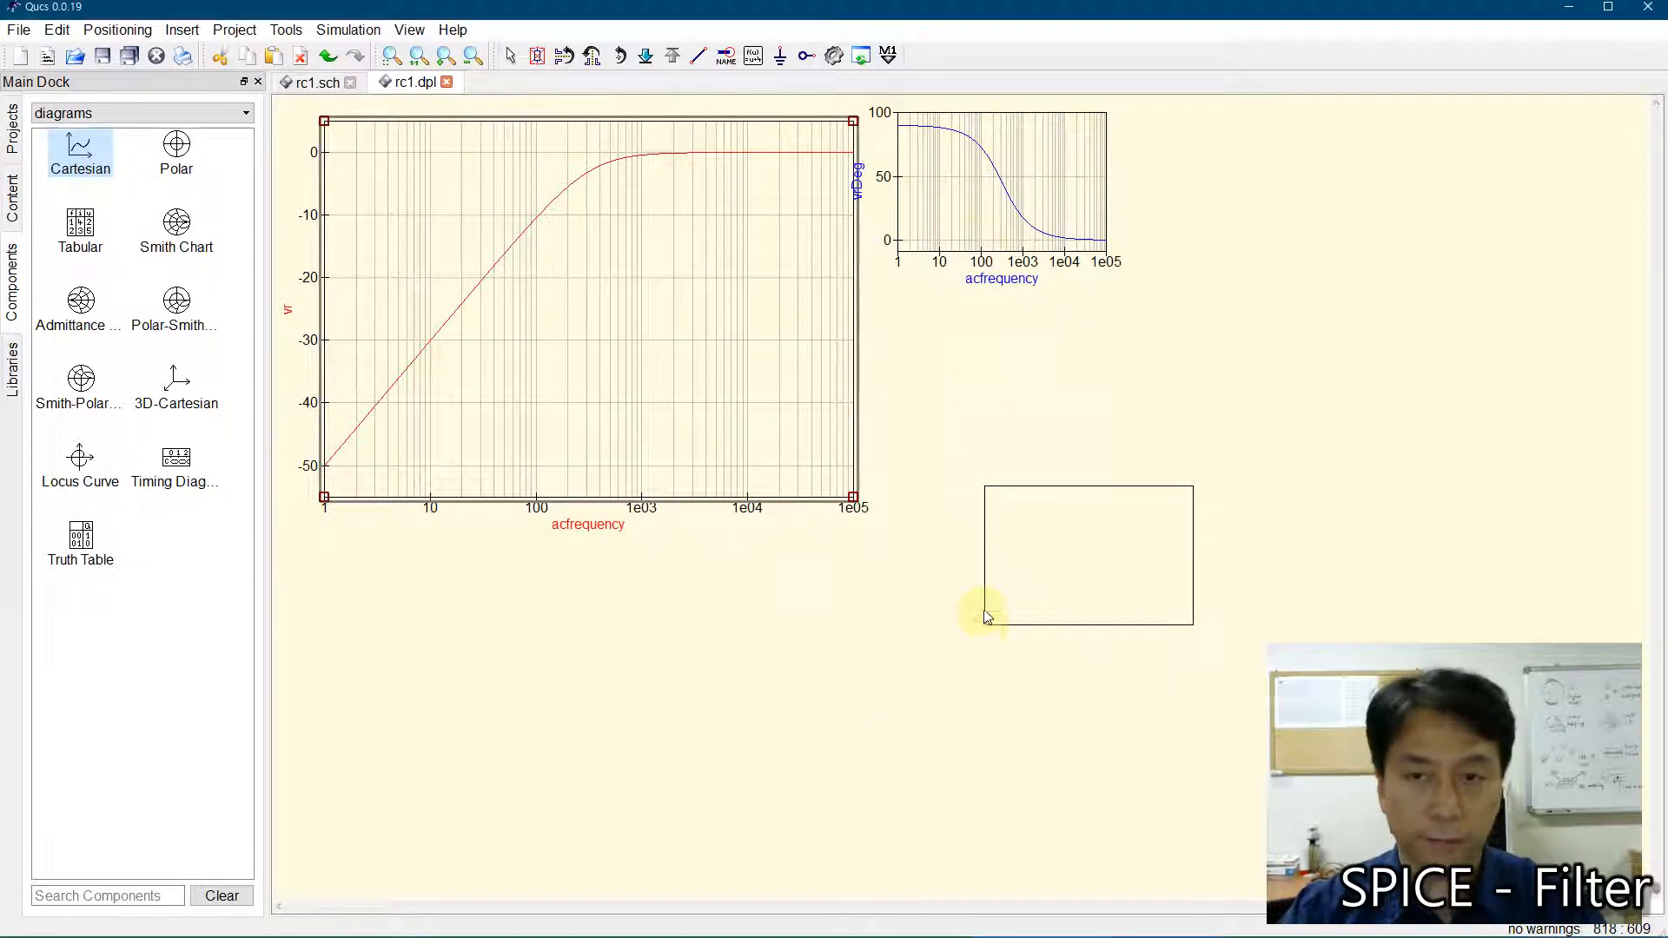
- Enlarge the vrDeg diagram to roughly the size of the vr diagram next to it
key(Escape)
click(979, 212)
drag(1109, 257, 1370, 509)
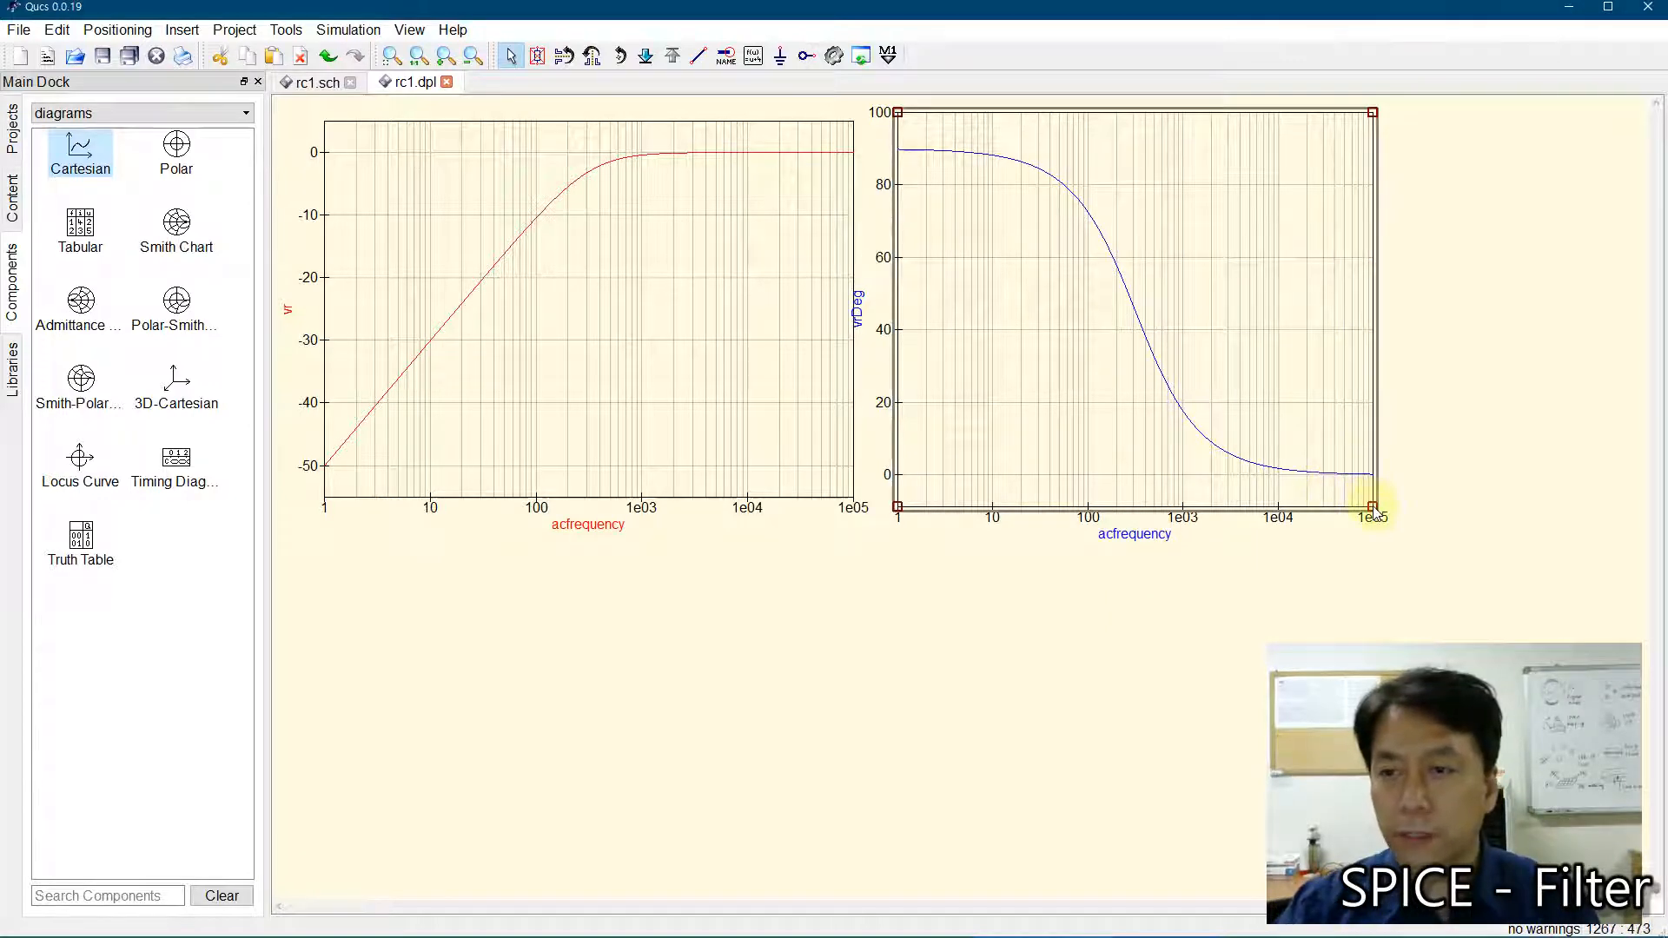
drag(1372, 506, 1470, 512)
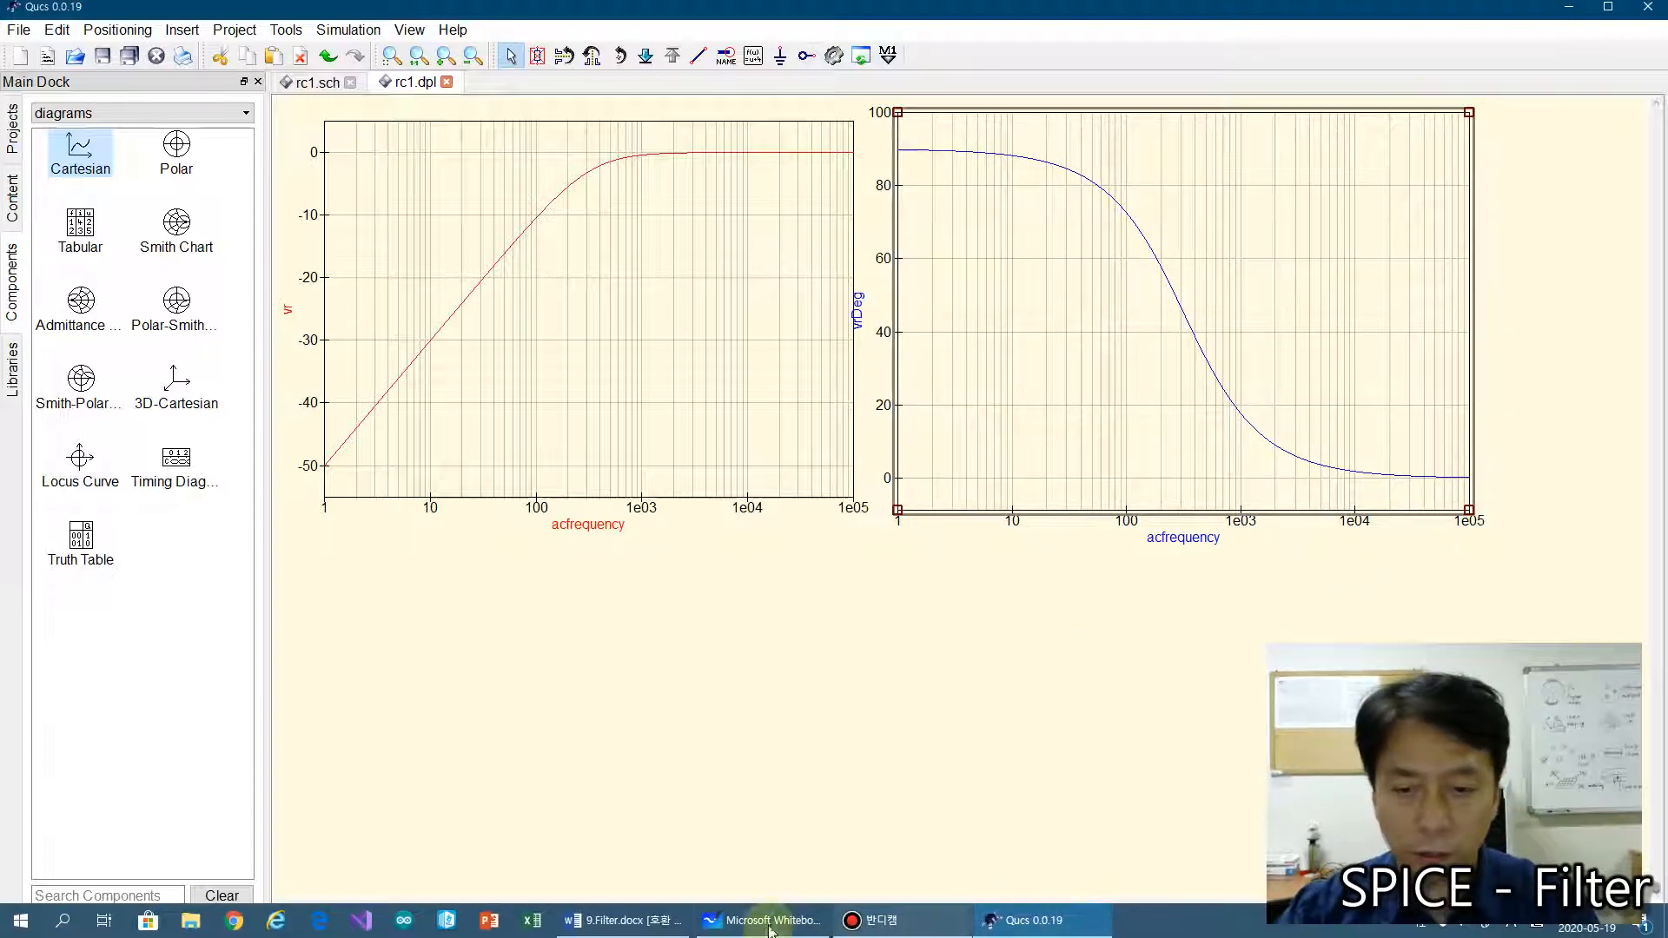
- Switch to Microsoft Whiteboard and handwrite Zc = 1/(jwC) in black in the empty space below the Q = ω0RC formula
click(749, 922)
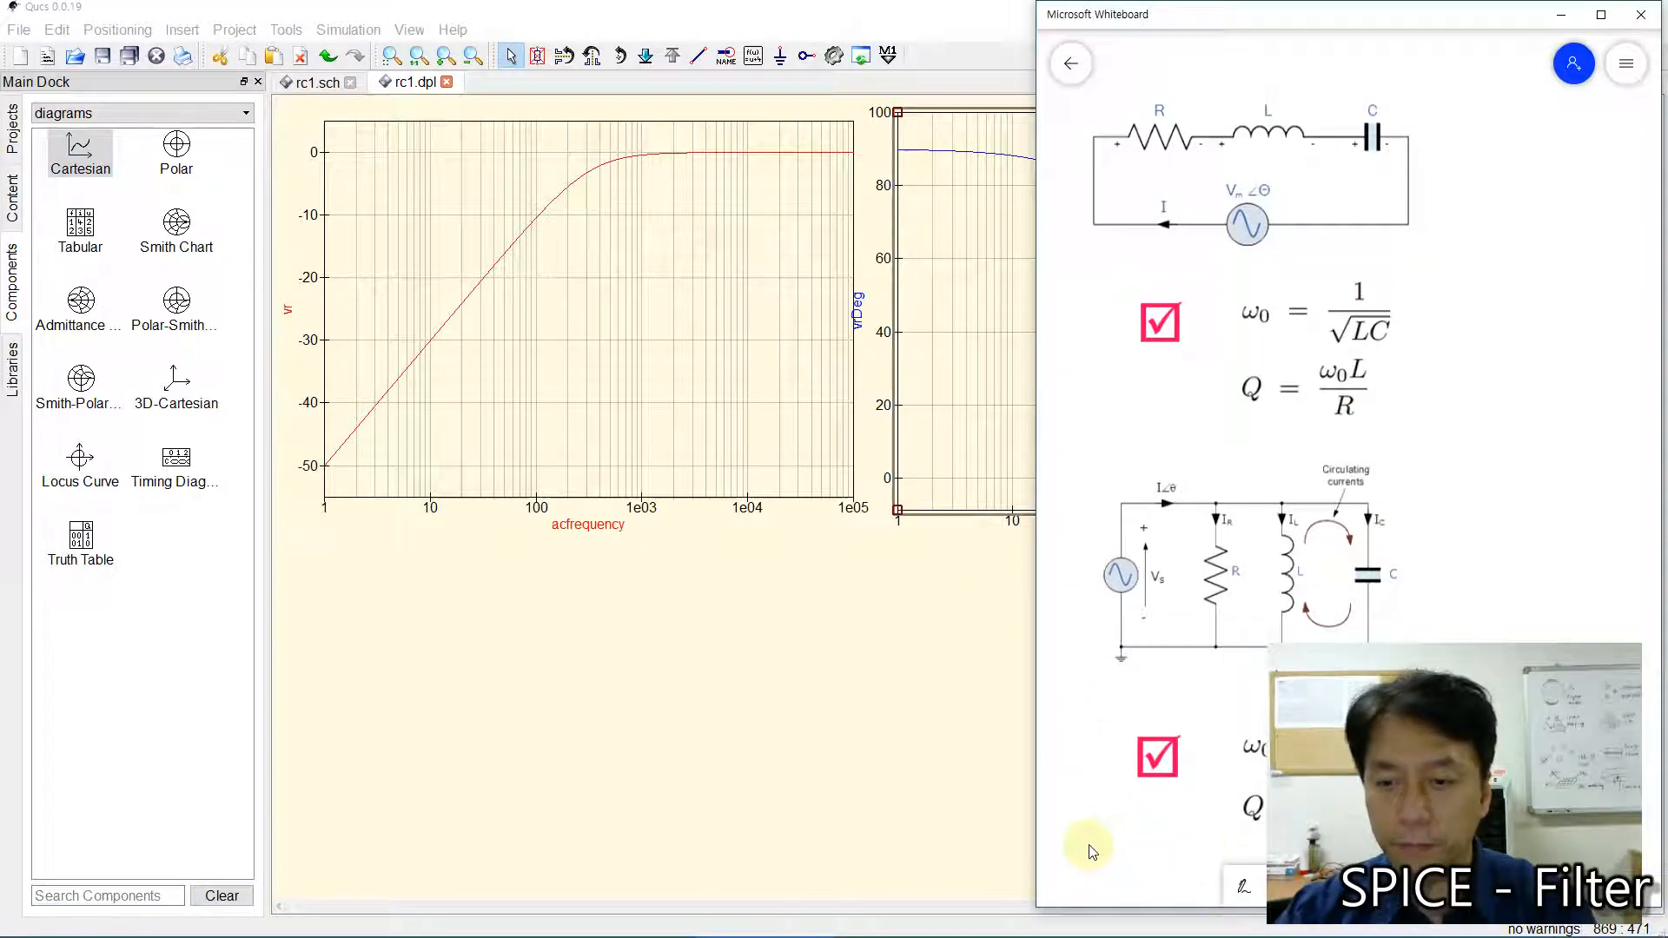
scroll(1093, 851, down, 5)
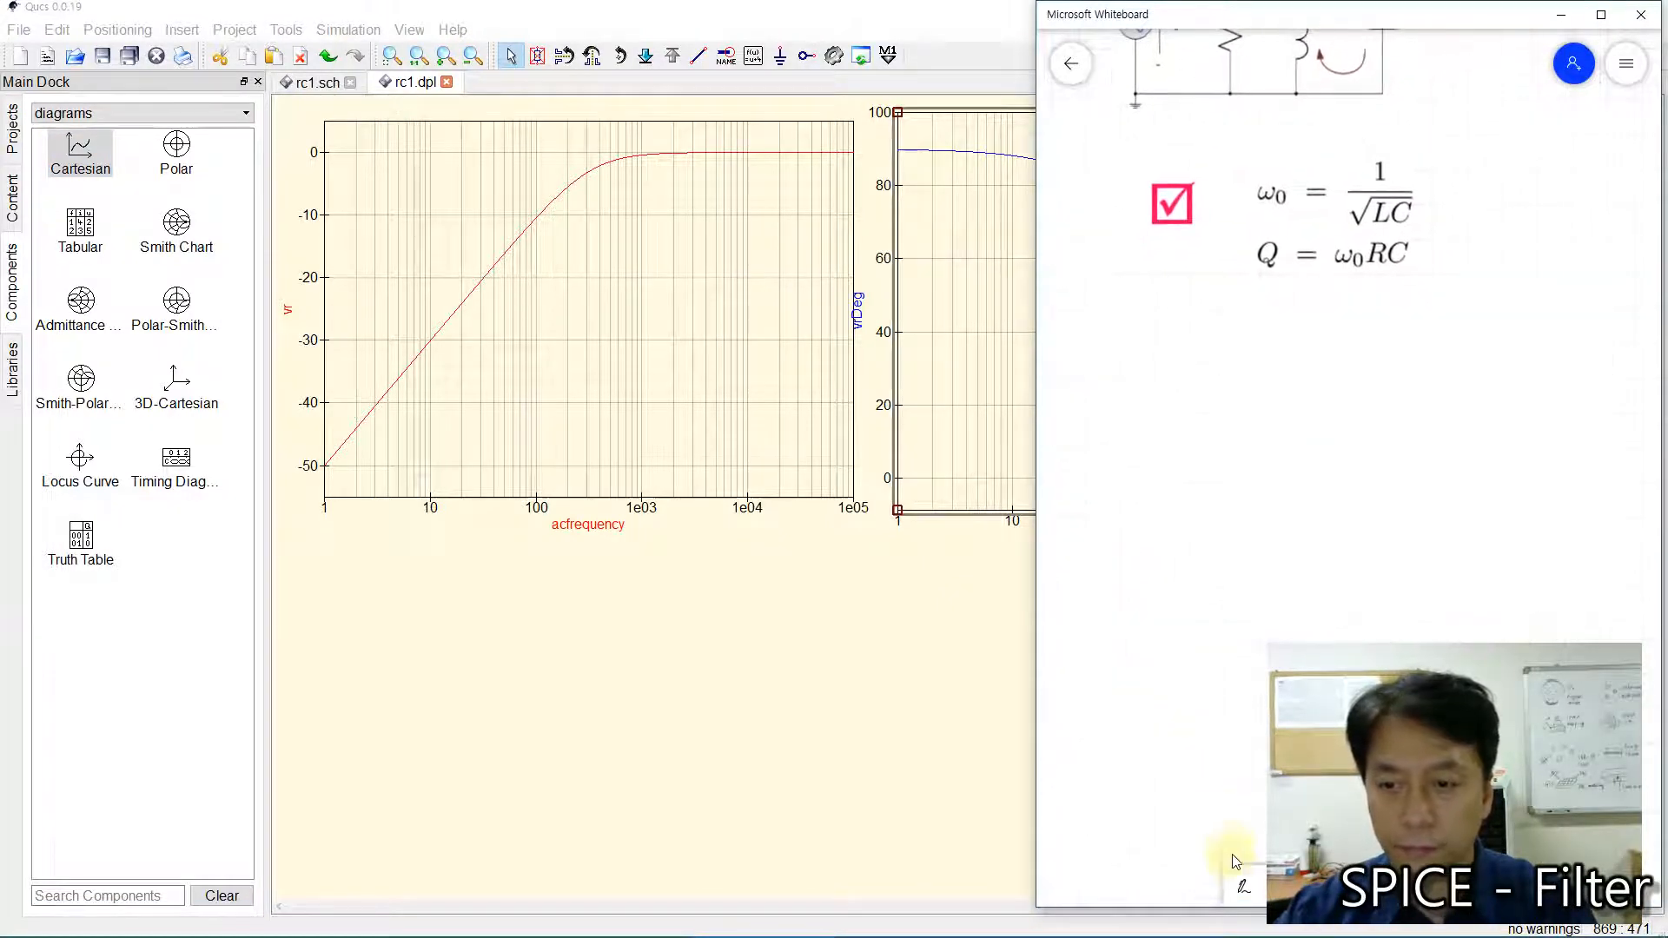
click(1243, 885)
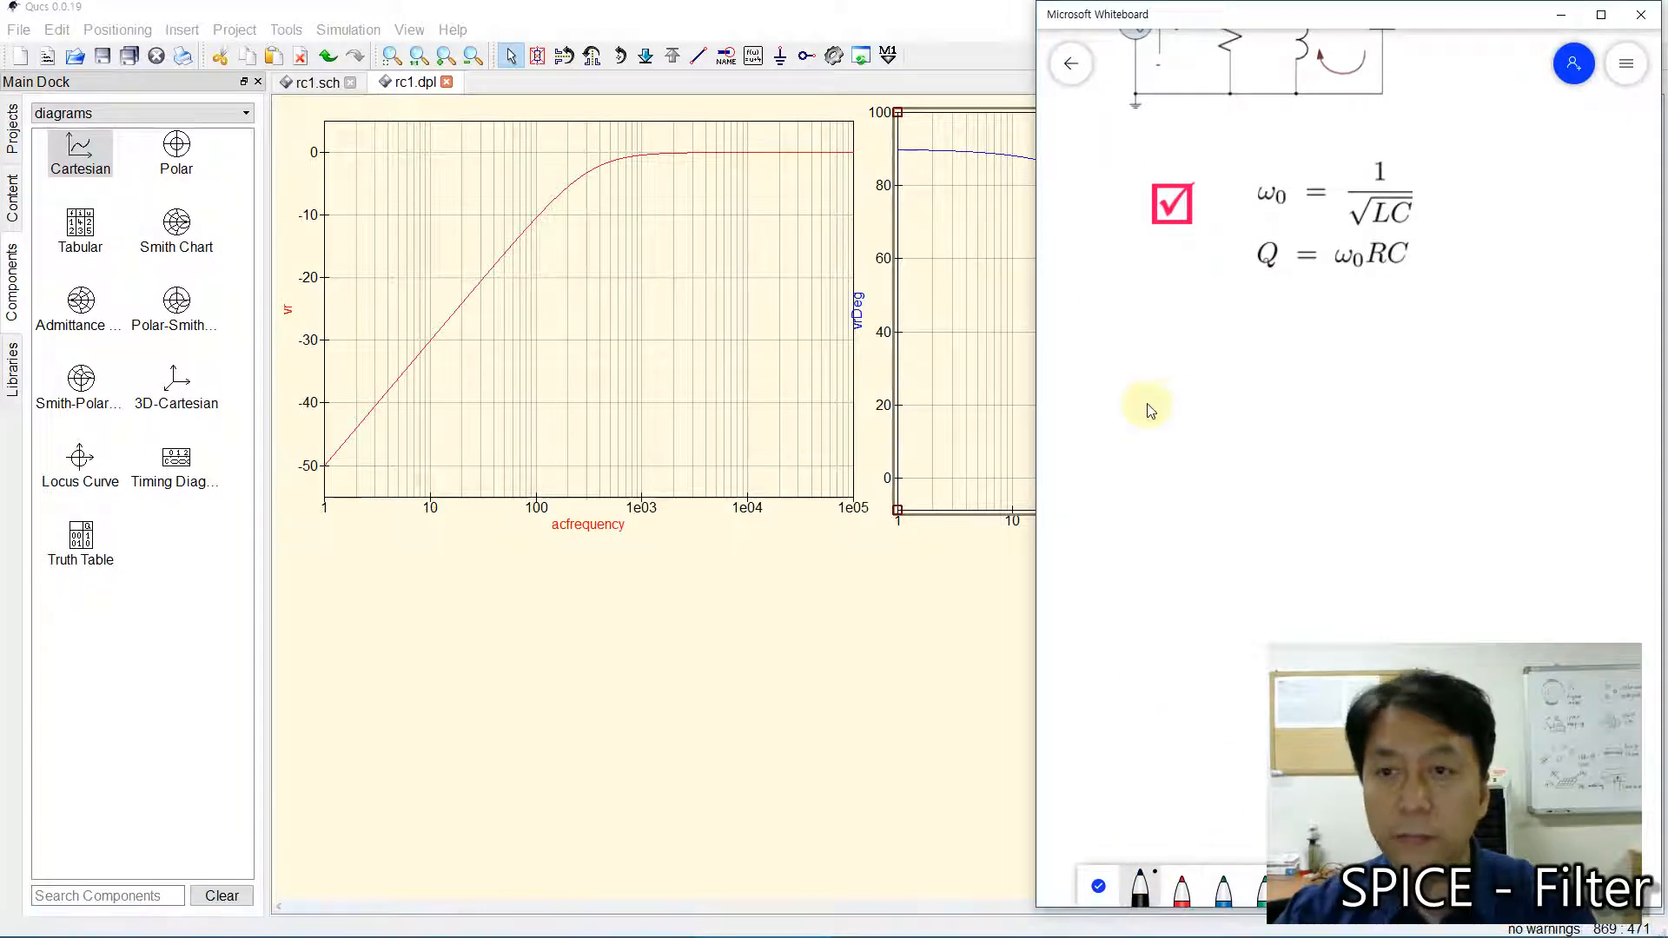
mouse_move(1084, 348)
mouse_down()
mouse_move(1123, 397)
mouse_move(1211, 356)
mouse_up()
mouse_move(1184, 376)
mouse_down()
mouse_move(1338, 393)
mouse_move(1355, 422)
mouse_up()
click(1252, 361)
drag(1244, 351, 1373, 348)
drag(1296, 303, 1296, 329)
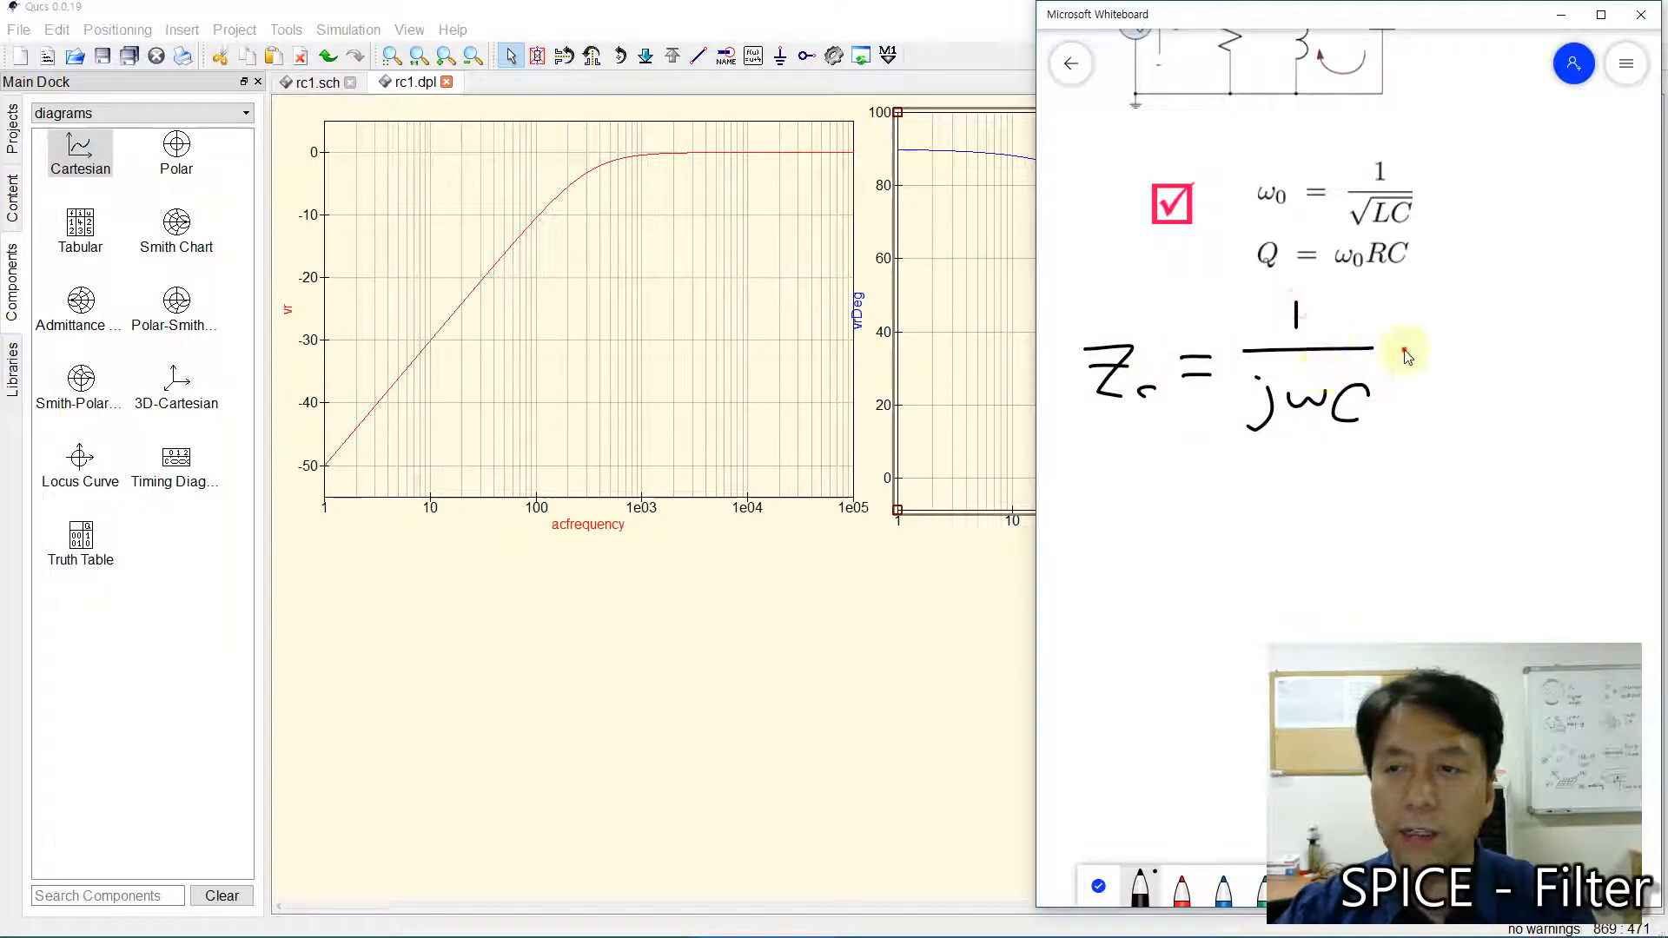
- Extend the handwritten capacitor impedance equation with = -j/(wC)
mouse_move(1403, 348)
mouse_down()
mouse_move(1431, 346)
mouse_move(1425, 365)
mouse_up()
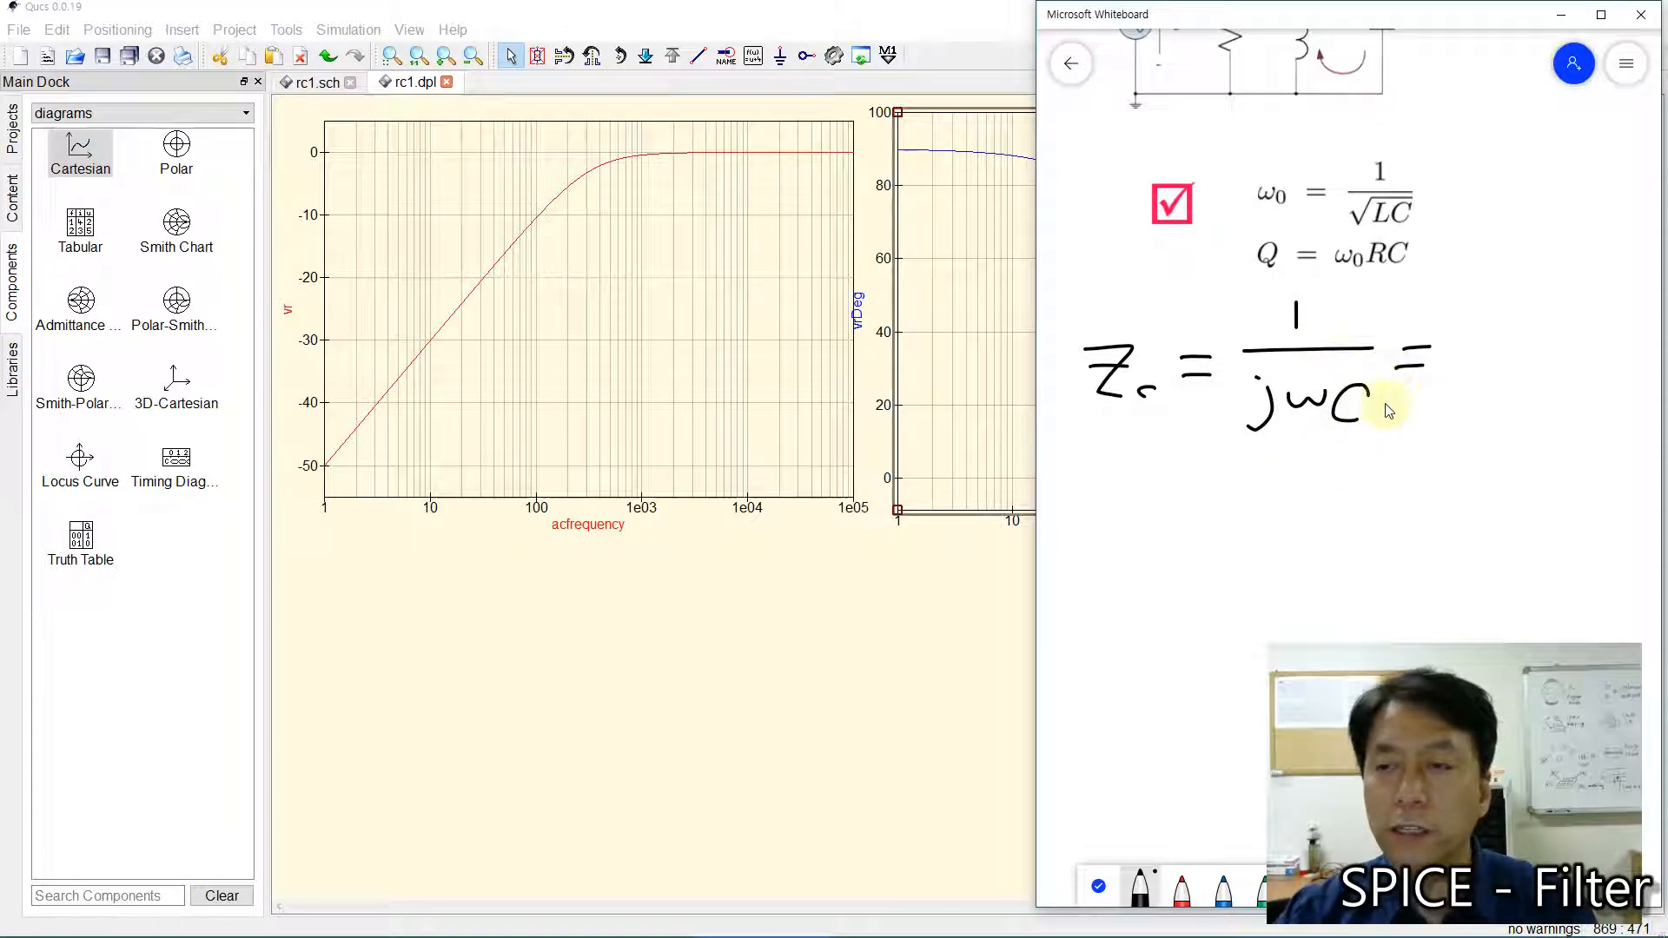
mouse_move(1566, 286)
mouse_down()
mouse_move(1543, 320)
mouse_move(1579, 357)
mouse_move(1555, 388)
mouse_move(1591, 415)
mouse_up()
click(1564, 258)
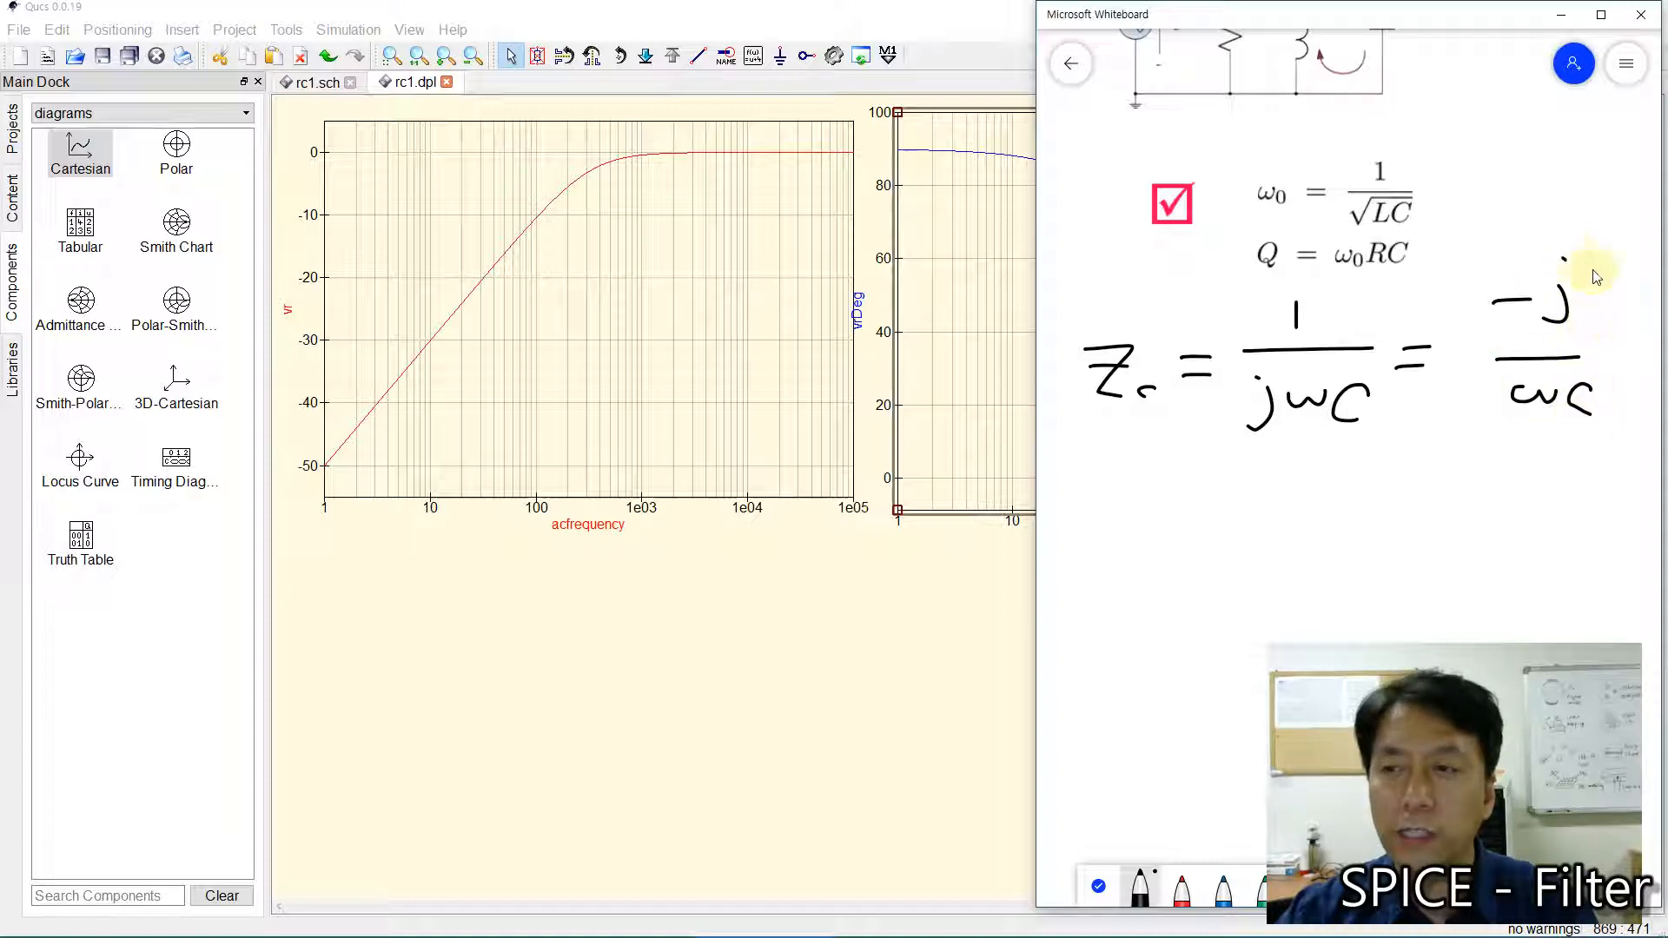
- Switch back to Qucs and review the rc1.sch circuit against the gain and phase plots in rc1.dpl
click(765, 676)
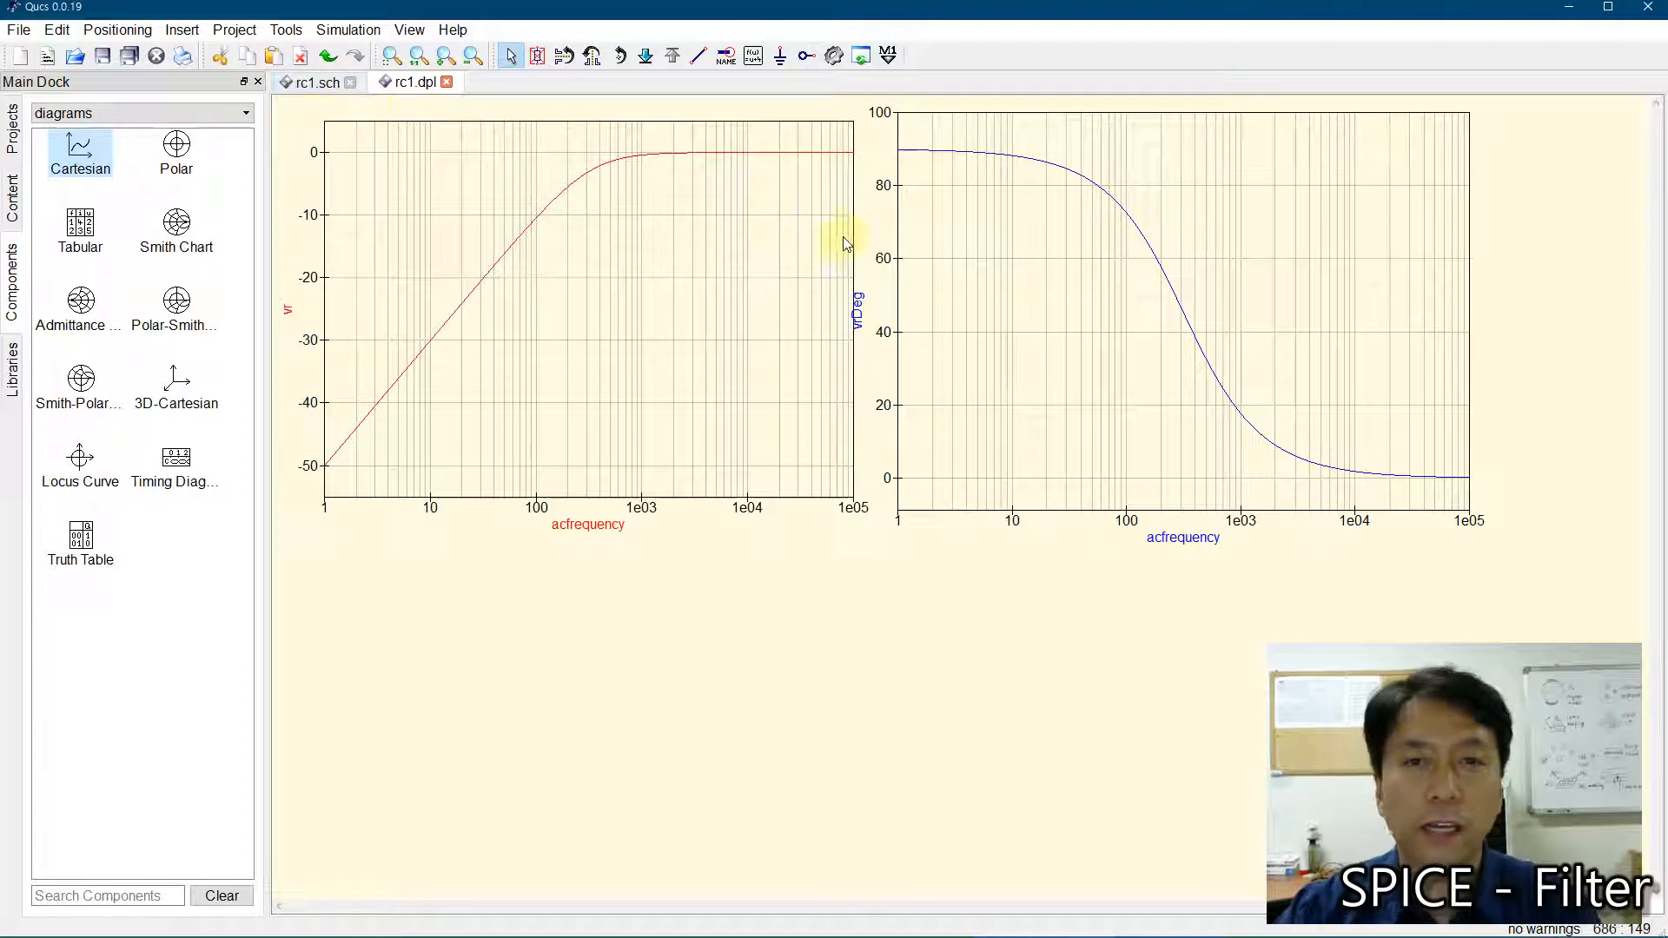
click(313, 81)
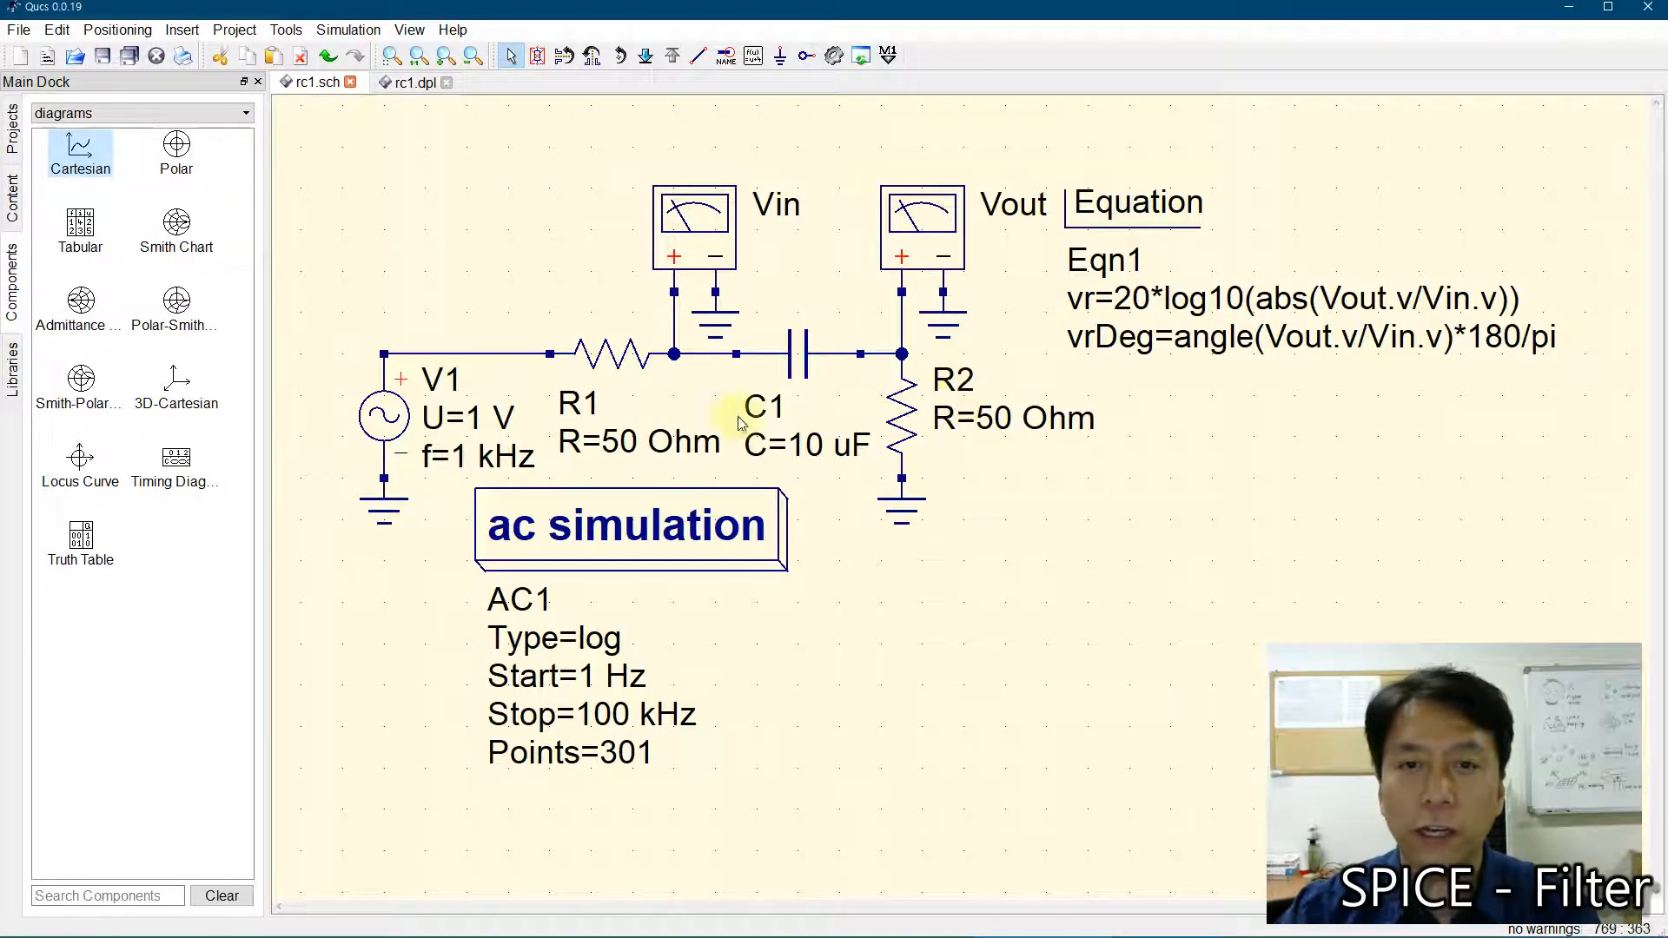
click(408, 82)
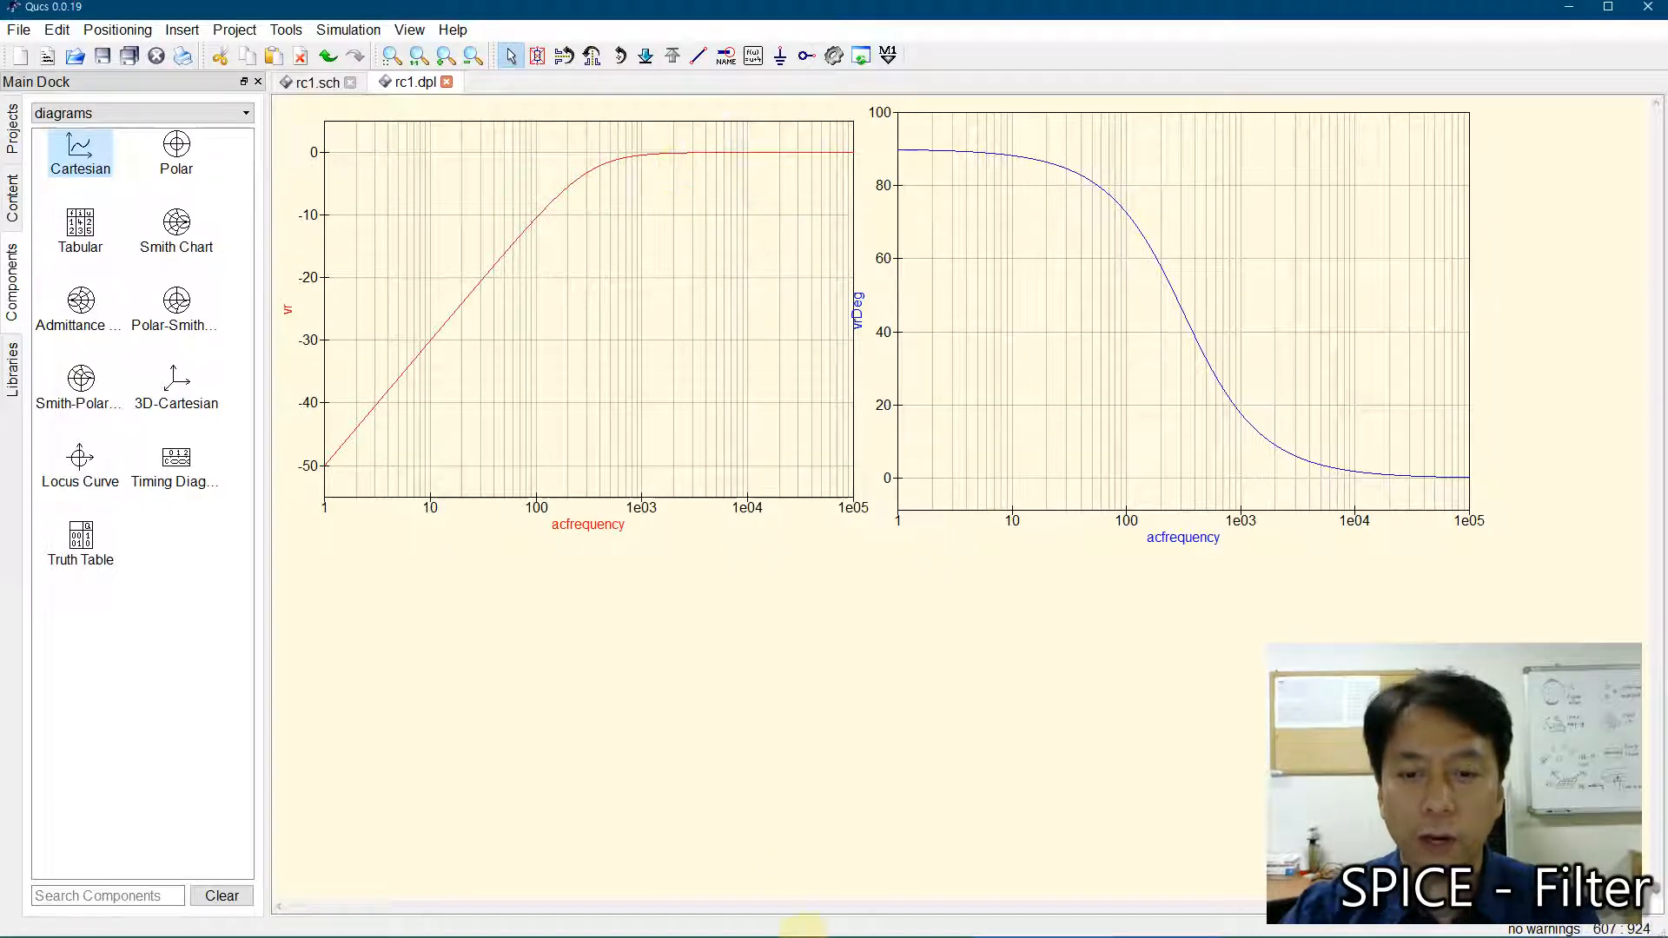
- Switch to Microsoft Whiteboard and handwrite HPF in red below the impedance equation
click(772, 931)
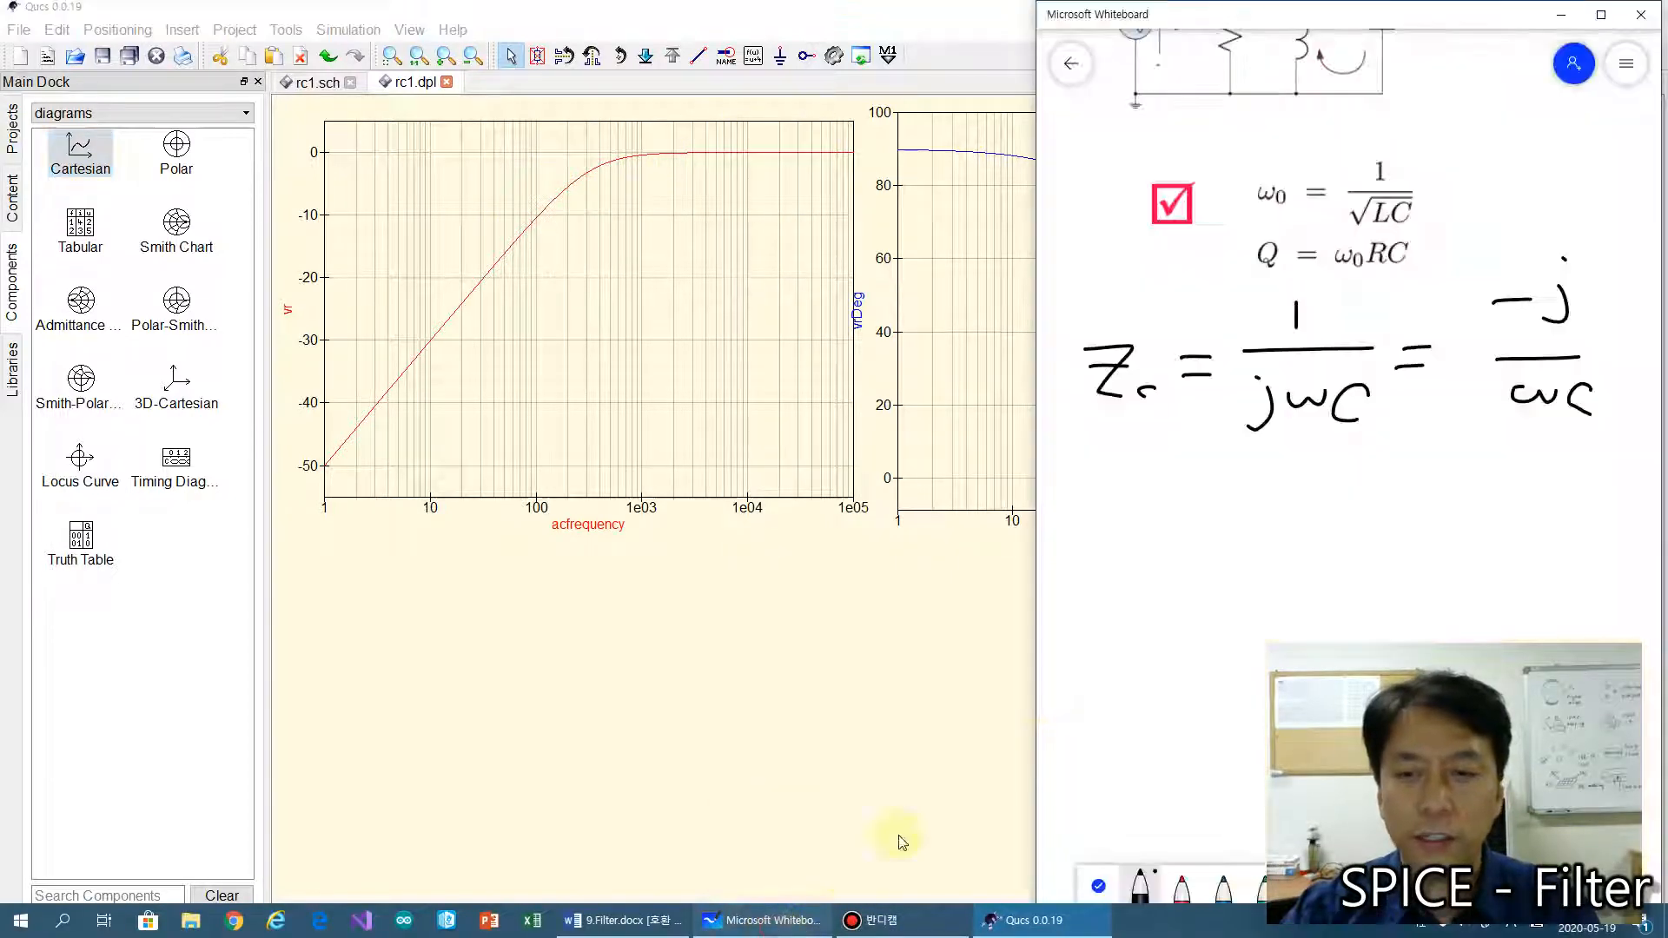
click(1182, 888)
drag(1101, 470, 1099, 538)
mouse_move(1102, 507)
mouse_down()
mouse_move(1145, 504)
mouse_move(1146, 531)
mouse_up()
mouse_move(1172, 476)
mouse_down()
mouse_move(1172, 527)
mouse_move(1203, 483)
mouse_move(1175, 502)
mouse_move(1308, 474)
mouse_move(1237, 547)
mouse_move(1286, 500)
mouse_move(1285, 532)
mouse_up()
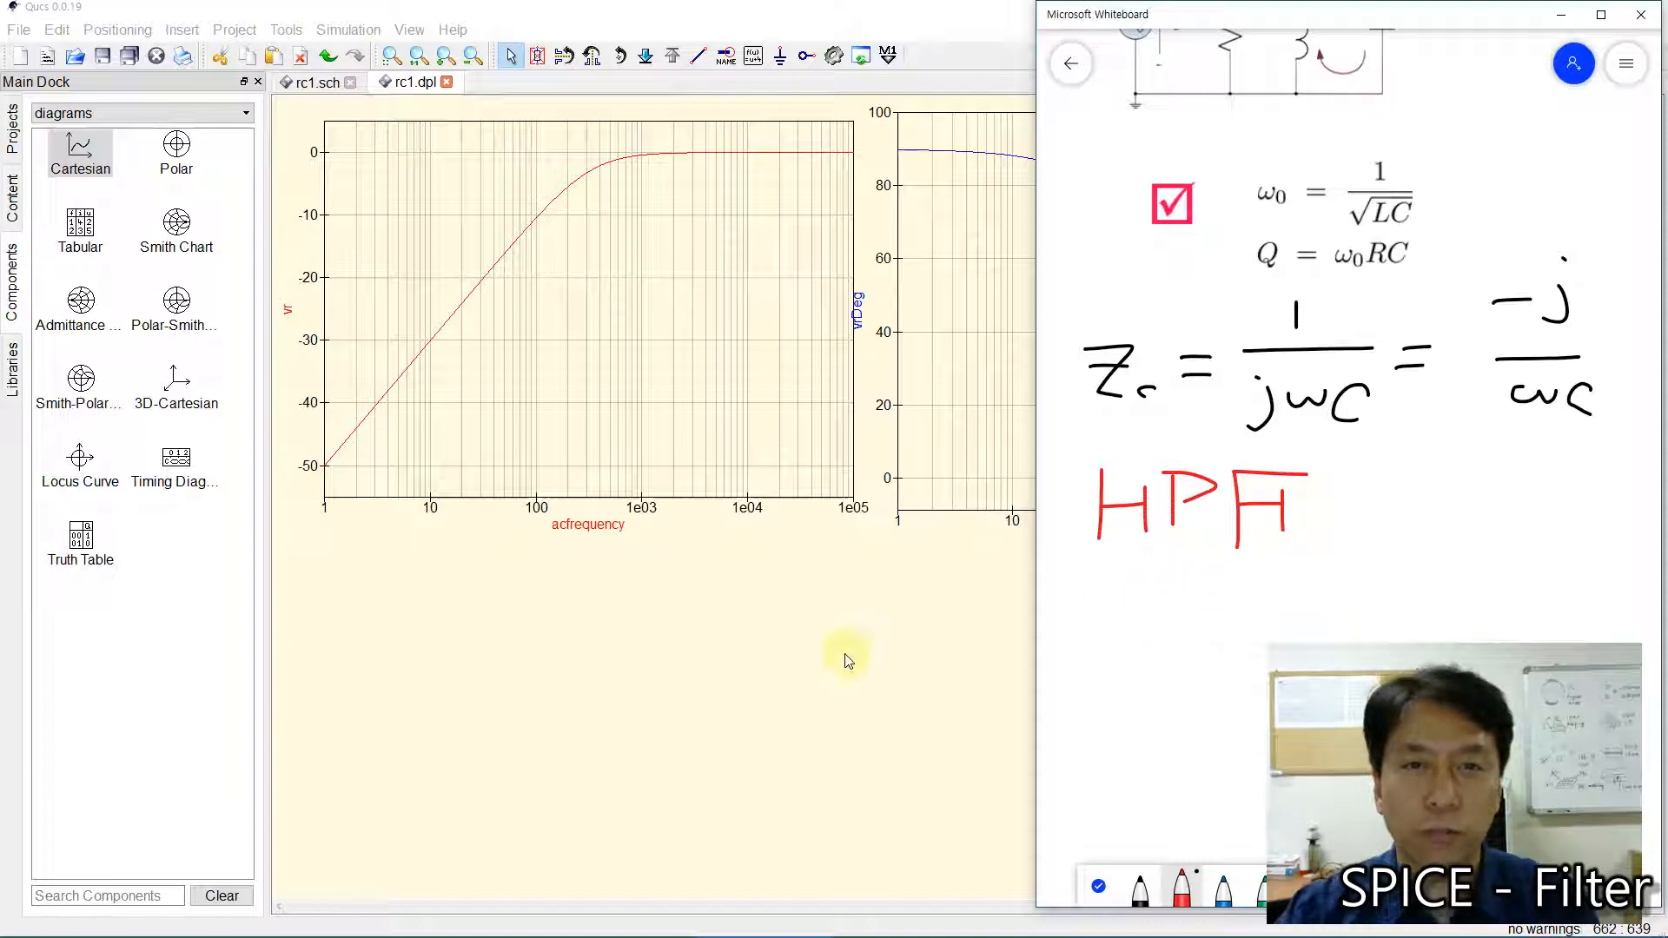
- Switch back to Qucs and add a tabular diagram of vr below the gain plot
click(814, 677)
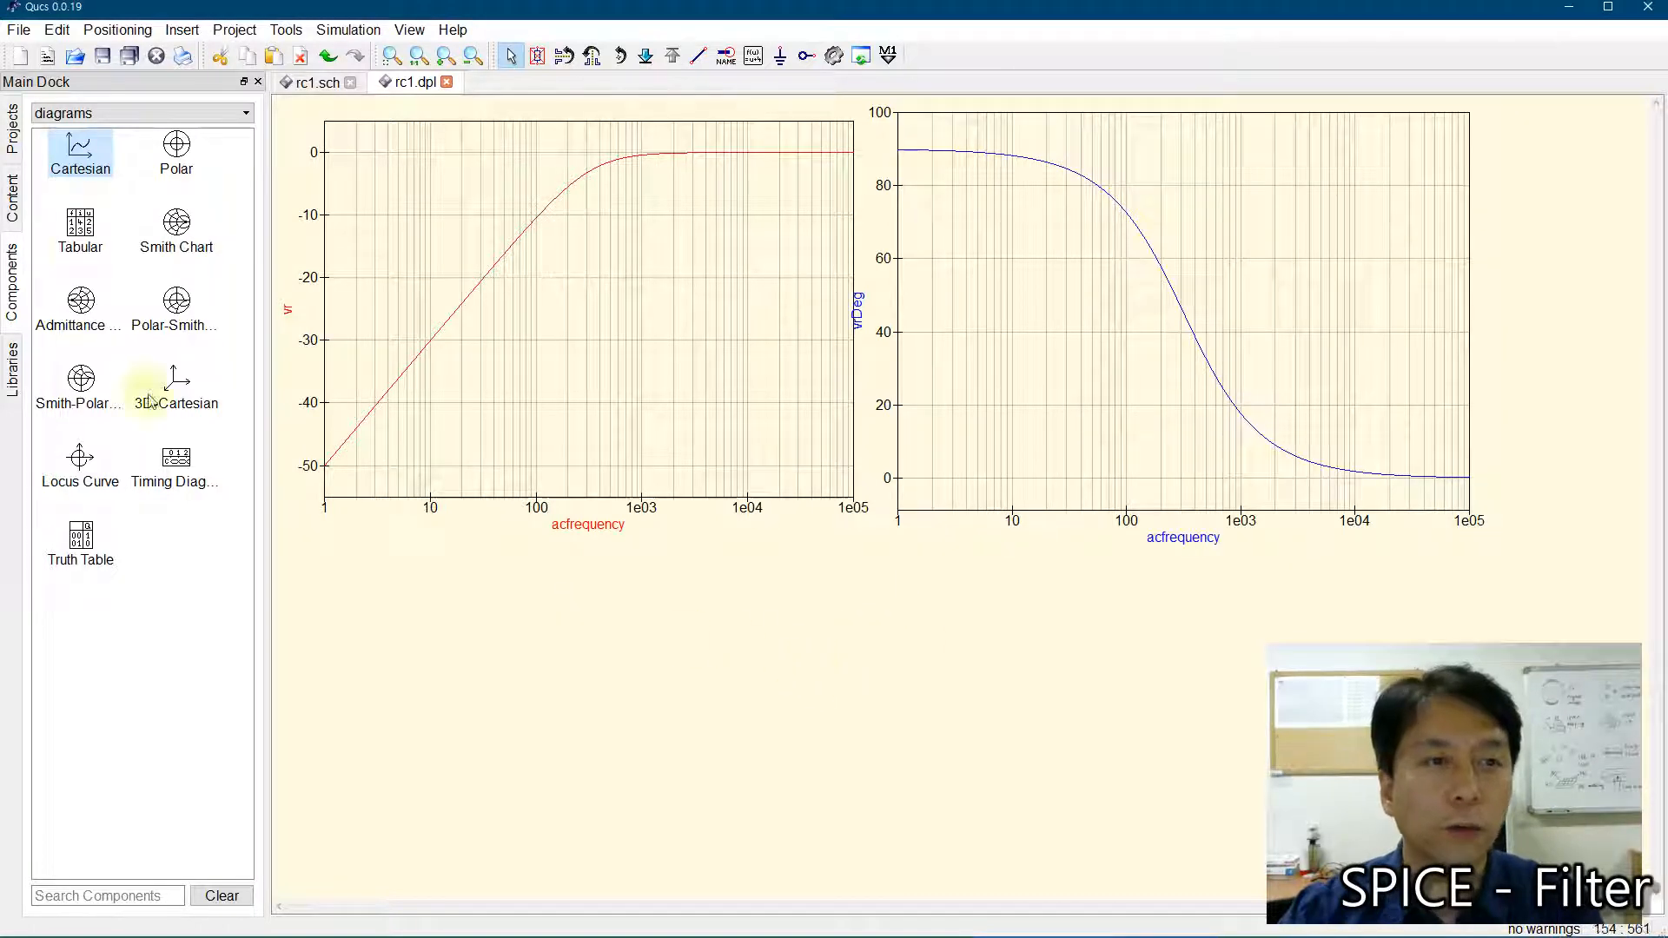
click(79, 228)
click(349, 743)
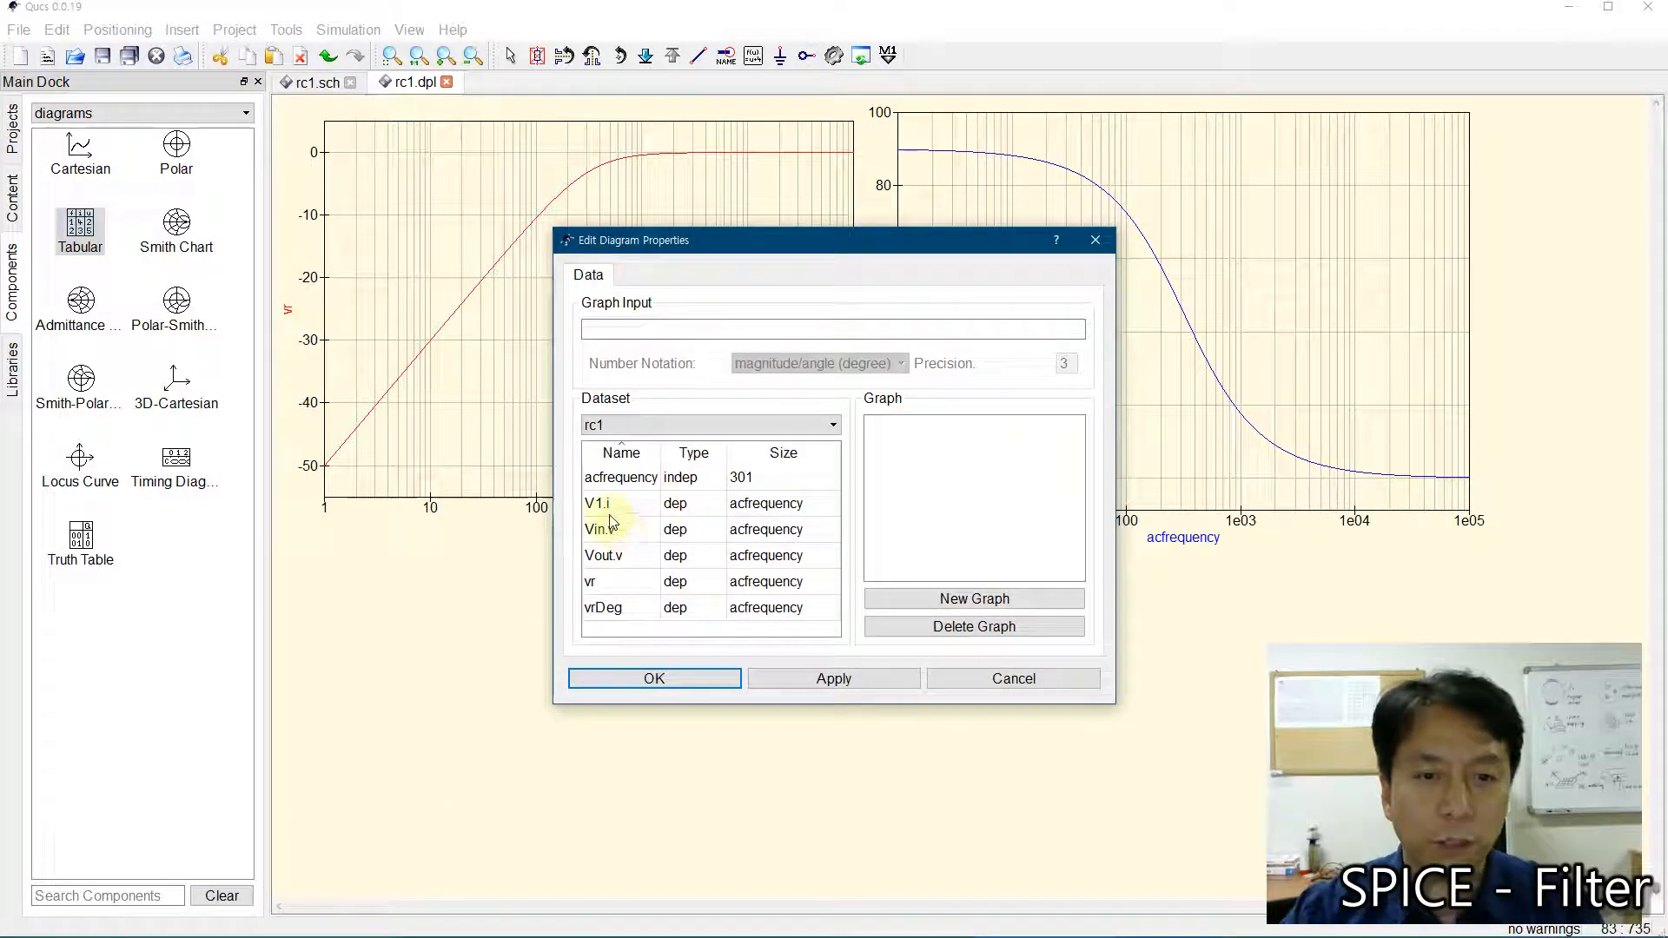
double_click(599, 581)
click(676, 683)
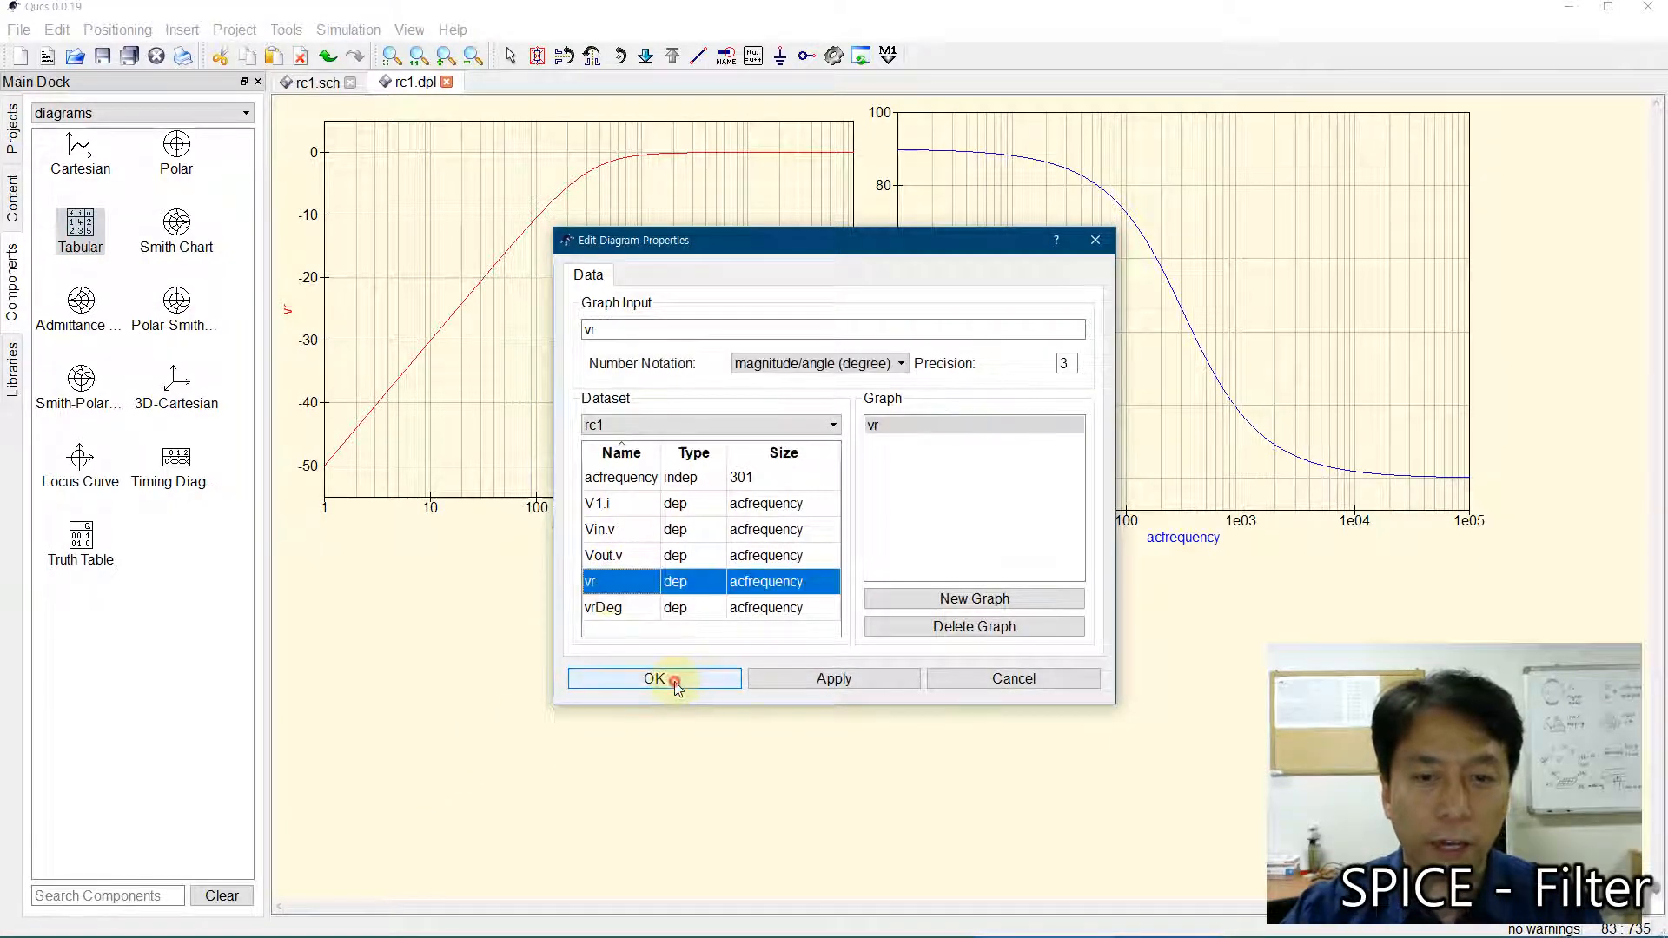
key(Escape)
- Enlarge the vr table to show more rows and align it beneath the gain plot
click(514, 674)
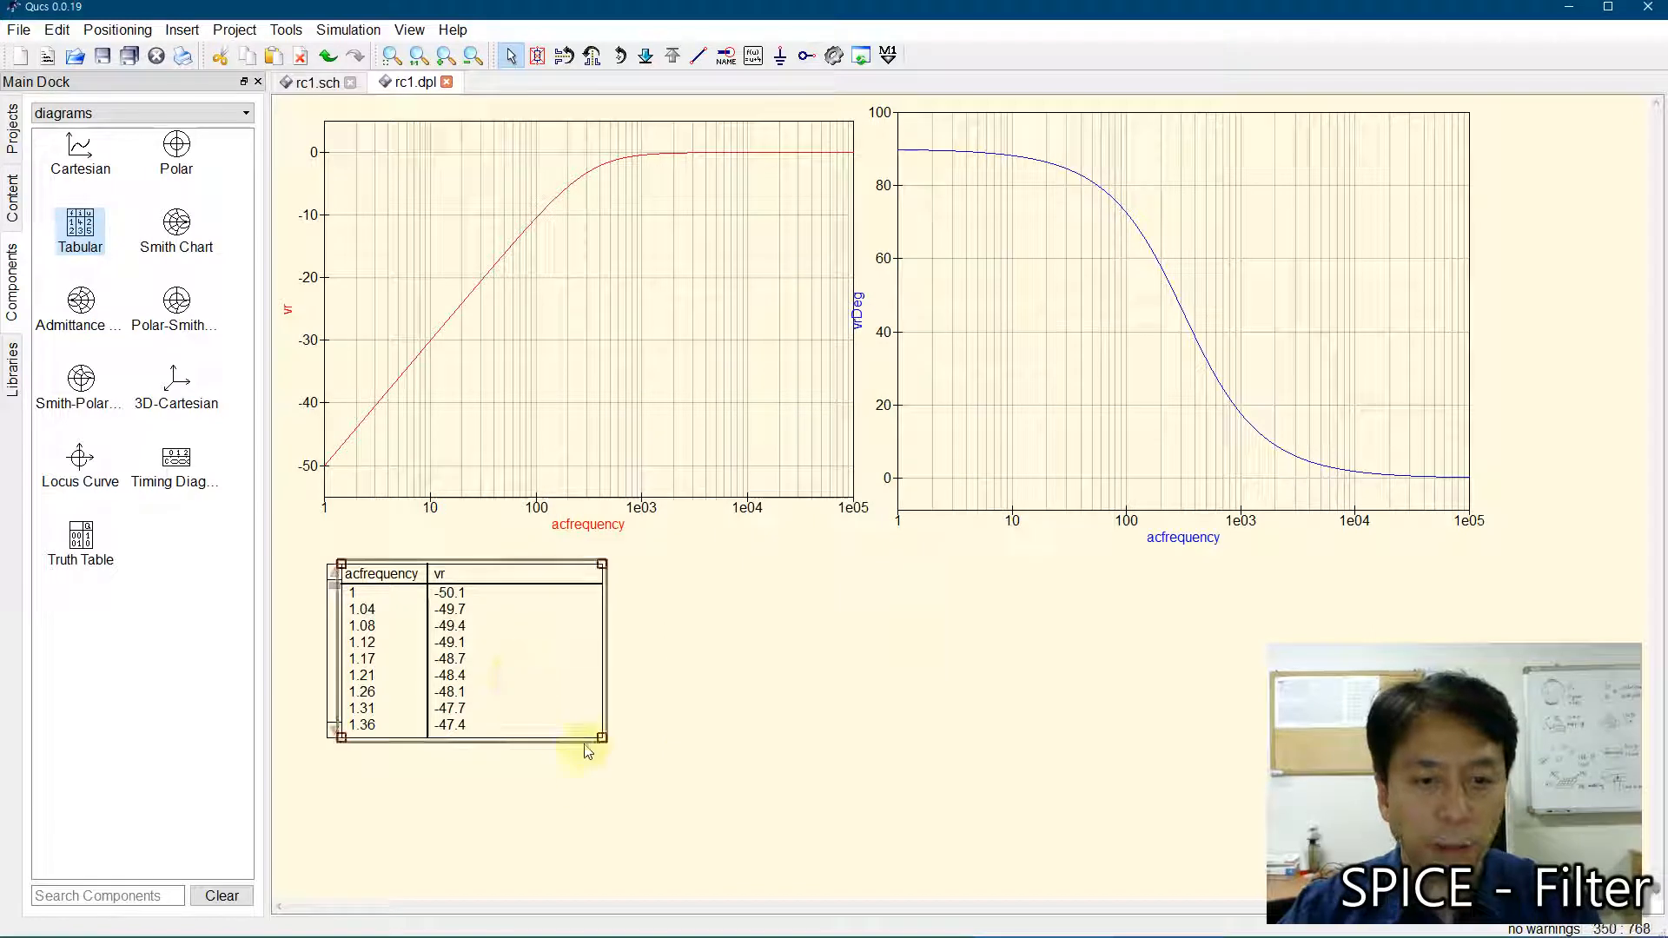
drag(602, 737, 617, 836)
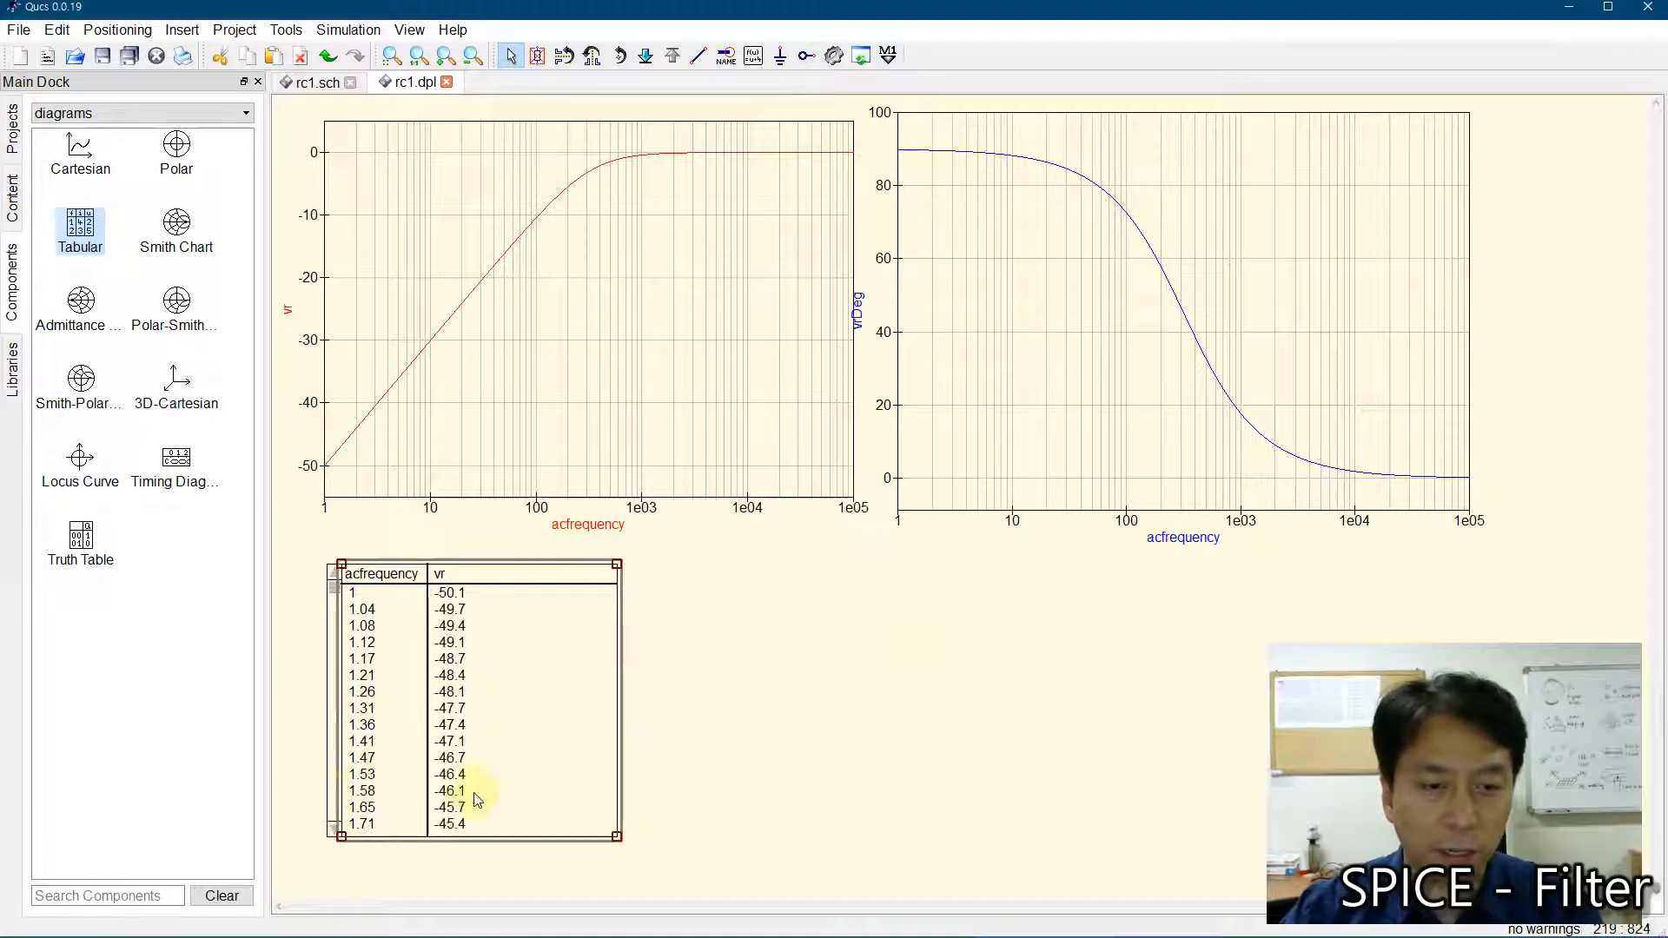
drag(507, 640, 490, 623)
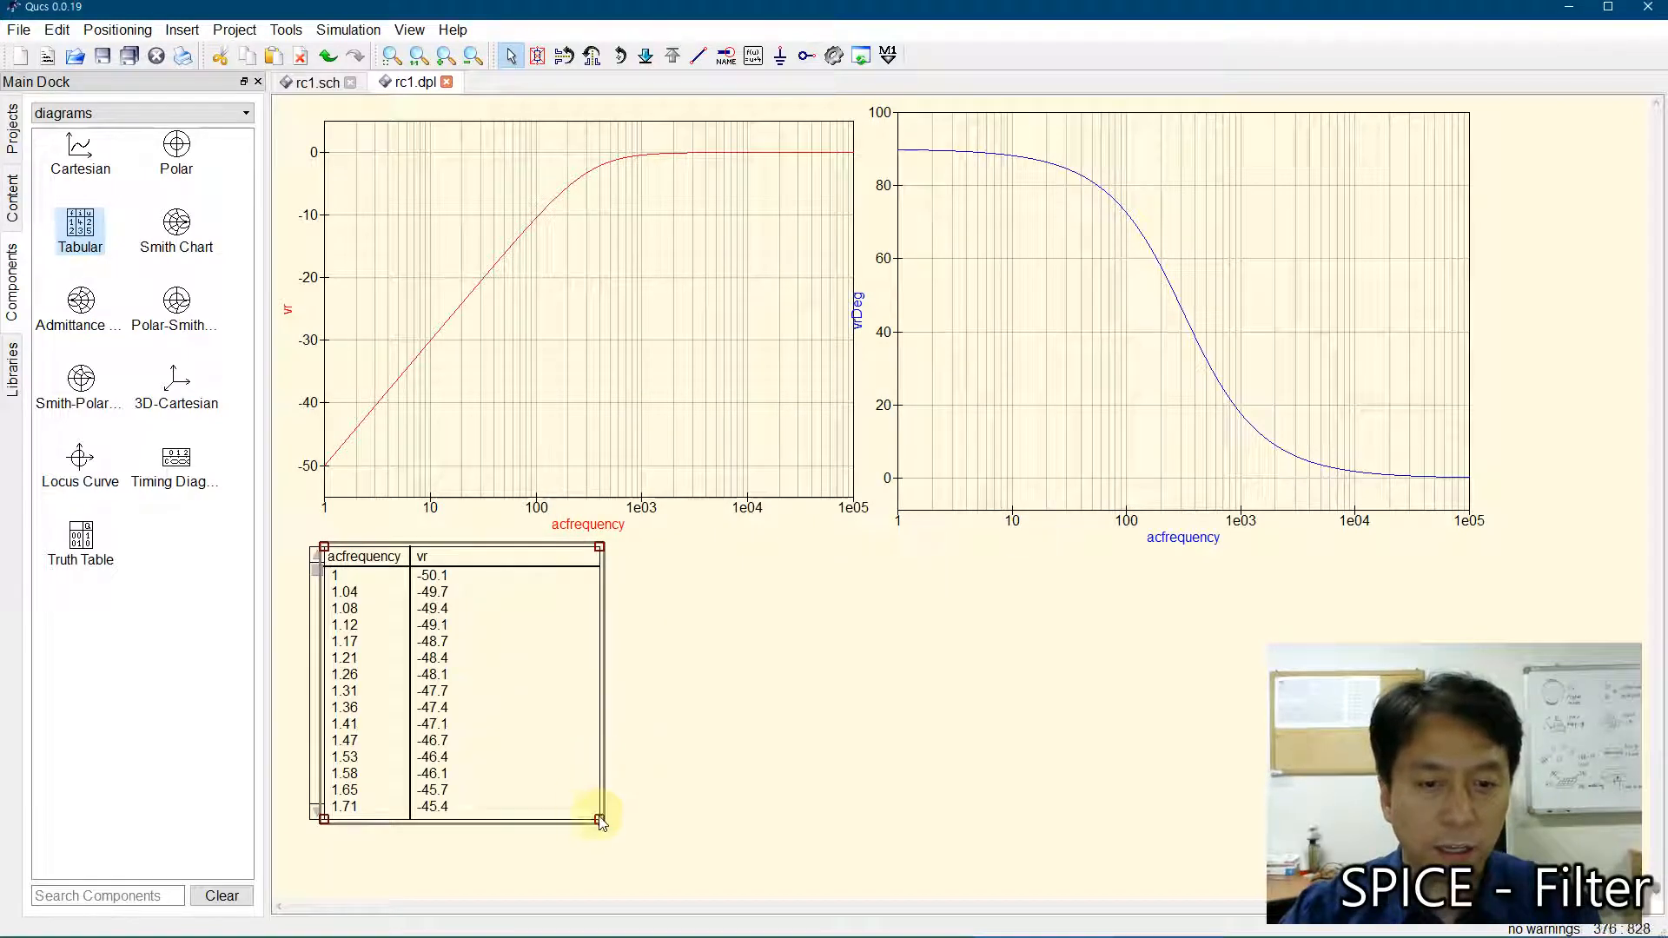
drag(600, 822, 606, 889)
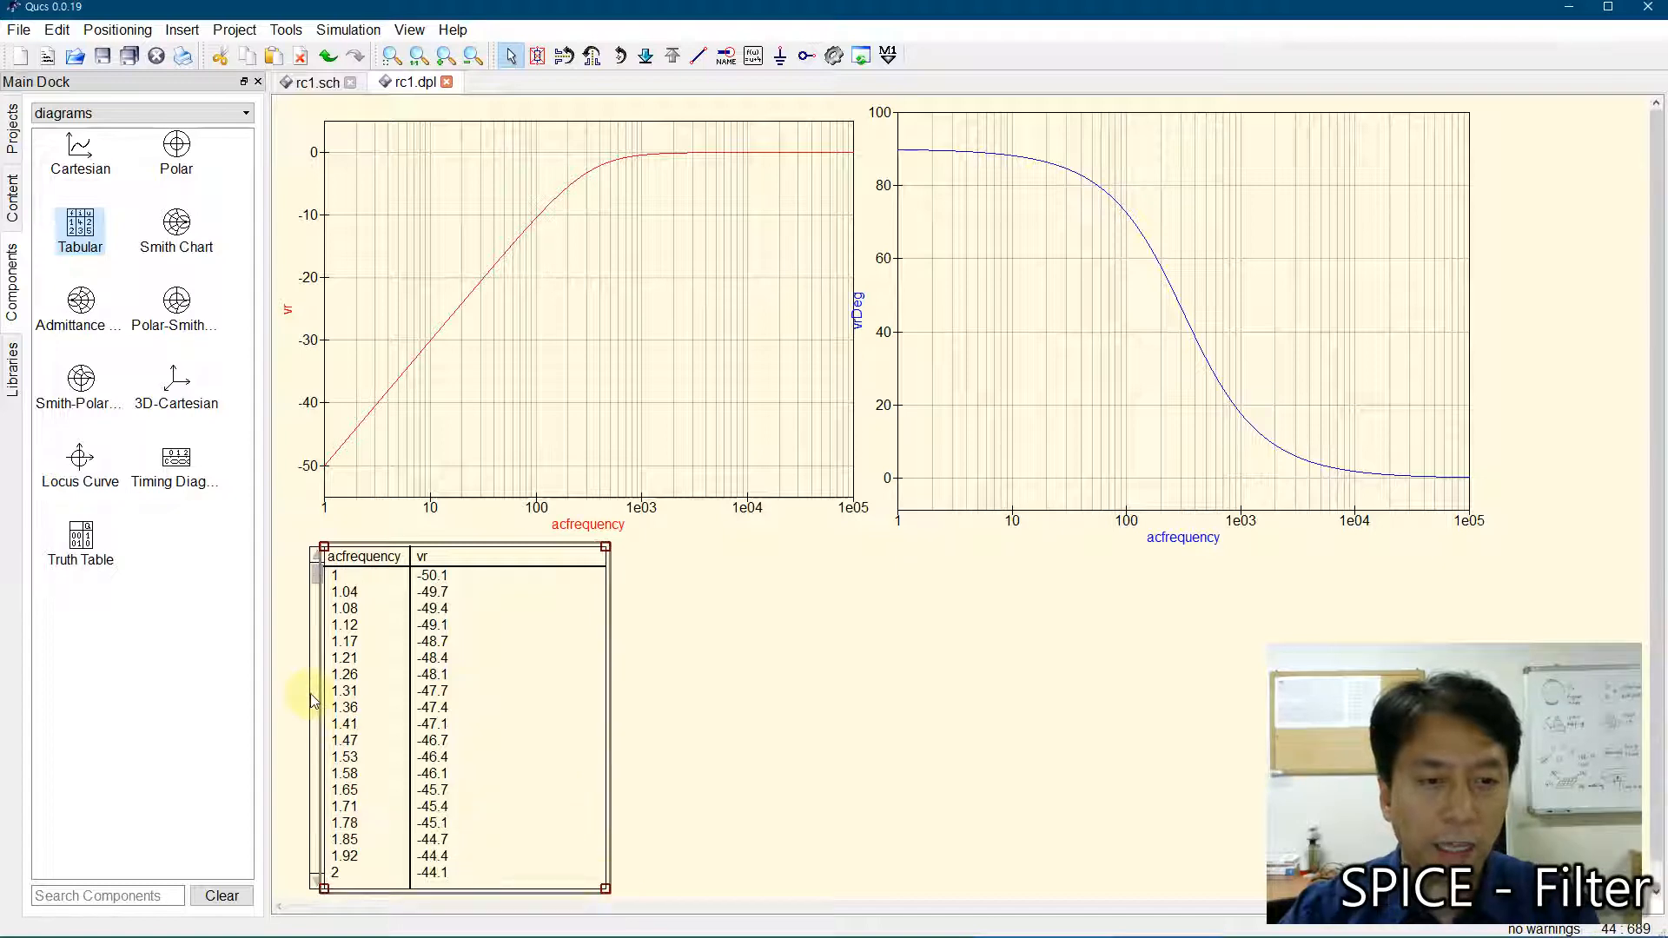
- Examine the vr table's gain values by frequency around the filter's cutoff and at higher frequencies
click(314, 700)
click(313, 723)
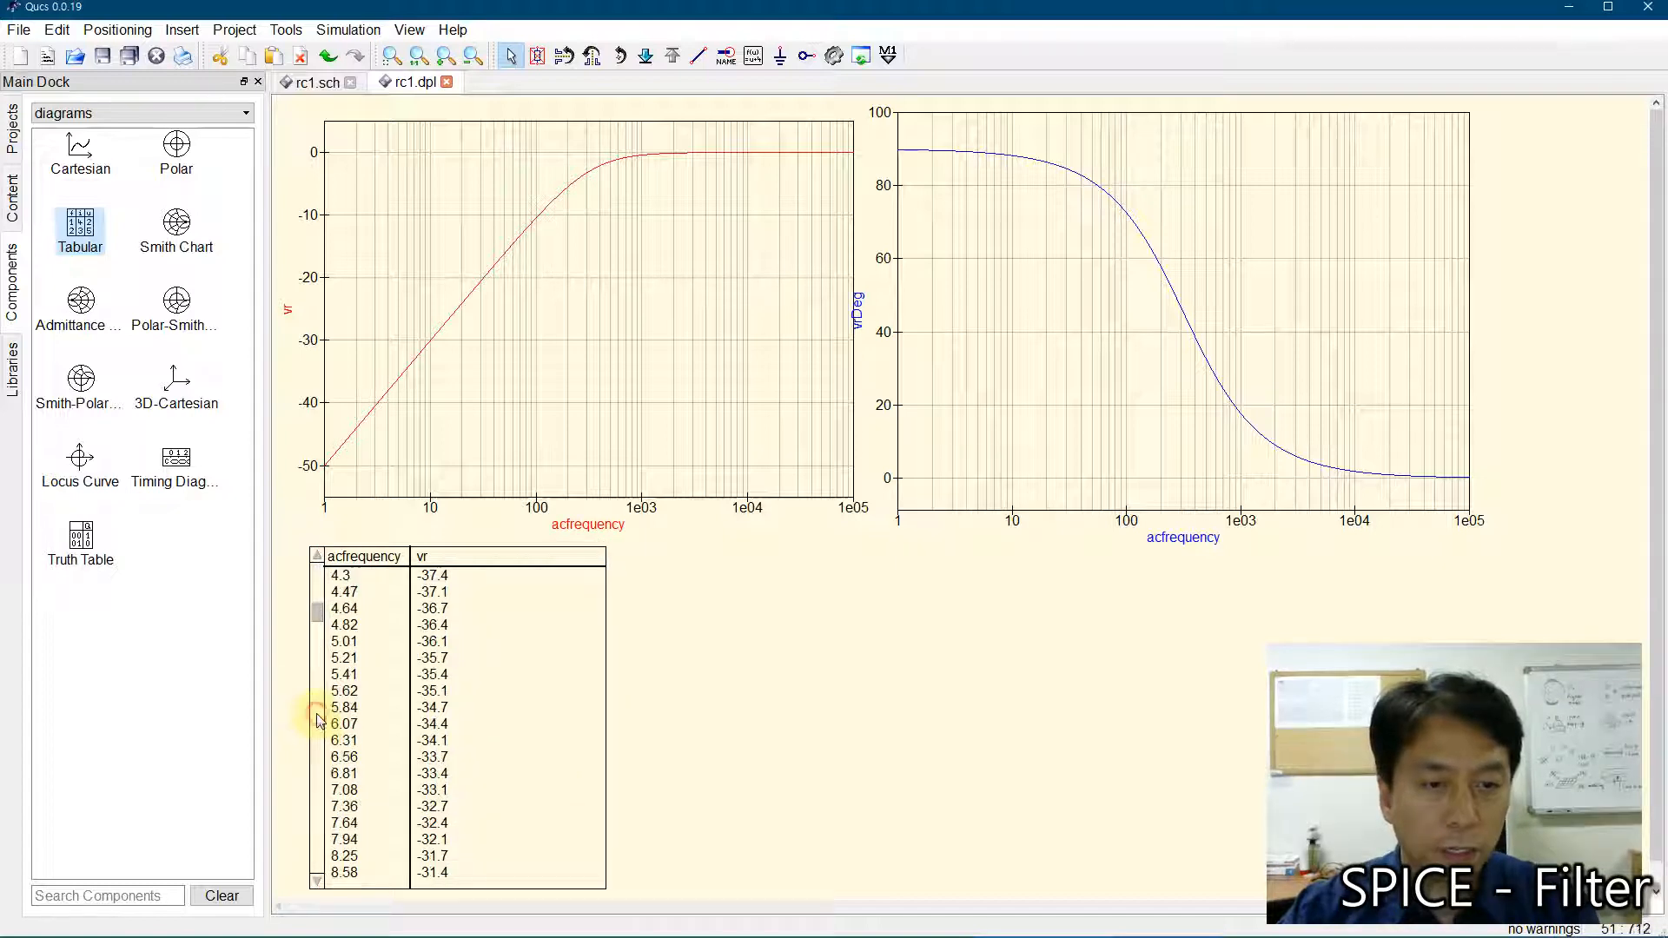
click(315, 728)
click(317, 735)
click(318, 738)
click(318, 738)
click(318, 739)
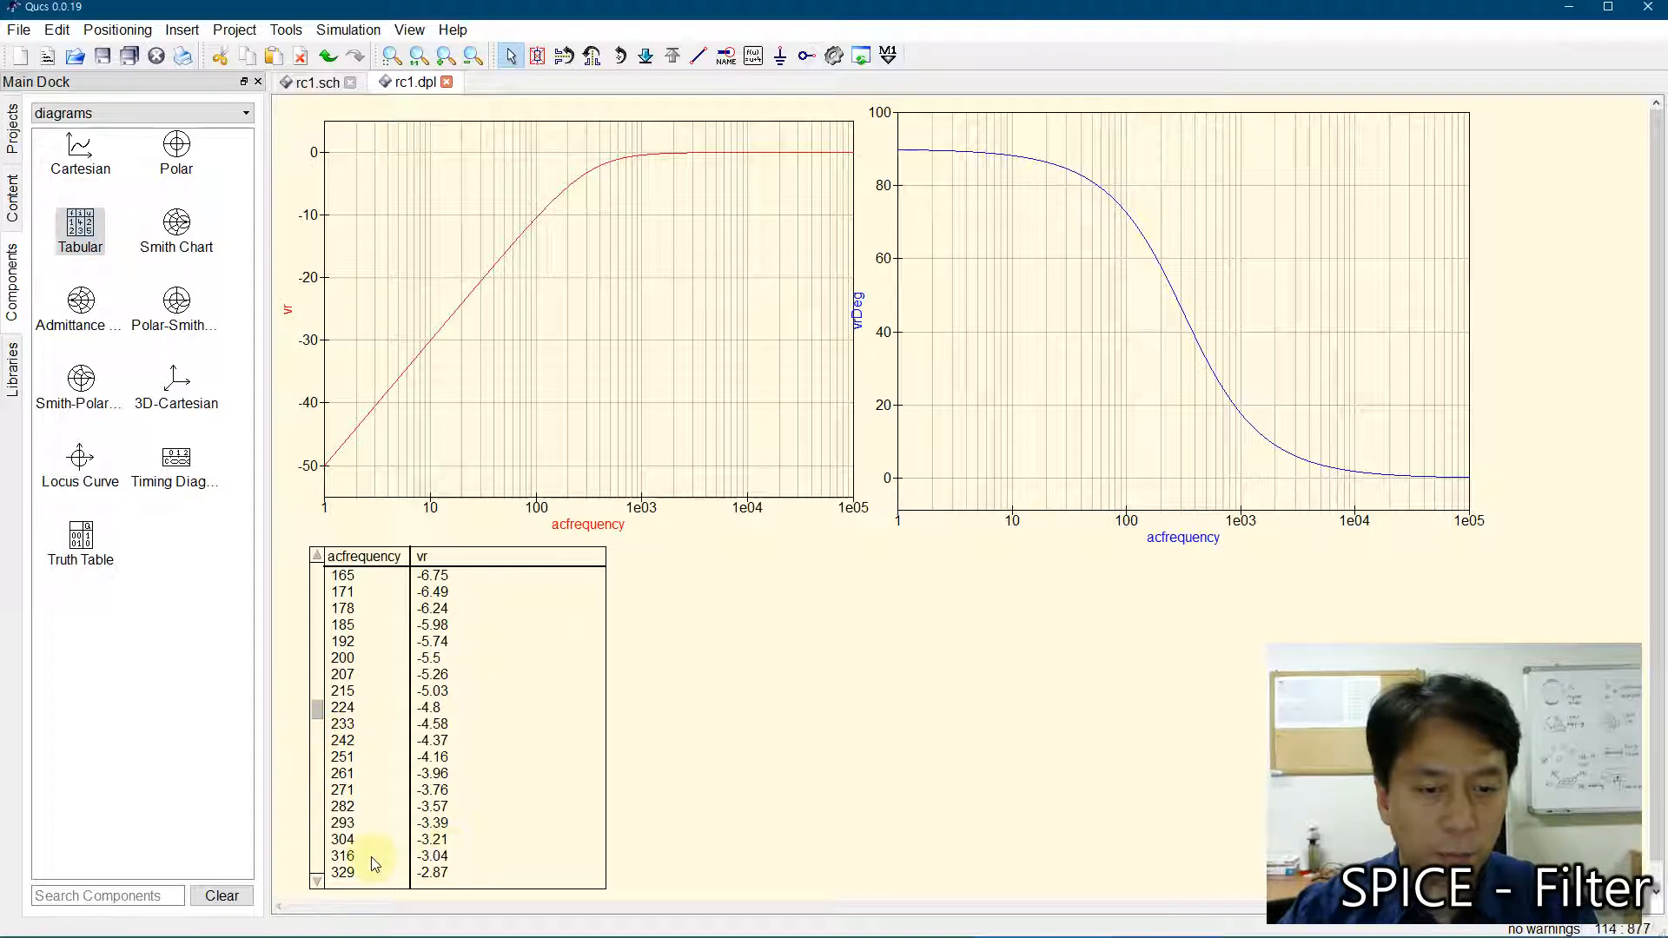
click(406, 859)
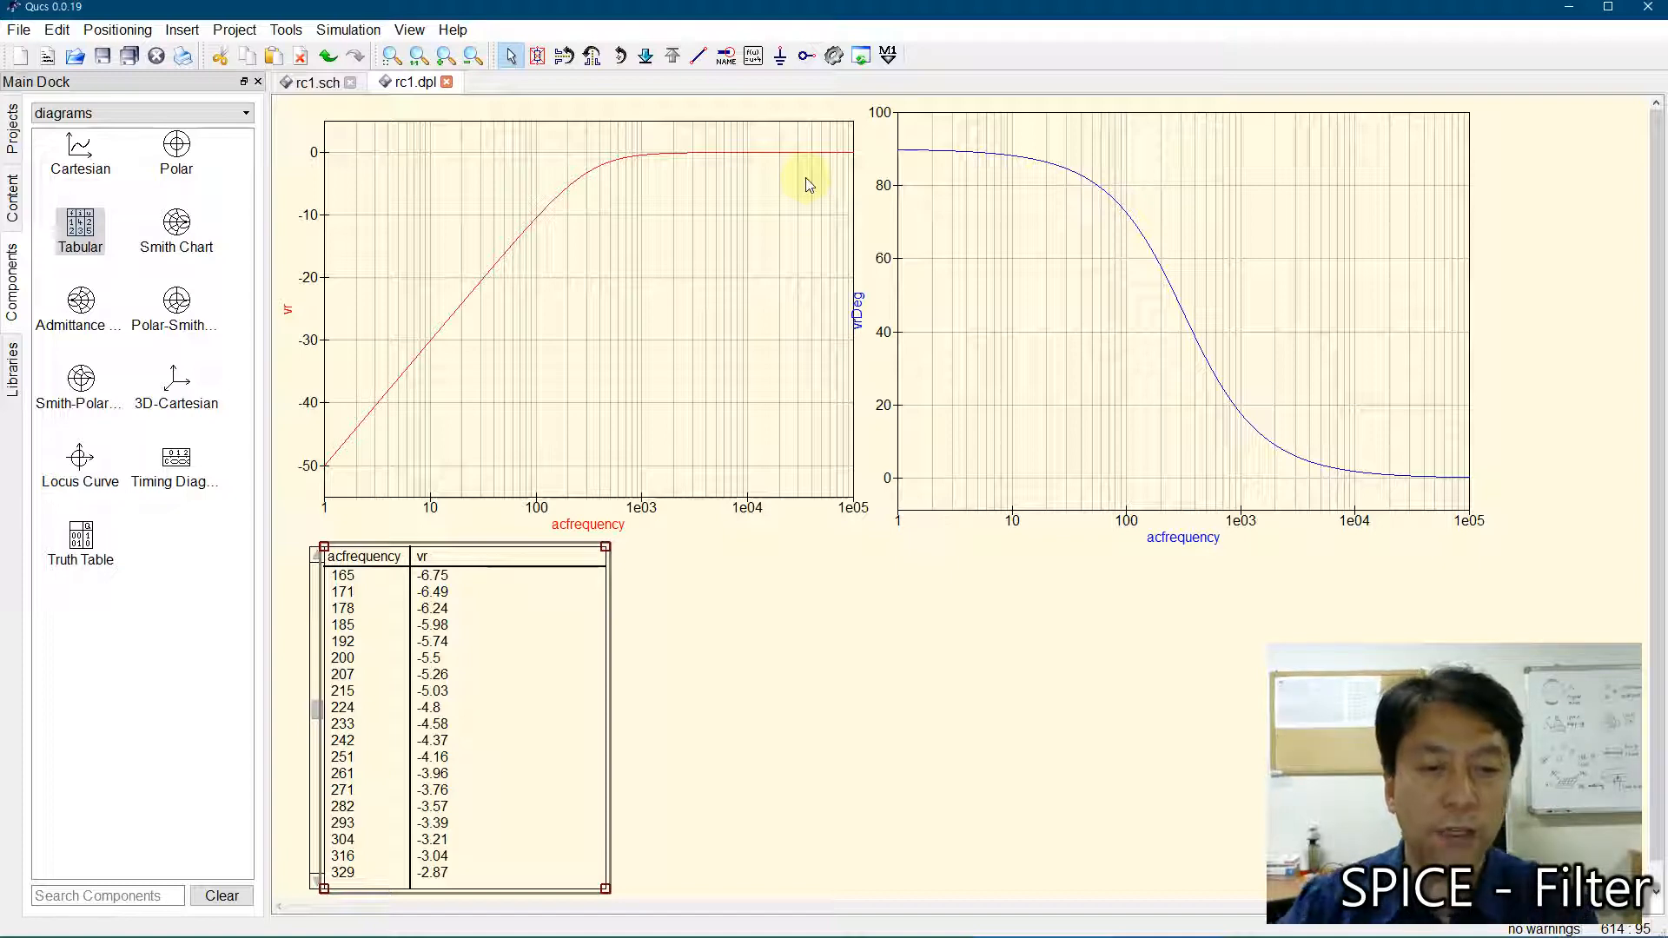
click(355, 860)
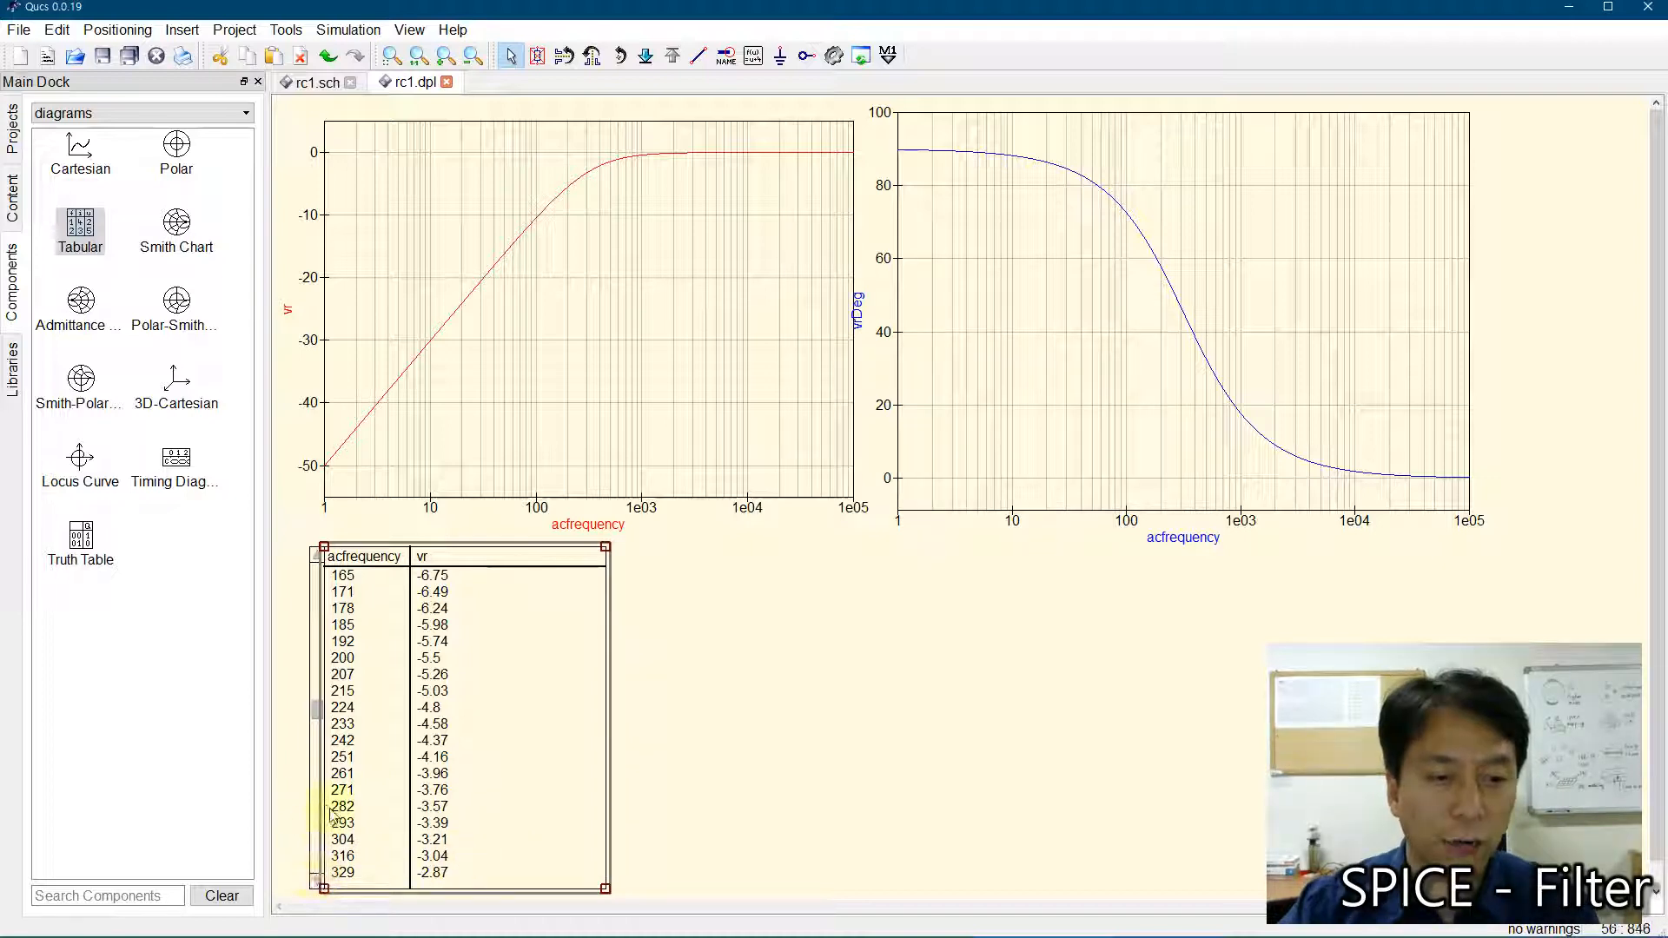
click(312, 745)
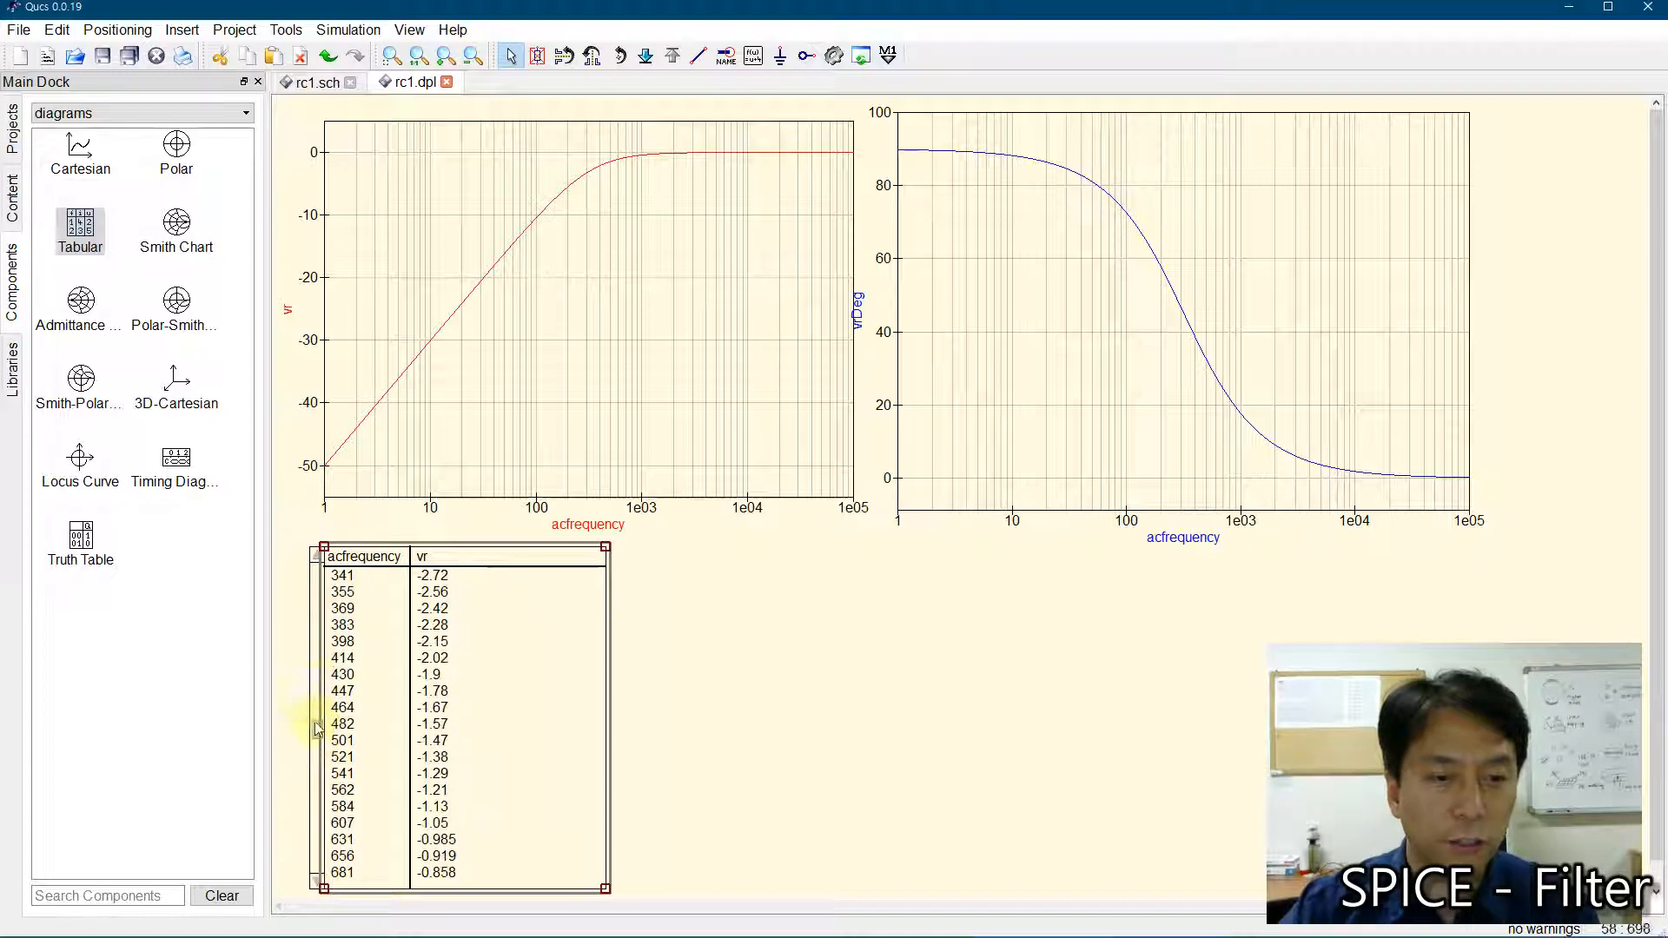
- Return from the data display to the rc1.sch schematic
scroll(318, 728, up, 2)
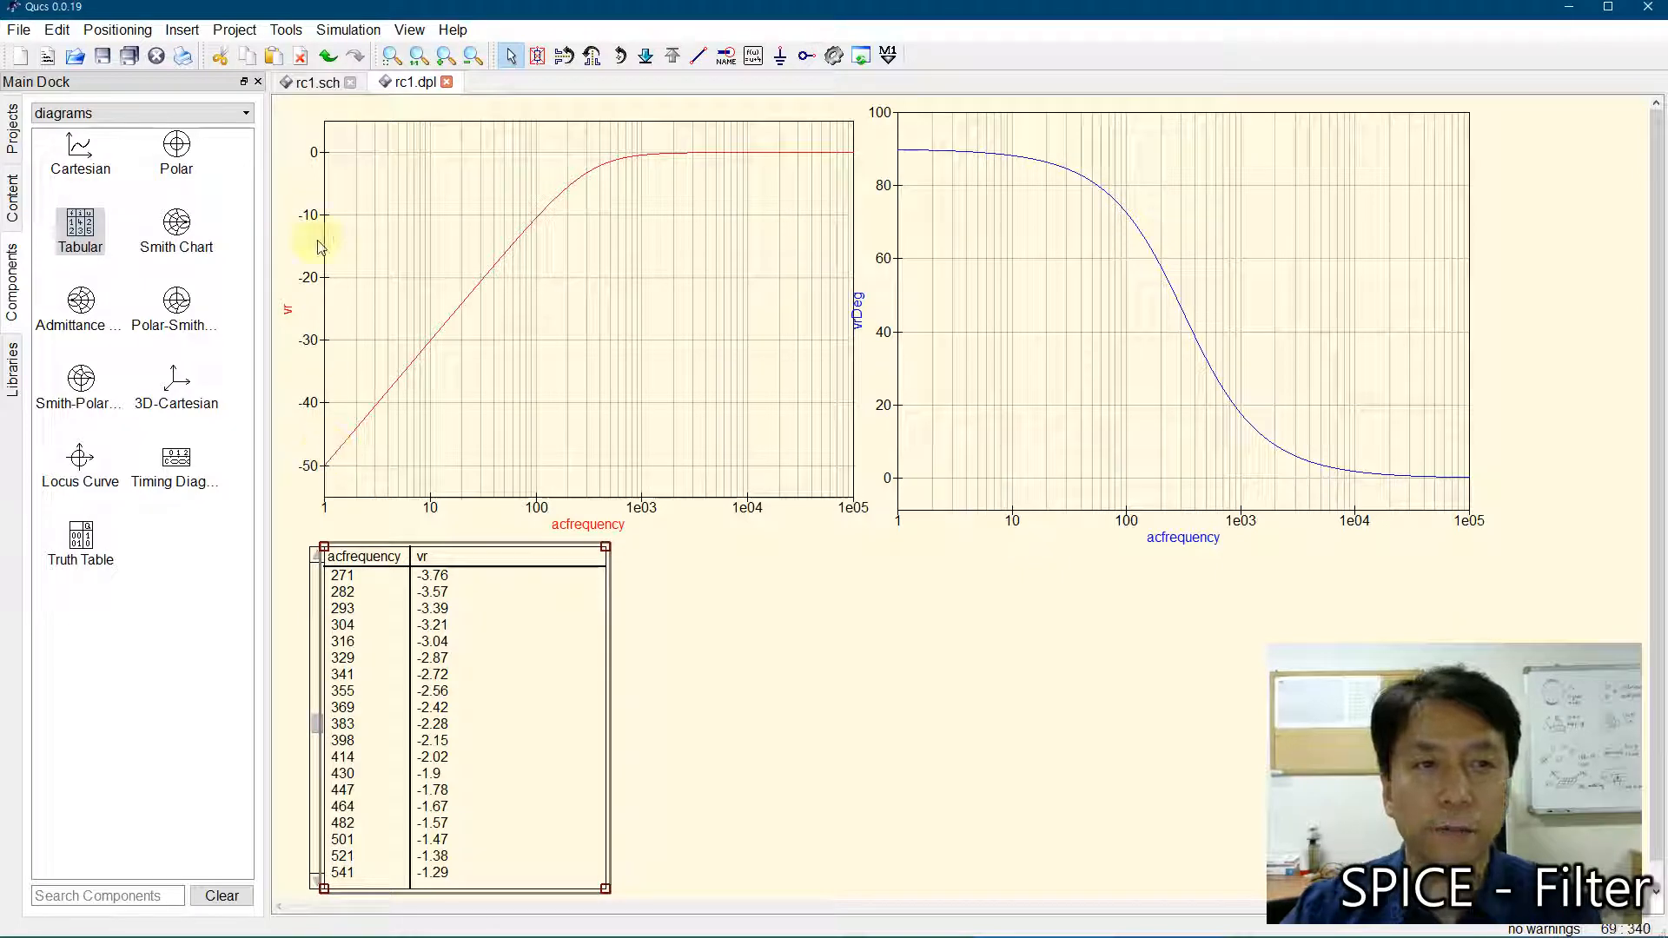
click(311, 82)
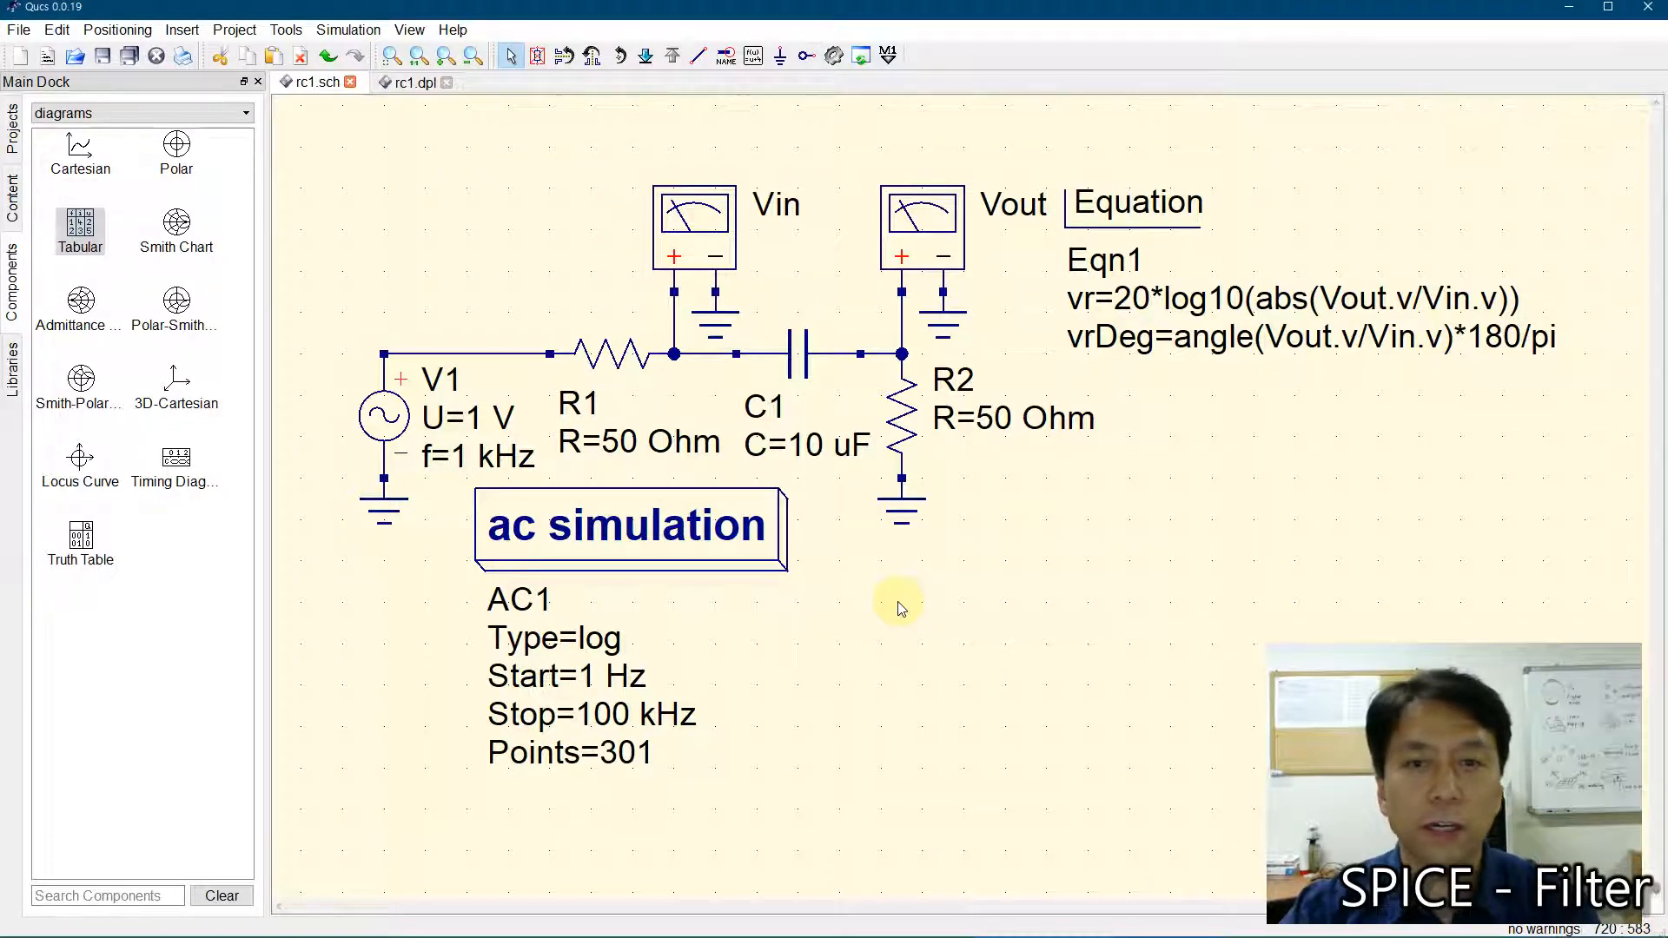
click(816, 361)
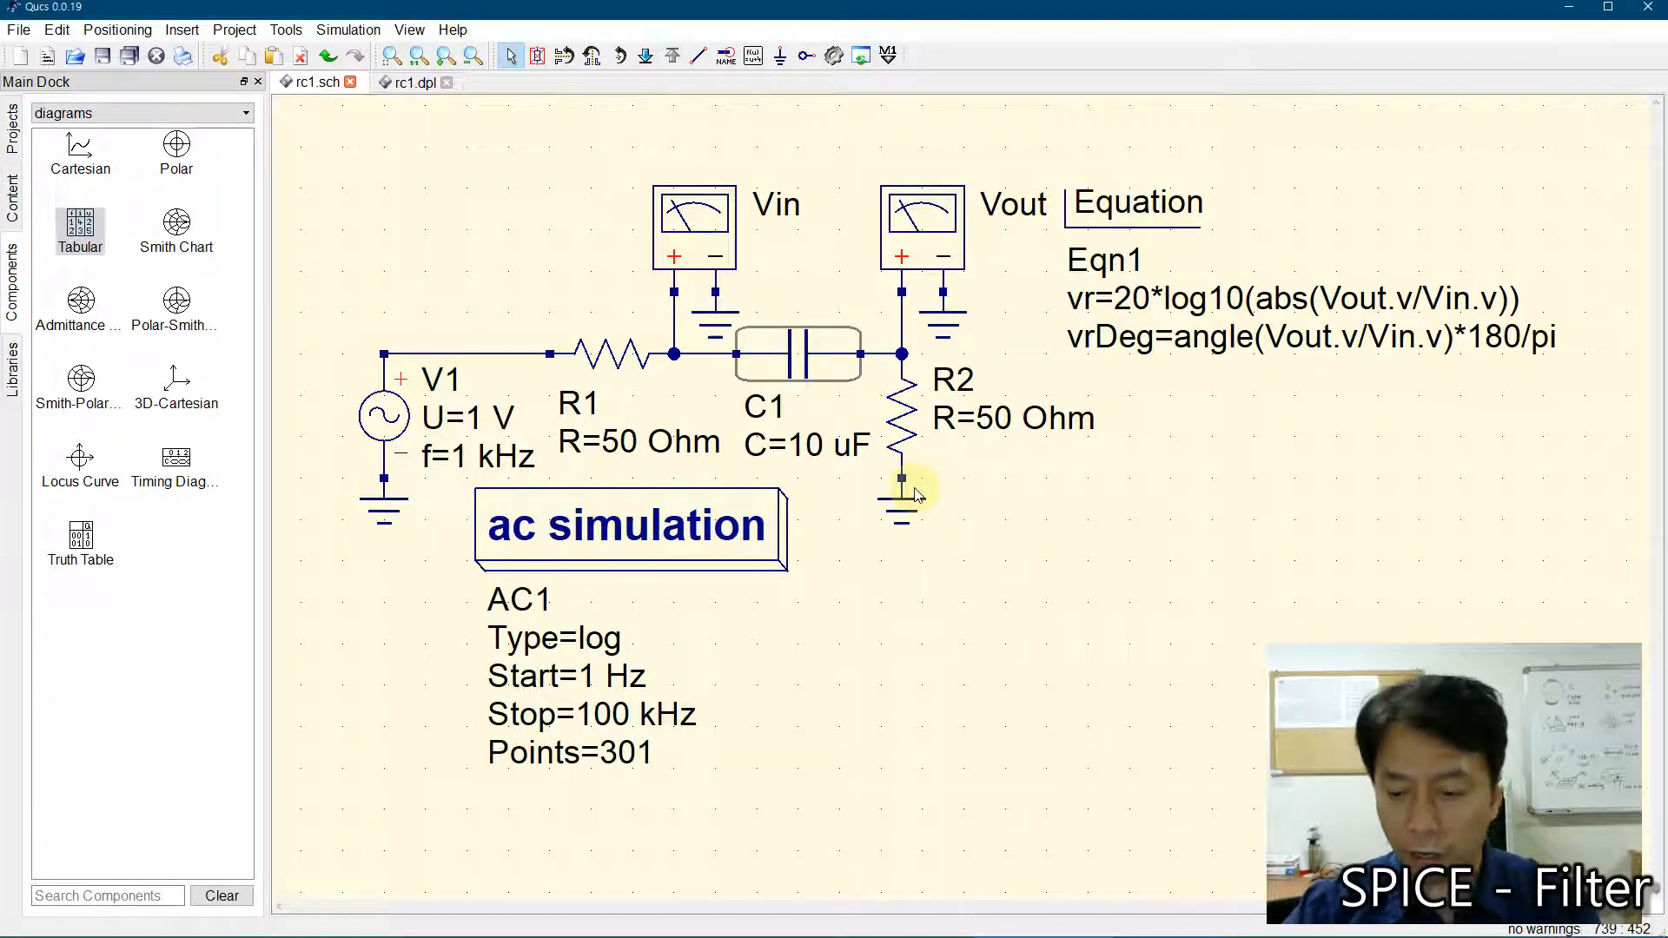
key(Delete)
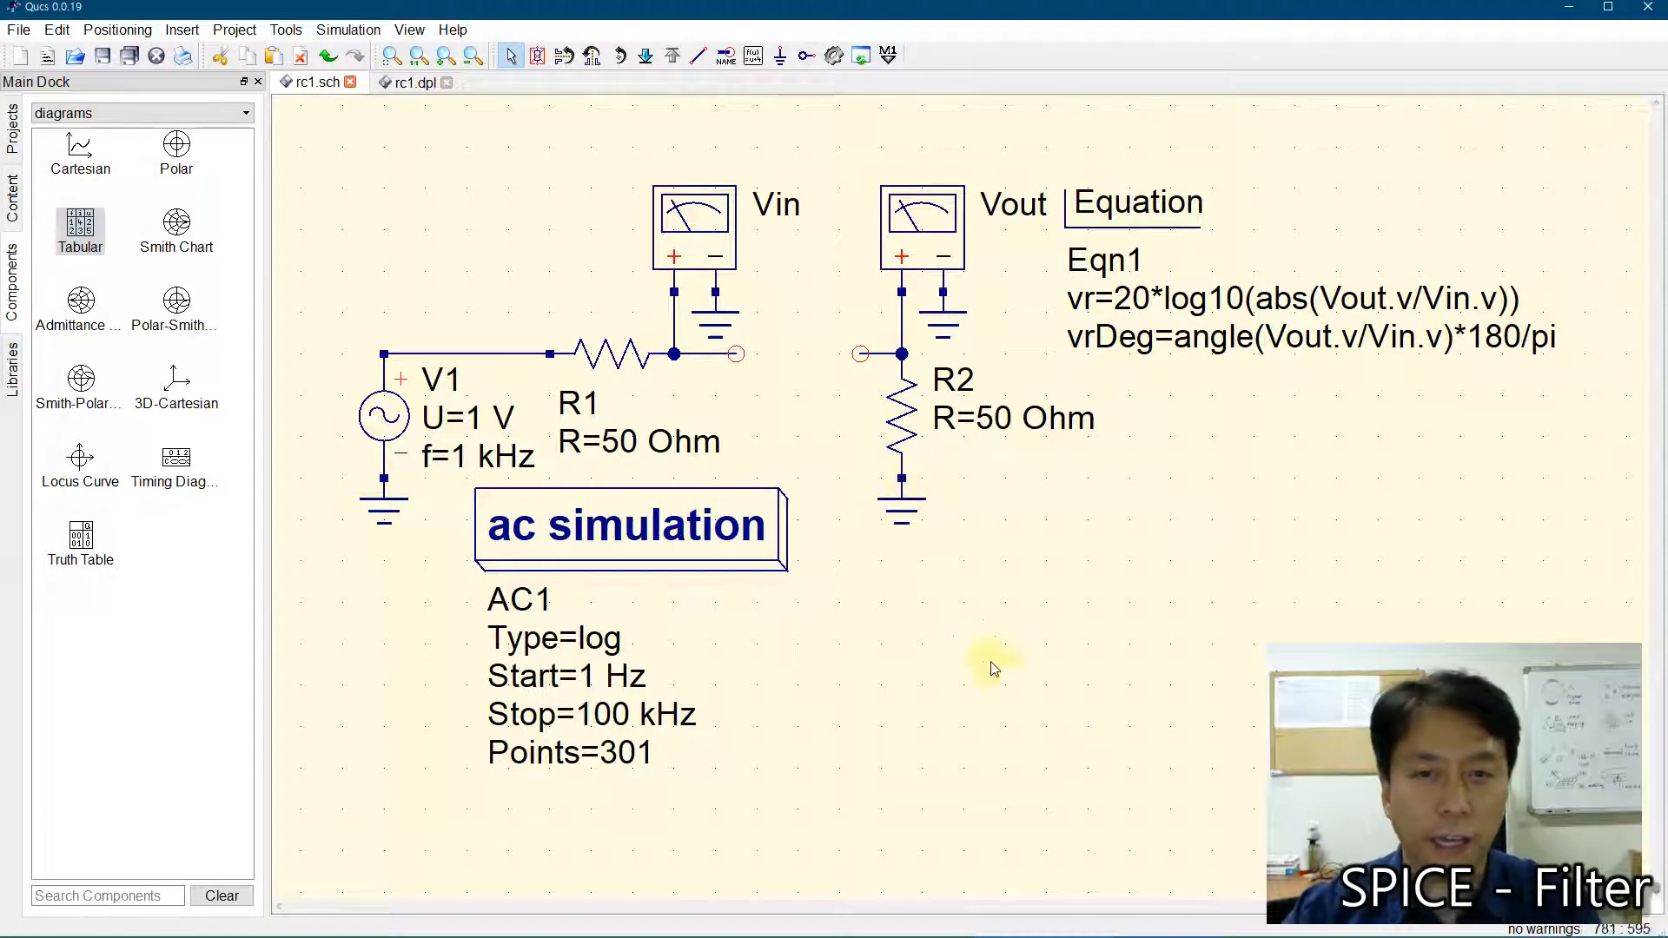
key(ctrl+z)
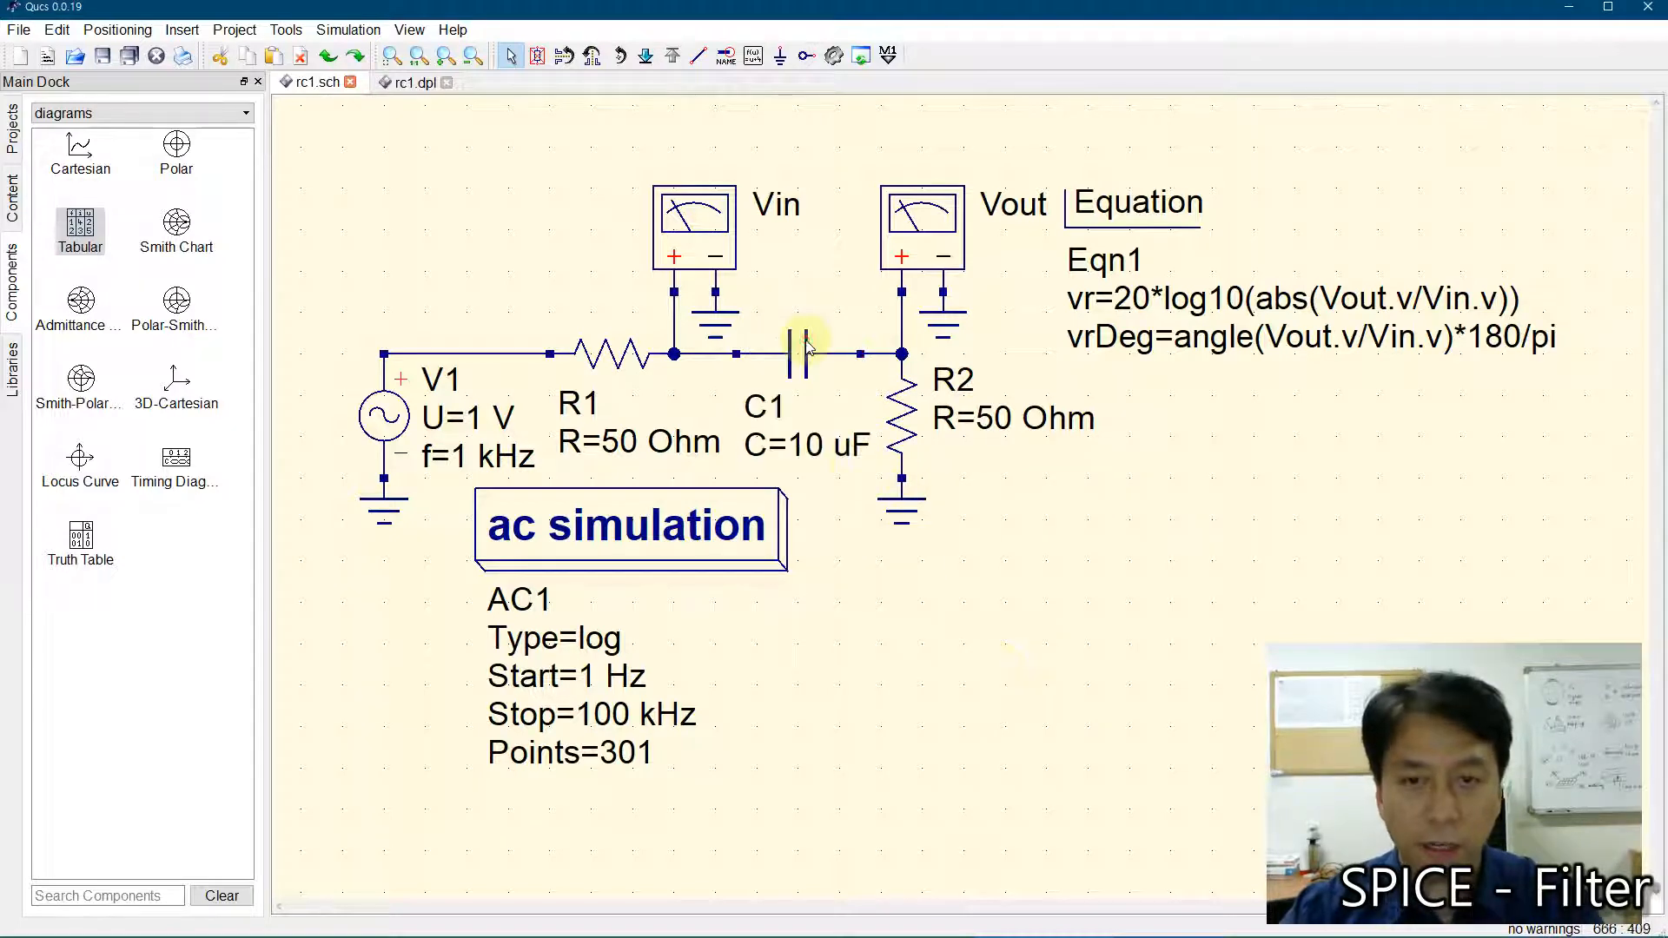
- Cut series capacitor C1, paste it back, rotate it vertical and place it in the gap between R1 and R2
key(ctrl+x)
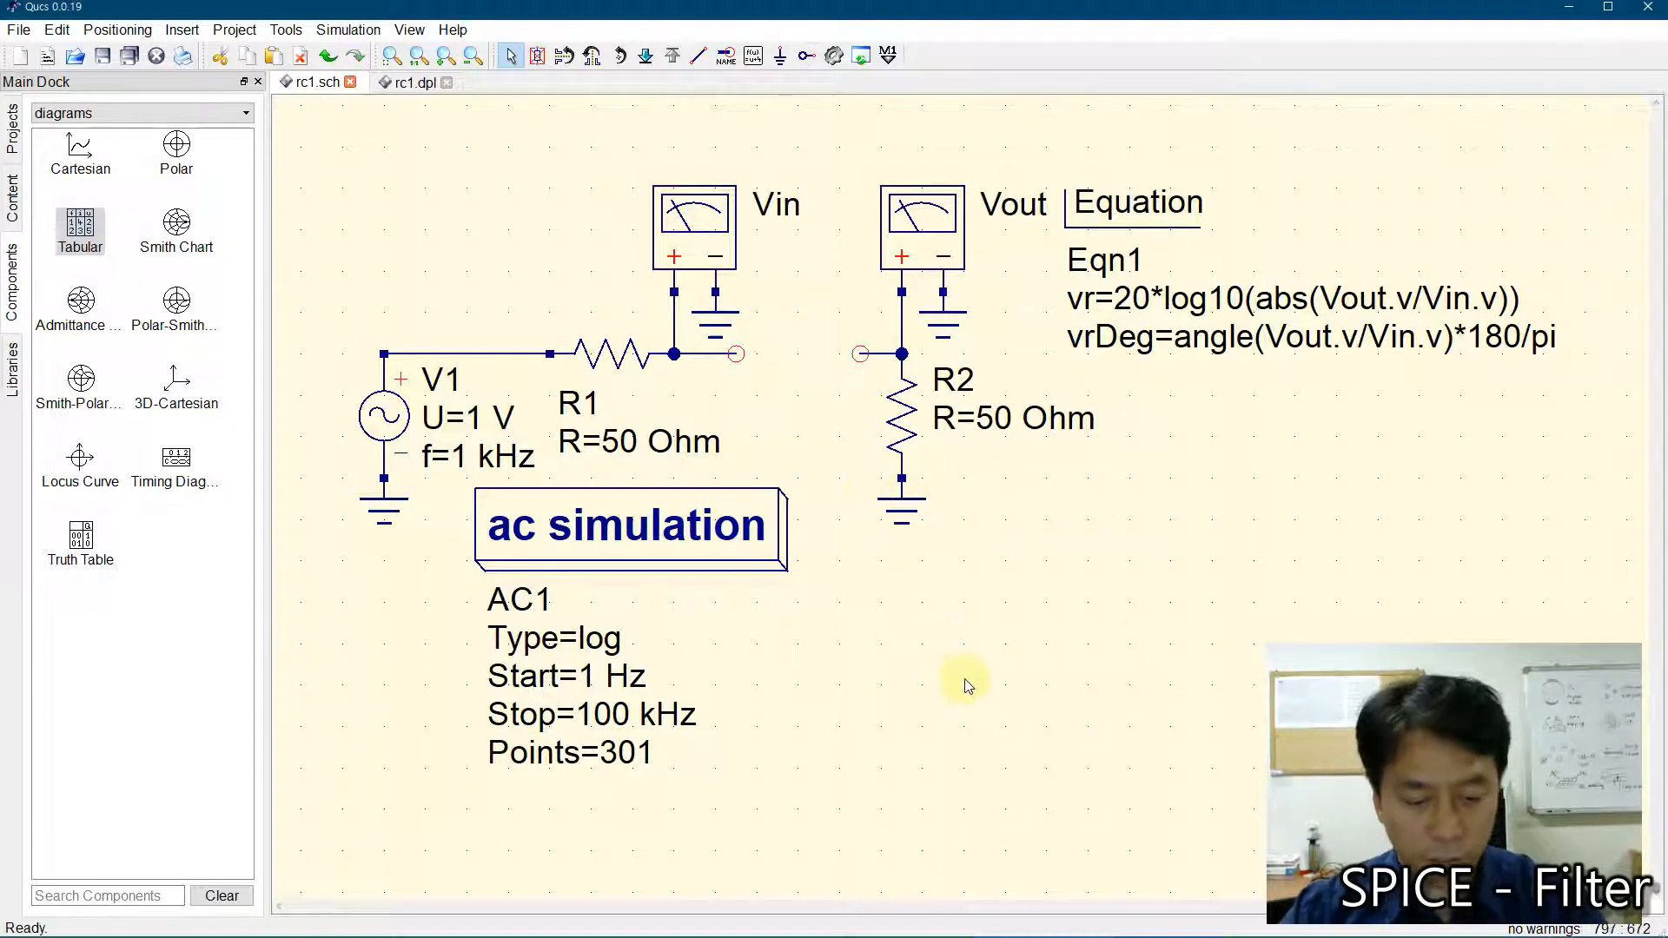
key(ctrl+v)
click(941, 650)
key(Escape)
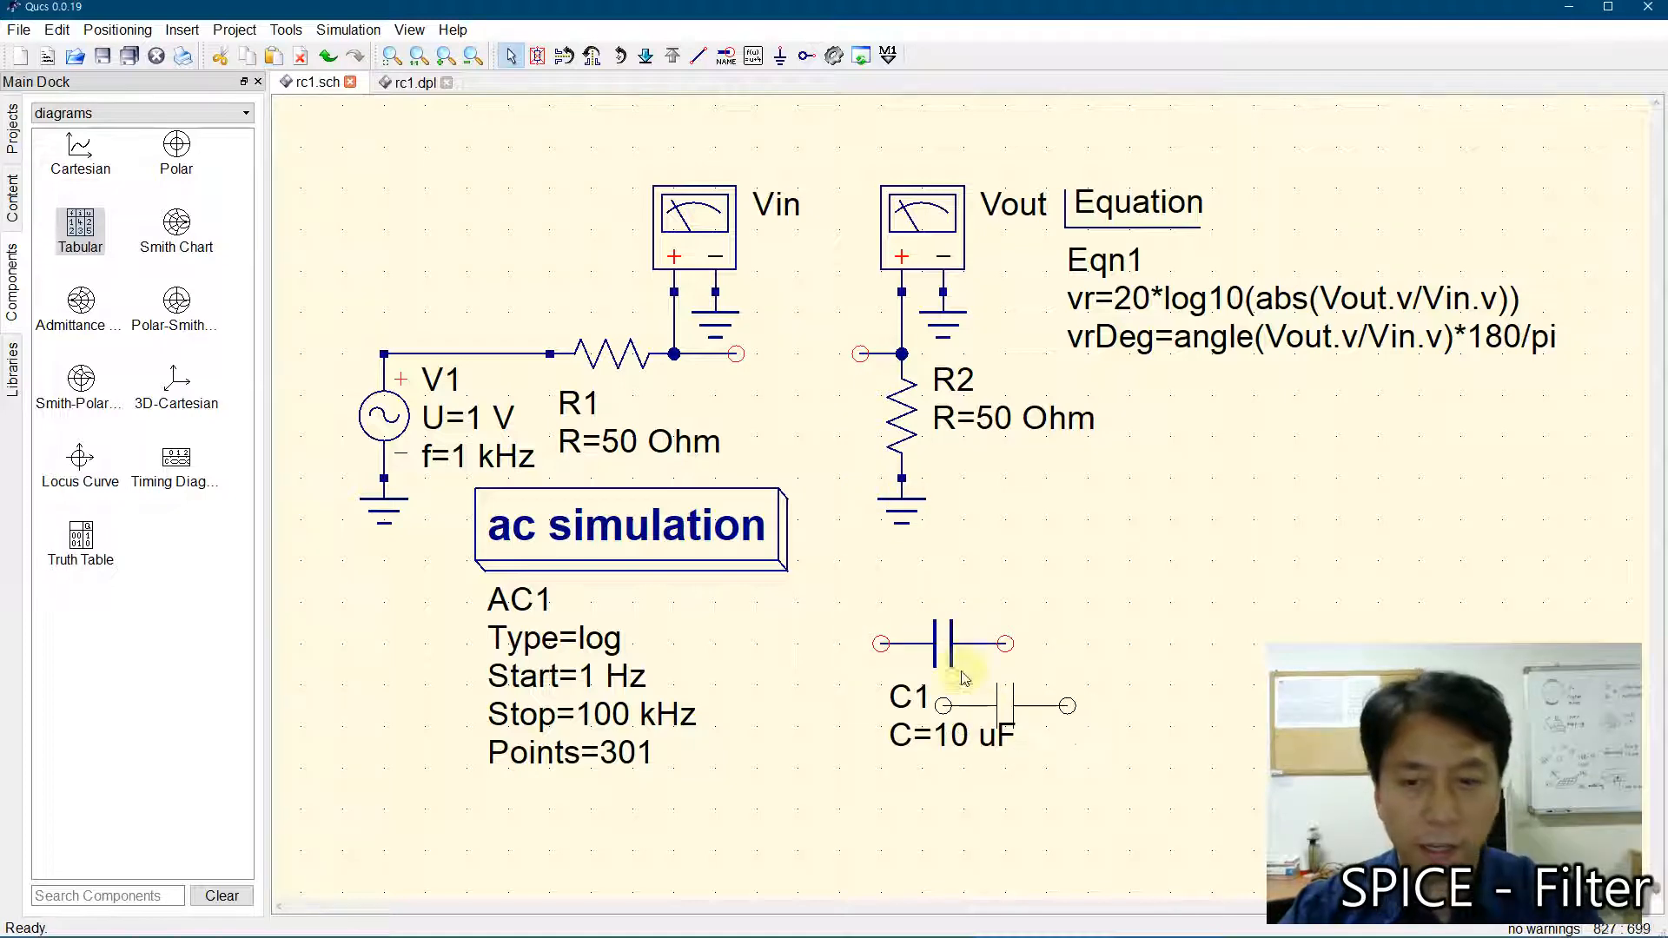
click(960, 664)
key(ctrl+r)
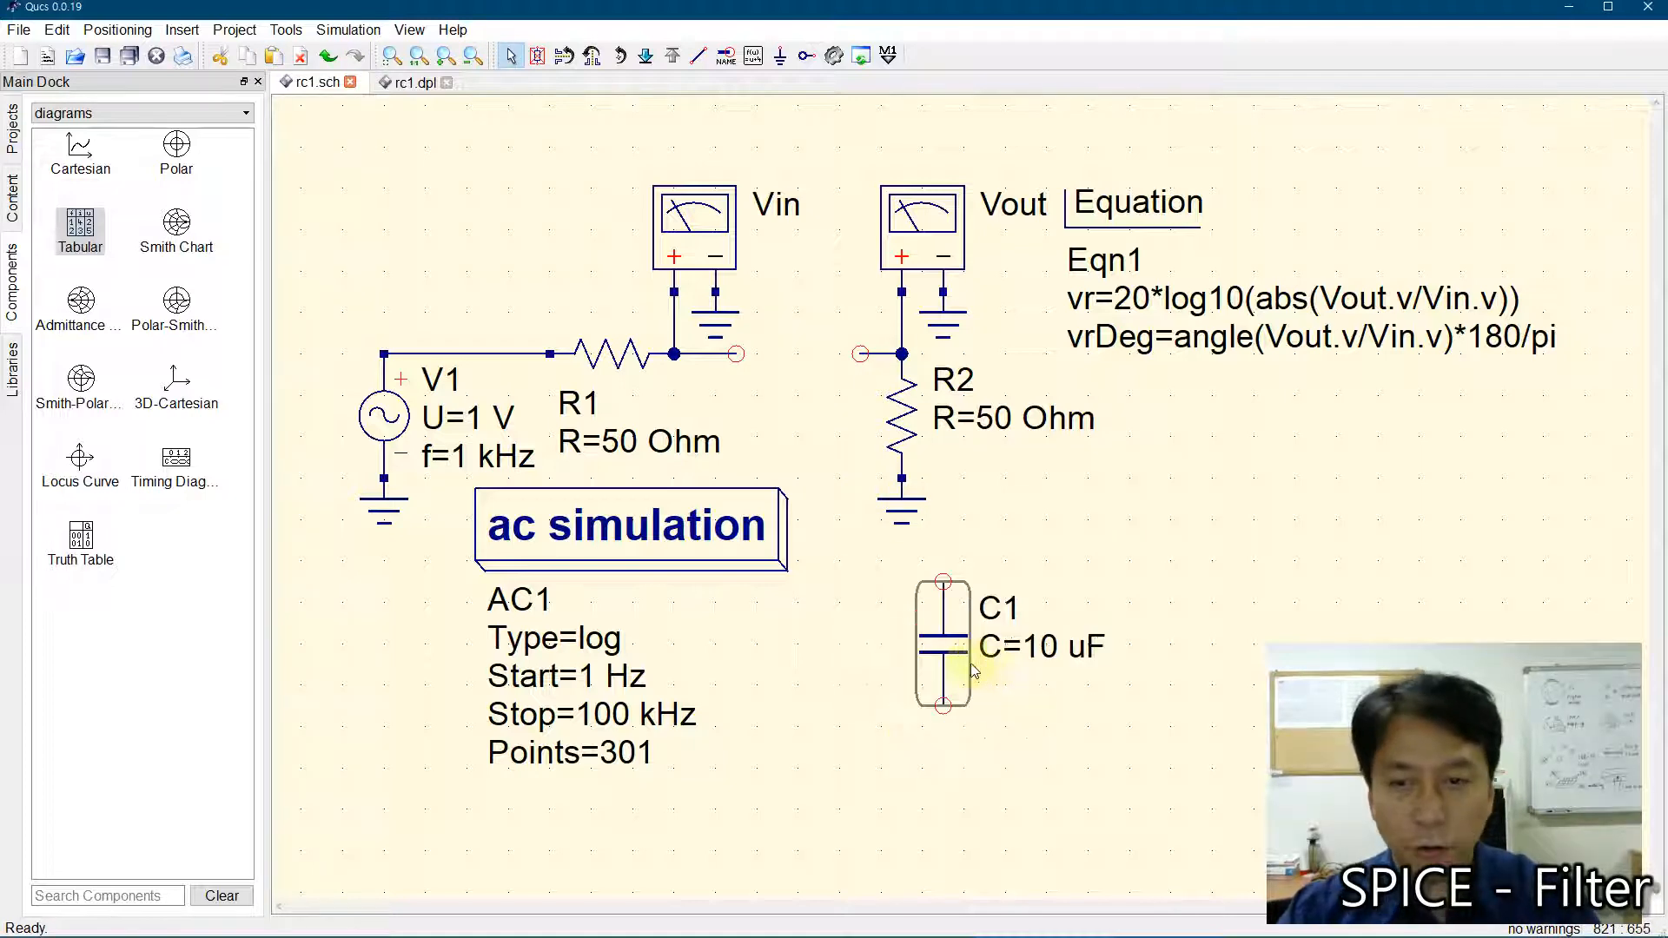
drag(947, 647, 806, 415)
- Move the ac simulation block to the free area below the Eqn1 equations and fit the whole schematic
drag(531, 555, 1193, 449)
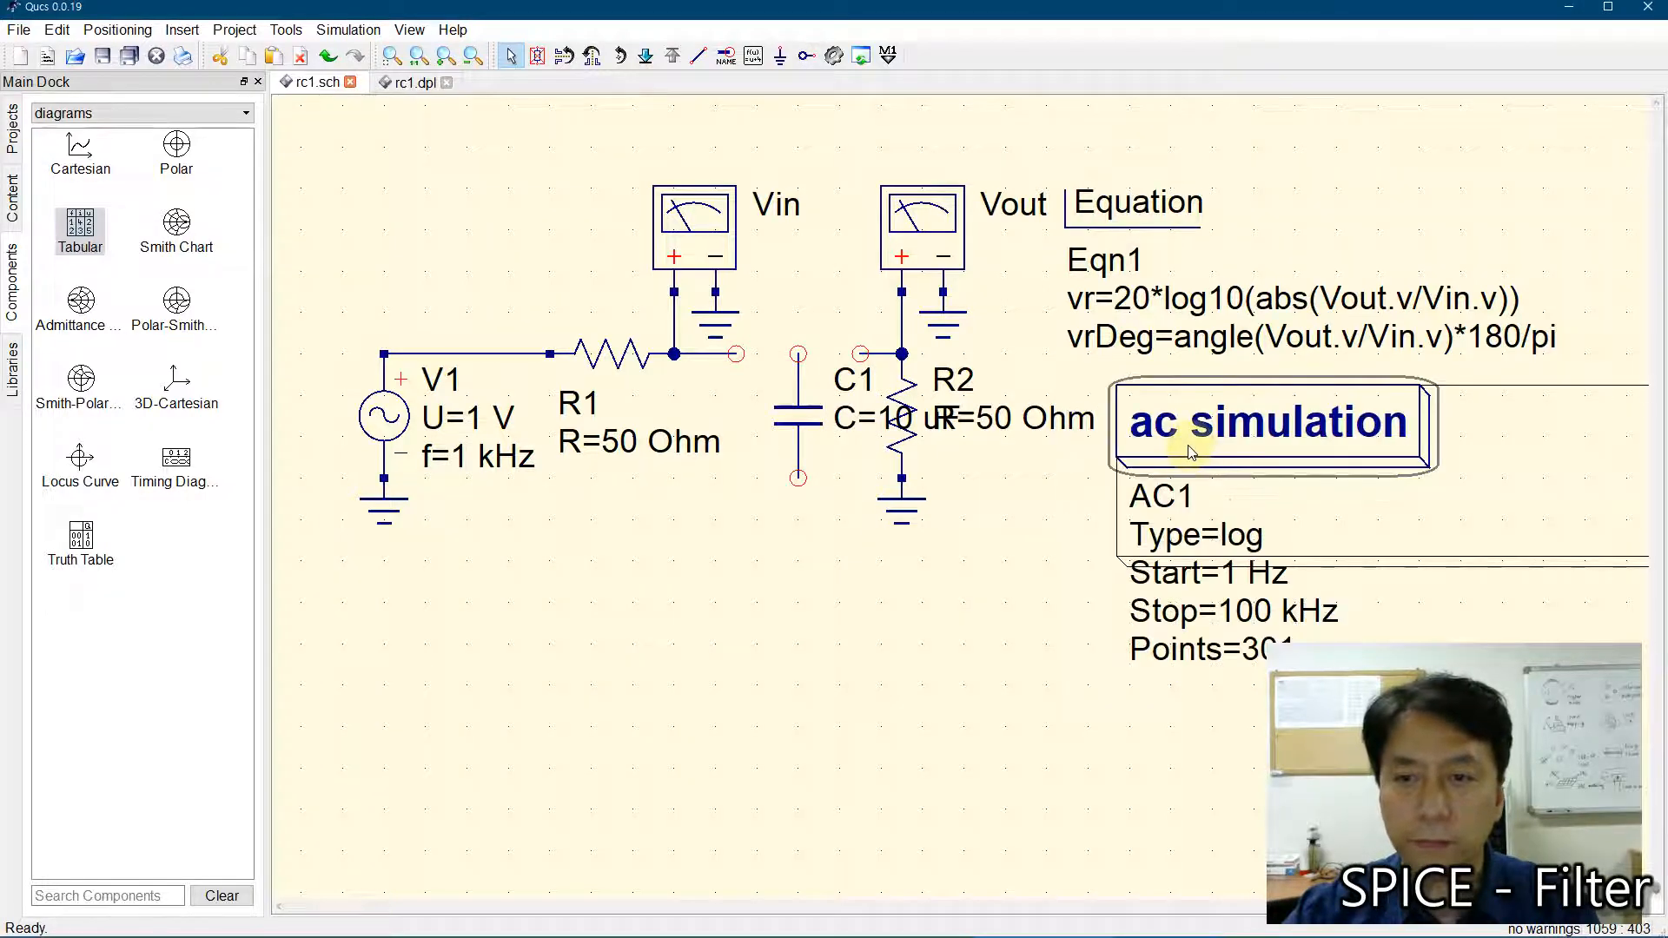
click(392, 57)
click(813, 424)
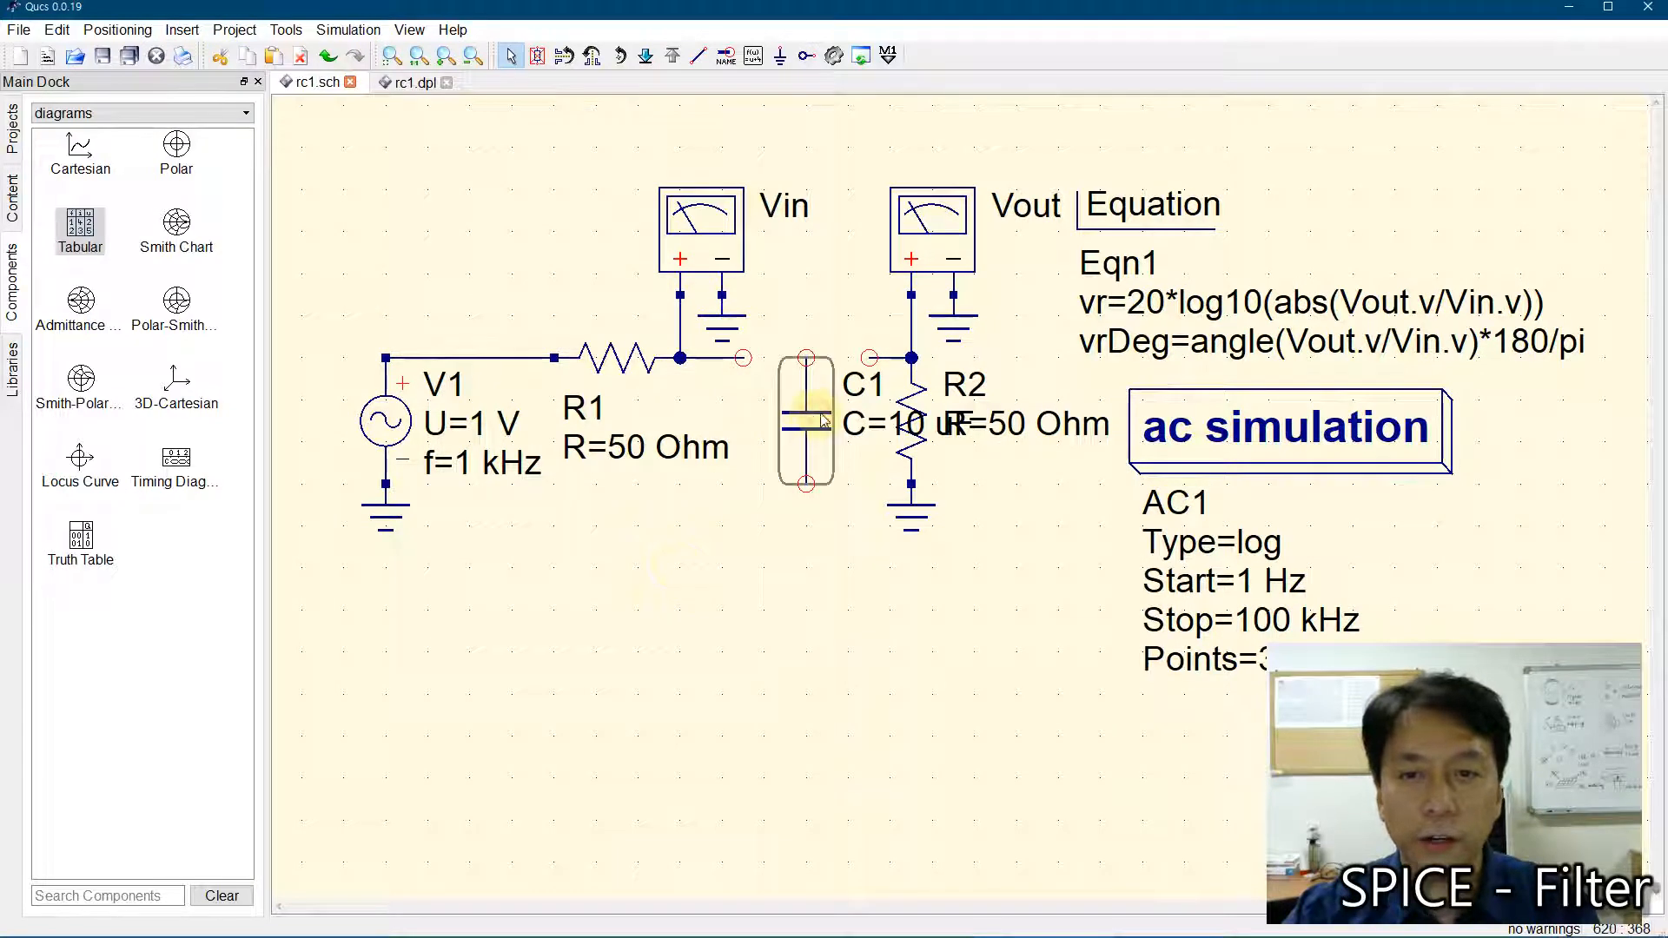
drag(813, 424, 821, 427)
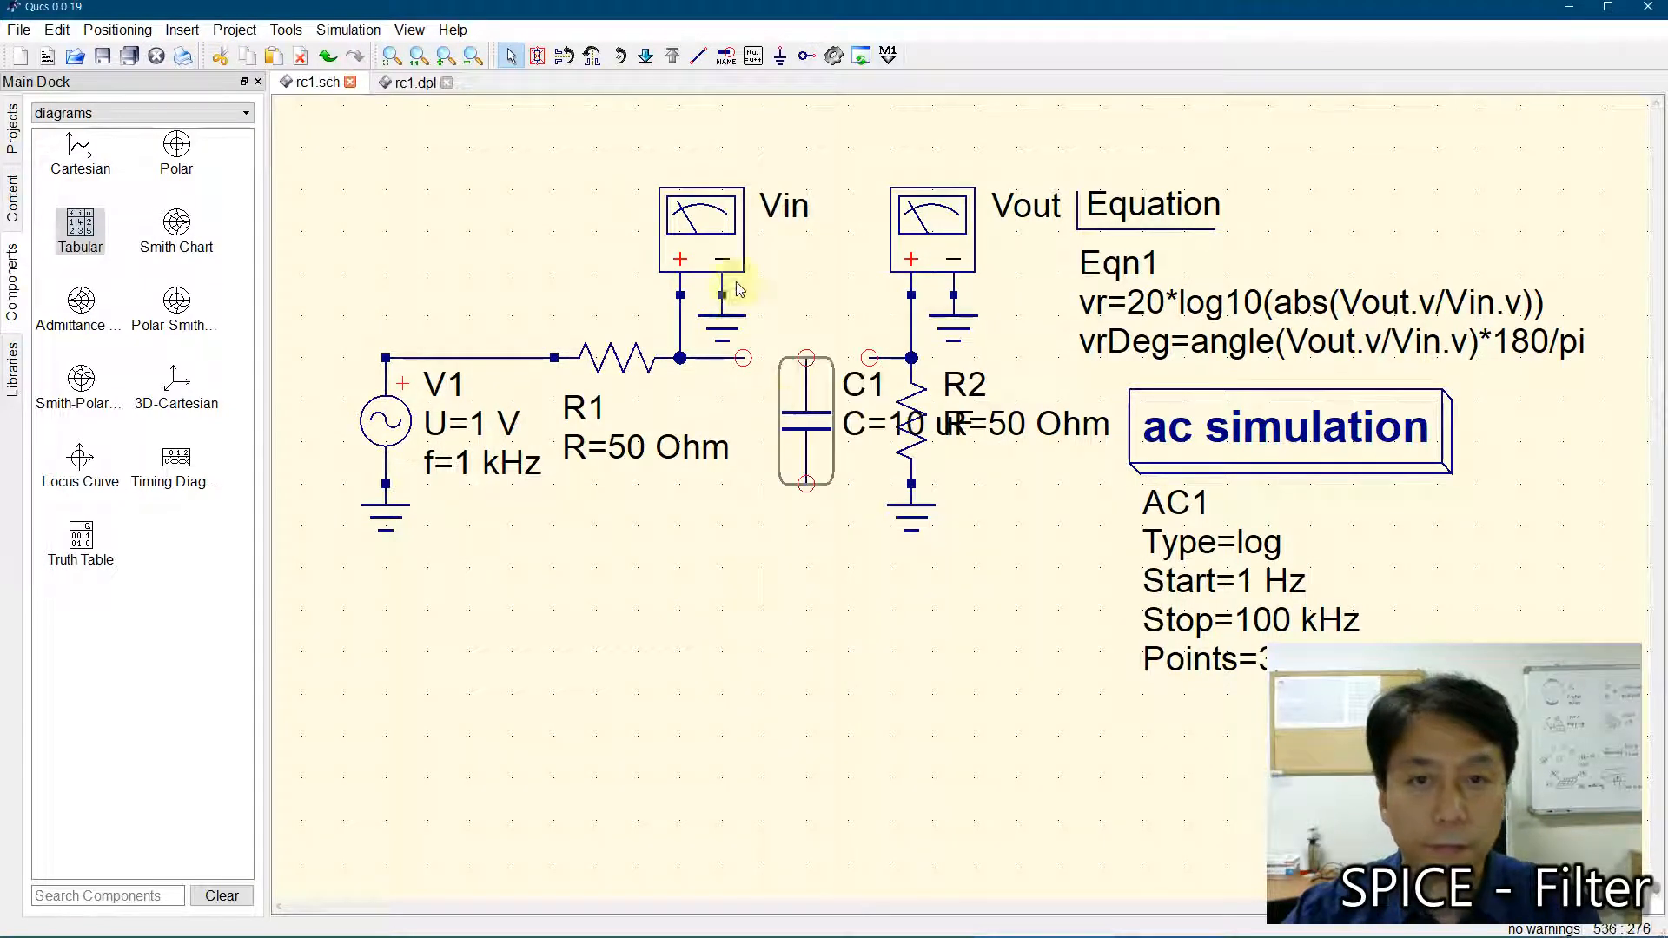
- Wire R1's output straight to R2 across C1's upper terminal, and ground C1's lower terminal
key(ctrl+e)
click(743, 357)
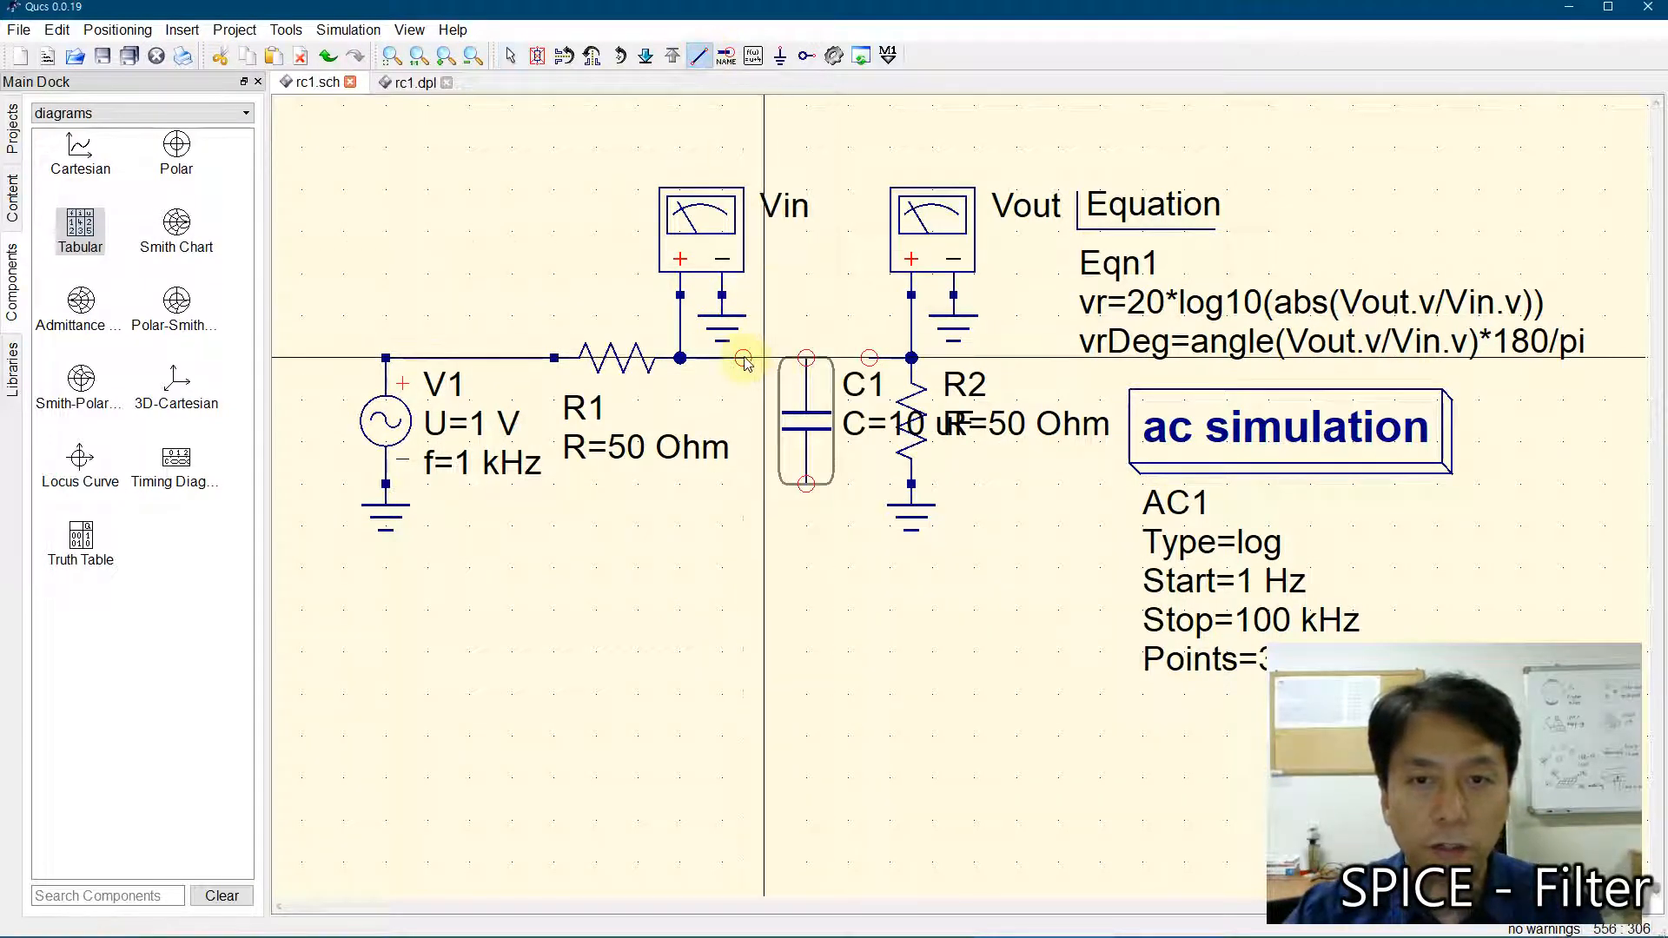
click(869, 357)
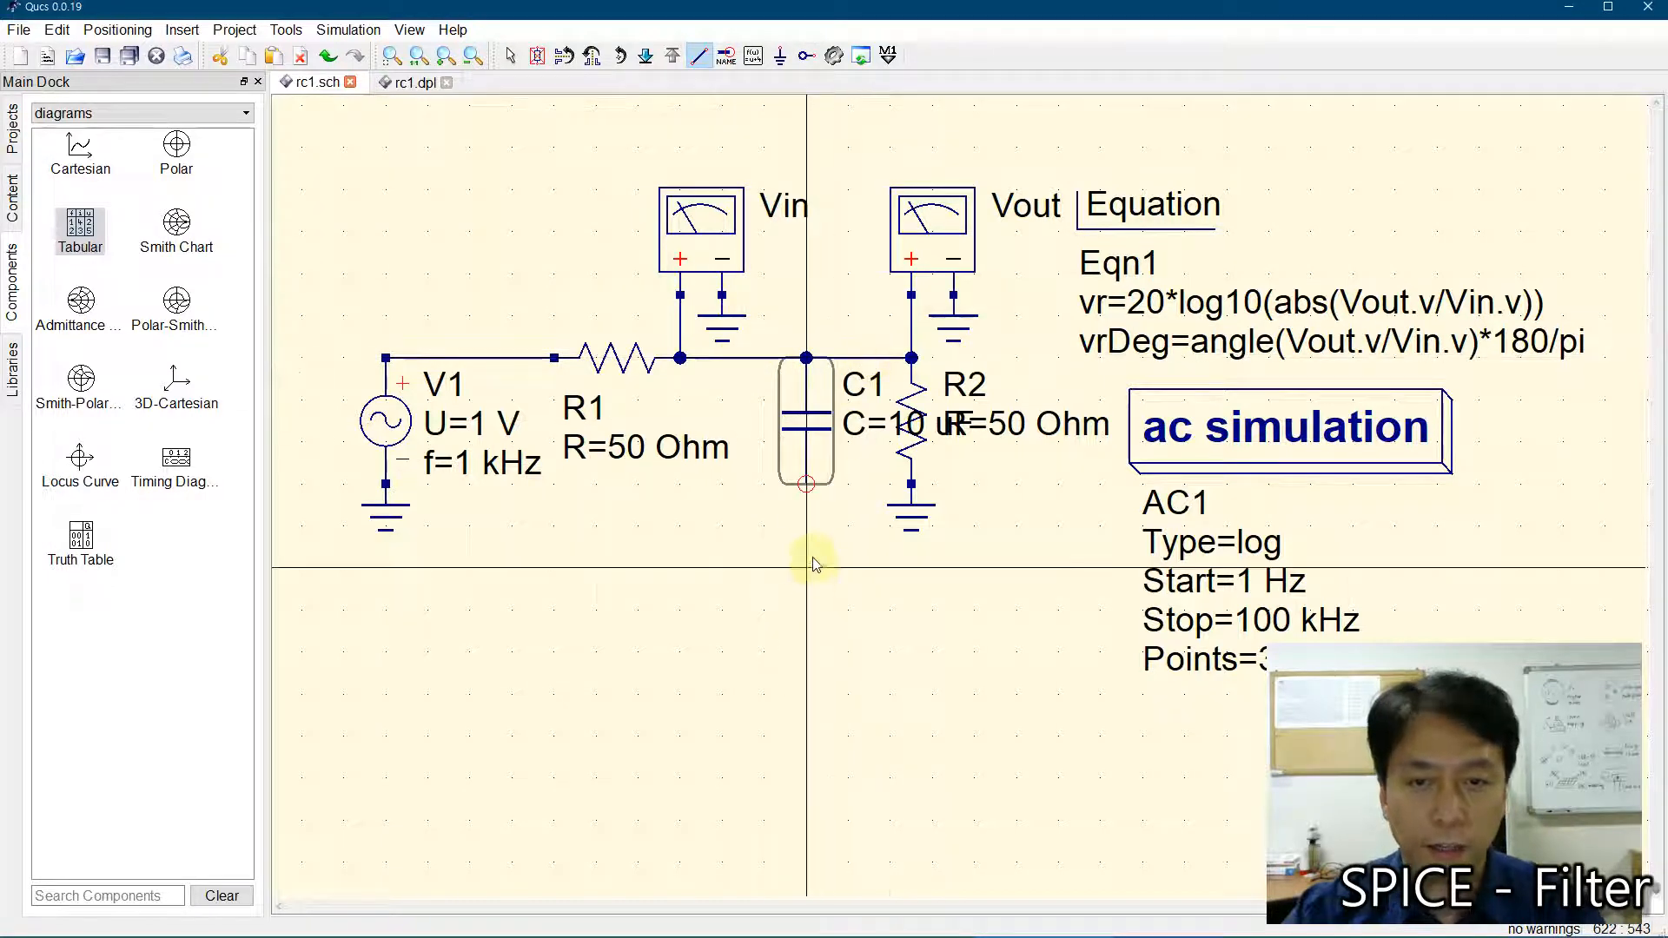
click(780, 55)
click(808, 486)
key(Escape)
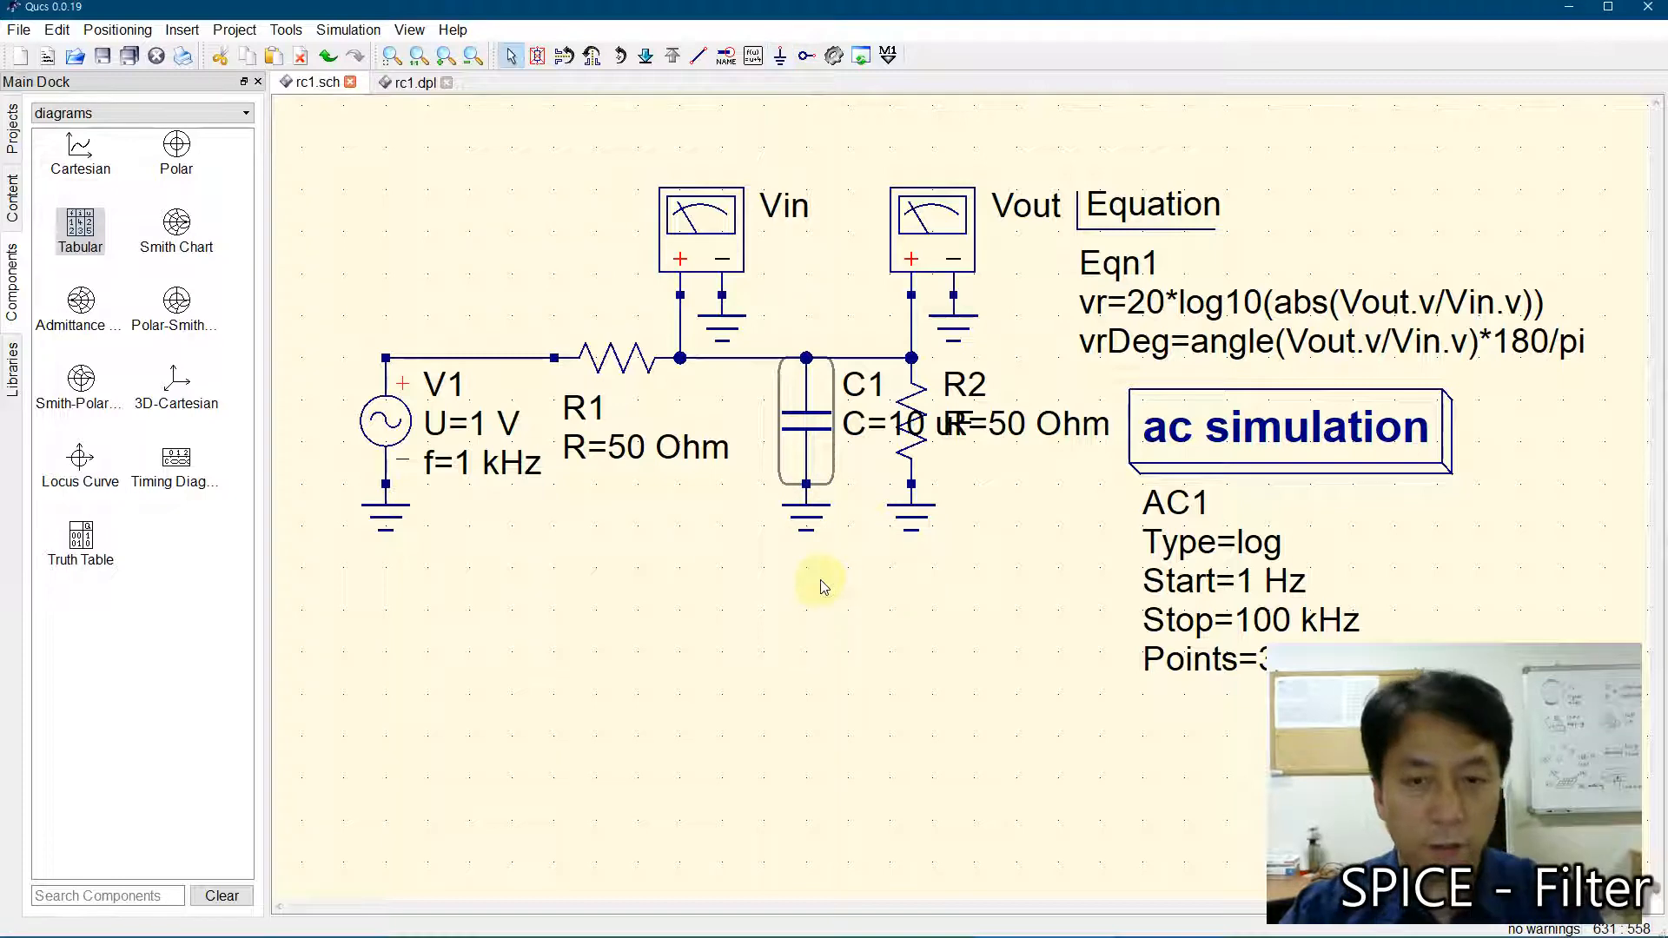
- Move C1's name and value text below the capacitor's ground symbol, clear of R2
click(709, 569)
right_click(808, 423)
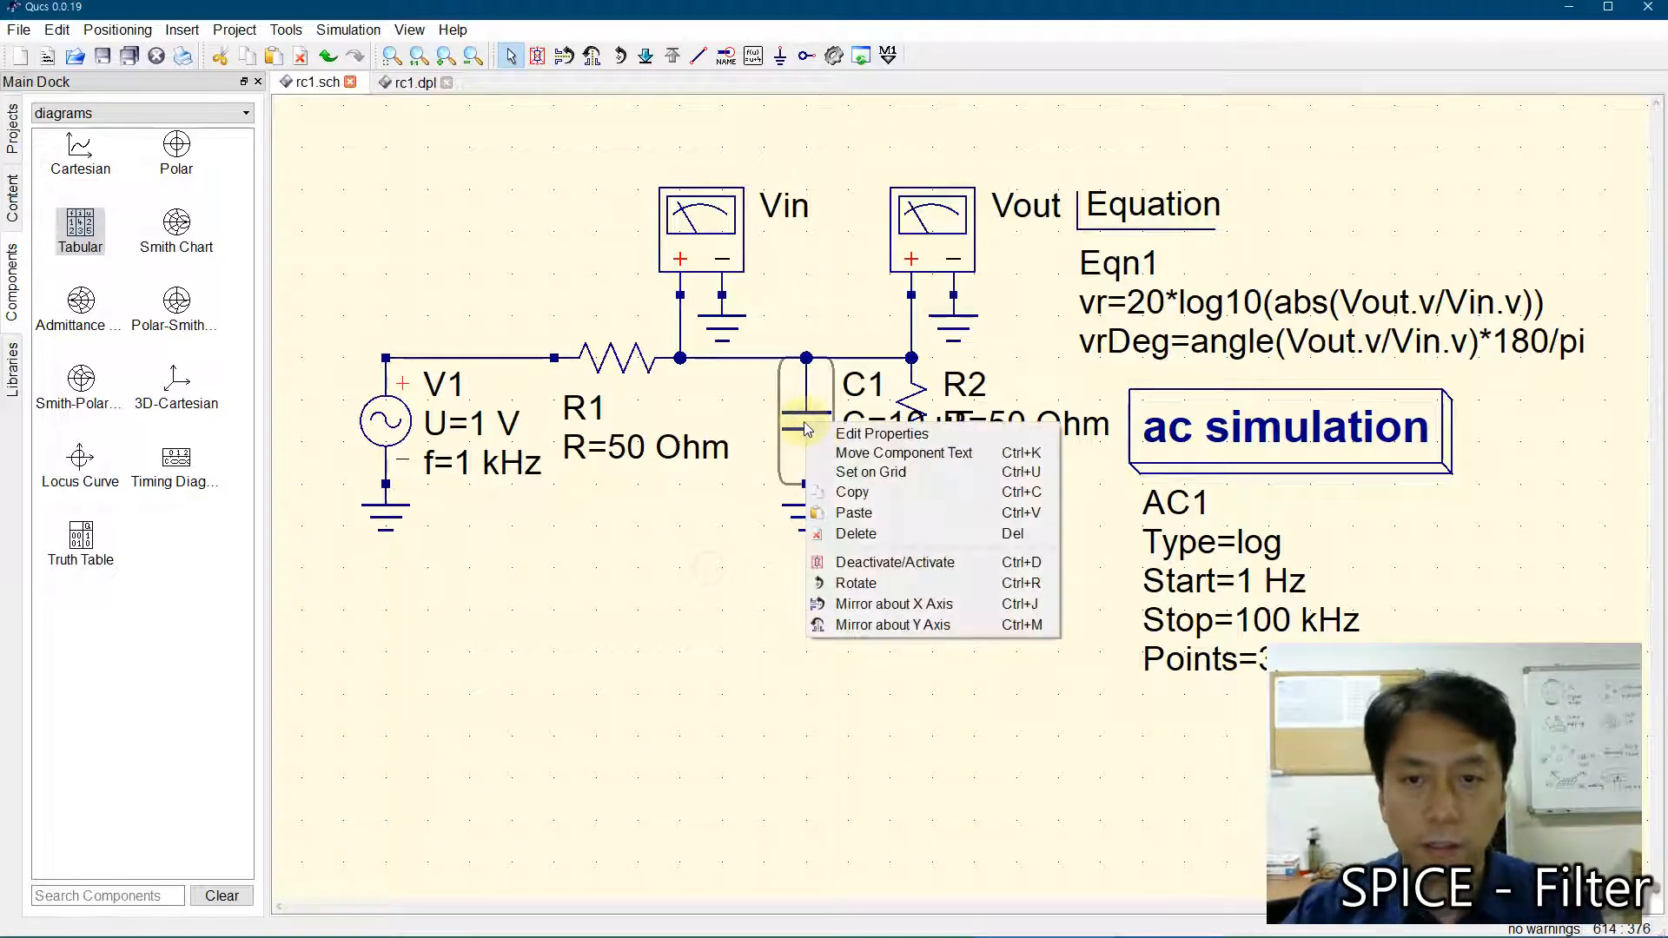
right_click(705, 554)
click(757, 601)
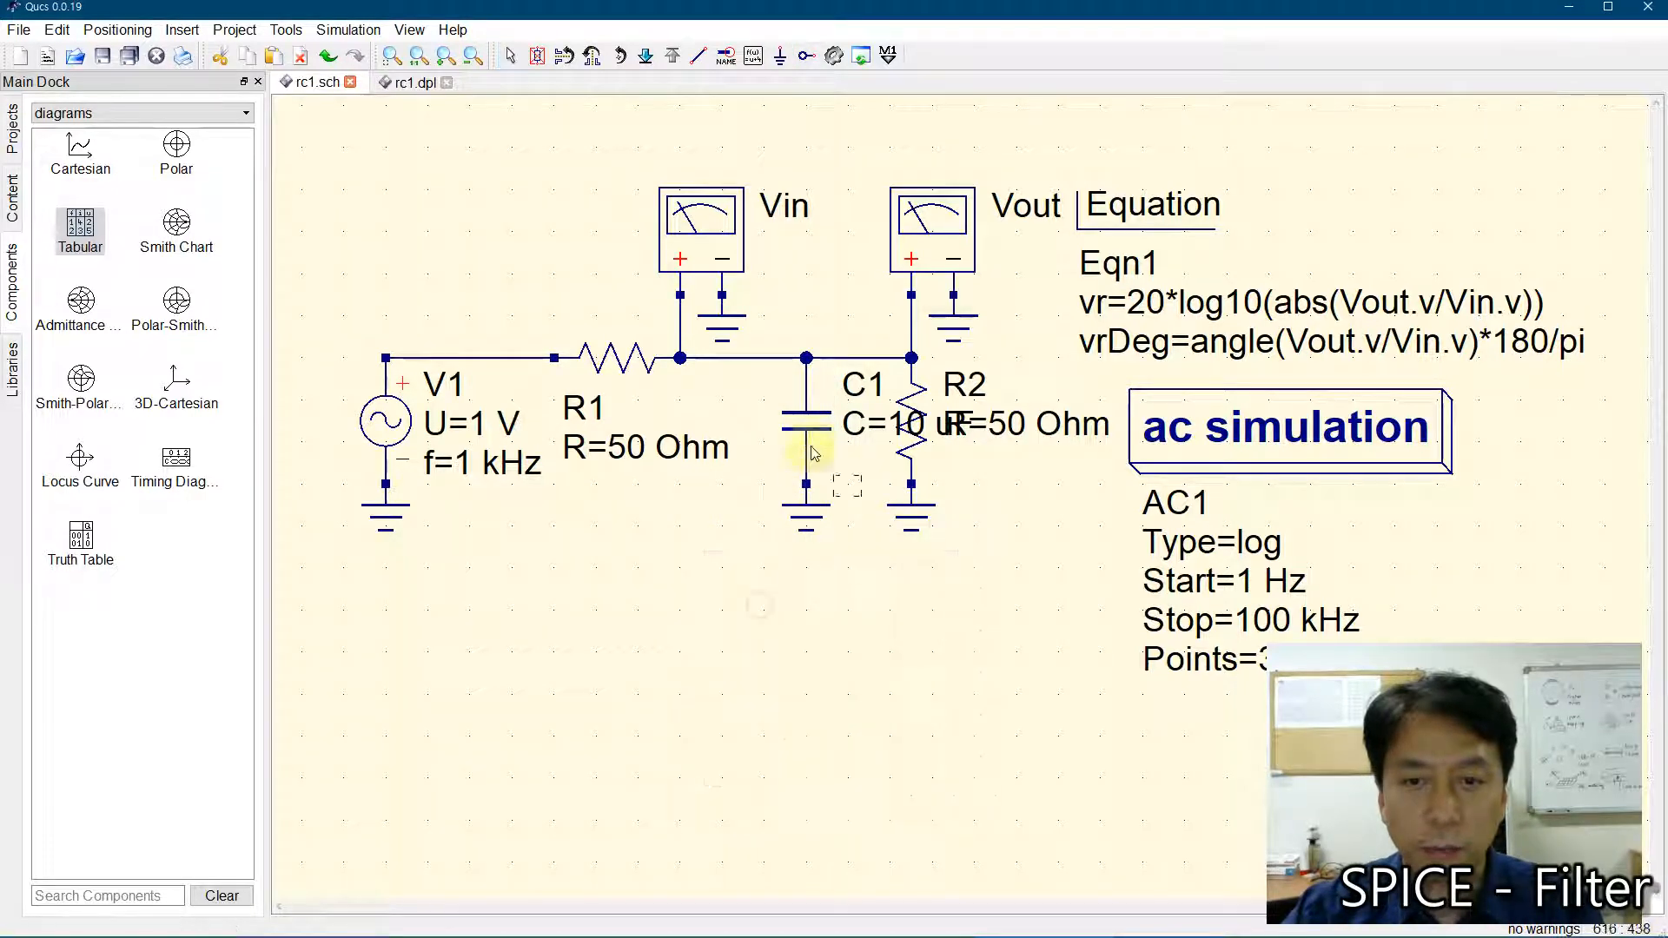
drag(858, 425, 760, 590)
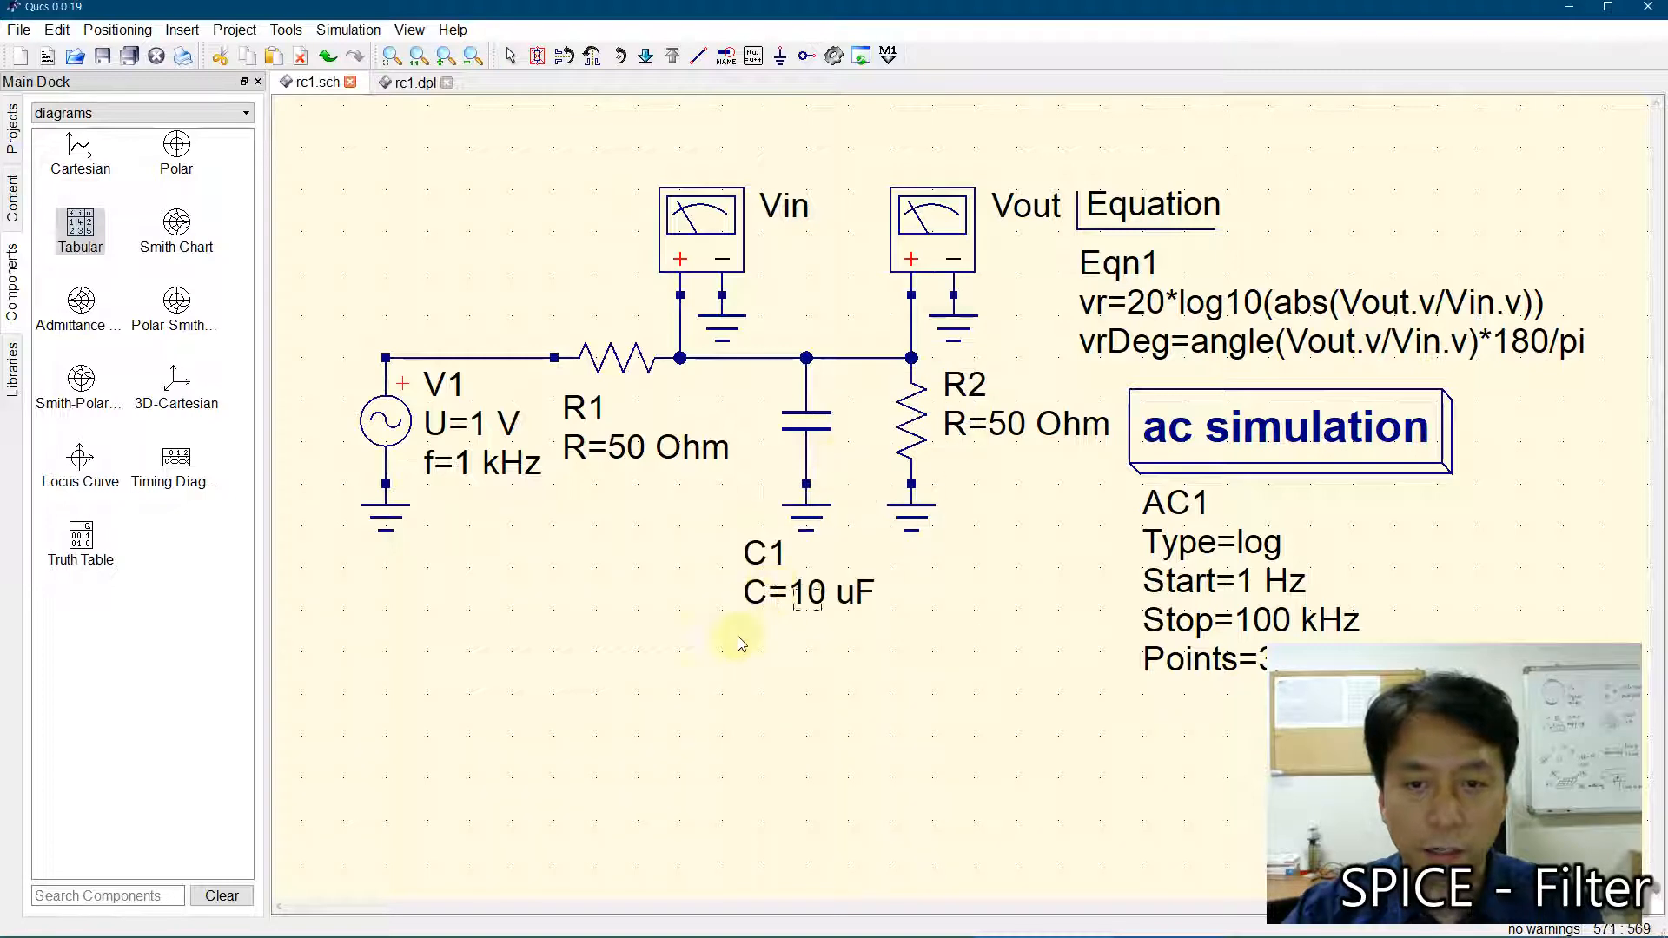
key(Escape)
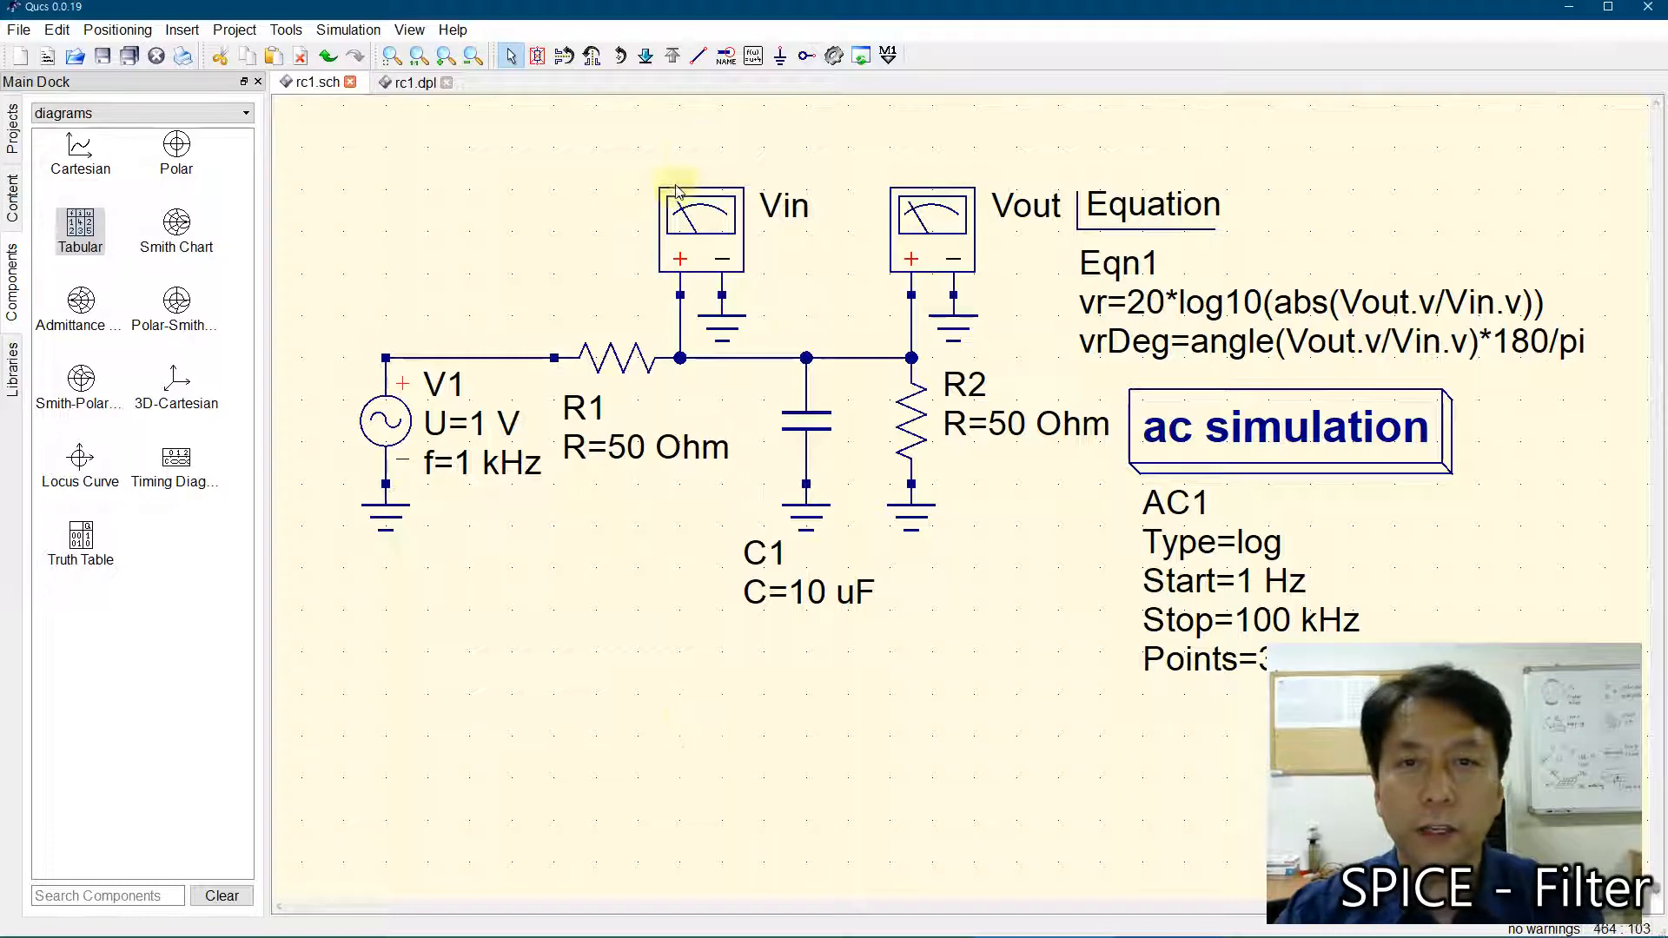
- Run the AC simulation to check the rewired circuit's vr and vrDeg plots, and return to the schematic
click(832, 57)
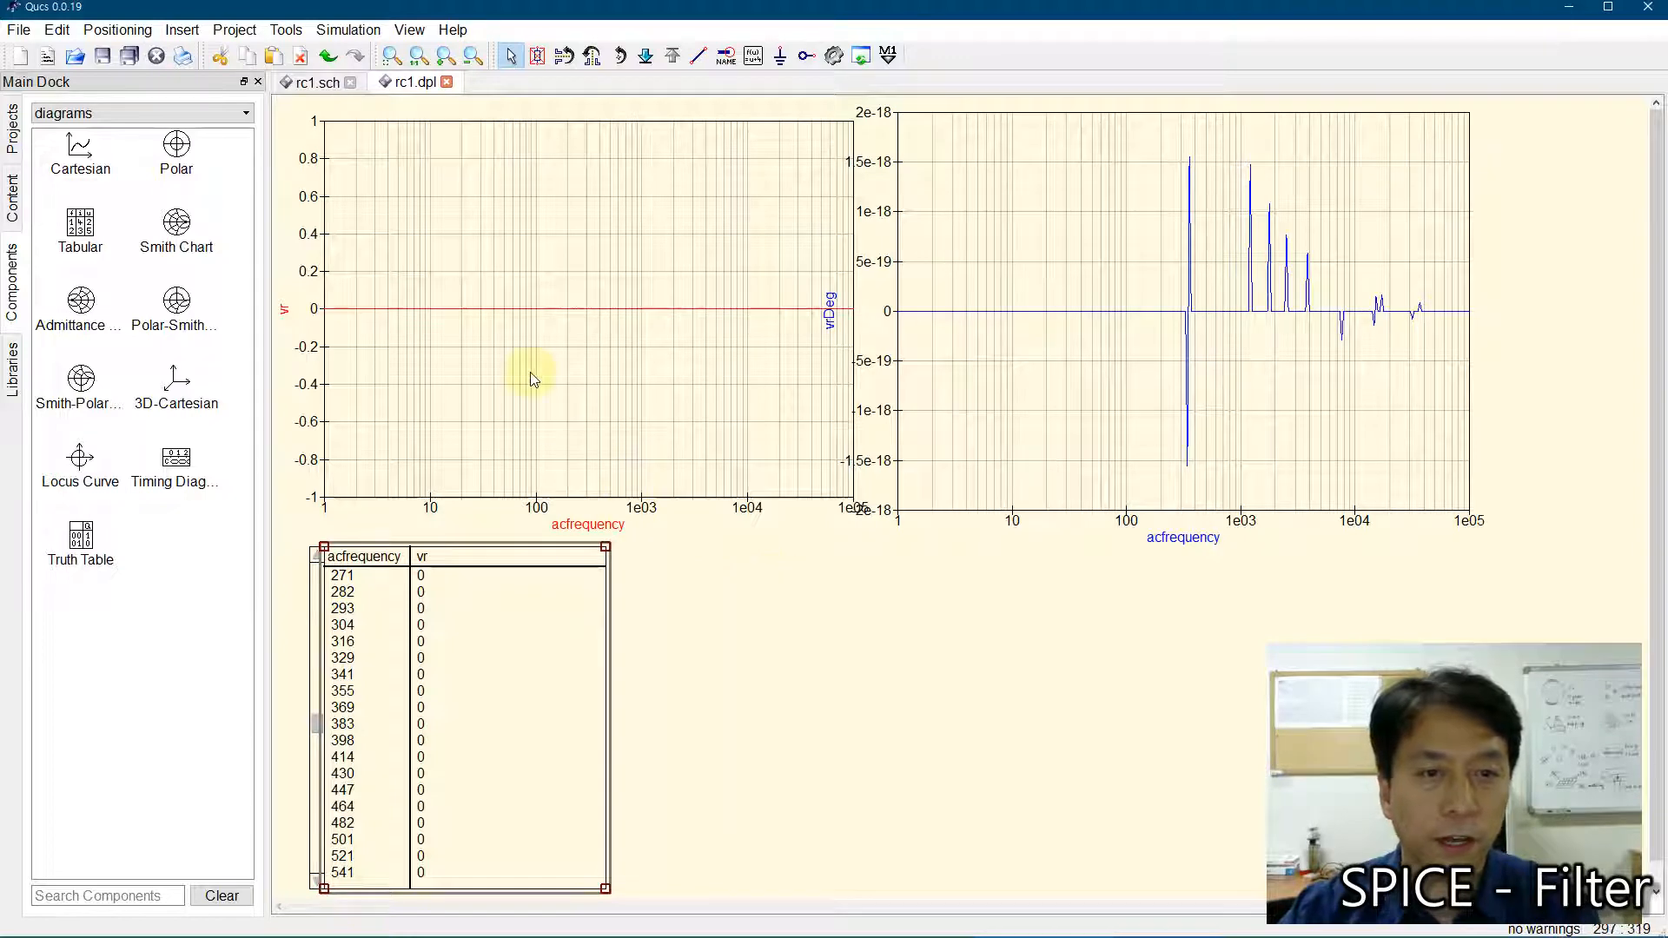
click(312, 82)
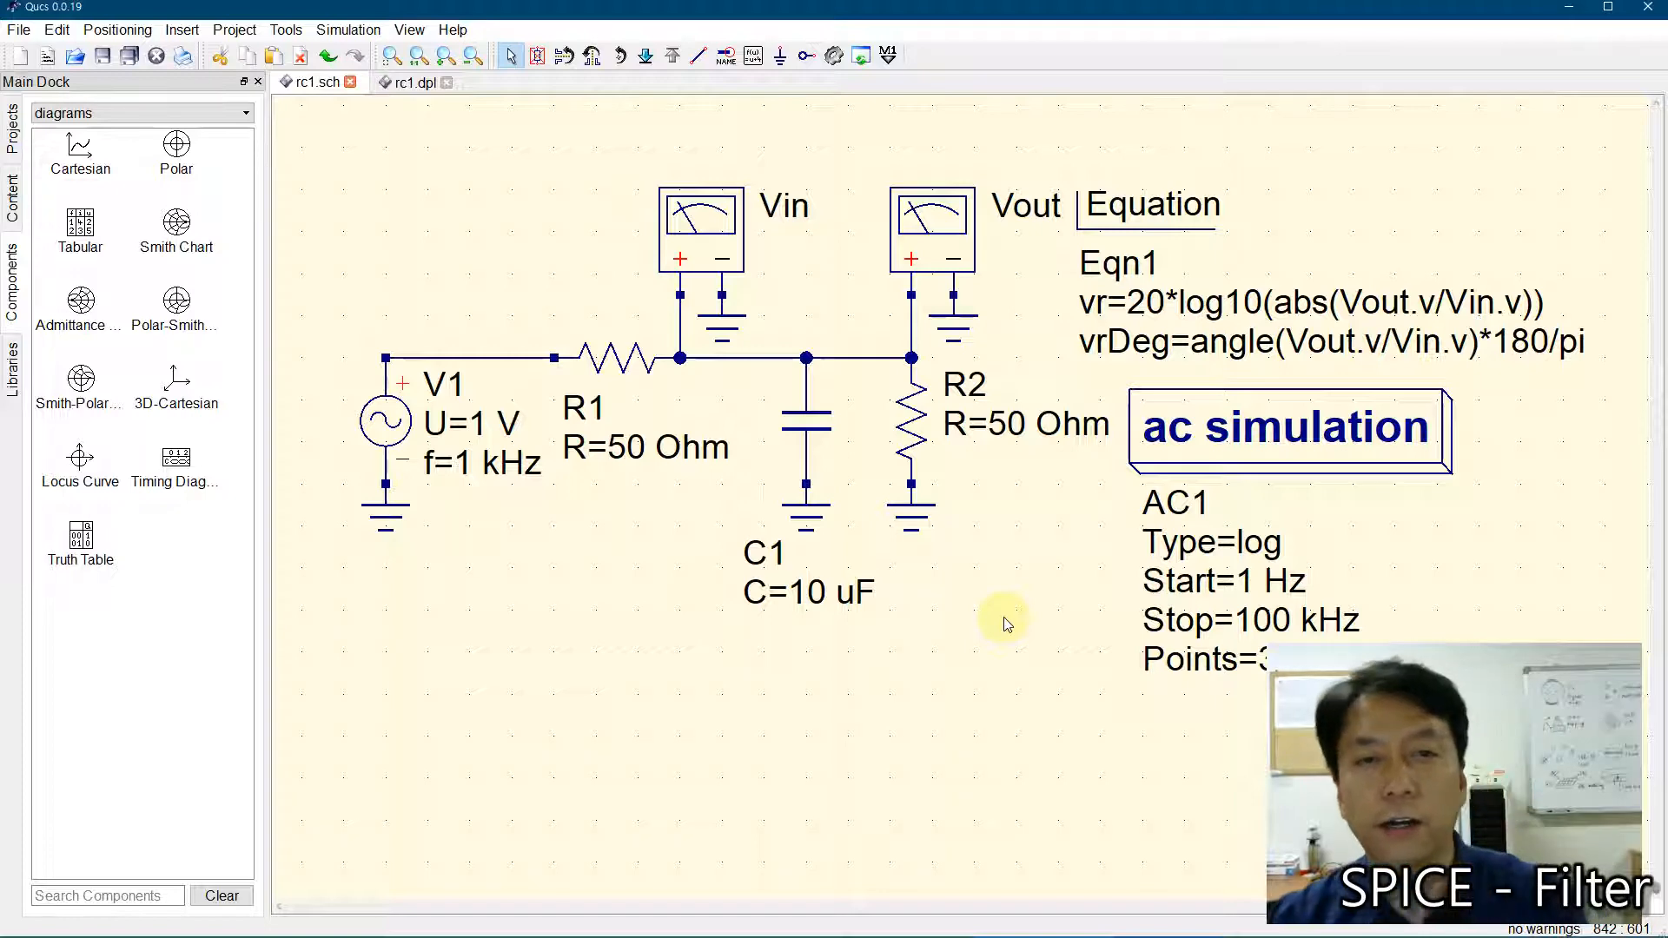
- Delete the wire under the Vin probe and move the probe with its ground above the line between V1 and R1
click(681, 334)
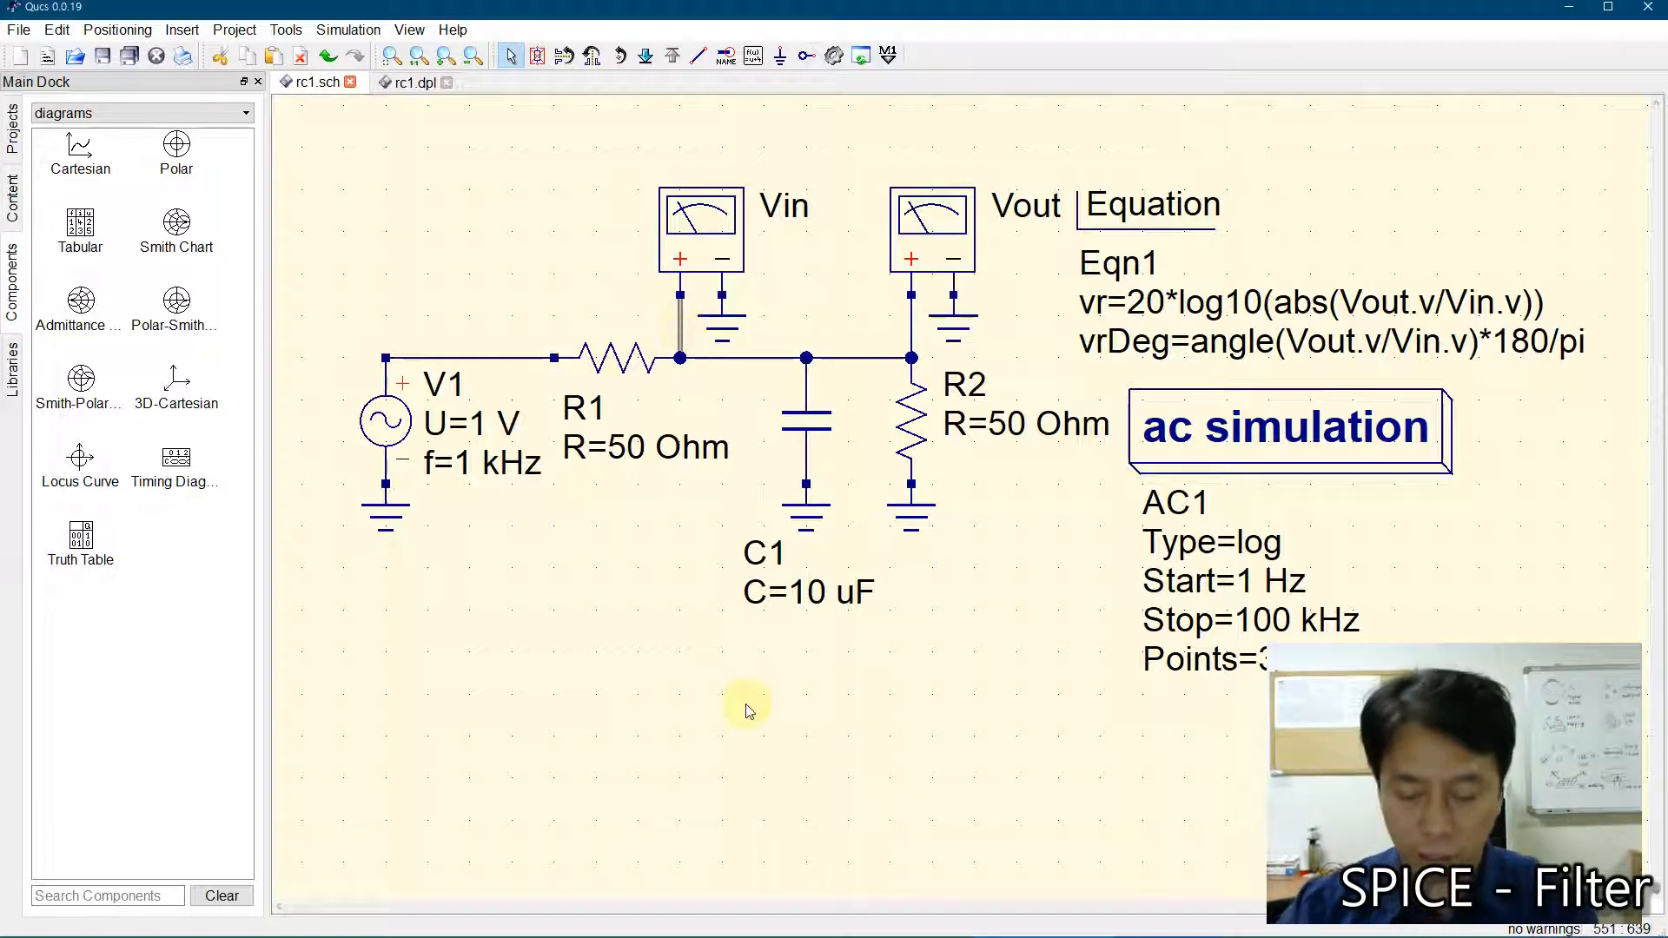
key(Delete)
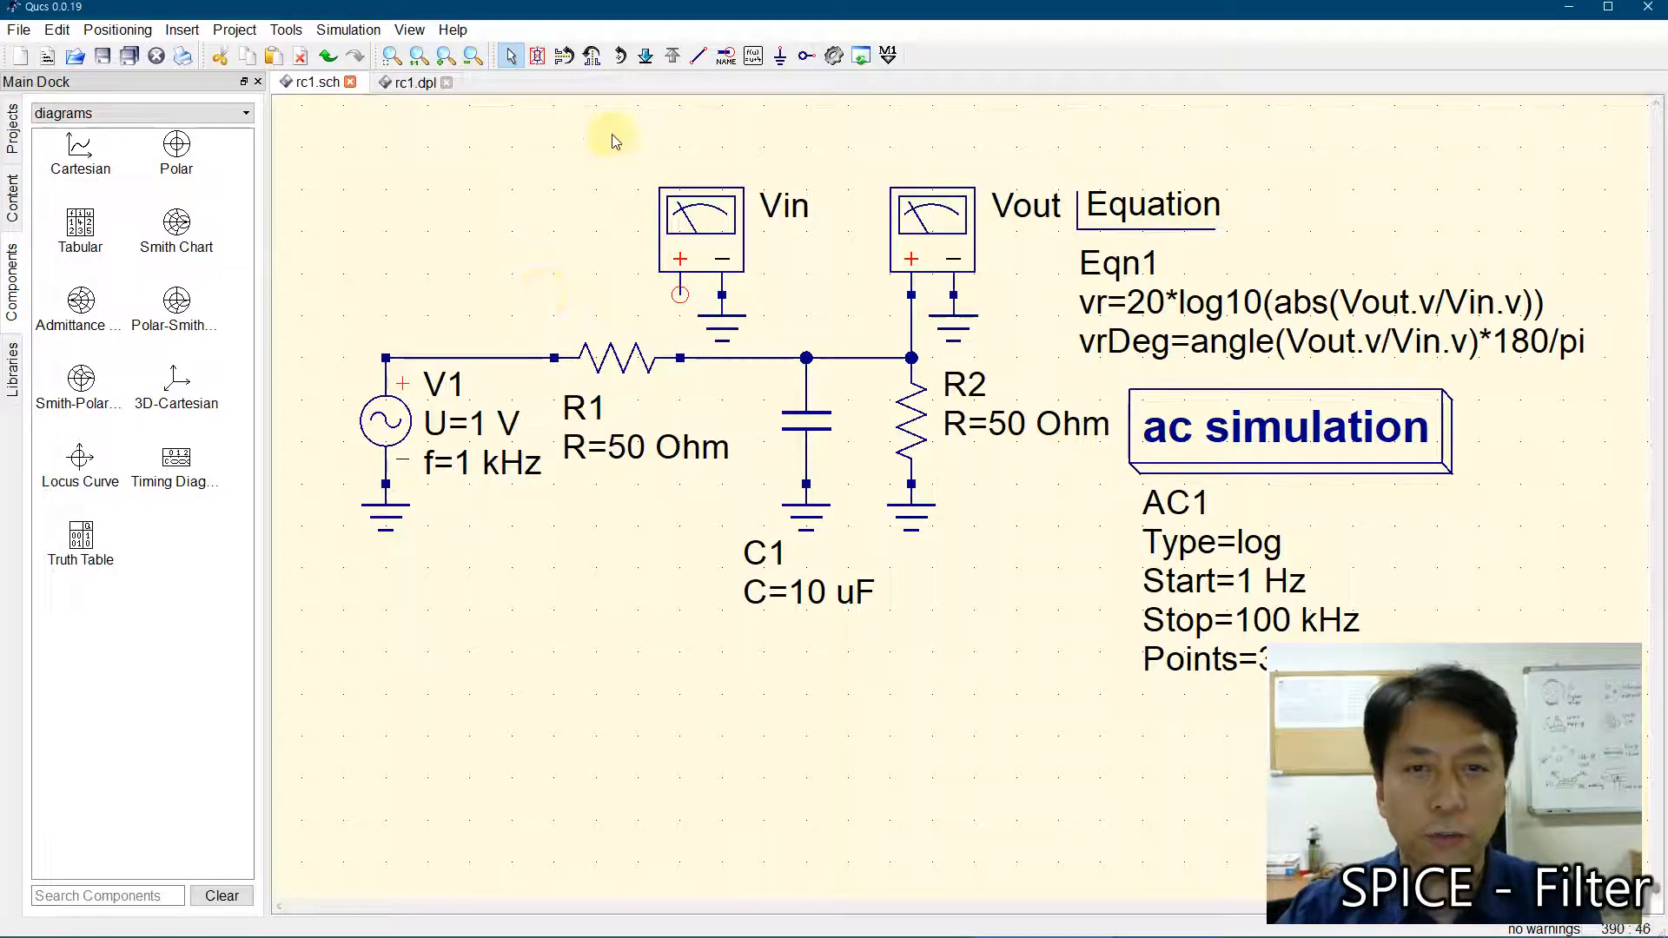
drag(612, 134, 847, 347)
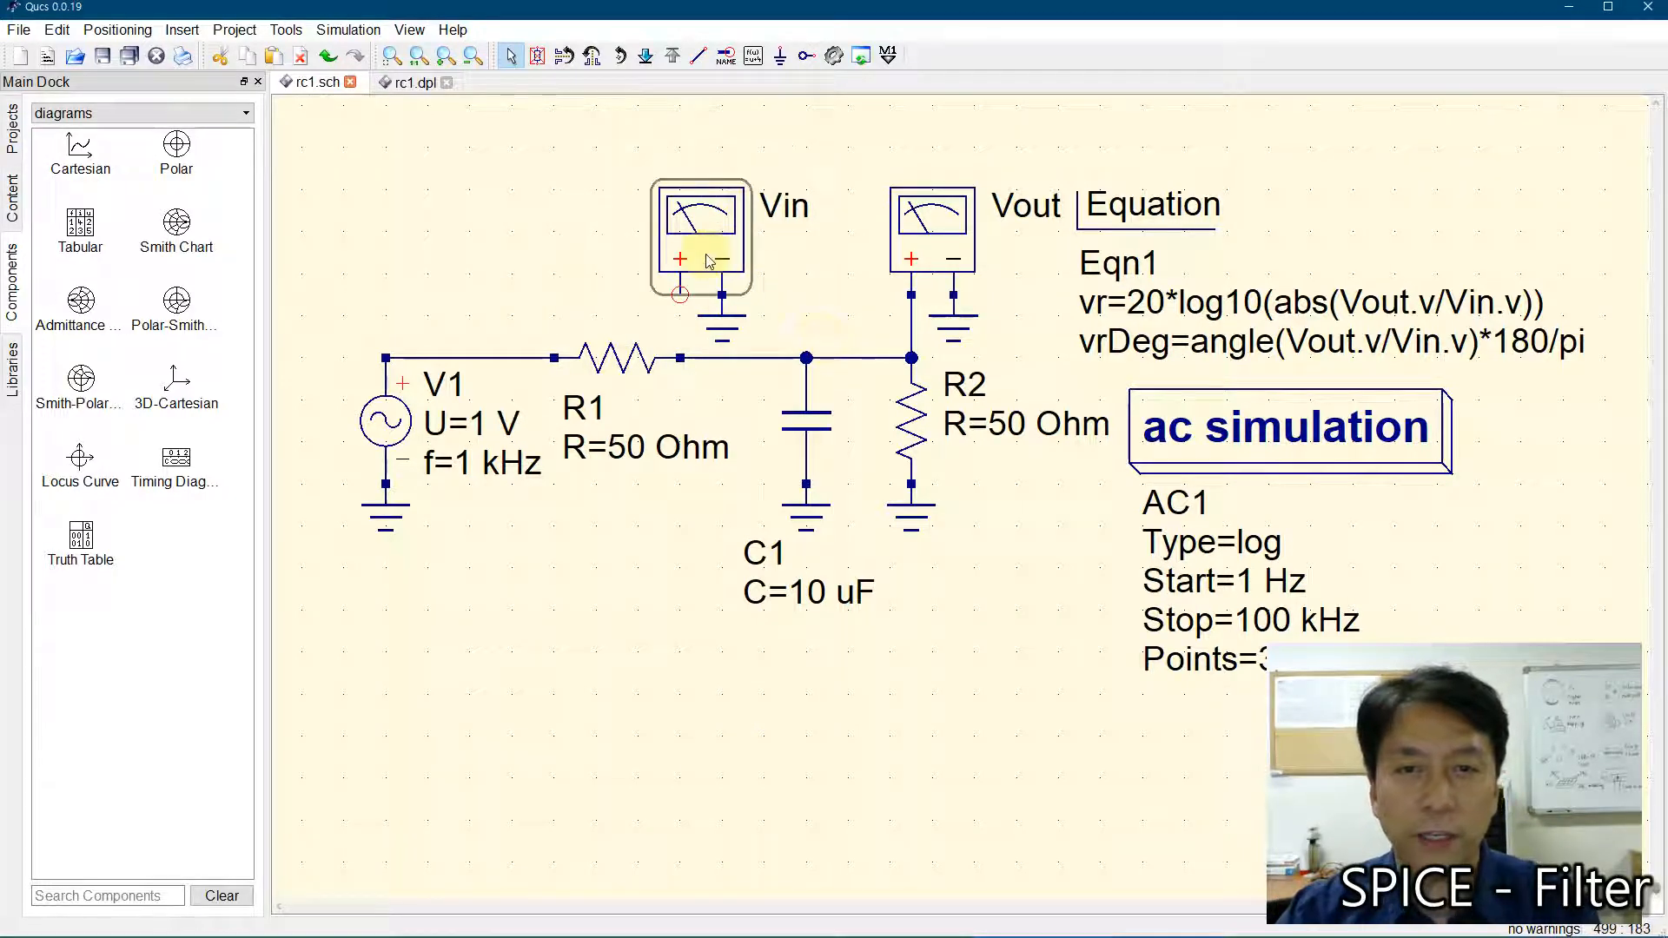
drag(592, 141, 849, 343)
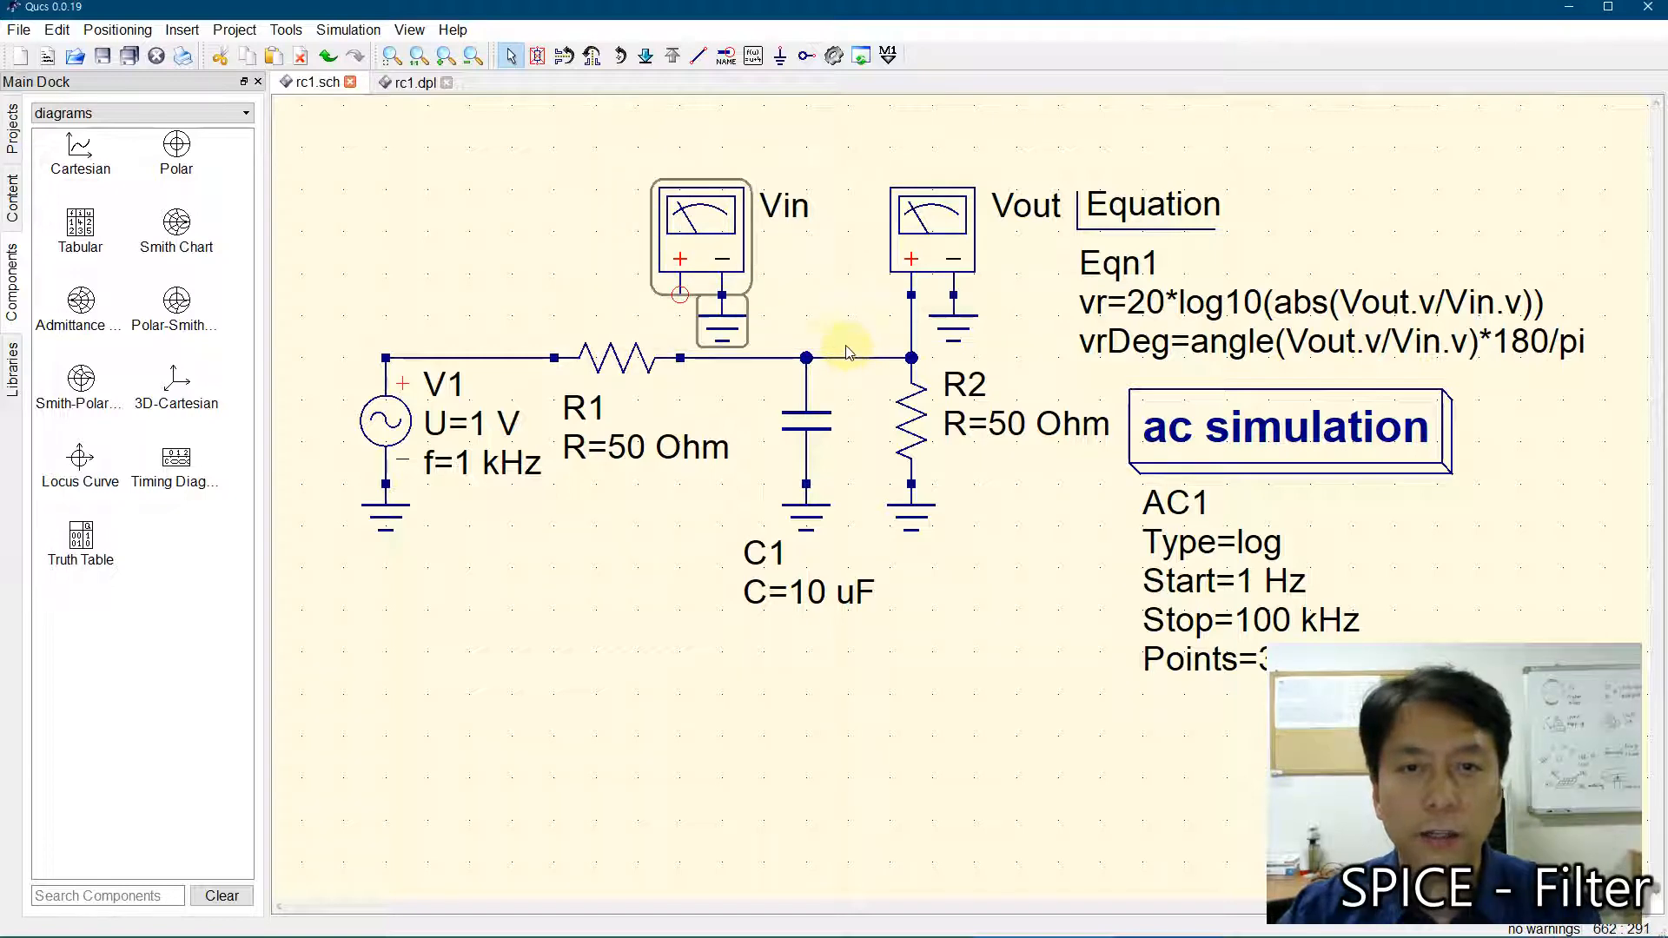
drag(721, 260, 500, 259)
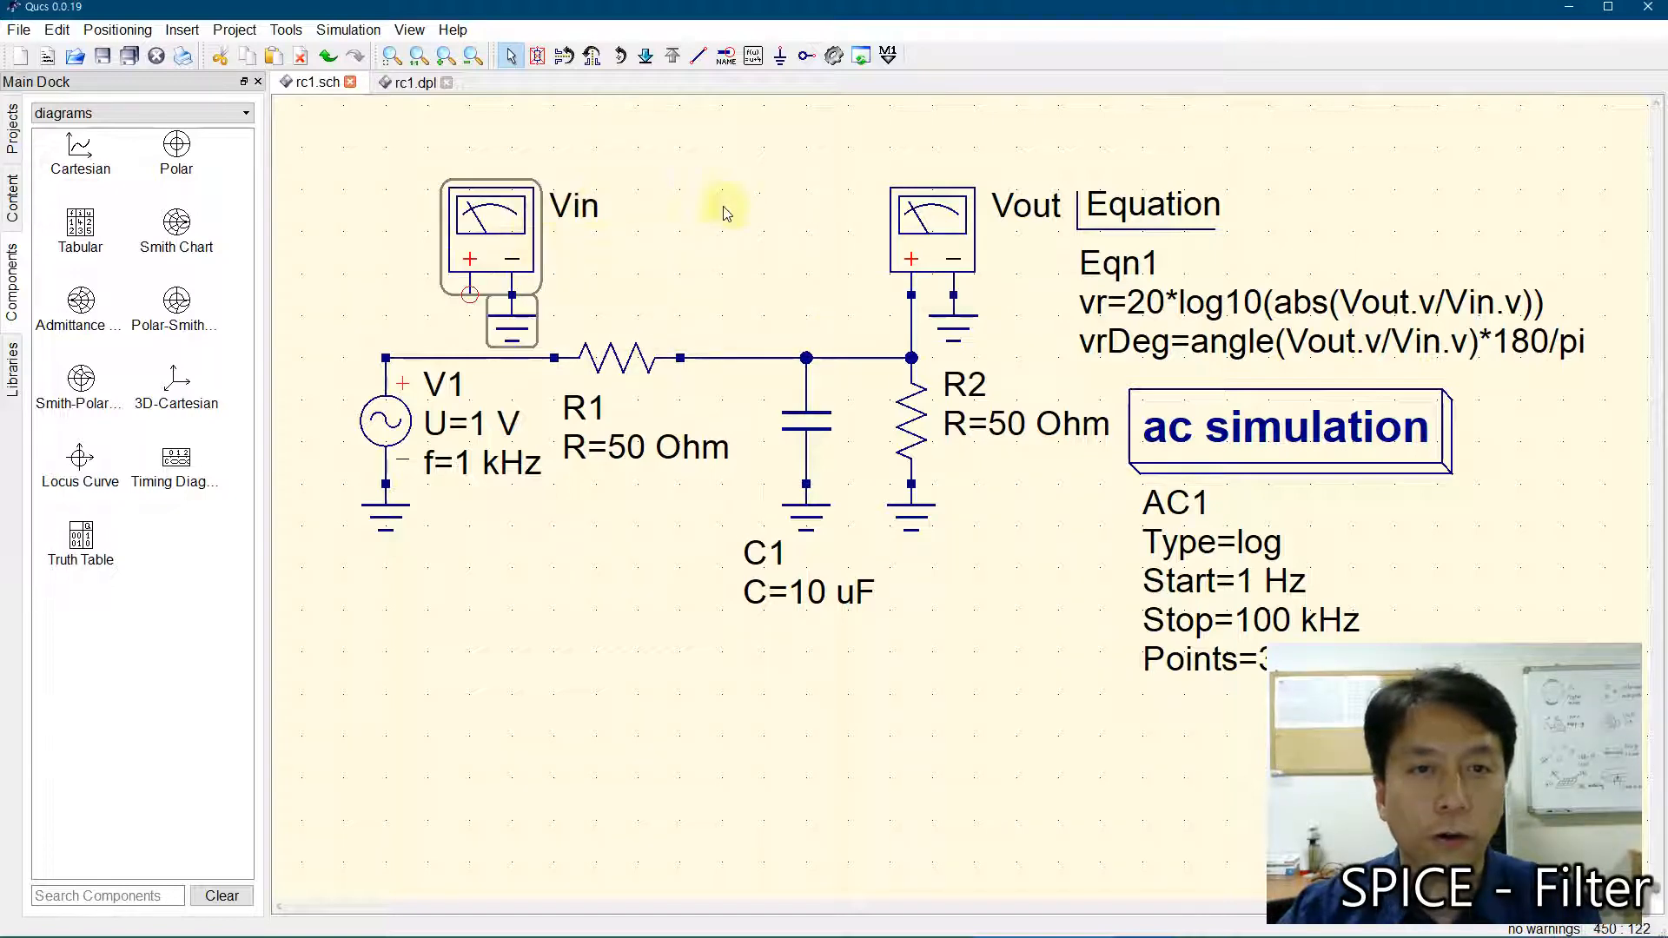
- Wire the Vin probe's positive terminal to the line between V1 and R1 and rerun the AC simulation
click(695, 58)
click(469, 295)
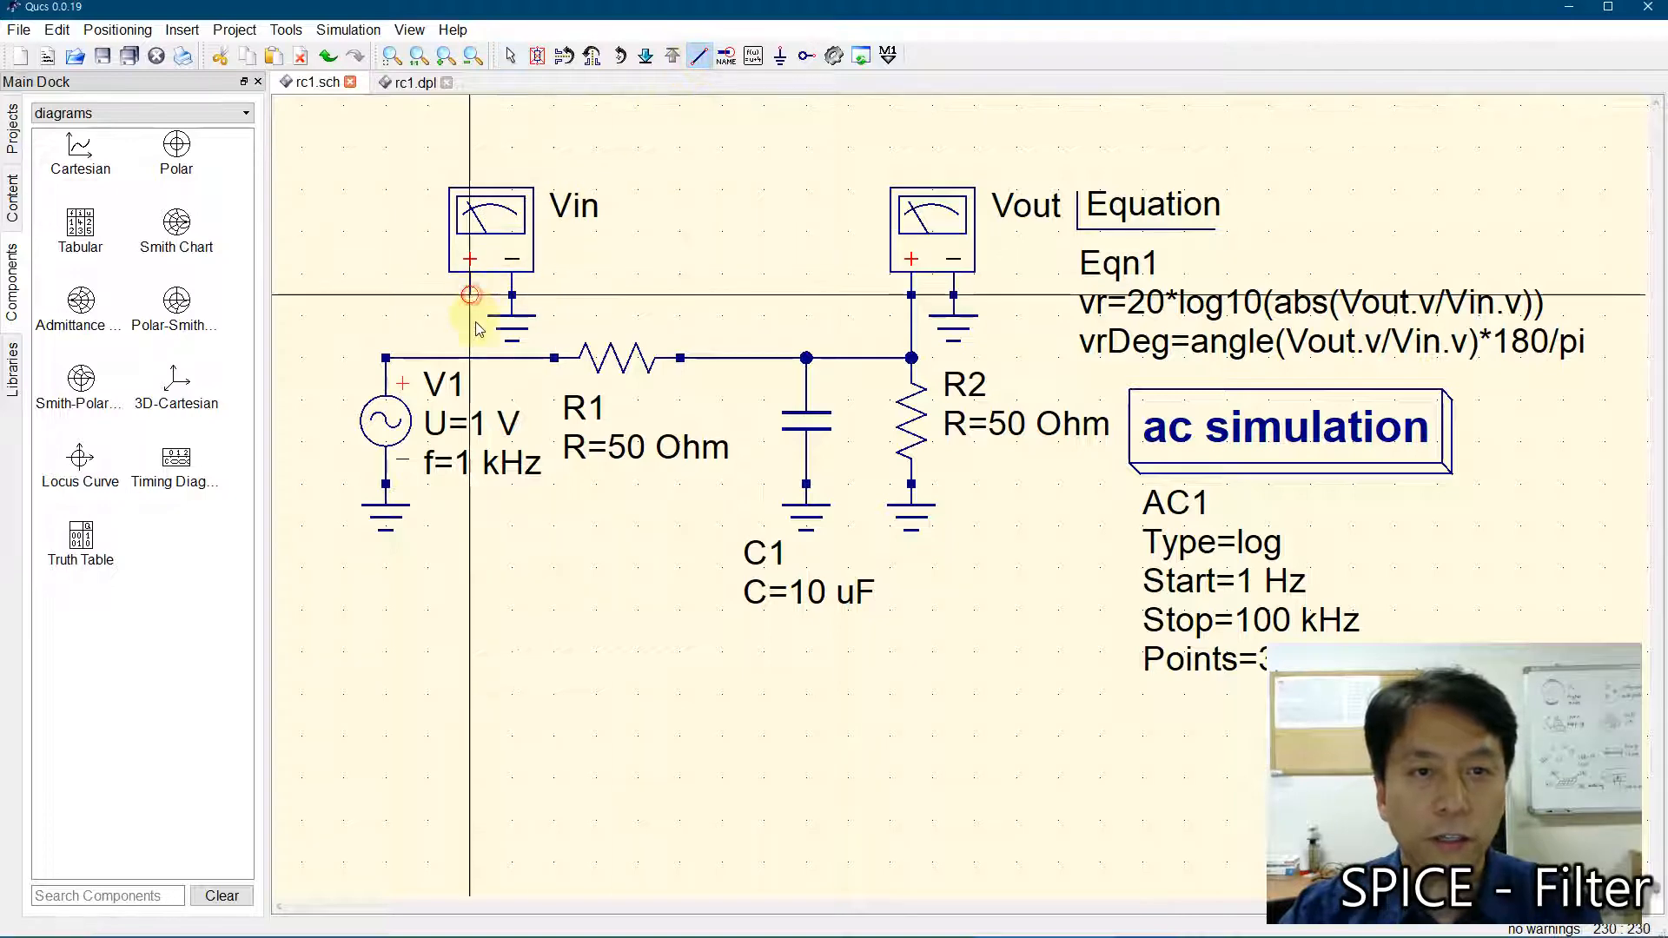
click(470, 357)
key(Escape)
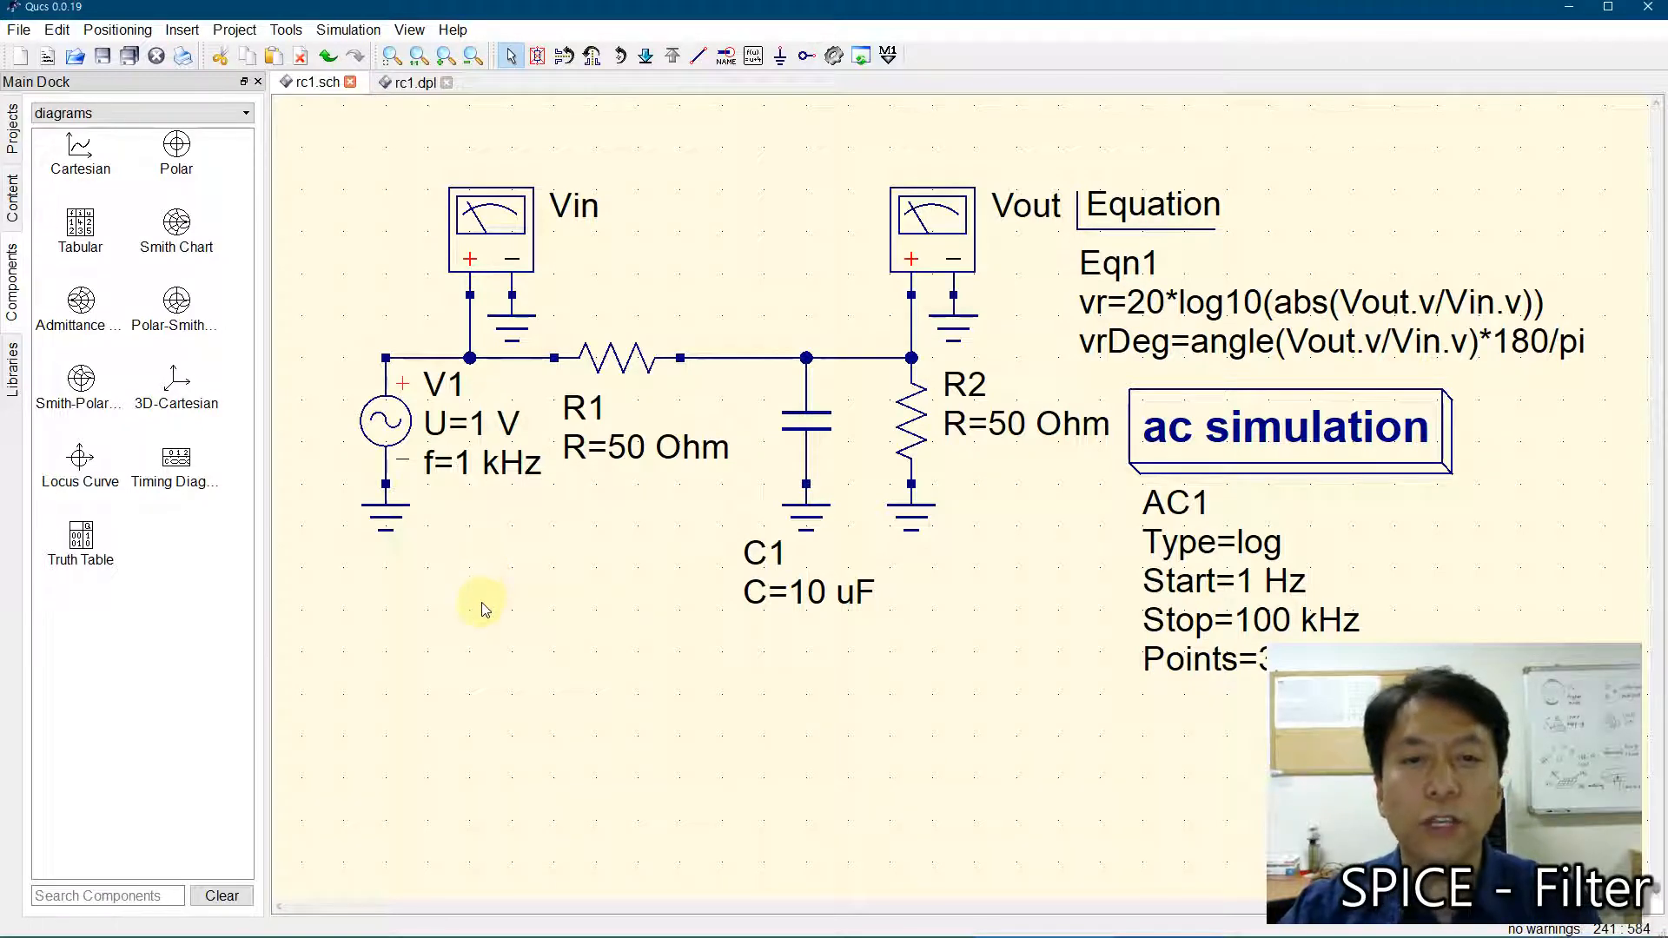
click(833, 63)
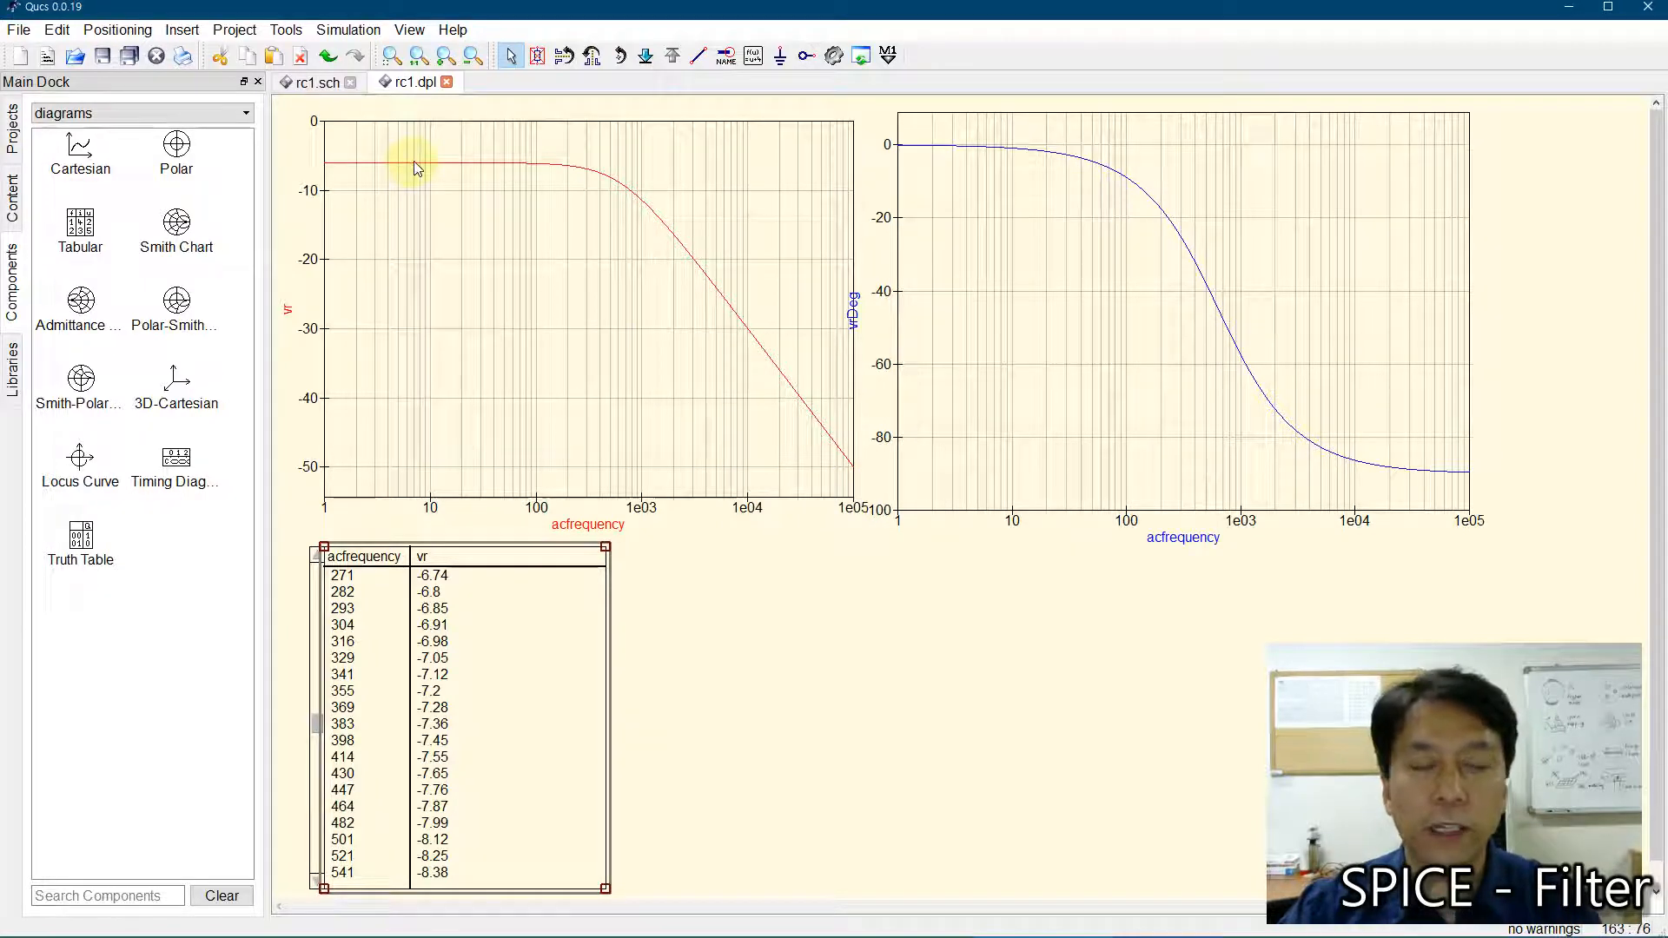
- Switch to Microsoft Whiteboard and handwrite LPF in blue beside the red HPF
mouse_move(1047, 933)
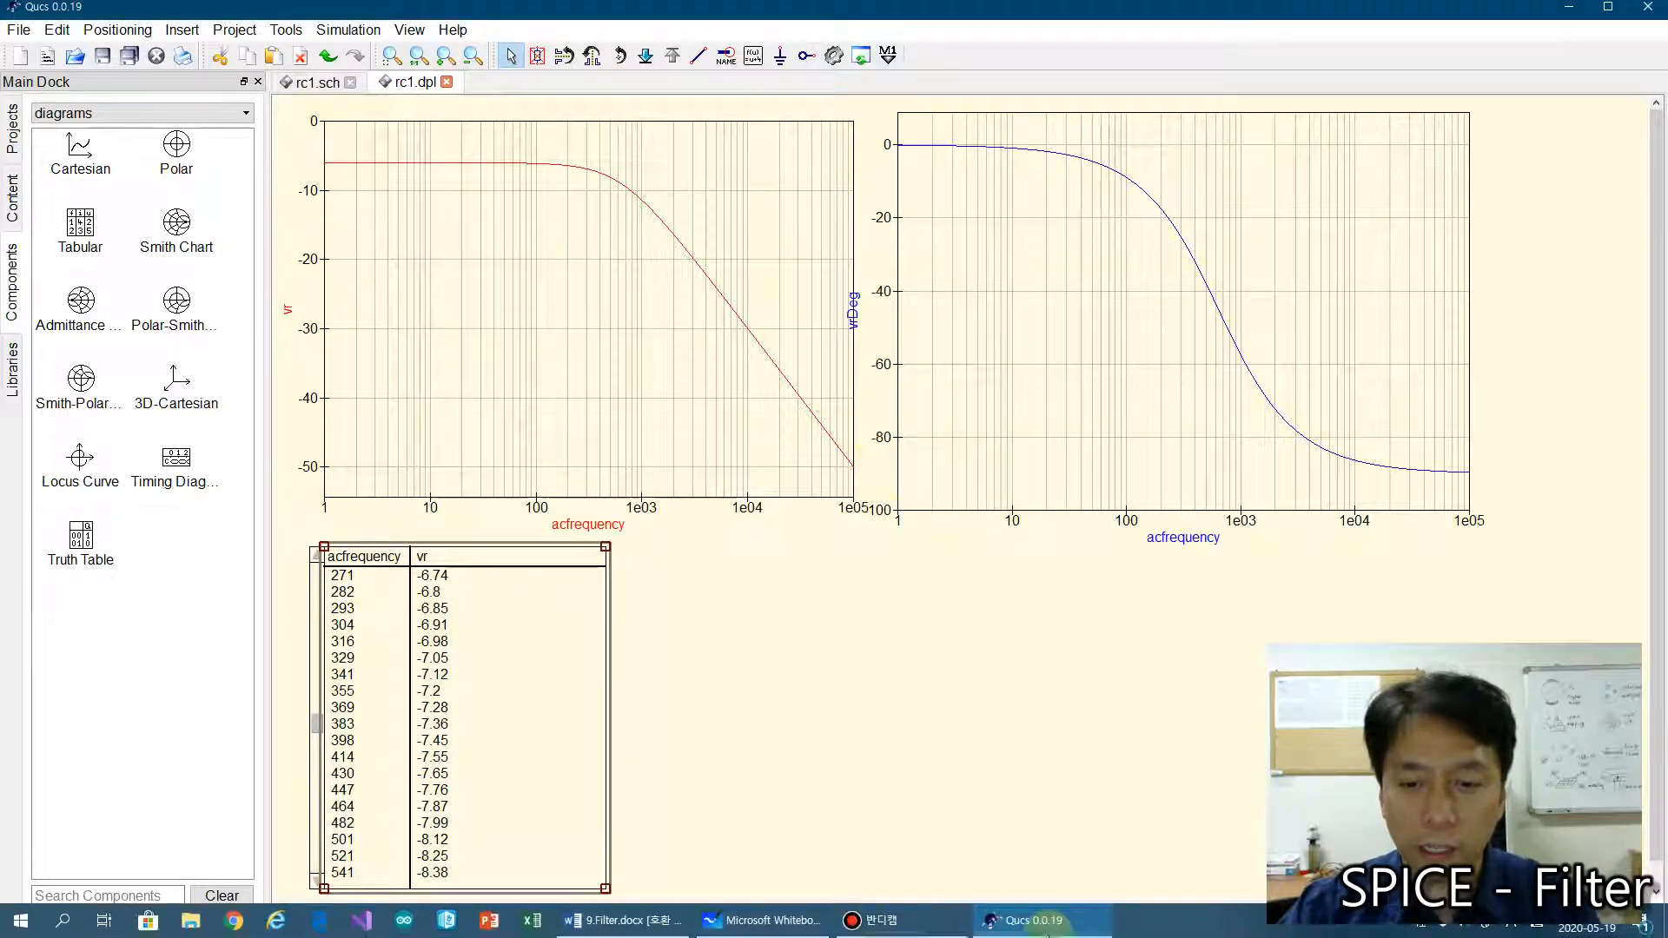
click(756, 920)
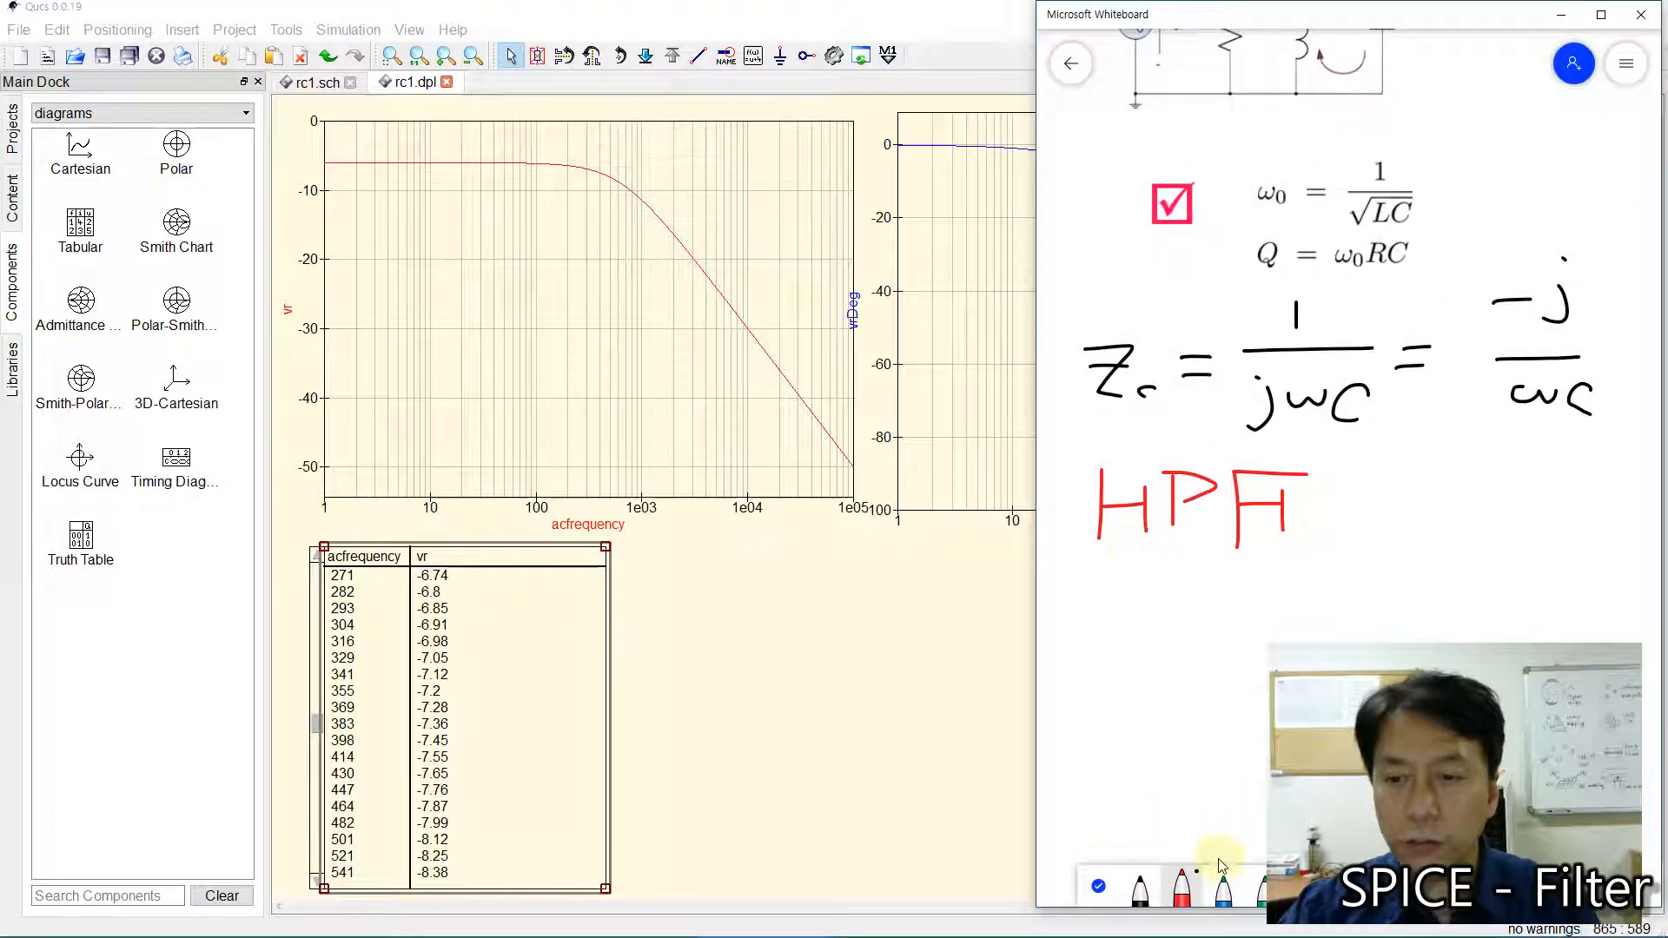
click(1223, 888)
drag(1361, 470, 1377, 524)
mouse_move(1439, 456)
mouse_down()
mouse_move(1422, 521)
mouse_move(1426, 496)
mouse_move(1529, 465)
mouse_move(1496, 521)
mouse_move(1529, 490)
mouse_move(1529, 522)
mouse_up()
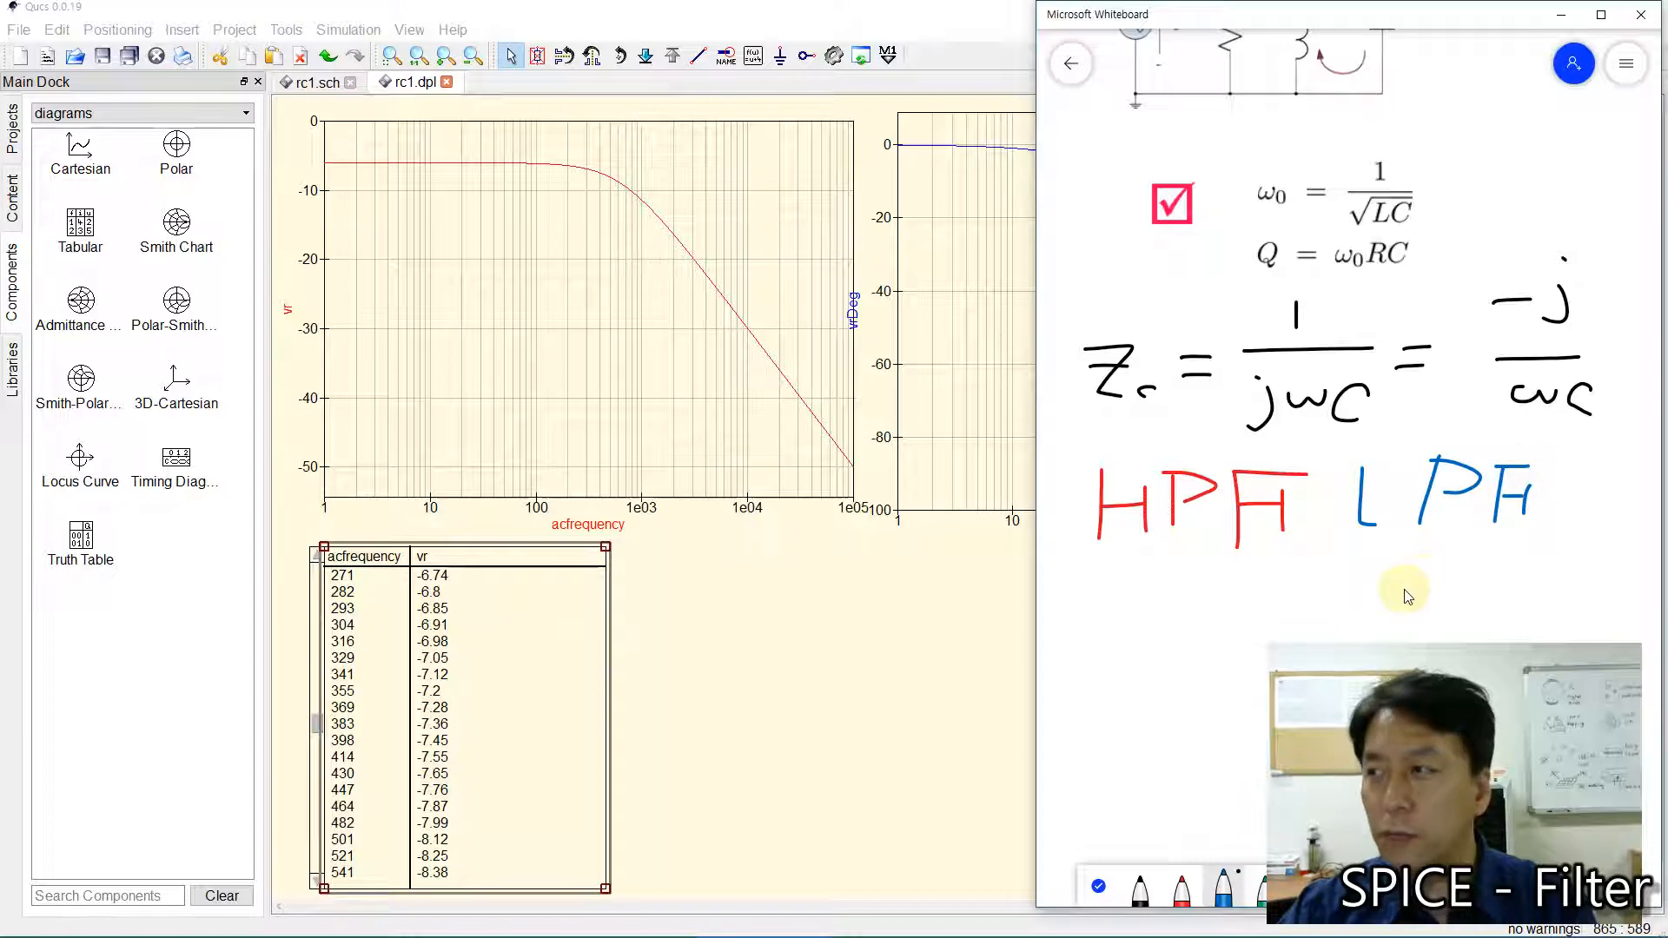
- Switch back to Qucs and examine the vr table's gain values toward the low frequencies
click(839, 693)
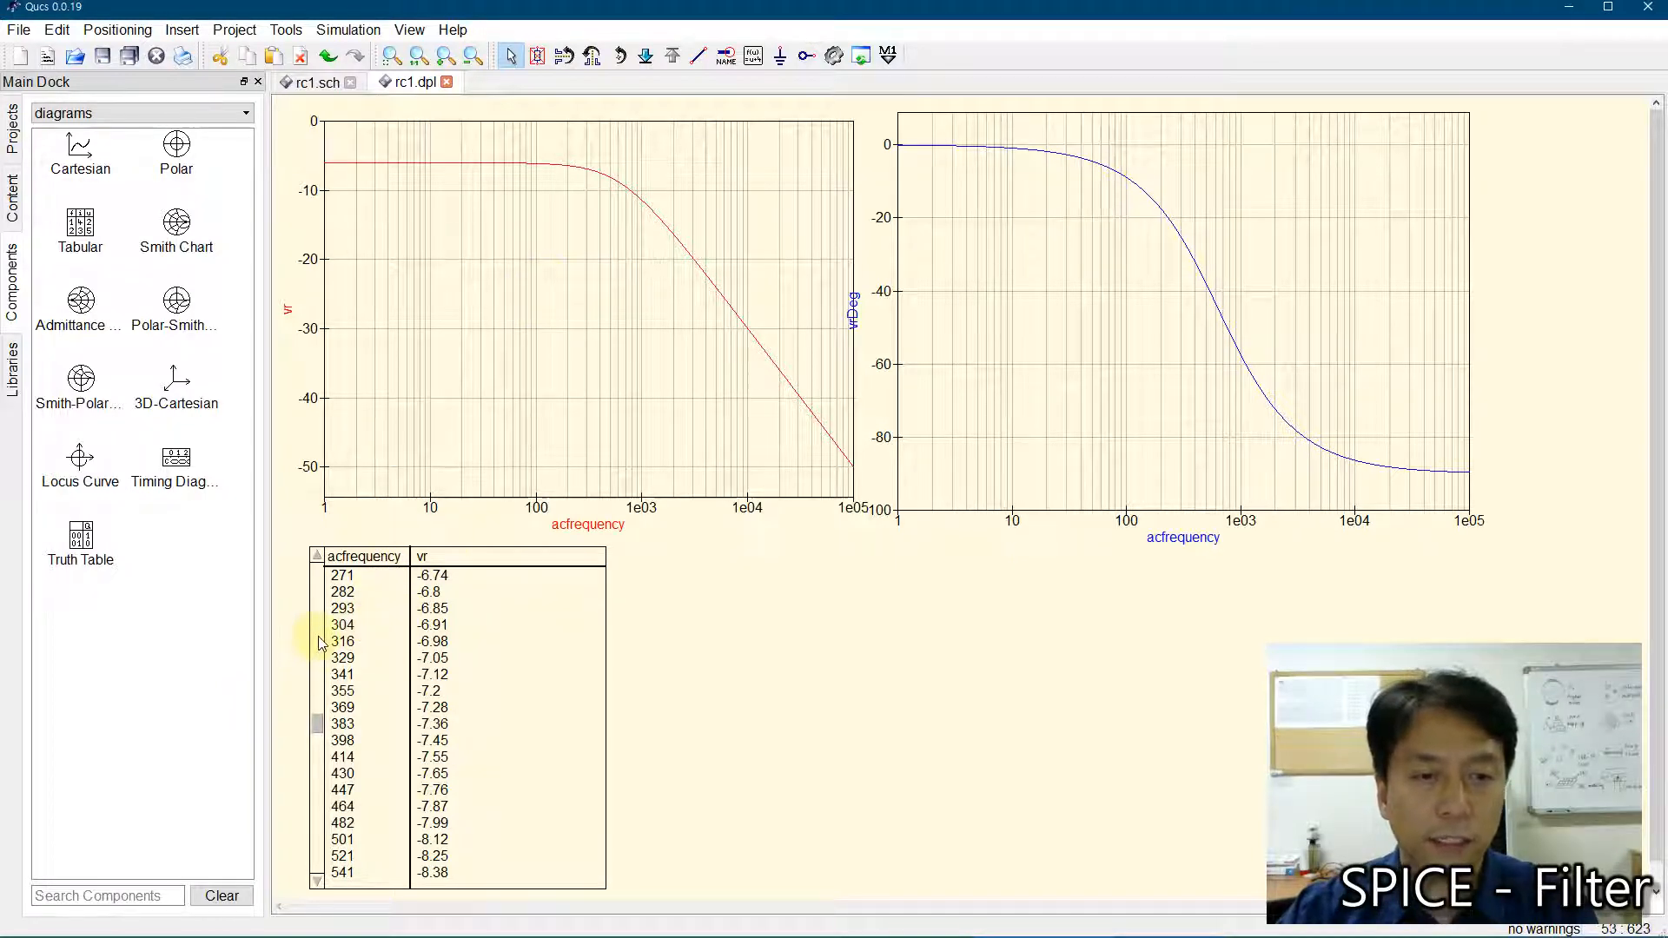
click(318, 556)
click(318, 556)
click(318, 556)
click(318, 556)
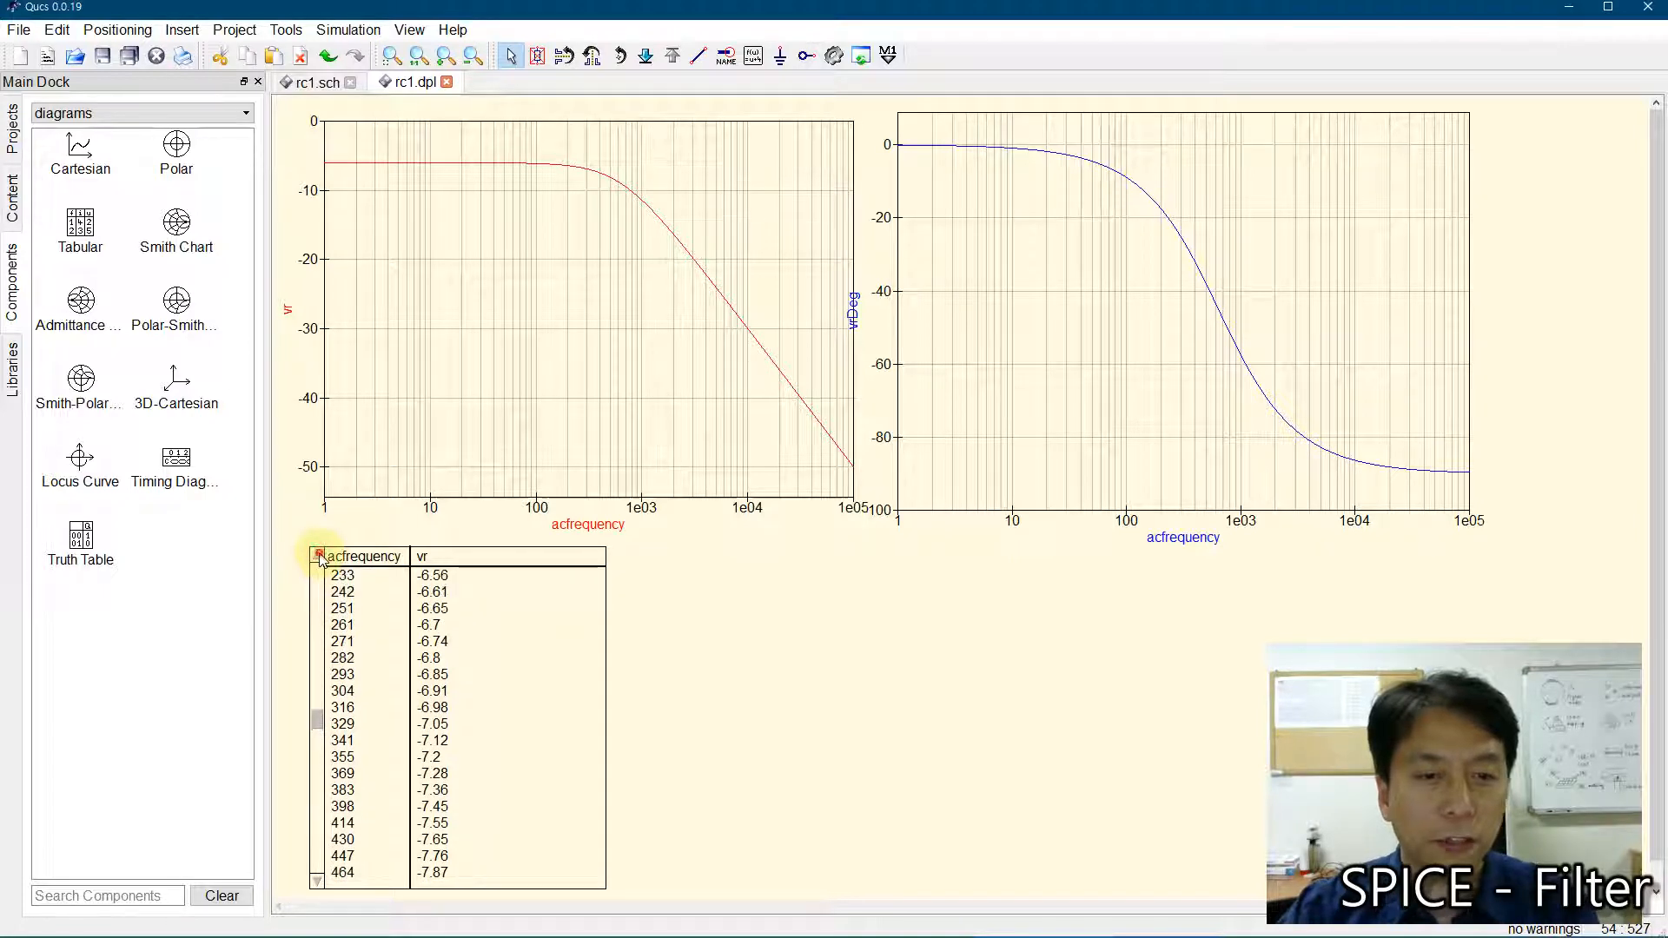
triple_click(318, 556)
triple_click(318, 556)
triple_click(318, 556)
triple_click(318, 556)
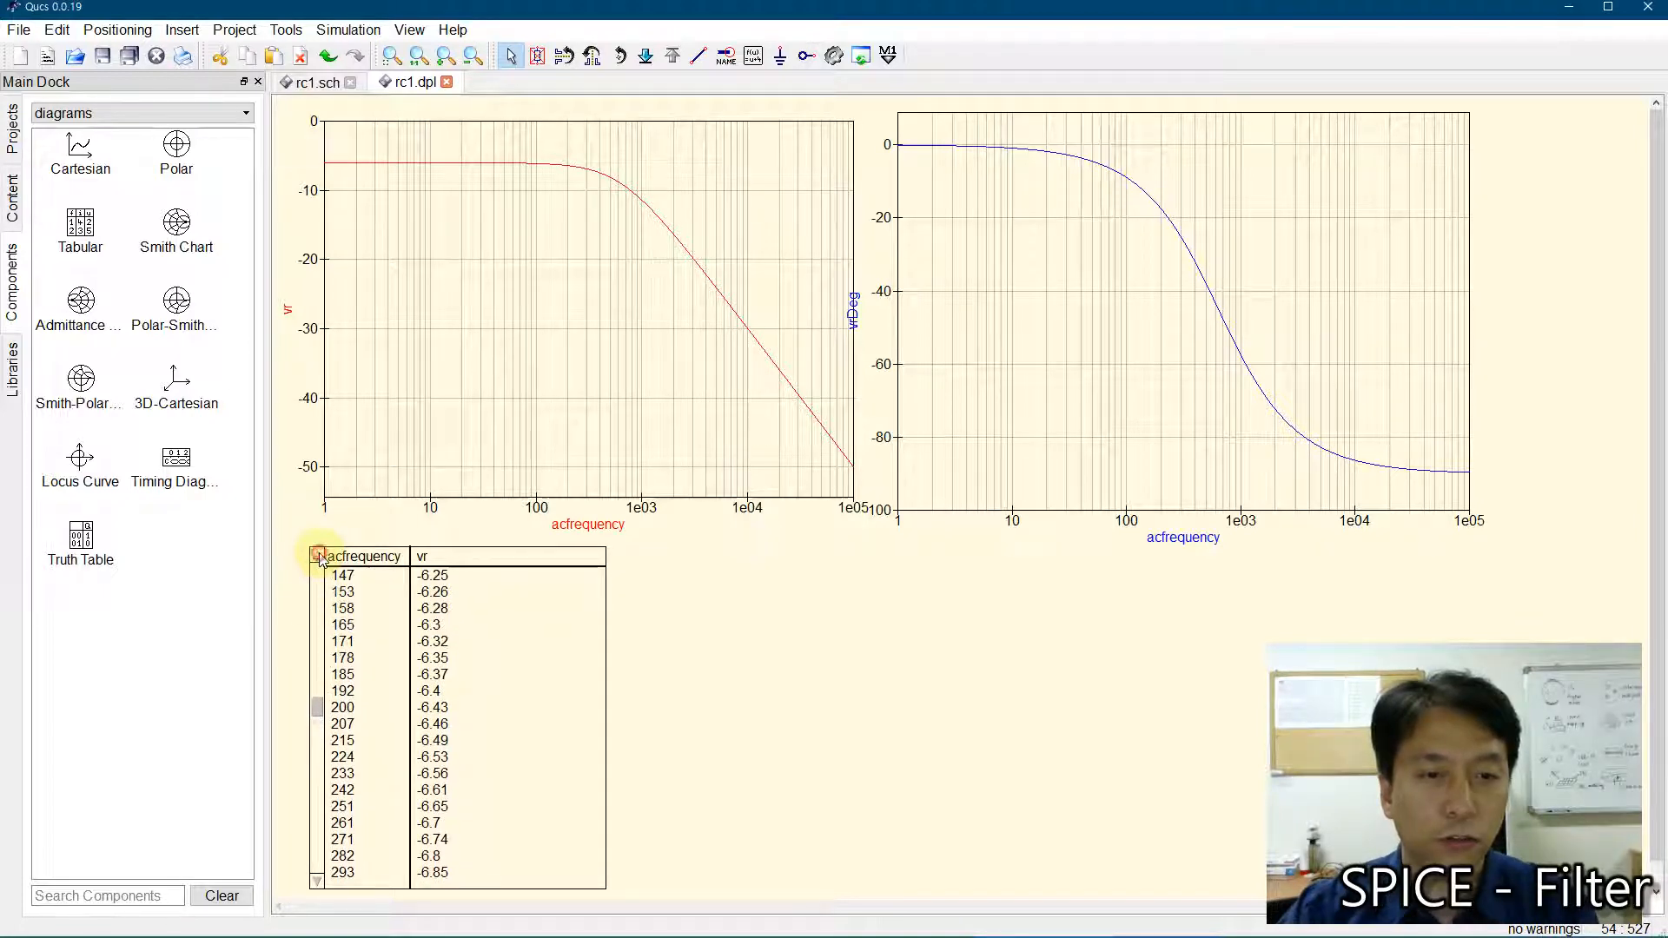
scroll(318, 565, up, 18)
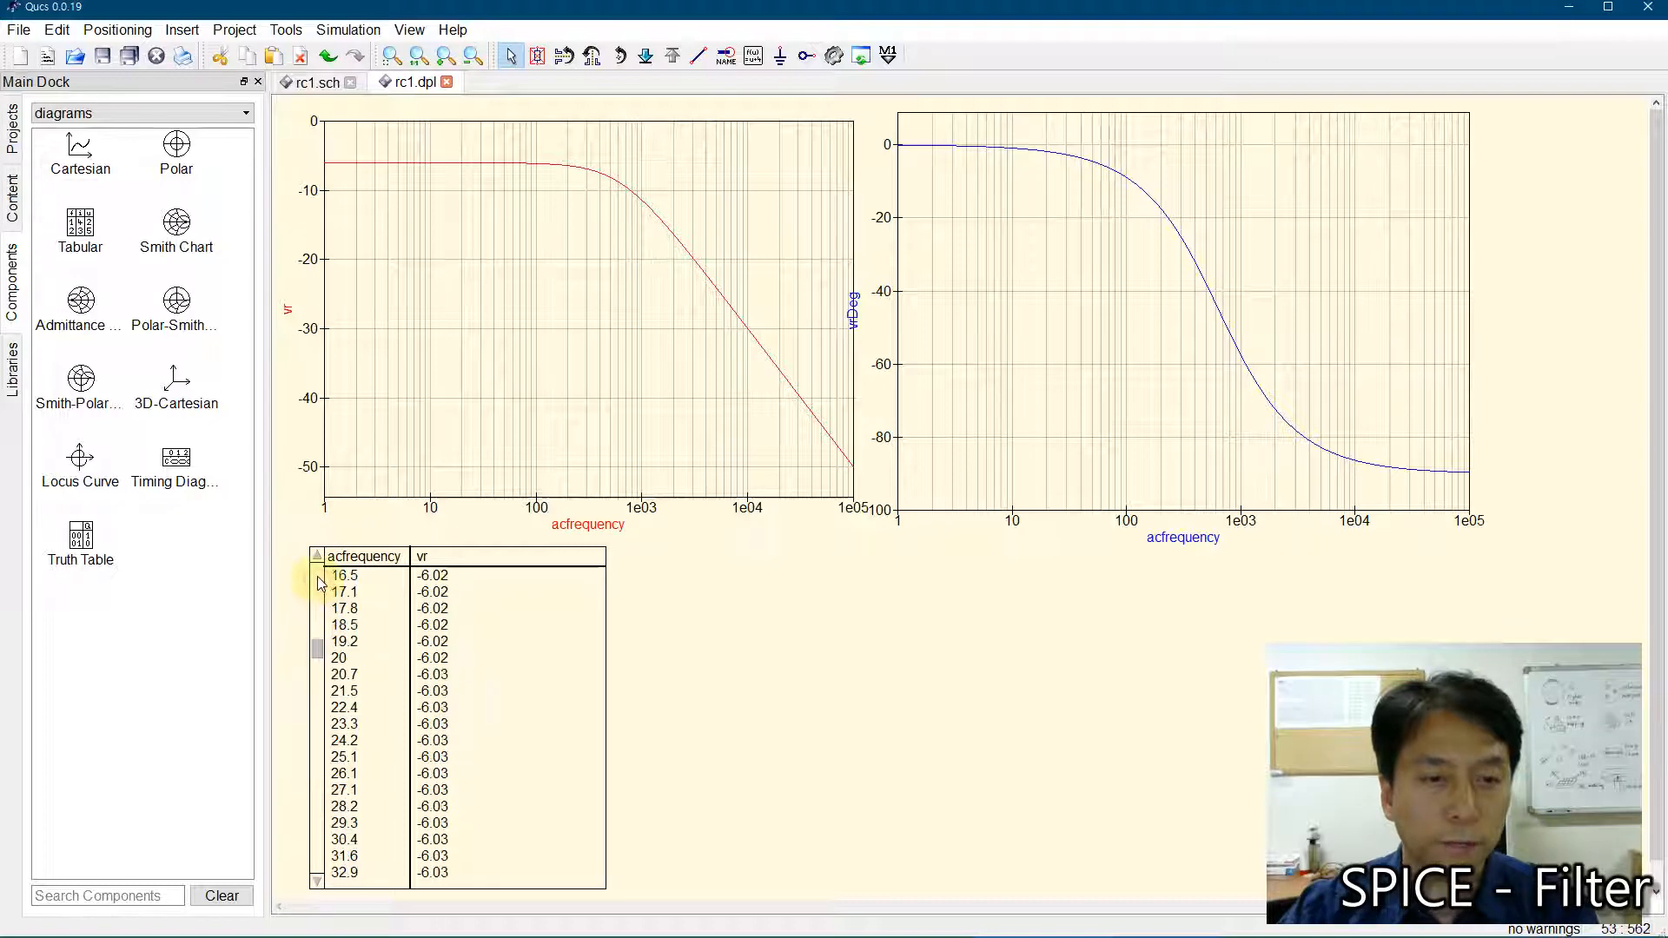
- Examine the vr table's gain values from the first row at 1 Hz up to about 680 Hz
scroll(318, 582, up, 6)
scroll(318, 582, up, 17)
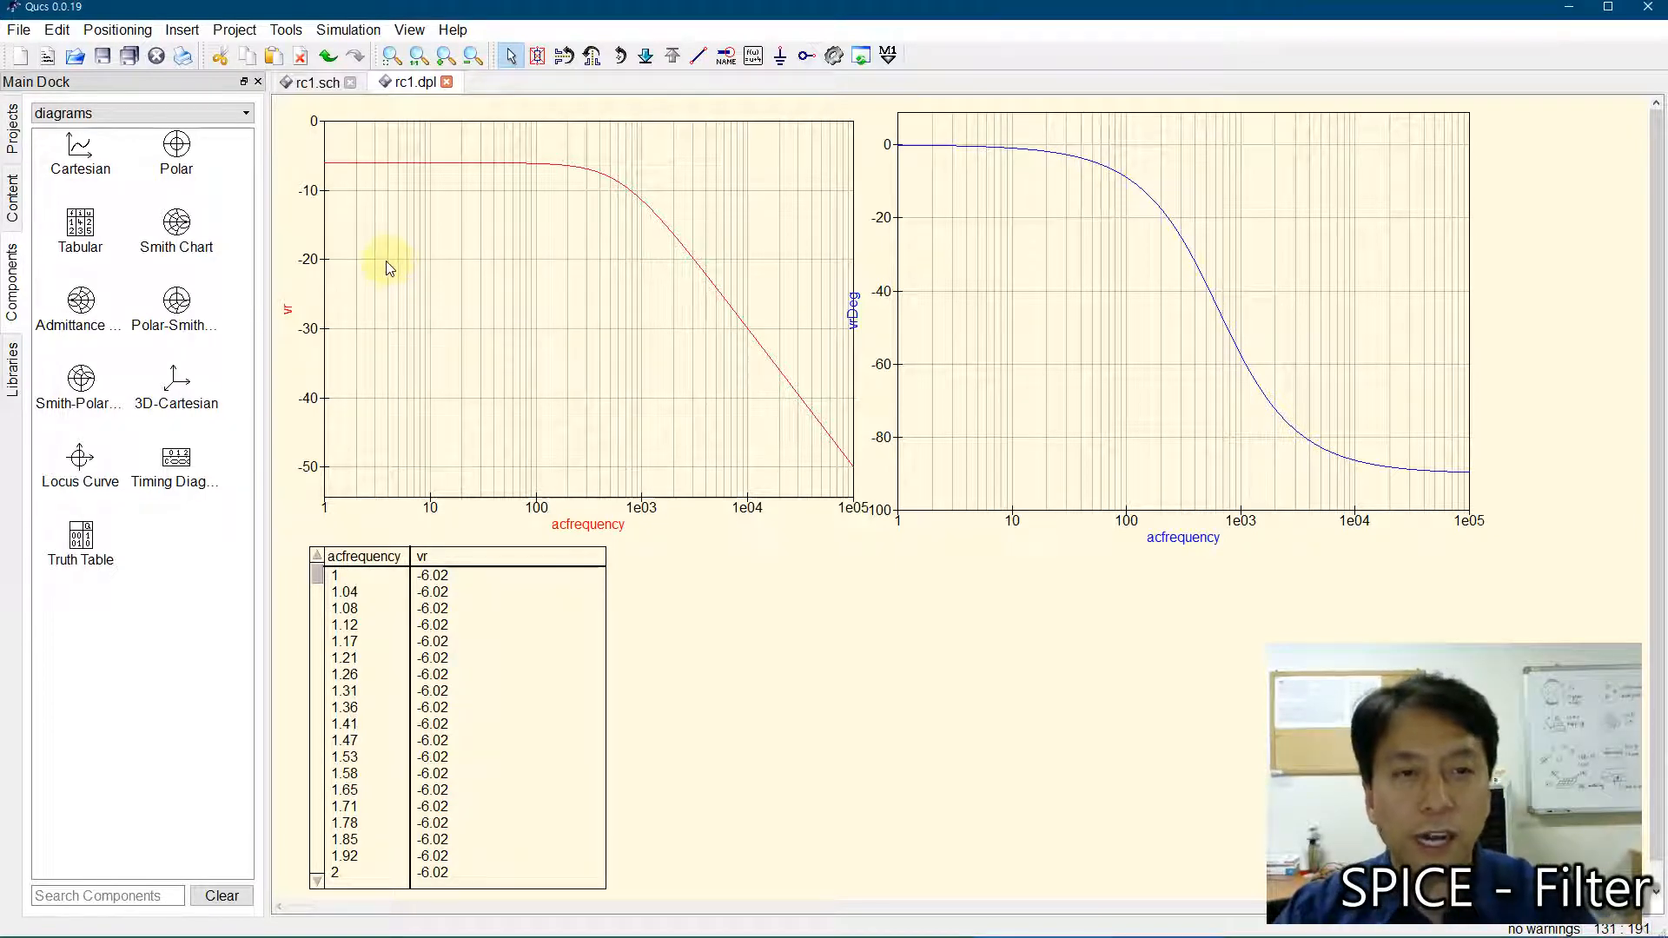
click(318, 741)
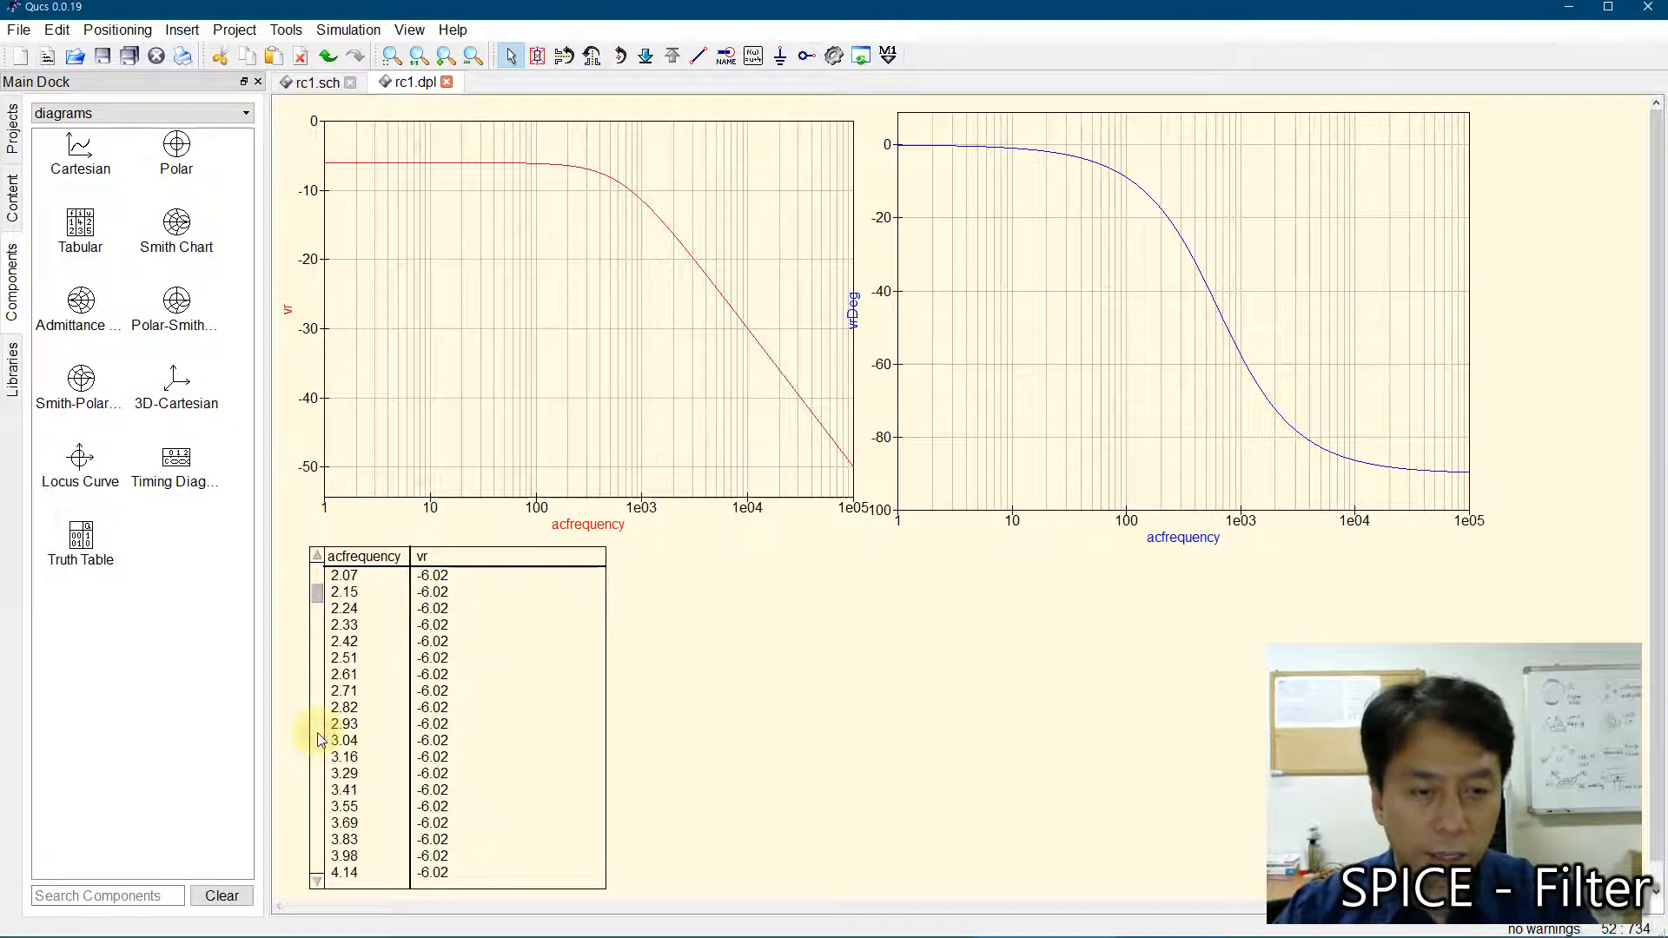
click(318, 742)
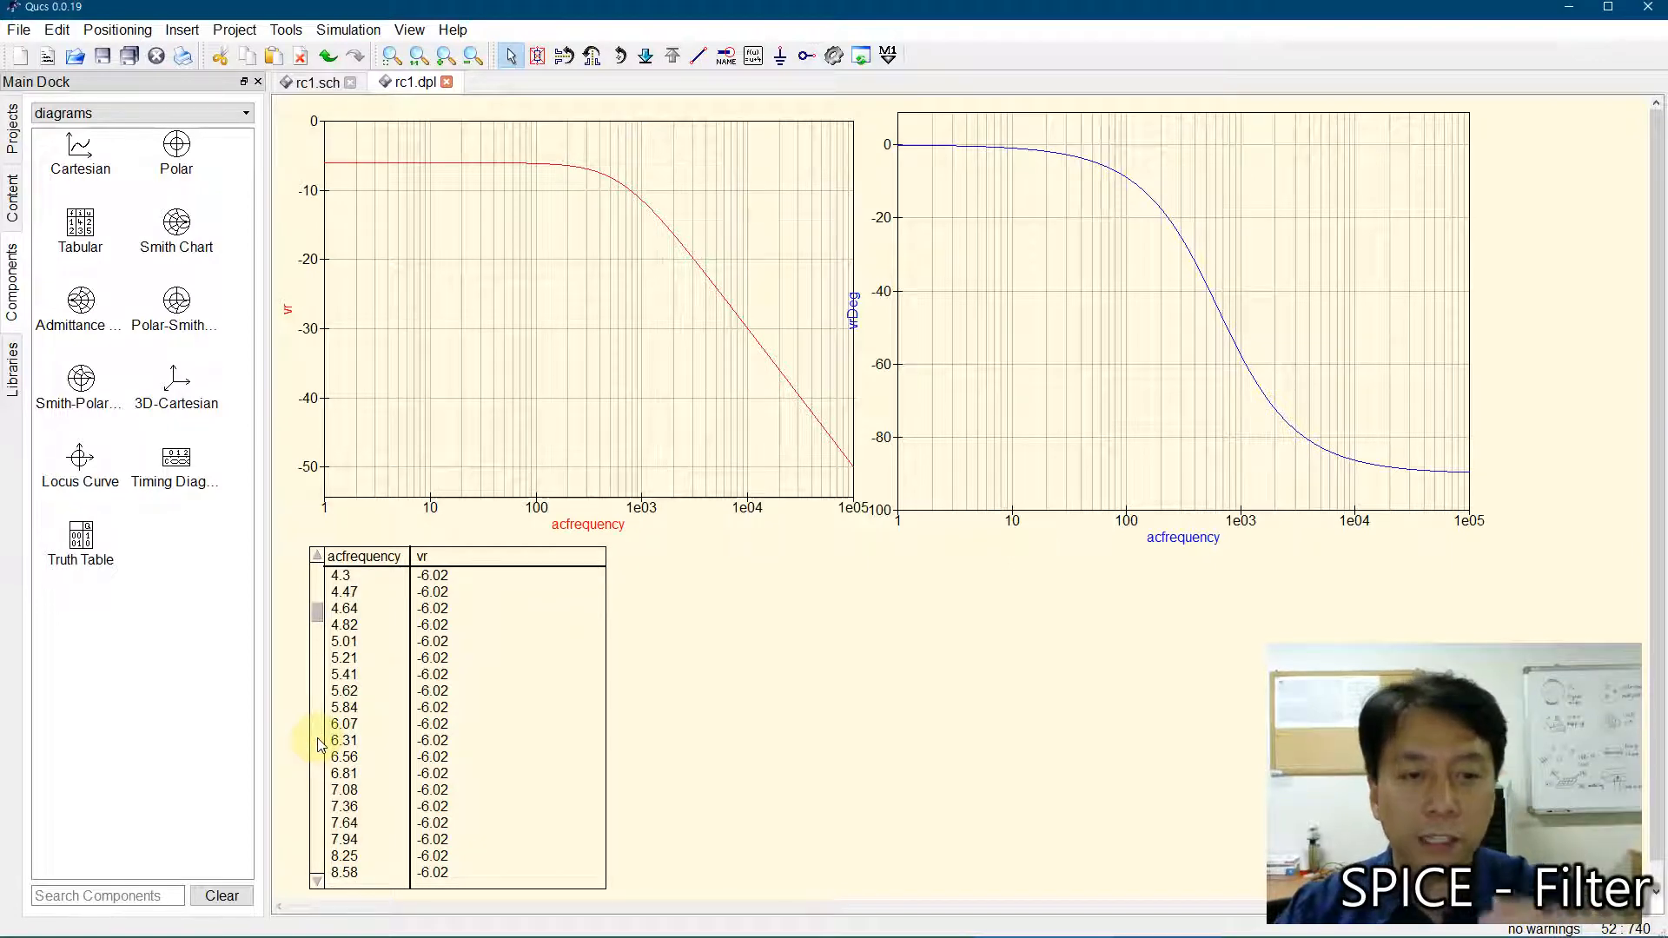
click(318, 743)
click(318, 742)
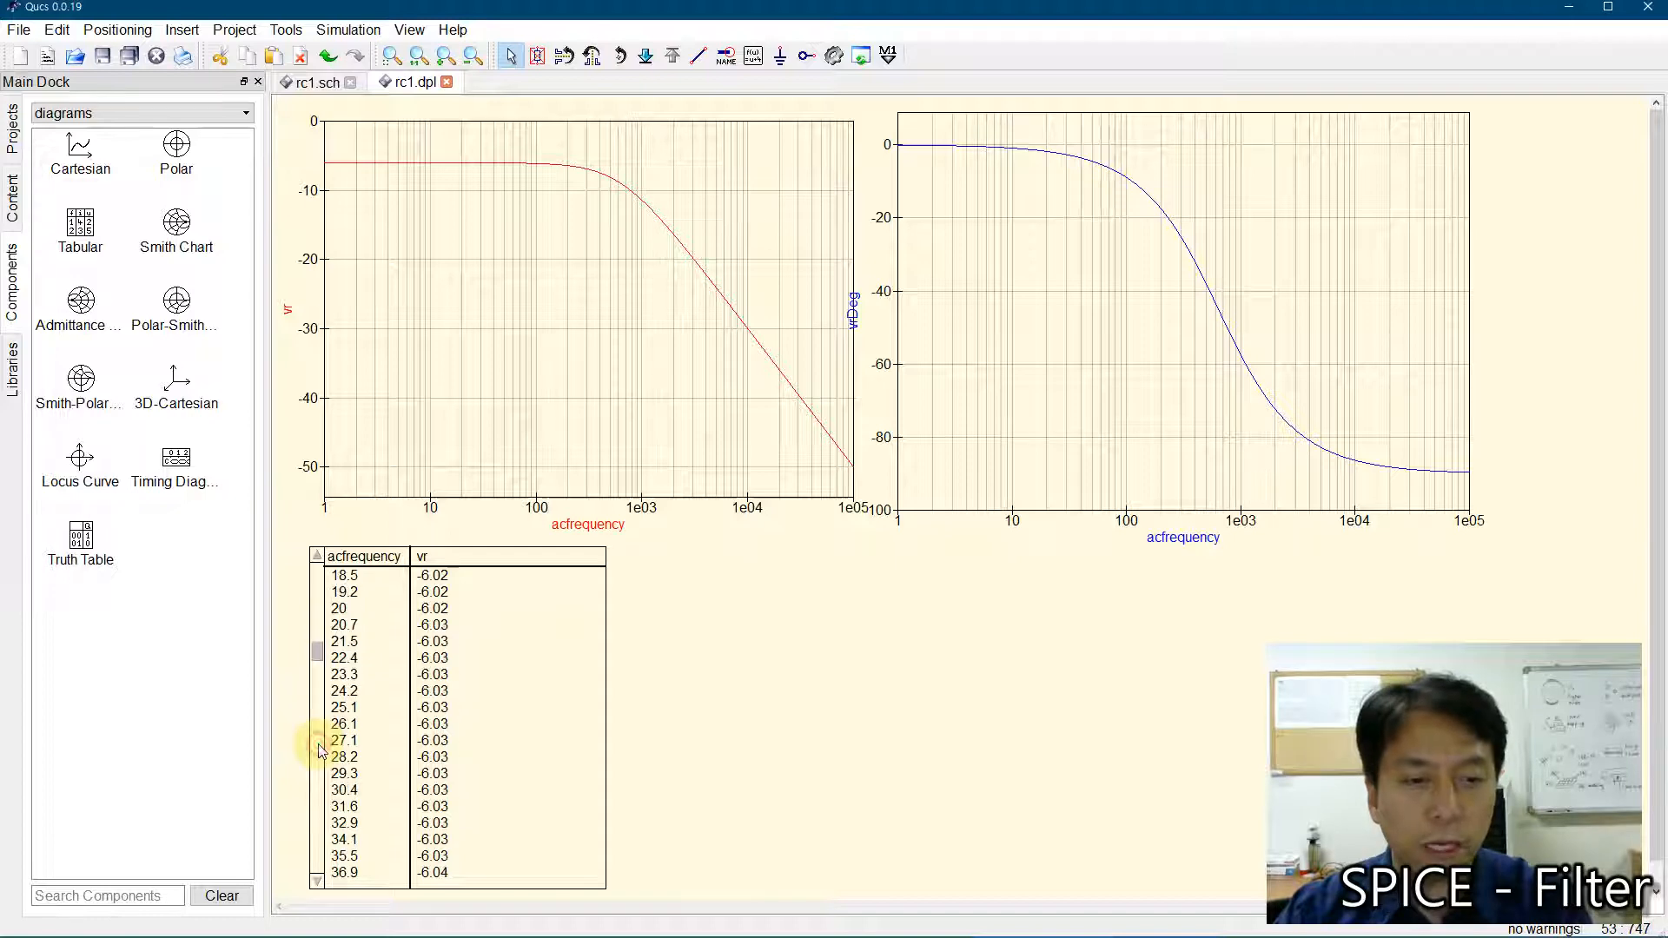
click(318, 742)
click(318, 744)
click(318, 743)
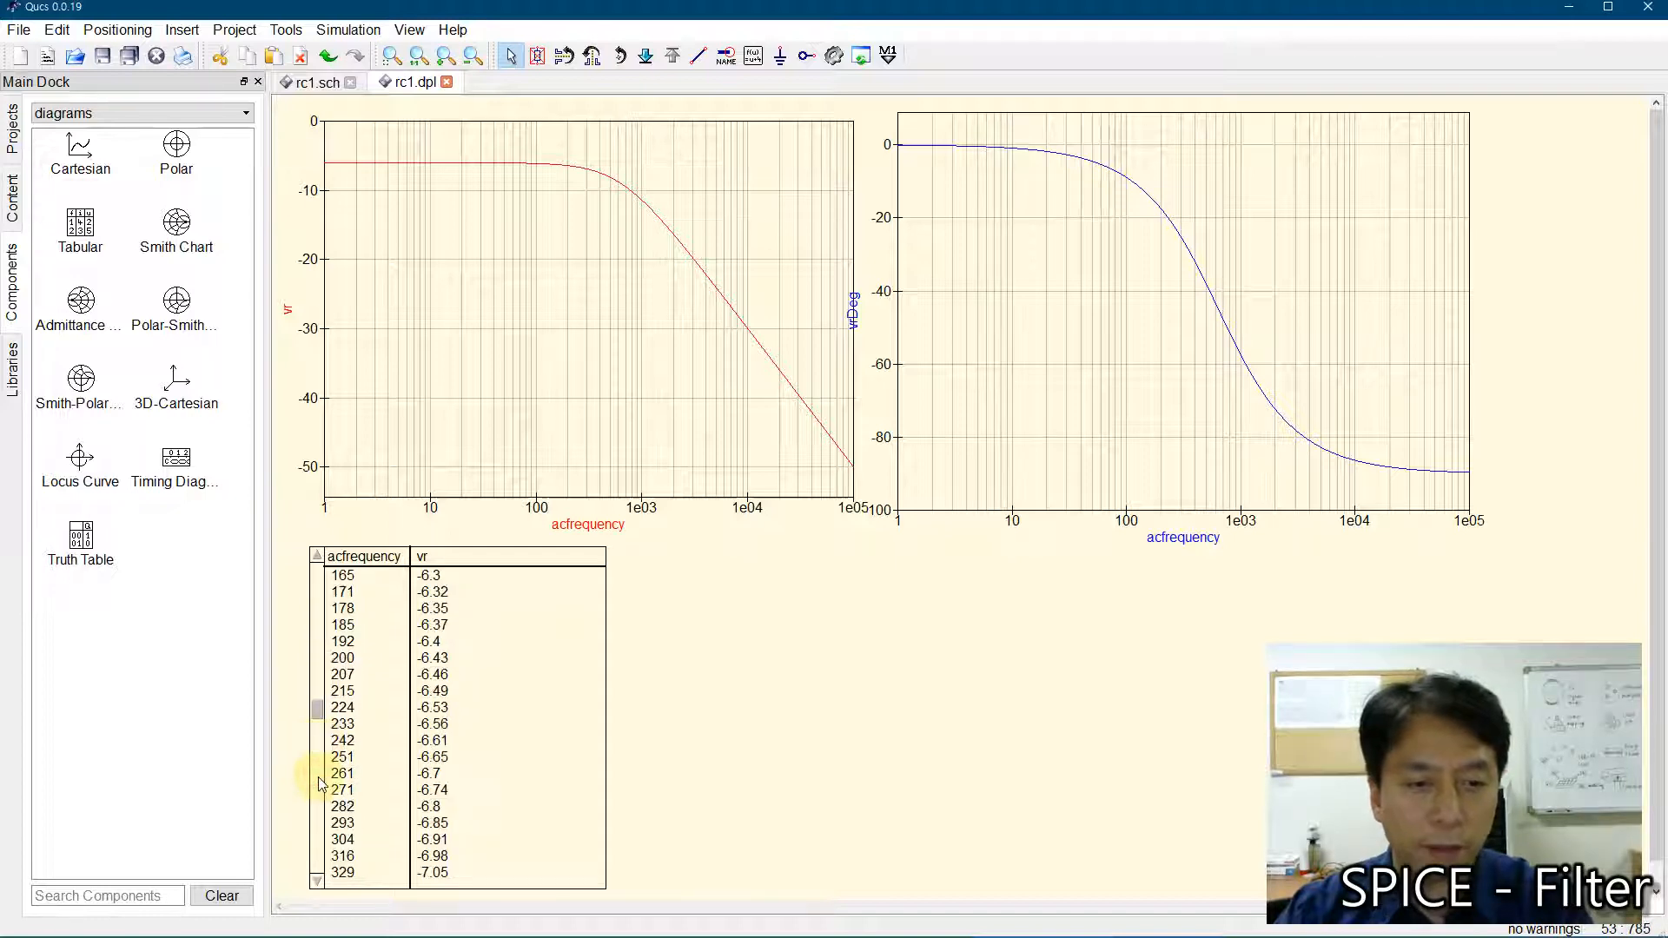
click(318, 777)
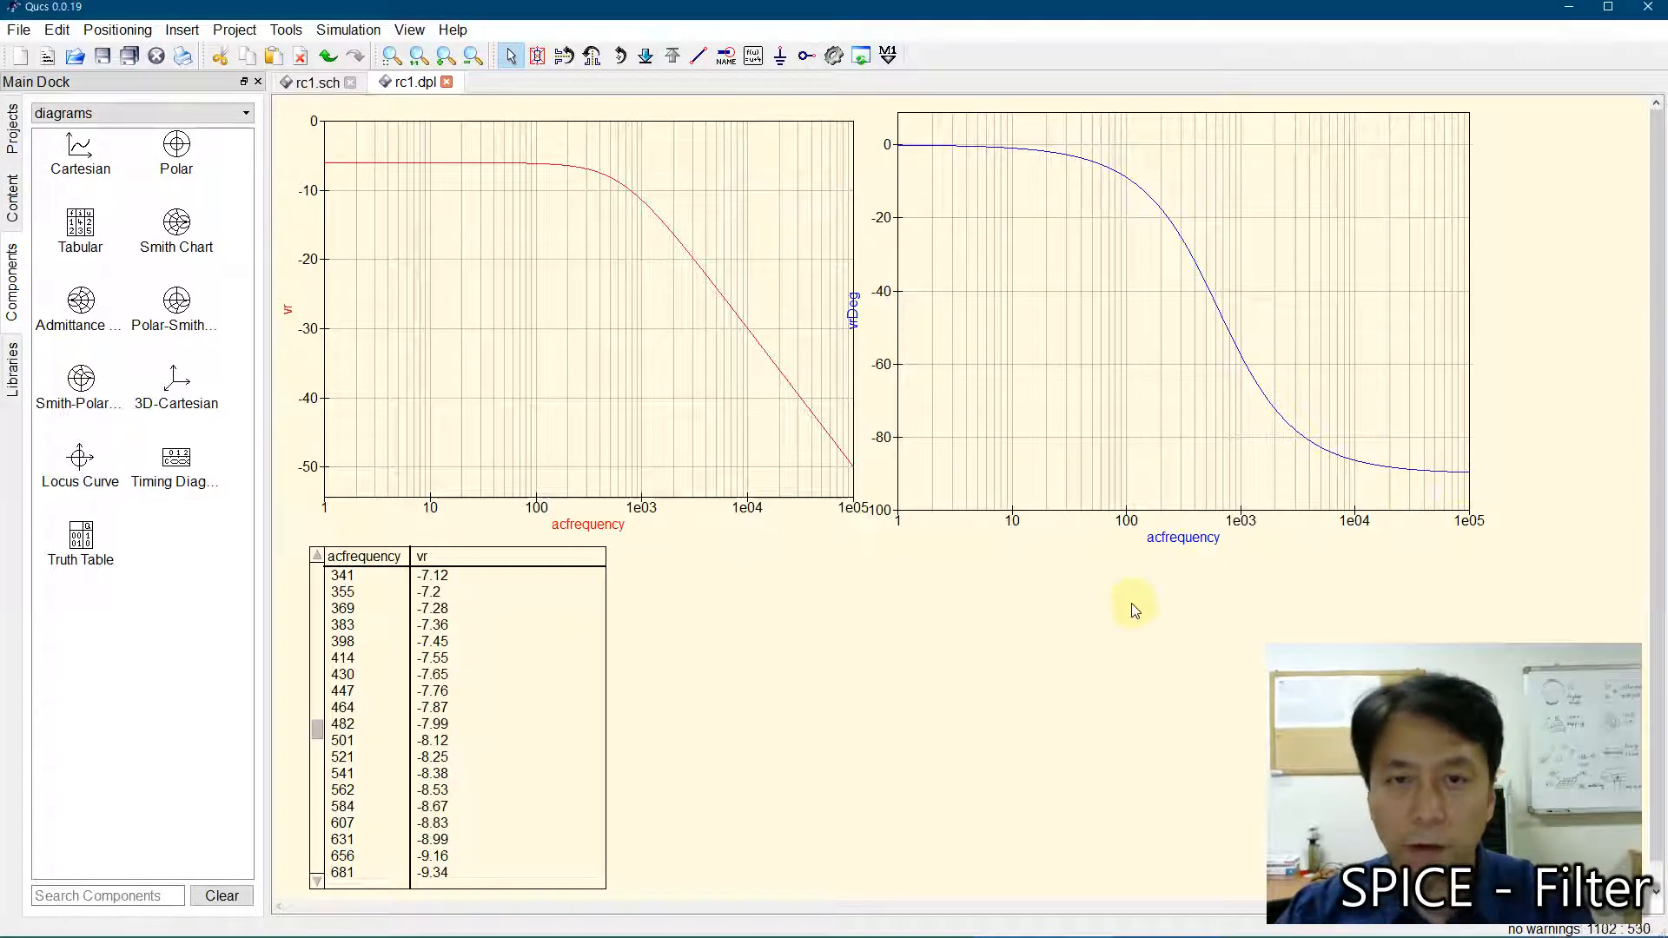
- Return to the rc1 schematic and save it as a new schematic named rl1
click(317, 83)
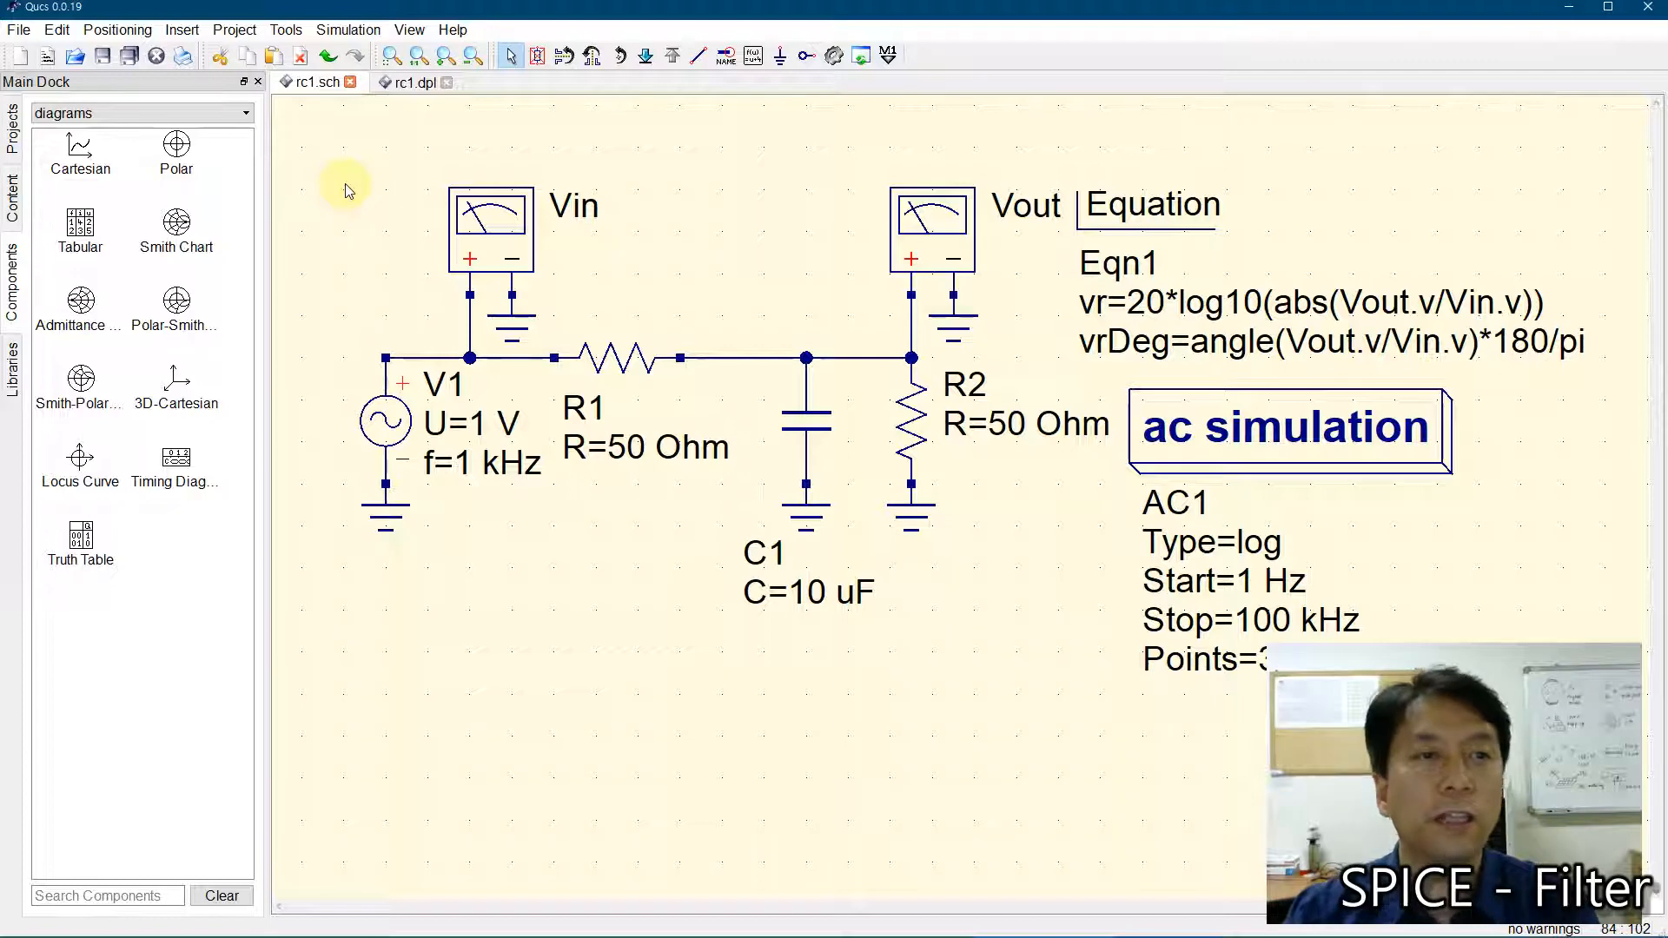
click(19, 29)
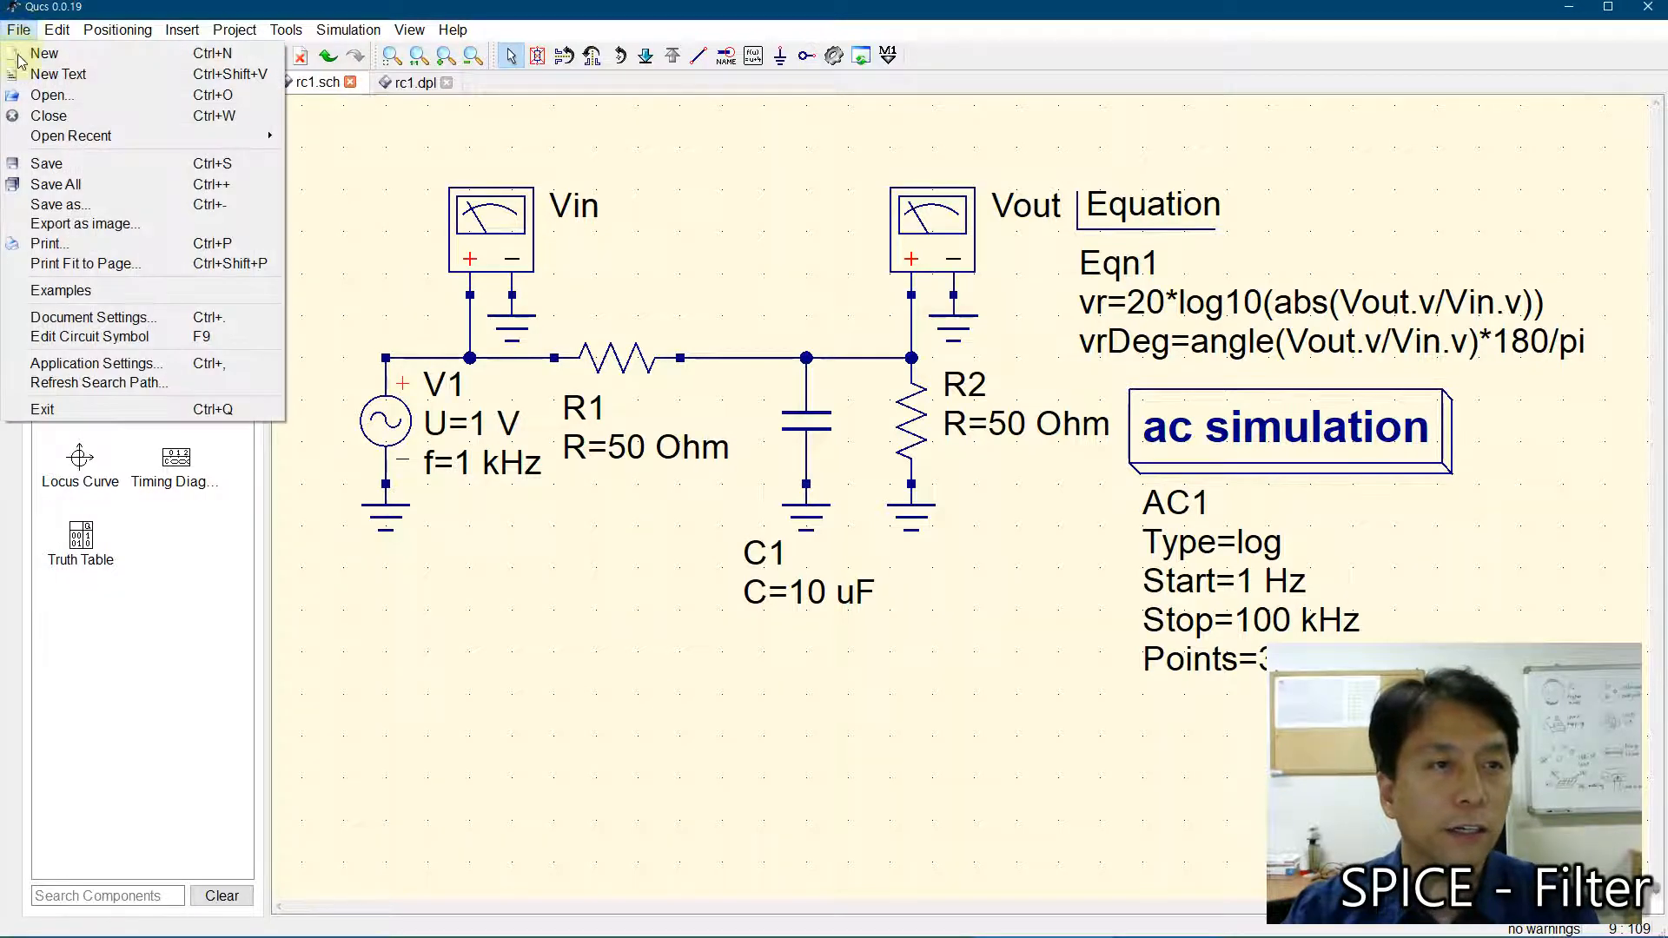
click(69, 204)
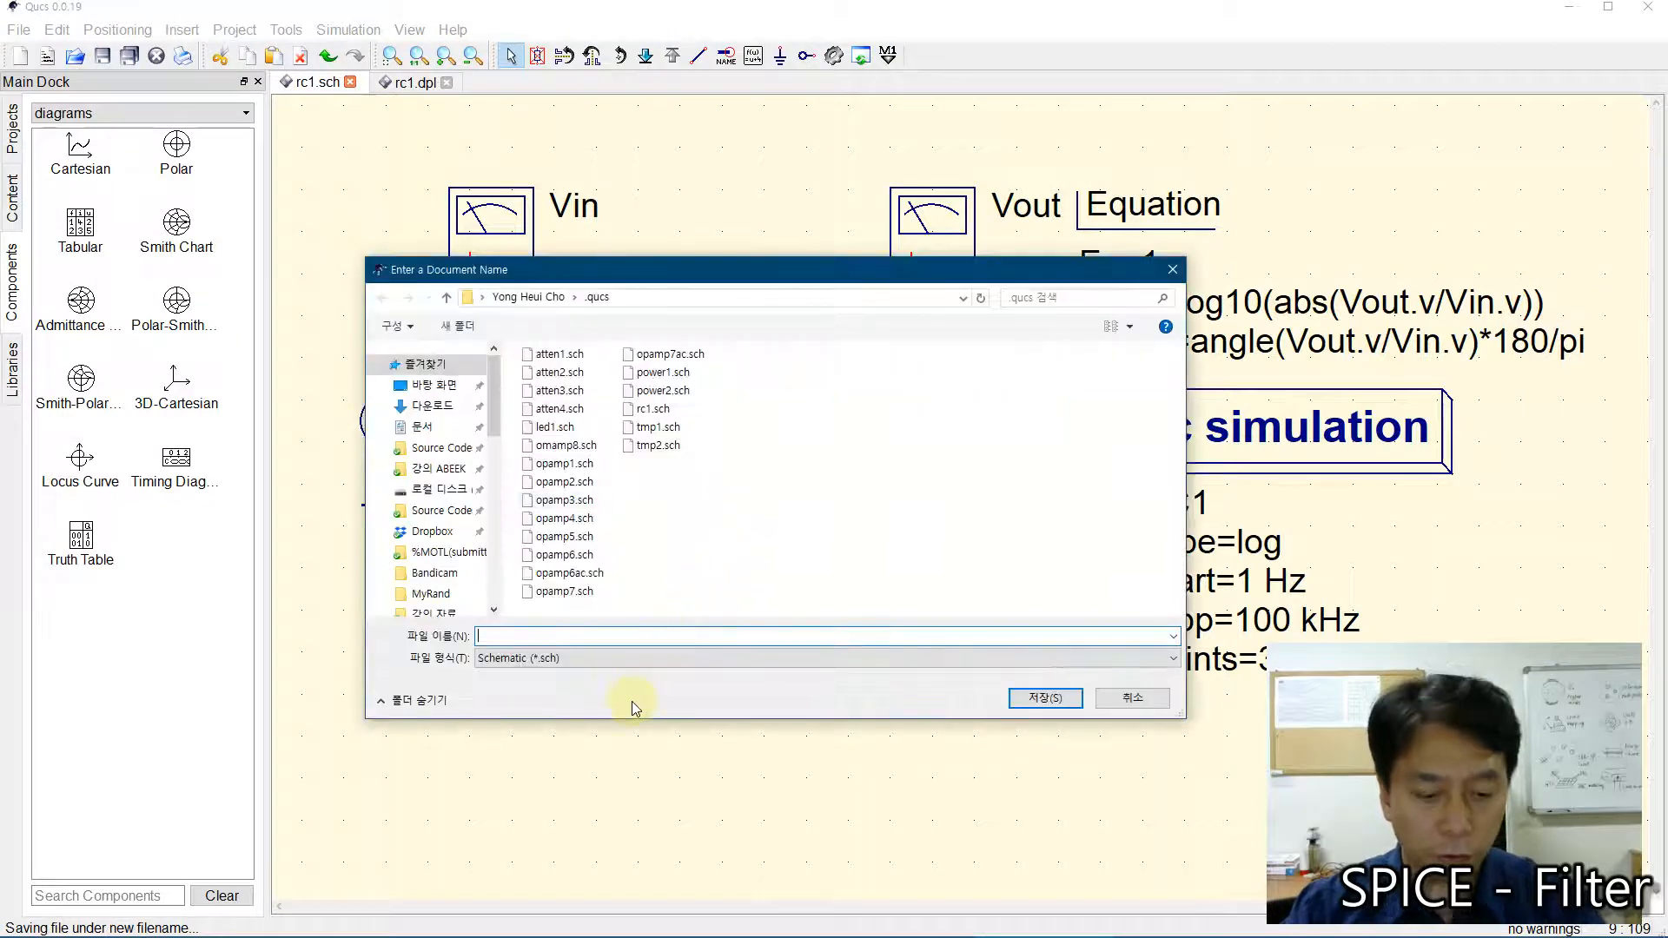
text(rl1)
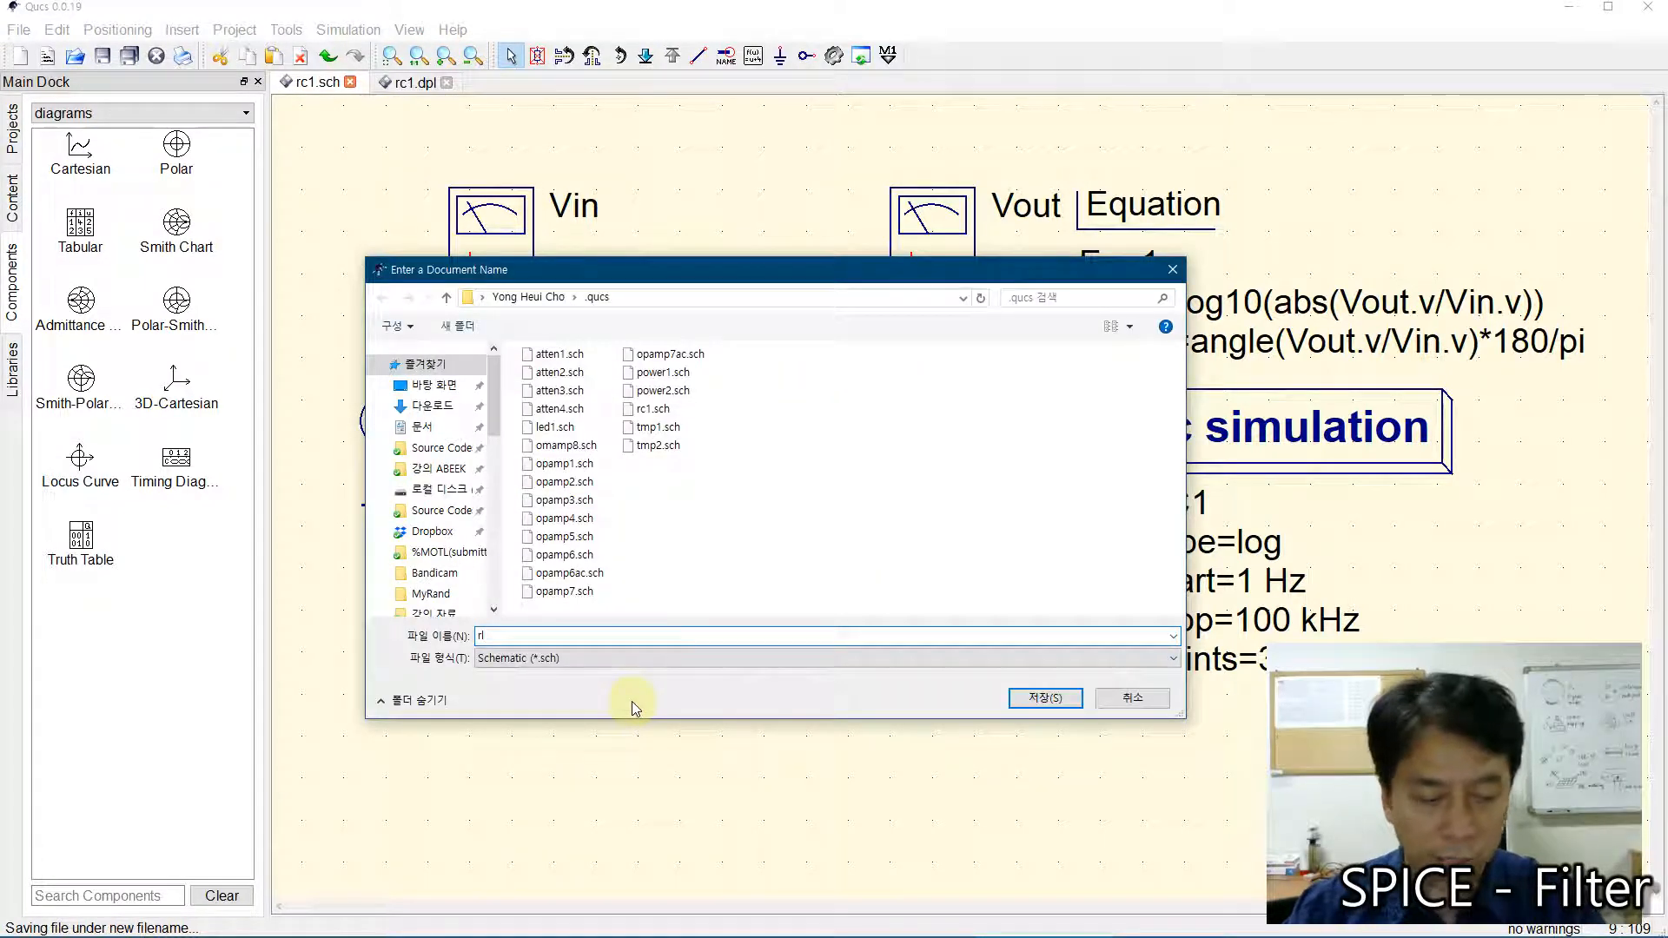
click(1046, 698)
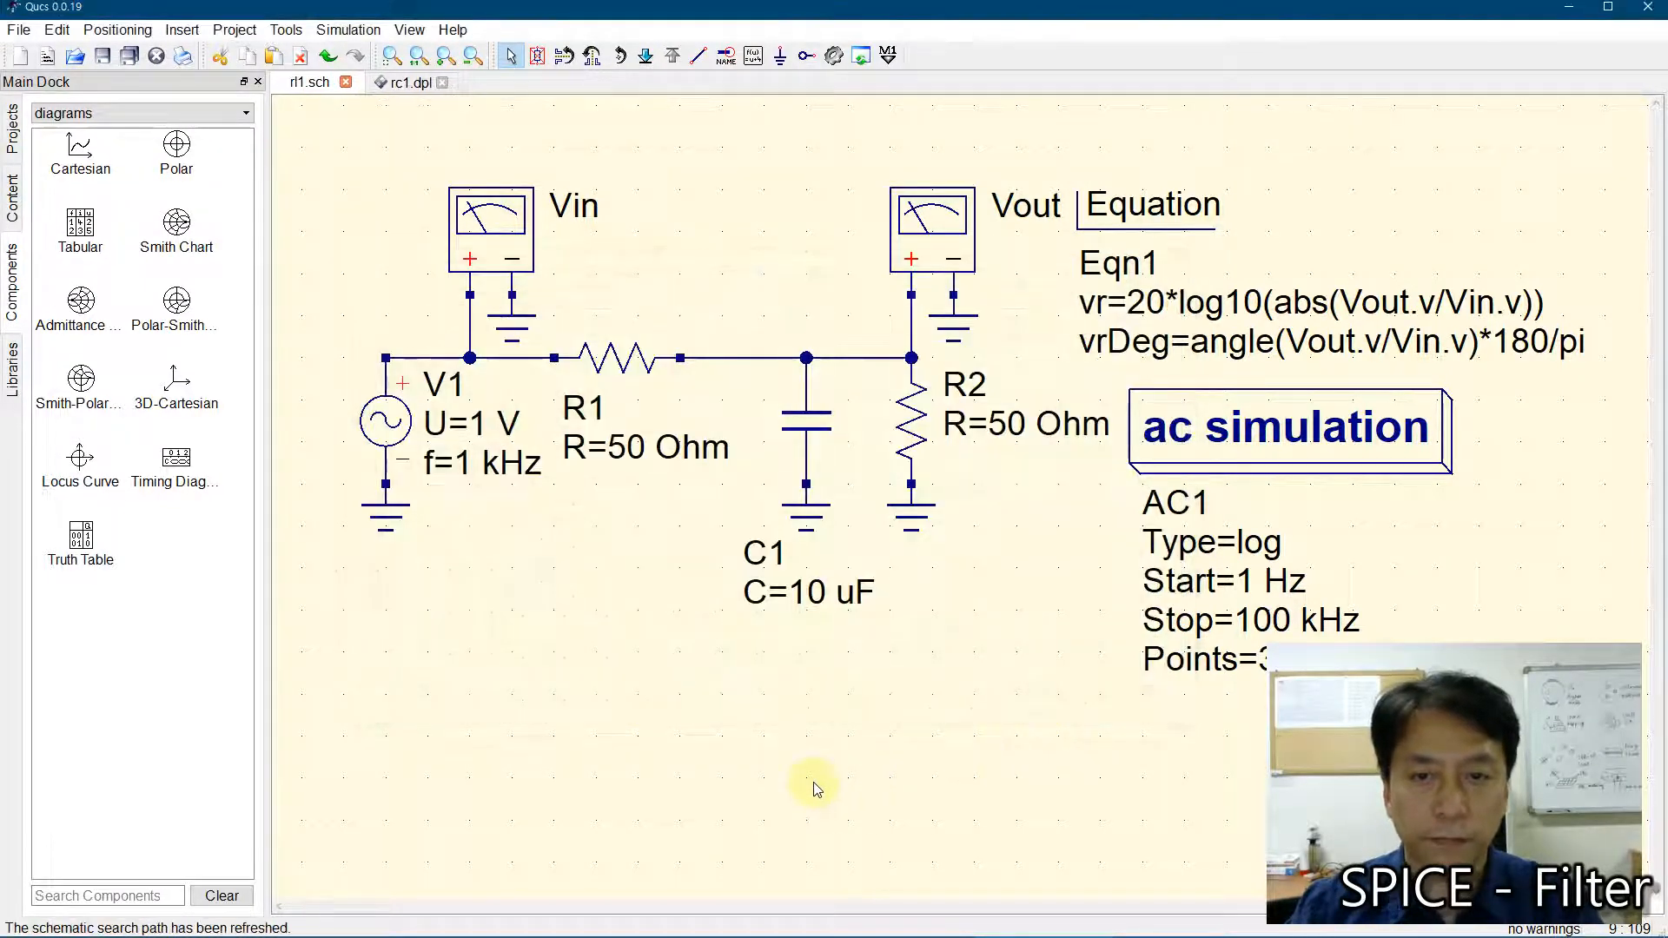
- Delete capacitor C1 and the ground symbol beneath it
click(810, 439)
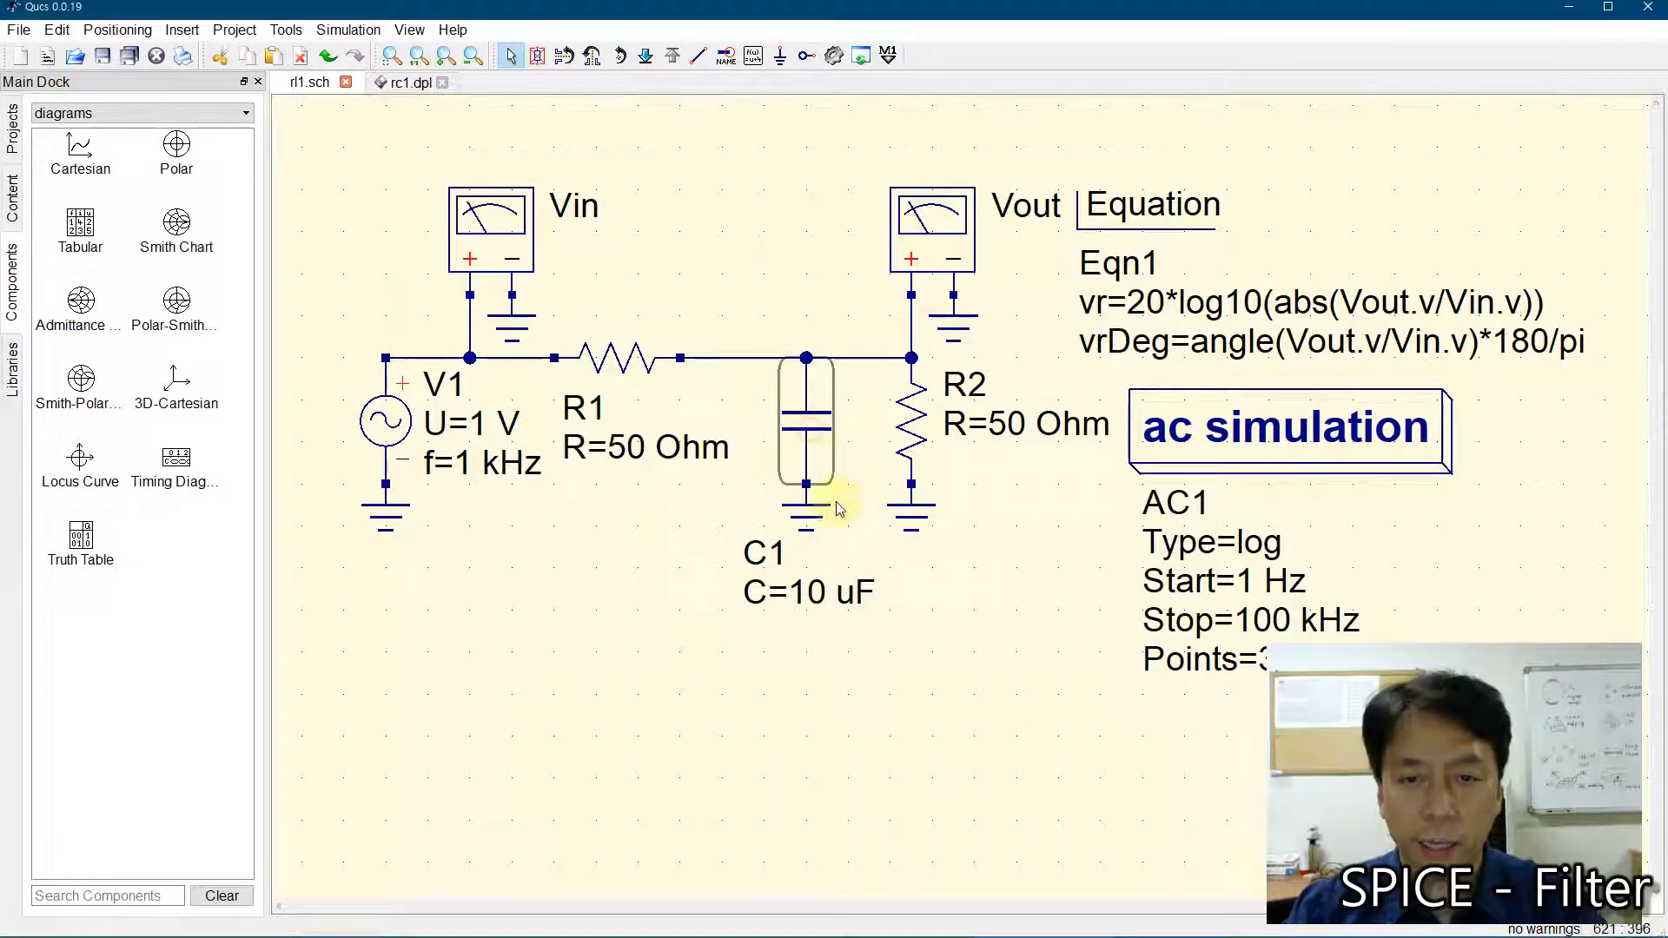
key(Delete)
click(806, 503)
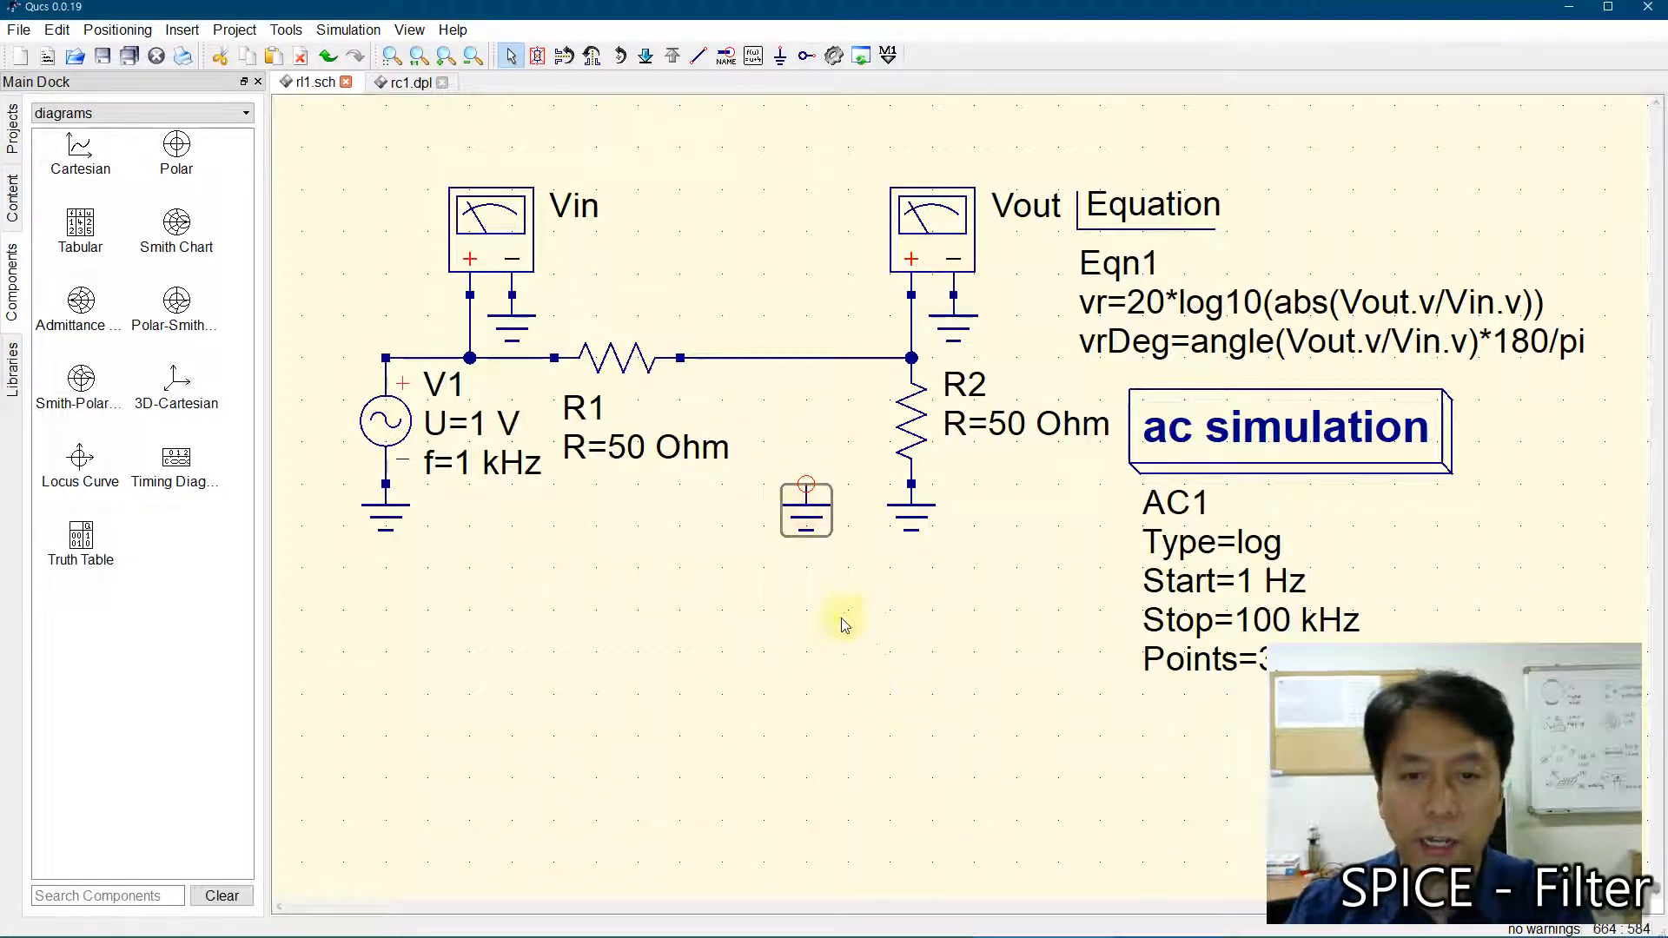
key(Delete)
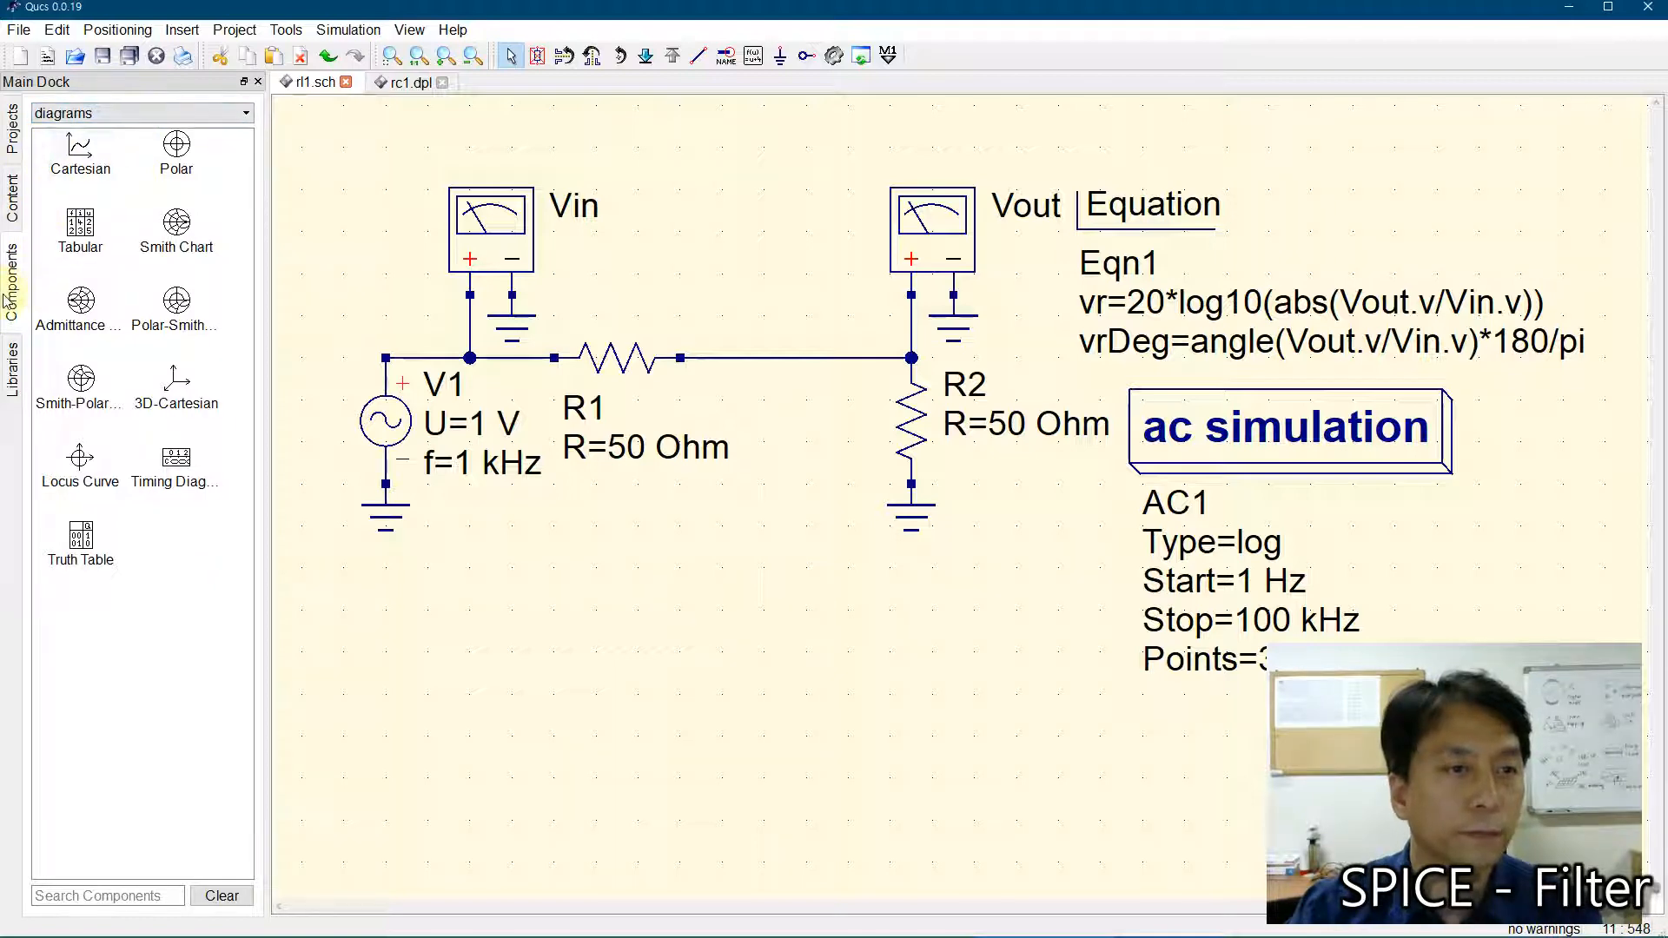
- Place an inductor from the lumped components in the empty area below the circuit
click(72, 114)
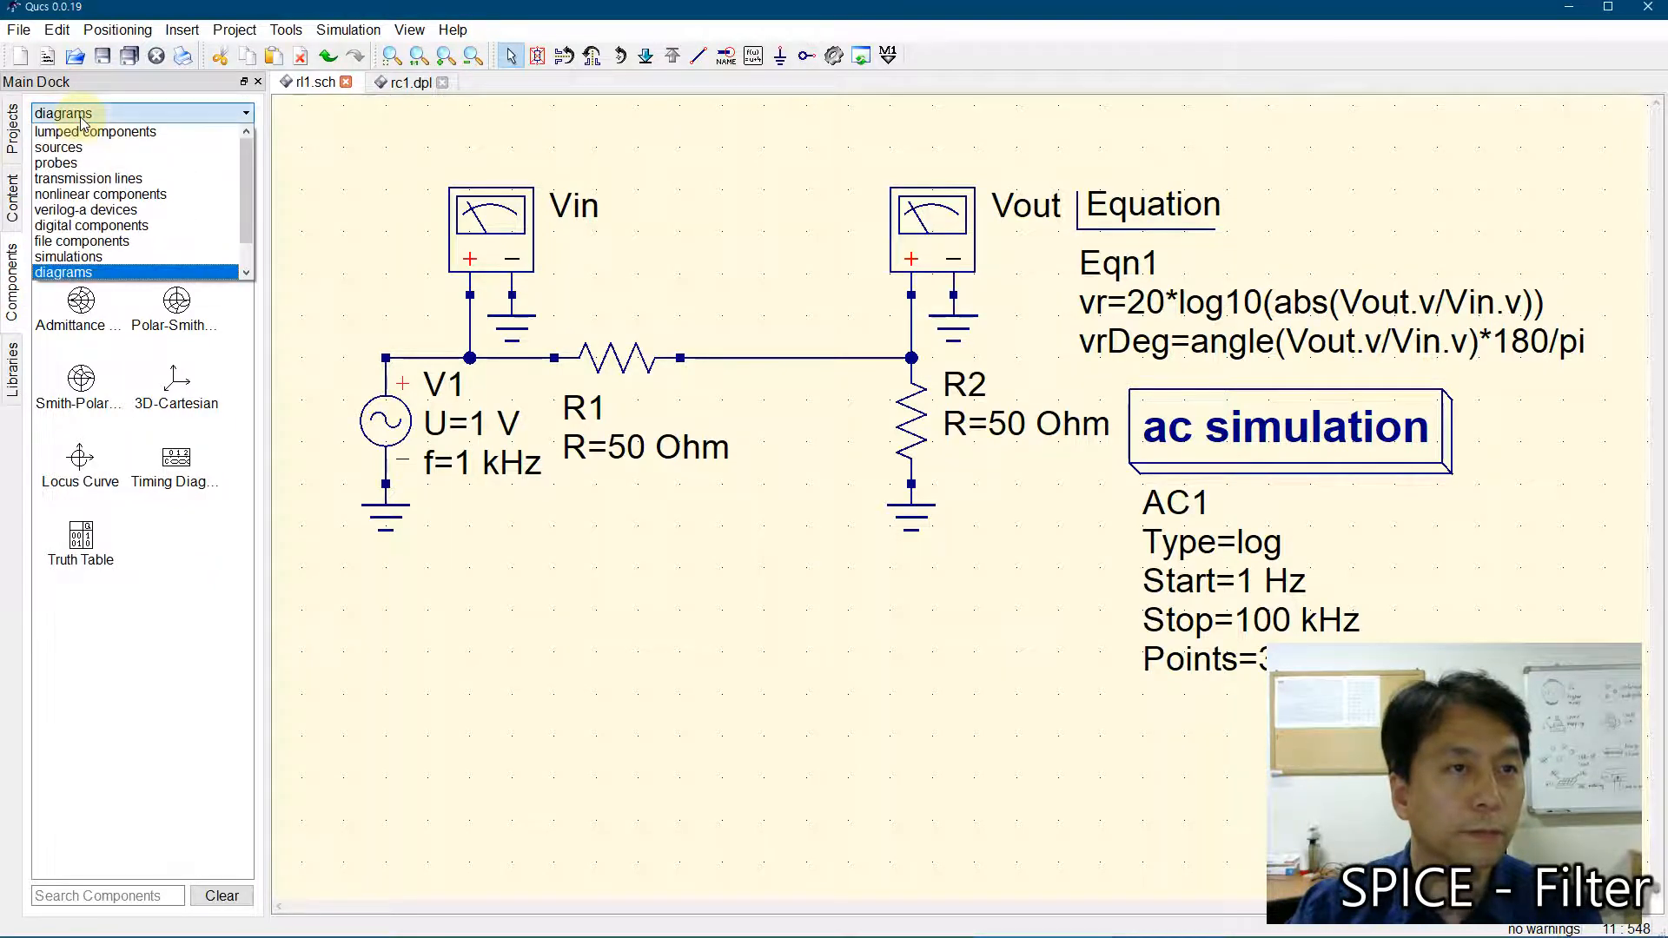
click(79, 132)
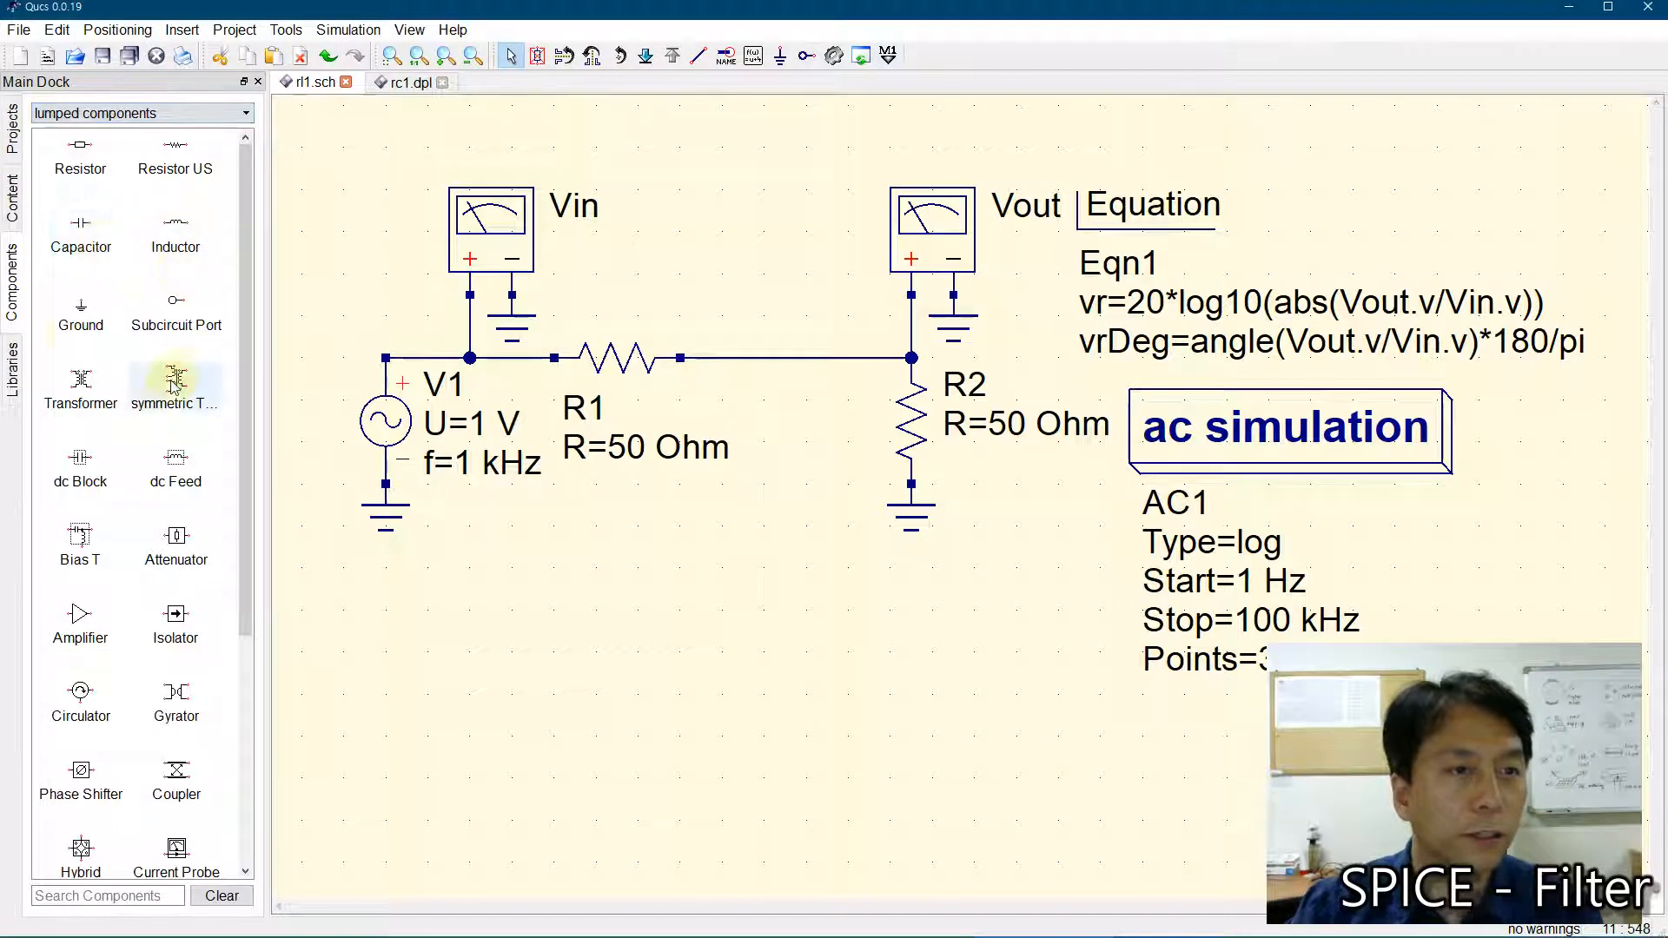
click(176, 235)
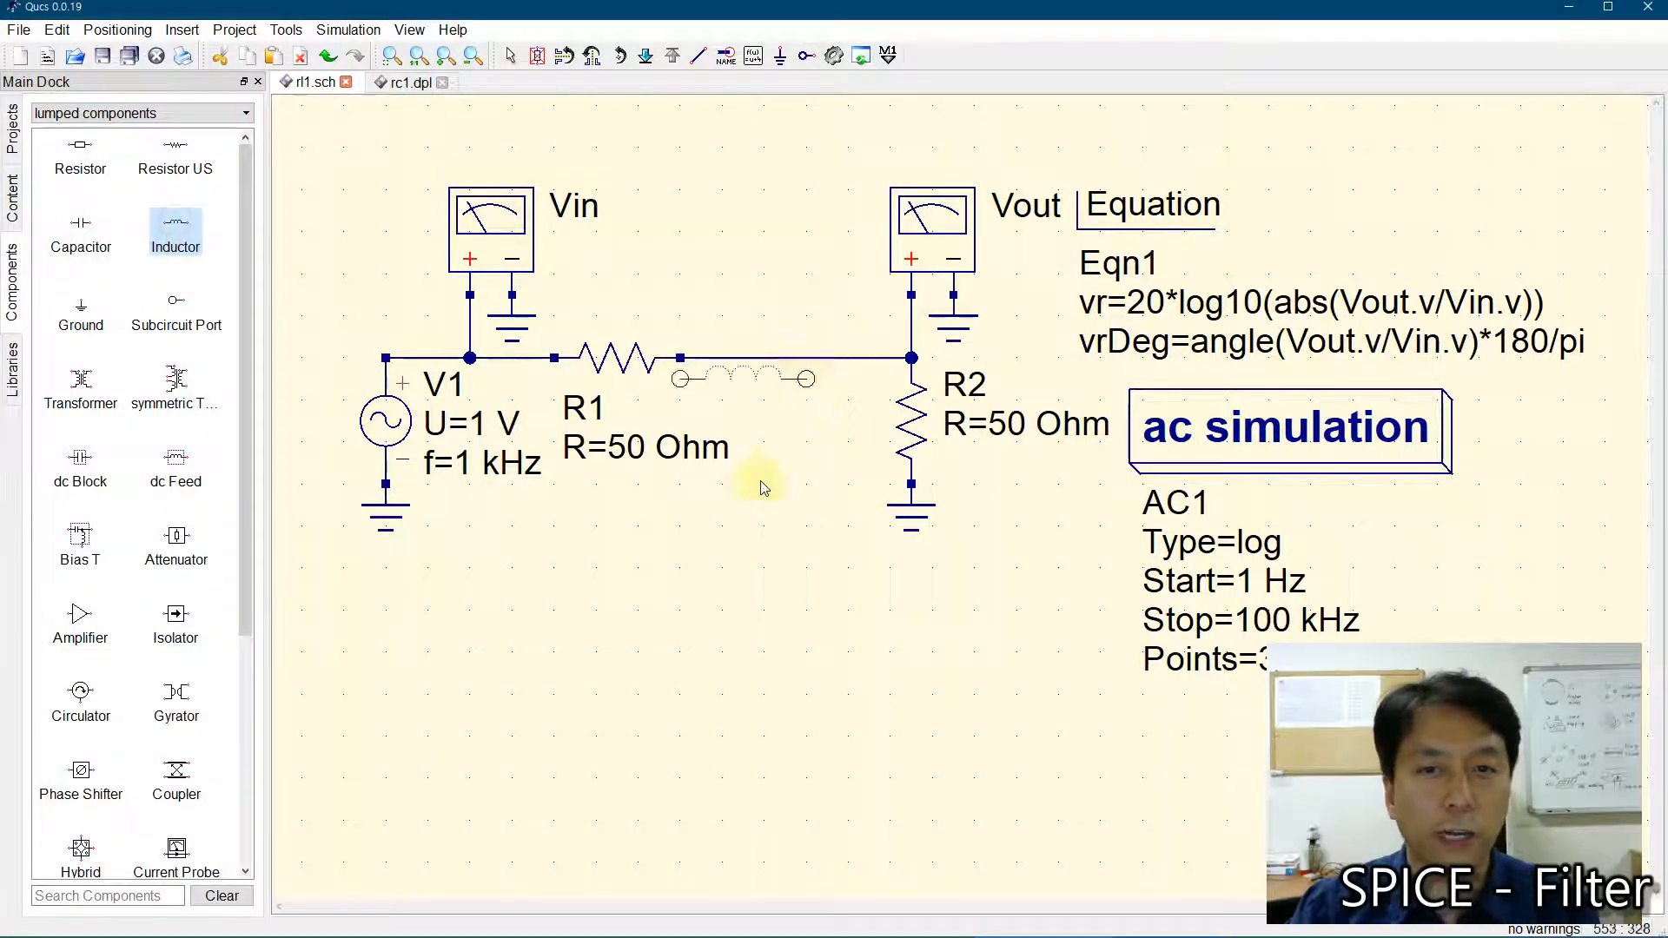
click(753, 640)
key(Escape)
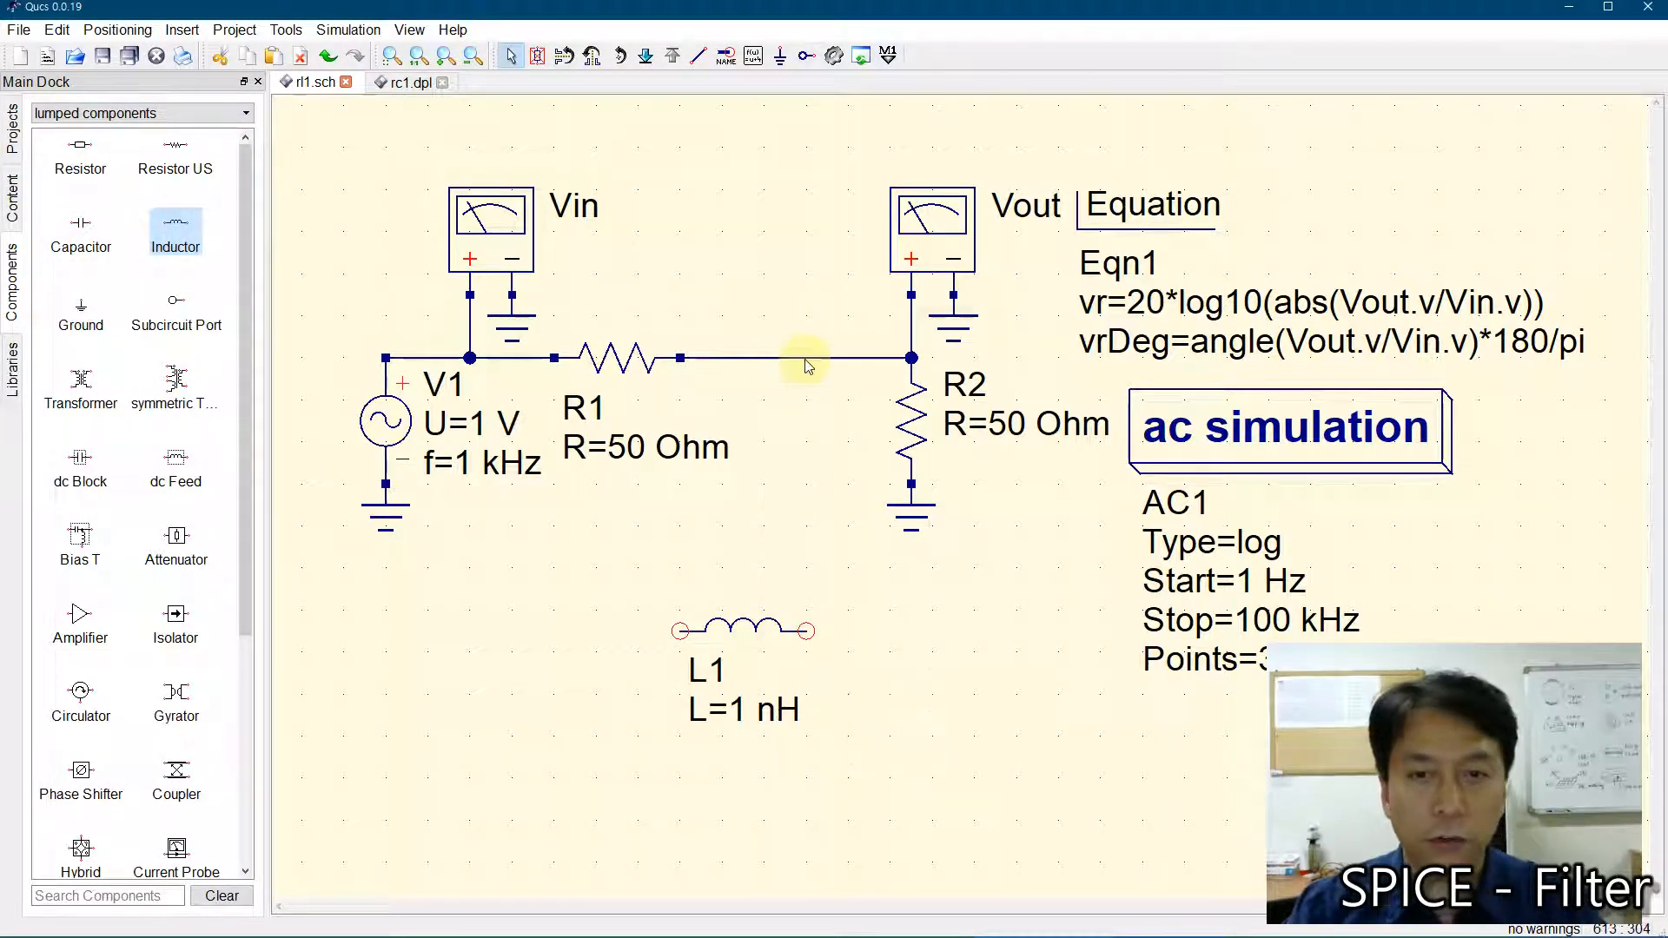
- Delete the wire between R1 and R2 and move inductor L1 into its place in series
click(803, 365)
key(Delete)
drag(734, 634, 833, 351)
drag(832, 351, 775, 356)
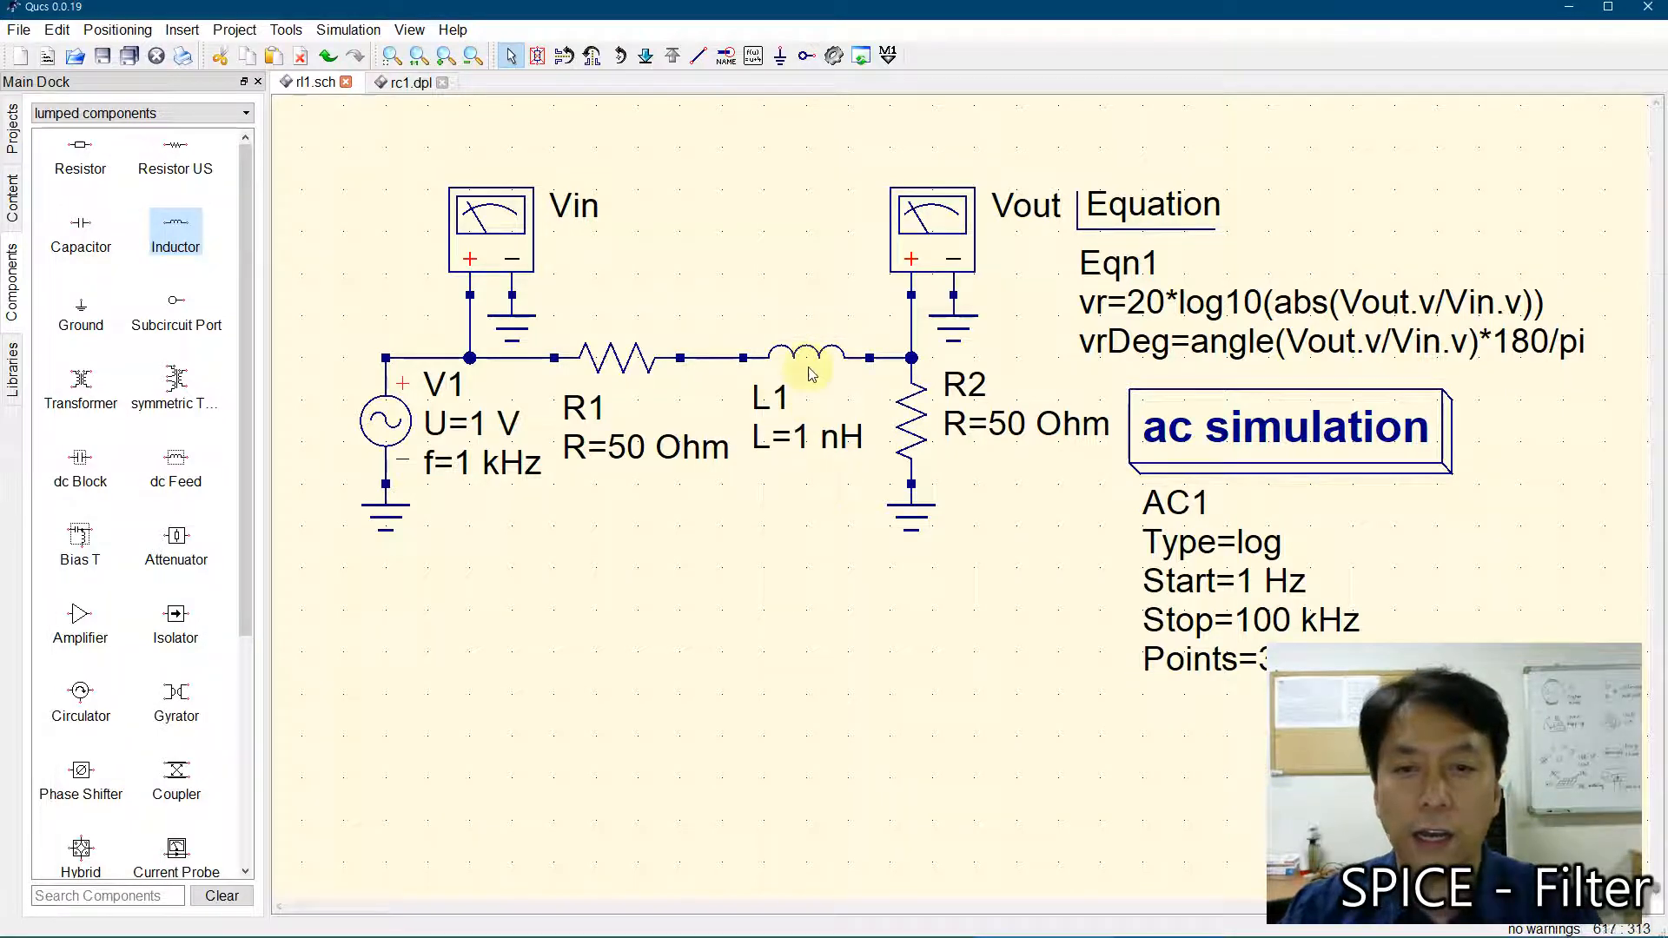
- Set the inductance of L1 to 10 uH
double_click(832, 354)
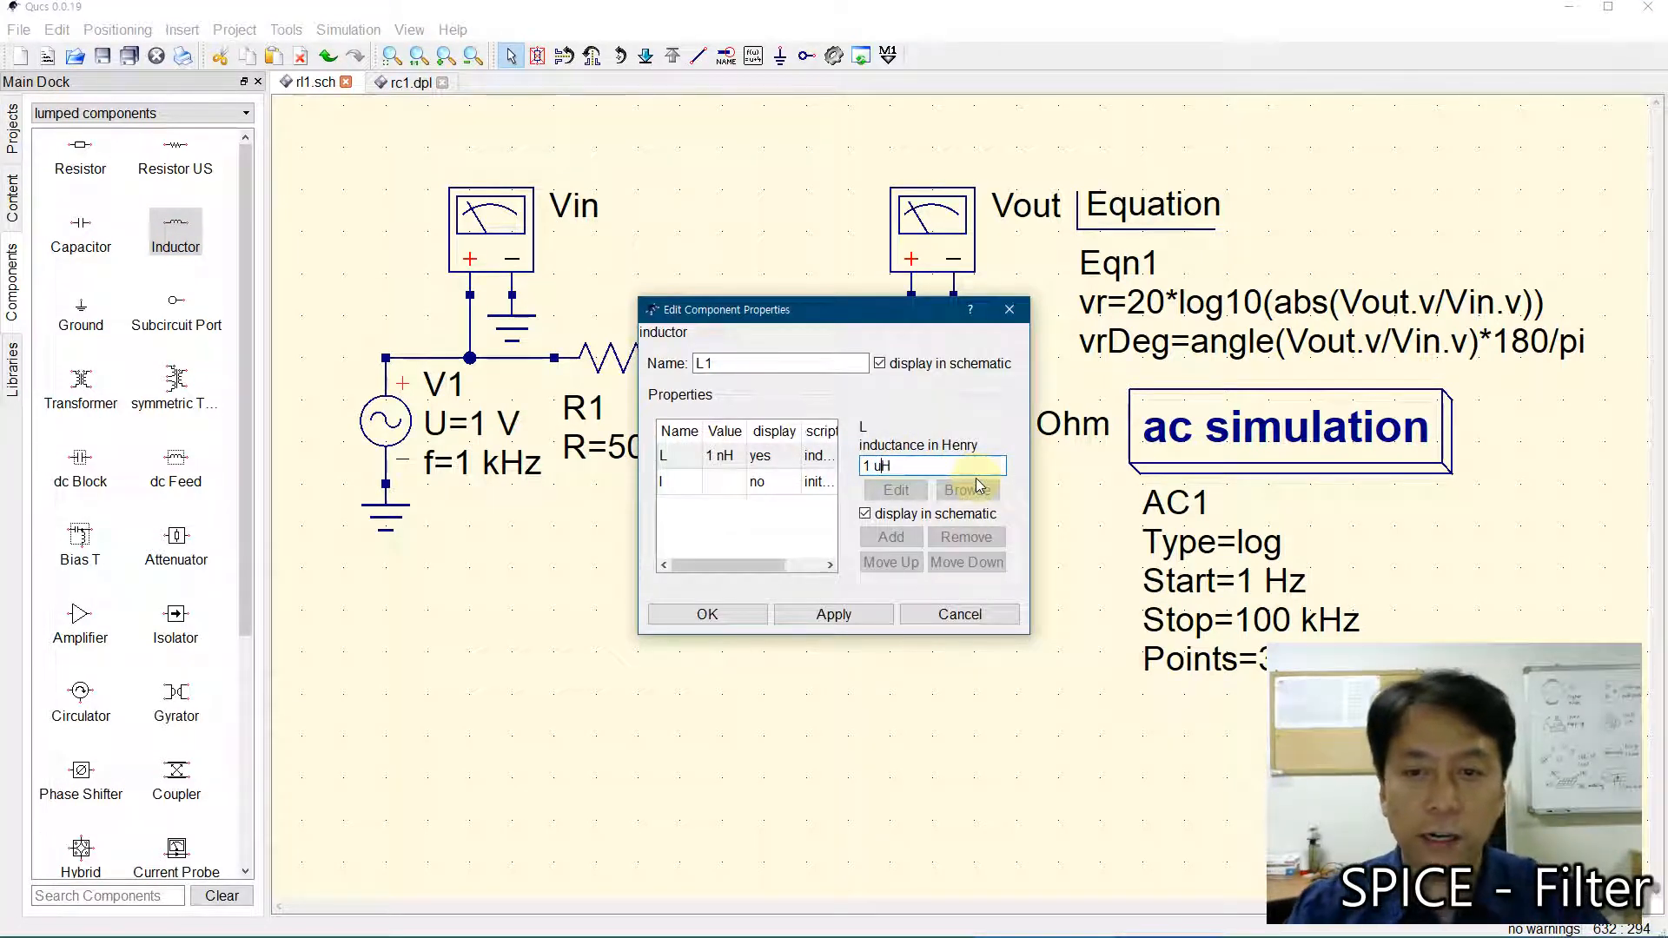
text(0)
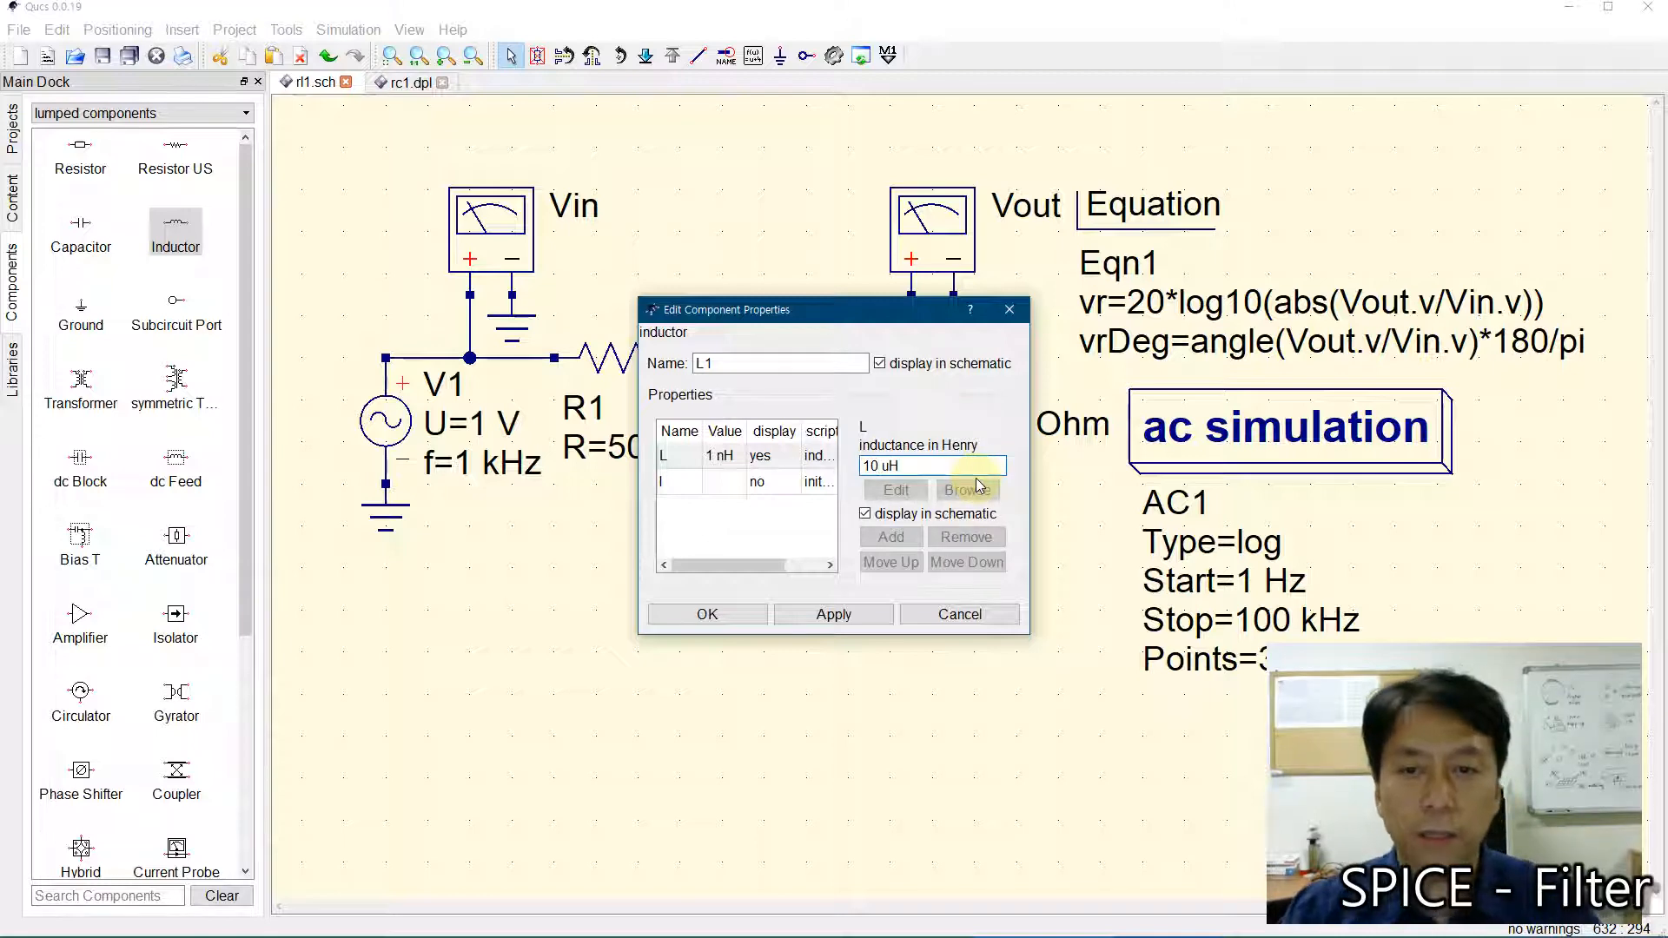
click(700, 618)
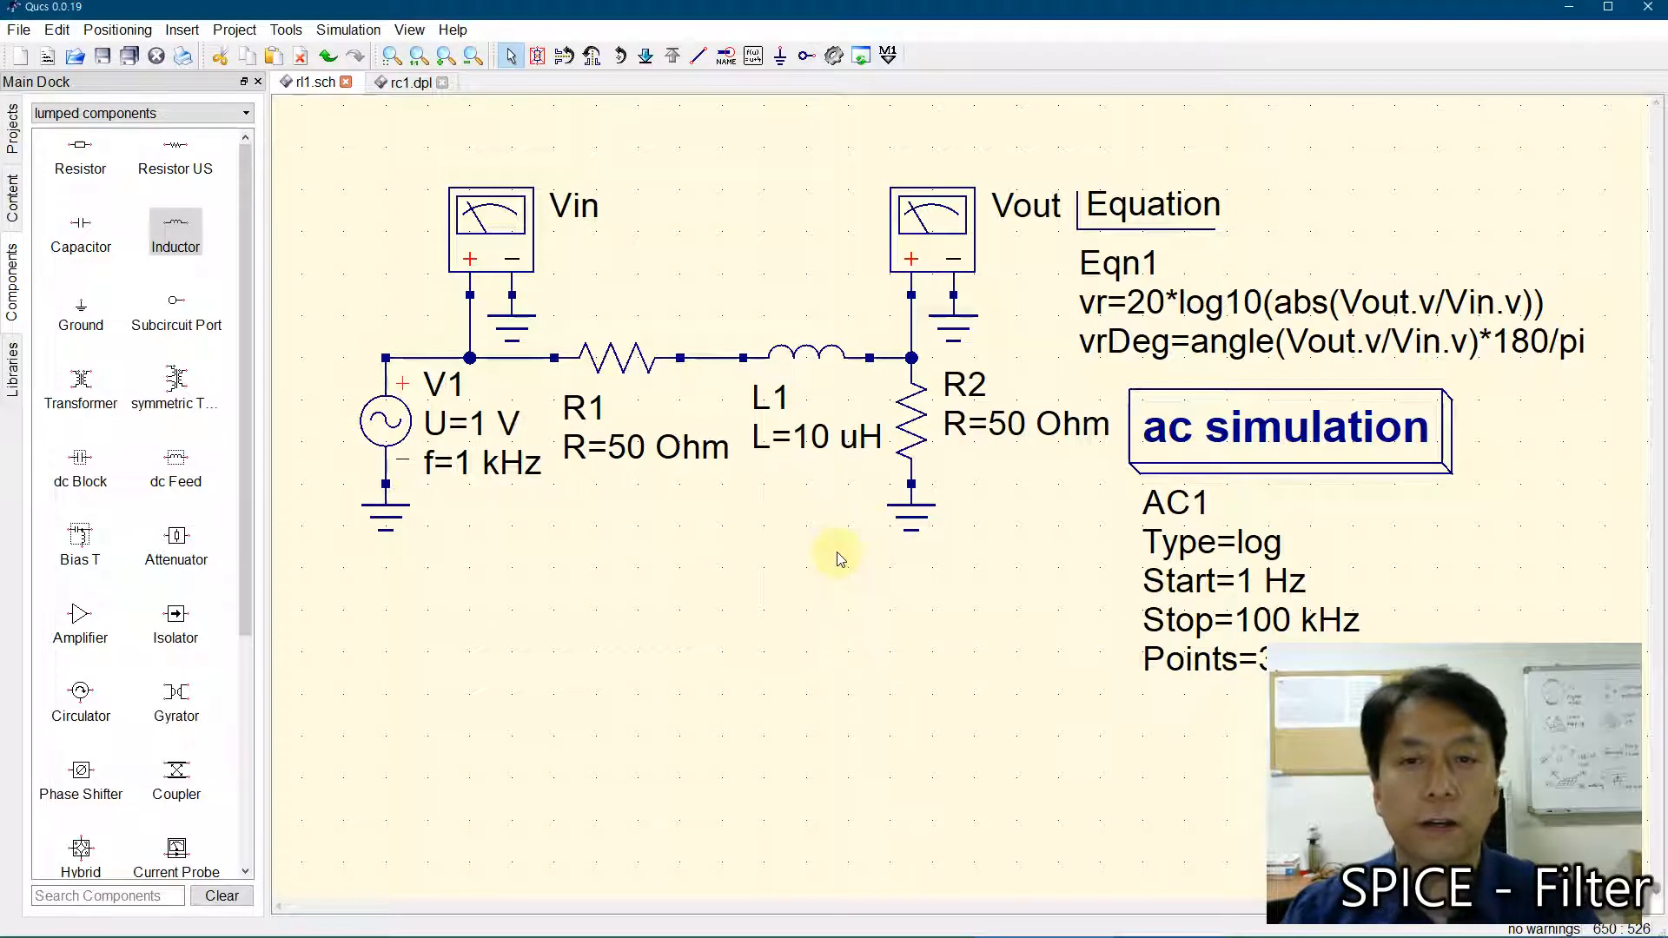
- Delete the wire under the Vin probe and move the probe with its ground above the line between R1 and L1
drag(400, 148, 610, 358)
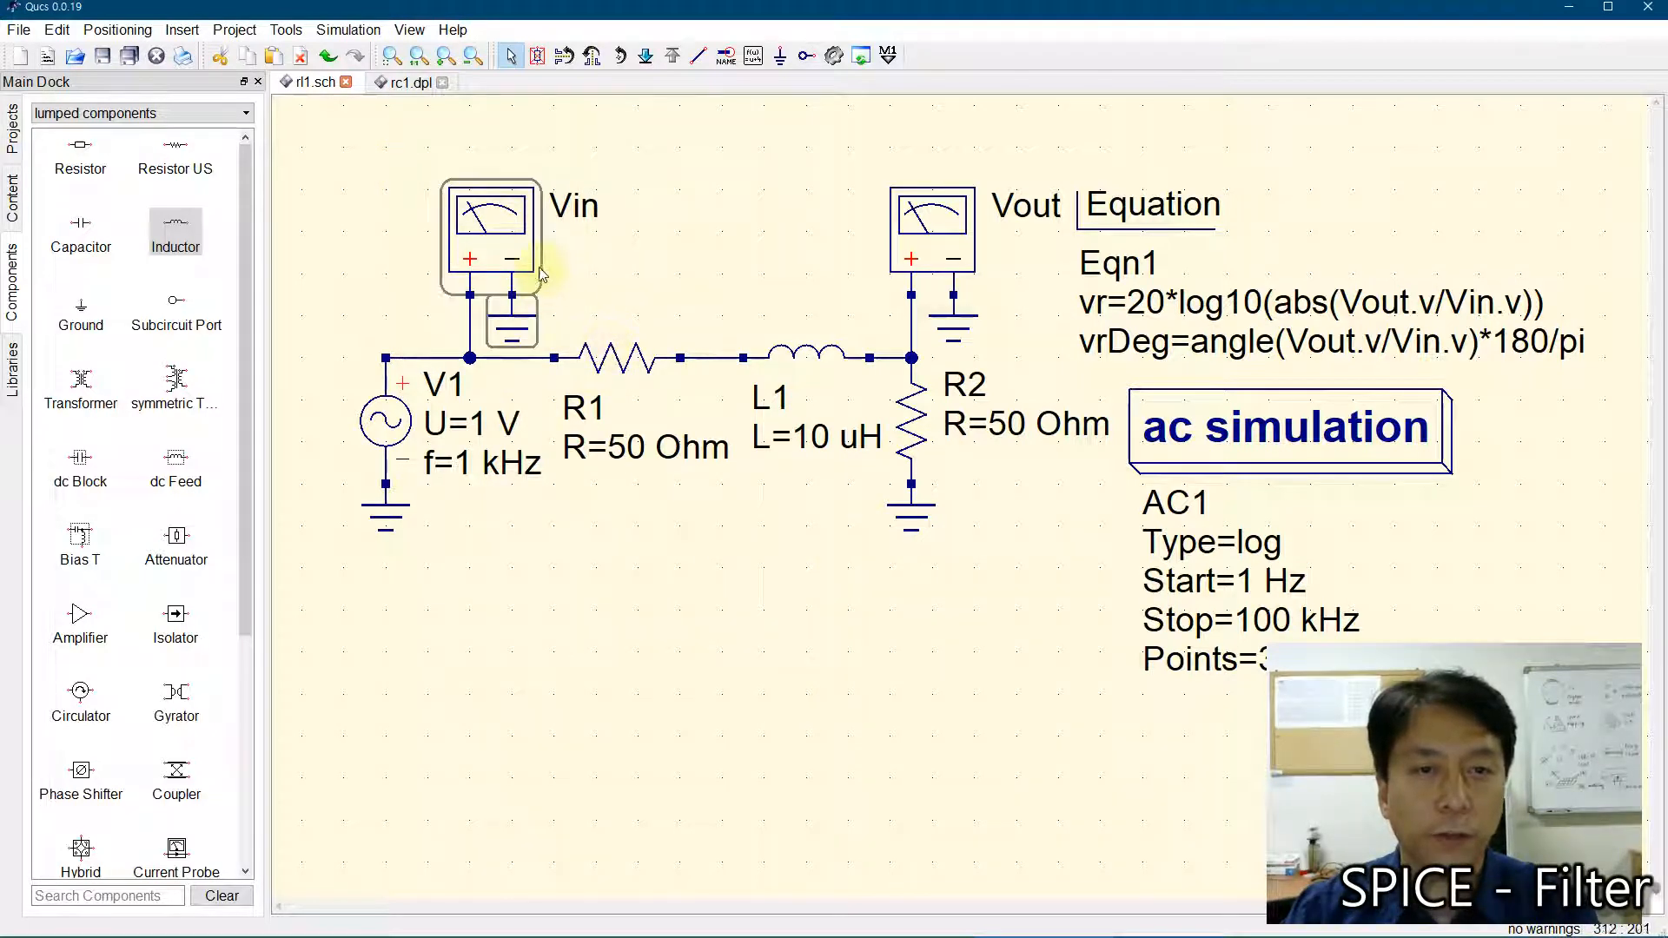
click(470, 330)
key(Delete)
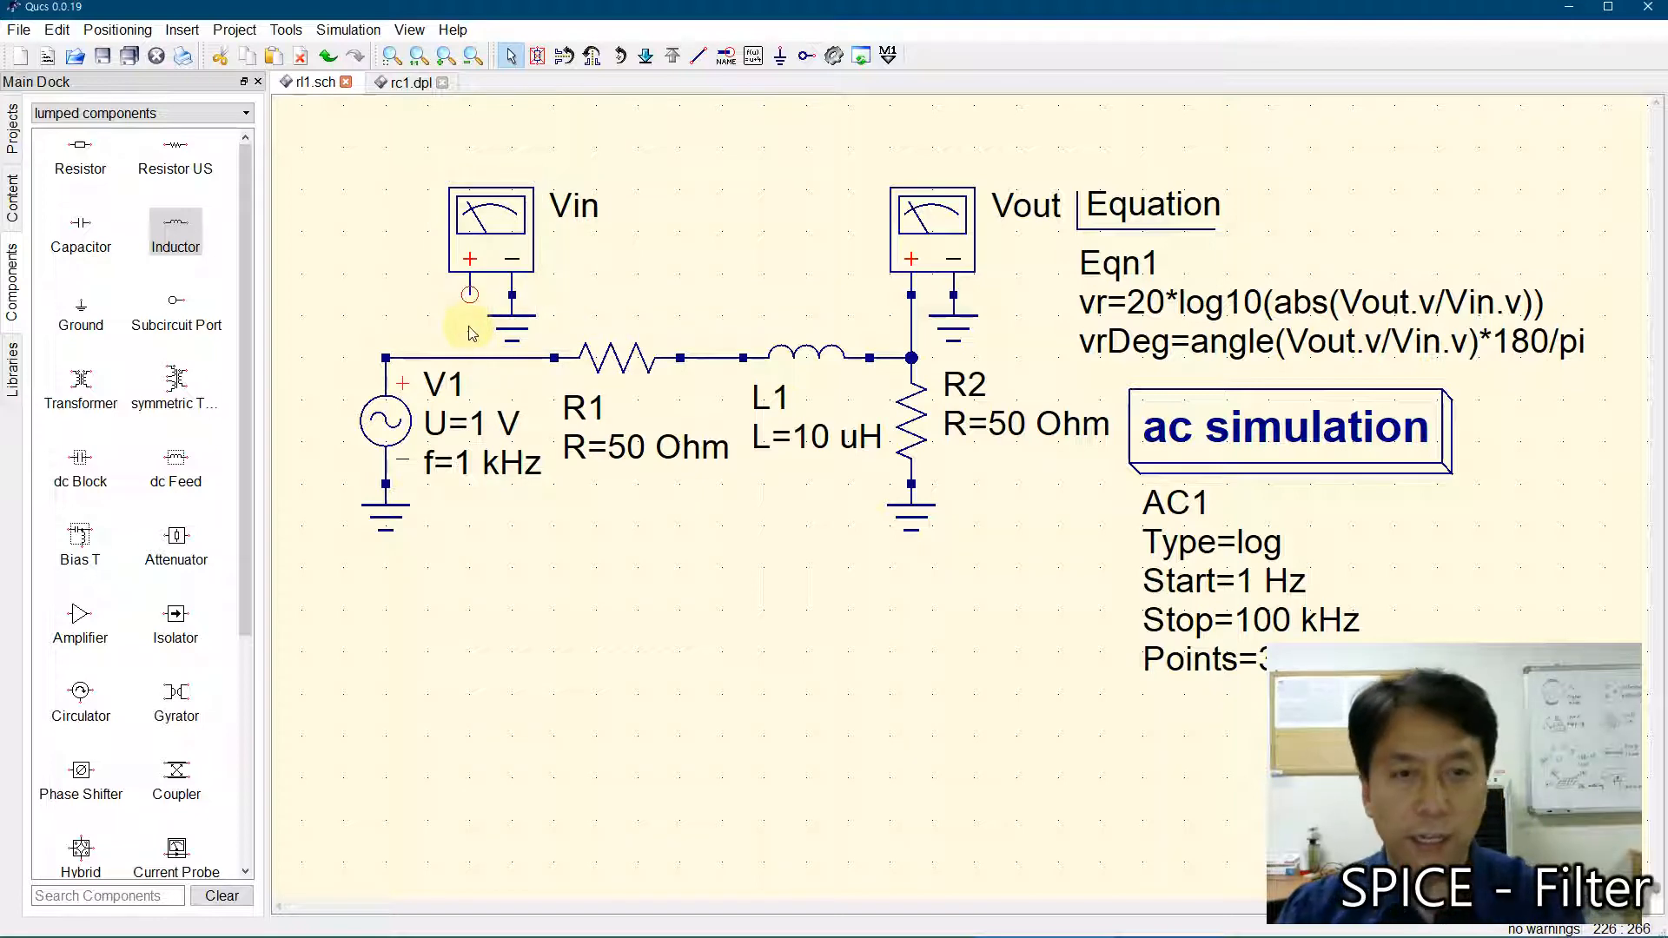
drag(403, 156, 638, 344)
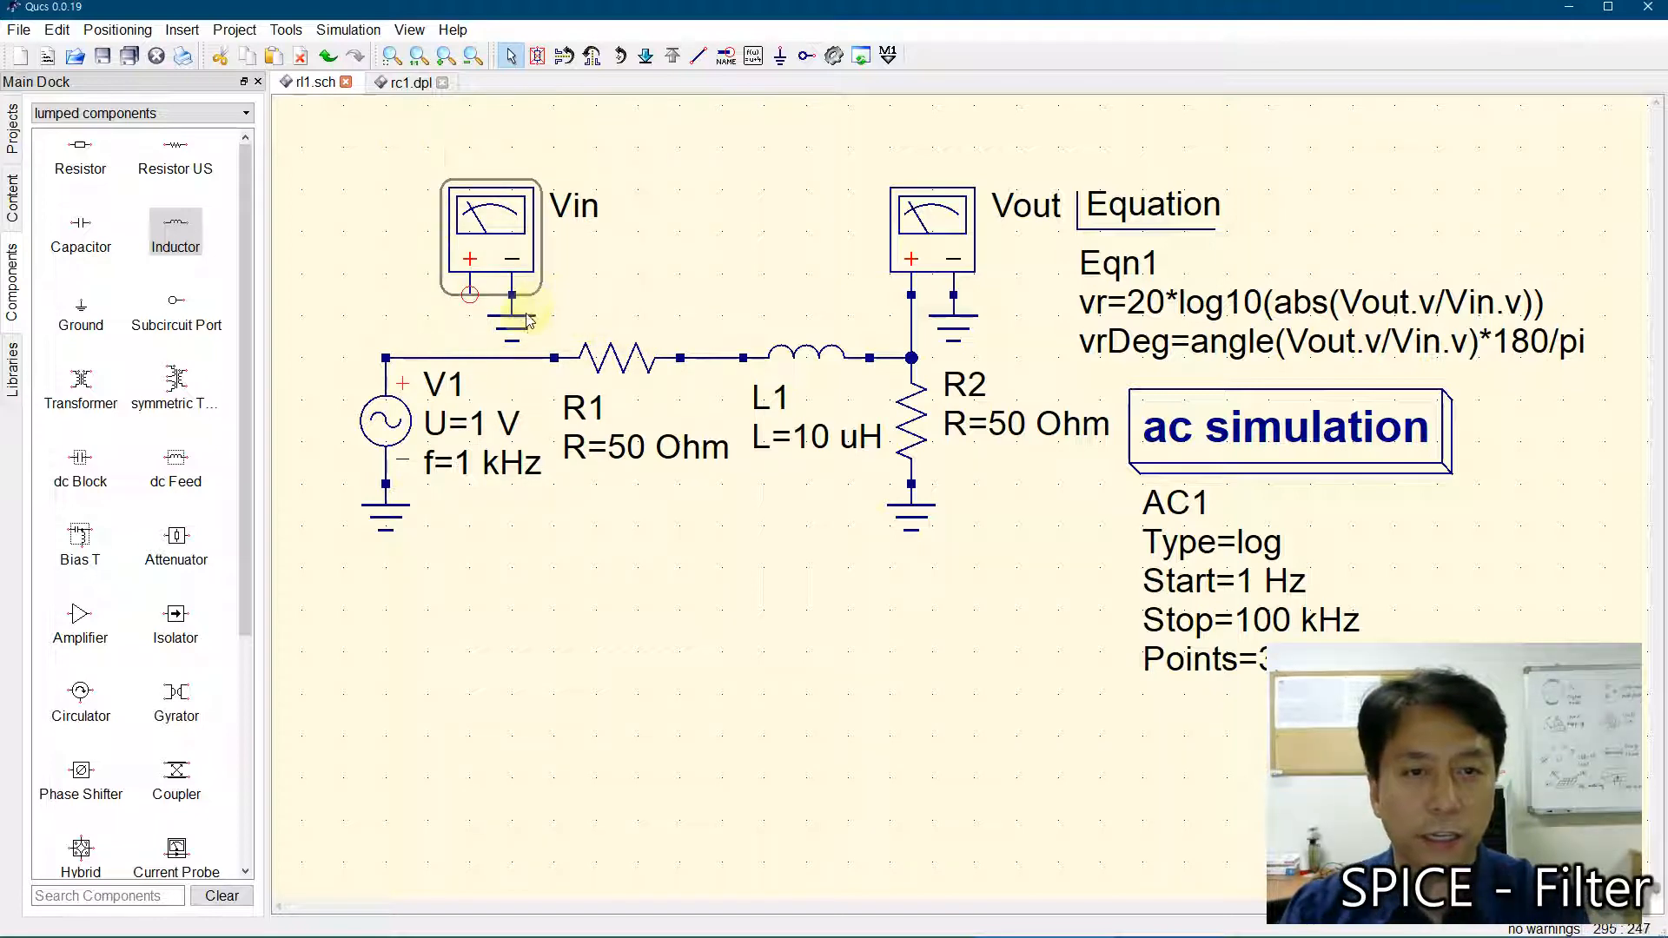
drag(511, 224, 751, 232)
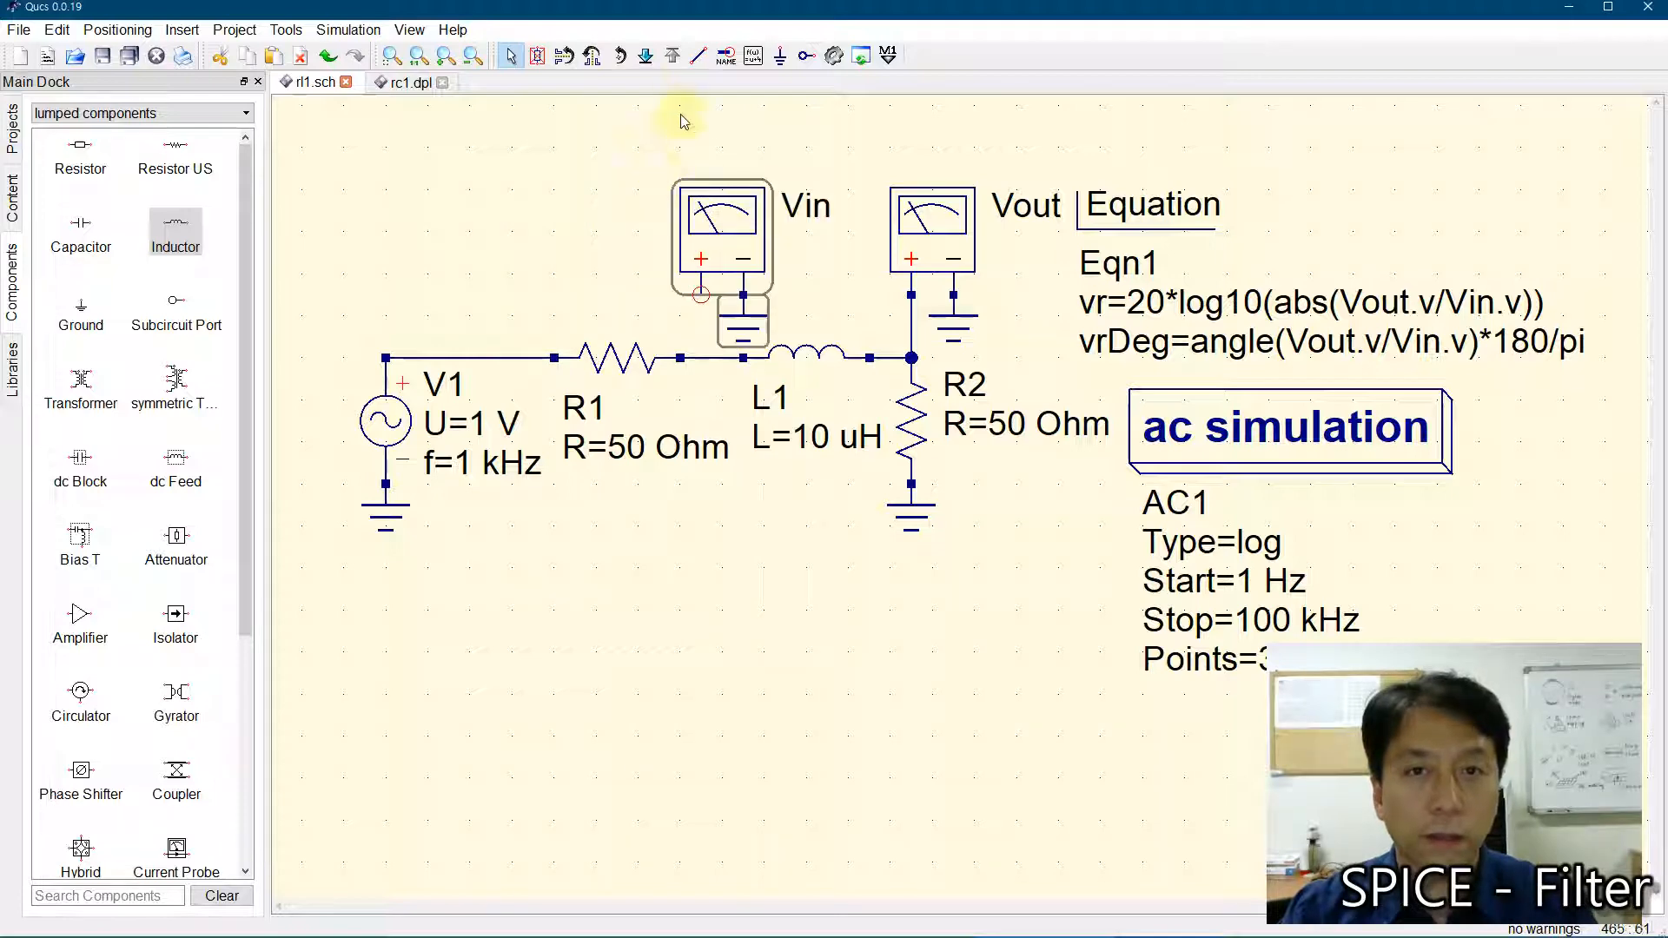
- Wire the Vin probe's positive terminal to the line between R1 and L1
click(698, 56)
click(702, 295)
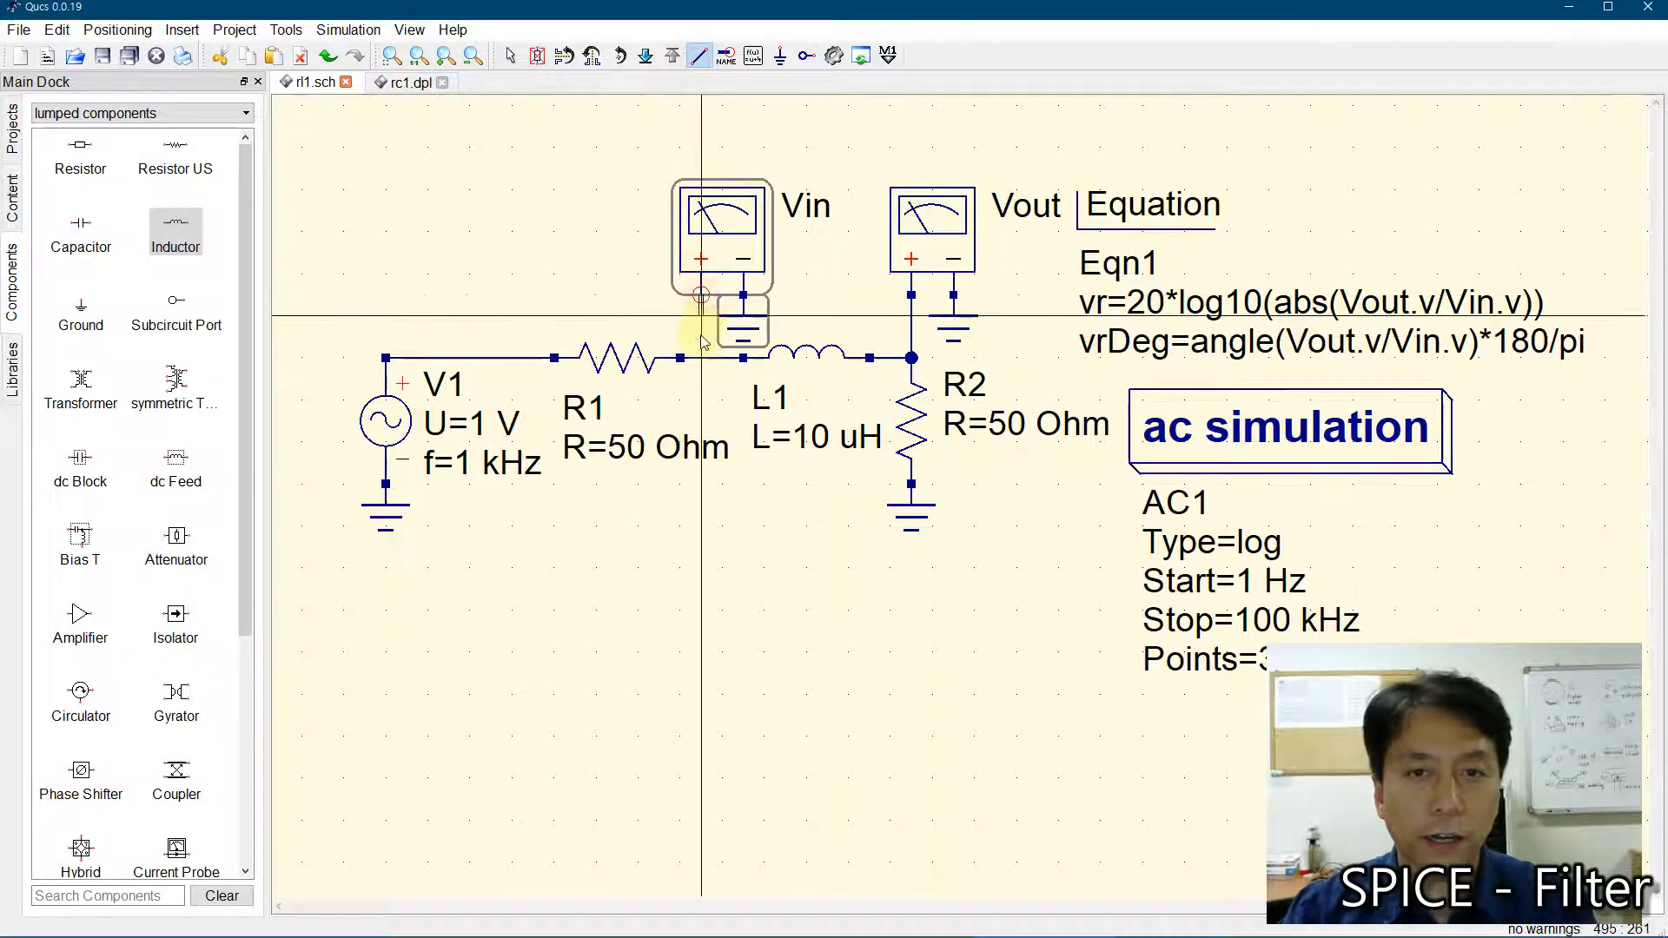
click(701, 357)
key(Escape)
click(754, 613)
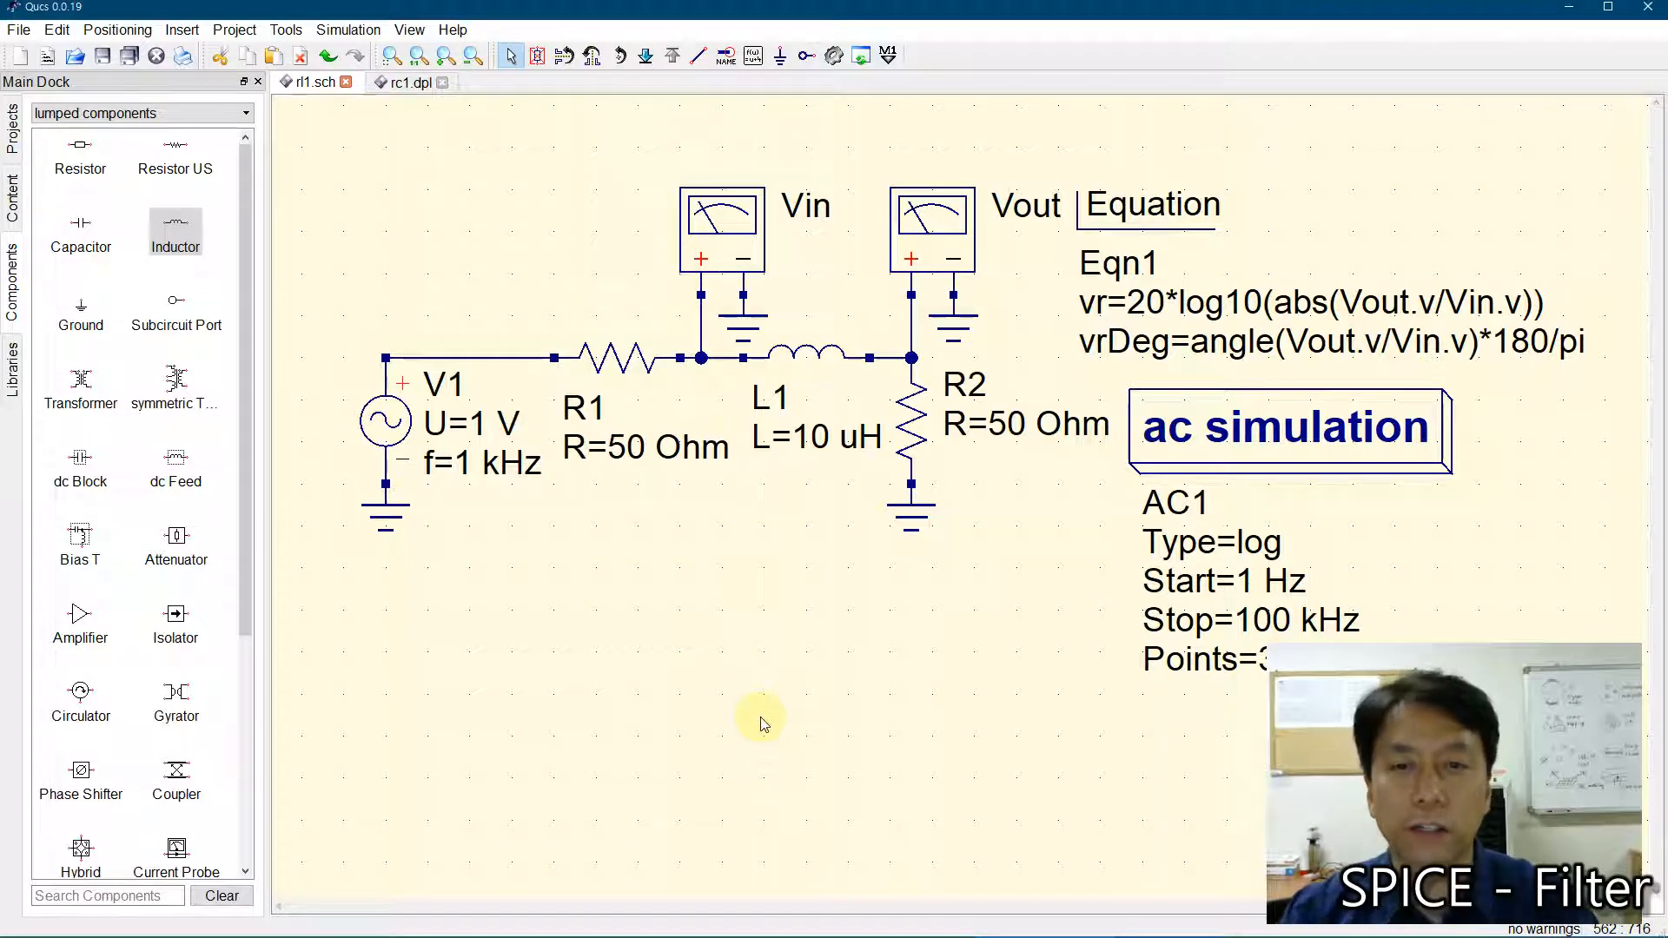
- Run the AC simulation and insert a Cartesian diagram of vr with a logarithmic X axis
click(834, 56)
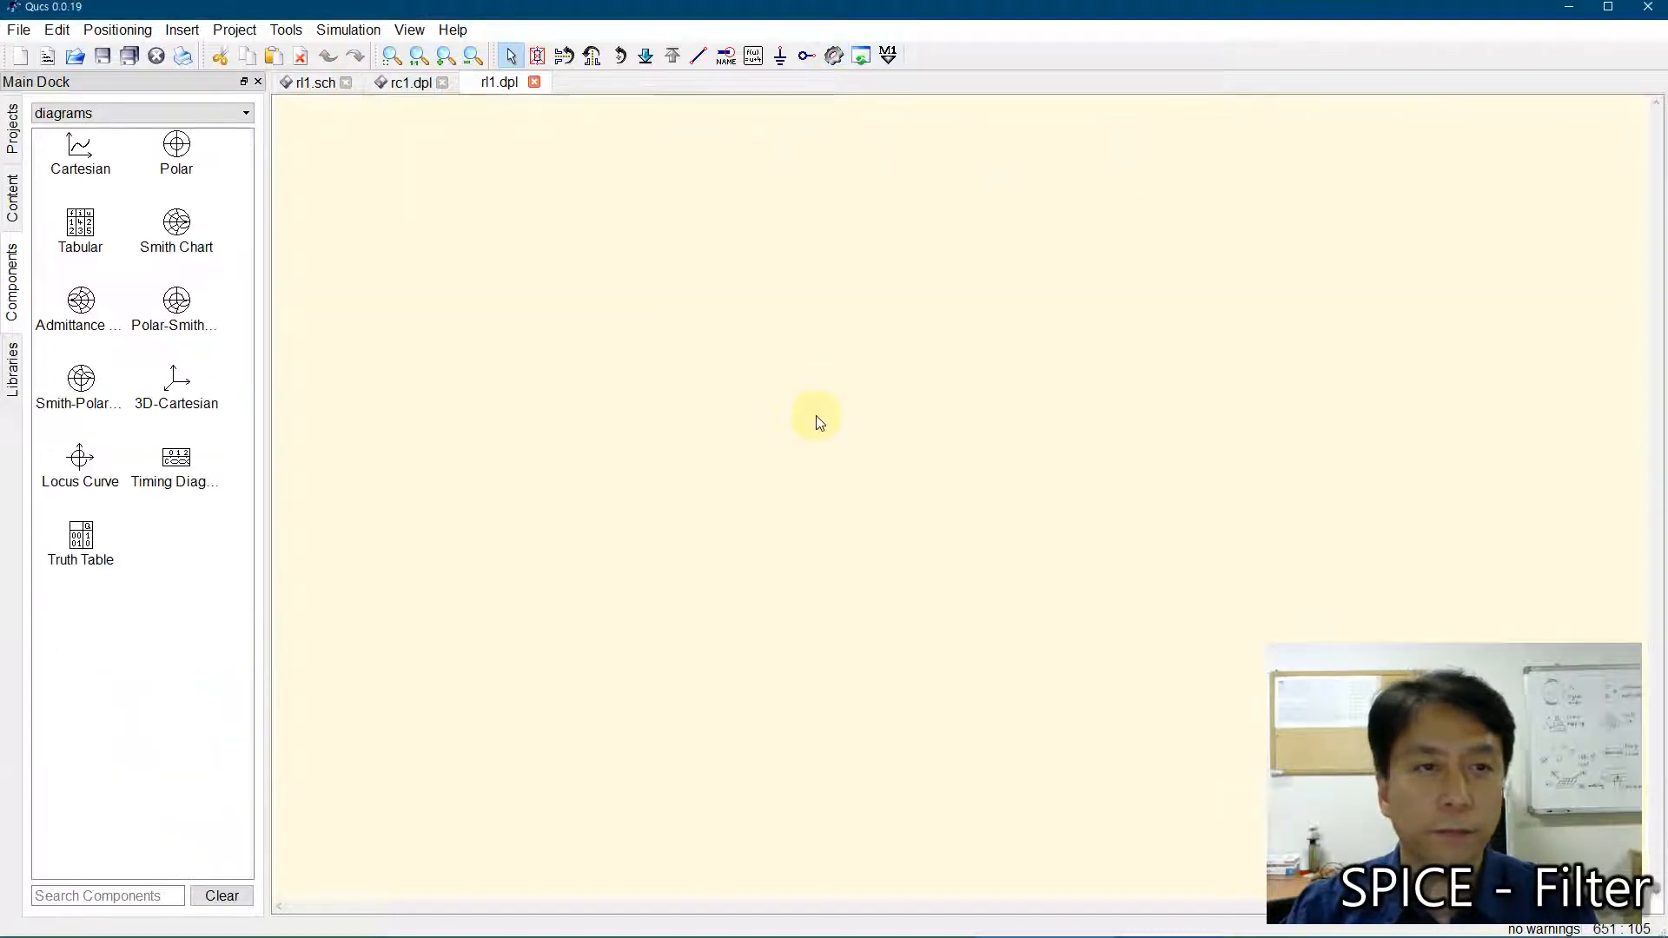
click(80, 154)
click(325, 253)
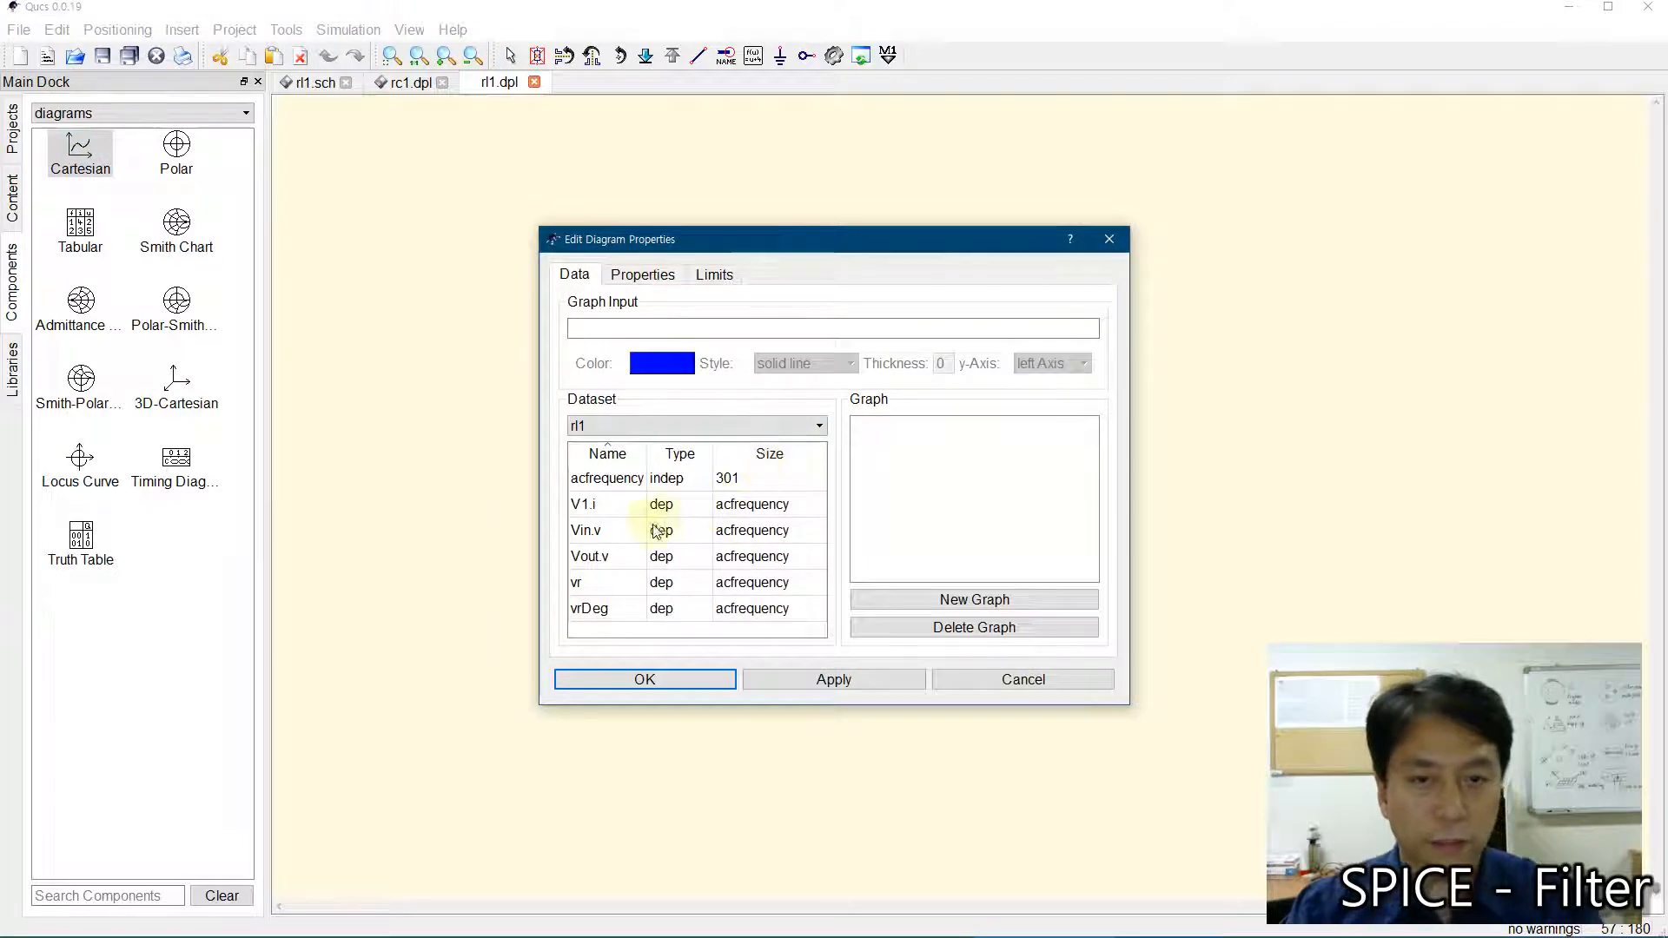
double_click(592, 583)
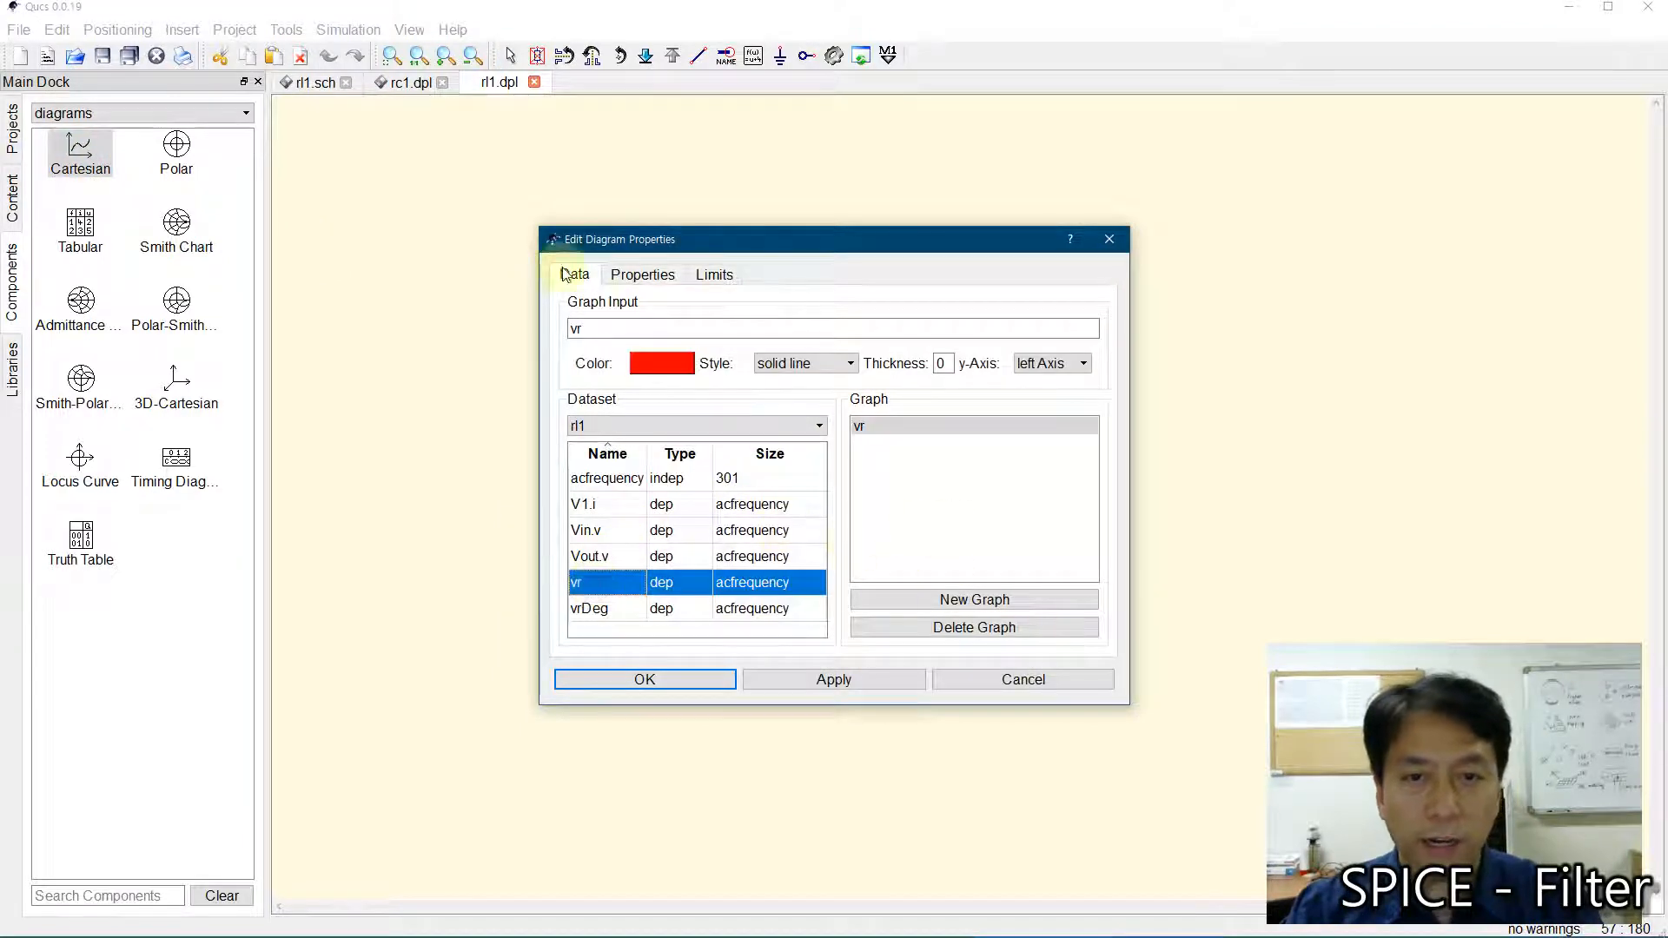
click(642, 275)
click(608, 596)
click(657, 681)
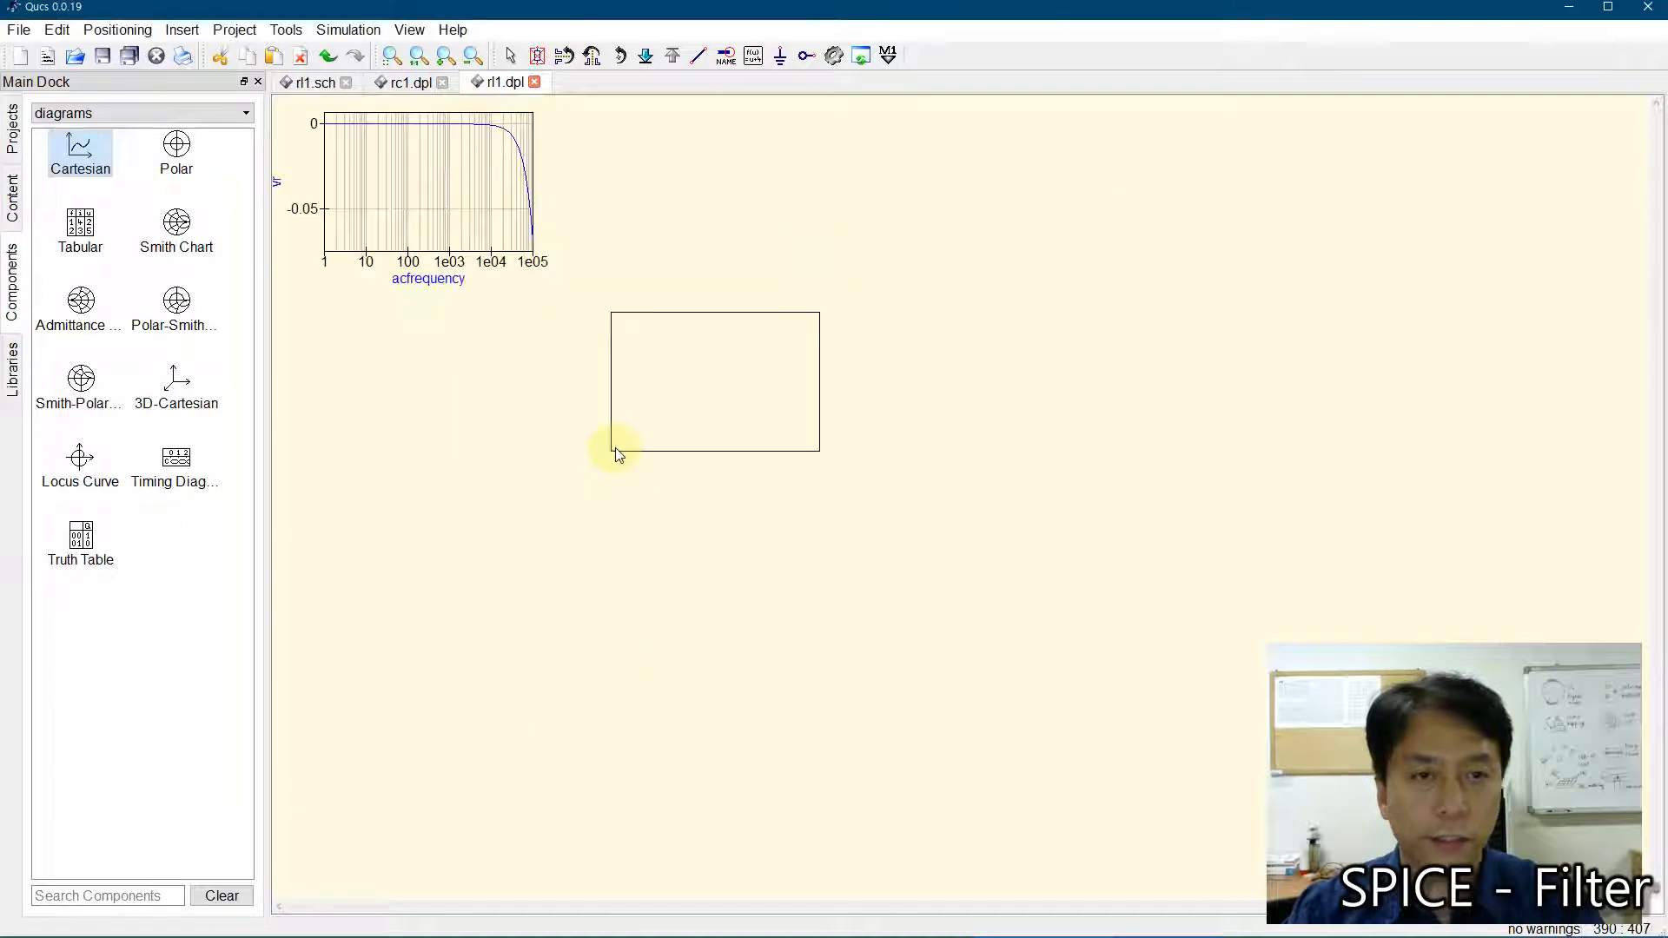
- Stop placing diagrams and enlarge the vr plot to well over twice its width and height
key(Escape)
click(533, 252)
drag(532, 252, 823, 473)
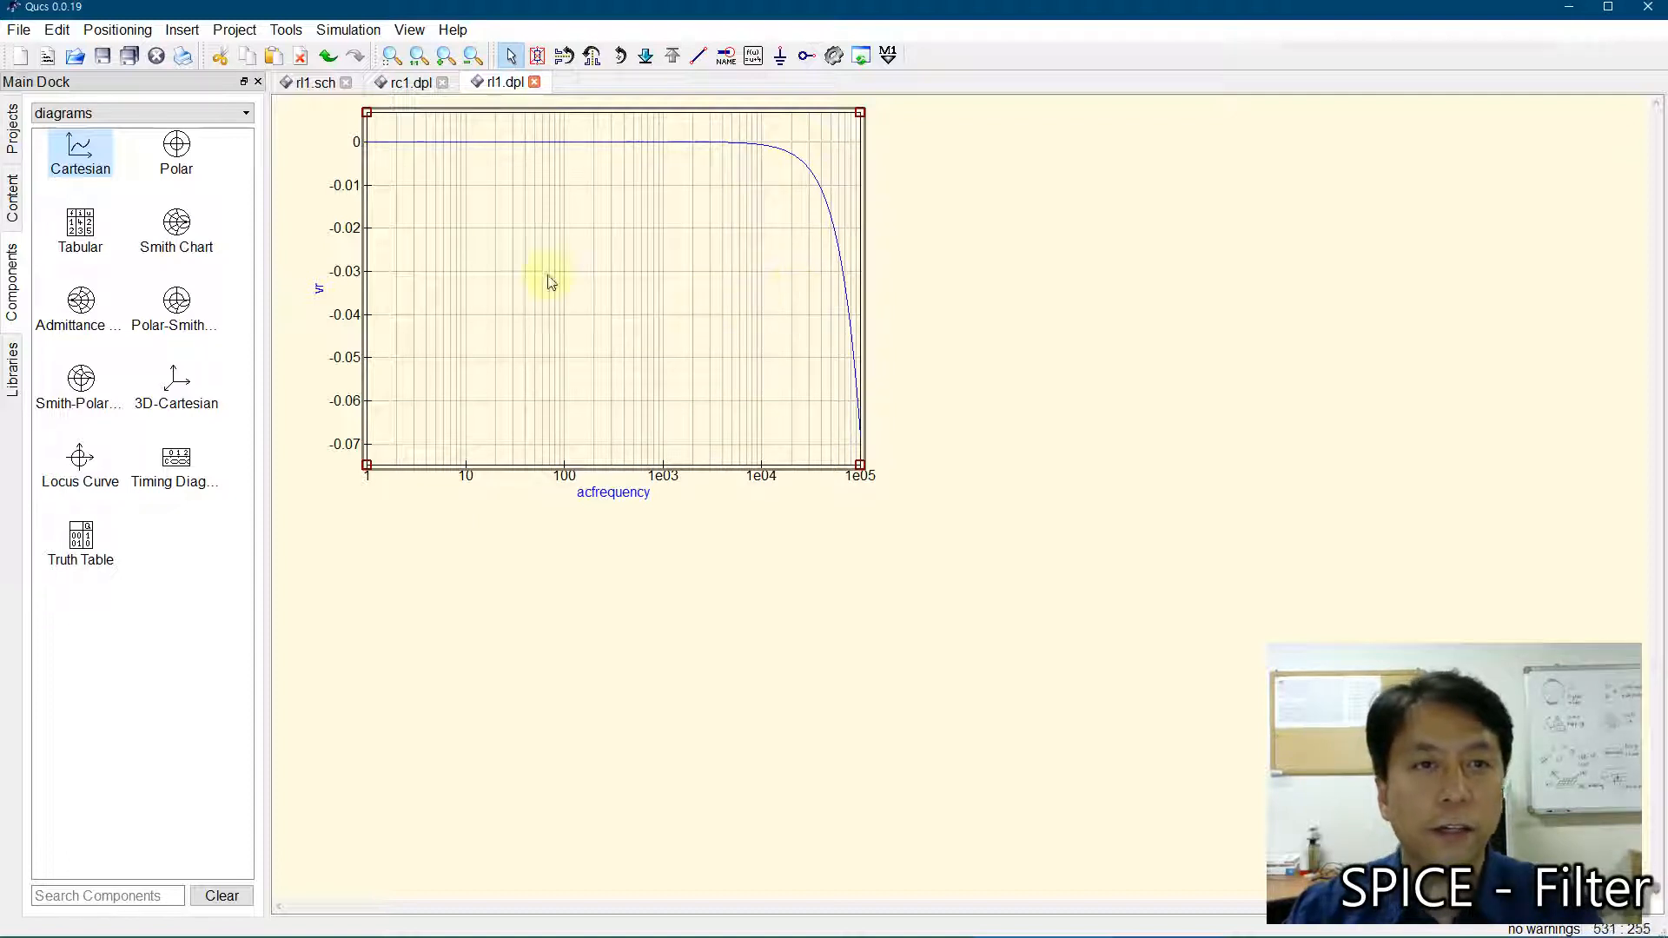
- Set inductor L1's inductance to 1 mH in the rl1 schematic and run the AC simulation
click(318, 85)
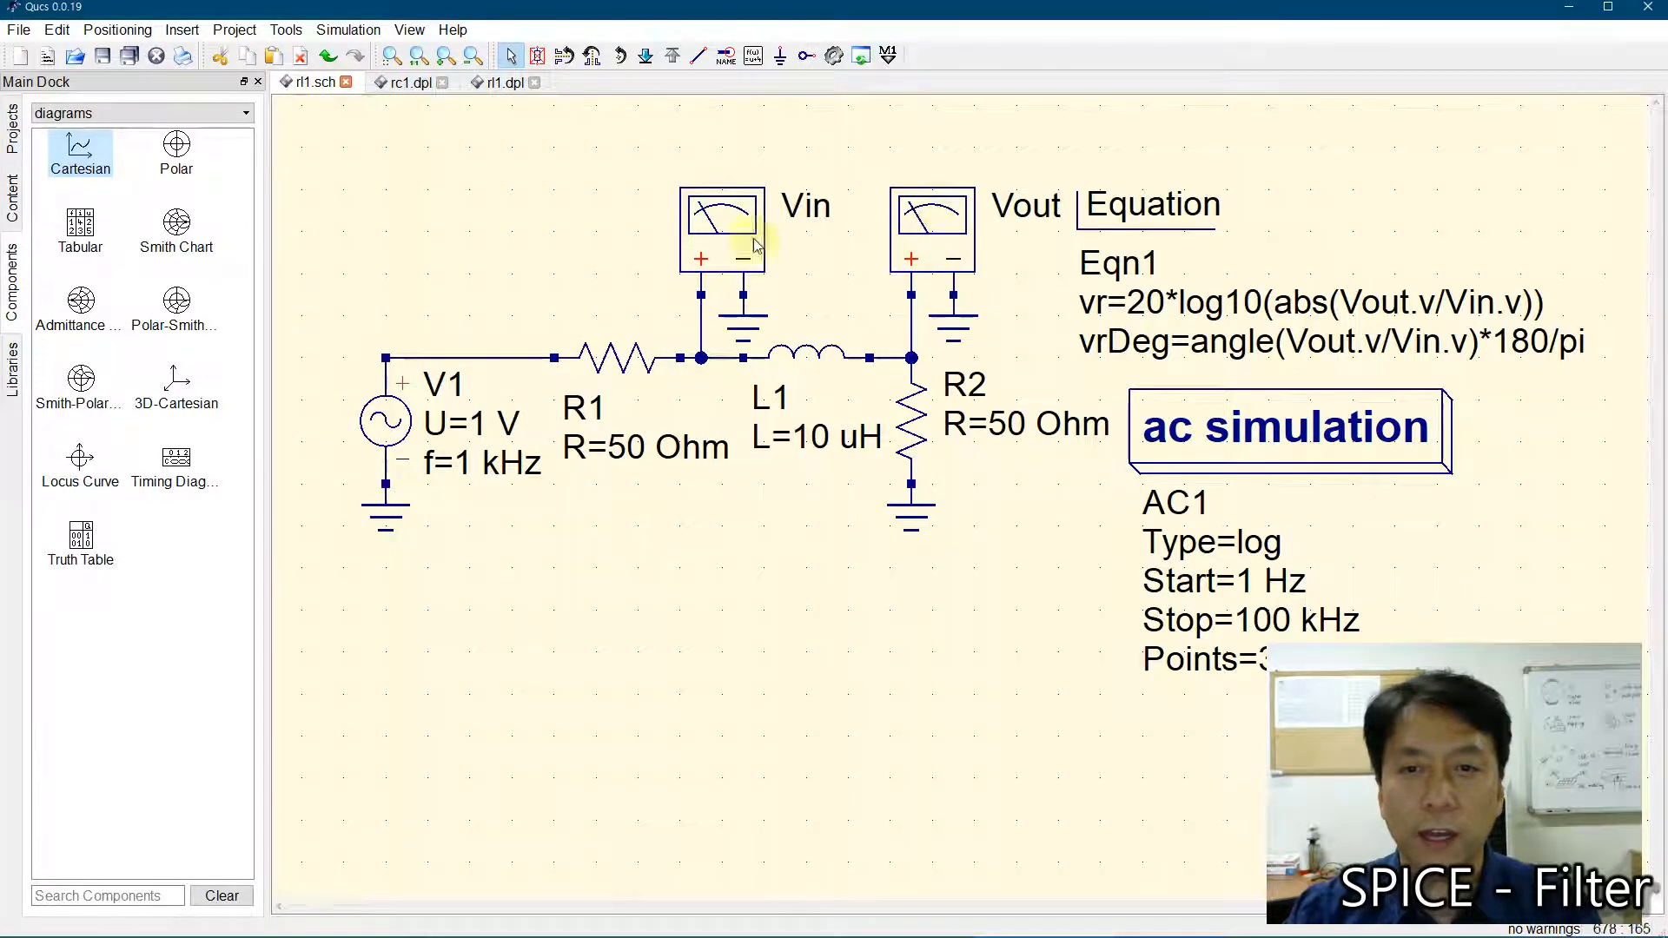
double_click(811, 354)
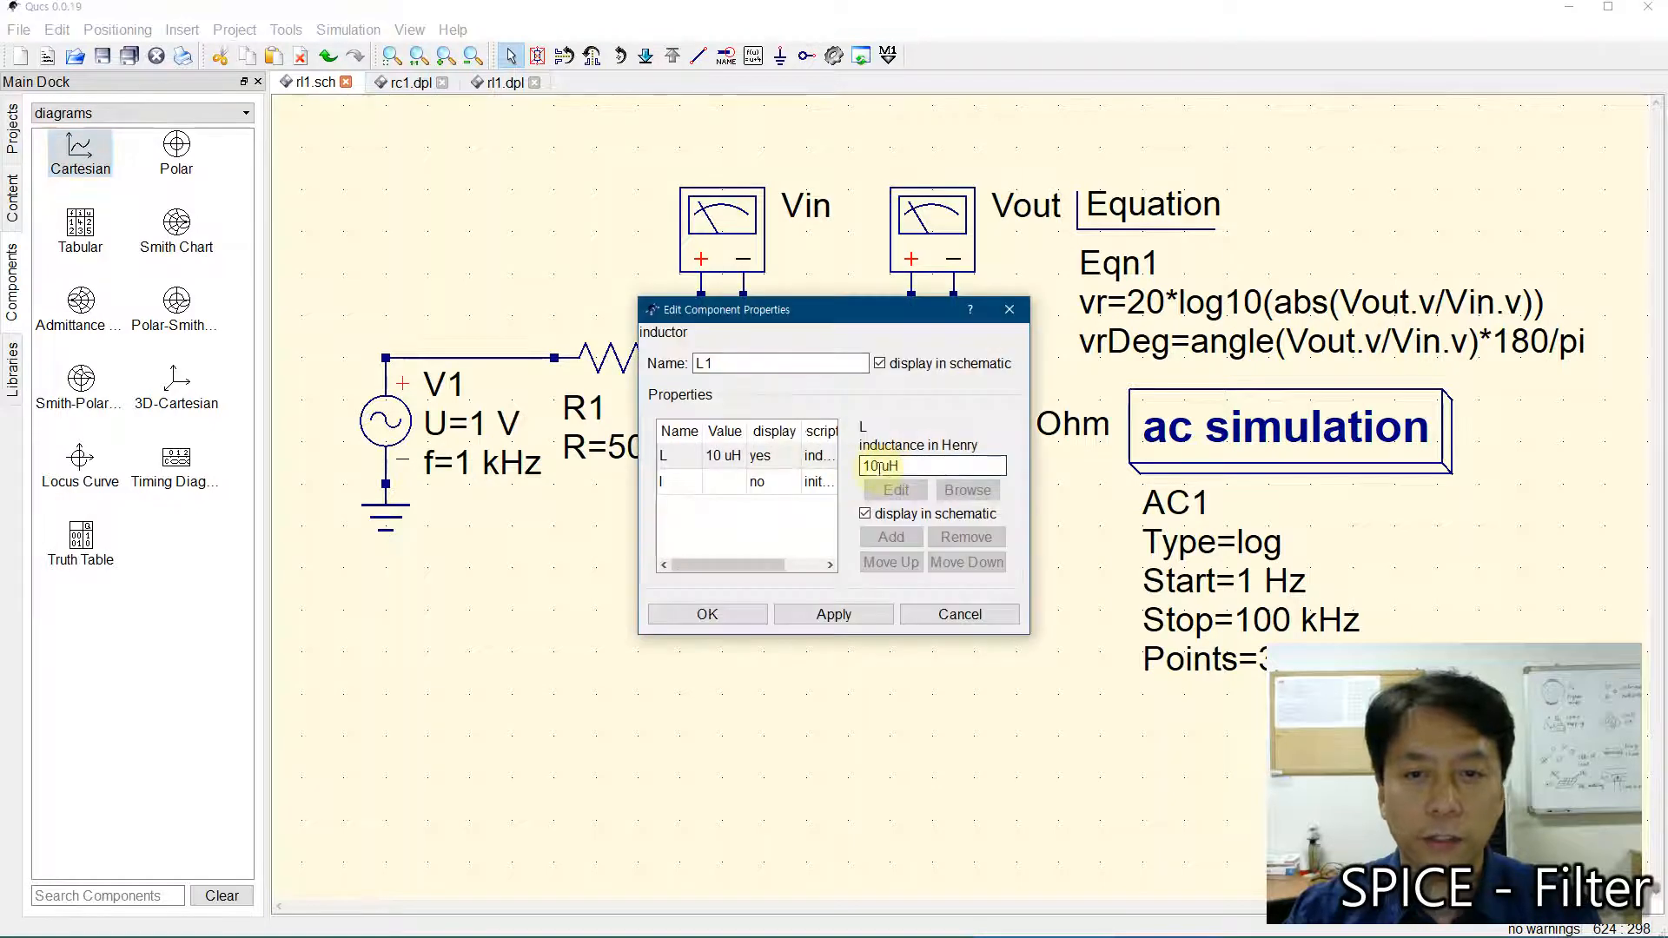
click(880, 466)
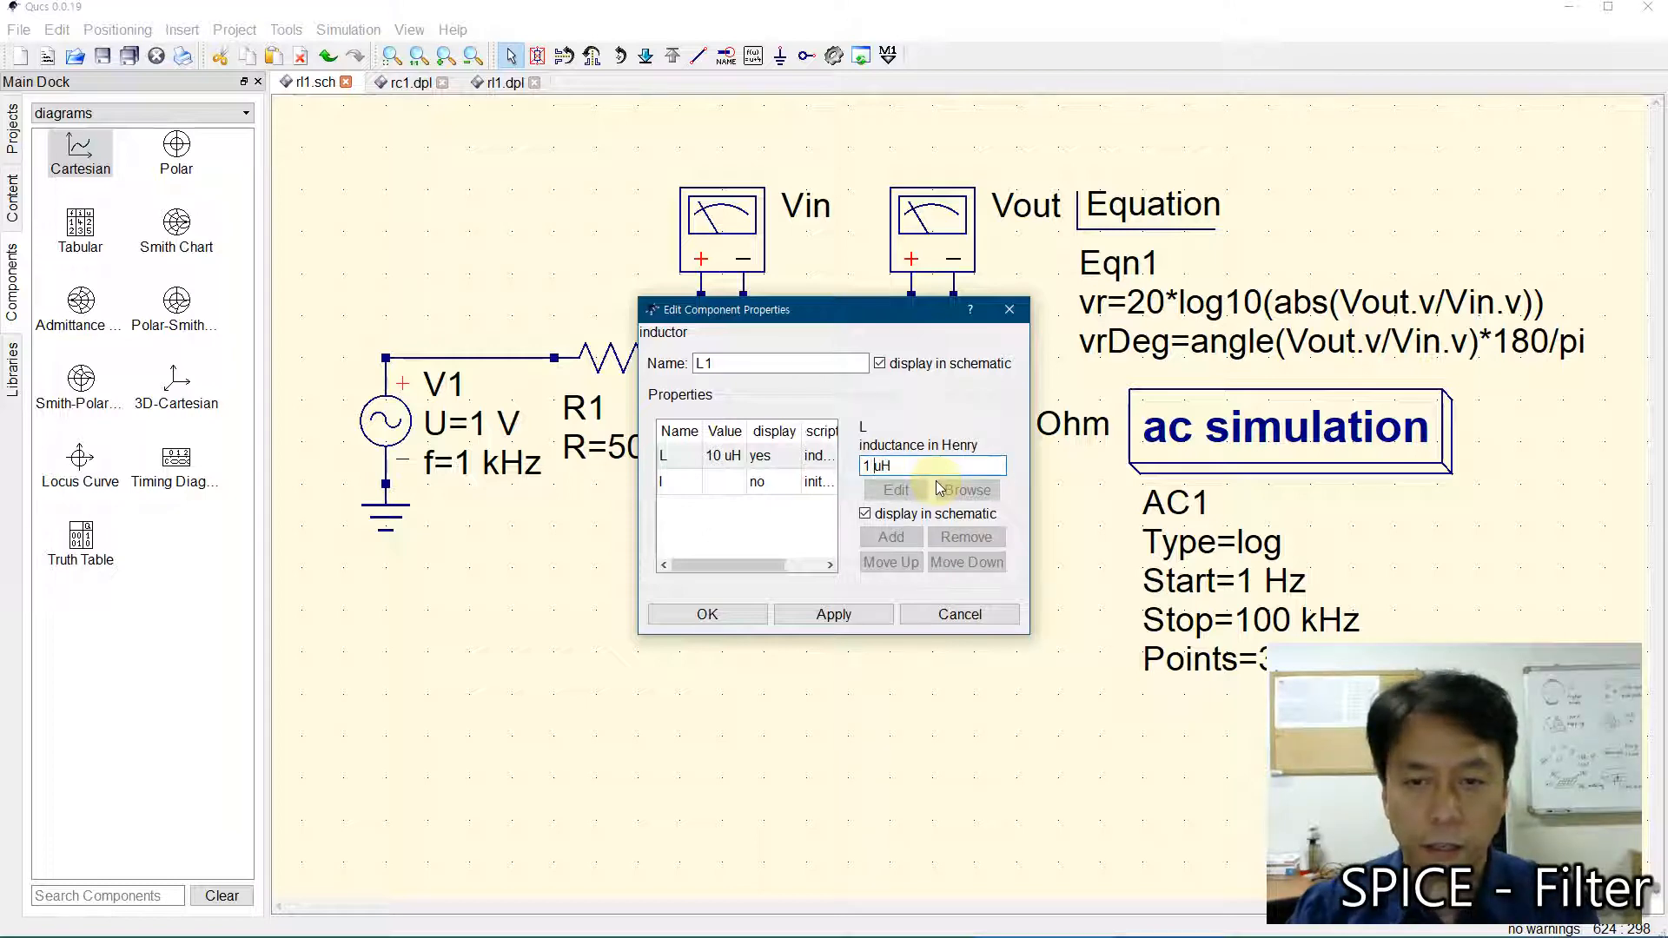
click(700, 614)
click(834, 55)
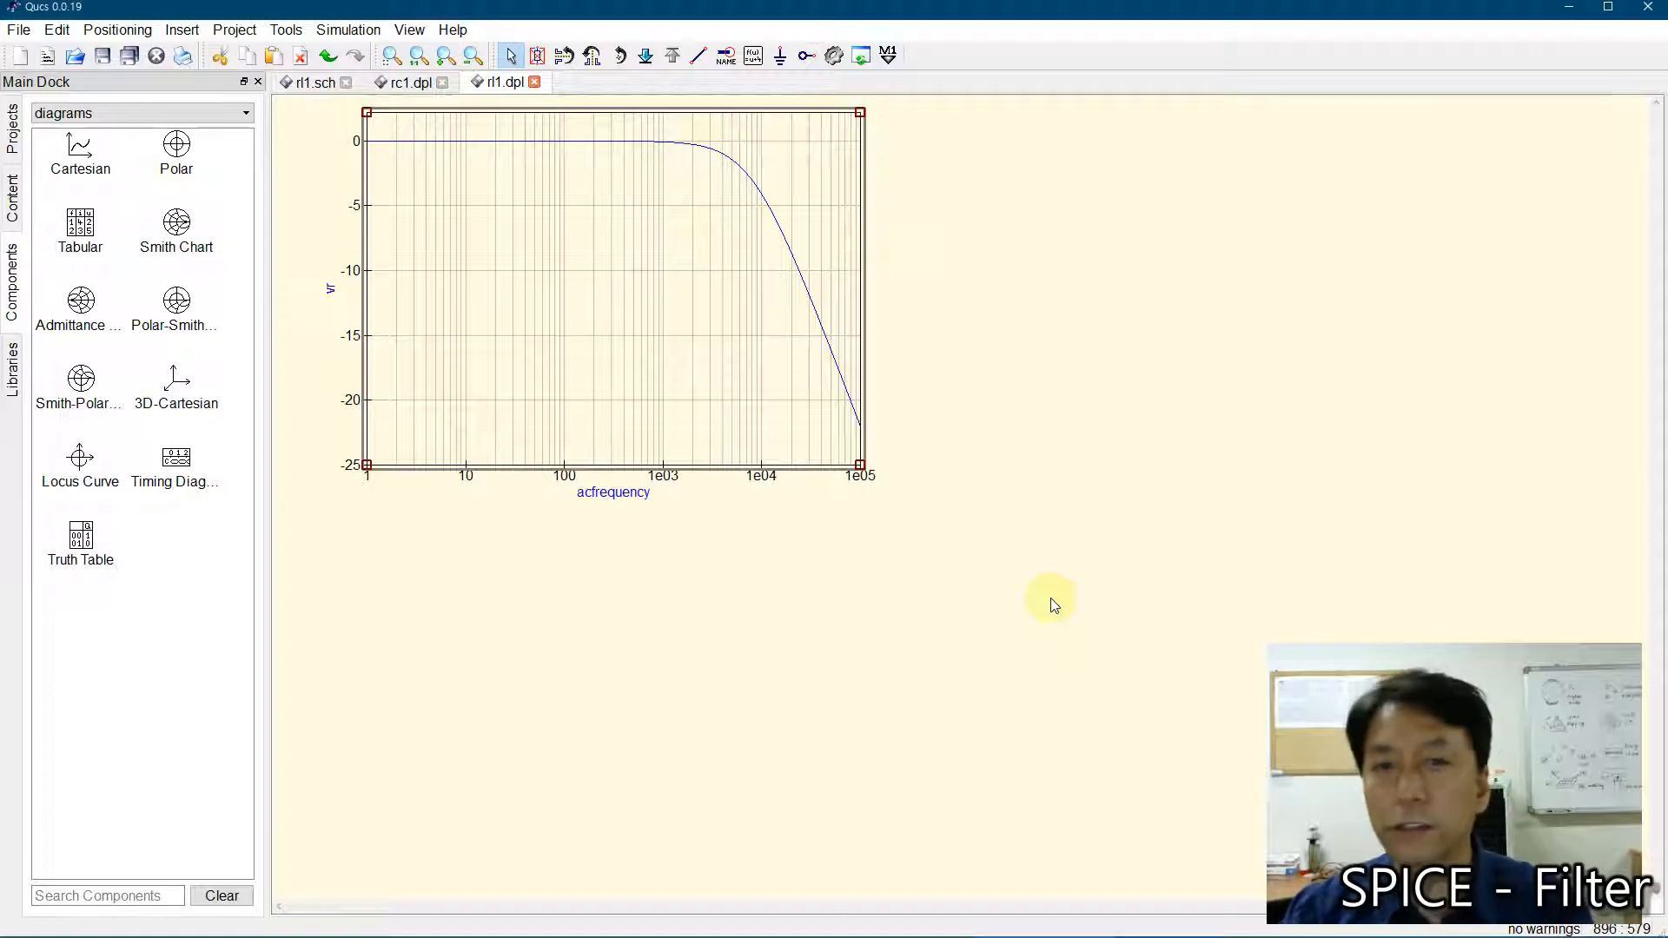
- Shift the vr plot slightly left and insert a Cartesian diagram of vrDeg beside it with a logarithmic X axis
drag(608, 373, 553, 383)
click(77, 161)
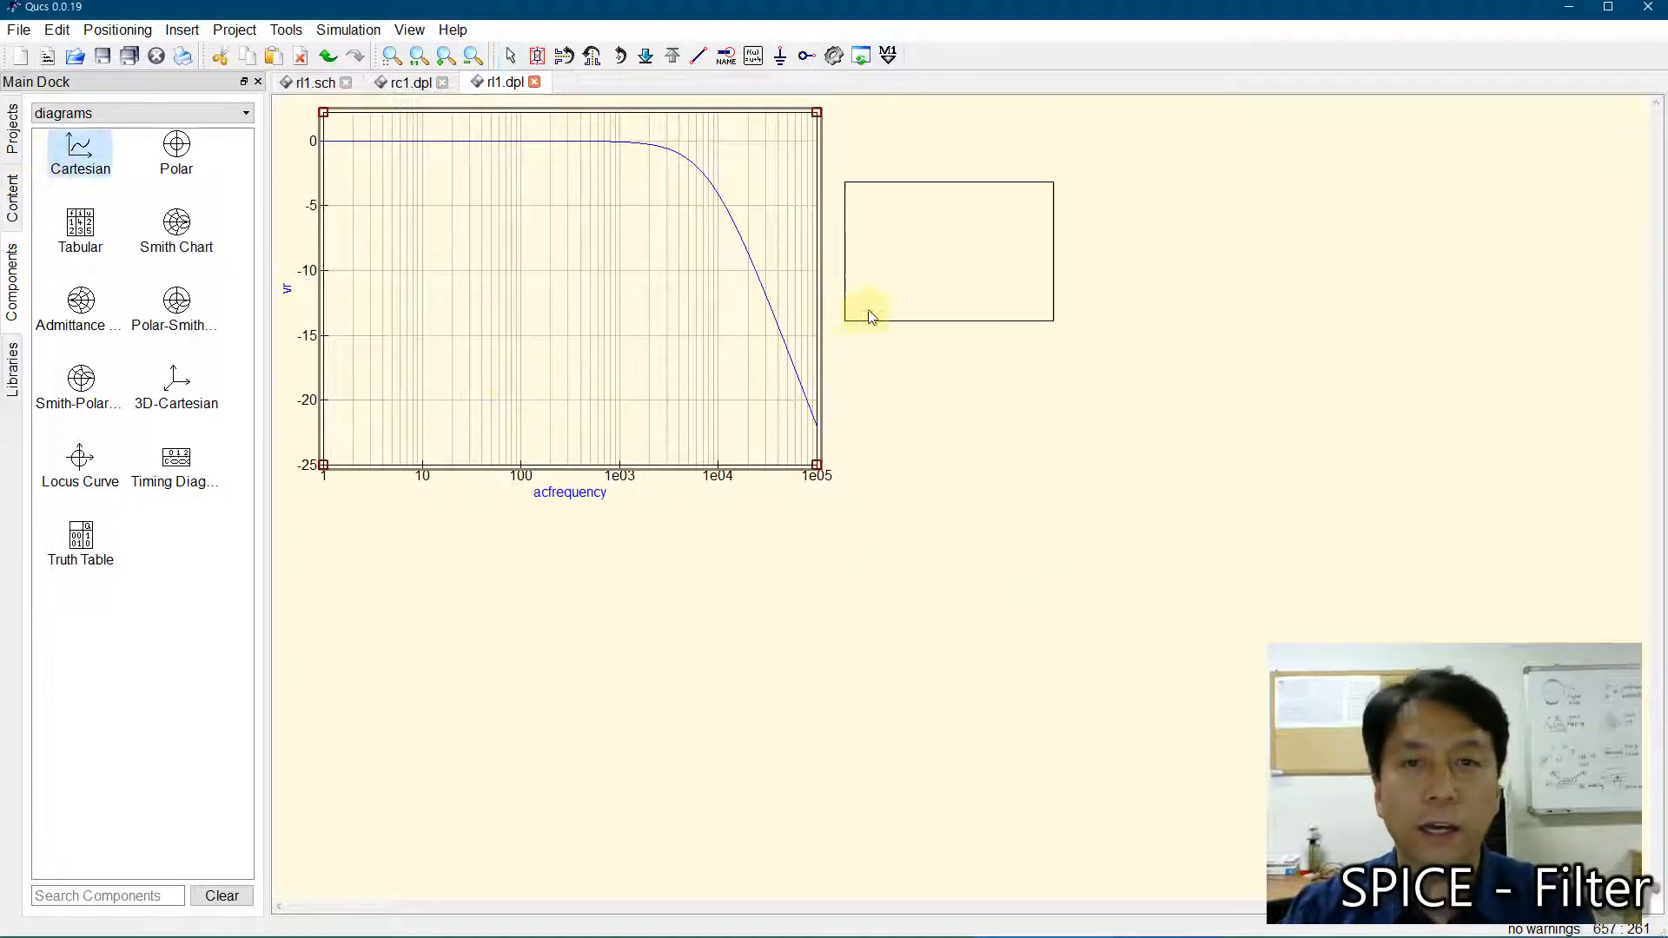
click(863, 252)
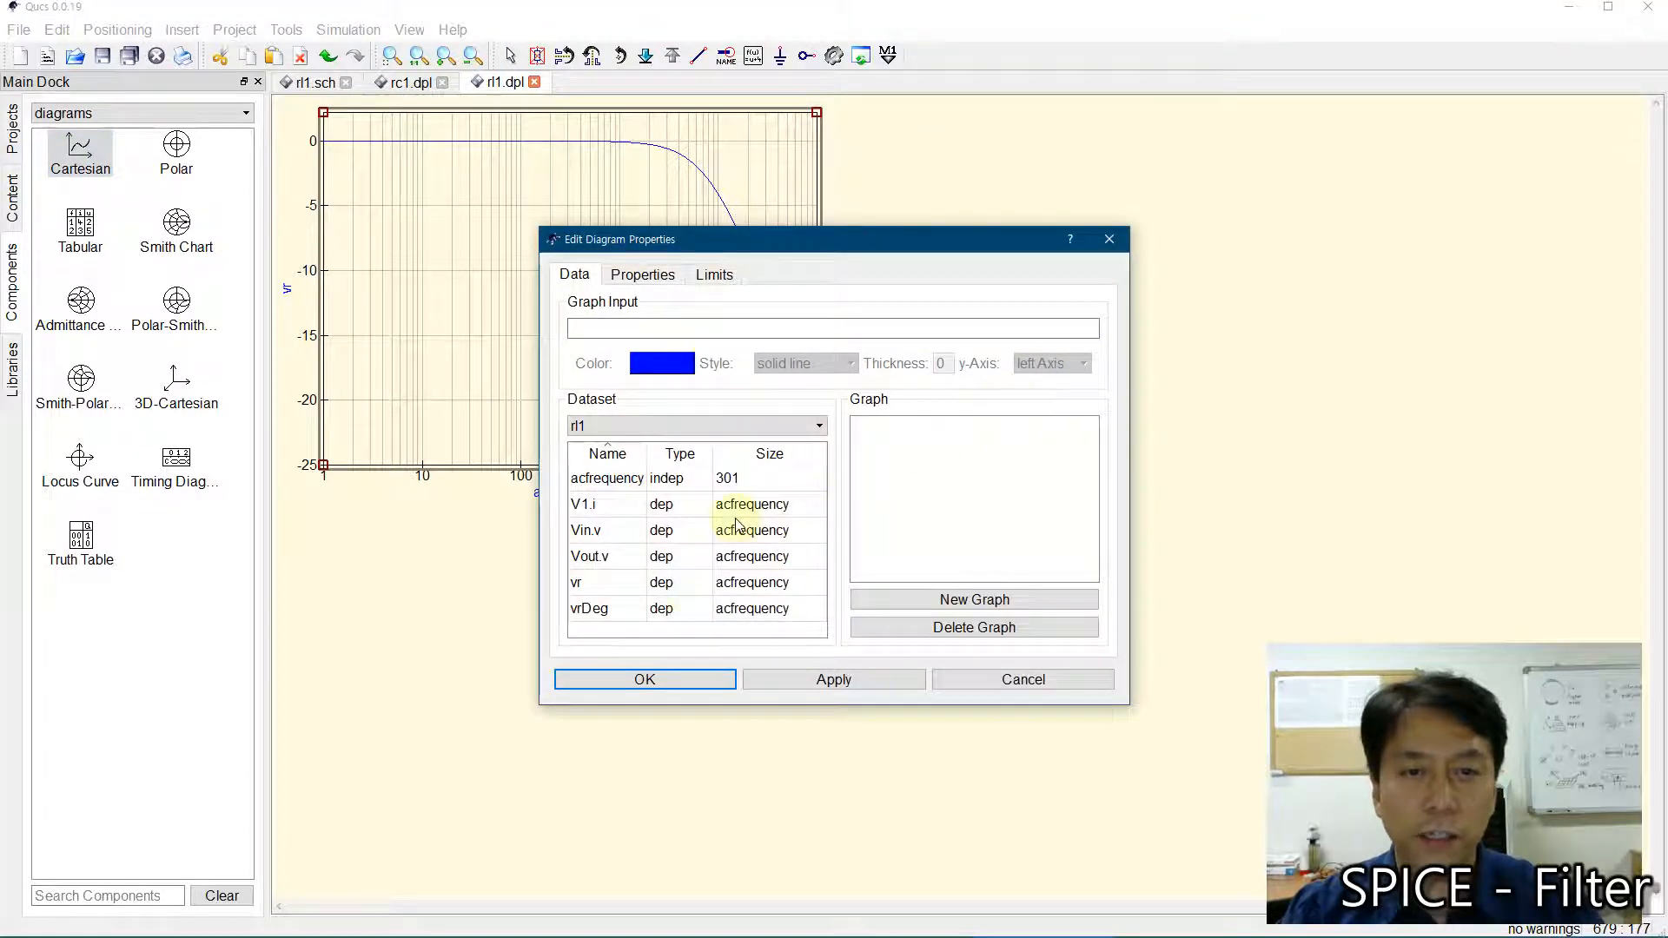
double_click(598, 611)
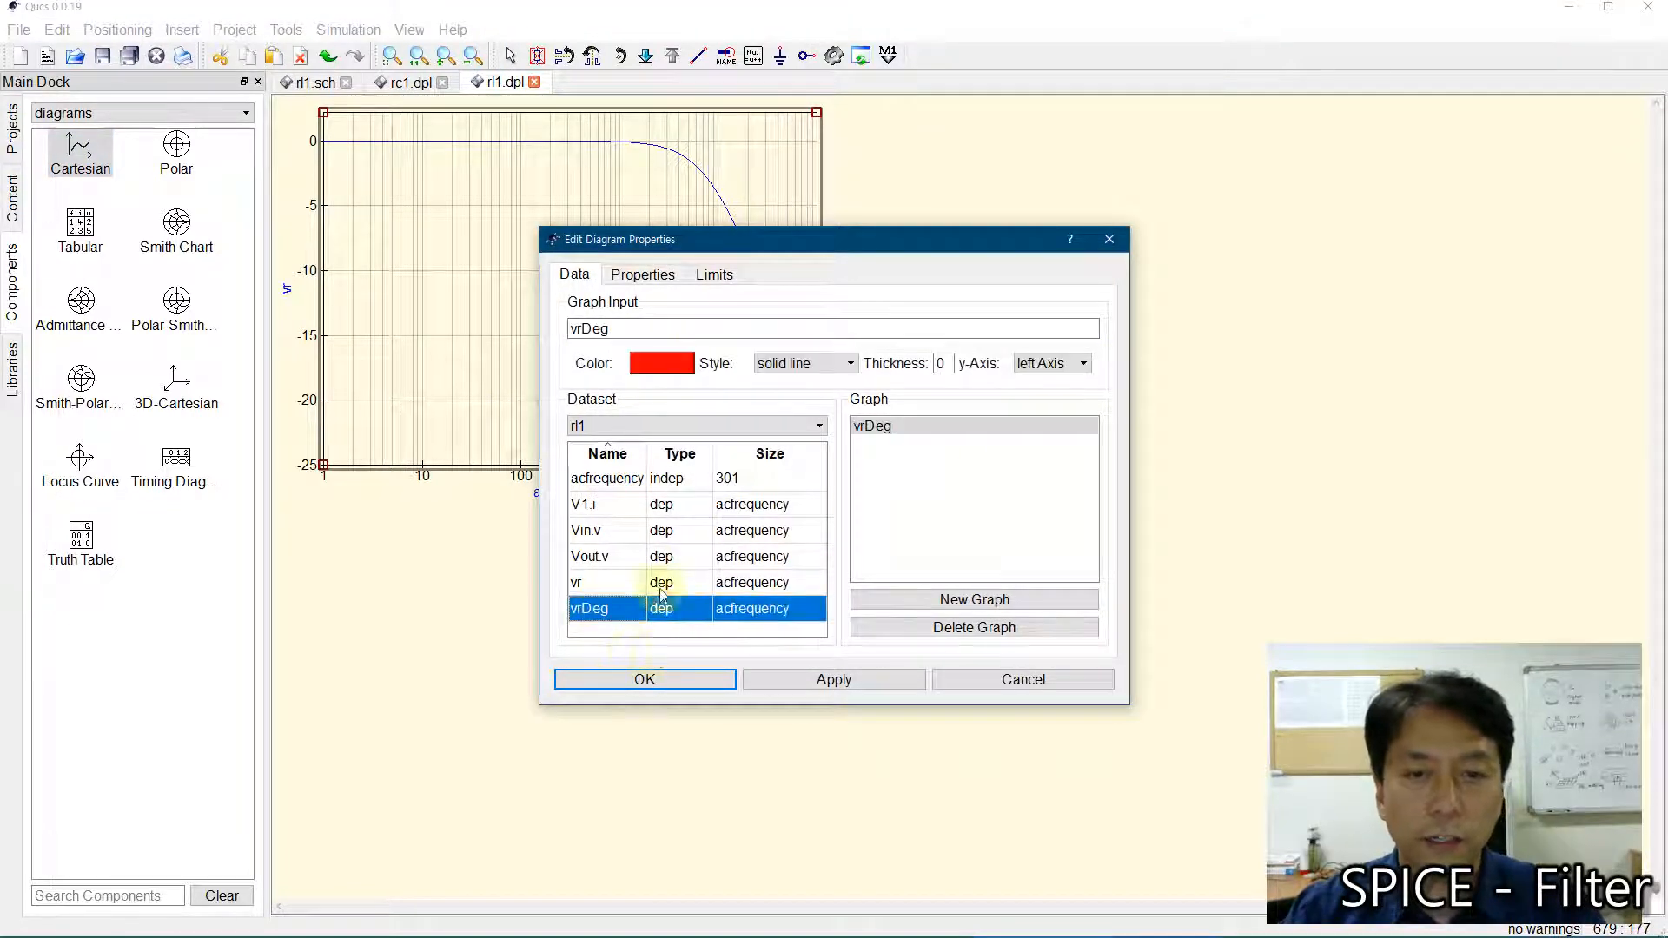
click(642, 275)
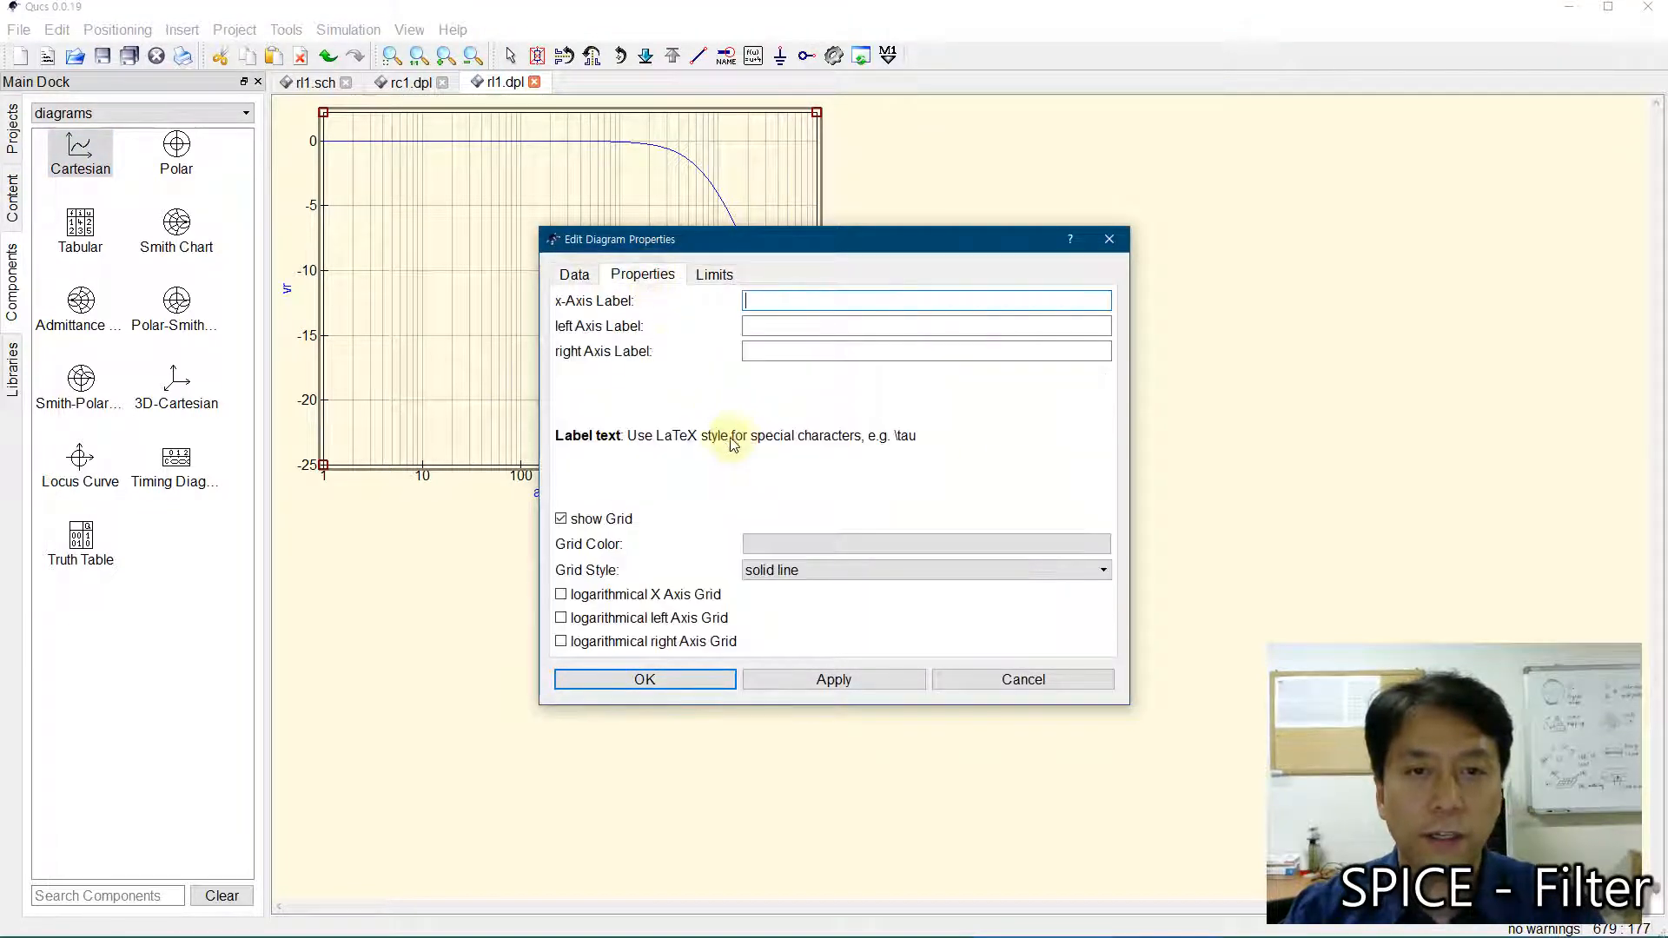
click(561, 594)
click(643, 679)
key(Escape)
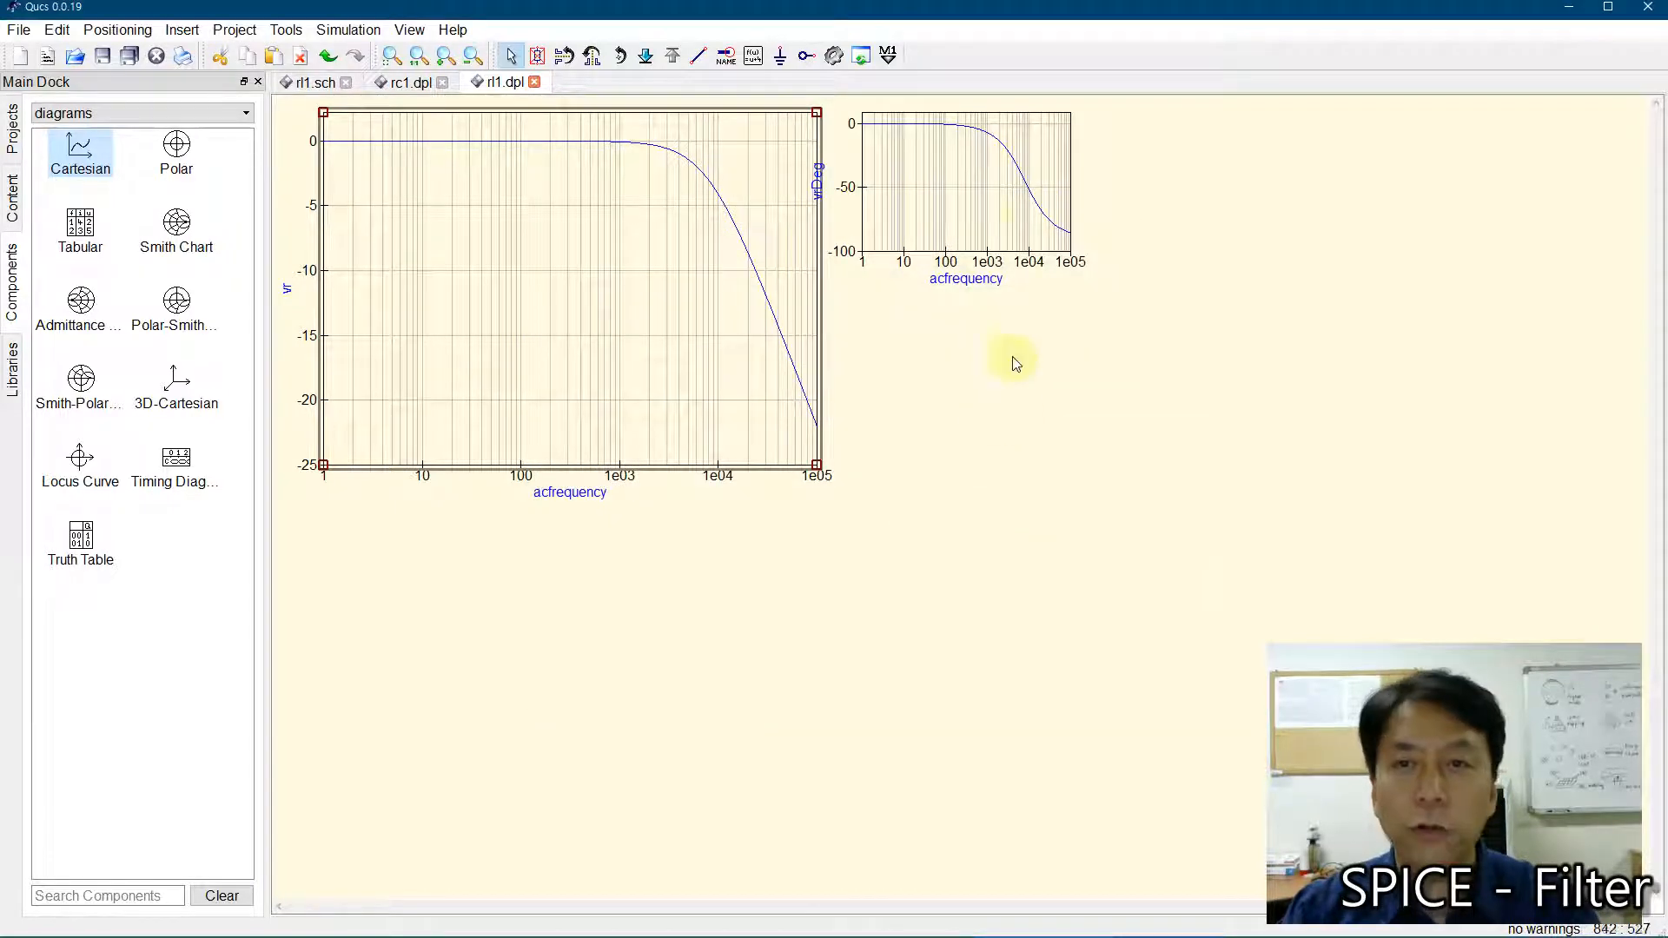
- Enlarge the vrDeg plot to well over twice its width and height and move it slightly away from the vr plot
click(1063, 257)
drag(1069, 253, 1425, 487)
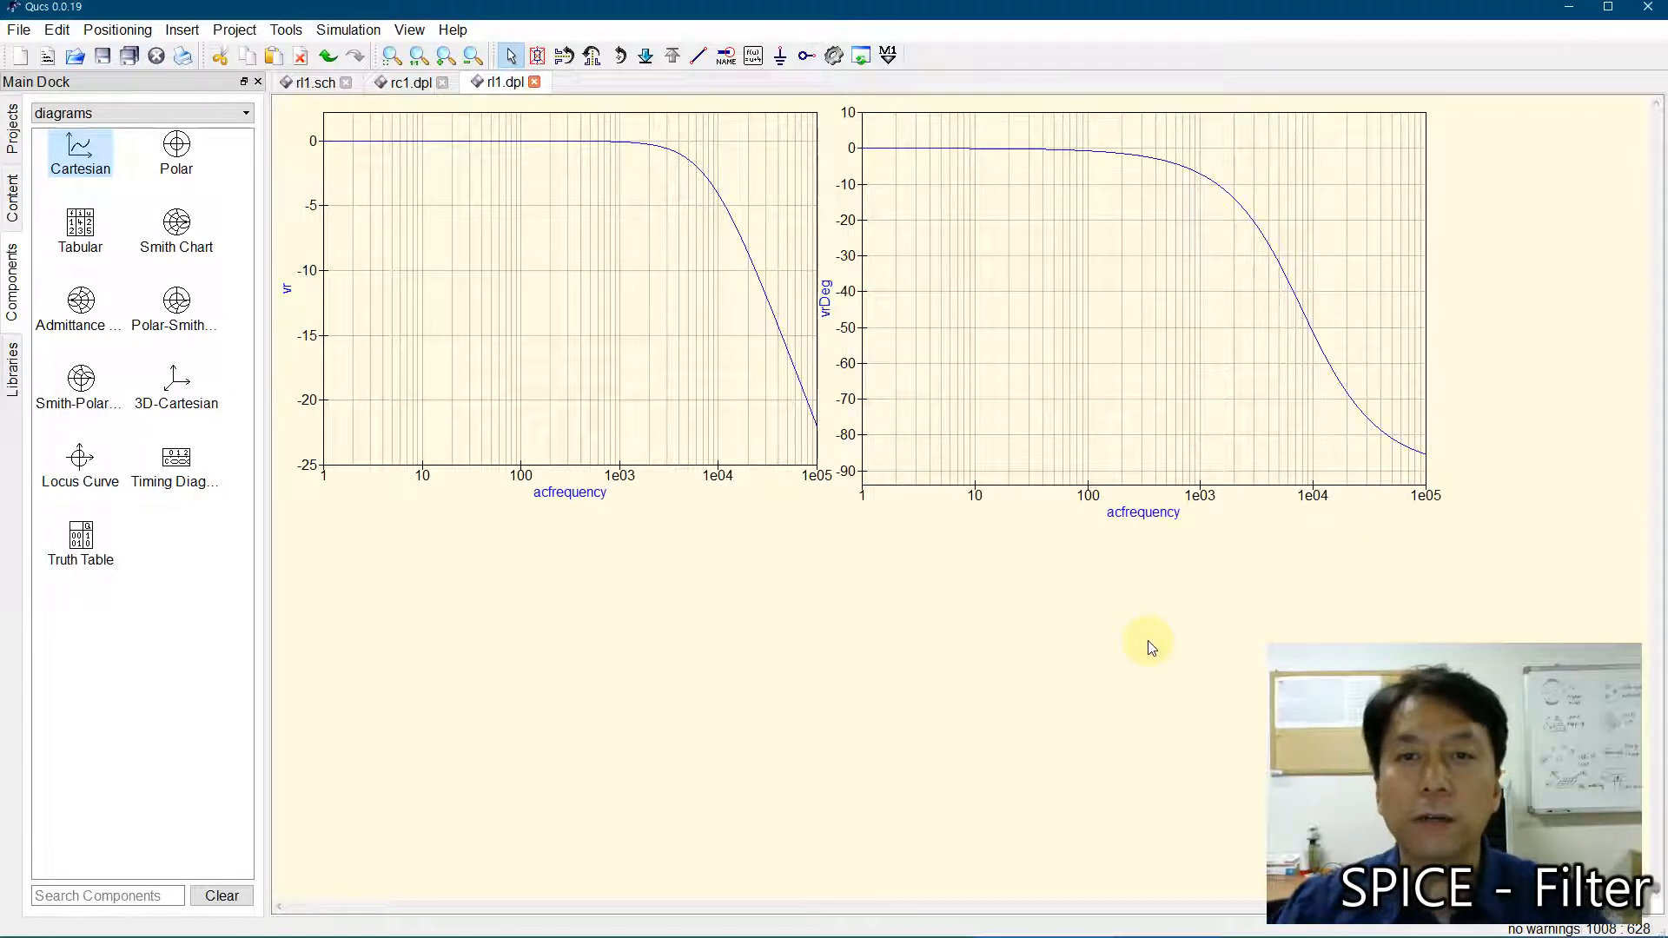
drag(1121, 335, 1190, 341)
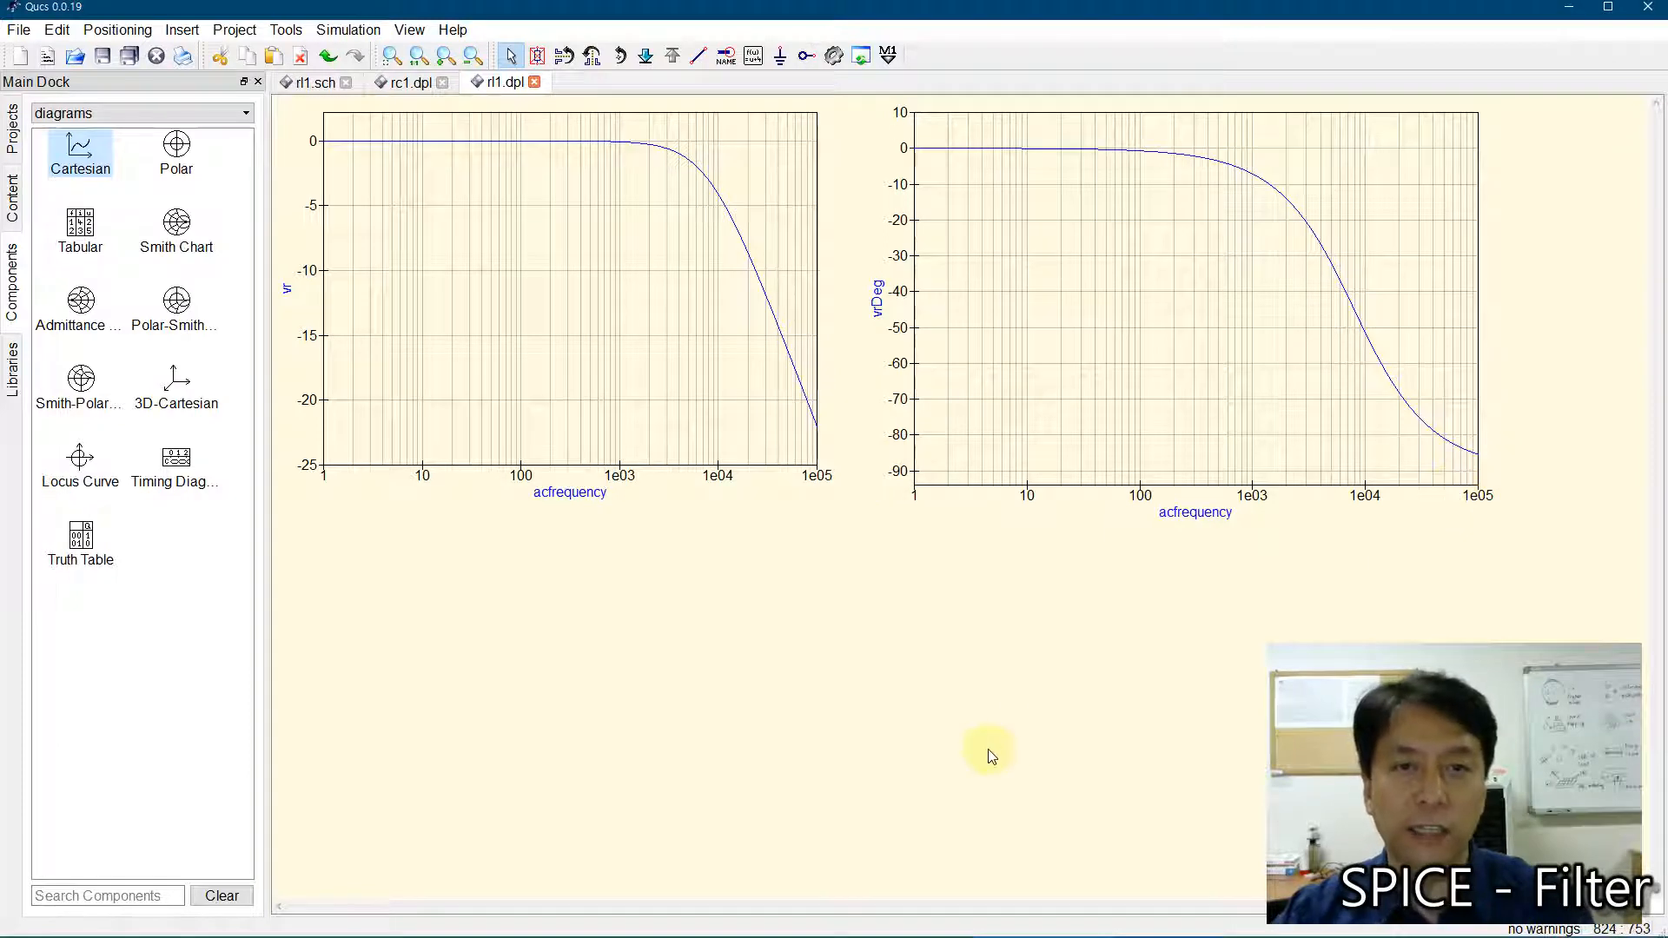
- Insert a tabular diagram of vr below the vr plot and enlarge it to show about twice as many rows
click(77, 248)
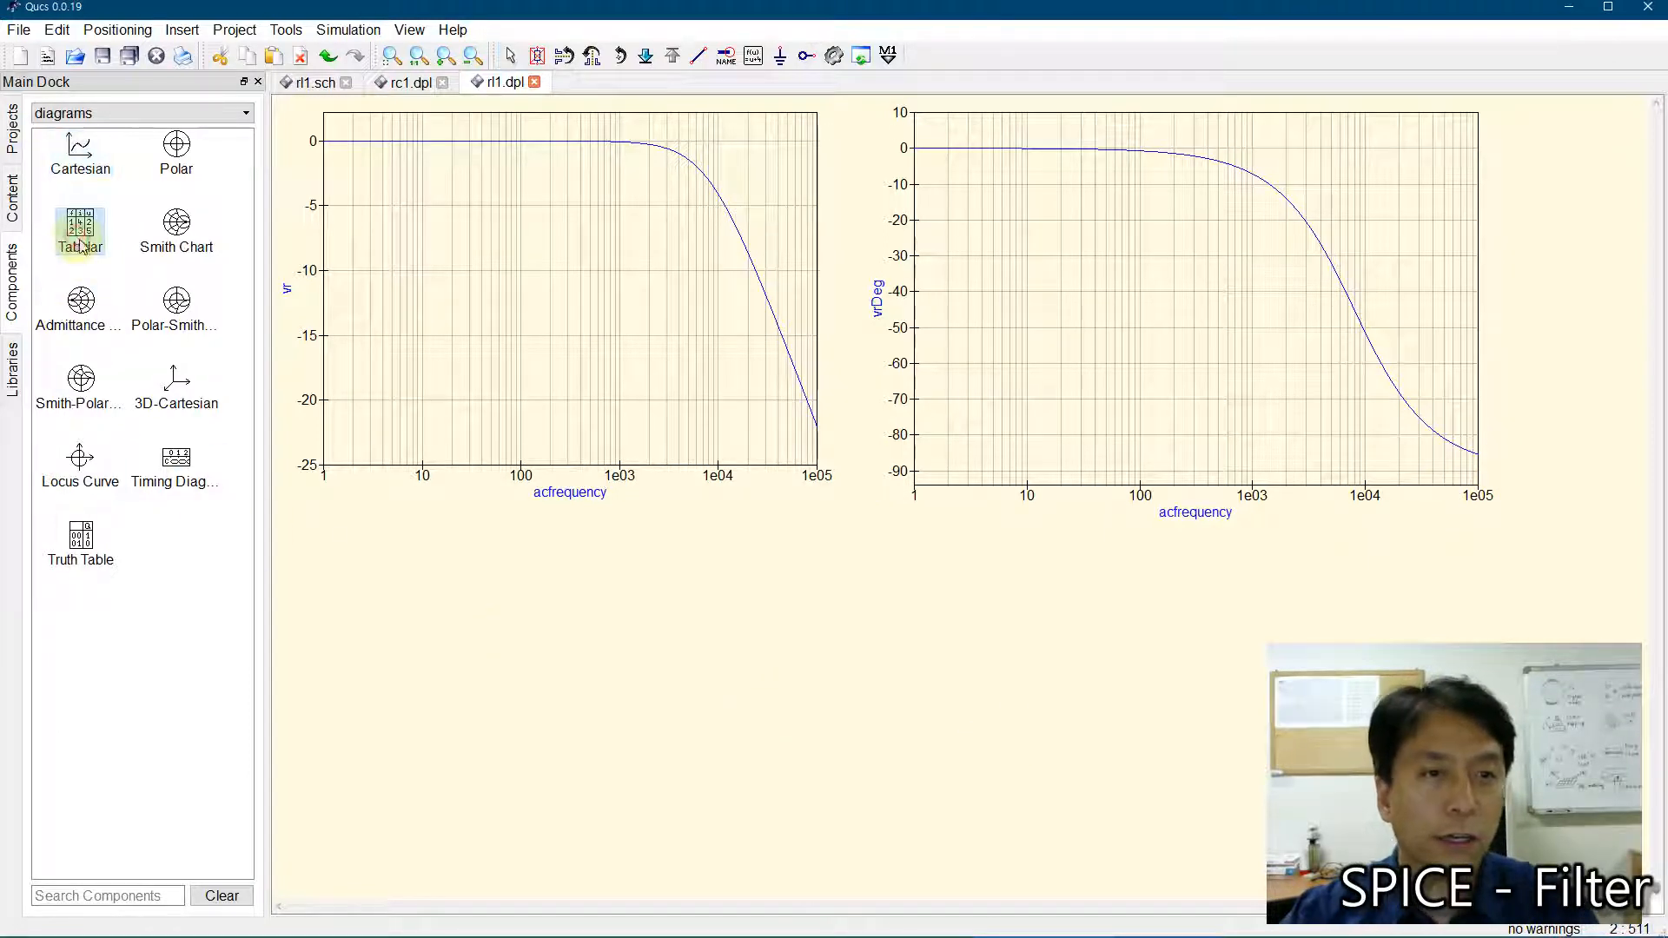
click(322, 697)
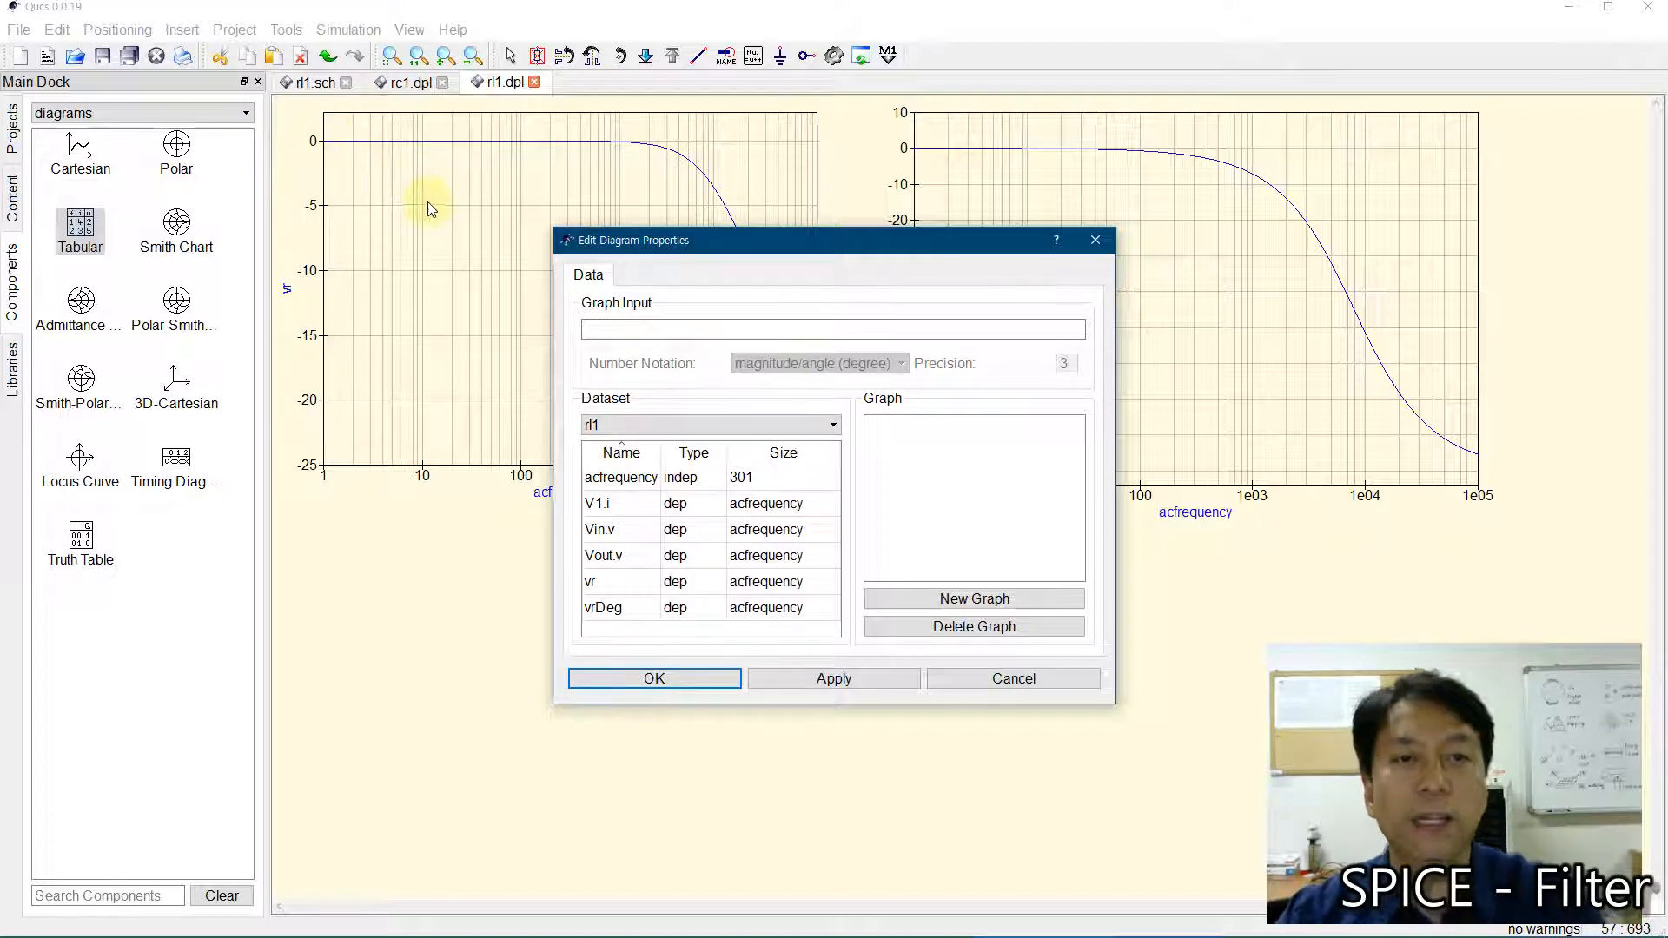
double_click(613, 583)
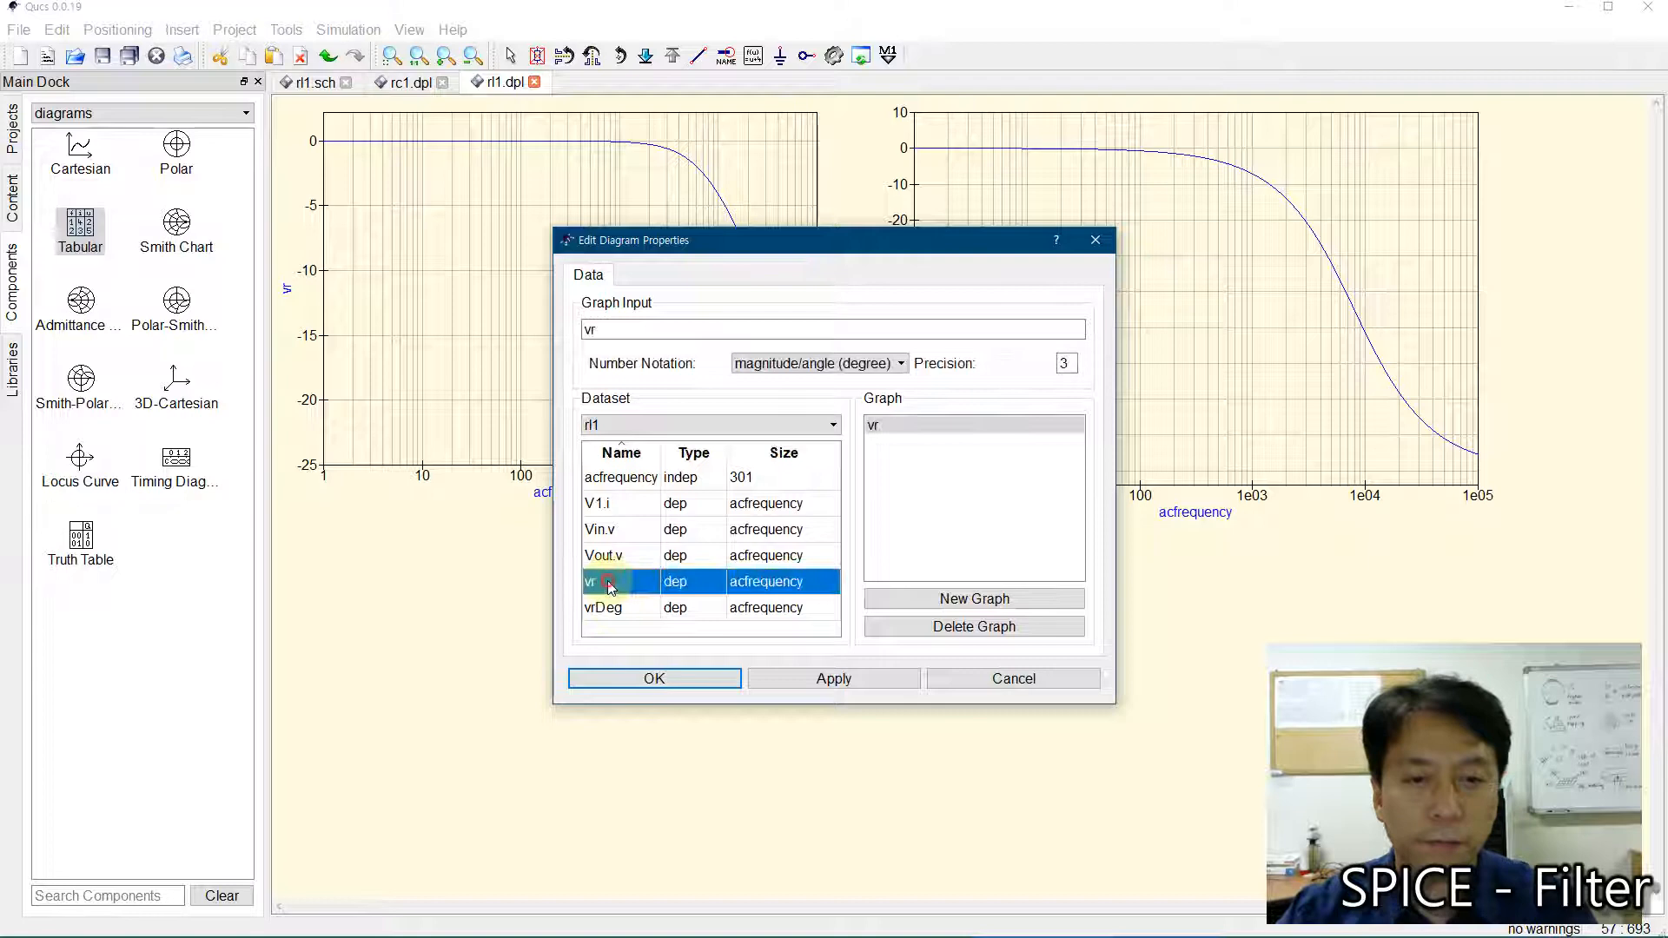
click(663, 679)
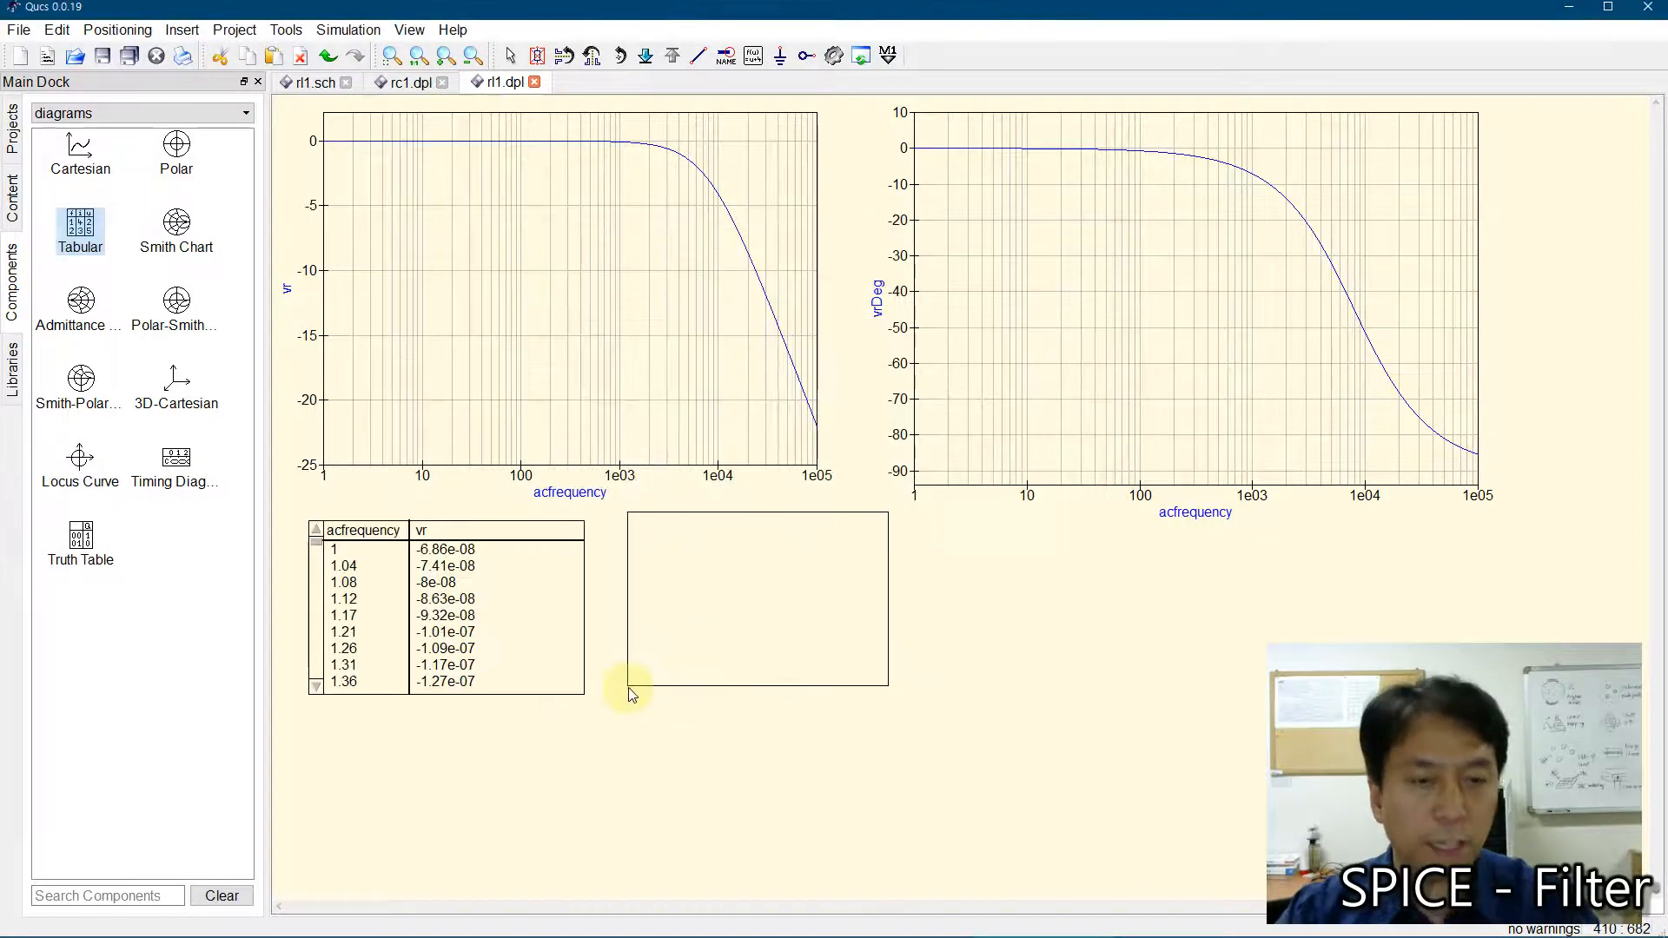
key(Escape)
click(508, 634)
drag(582, 695, 677, 858)
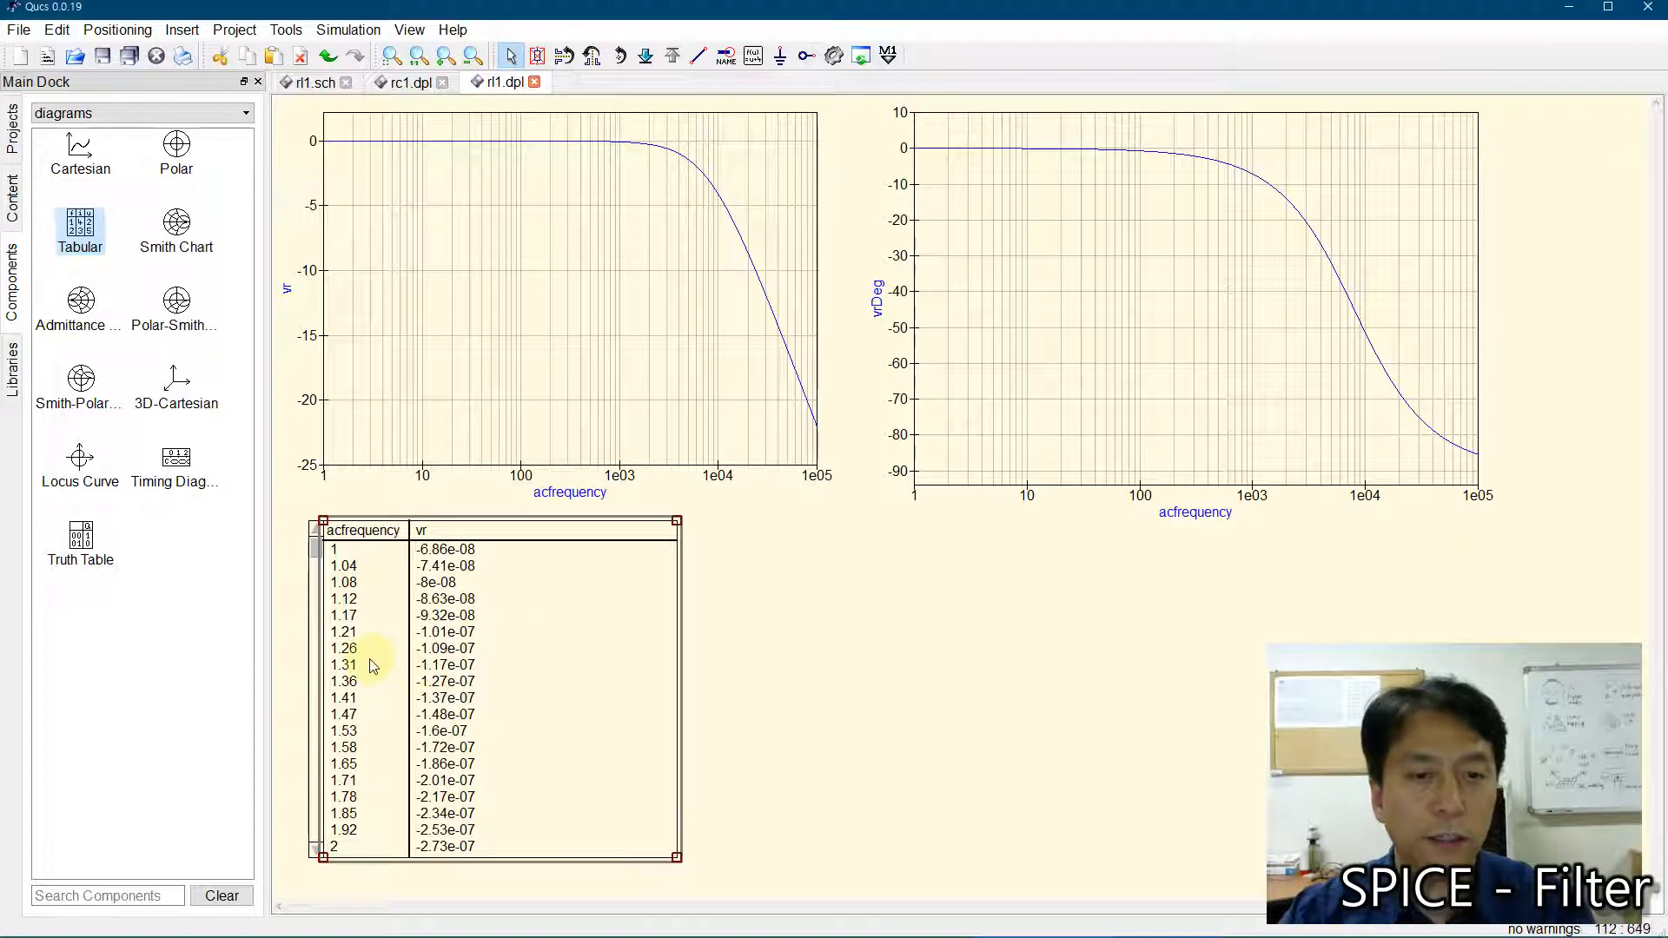
- Examine the vr table for the cutoff frequency at which the low-pass gain reaches -3 dB
click(318, 813)
click(318, 812)
click(318, 812)
click(318, 812)
click(318, 812)
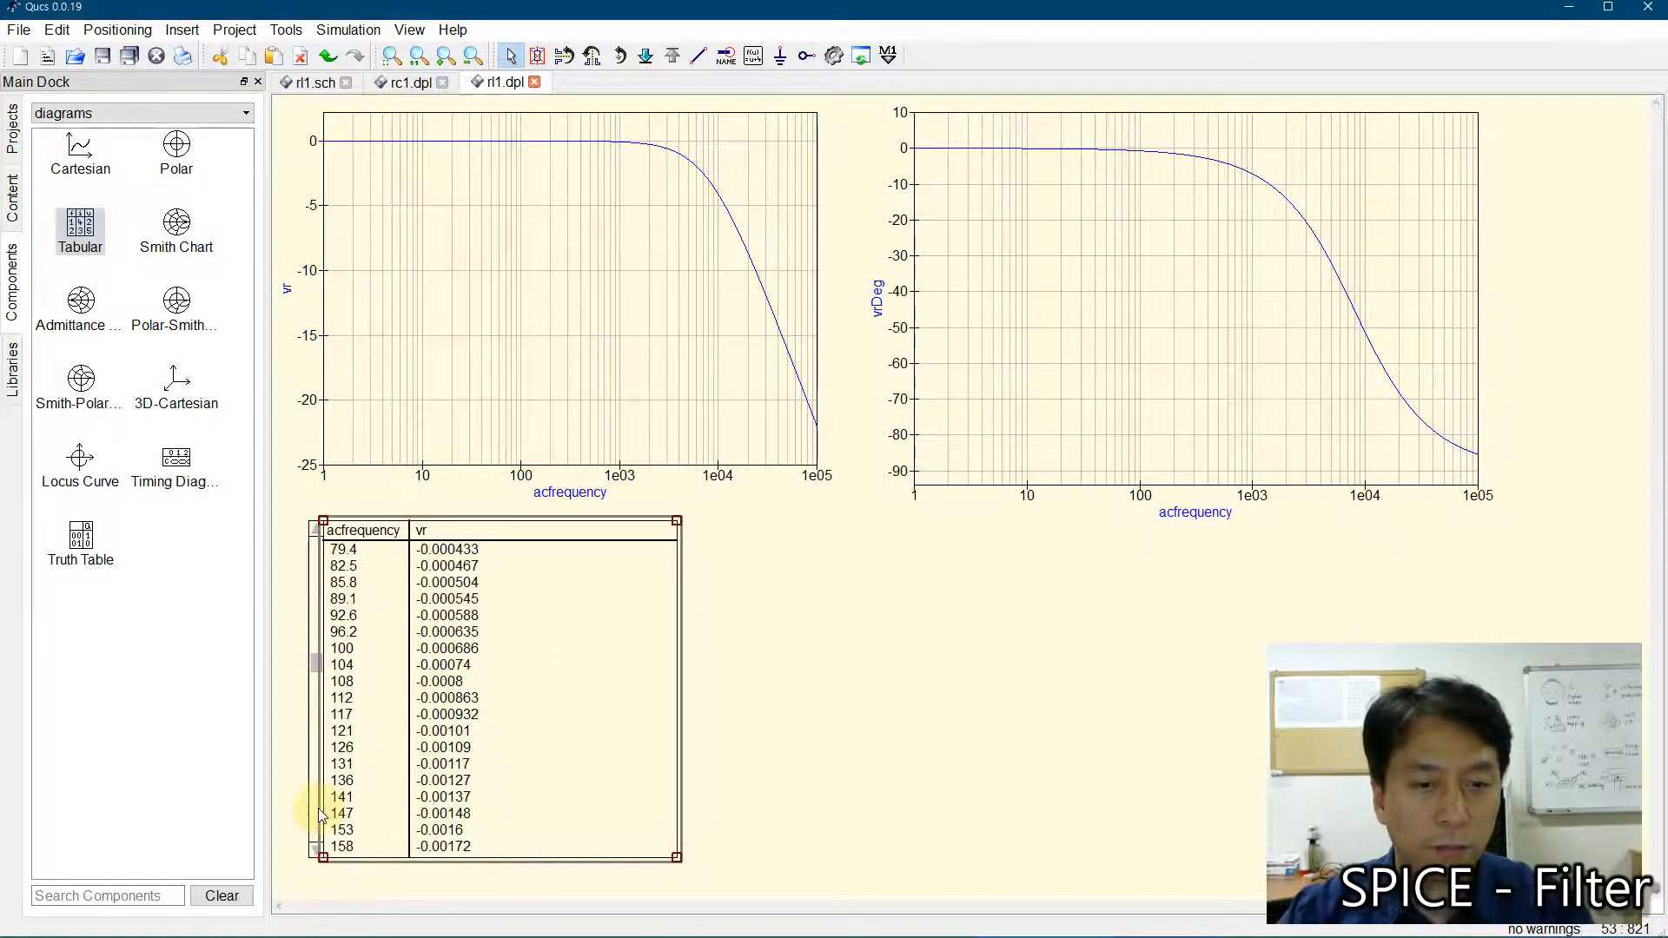
click(318, 812)
click(318, 812)
click(318, 812)
click(318, 813)
click(318, 812)
click(318, 813)
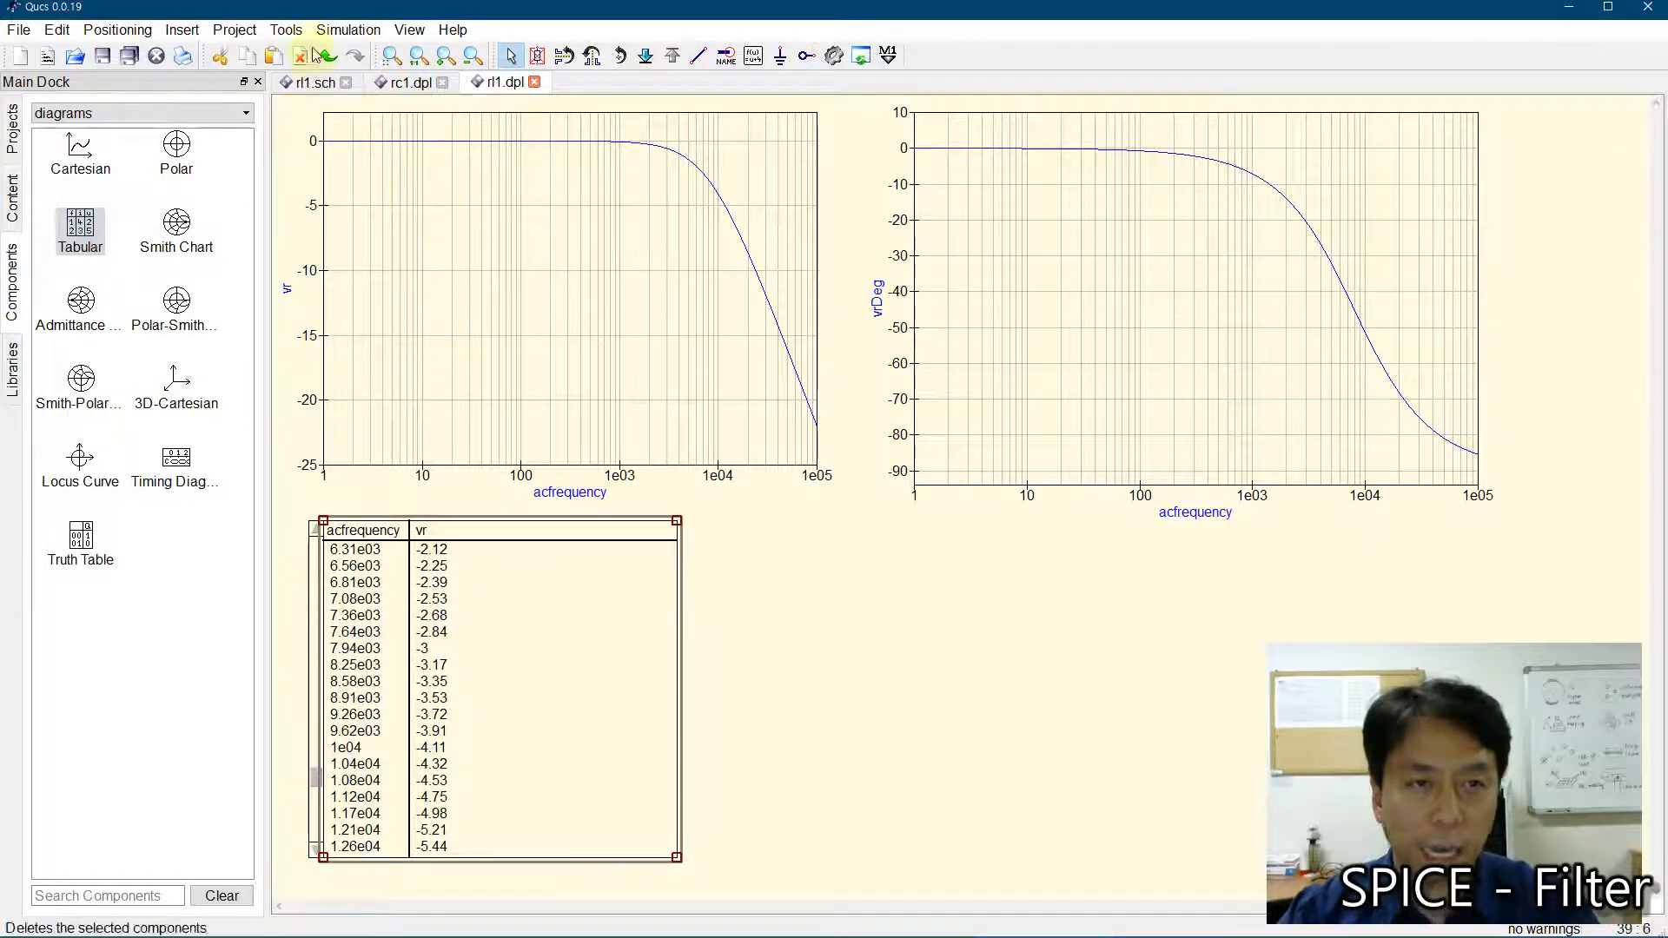
- Close the rc1 data display, saving its changes
click(314, 81)
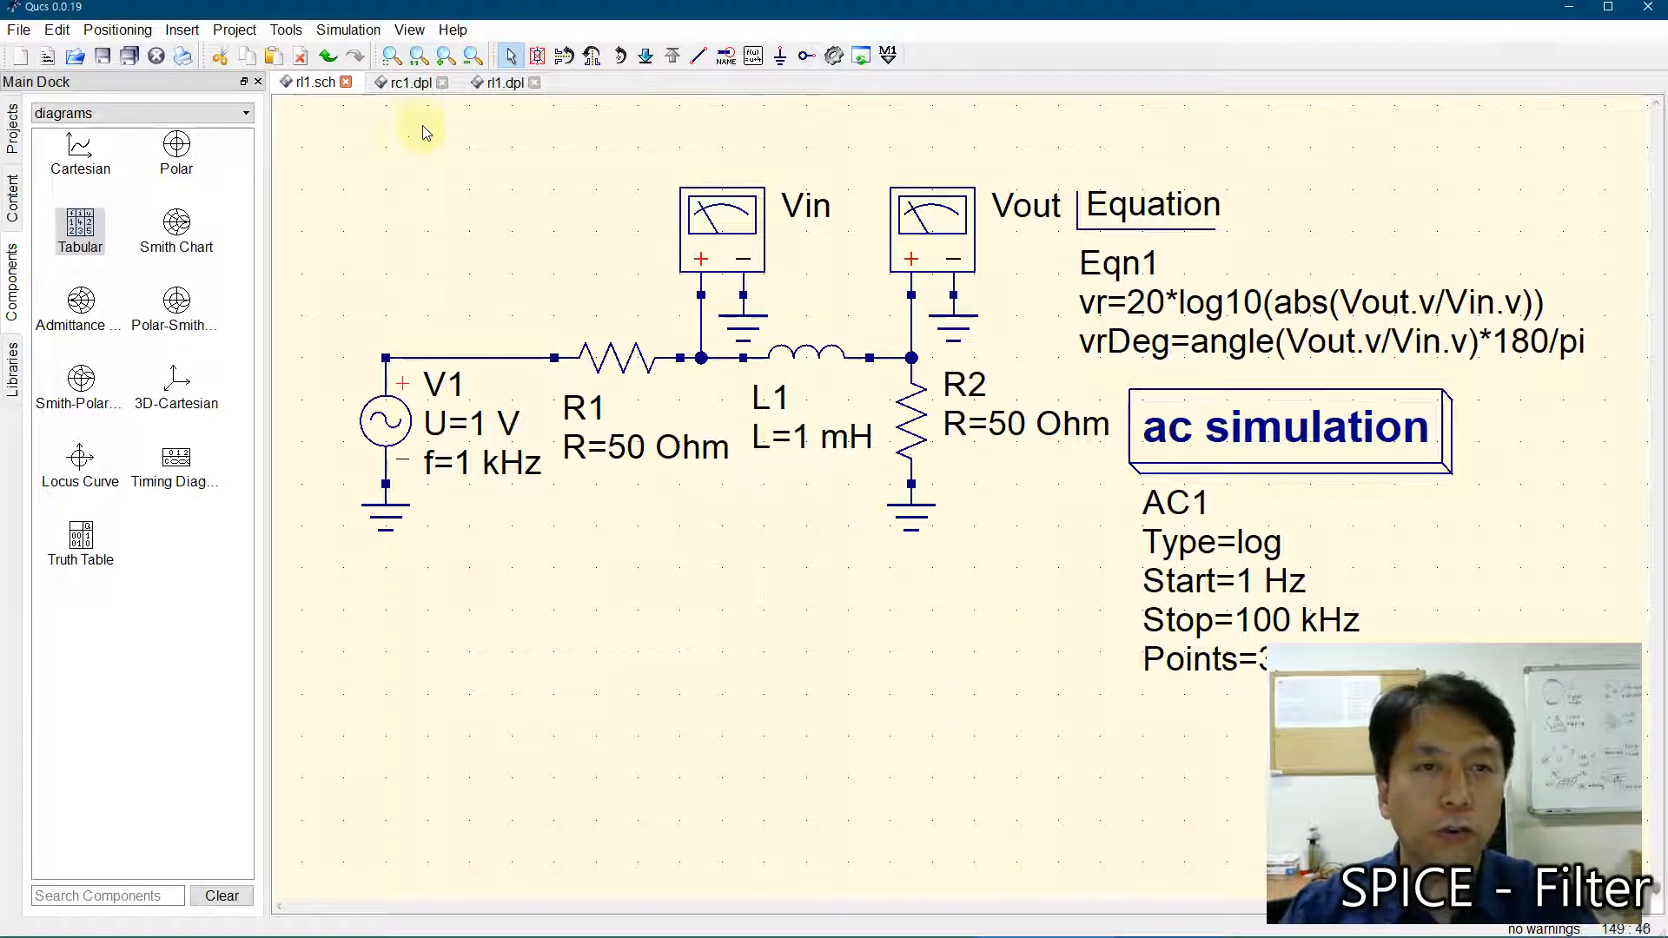
click(442, 82)
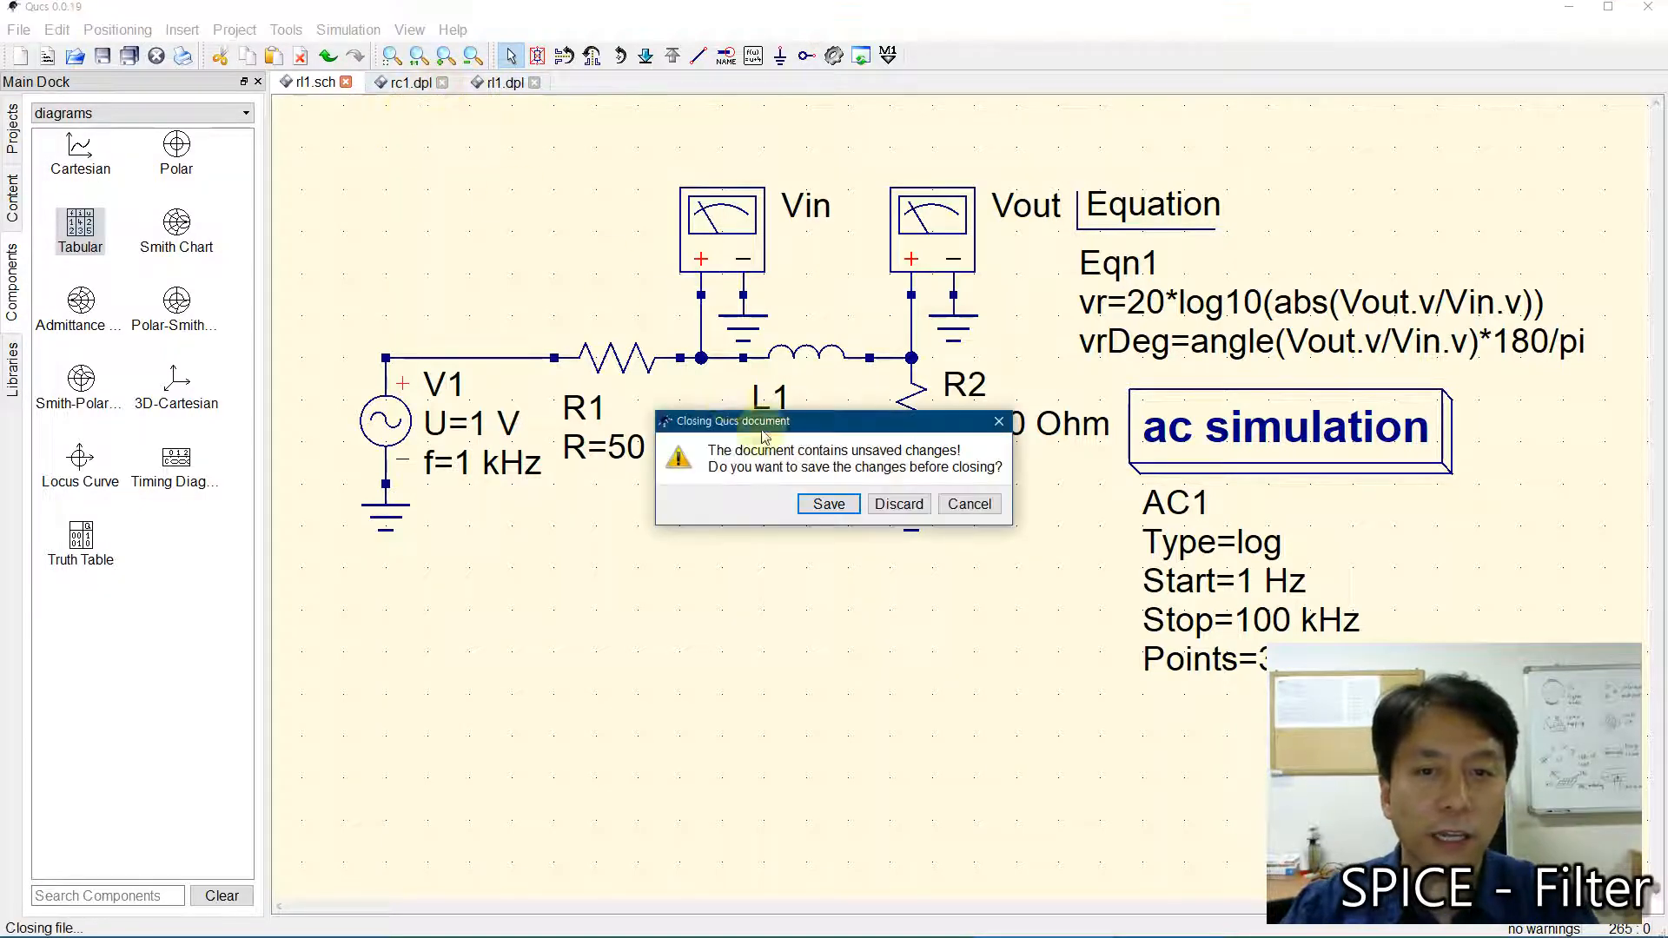
click(822, 499)
key(F2)
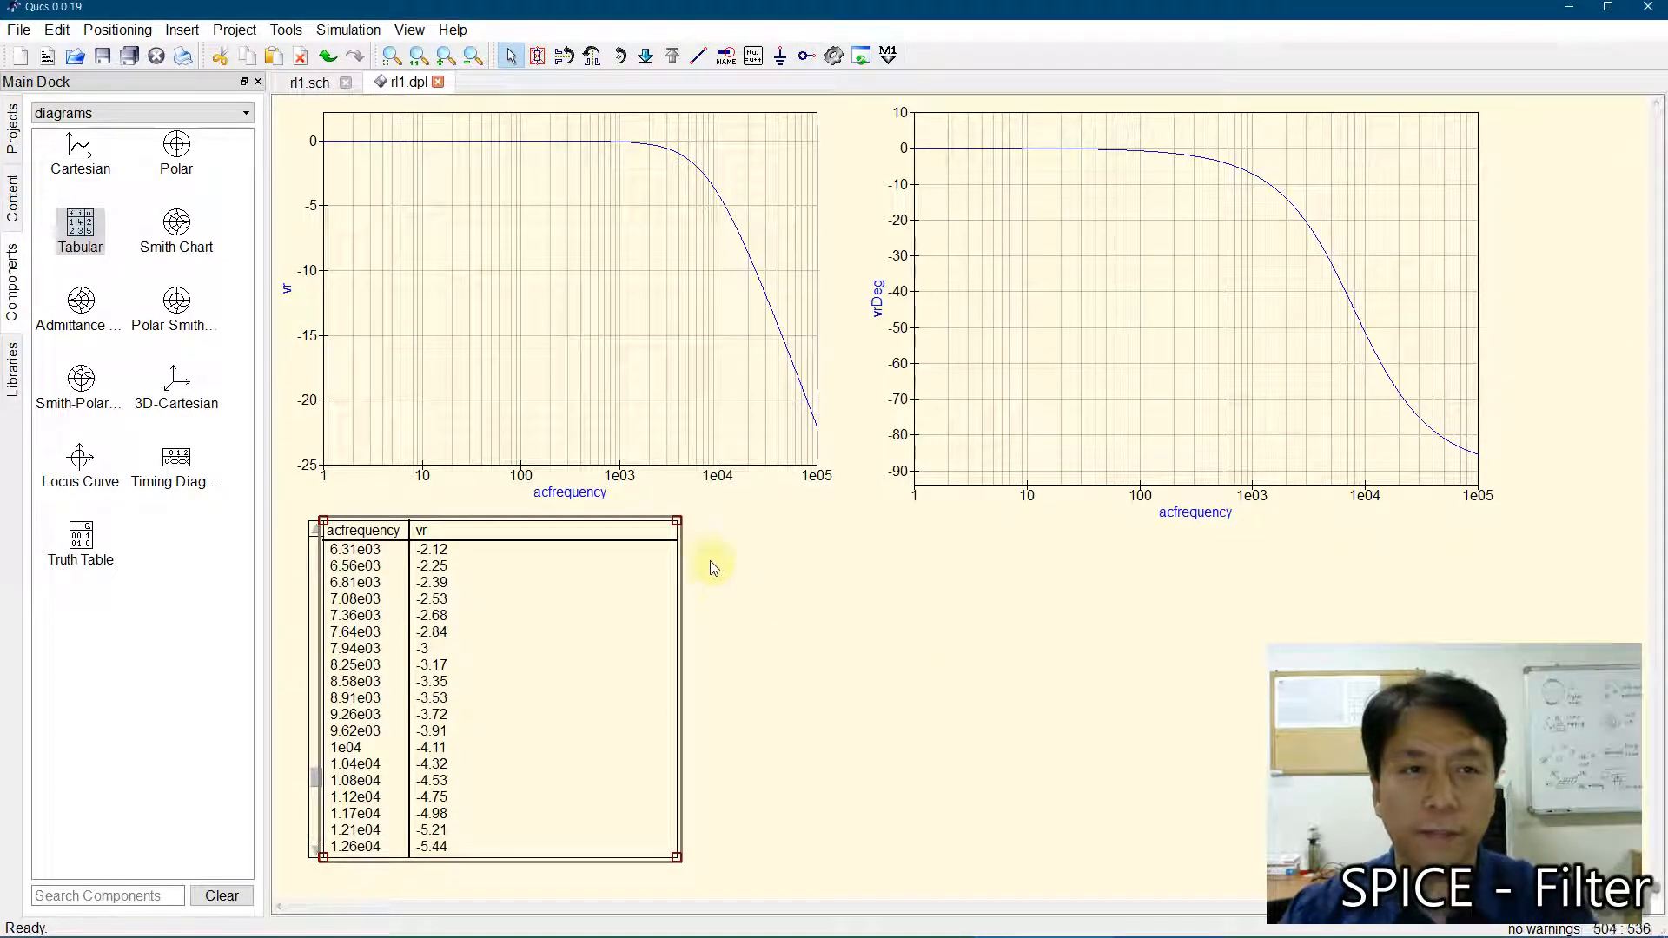
- Cut inductor L1 out of the line between R1 and R2 and paste it in the empty area below the circuit
click(296, 83)
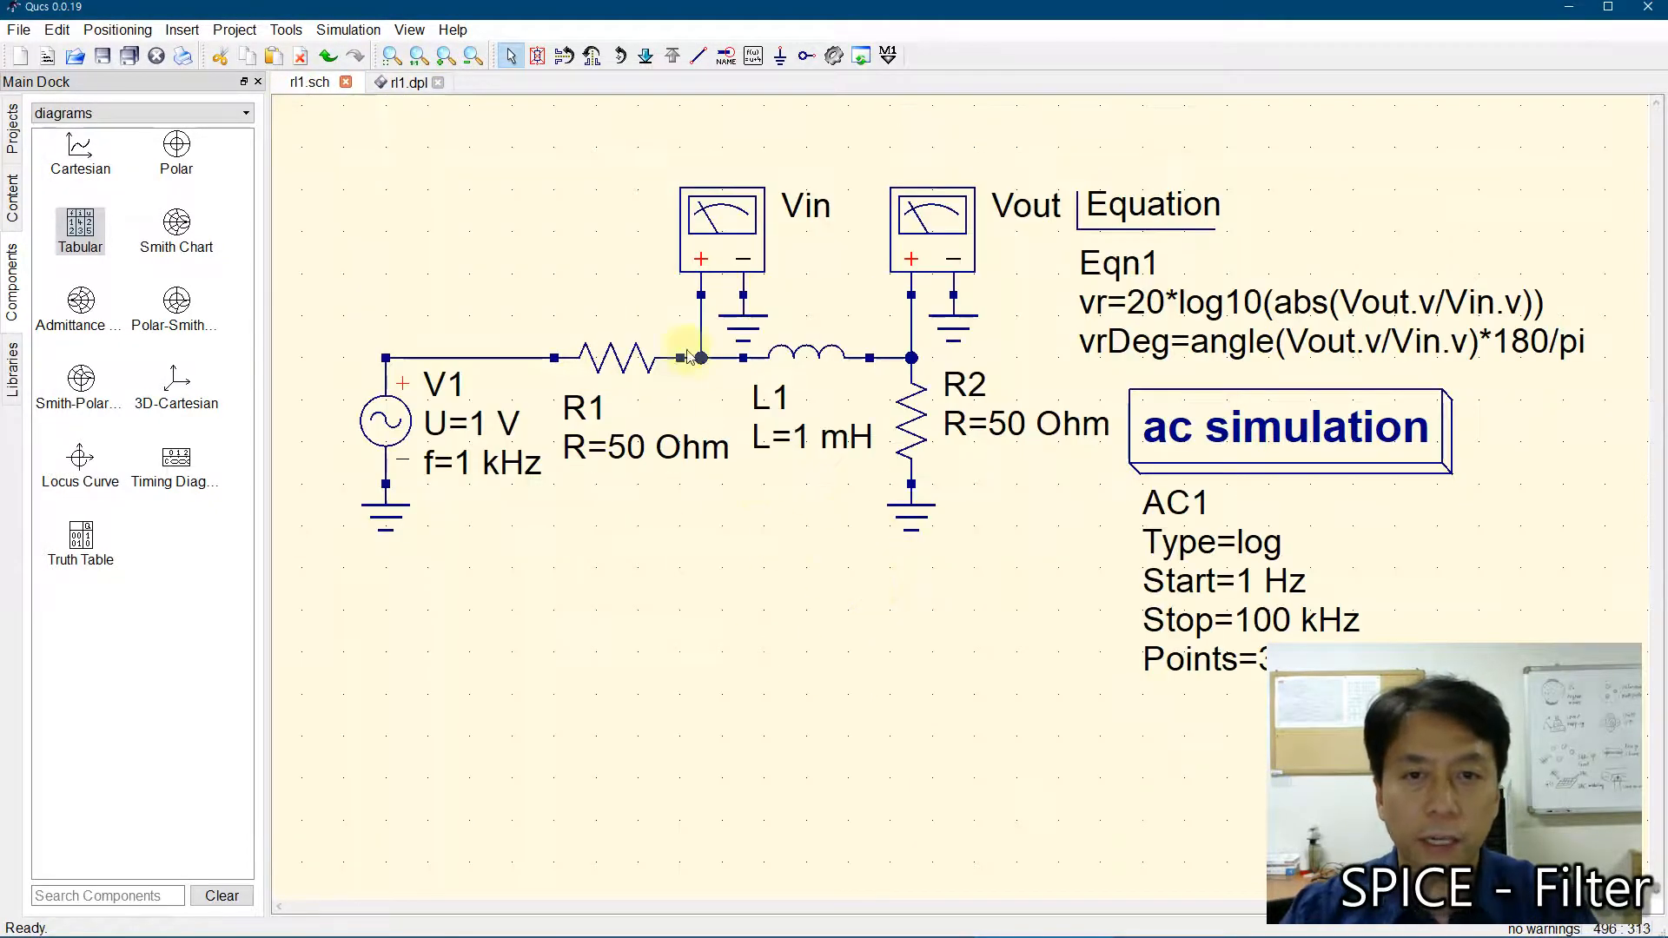
click(825, 364)
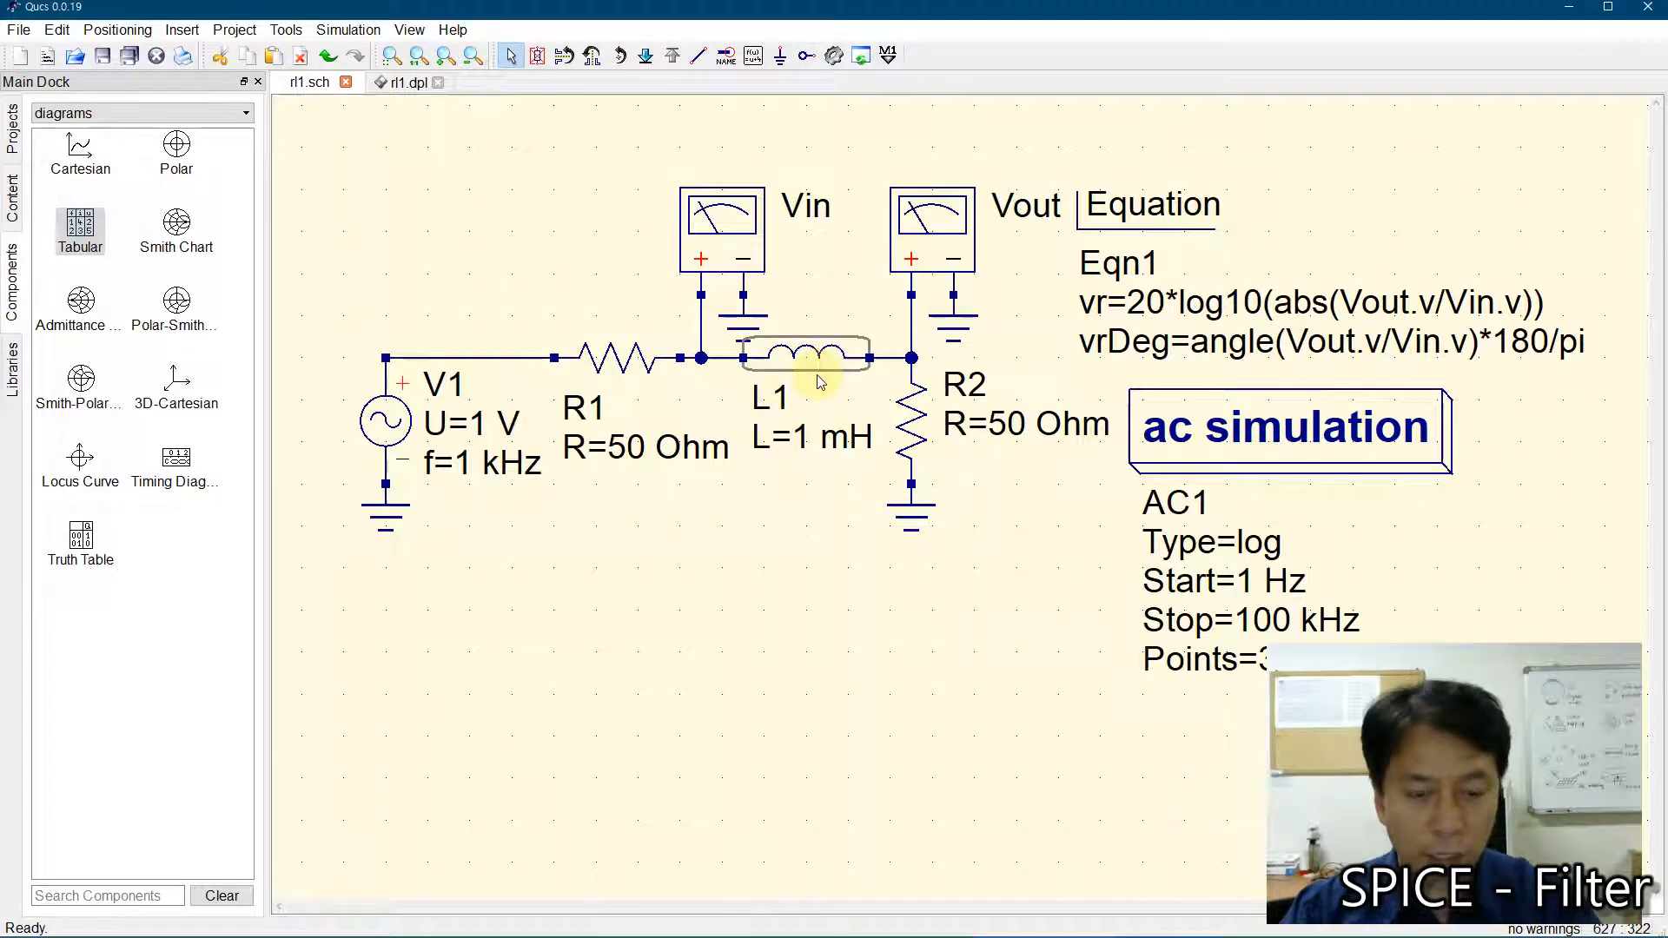
key(ctrl+x)
key(ctrl+v)
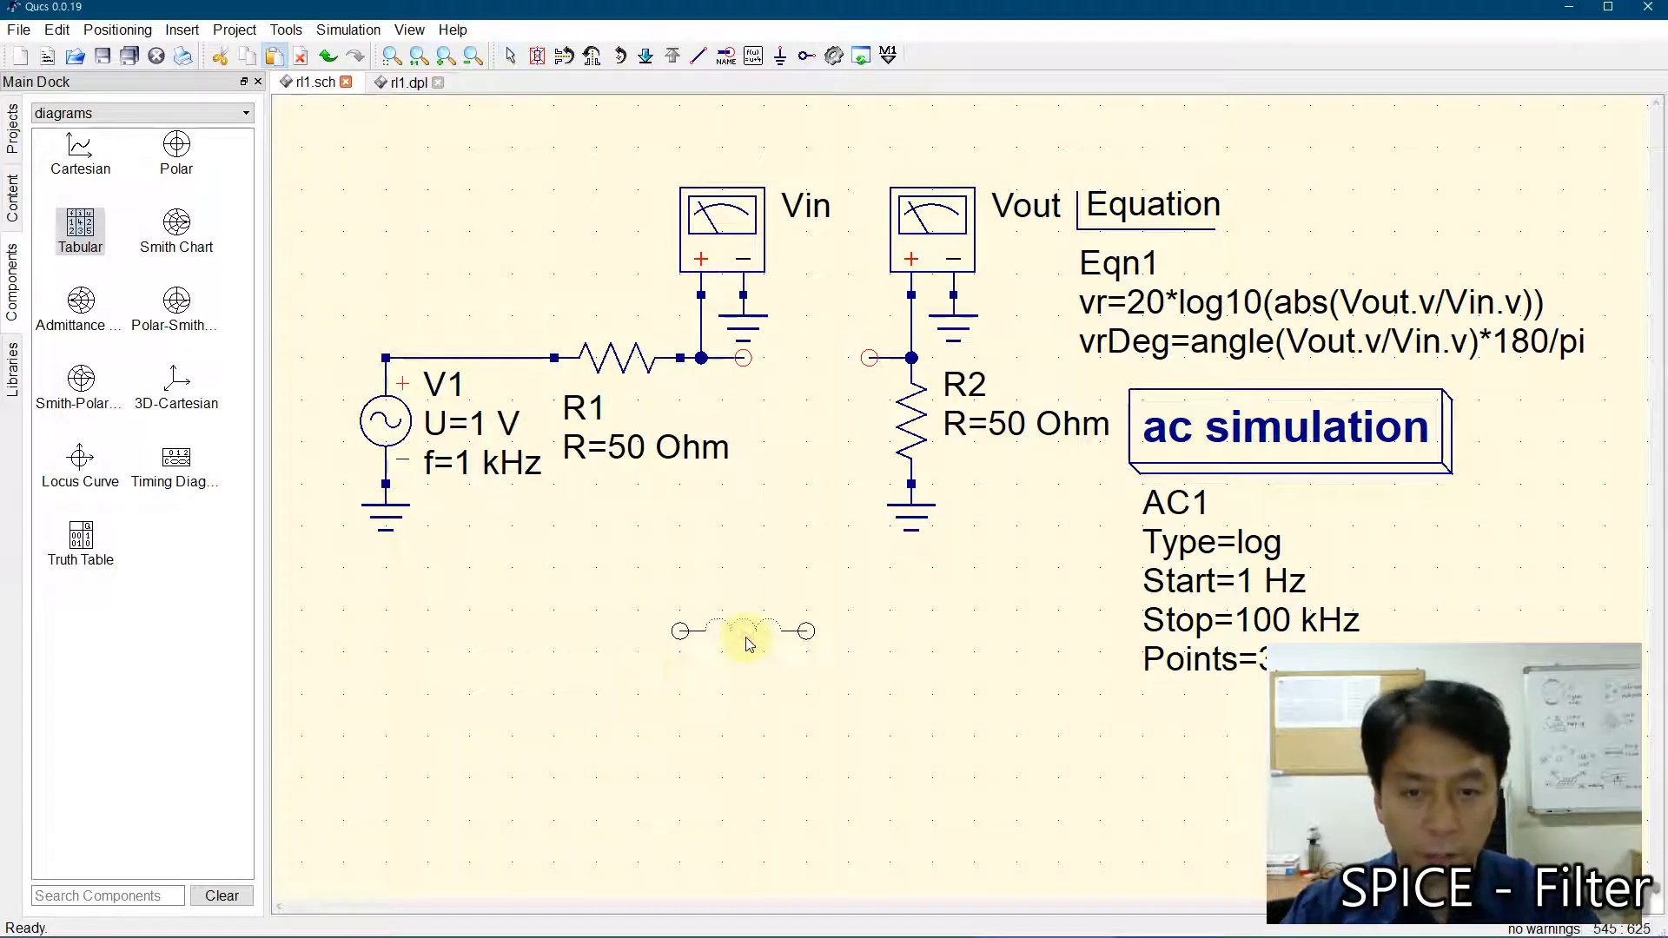
click(749, 644)
key(Escape)
- Rotate inductor L1 to vertical and place it between R1 and R2, level with R2
click(769, 636)
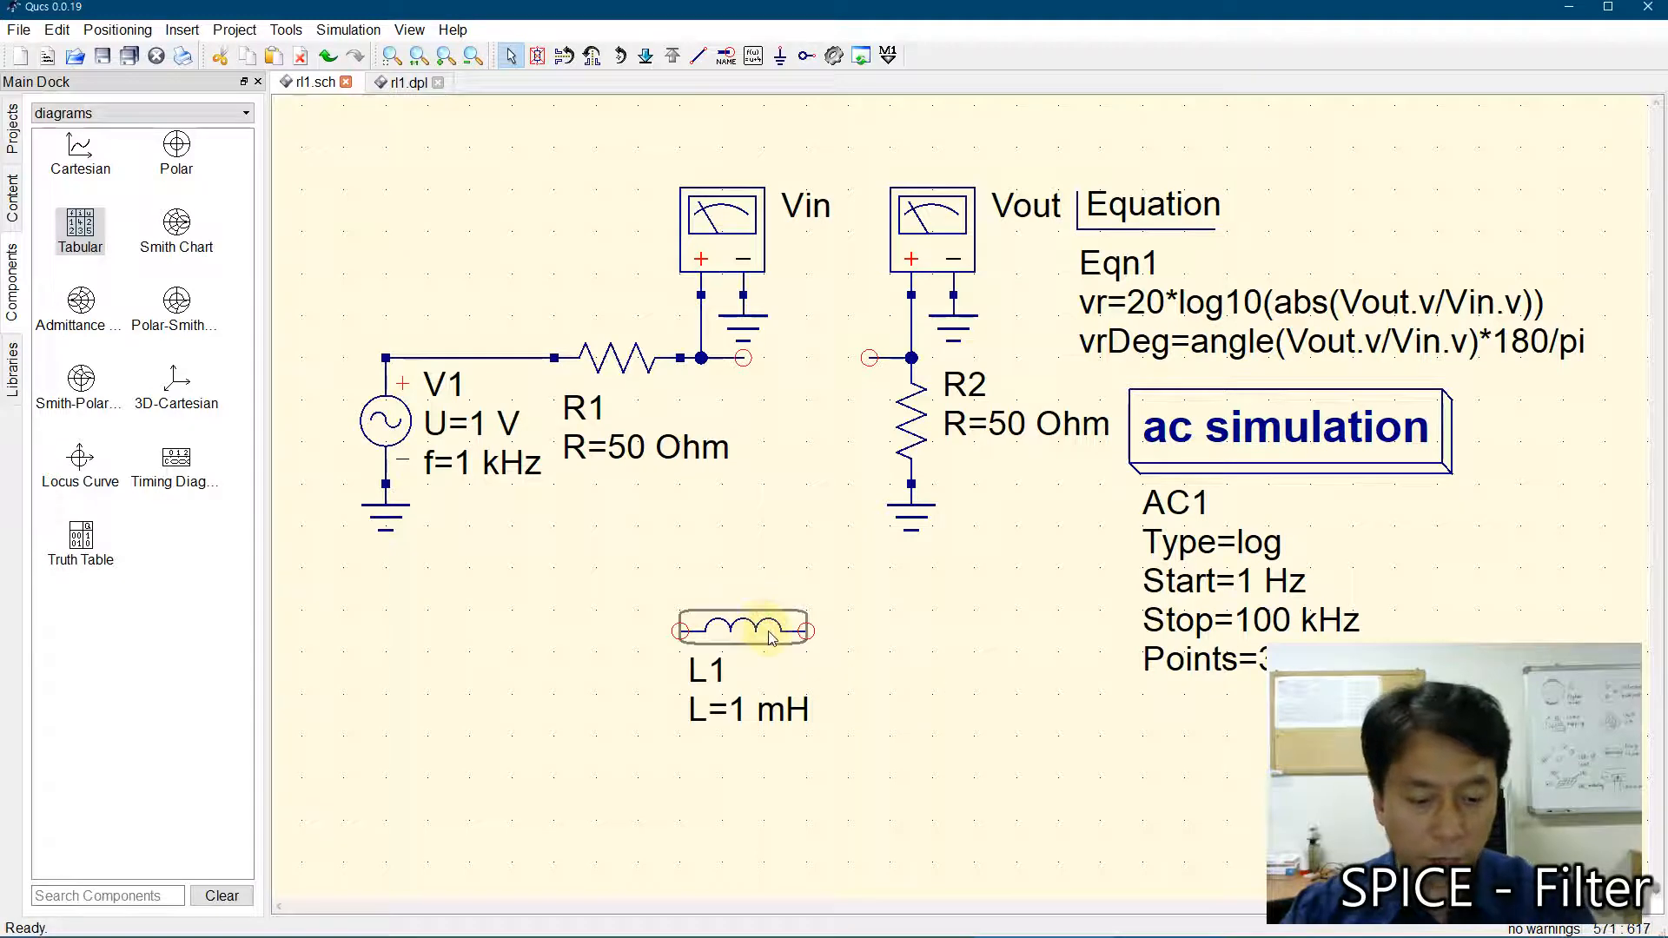
key(ctrl+r)
drag(770, 639, 798, 441)
right_click(803, 447)
click(817, 463)
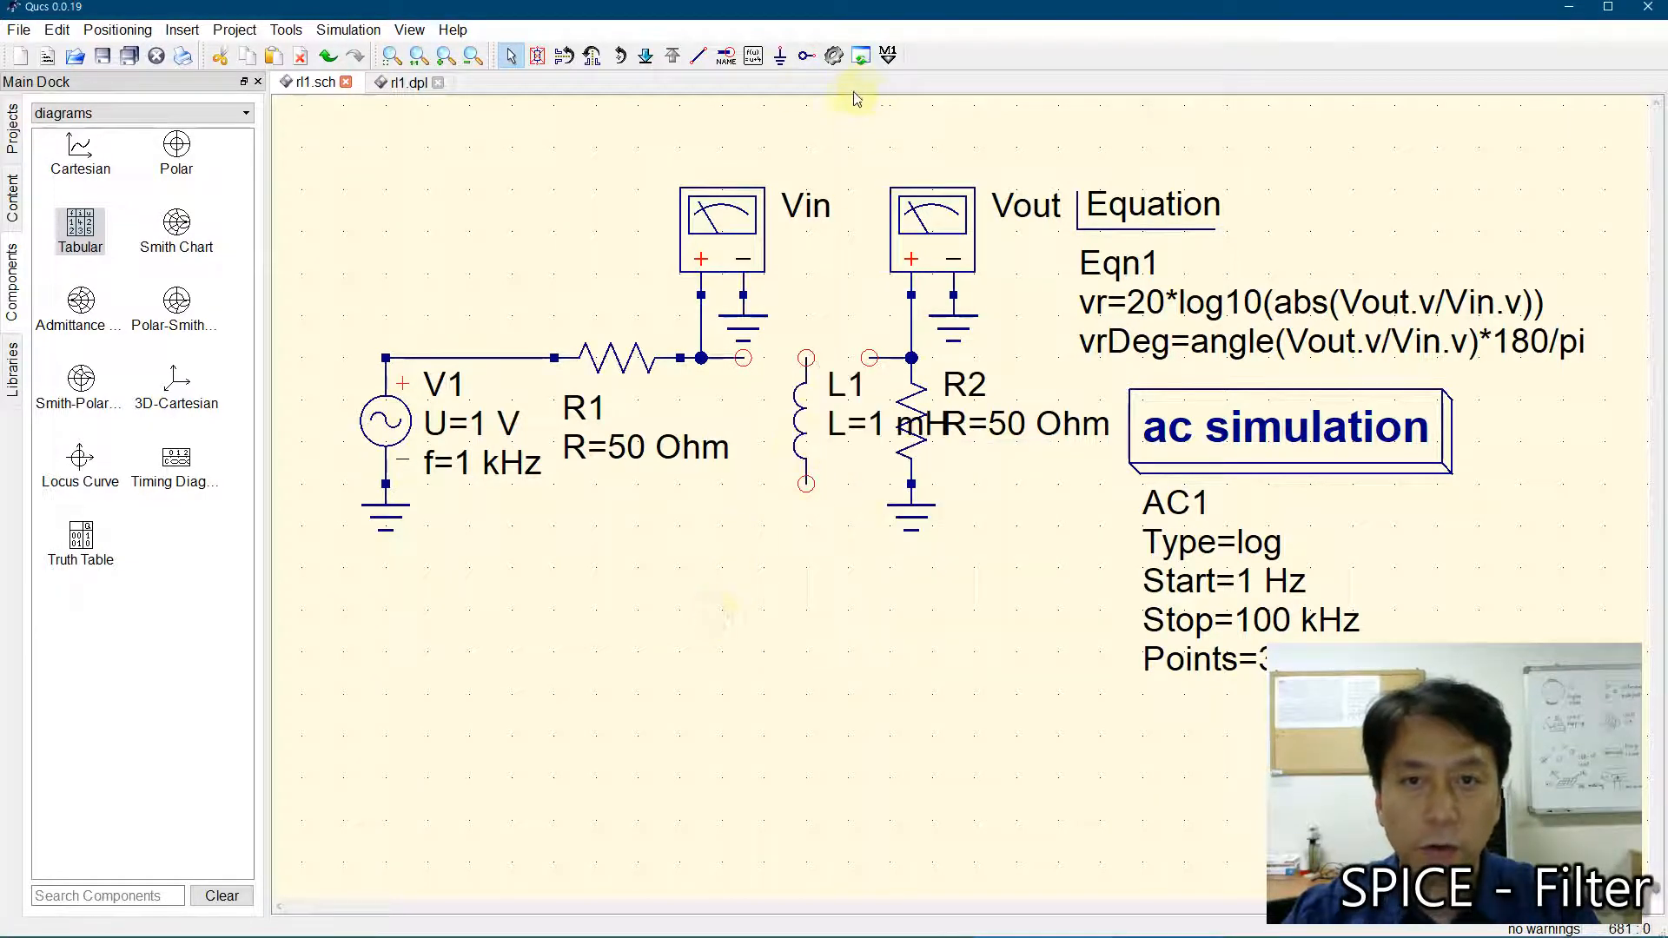
- Wire the line from R1 across L1's upper terminal to R2 and attach a ground to L1's lower terminal
click(699, 56)
click(743, 357)
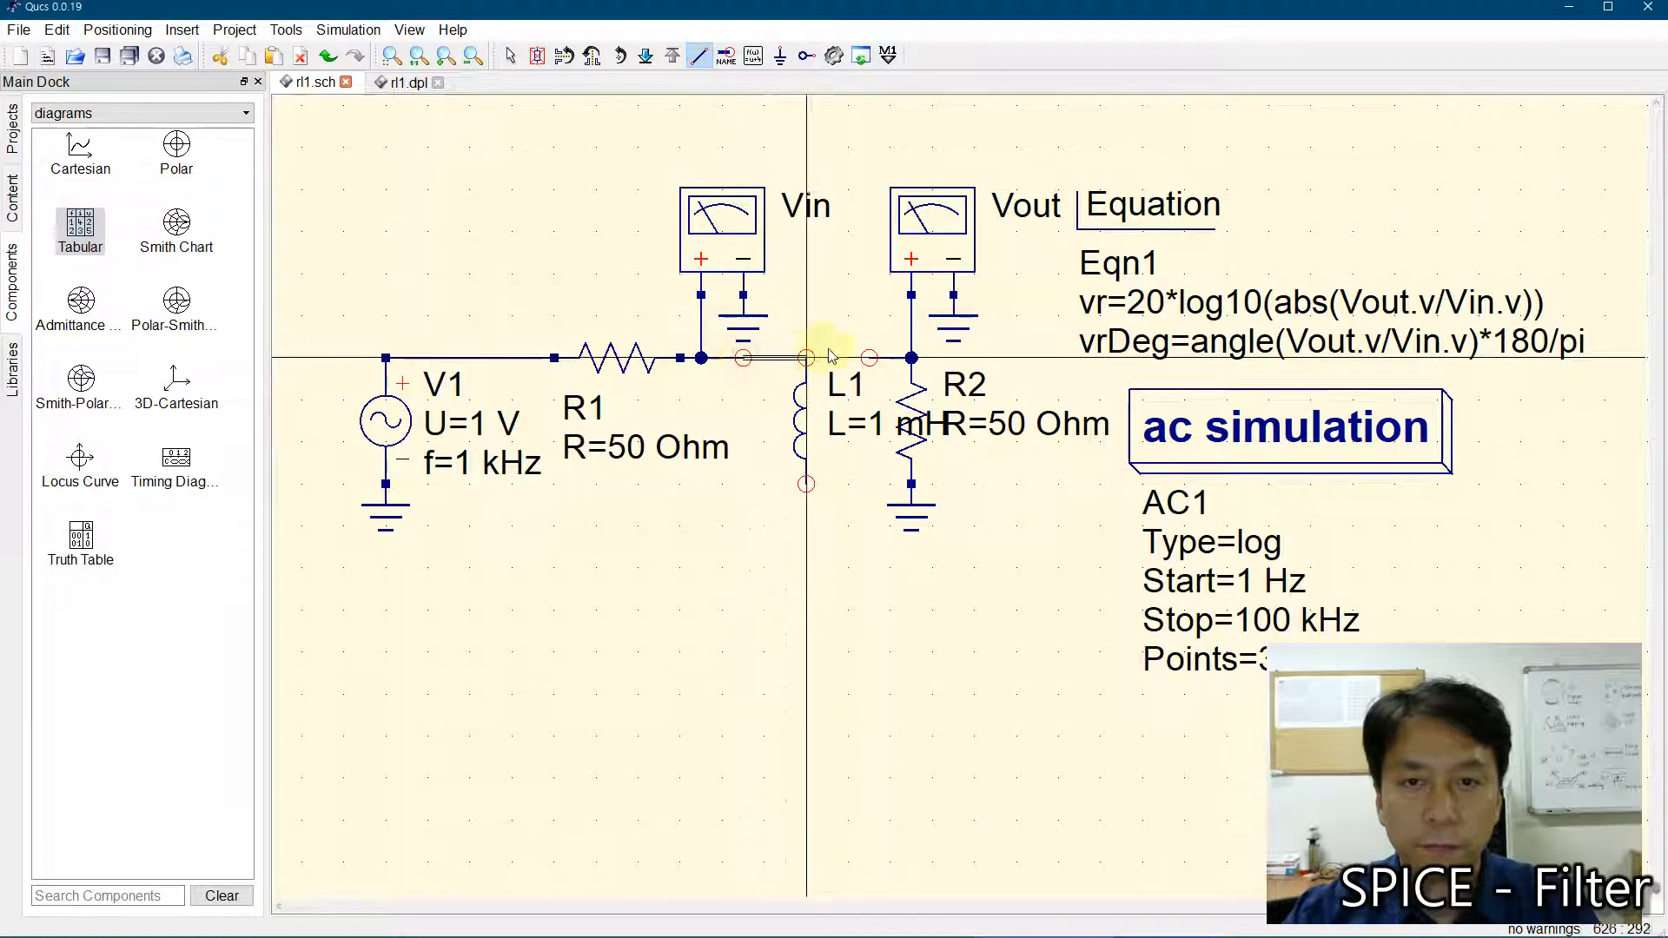
click(911, 357)
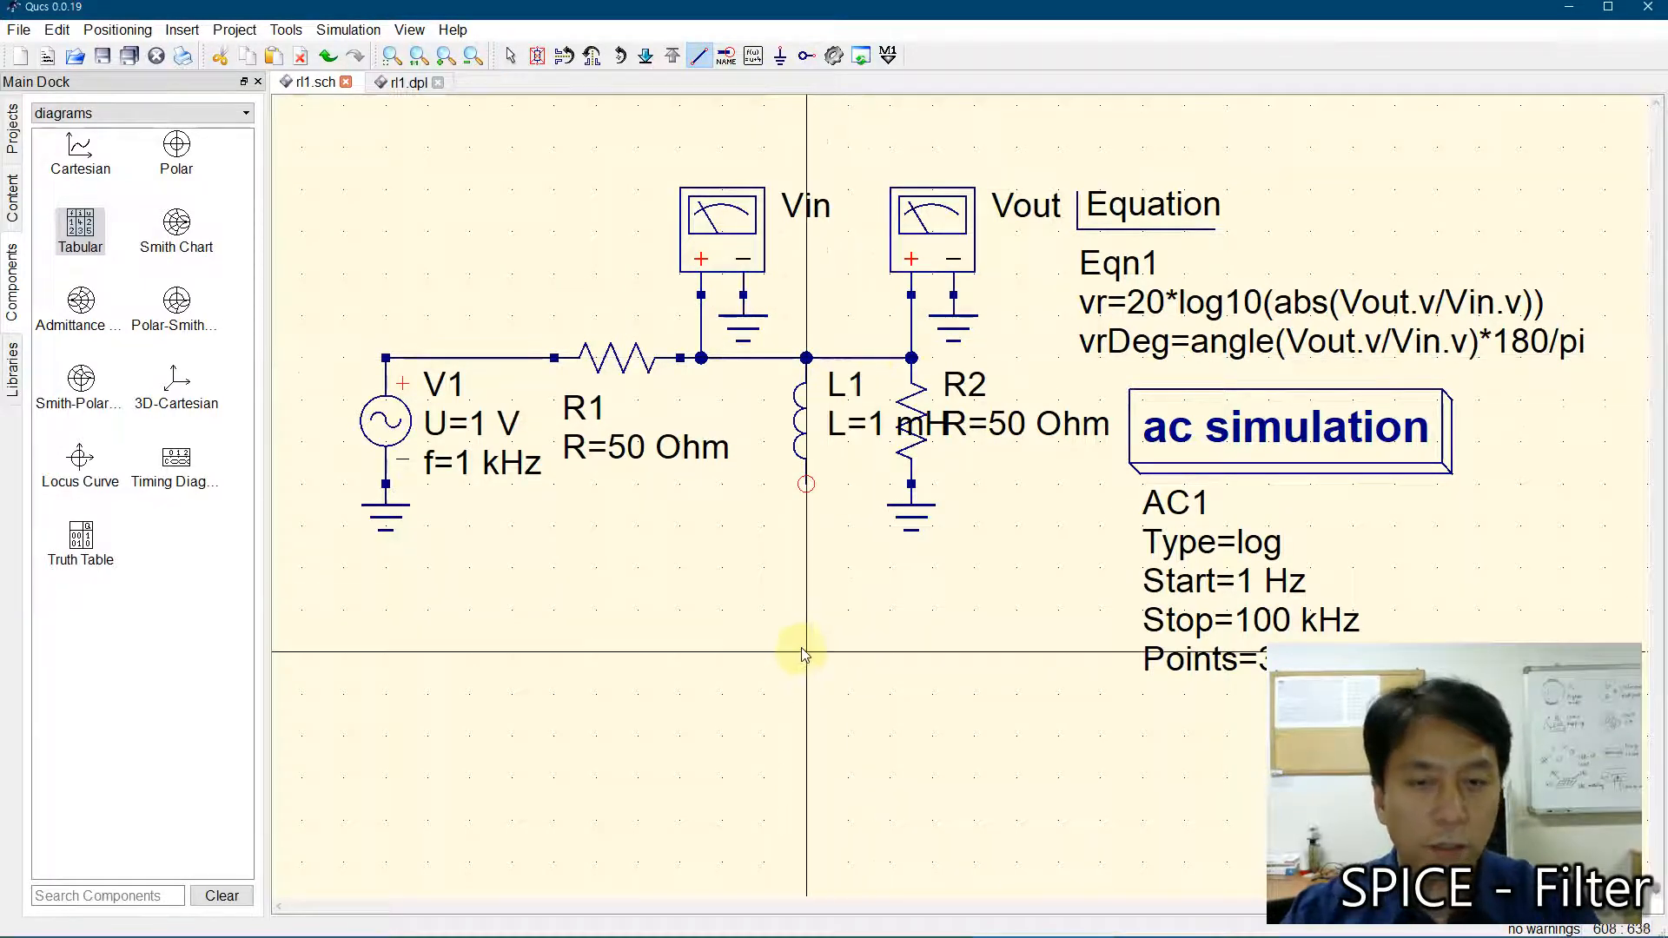
key(Escape)
click(780, 56)
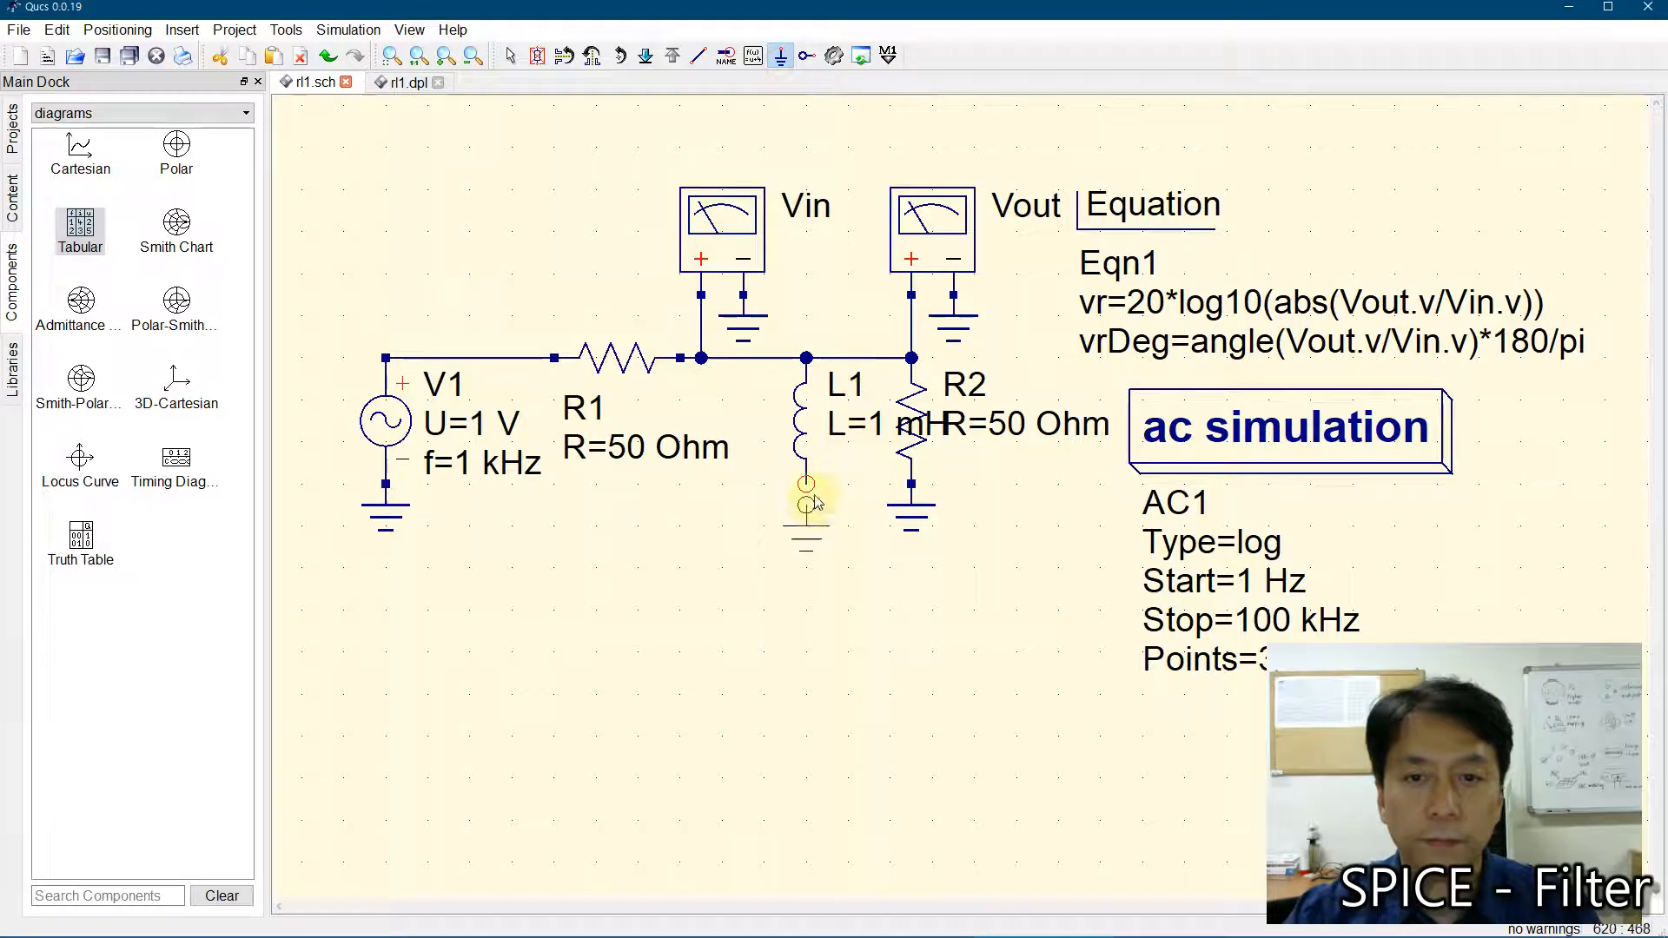
click(813, 522)
key(Escape)
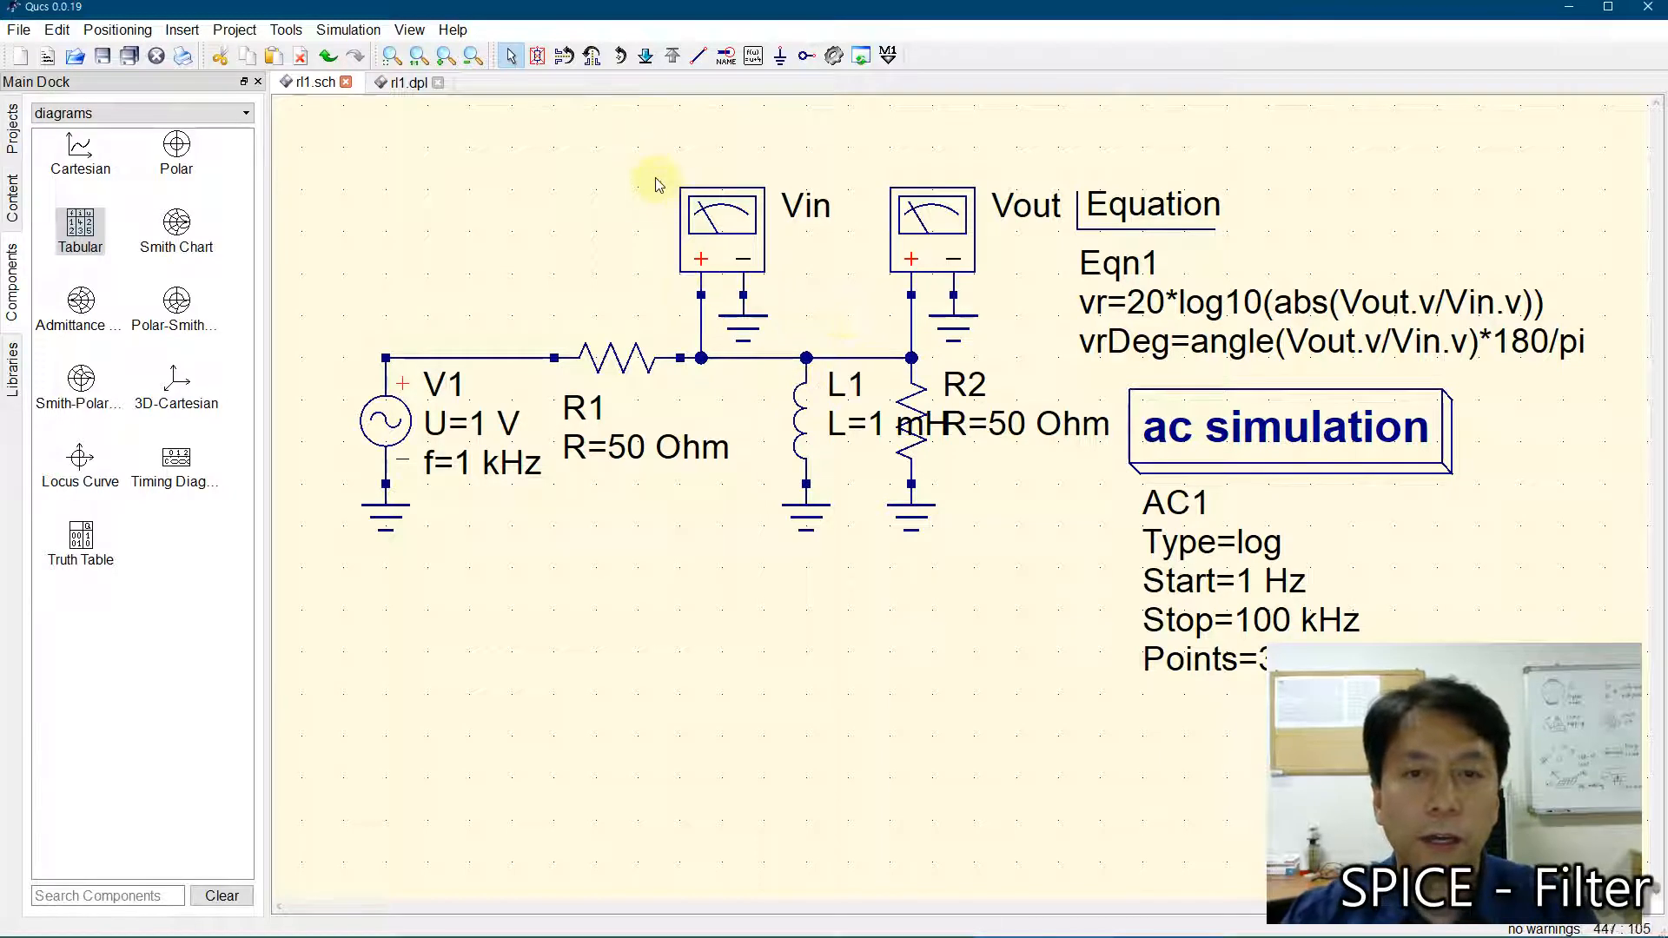
- Delete the wire under the Vin probe and move the probe with its ground above the line between V1 and R1
drag(662, 145, 856, 347)
click(701, 318)
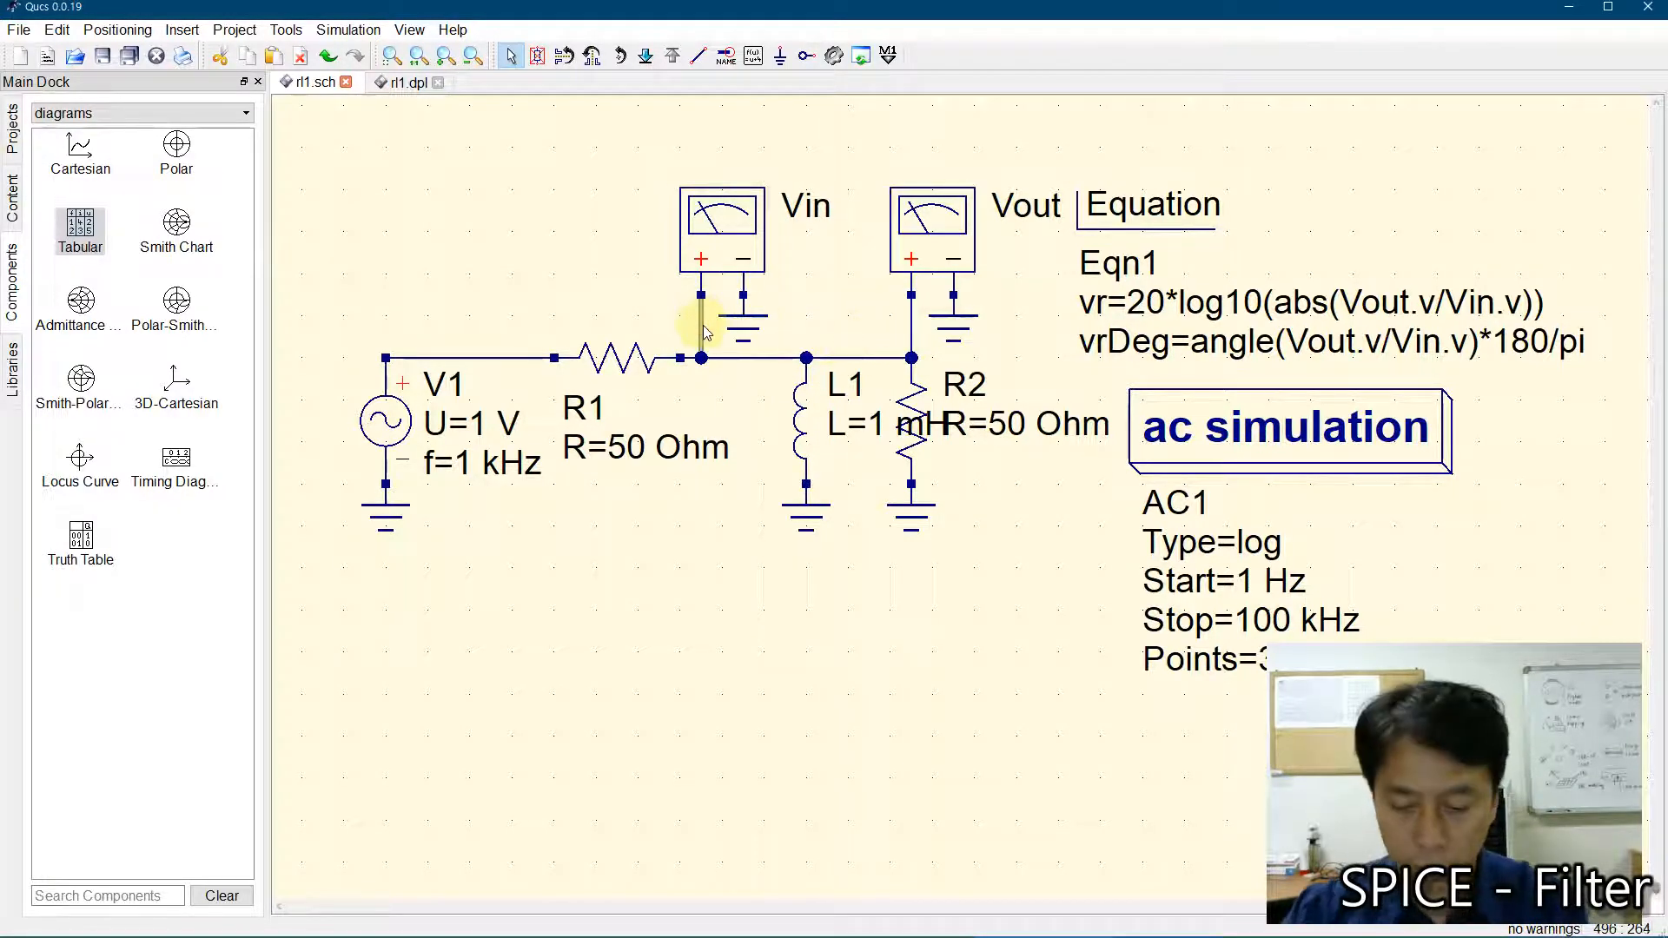
key(Delete)
drag(626, 141, 869, 343)
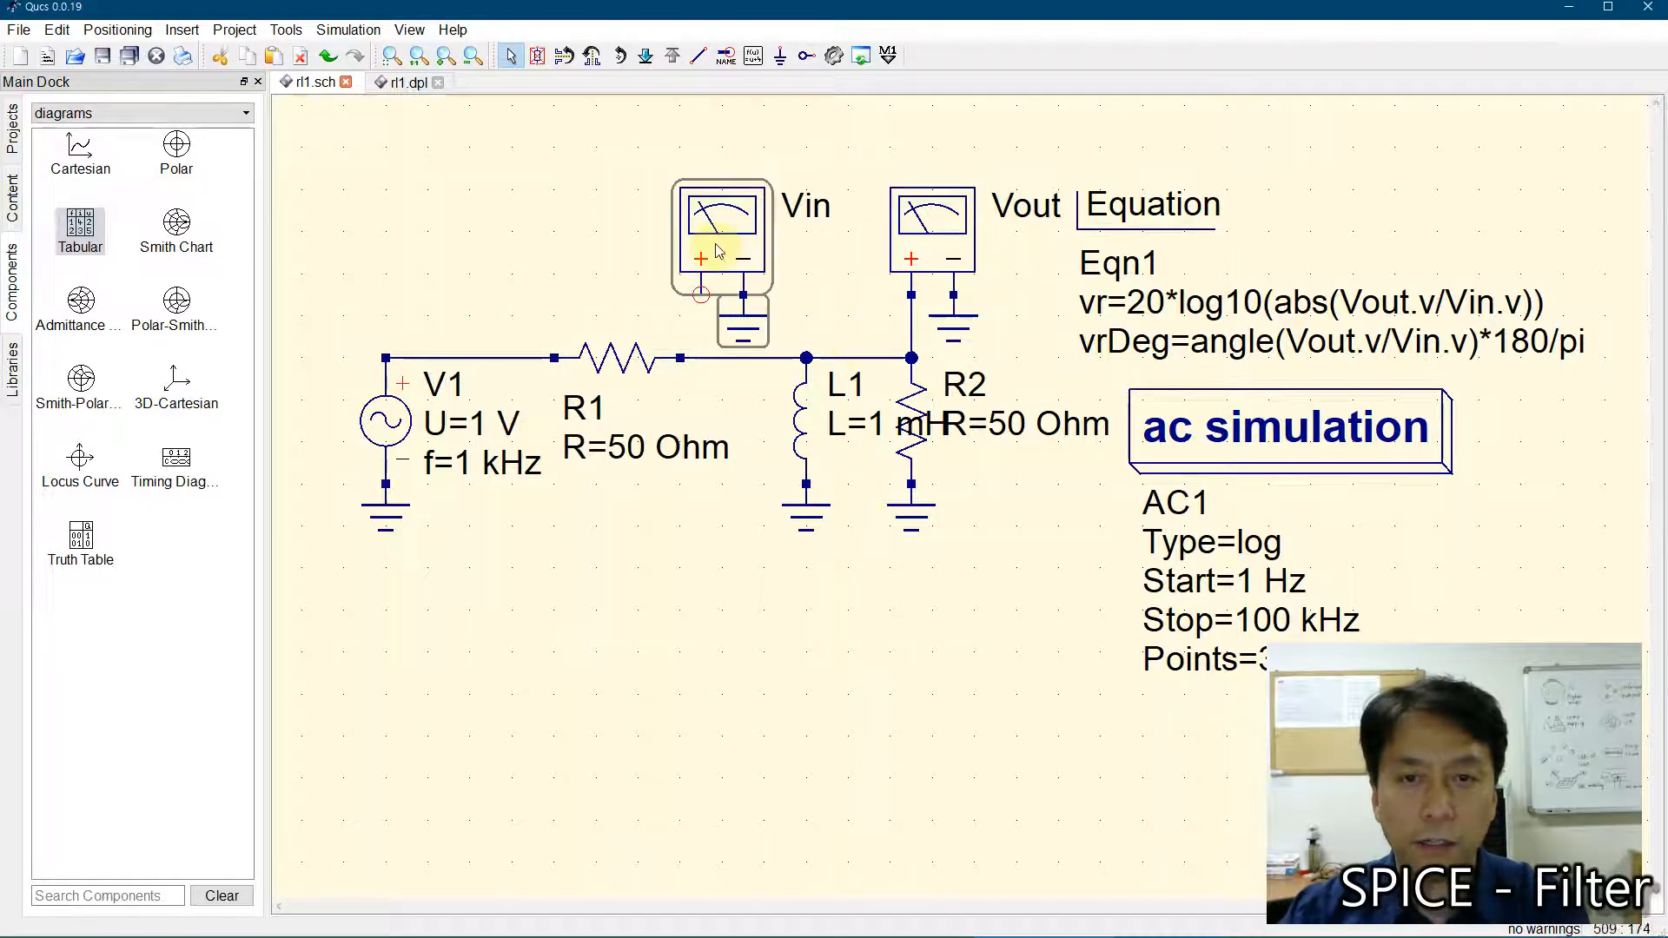
drag(717, 252, 491, 252)
- Wire the Vin probe's positive terminal to the line between V1 and R1
click(697, 56)
click(470, 273)
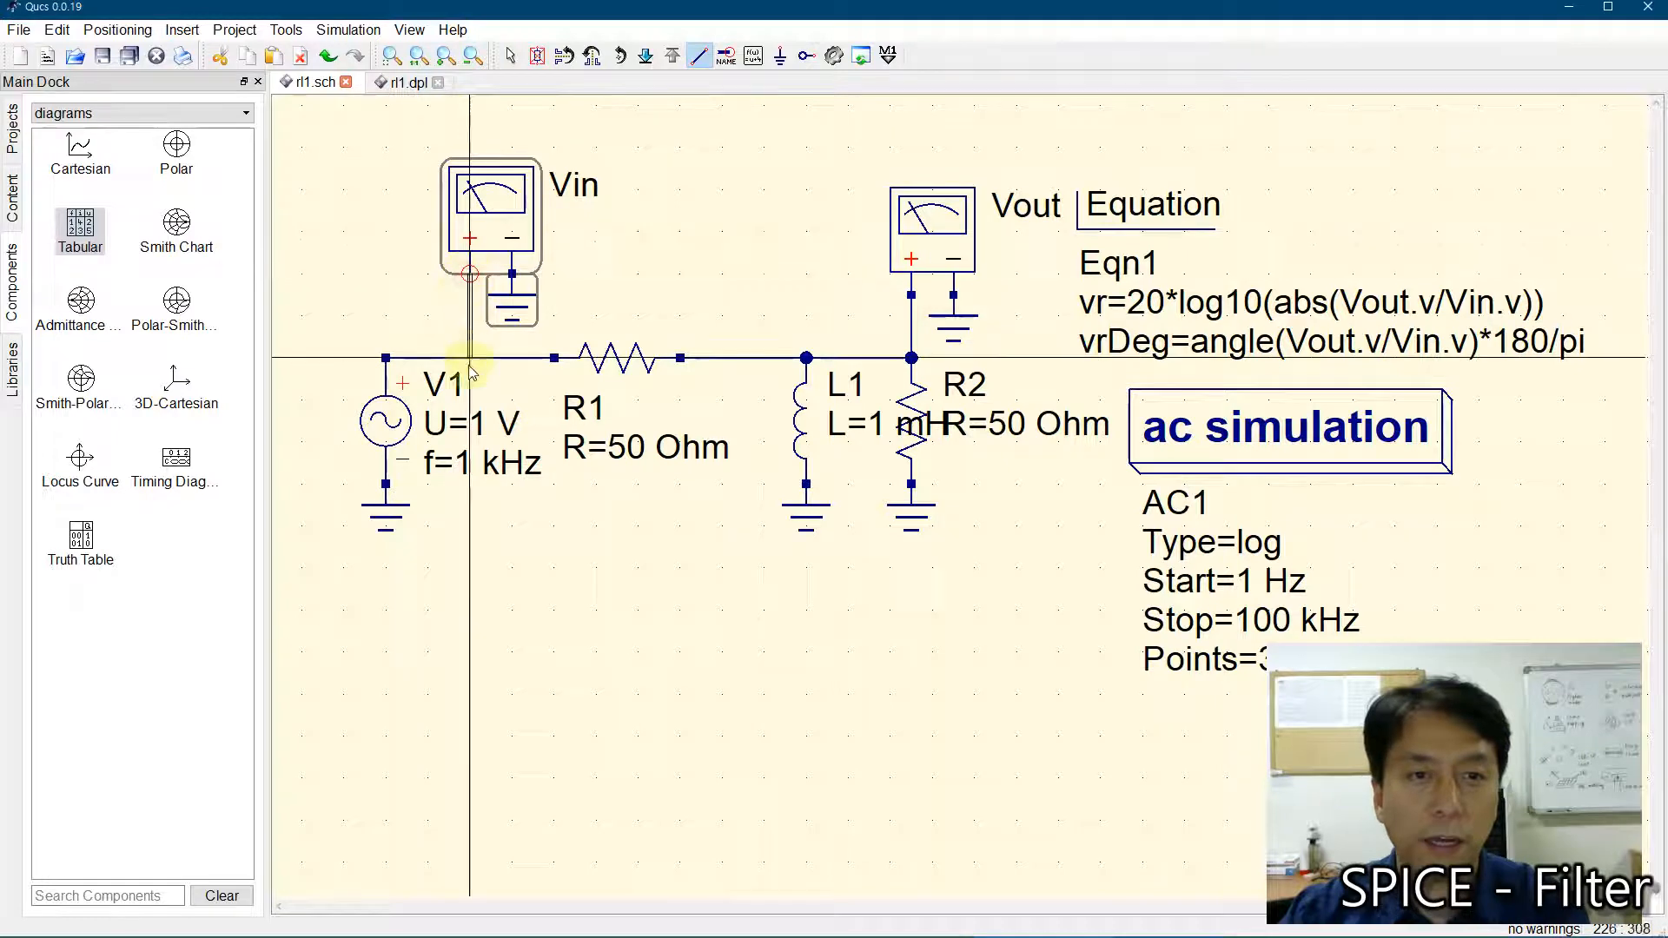
click(470, 357)
key(Escape)
click(625, 606)
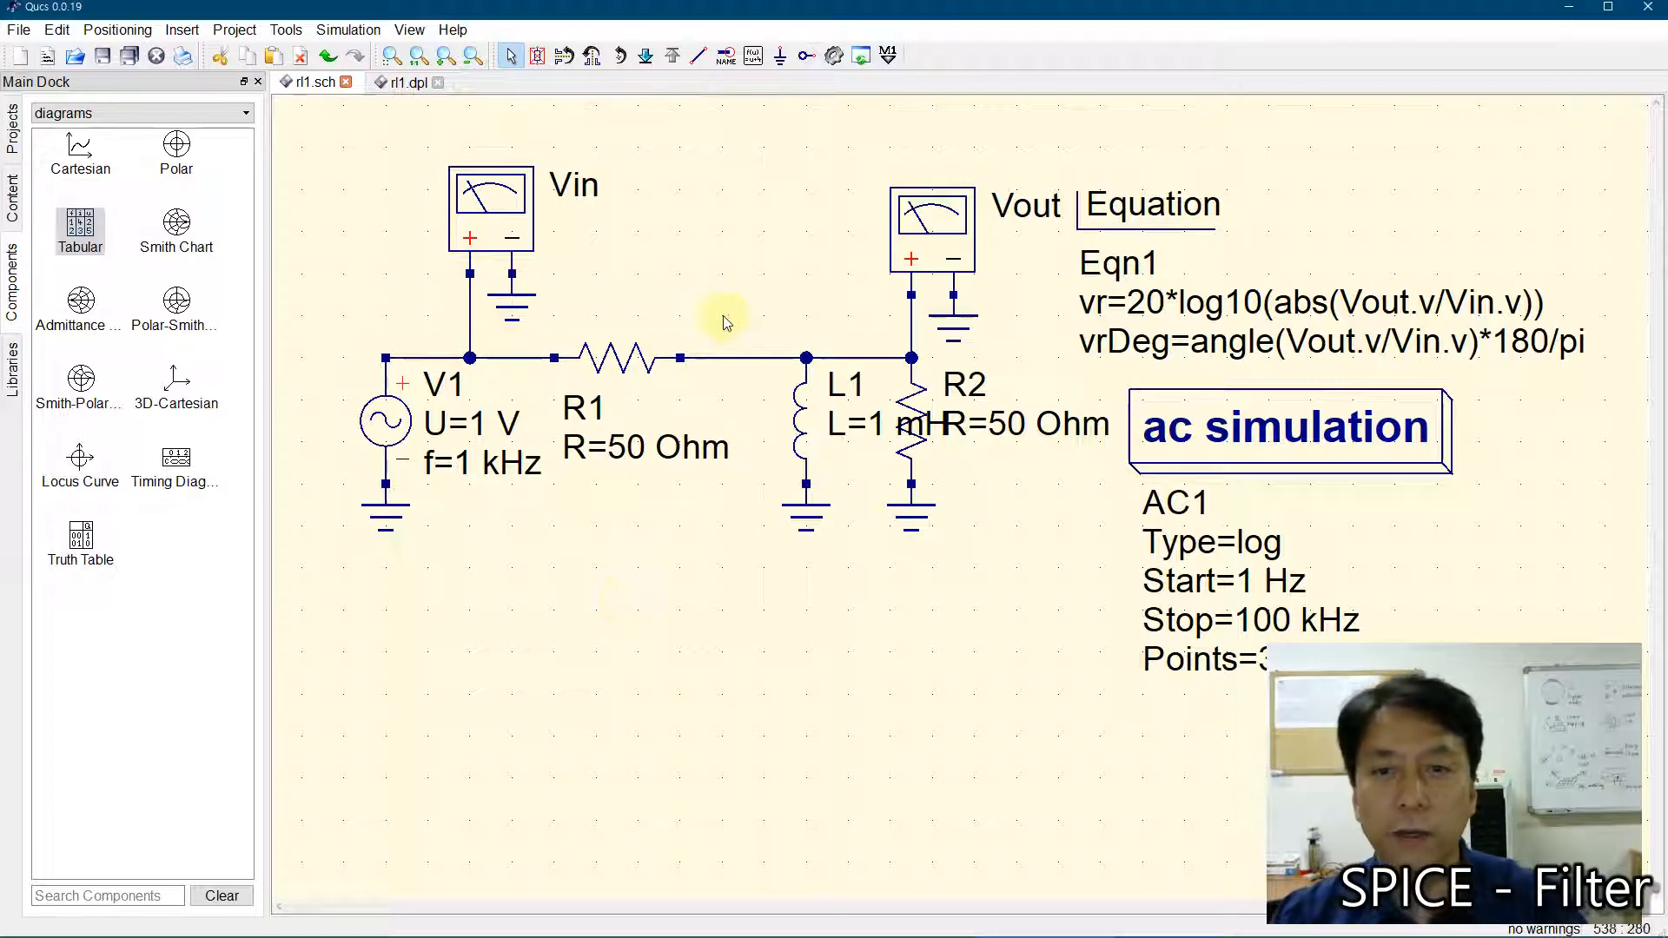
- Run the AC simulation of the shunt-inductor circuit and examine the vr table at high frequencies and around the cutoff
click(838, 59)
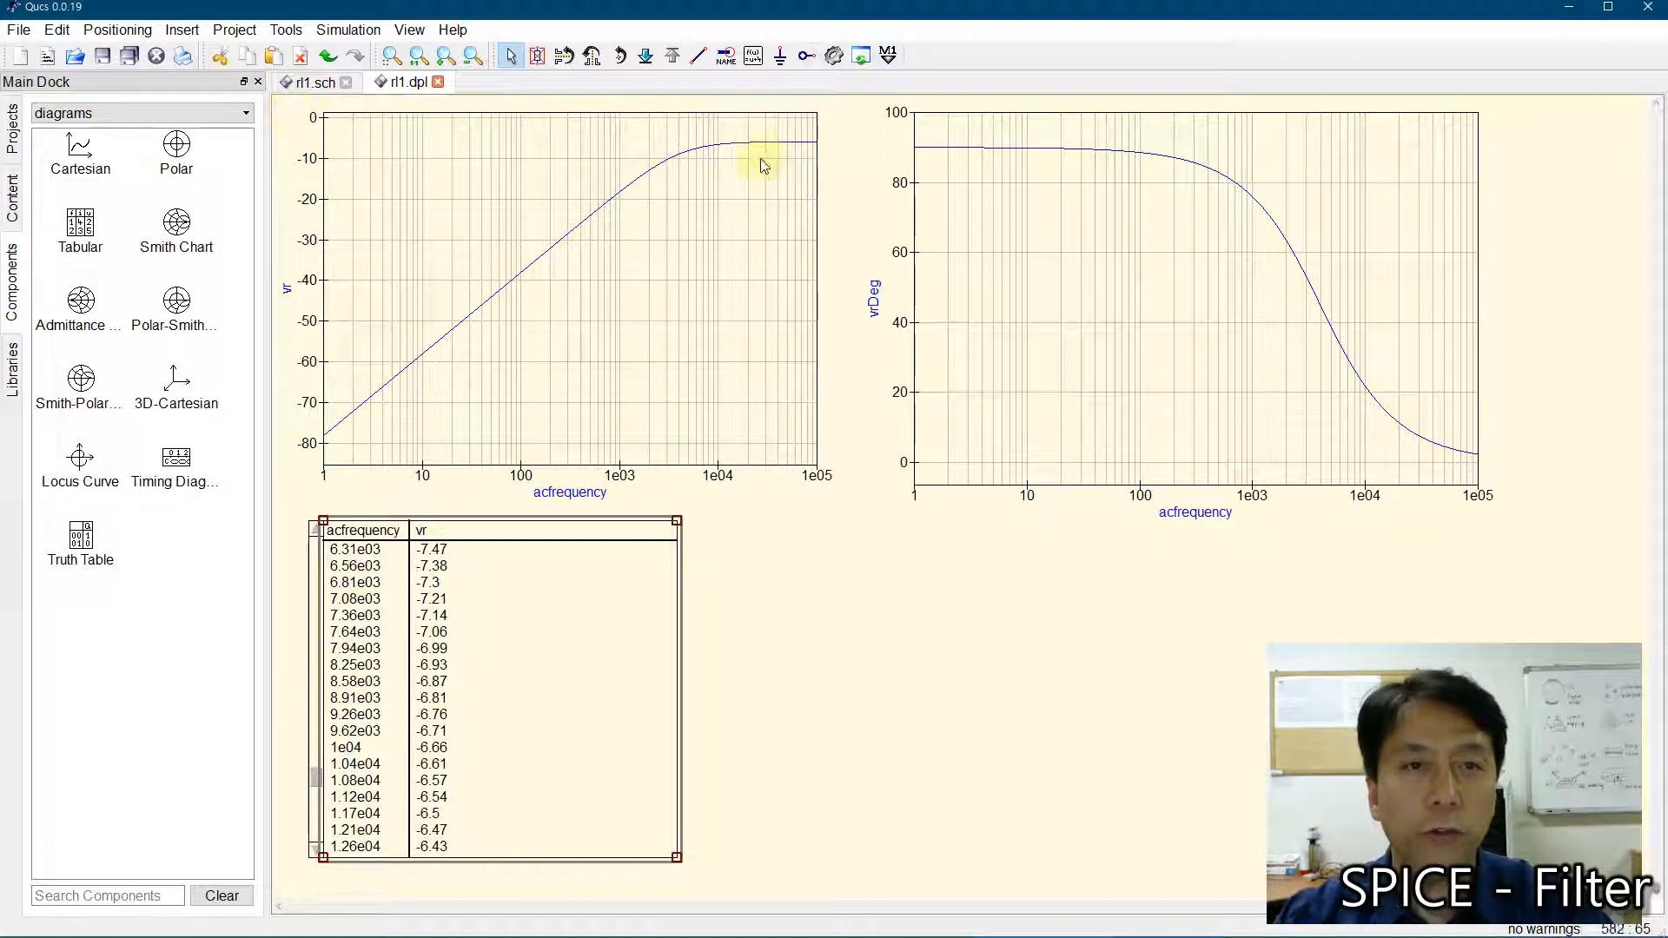
click(313, 82)
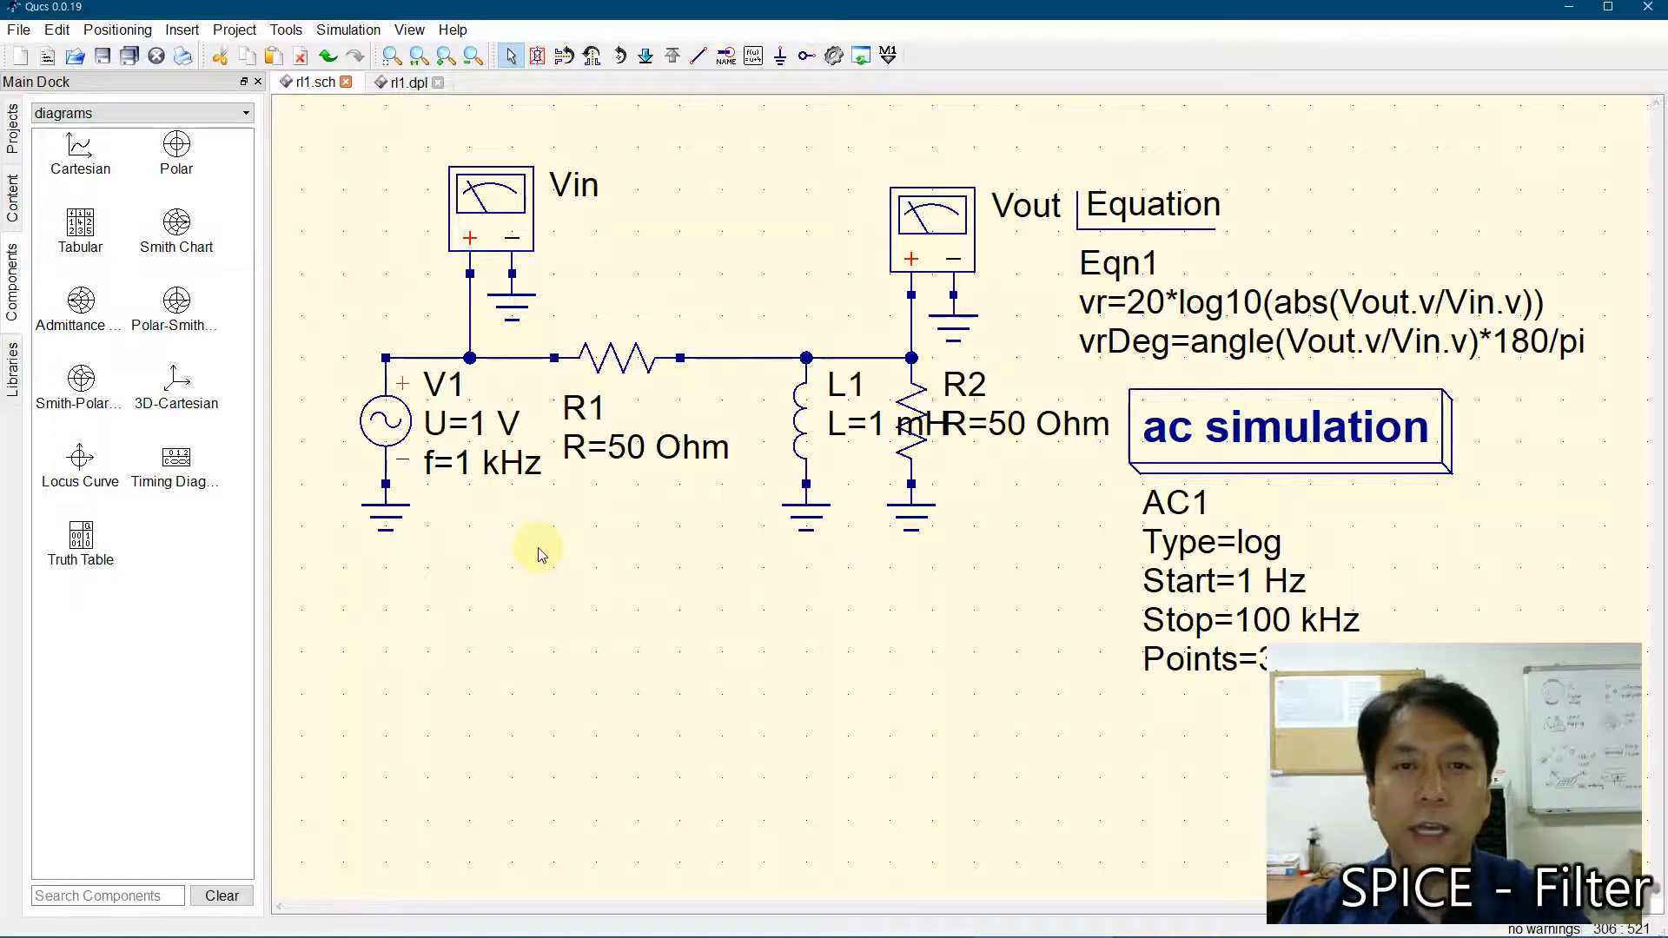
click(401, 83)
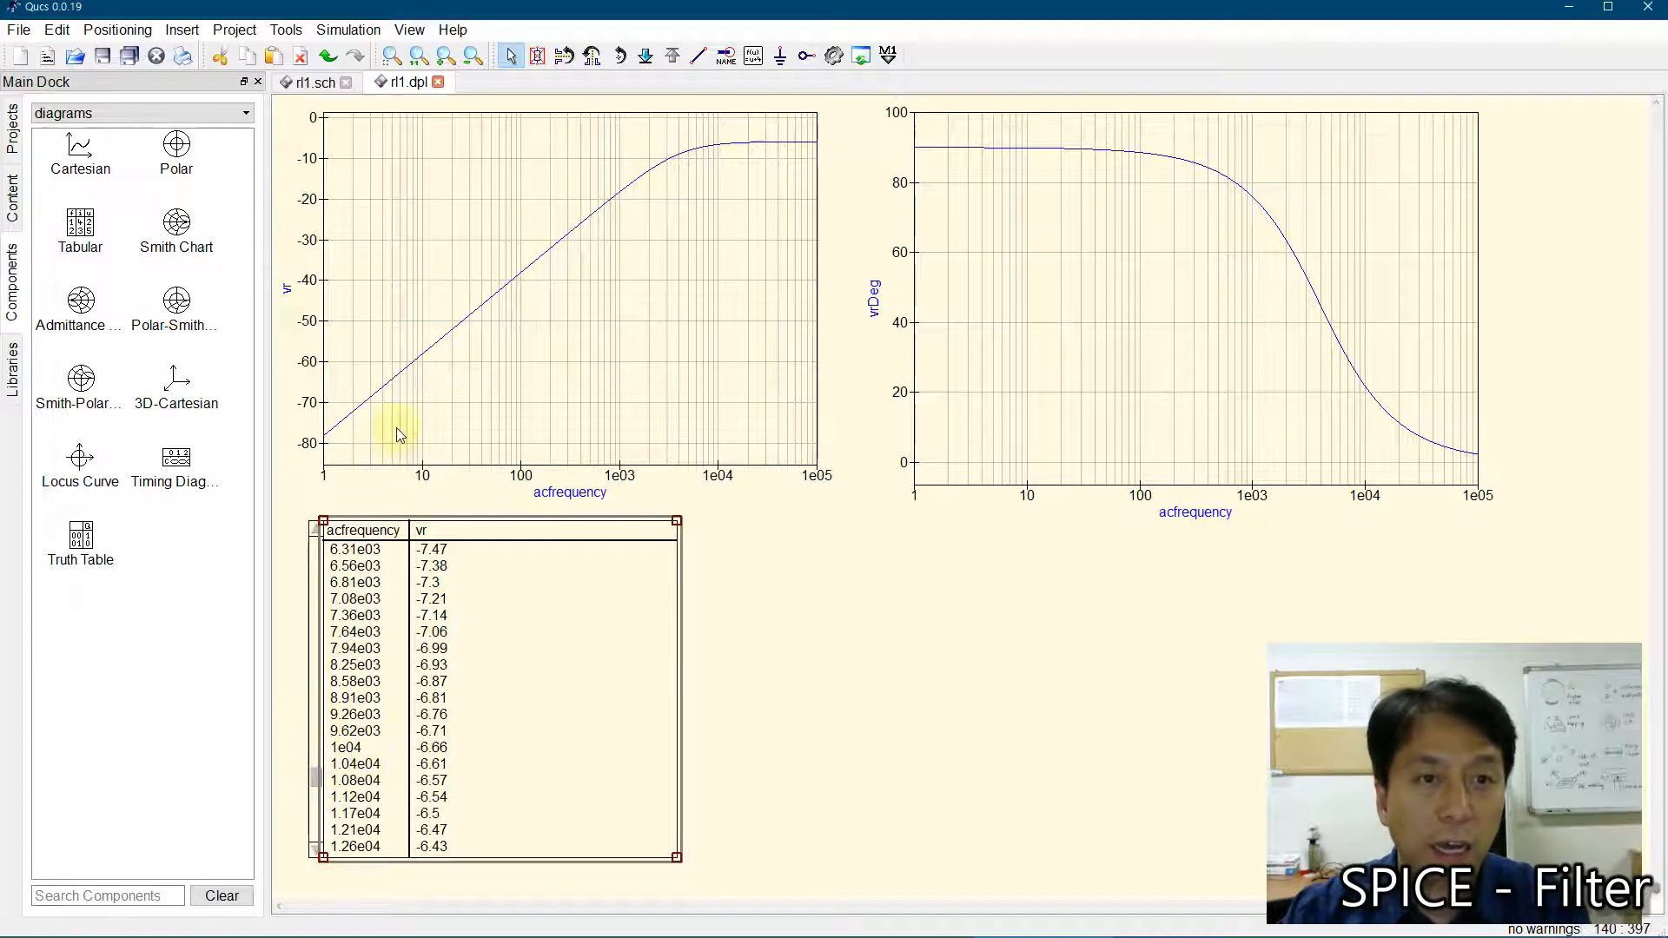
scroll(319, 796, down, 15)
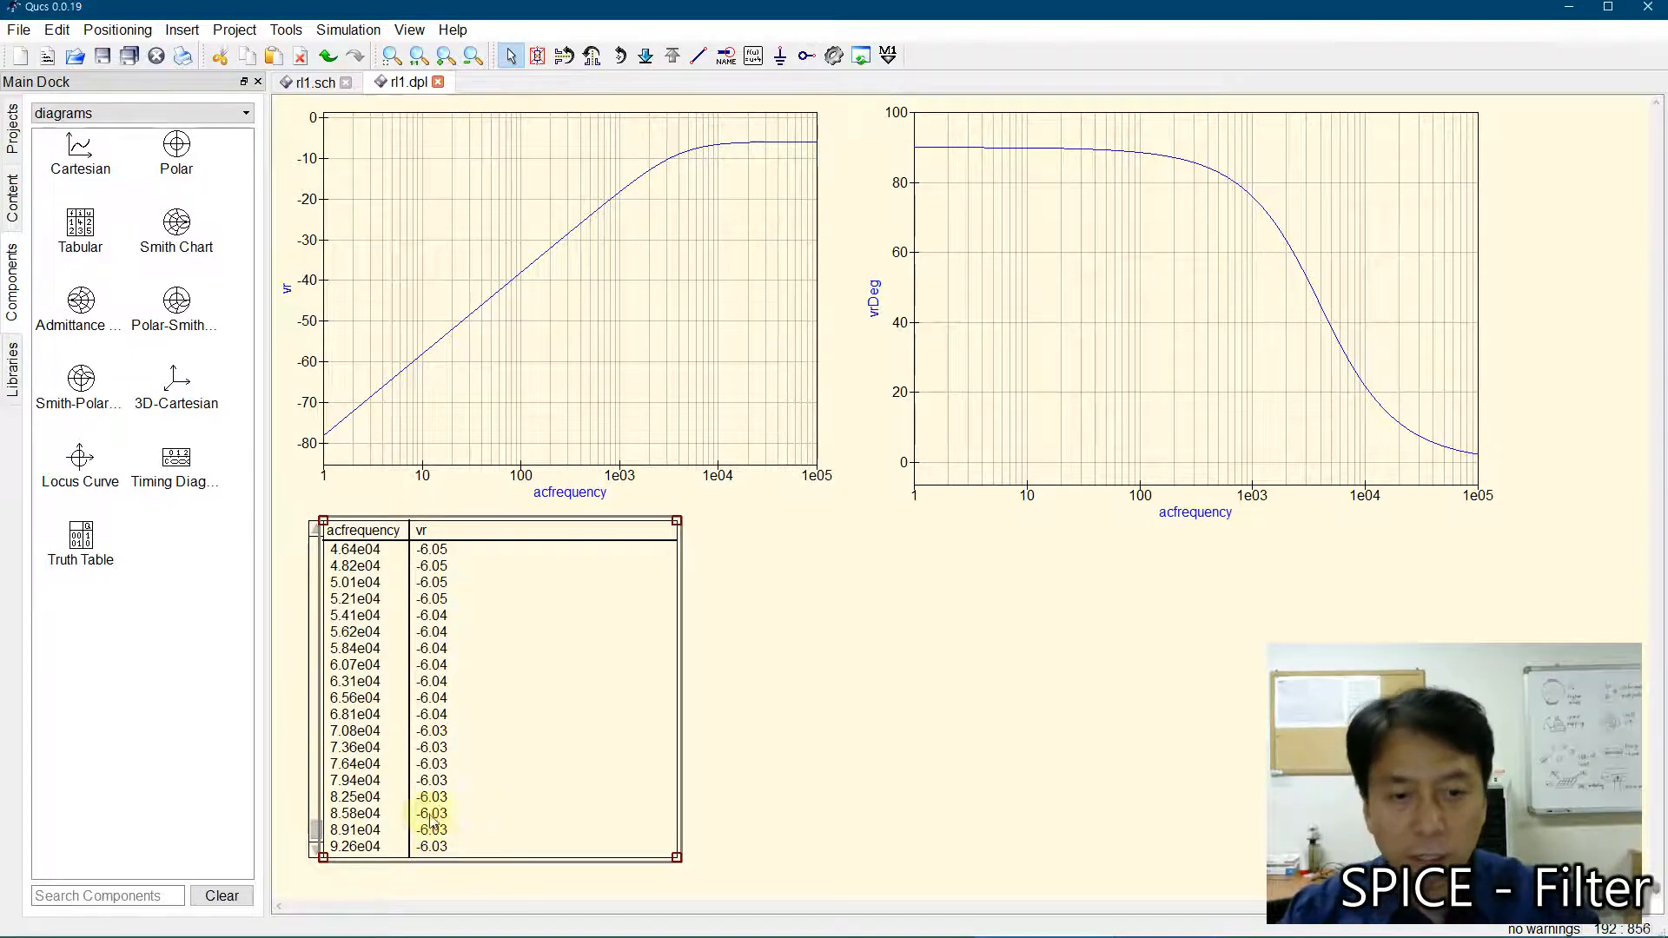
scroll(320, 714, up, 20)
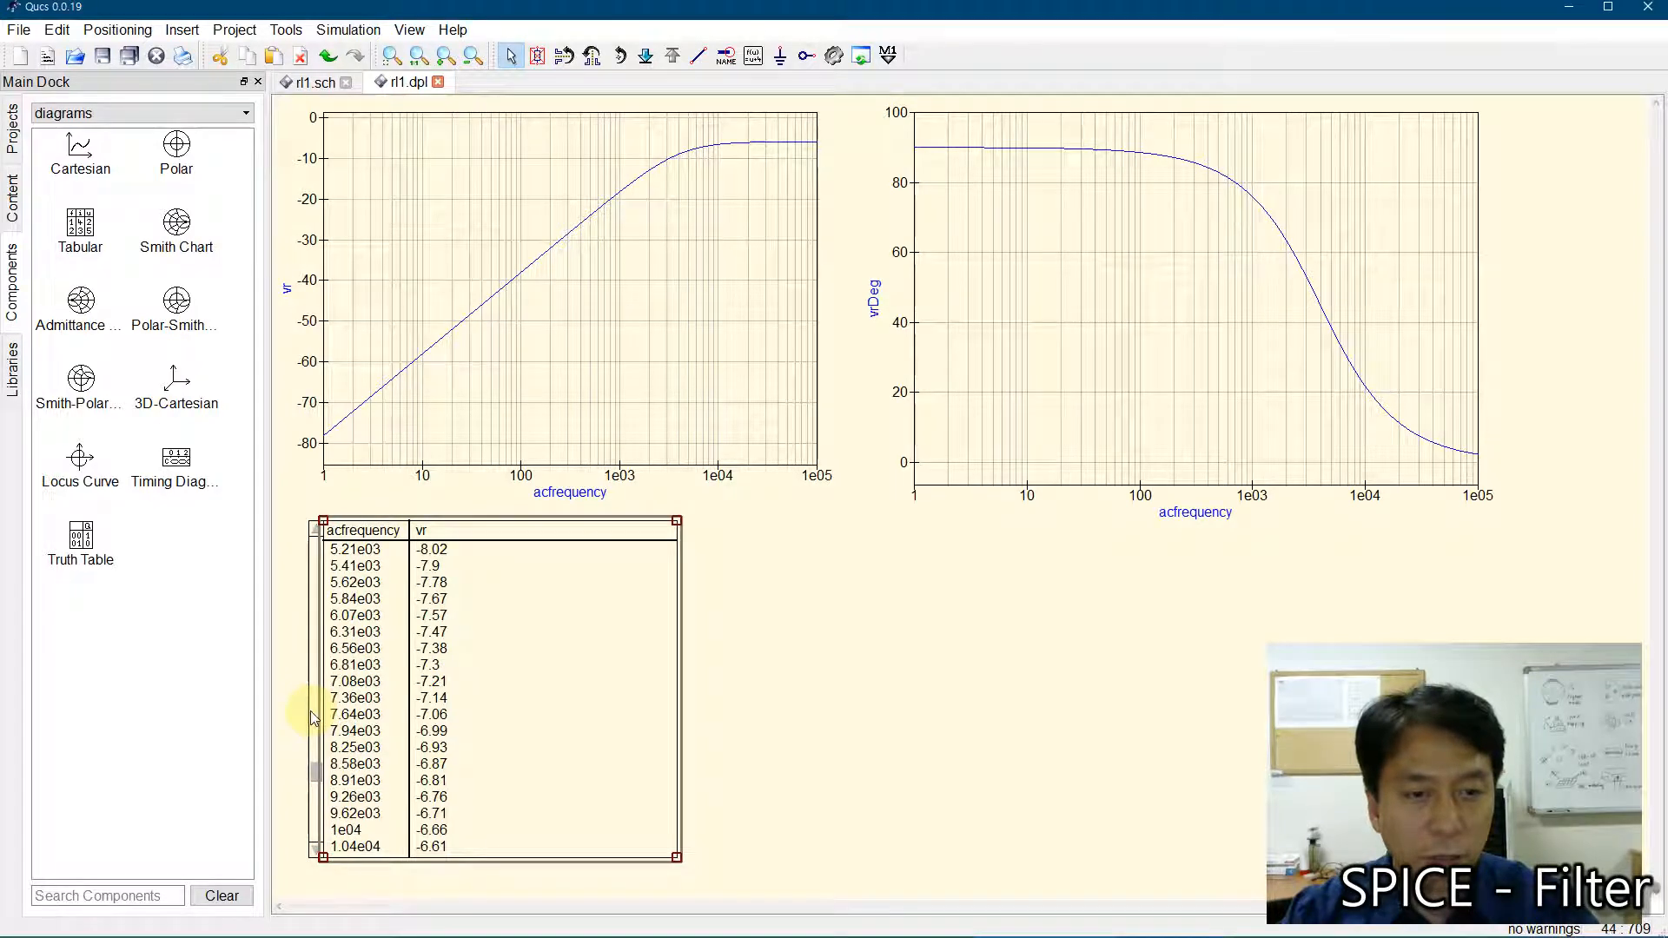
click(313, 711)
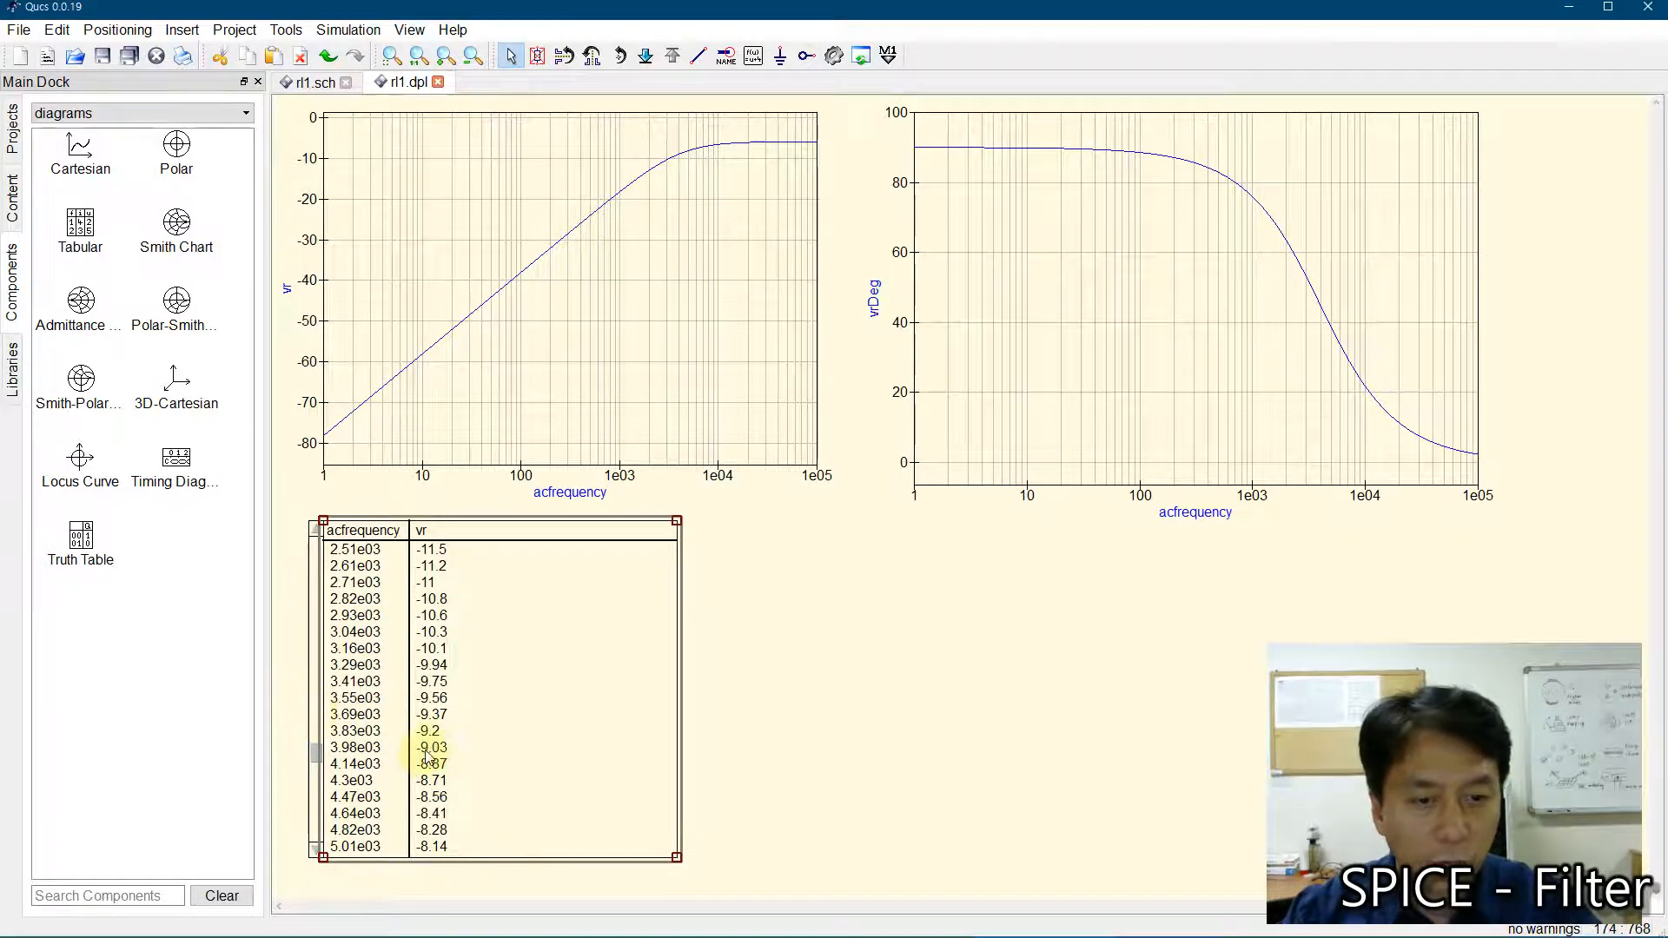